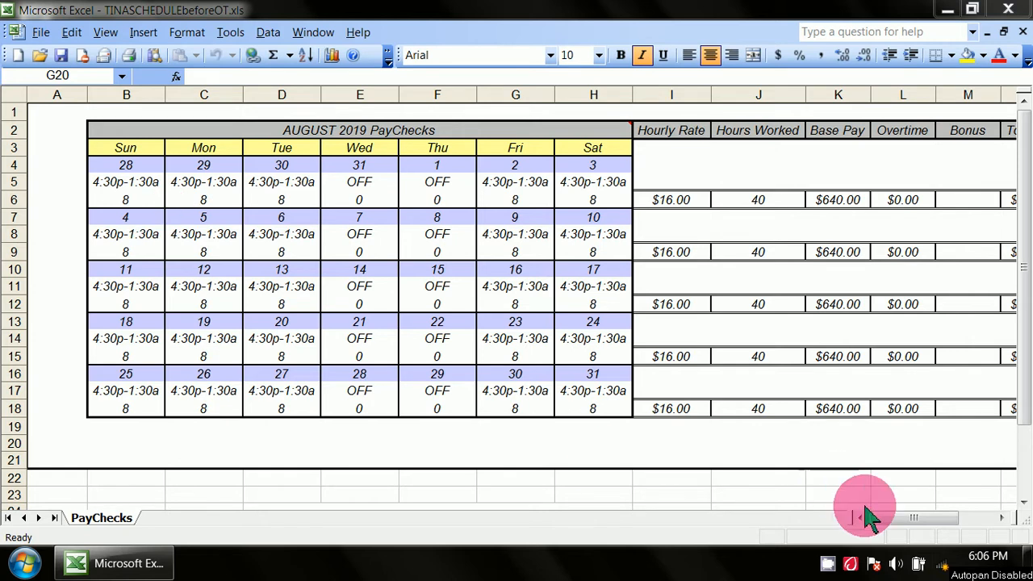
{"action": "left_click", "coordinate": [920, 521]}
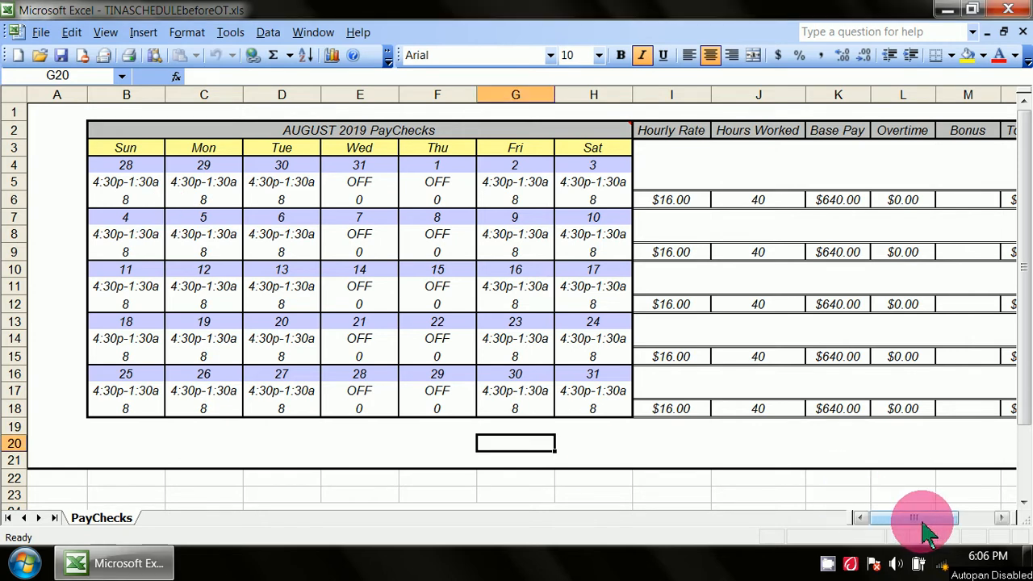
{"action": "left_click", "coordinate": [1002, 517]}
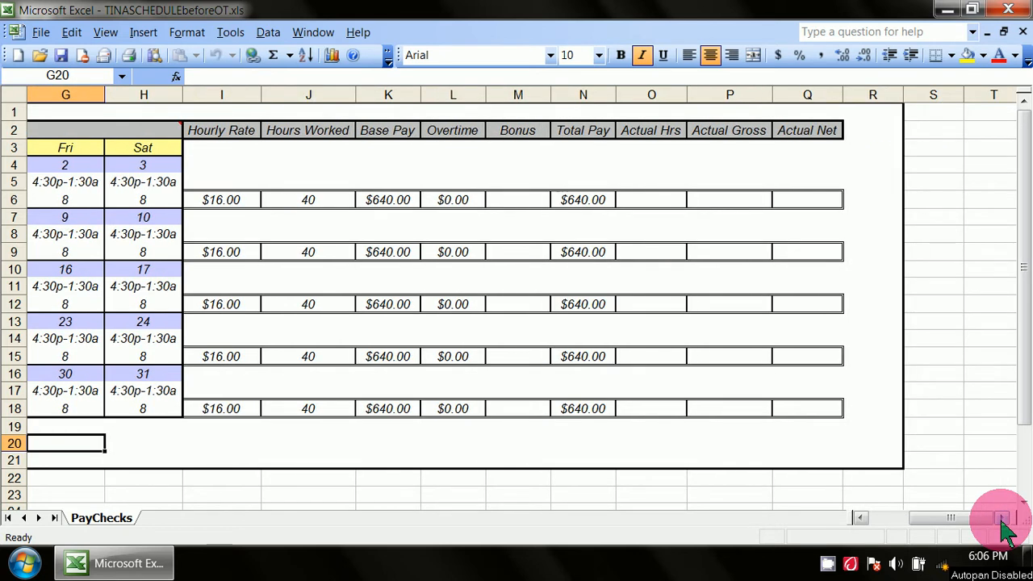
{"action": "left_click_drag", "start_coordinate": [986, 525], "coordinate": [934, 521]}
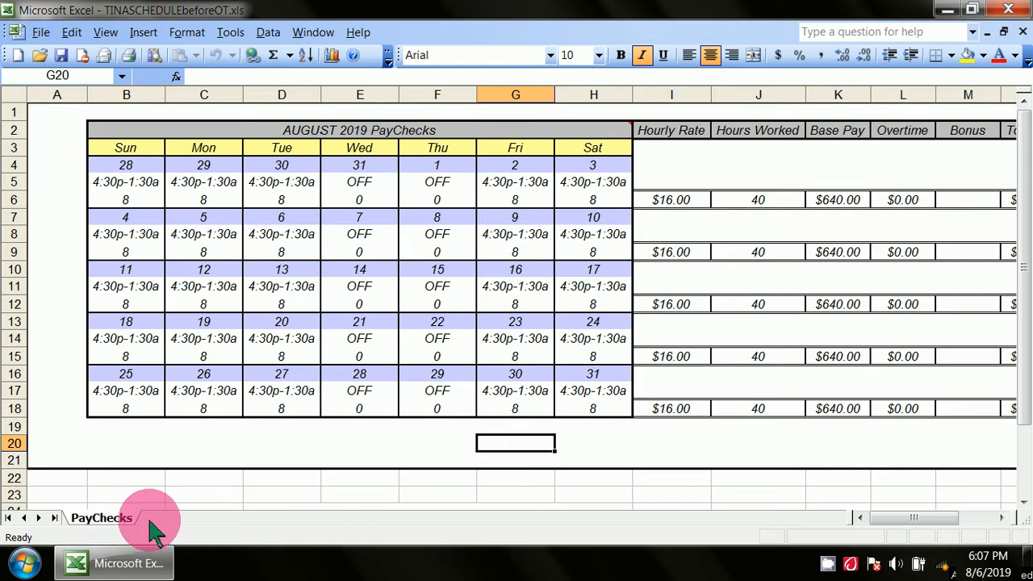
Step: Insert a new worksheet into the workbook and rename it Practice
{"action": "left_click", "coordinate": [145, 34]}
{"action": "left_click", "coordinate": [193, 94]}
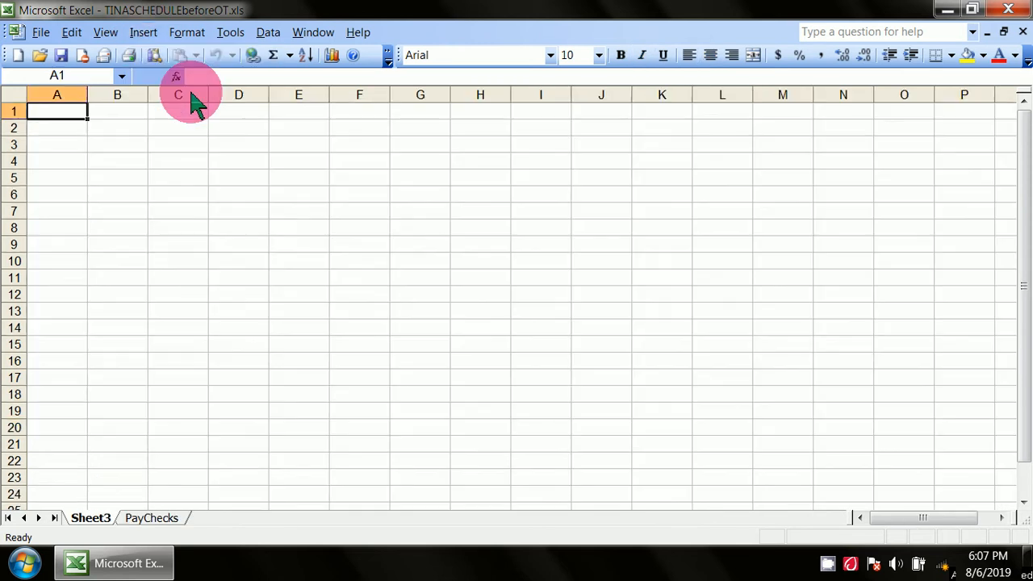
{"action": "right_click", "coordinate": [98, 521]}
{"action": "right_click", "coordinate": [90, 521]}
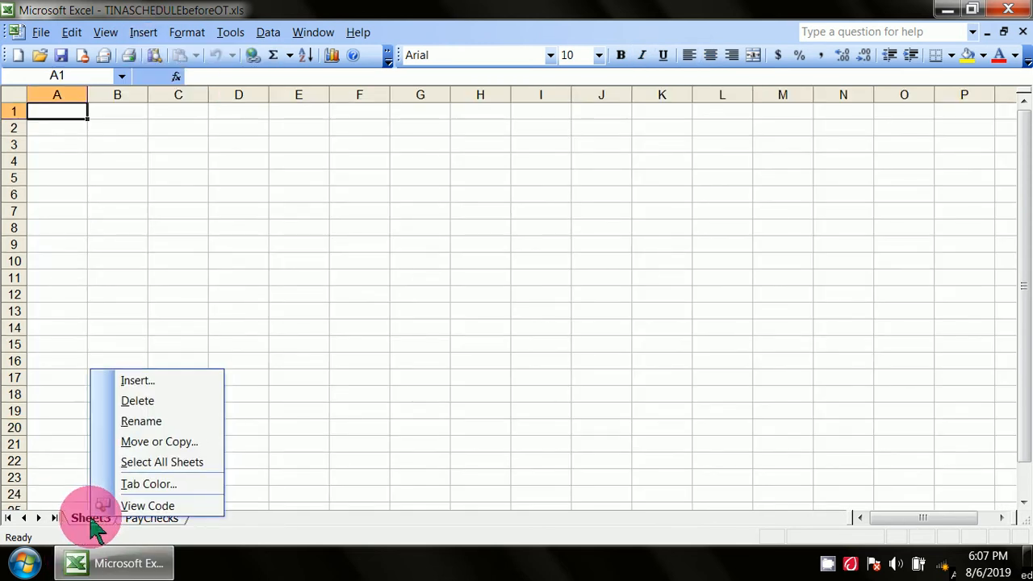
{"action": "left_click", "coordinate": [150, 461]}
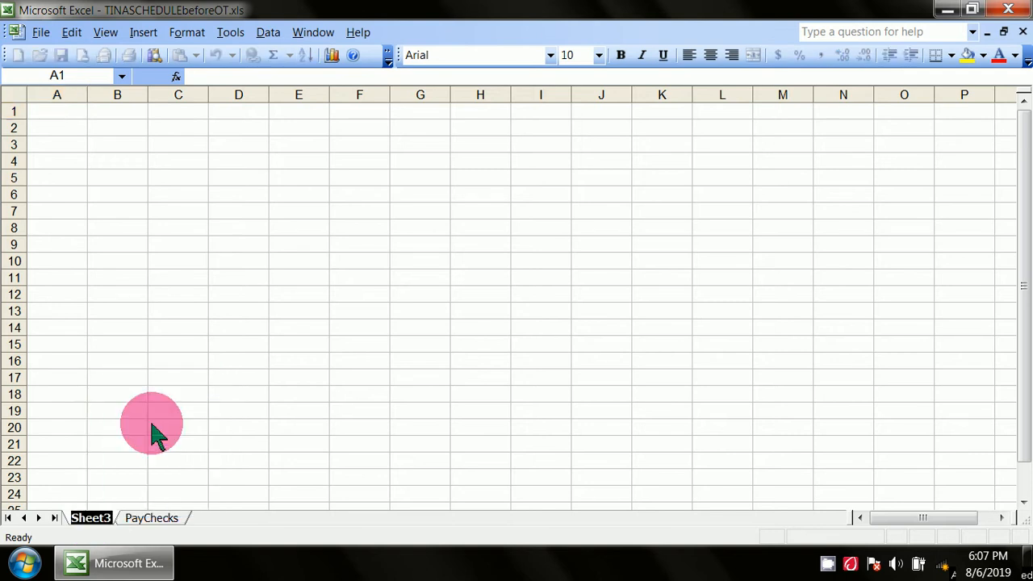
{"action": "type", "text": "Practice"}
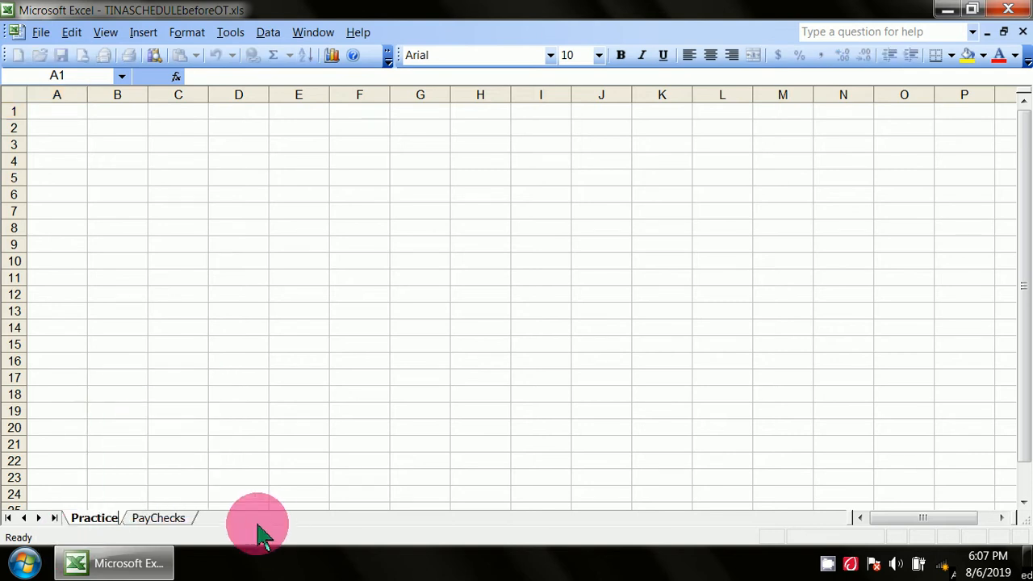
Step: Move the PayChecks sheet ahead of the Practice sheet and display the Practice sheet
{"action": "left_click", "coordinate": [159, 520]}
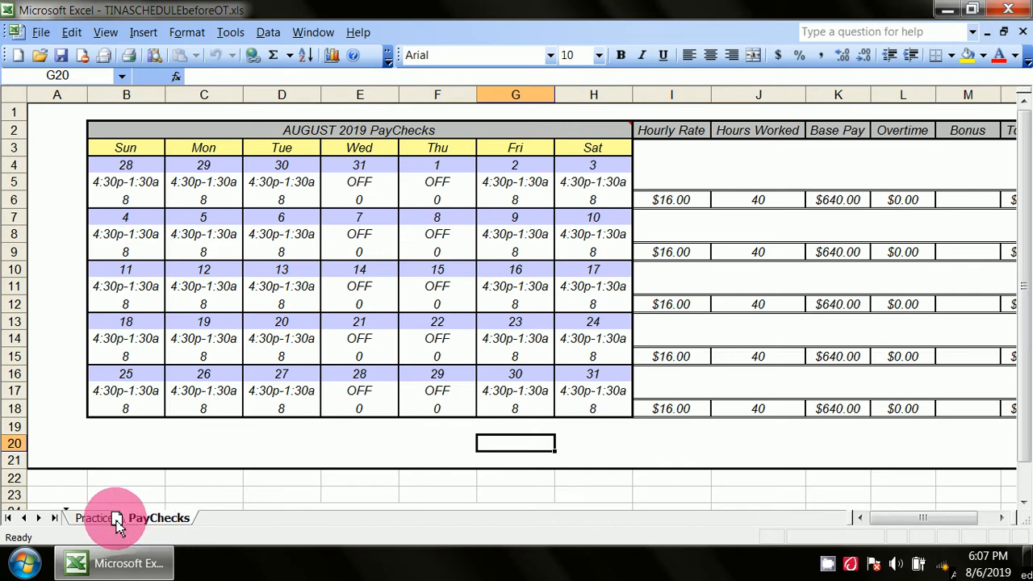
{"action": "left_click_drag", "start_coordinate": [65, 508], "coordinate": [68, 510]}
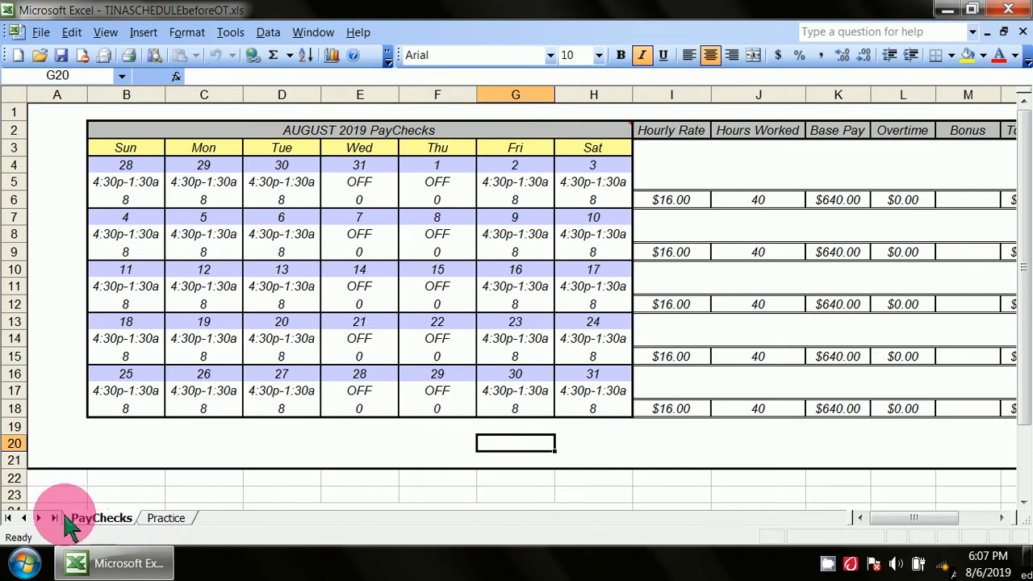
{"action": "left_click", "coordinate": [92, 515]}
{"action": "left_click", "coordinate": [161, 519]}
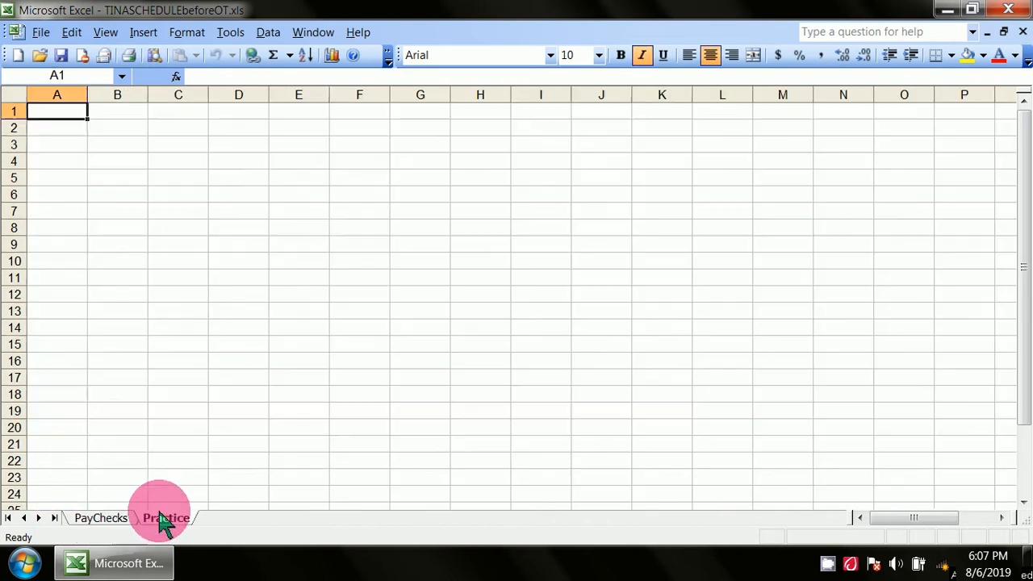
Step: Examine the PayChecks sheet's pay columns and the cell range B2:H18 that its August 2019 calendar block occupies
{"action": "left_click", "coordinate": [101, 518]}
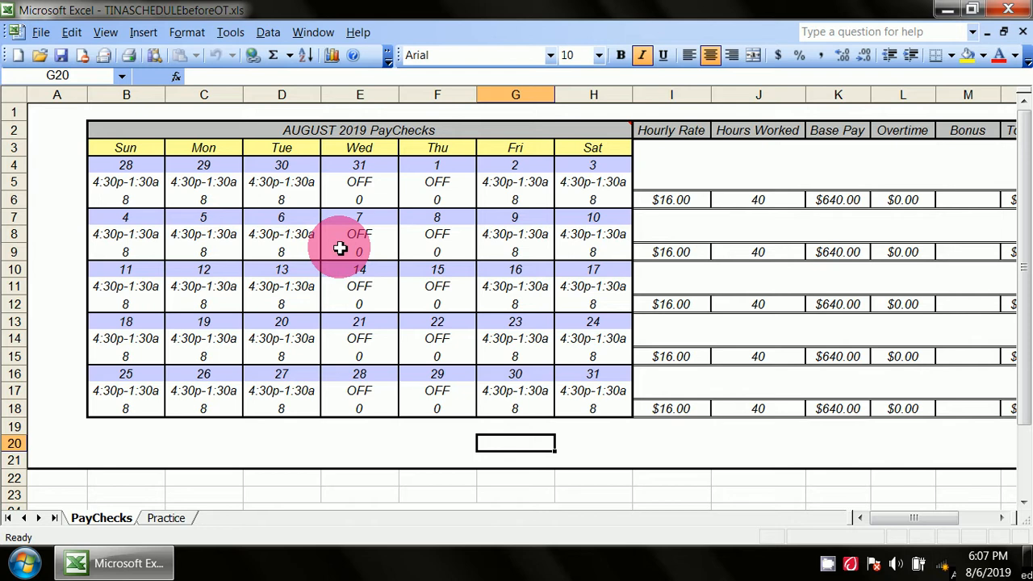
{"action": "left_click_drag", "start_coordinate": [916, 517], "coordinate": [952, 517]}
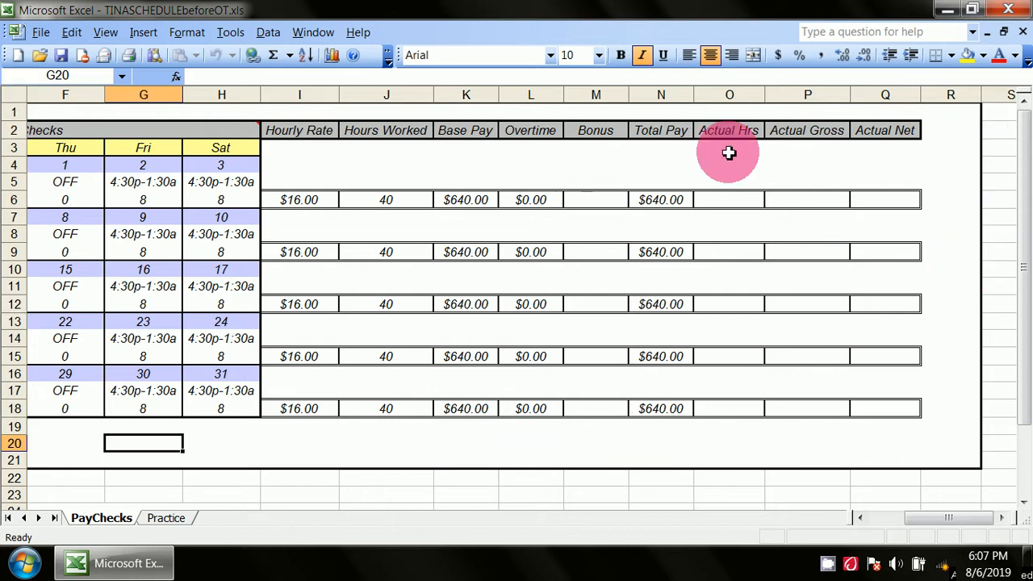
{"action": "left_click", "coordinate": [900, 521]}
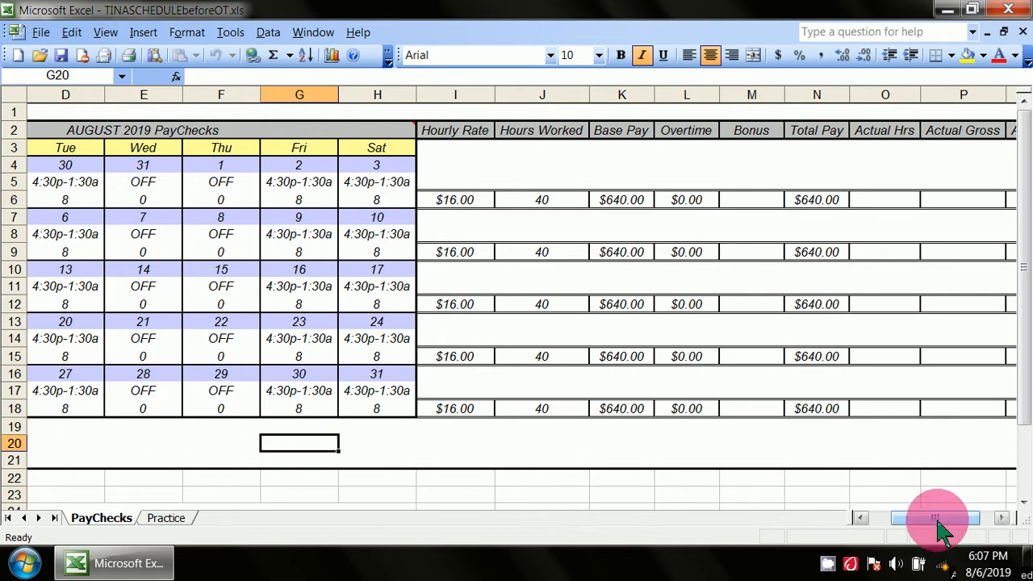
{"action": "left_click_drag", "start_coordinate": [941, 527], "coordinate": [917, 529]}
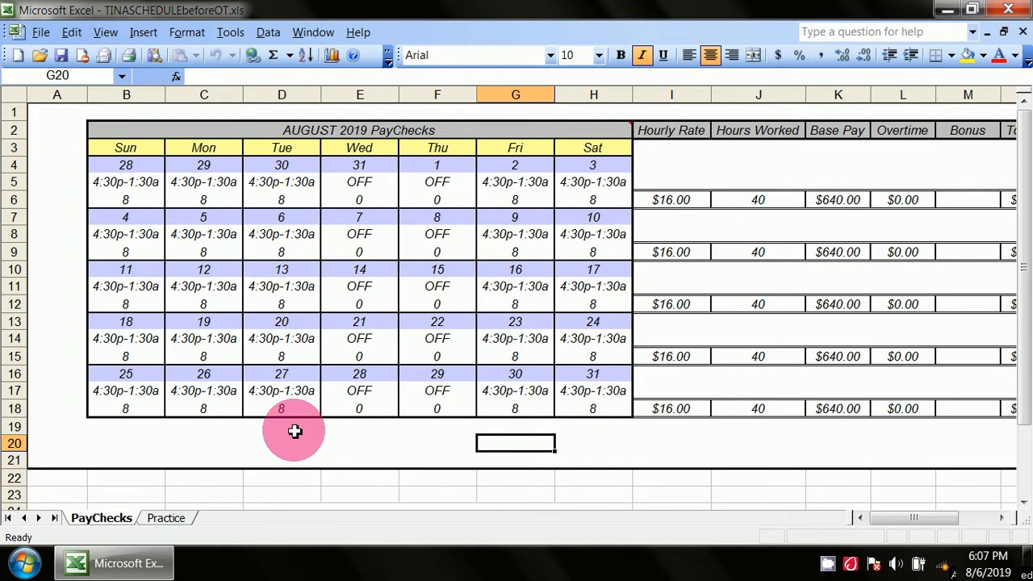
{"action": "left_click_drag", "start_coordinate": [116, 129], "coordinate": [374, 405]}
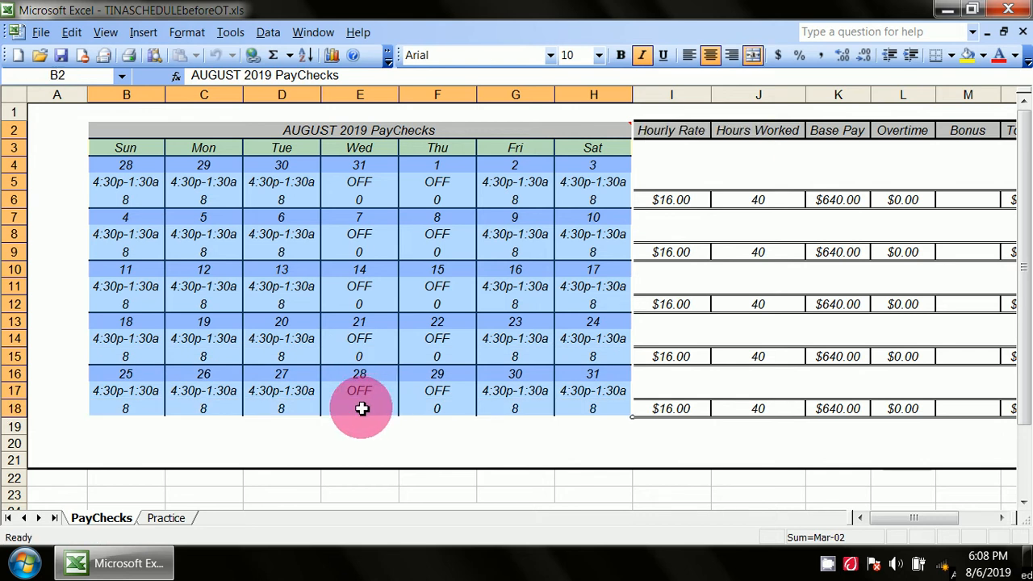
{"action": "left_click", "coordinate": [53, 77]}
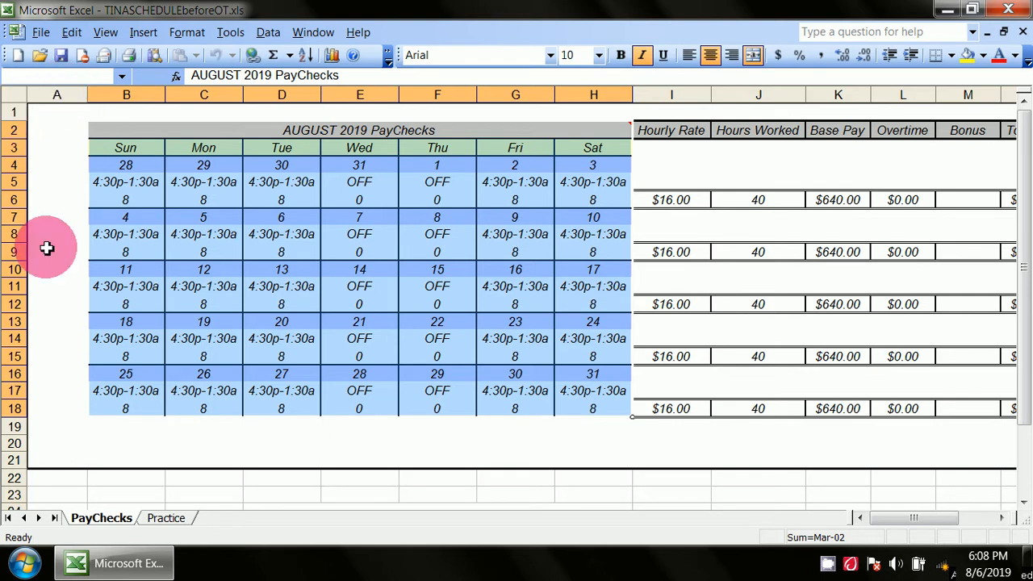
{"action": "mouse_move", "coordinate": [103, 132]}
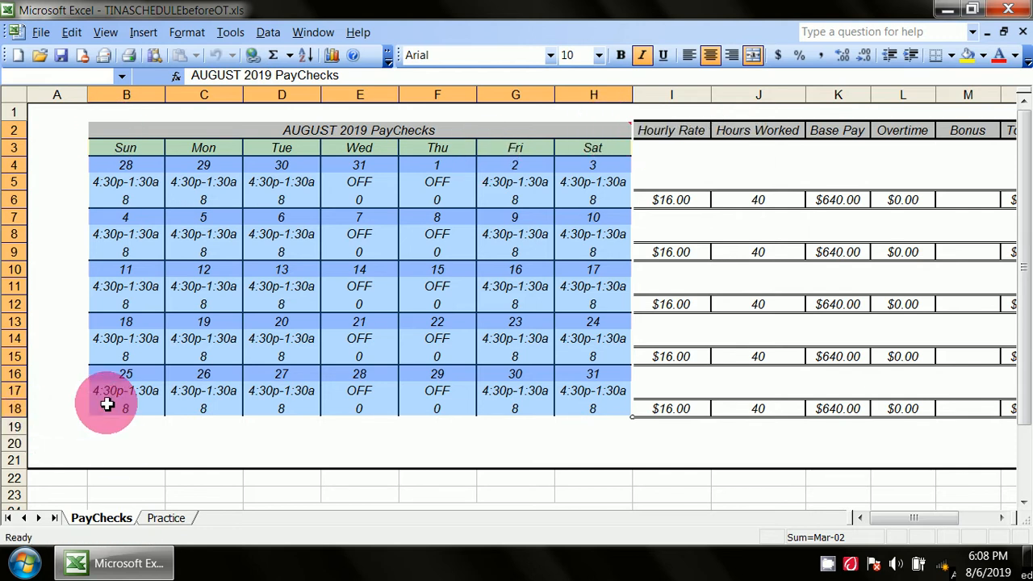
Step: Apply a thick outline border around the cell range B2:H18 on the Practice sheet
{"action": "left_click", "coordinate": [168, 522]}
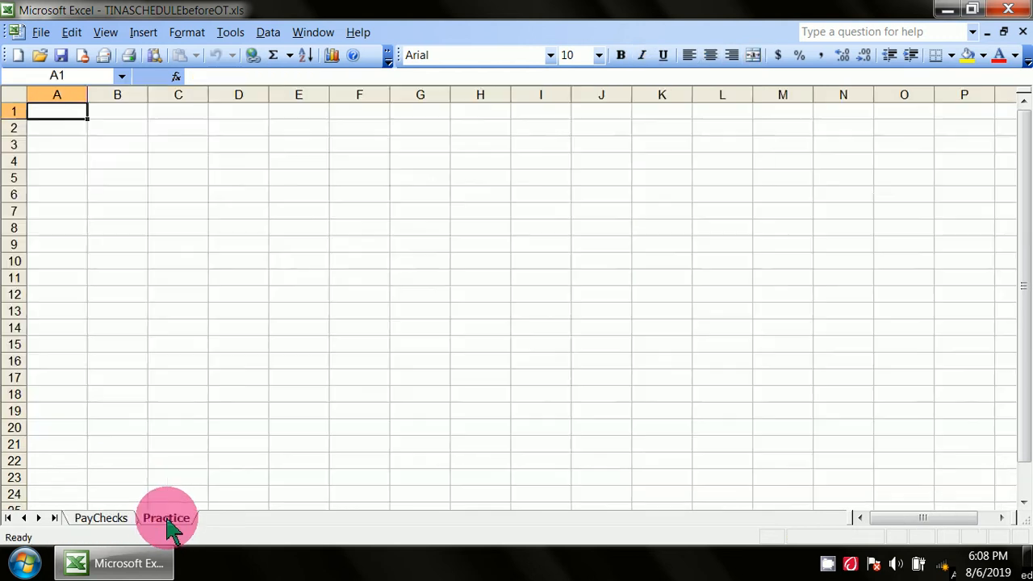
{"action": "left_click_drag", "start_coordinate": [120, 127], "coordinate": [456, 398]}
{"action": "right_click", "coordinate": [452, 371]}
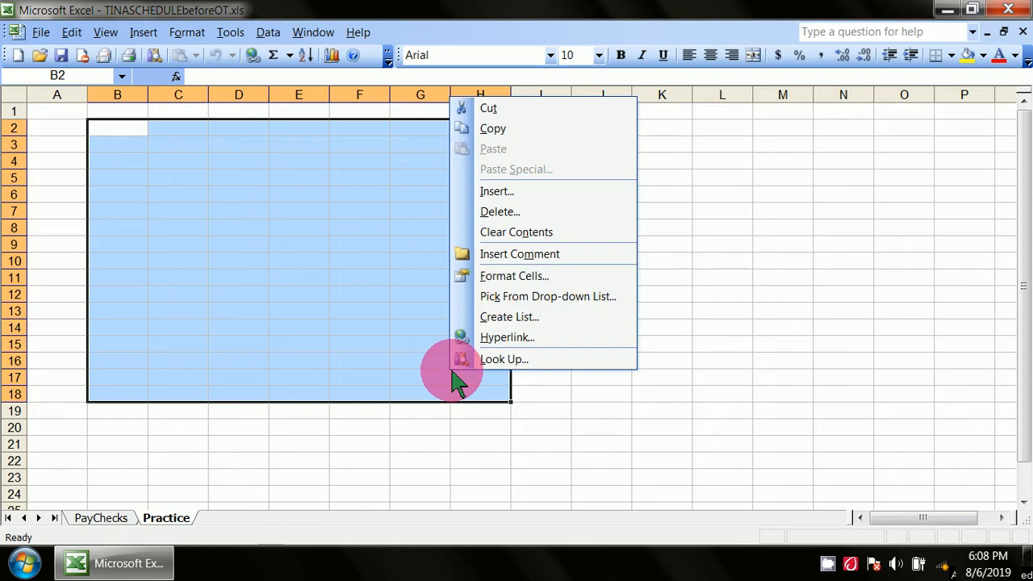
{"action": "left_click", "coordinate": [512, 277]}
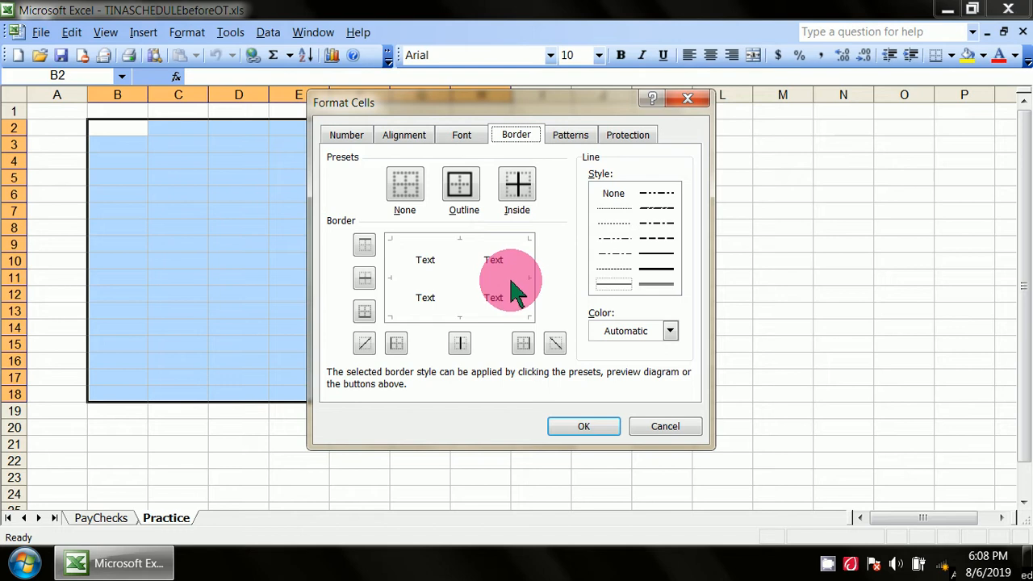
{"action": "left_click", "coordinate": [662, 270]}
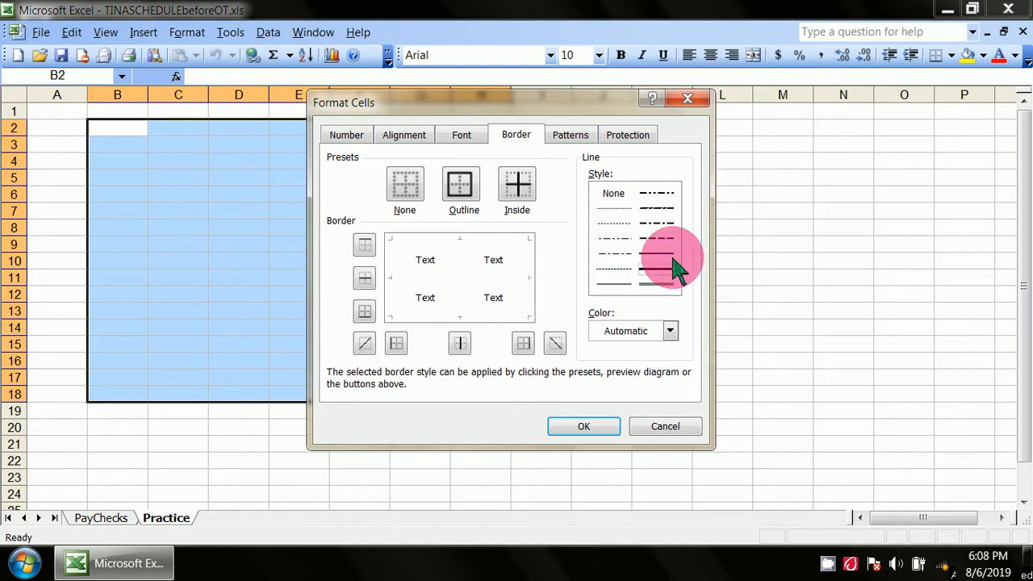
{"action": "left_click", "coordinate": [458, 194]}
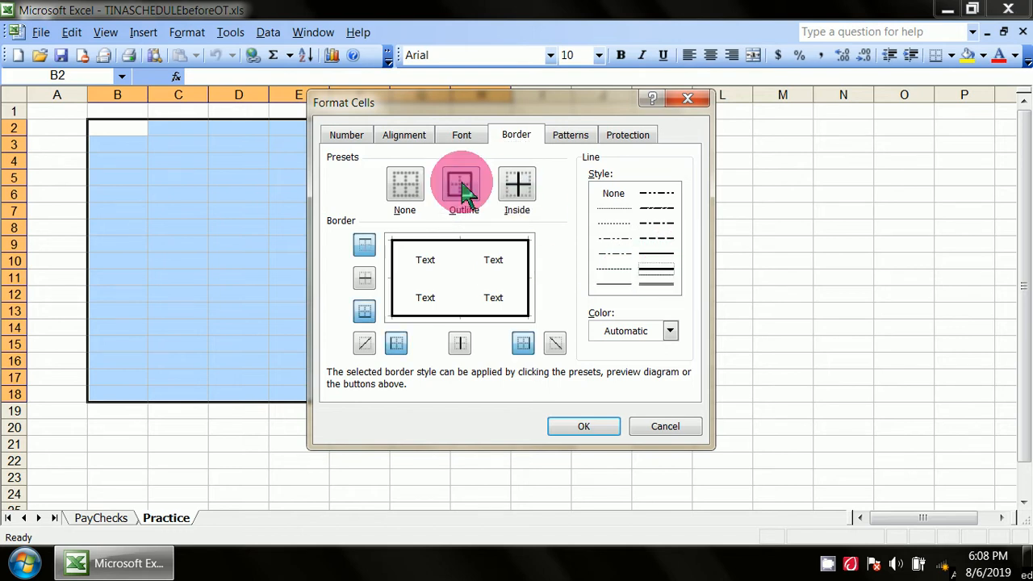
{"action": "left_click", "coordinate": [565, 421]}
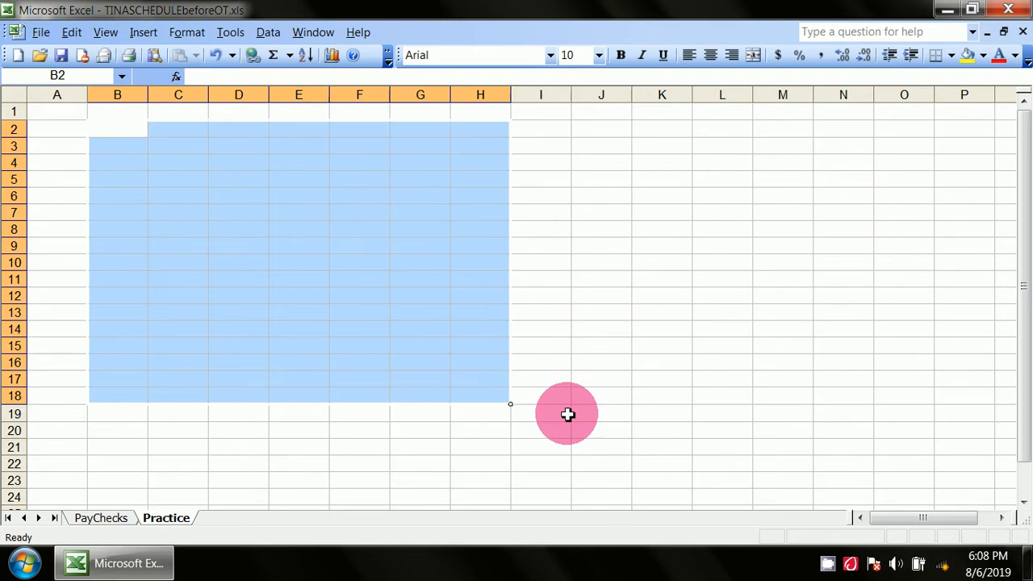
{"action": "left_click", "coordinate": [567, 414]}
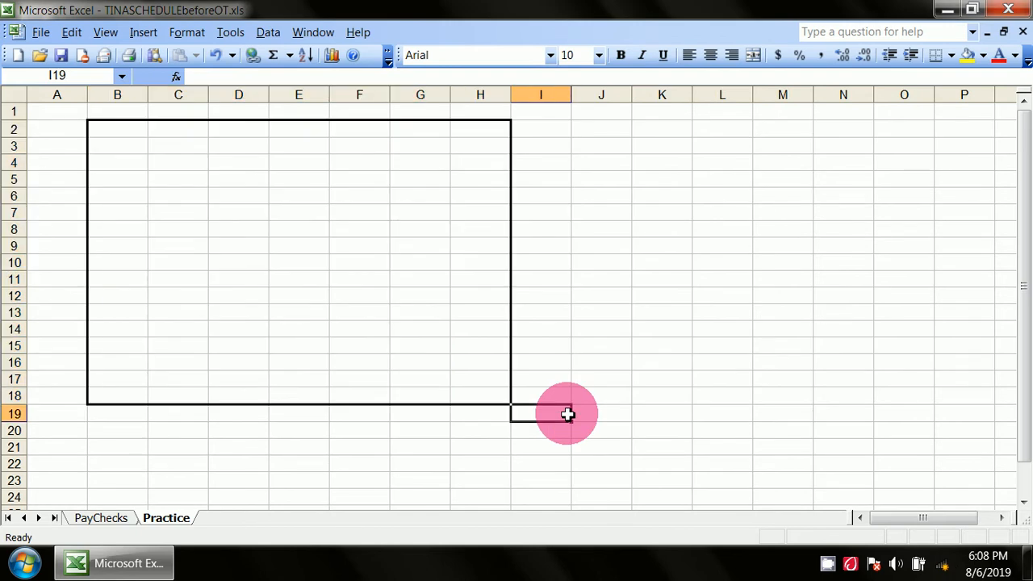
Step: Examine which columns the pay section spans on the PayChecks sheet, from Hourly Rate to Actual Net
{"action": "left_click", "coordinate": [101, 517]}
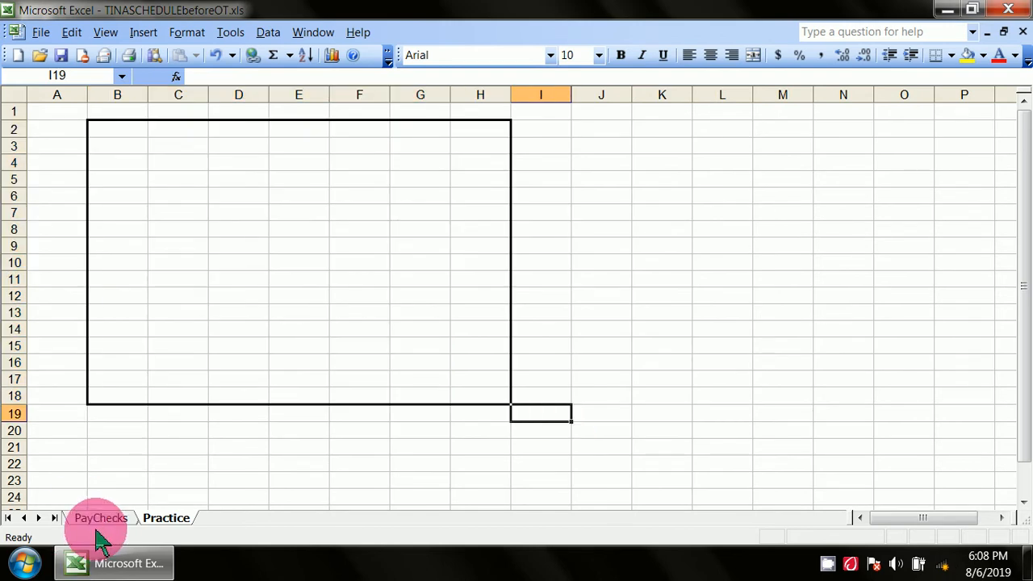
{"action": "left_click_drag", "start_coordinate": [940, 517], "coordinate": [973, 537]}
{"action": "left_click", "coordinate": [299, 134]}
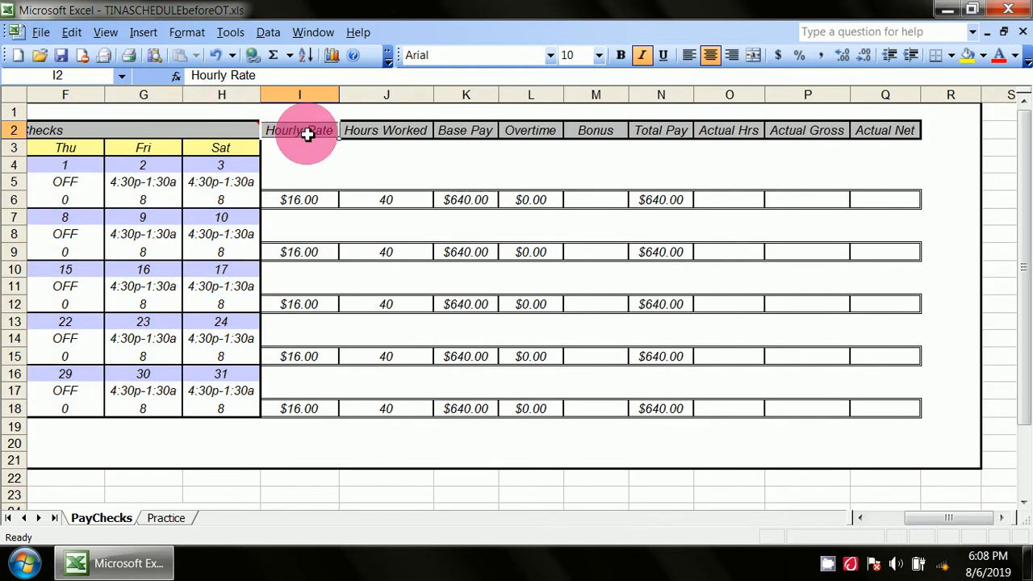
{"action": "left_click", "coordinate": [902, 131]}
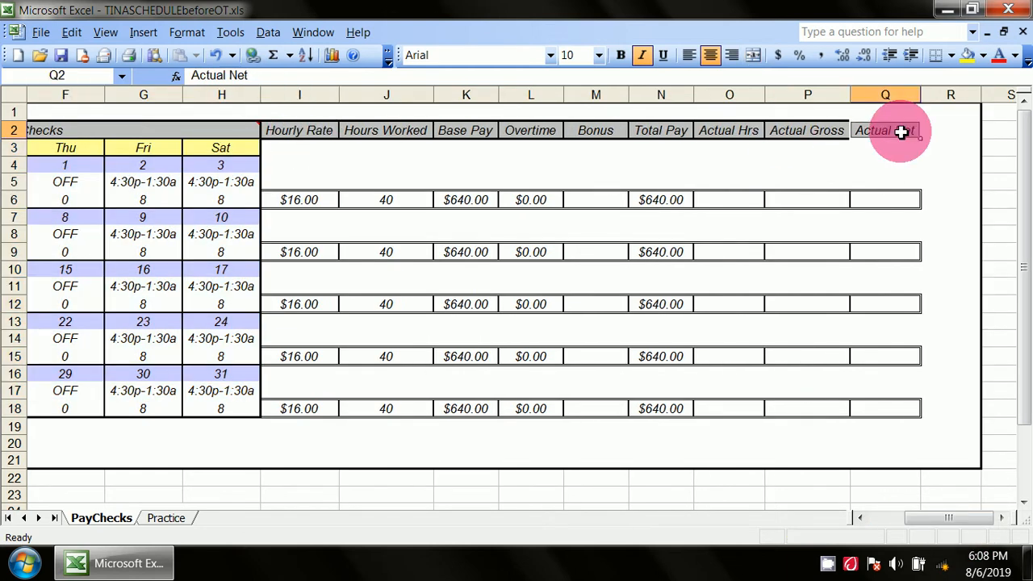
{"action": "left_click", "coordinate": [165, 517]}
{"action": "left_click", "coordinate": [912, 521]}
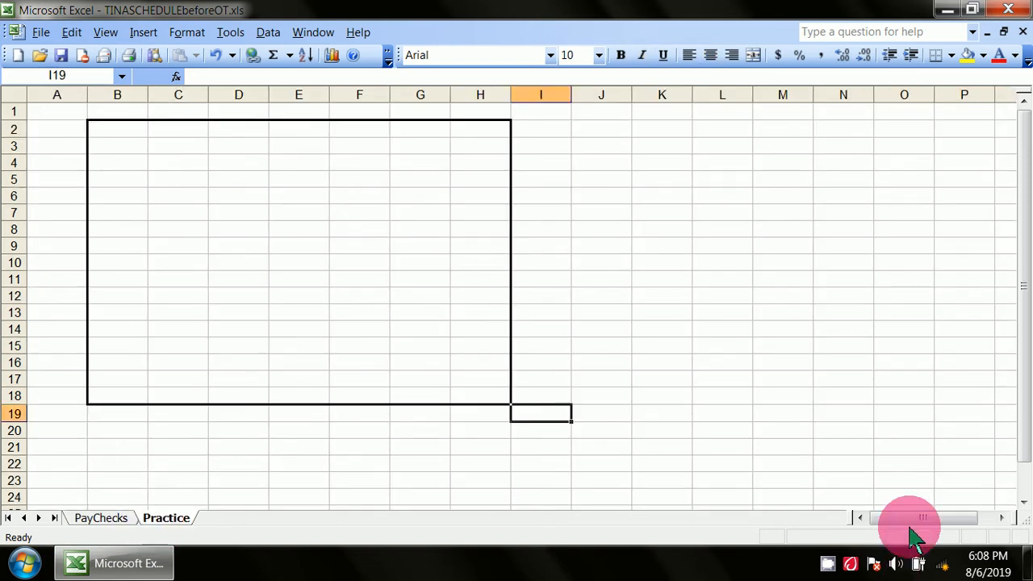
{"action": "left_click_drag", "start_coordinate": [916, 519], "coordinate": [938, 513]}
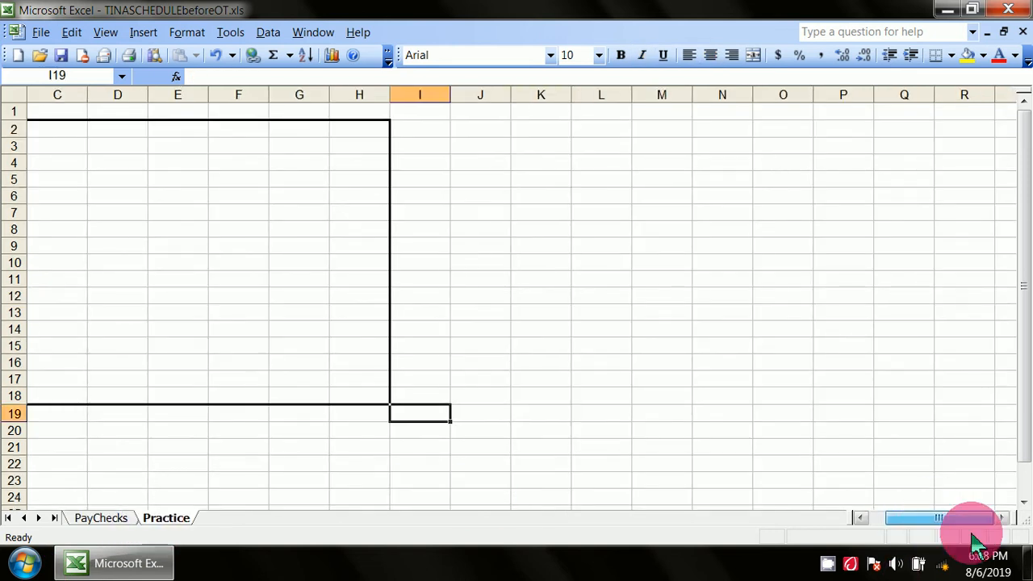
{"action": "left_click_drag", "start_coordinate": [115, 509], "coordinate": [104, 523]}
{"action": "left_click", "coordinate": [101, 518]}
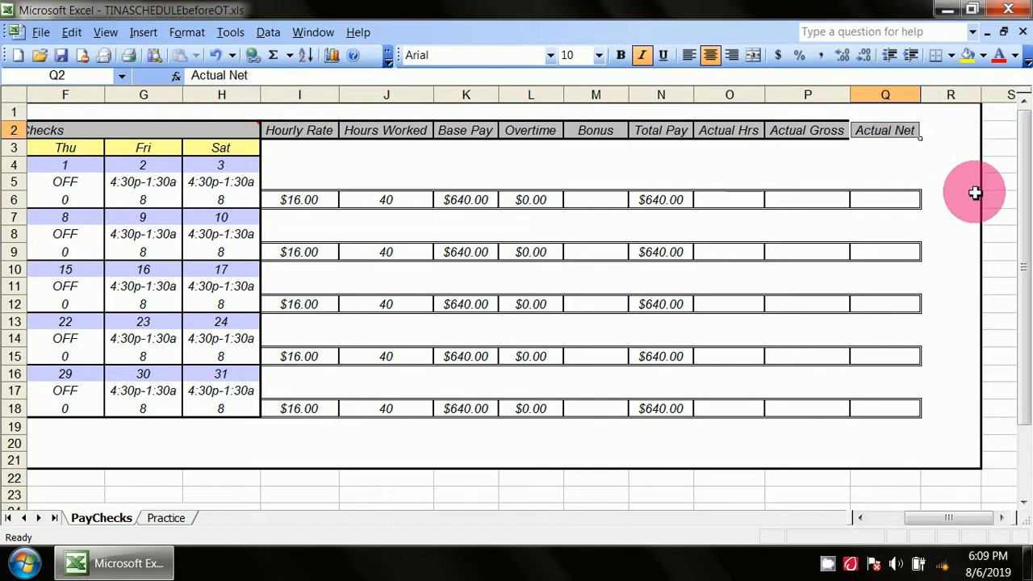
Step: Apply a thick outline border around the cell range I2:Q18 on the Practice sheet
{"action": "left_click", "coordinate": [182, 519]}
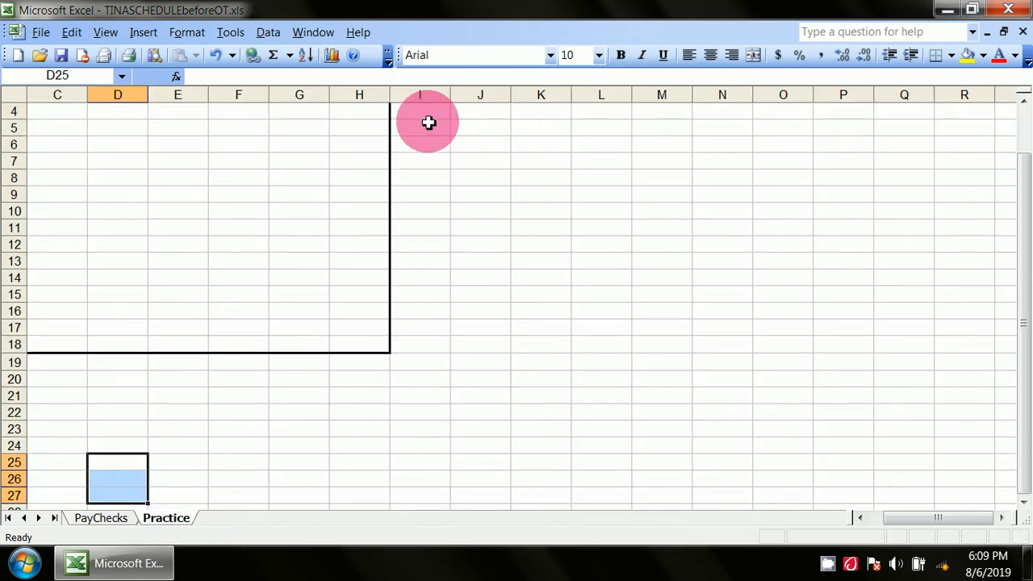
{"action": "left_click_drag", "start_coordinate": [1019, 259], "coordinate": [1025, 206]}
{"action": "left_click_drag", "start_coordinate": [413, 132], "coordinate": [906, 394]}
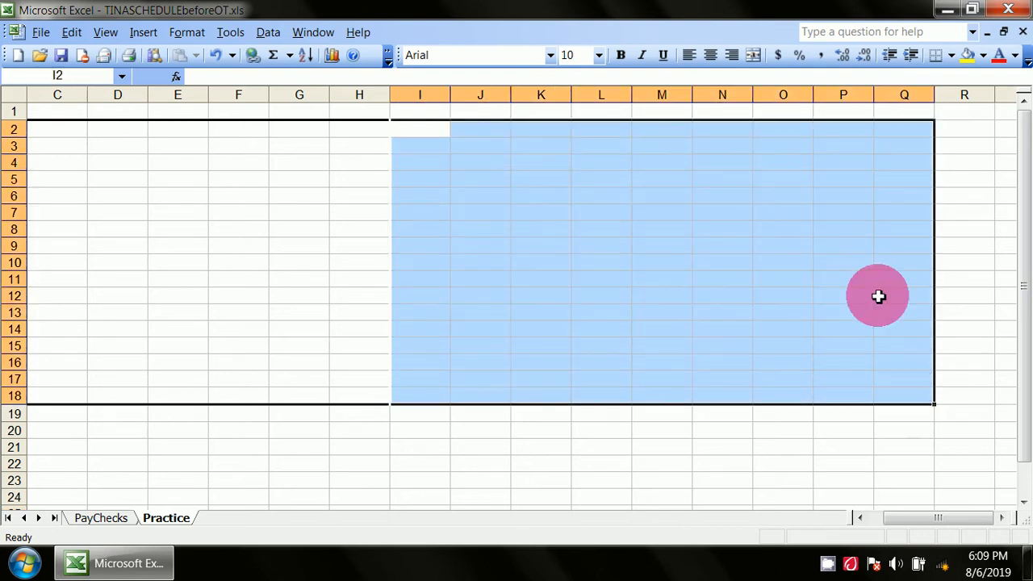
{"action": "right_click", "coordinate": [878, 297]}
{"action": "left_click", "coordinate": [900, 202]}
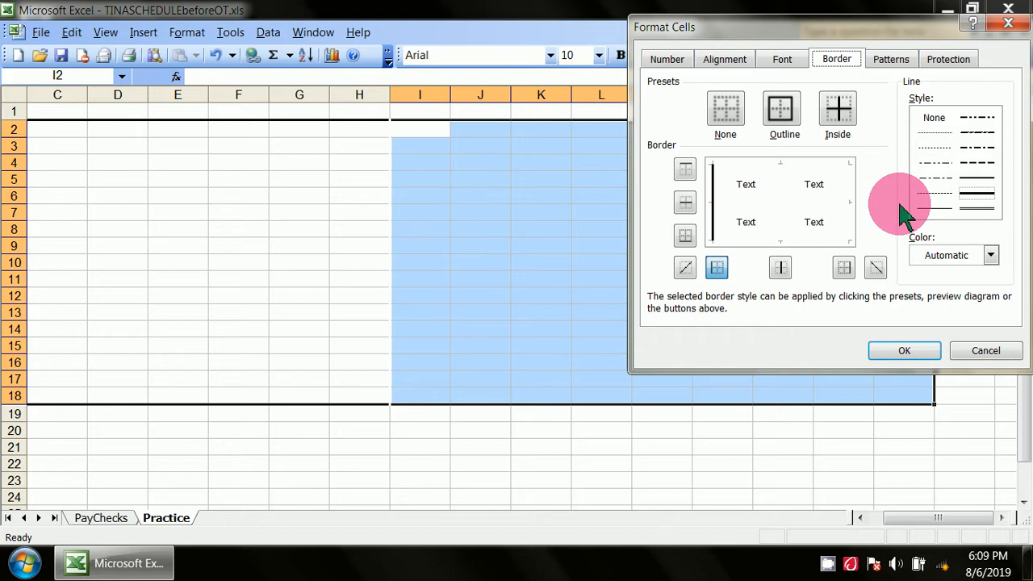
{"action": "left_click", "coordinate": [975, 201]}
{"action": "left_click", "coordinate": [786, 131]}
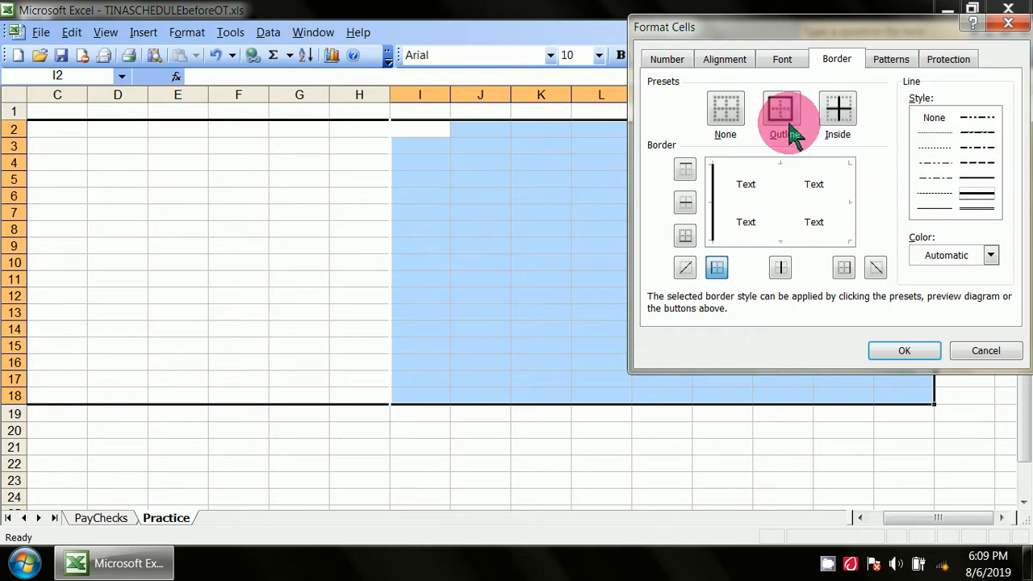
{"action": "left_click", "coordinate": [905, 352]}
{"action": "left_click", "coordinate": [796, 432]}
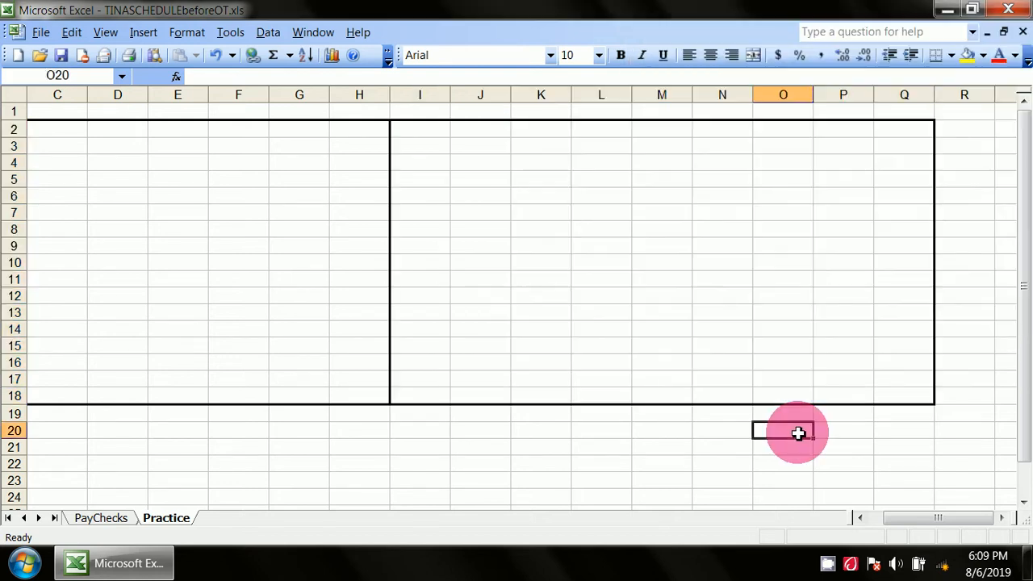
Step: Examine the extent of the outer border that surrounds the whole layout on the PayChecks sheet, starting from cell A1
{"action": "left_click", "coordinate": [864, 517]}
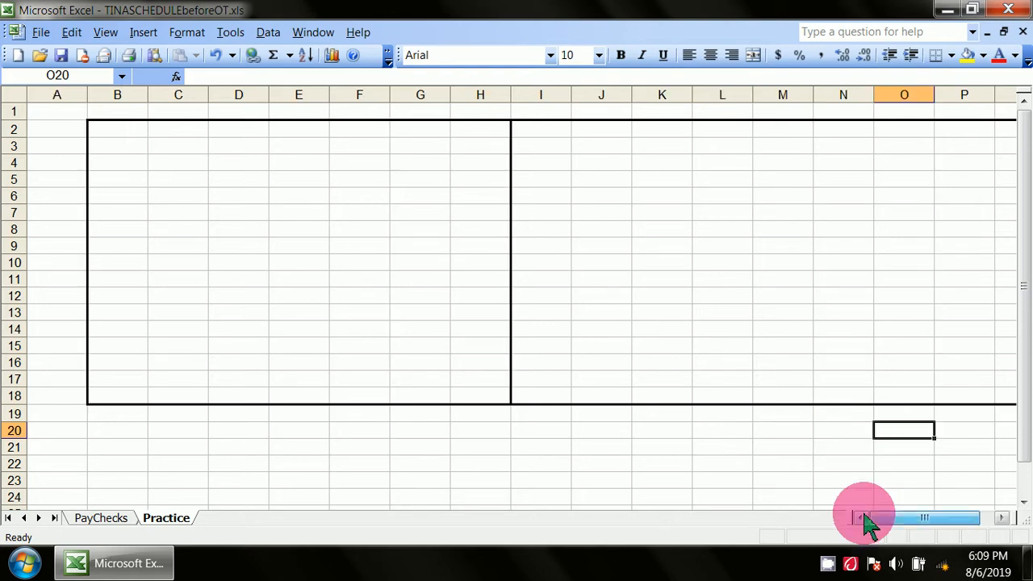
{"action": "left_click", "coordinate": [152, 523]}
{"action": "left_click", "coordinate": [105, 521]}
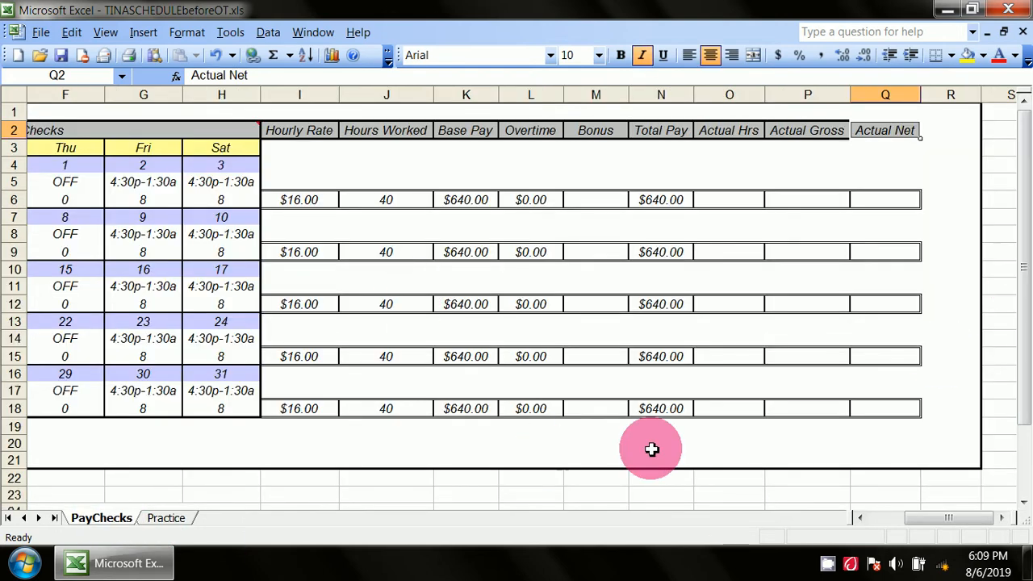
{"action": "left_click_drag", "start_coordinate": [948, 521], "coordinate": [912, 520]}
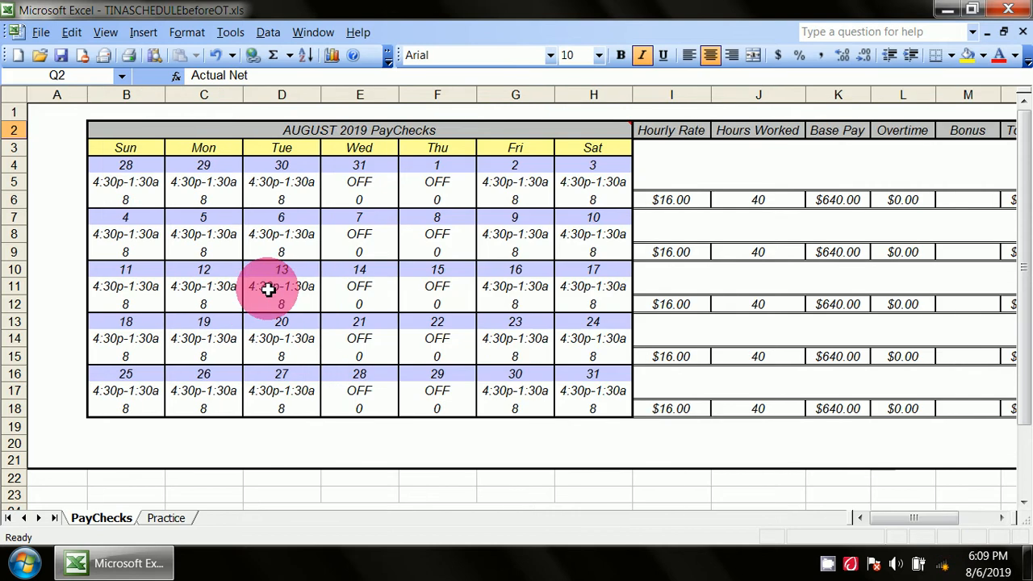
{"action": "left_click", "coordinate": [51, 111]}
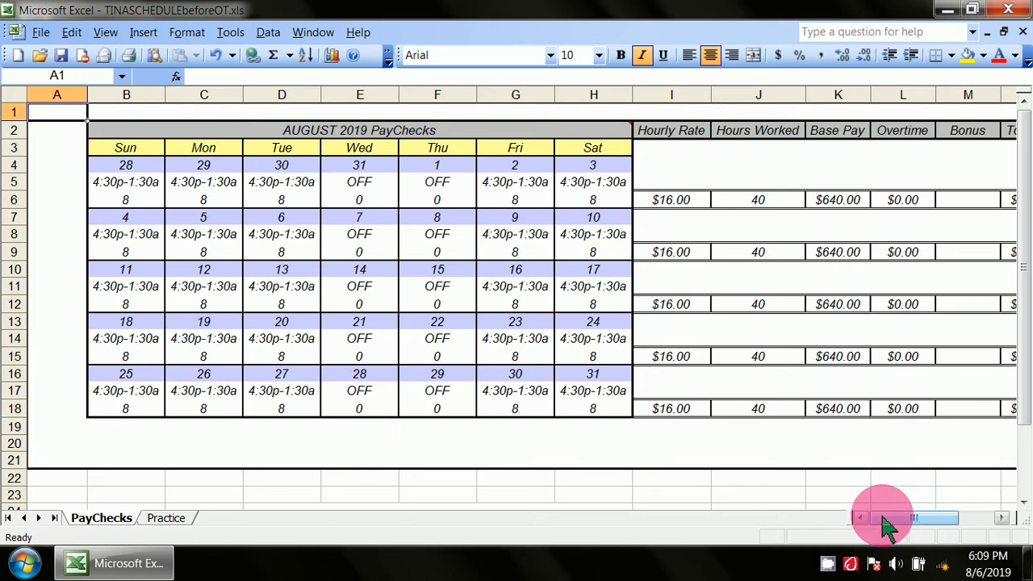
{"action": "left_click_drag", "start_coordinate": [880, 520], "coordinate": [878, 543]}
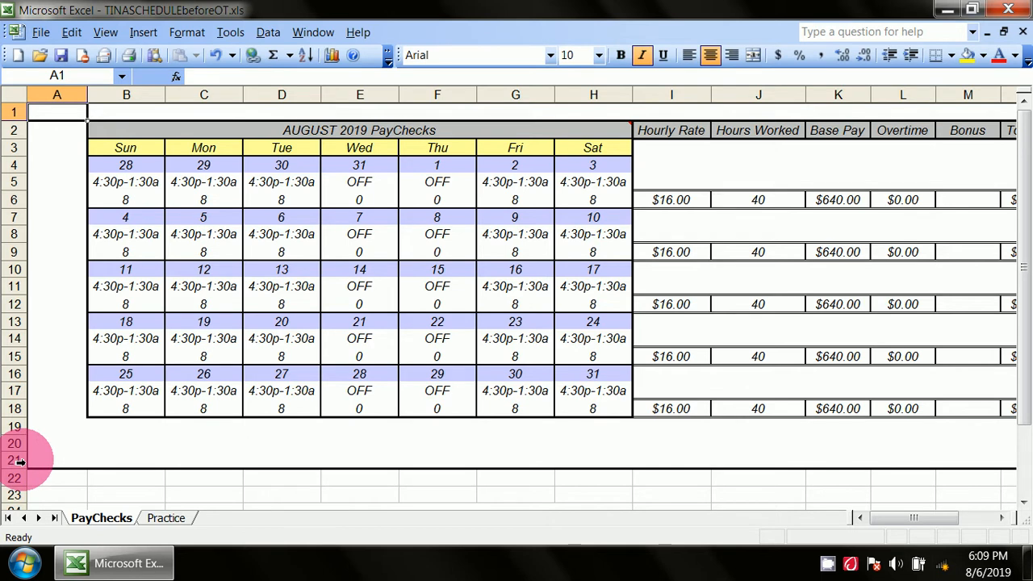
Step: Apply a thick outline border around the cell range A1:R21 on the Practice sheet
{"action": "left_click", "coordinate": [166, 517]}
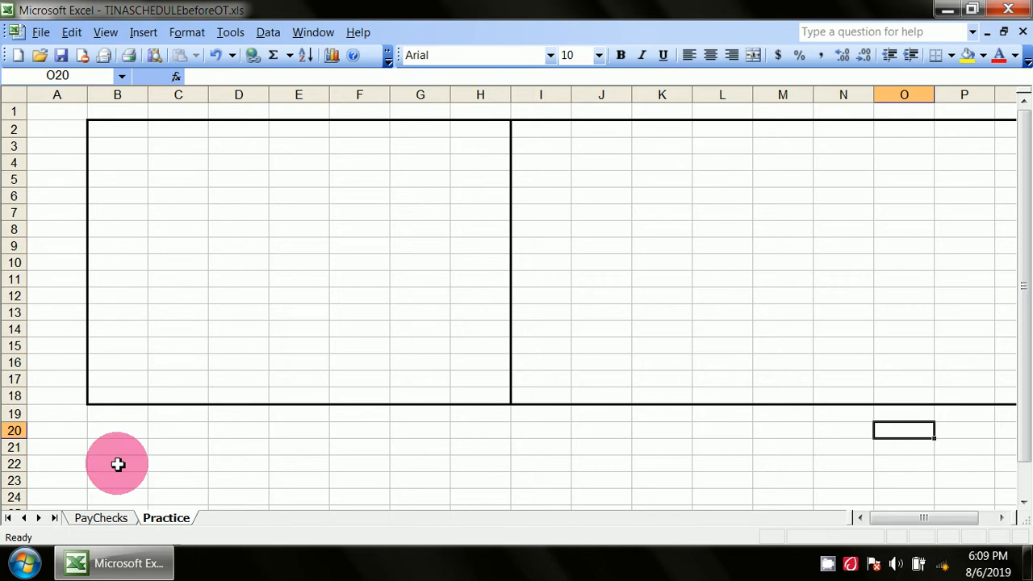
{"action": "left_click_drag", "start_coordinate": [73, 135], "coordinate": [17, 195]}
{"action": "left_click_drag", "start_coordinate": [18, 438], "coordinate": [830, 448]}
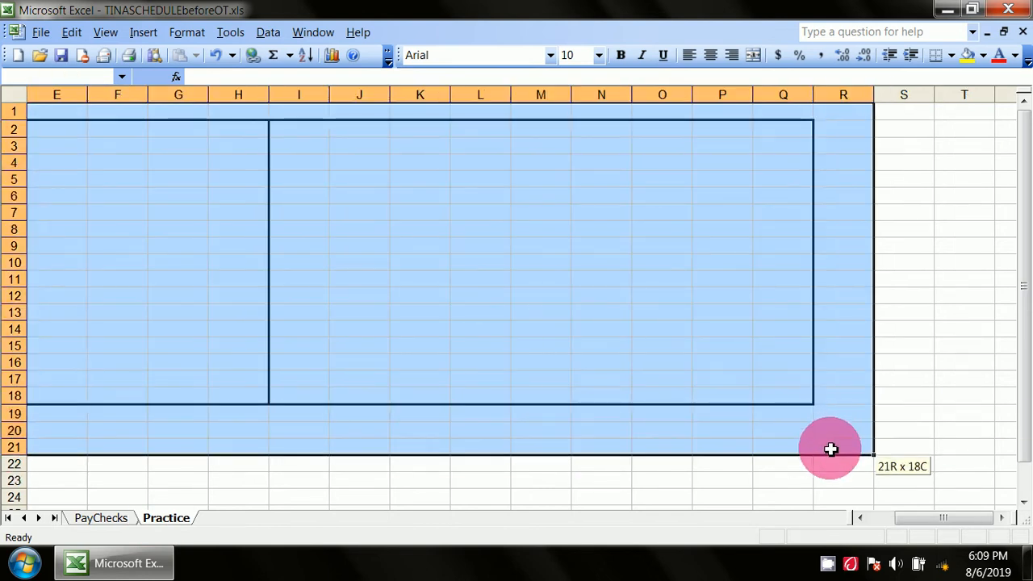
{"action": "right_click", "coordinate": [831, 451]}
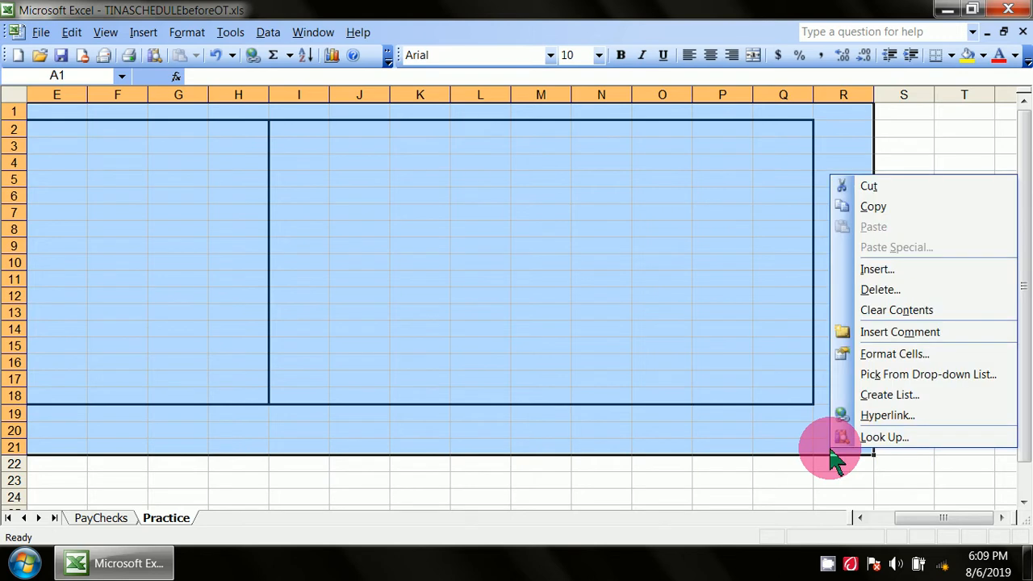
{"action": "left_click", "coordinate": [911, 357]}
{"action": "left_click", "coordinate": [977, 344]}
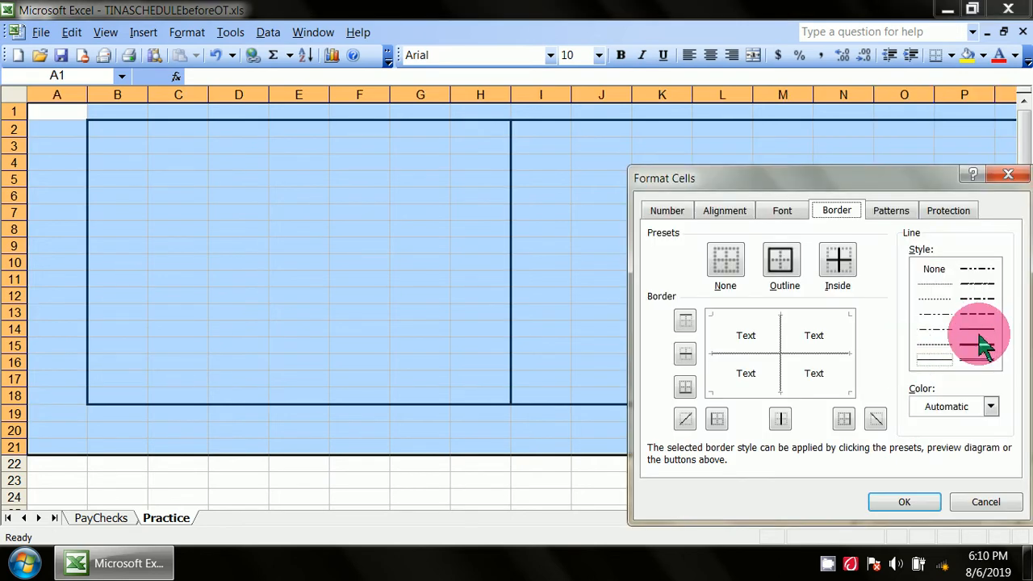
{"action": "left_click", "coordinate": [783, 262]}
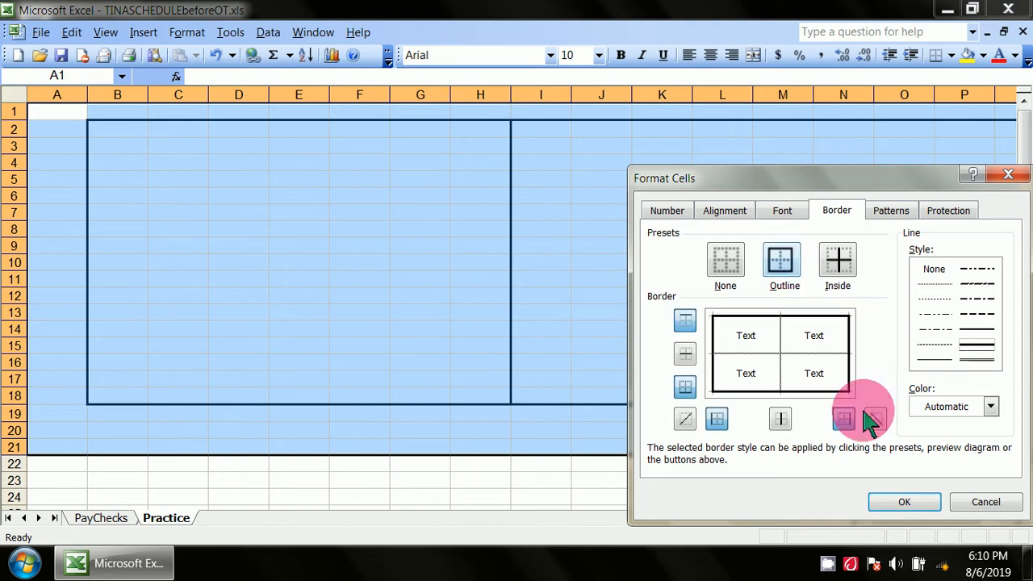
{"action": "left_click", "coordinate": [902, 501]}
{"action": "left_click", "coordinate": [880, 490]}
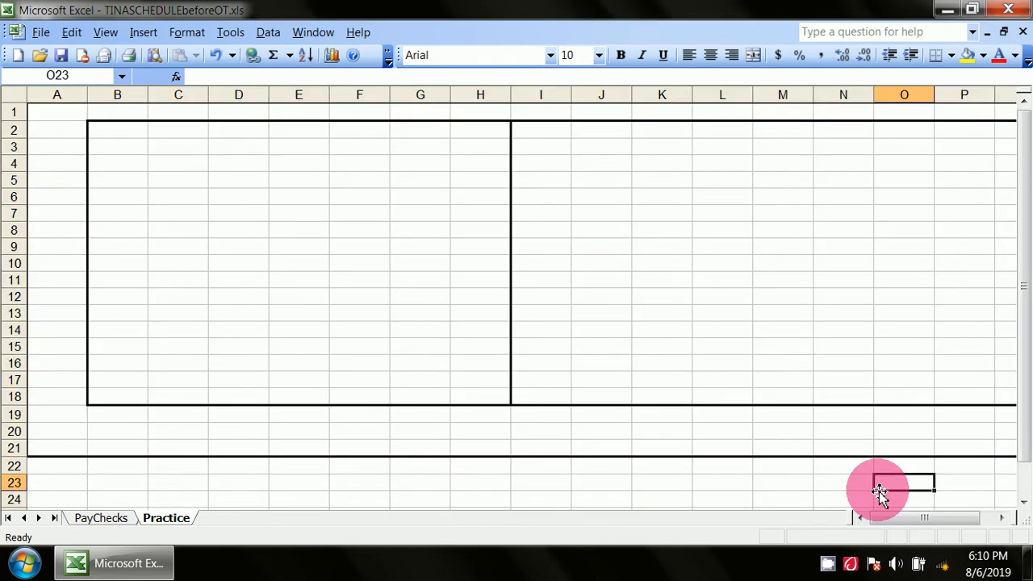
{"action": "left_click", "coordinate": [1002, 517]}
{"action": "left_click", "coordinate": [1002, 517]}
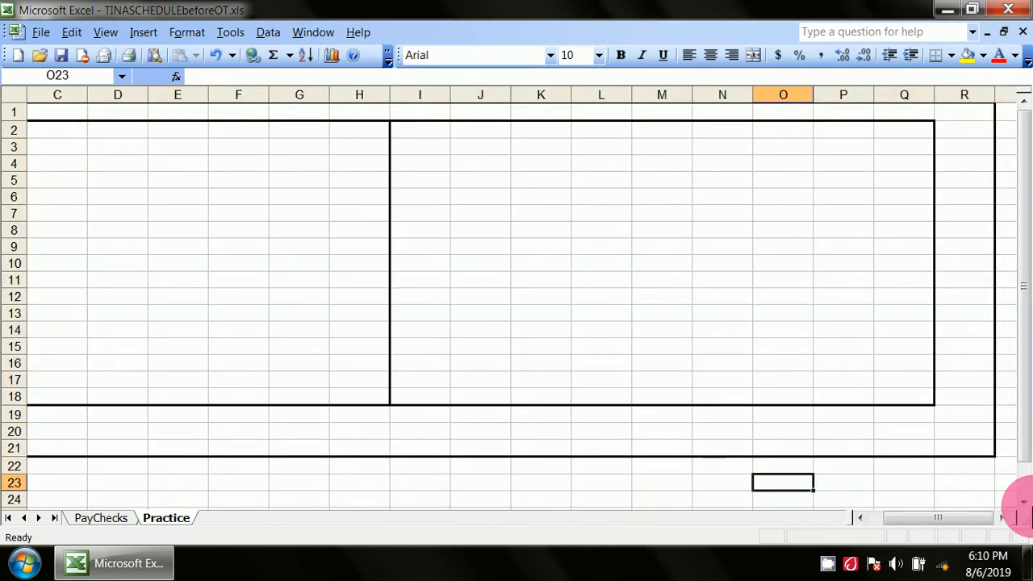
{"action": "left_click", "coordinate": [870, 519]}
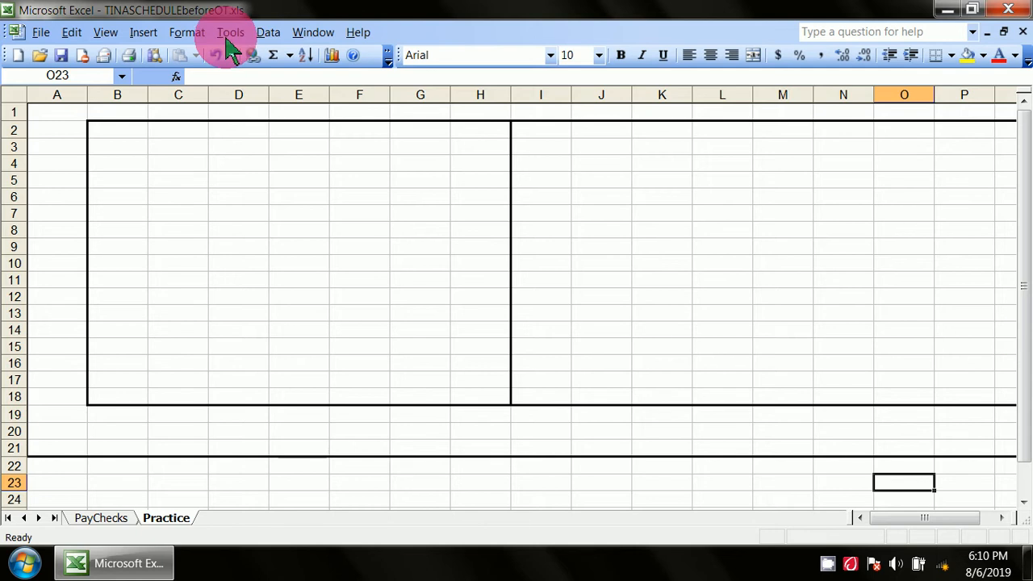
Step: Fill the margin cells between the outer frame and the inner sections with white: column A, rows 19 to 21, column R and row 1
{"action": "left_click", "coordinate": [57, 116]}
{"action": "left_click_drag", "start_coordinate": [58, 116], "coordinate": [52, 455]}
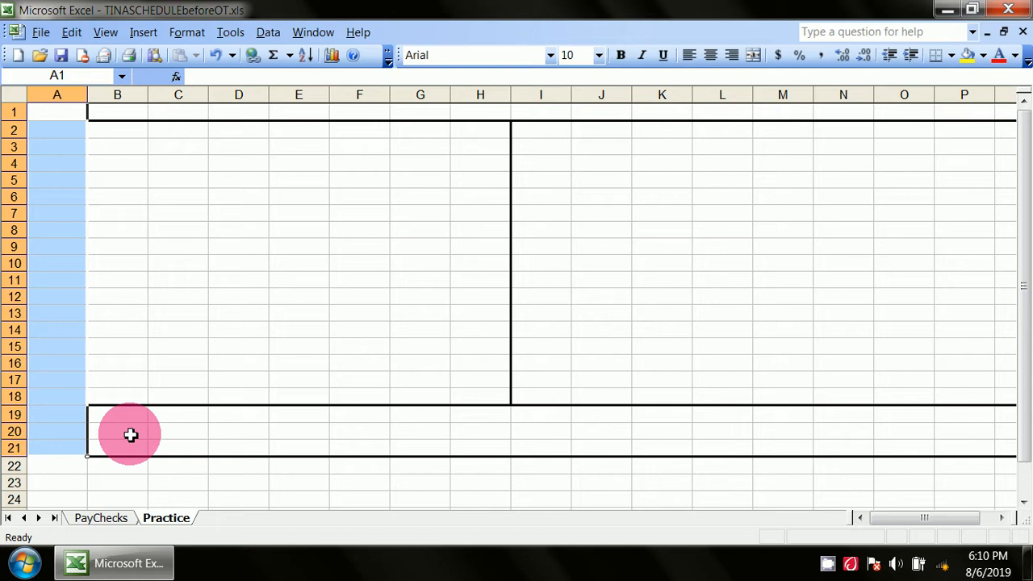
{"action": "left_click_drag", "start_coordinate": [108, 417], "coordinate": [863, 450]}
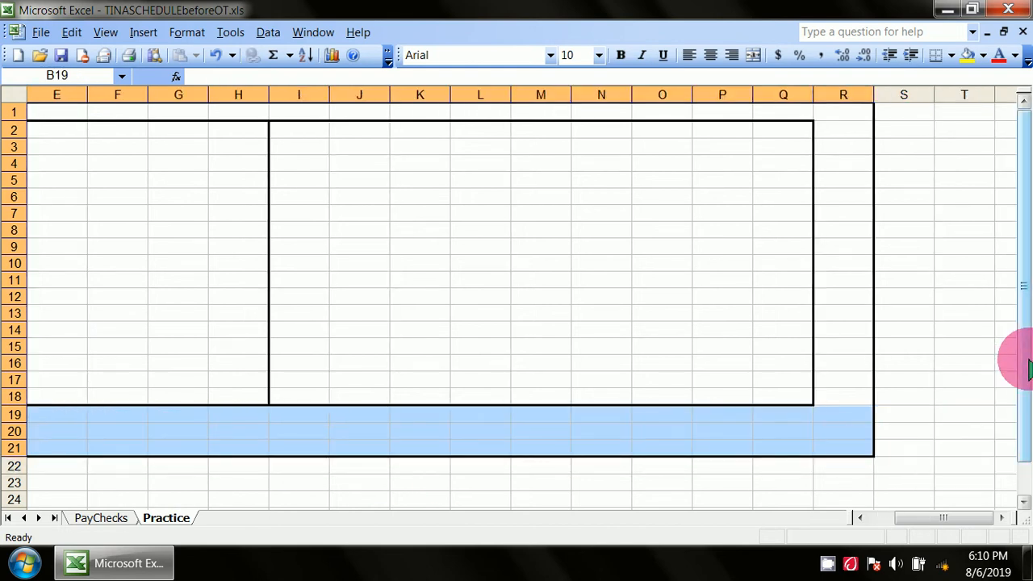
{"action": "left_click_drag", "start_coordinate": [858, 411], "coordinate": [5, 83]}
{"action": "right_click", "coordinate": [53, 158]}
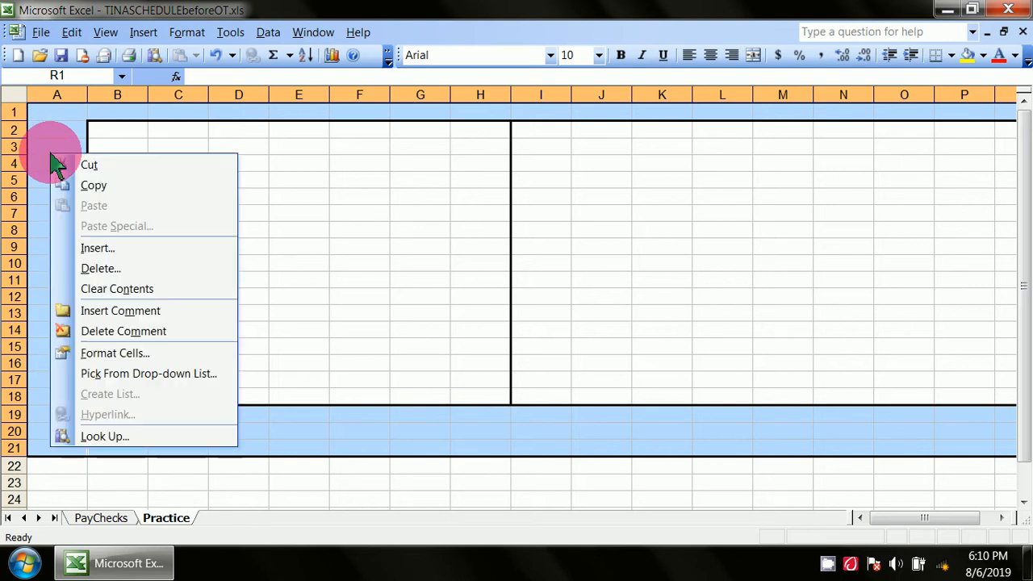
{"action": "left_click", "coordinate": [113, 353]}
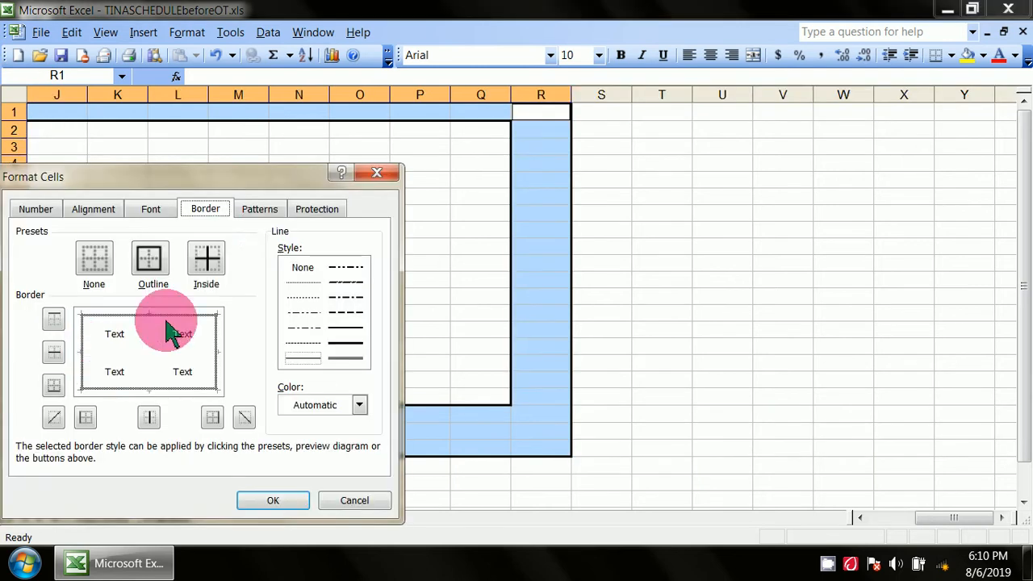
{"action": "left_click", "coordinate": [263, 210]}
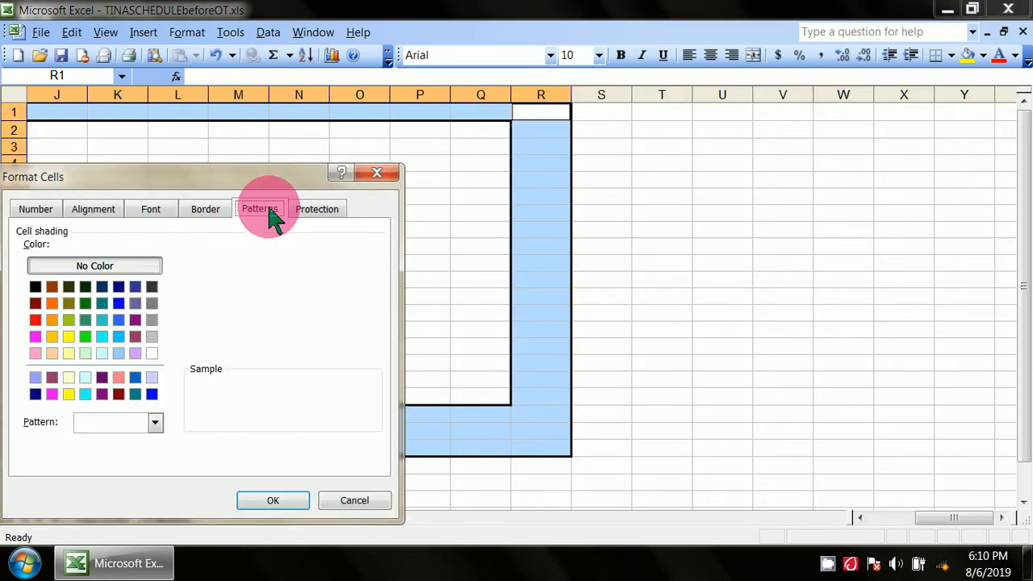
{"action": "left_click", "coordinate": [152, 354]}
{"action": "left_click", "coordinate": [262, 500]}
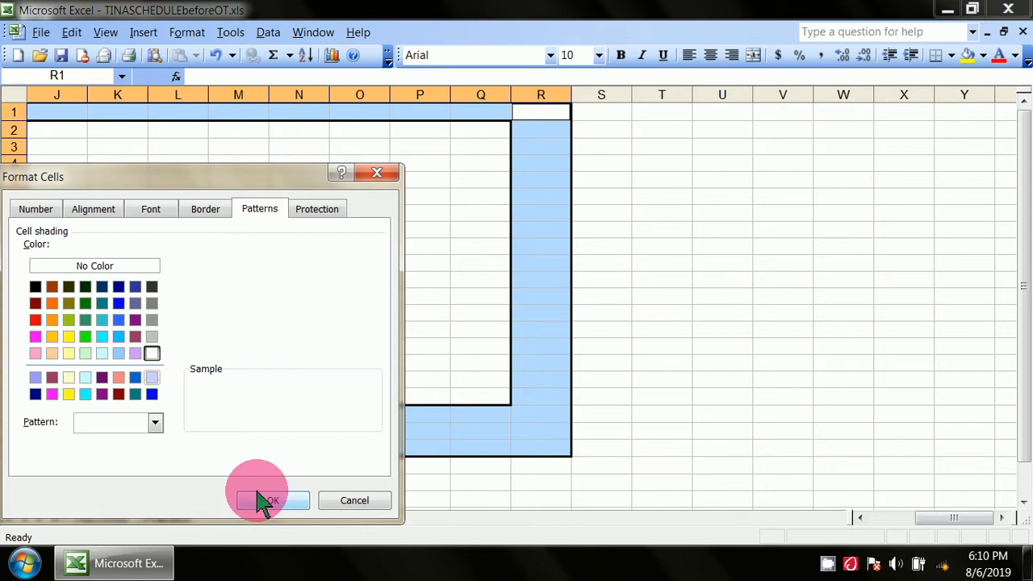
{"action": "left_click", "coordinate": [762, 412]}
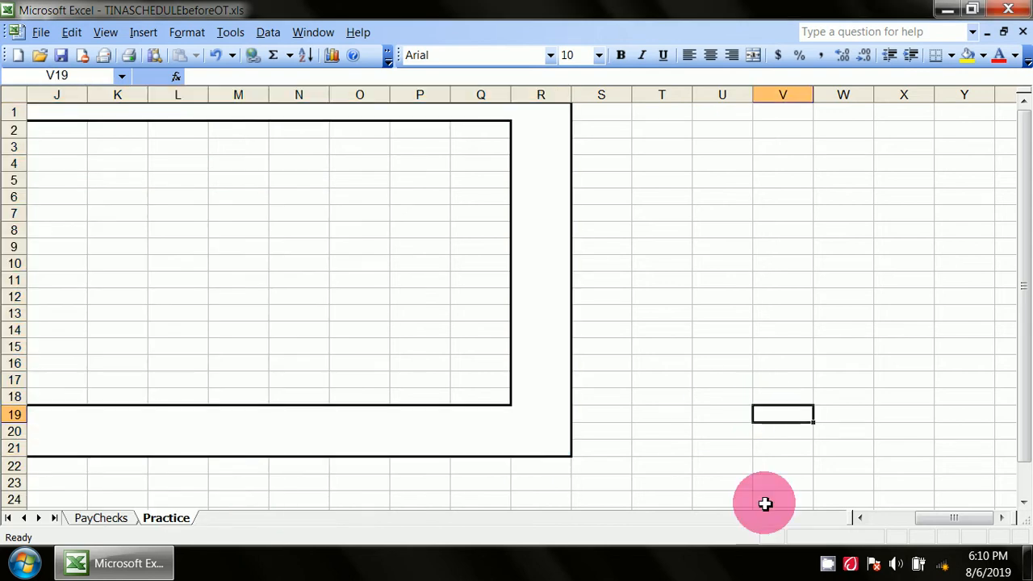
{"action": "left_click_drag", "start_coordinate": [952, 517], "coordinate": [876, 533]}
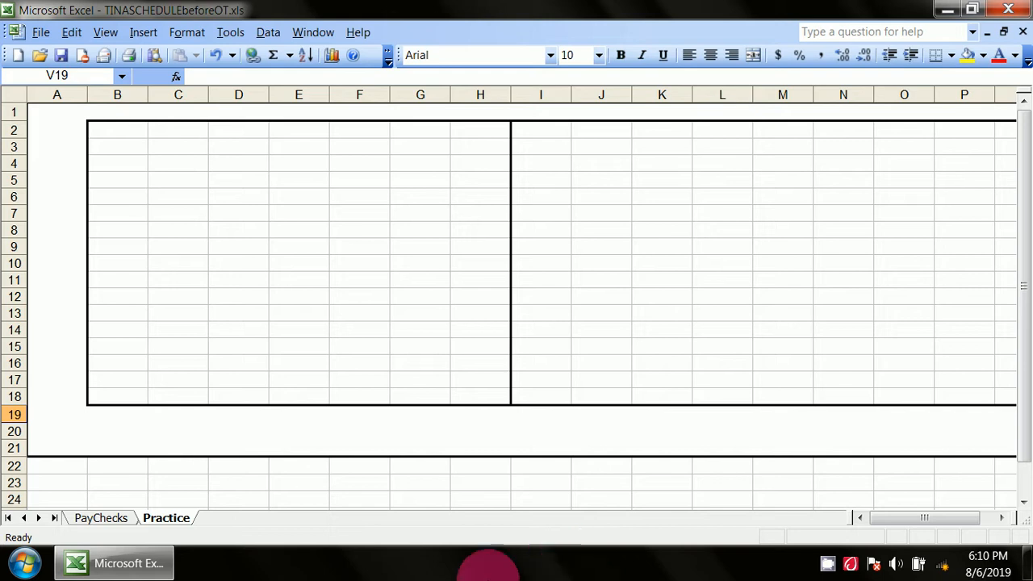
Step: Examine the columns spanned by the merged AUGUST 2019 PayChecks title in row 2 of the PayChecks sheet
{"action": "left_click", "coordinate": [113, 520]}
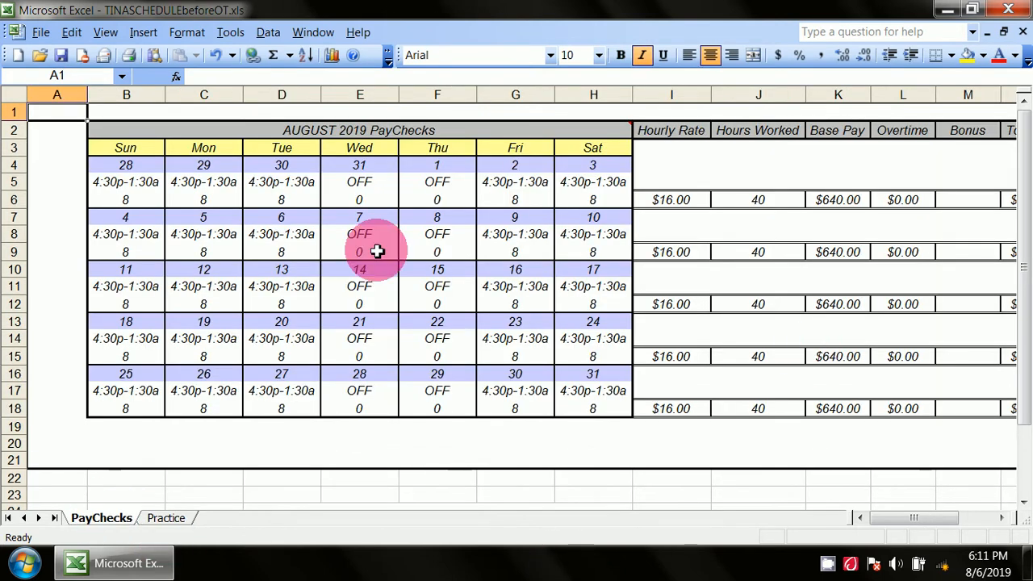
{"action": "mouse_move", "coordinate": [269, 127]}
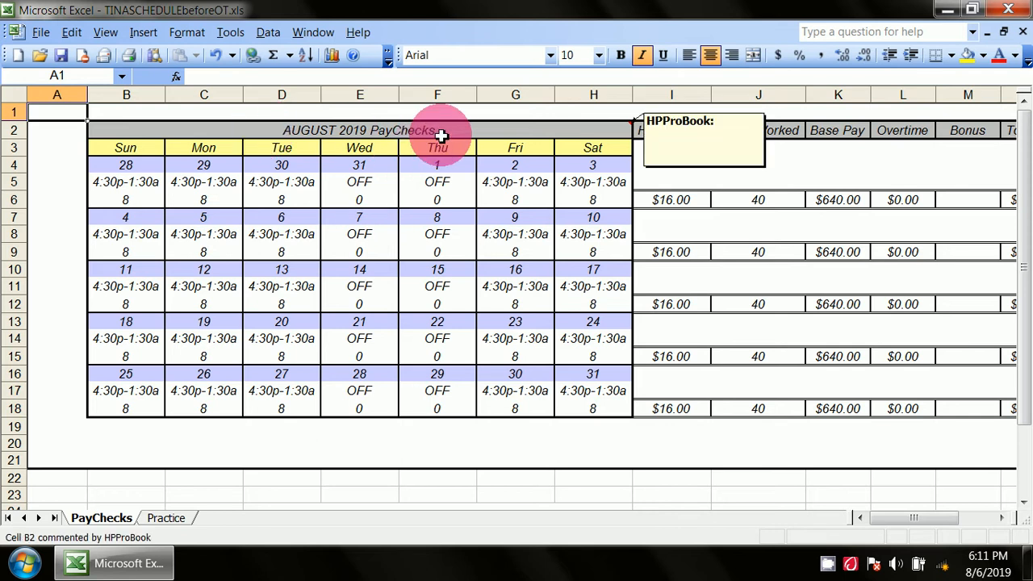
{"action": "left_click", "coordinate": [204, 129]}
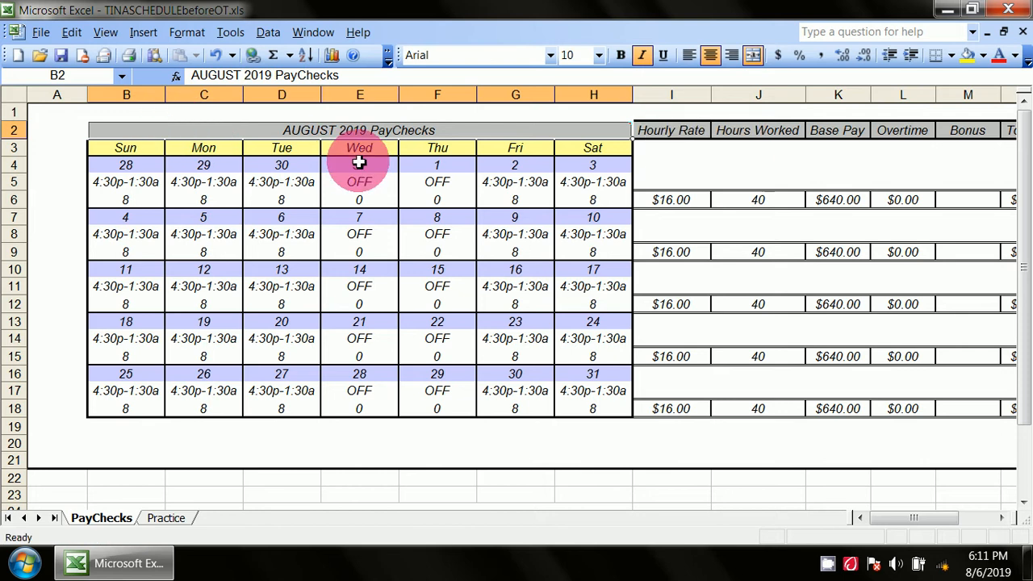
{"action": "mouse_move", "coordinate": [601, 134]}
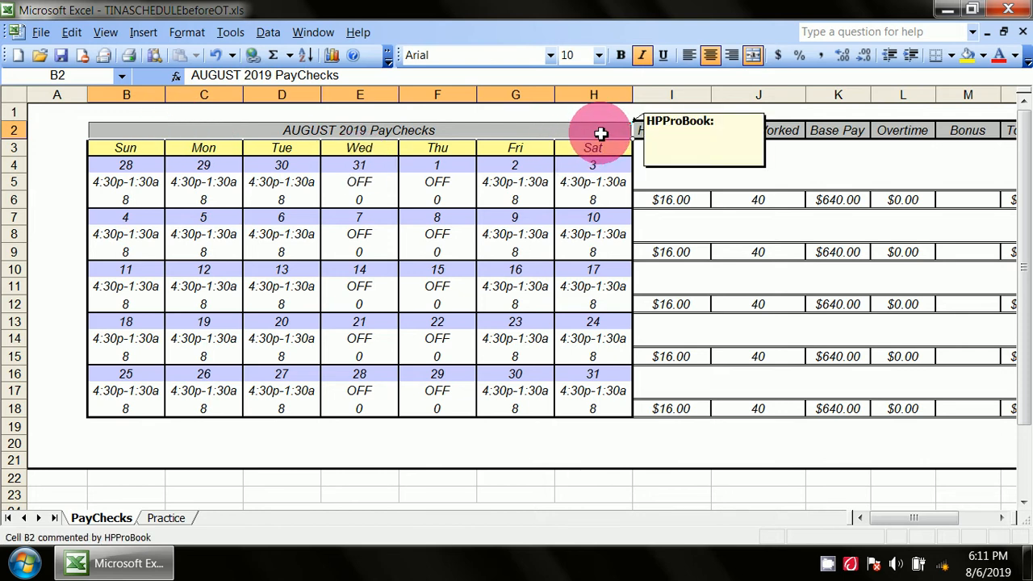
Step: Set the title range B2:H2 on the Practice sheet to merge into one cell
{"action": "left_click", "coordinate": [166, 518]}
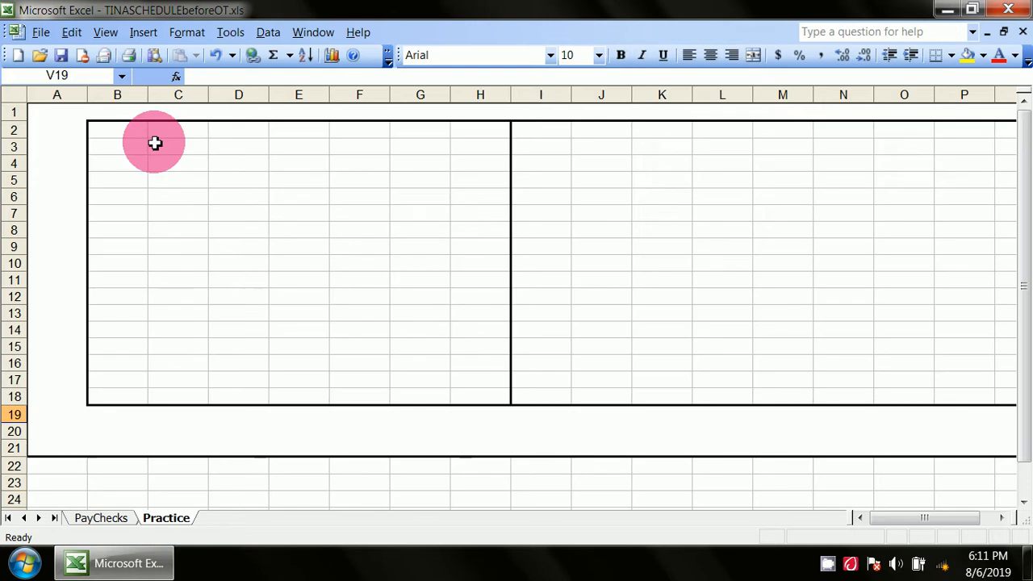
{"action": "left_click_drag", "start_coordinate": [108, 126], "coordinate": [501, 132]}
{"action": "right_click", "coordinate": [495, 135]}
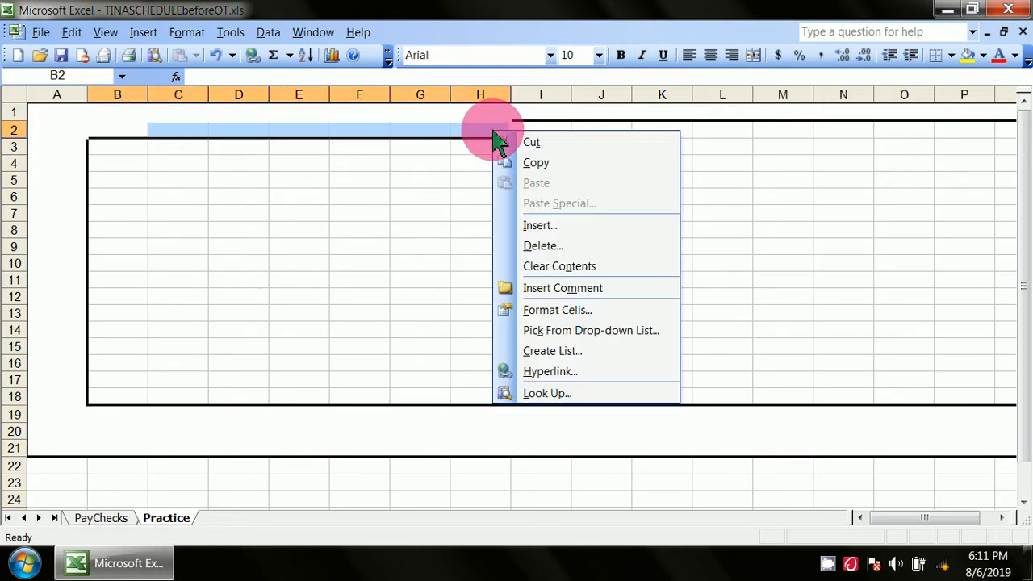
{"action": "left_click", "coordinate": [546, 312]}
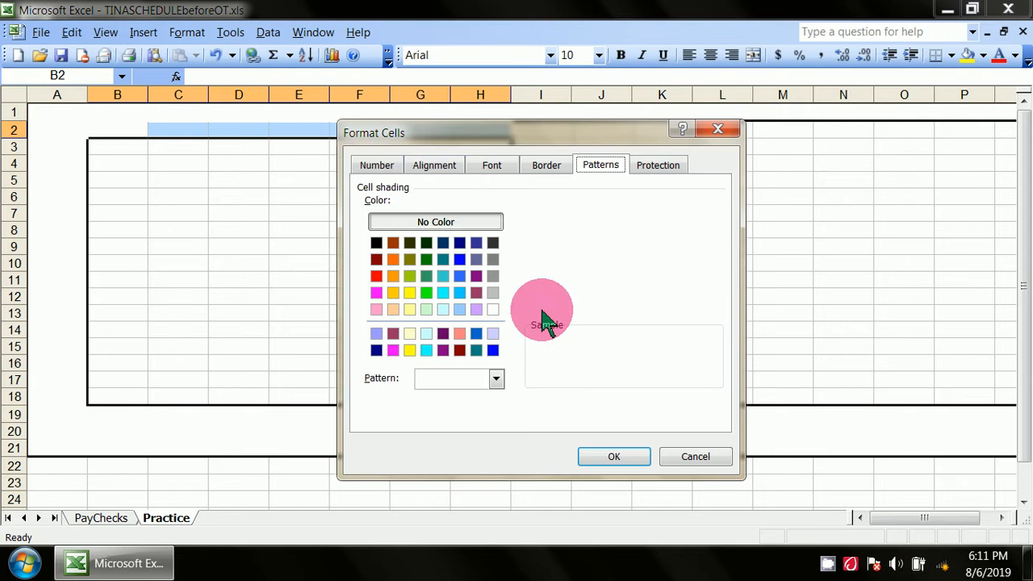
{"action": "left_click", "coordinate": [447, 176]}
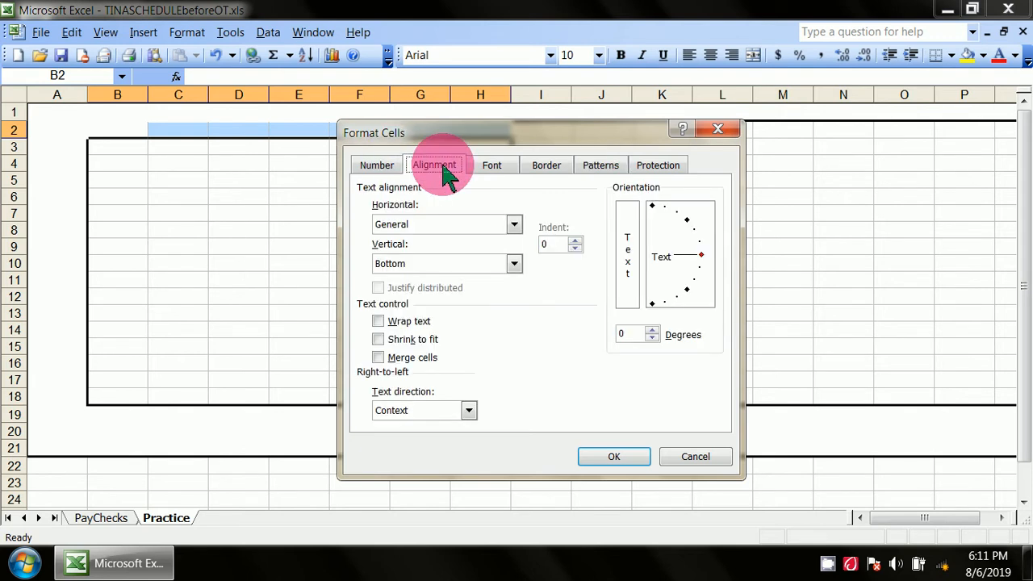
{"action": "left_click", "coordinate": [379, 359]}
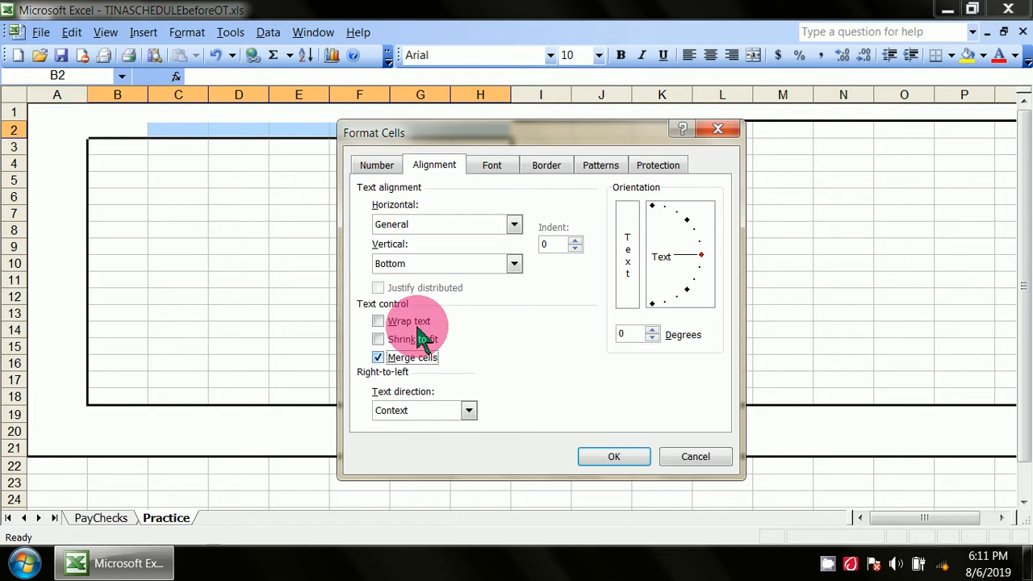
Step: Shade the title range B2:H2 light purple and apply a thick outline border around it
{"action": "left_click", "coordinate": [602, 173]}
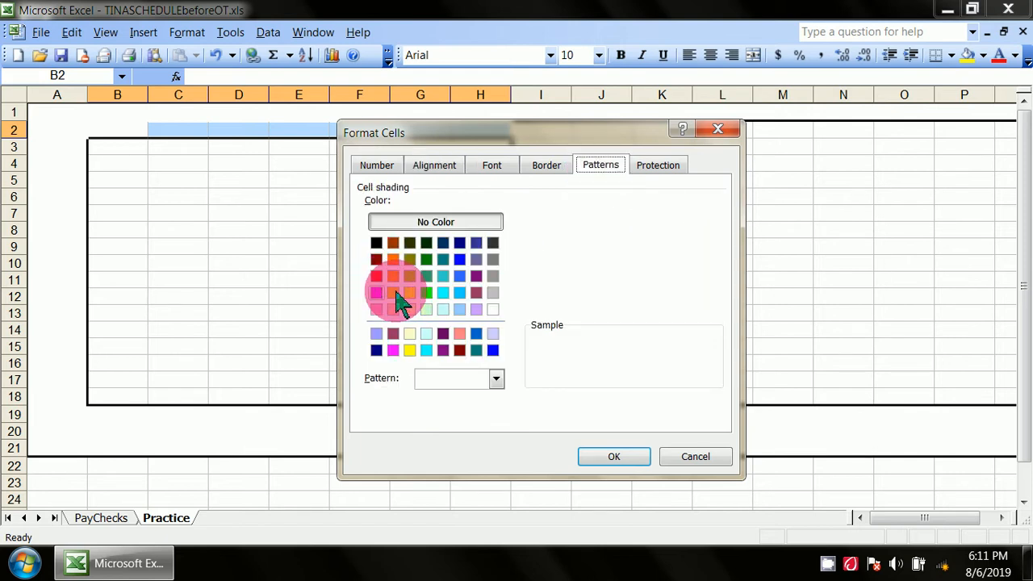
{"action": "left_click", "coordinate": [476, 310]}
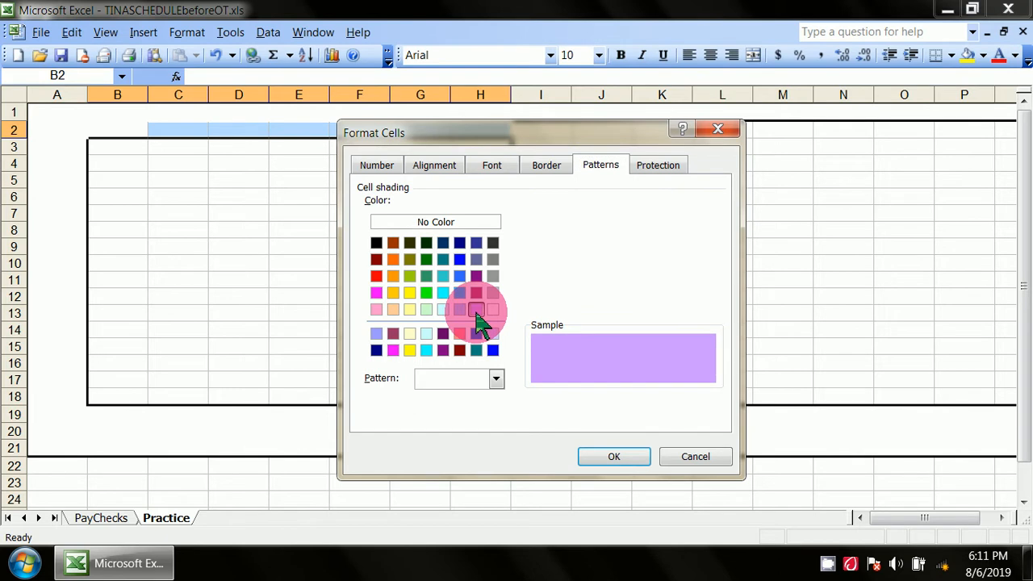
{"action": "left_click", "coordinate": [549, 167]}
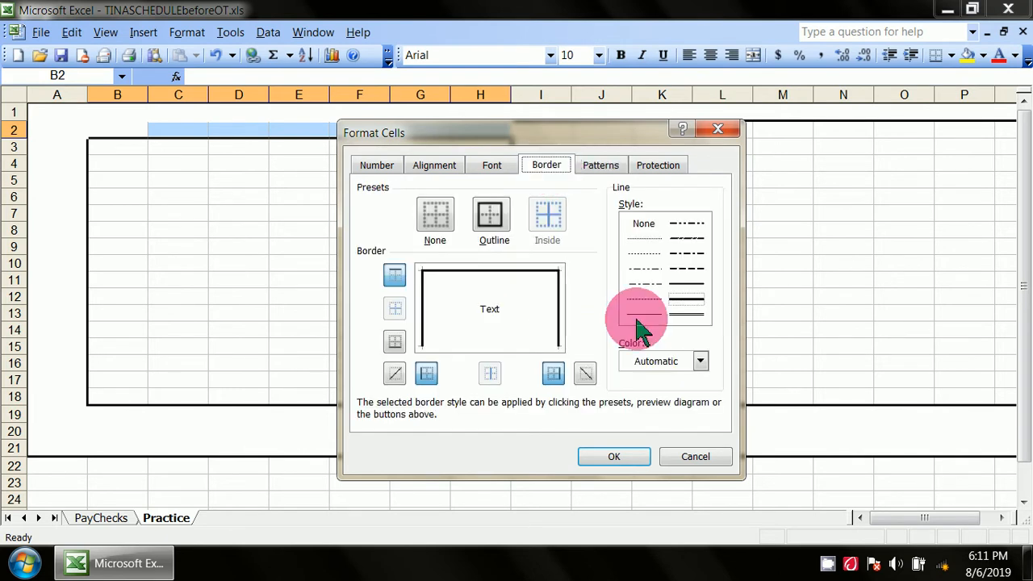
{"action": "left_click", "coordinate": [687, 299]}
{"action": "left_click", "coordinate": [490, 215]}
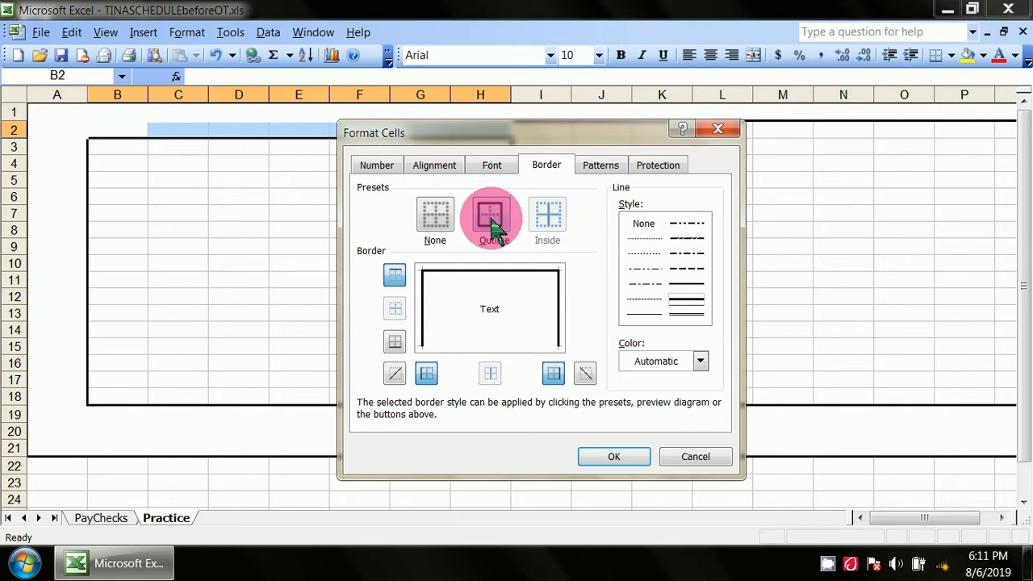
{"action": "left_click", "coordinate": [491, 218]}
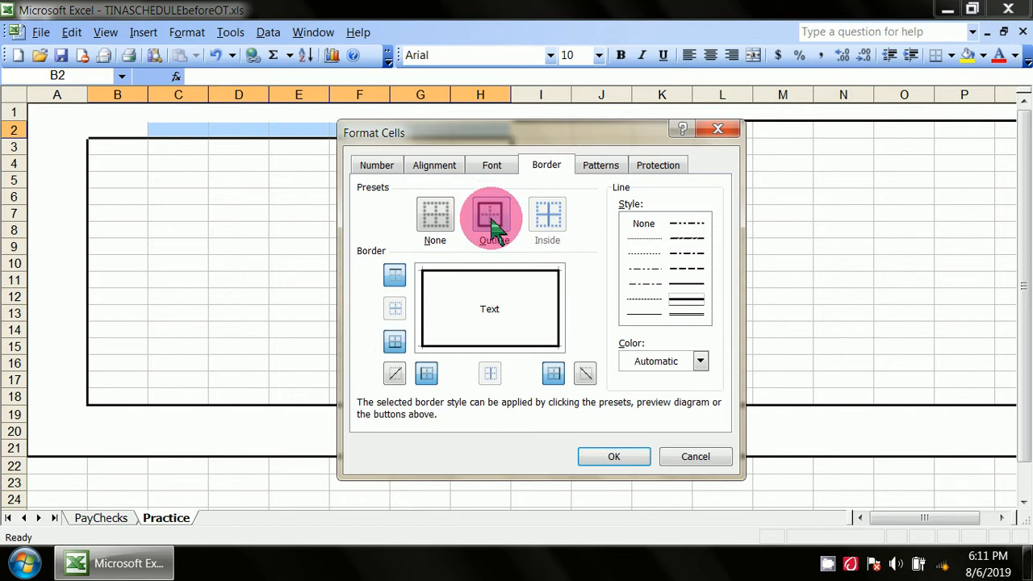
{"action": "left_click", "coordinate": [624, 458]}
{"action": "left_click", "coordinate": [419, 312]}
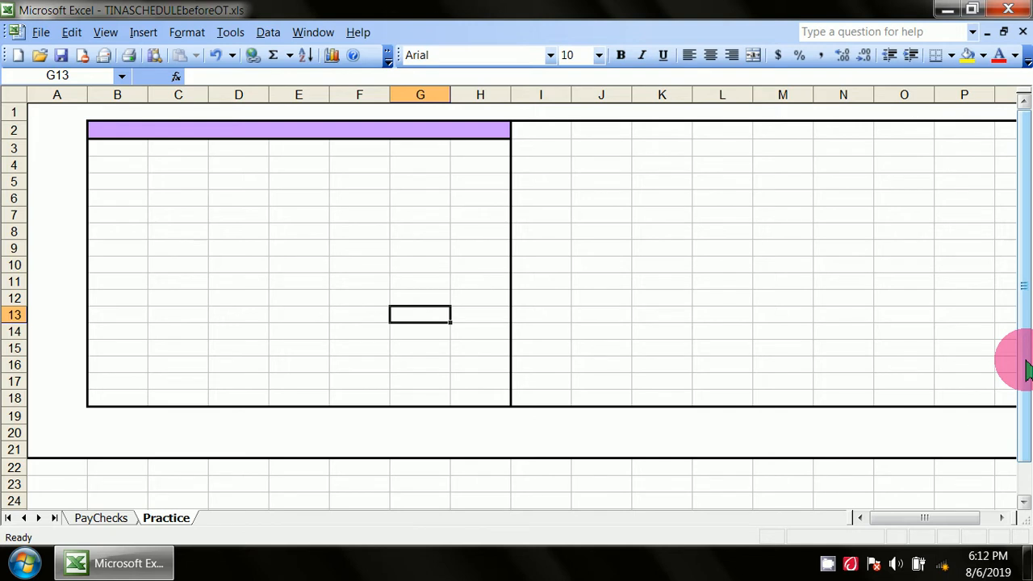
{"action": "left_click", "coordinate": [63, 484]}
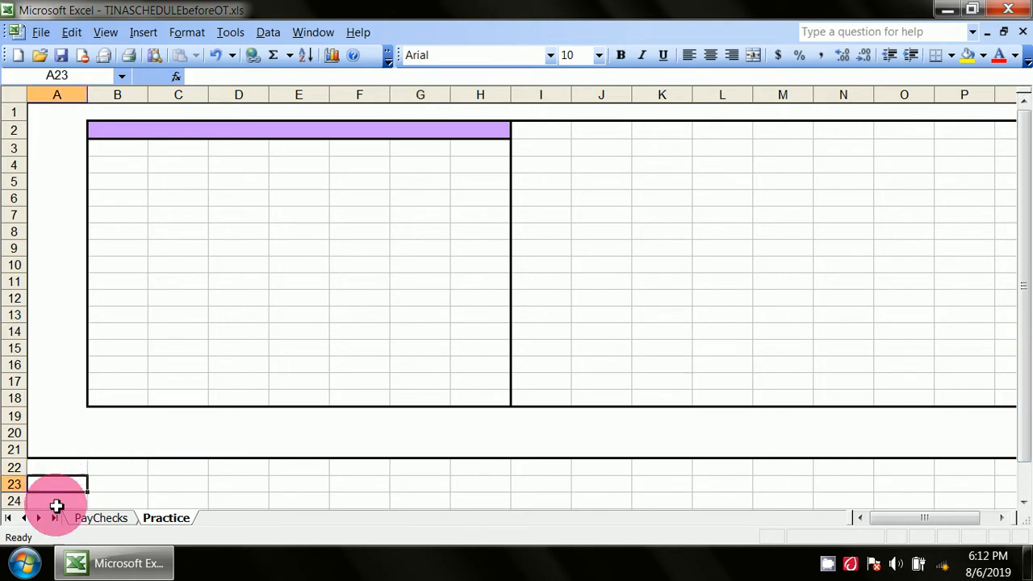
{"action": "left_click", "coordinate": [81, 416]}
{"action": "left_click", "coordinate": [118, 282]}
{"action": "left_click", "coordinate": [86, 147]}
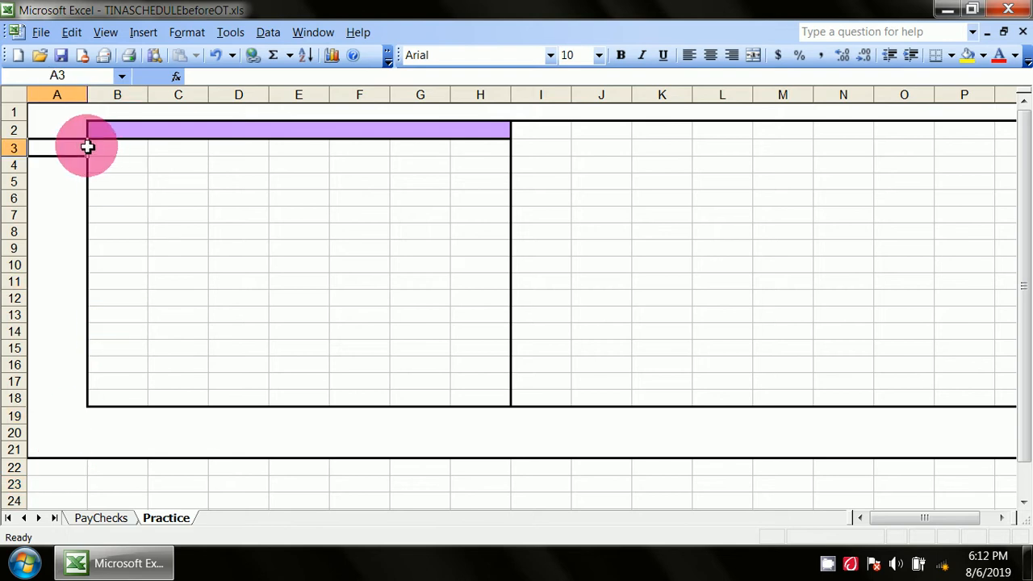
Step: Set the horizontal alignment of all cells on the Practice sheet to centered
{"action": "left_click", "coordinate": [52, 487]}
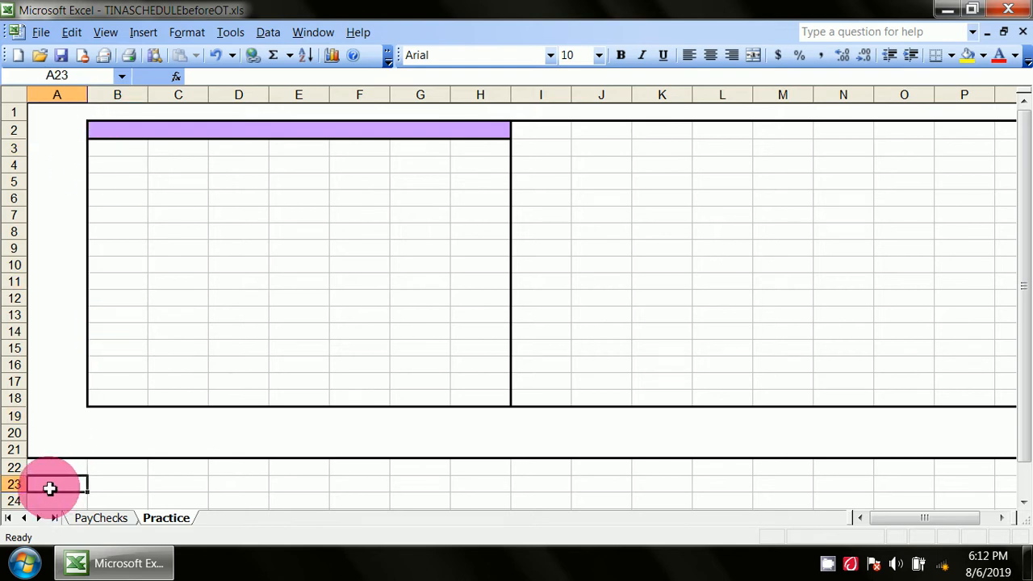
{"action": "key", "text": "ctrl+a"}
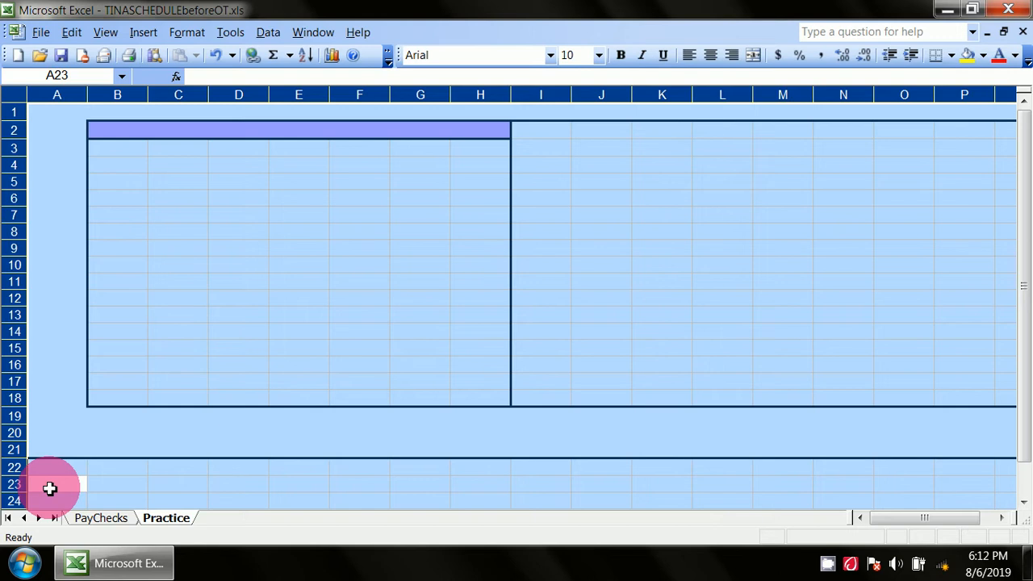
{"action": "left_click", "coordinate": [710, 65]}
{"action": "left_click", "coordinate": [690, 58]}
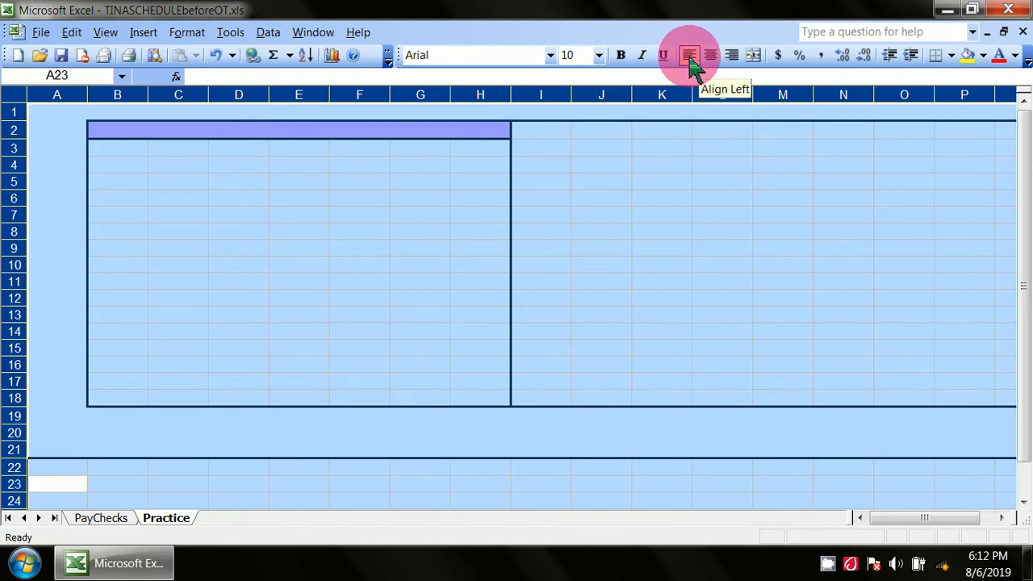
{"action": "left_click", "coordinate": [710, 64]}
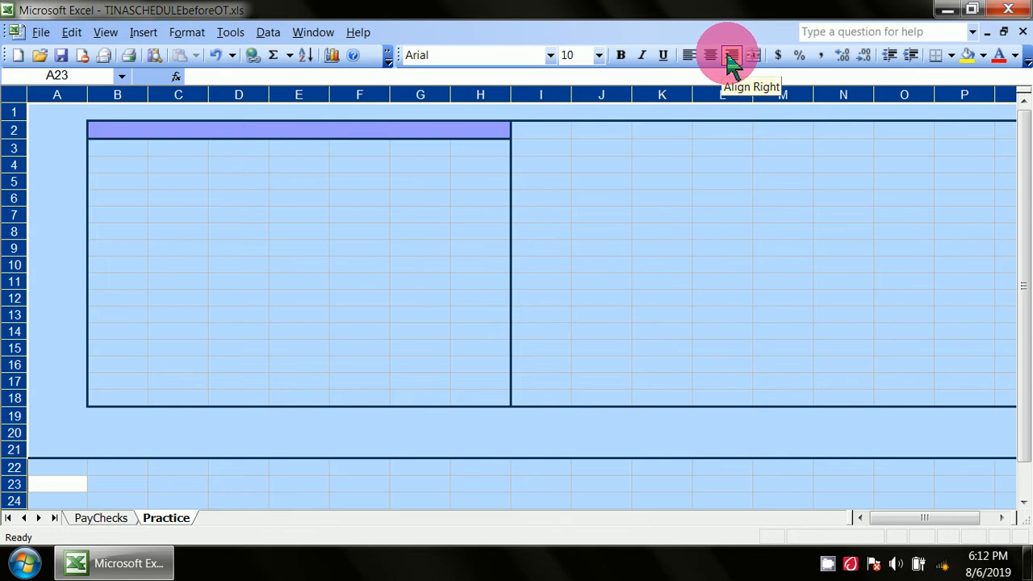
{"action": "left_click", "coordinate": [731, 60]}
{"action": "left_click", "coordinate": [710, 58]}
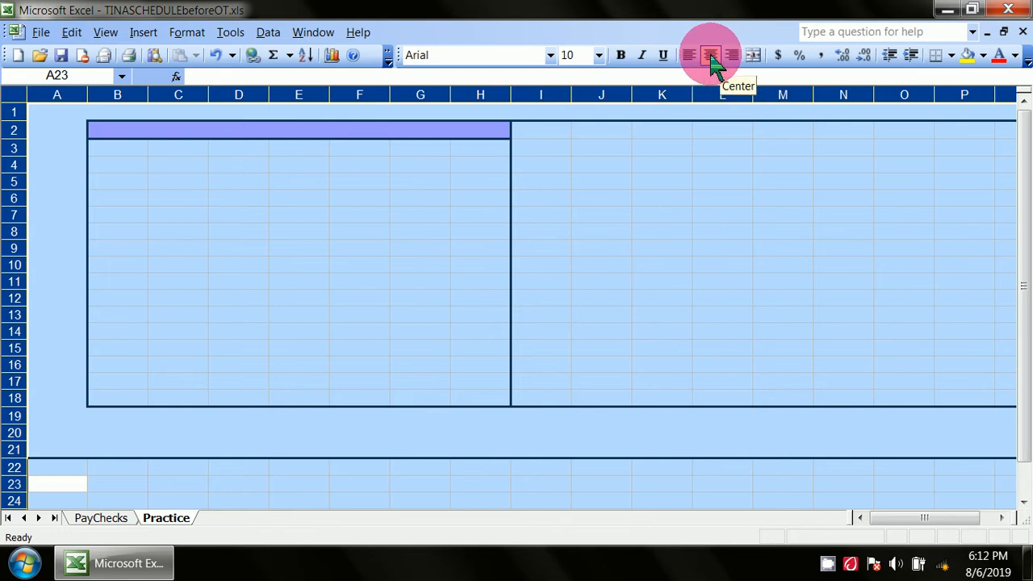
{"action": "left_click", "coordinate": [712, 58]}
{"action": "left_click", "coordinate": [584, 498]}
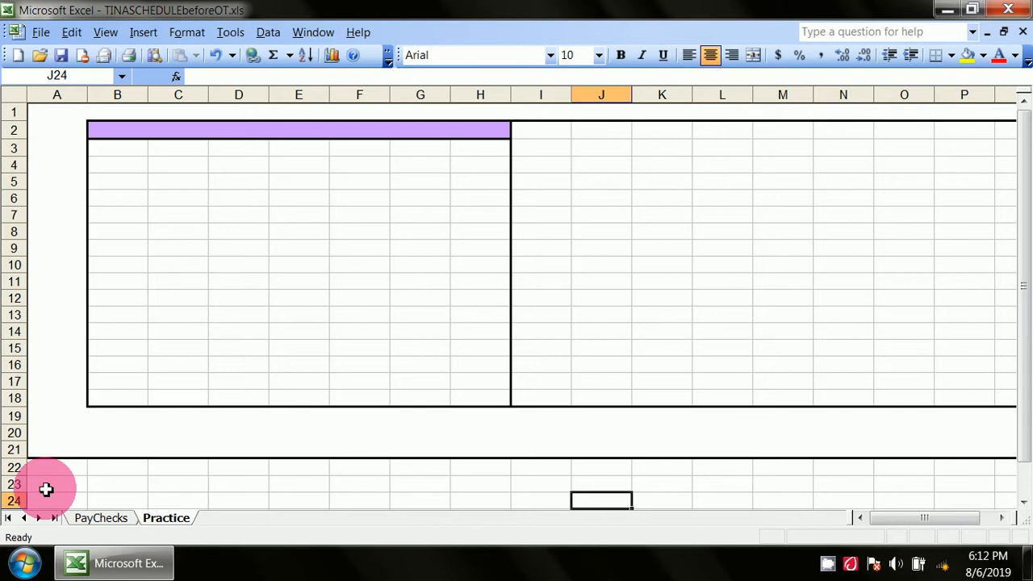
Step: AutoFit the row heights for the entire Practice sheet
{"action": "left_click", "coordinate": [46, 485]}
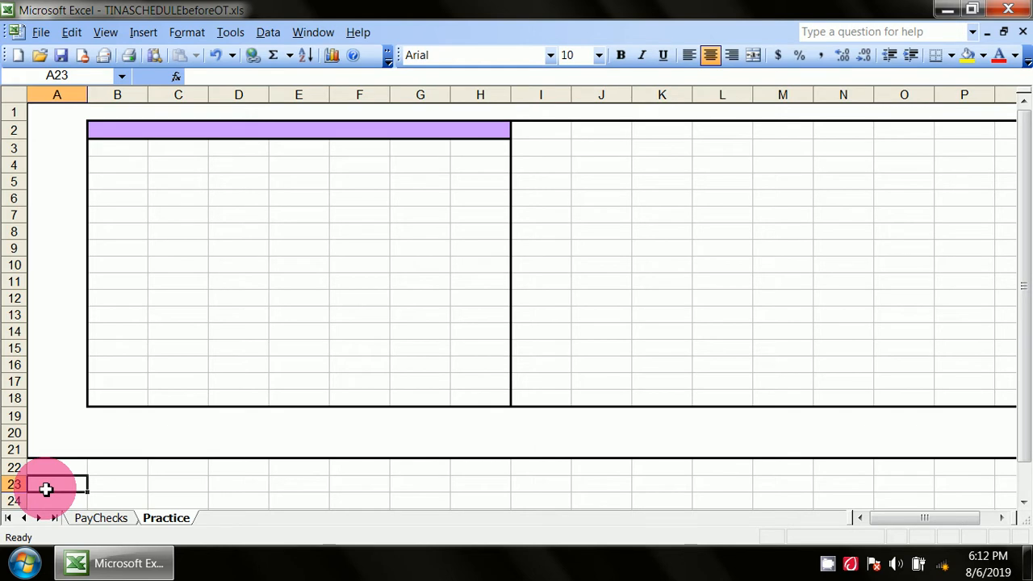
{"action": "key", "text": "ctrl+a"}
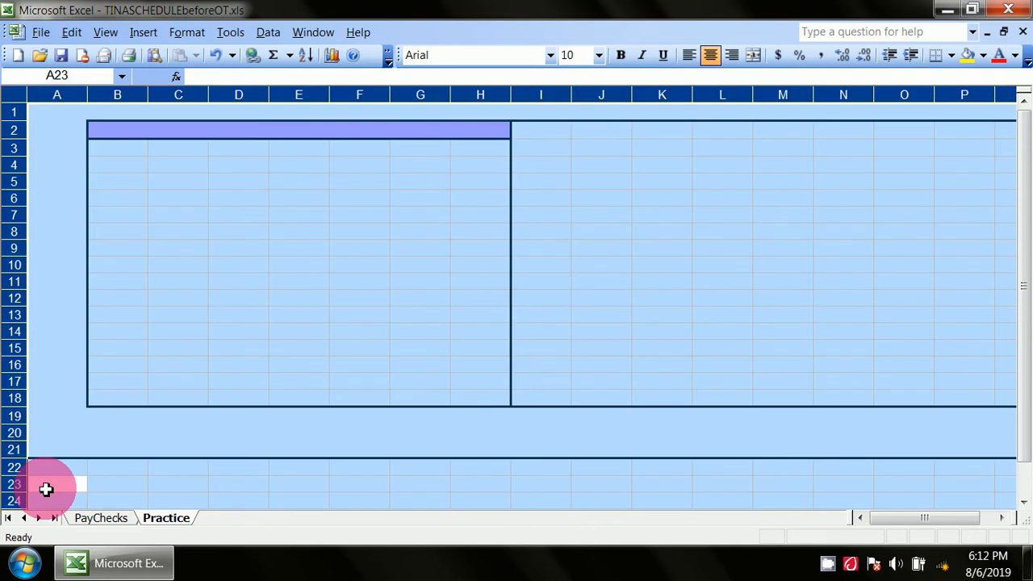
{"action": "left_click", "coordinate": [184, 33]}
{"action": "left_click", "coordinate": [207, 74]}
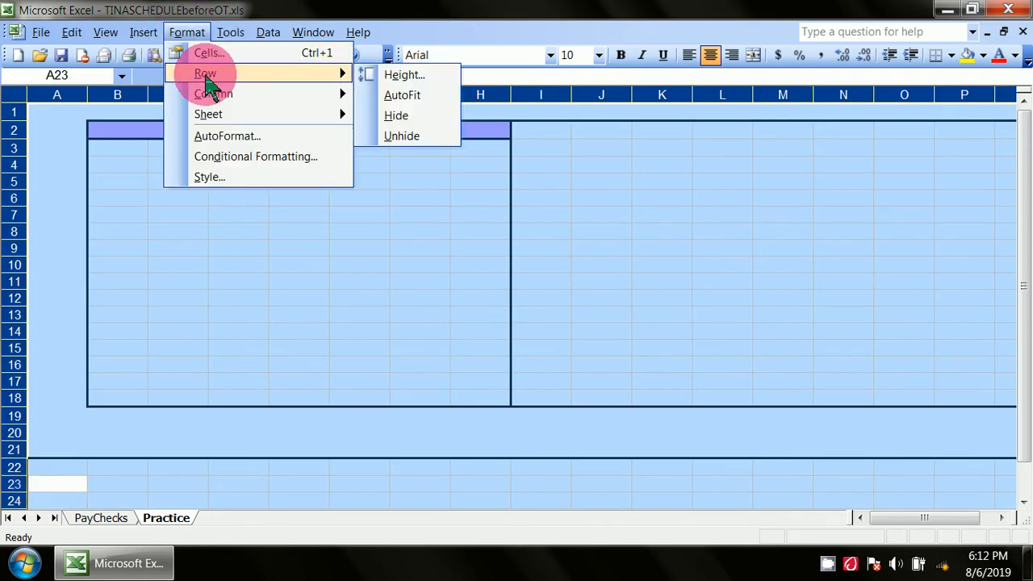
{"action": "left_click", "coordinate": [392, 95]}
Step: AutoFit the column widths for the entire Practice sheet
{"action": "left_click", "coordinate": [193, 39]}
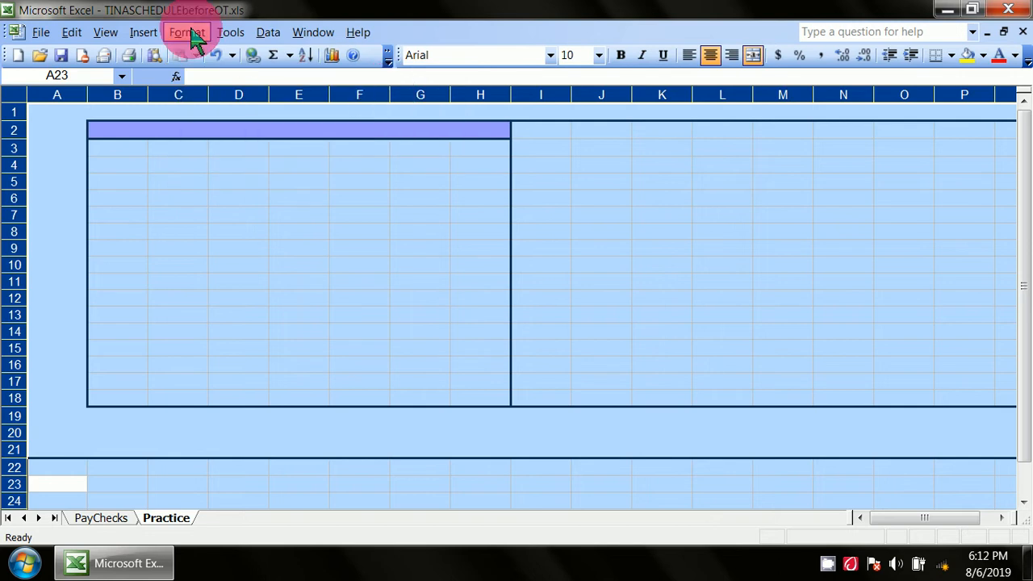
{"action": "left_click", "coordinate": [224, 94]}
{"action": "left_click", "coordinate": [324, 114]}
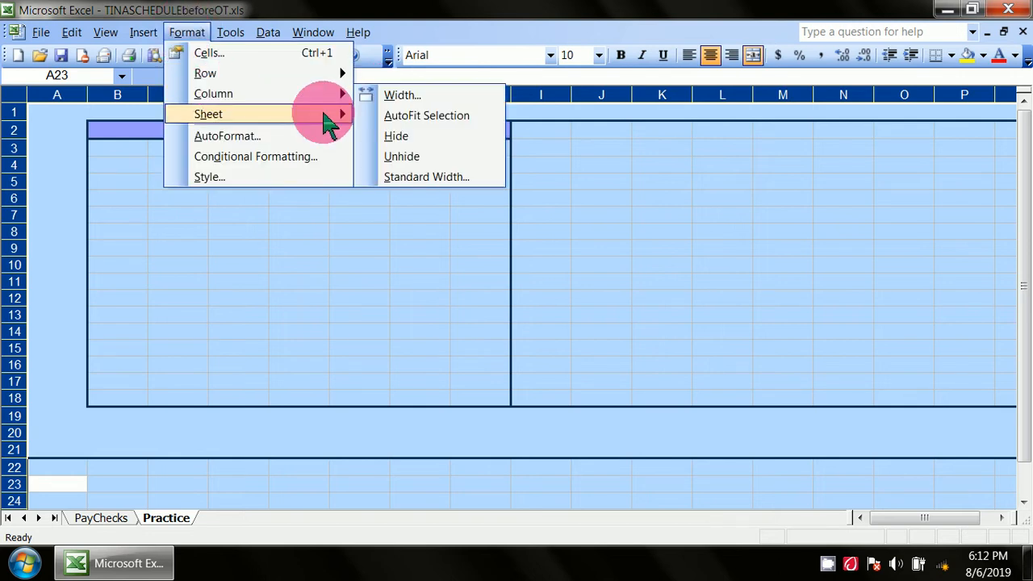
{"action": "left_click", "coordinate": [401, 121]}
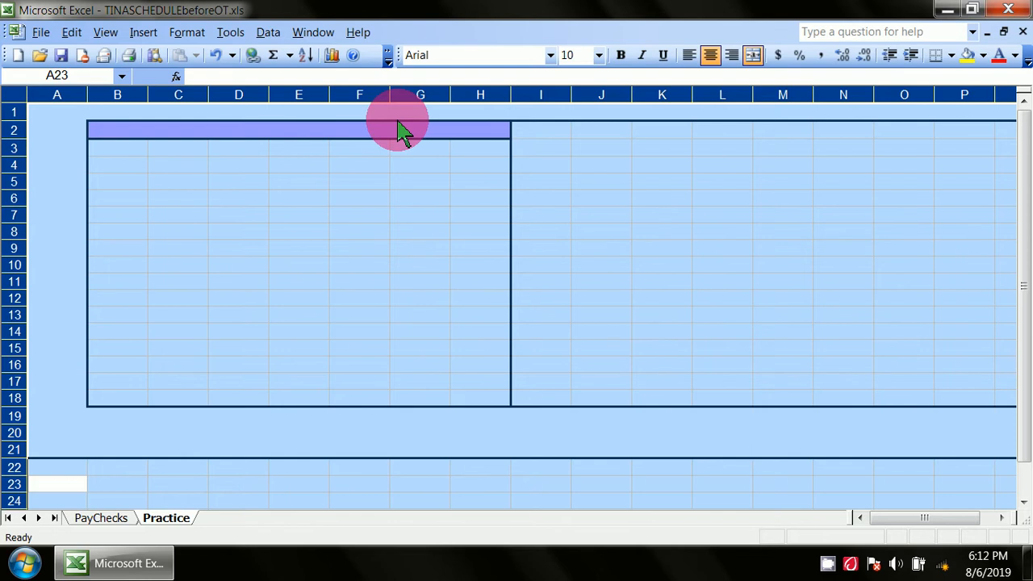
{"action": "left_click", "coordinate": [117, 487]}
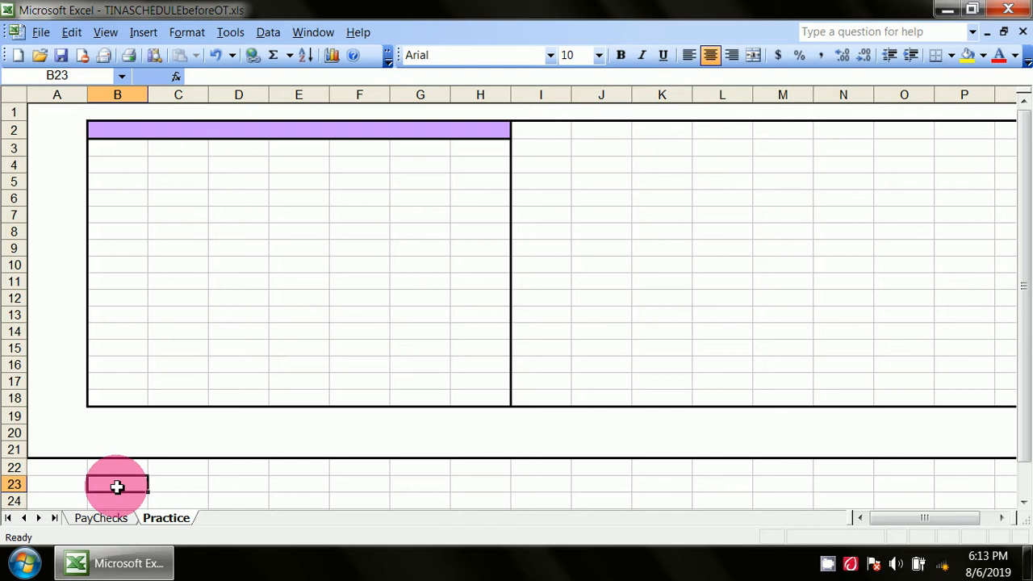
Step: Enter the title AUGUST 2019 PAYCHECKS in the merged, shaded cell B2
{"action": "left_click", "coordinate": [255, 132]}
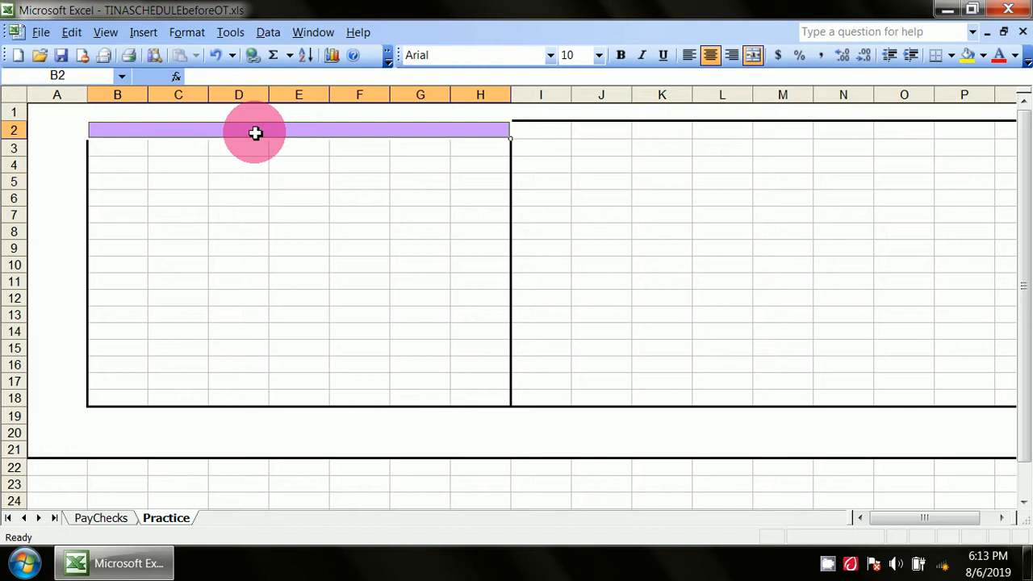
{"action": "double_click", "coordinate": [255, 133]}
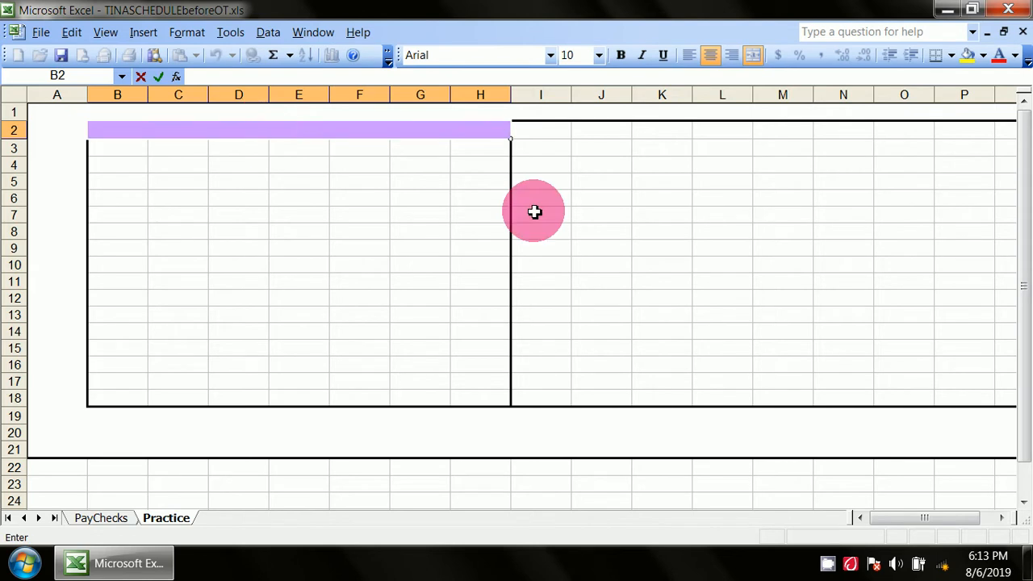
{"action": "key", "text": "Caps_Lock"}
{"action": "type", "text": "AUGUST"}
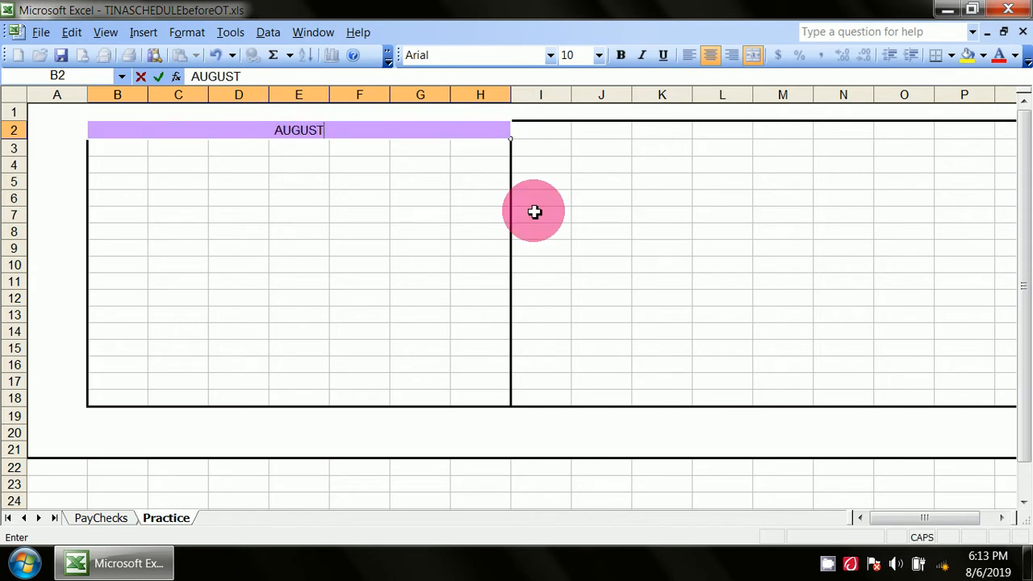
{"action": "type", "text": " 2019 PA"}
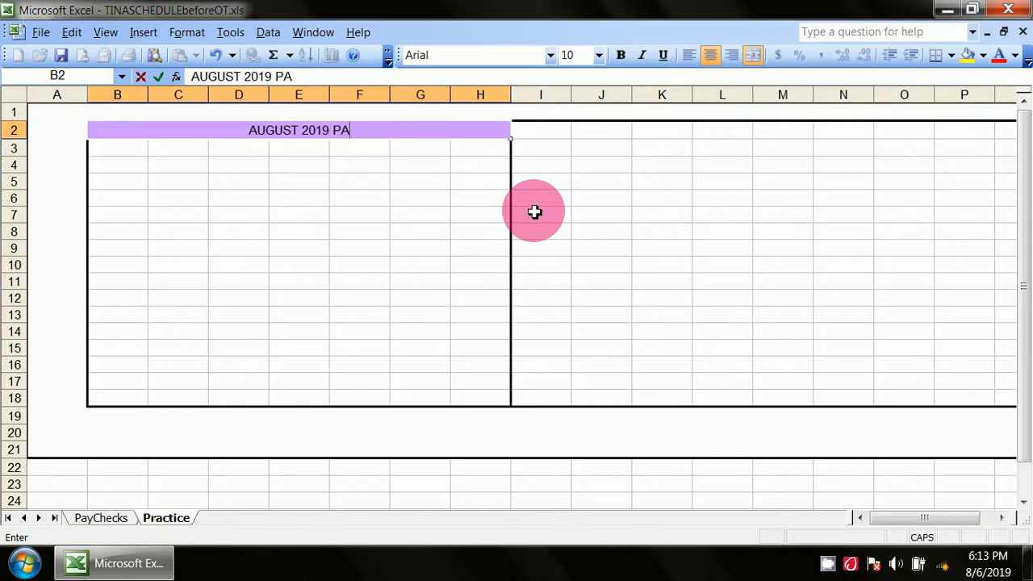
{"action": "type", "text": "YCHECKS"}
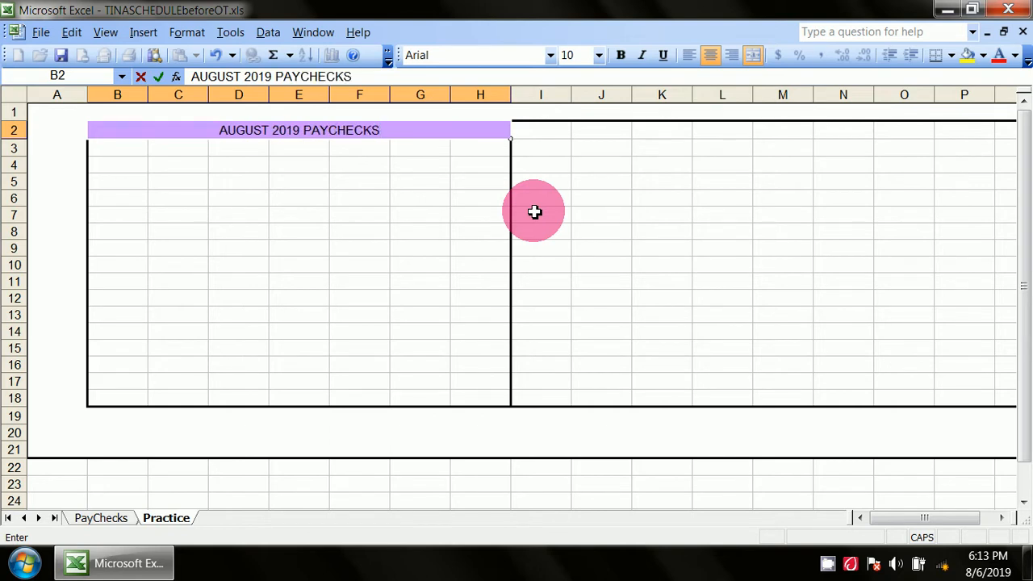
{"action": "left_click", "coordinate": [653, 312]}
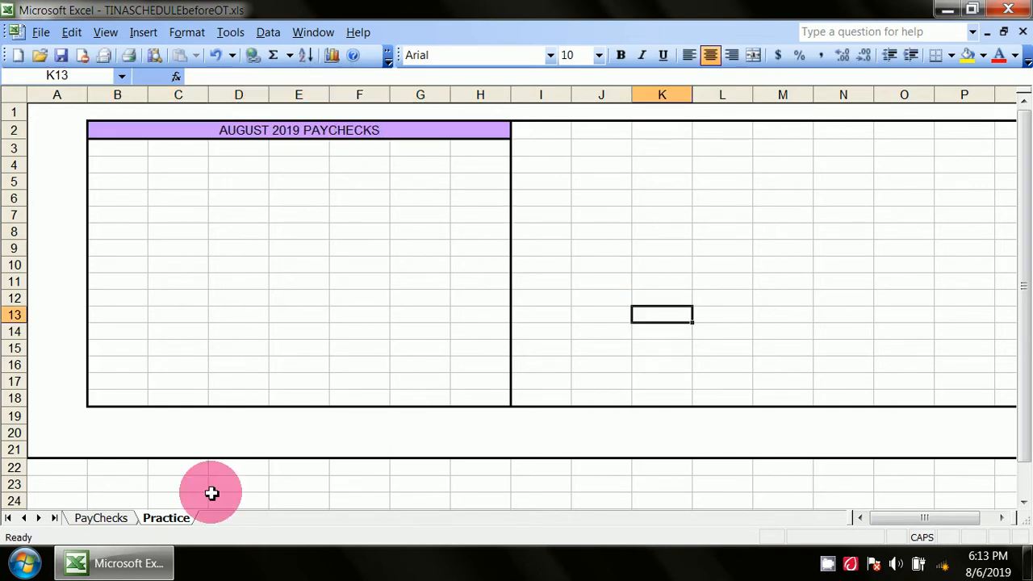
Step: Using the PayChecks header row as reference, give cells I2:Q2 on the Practice sheet a thick outline and medium solid inside borders
{"action": "left_click", "coordinate": [101, 518]}
{"action": "left_click_drag", "start_coordinate": [915, 521], "coordinate": [961, 535]}
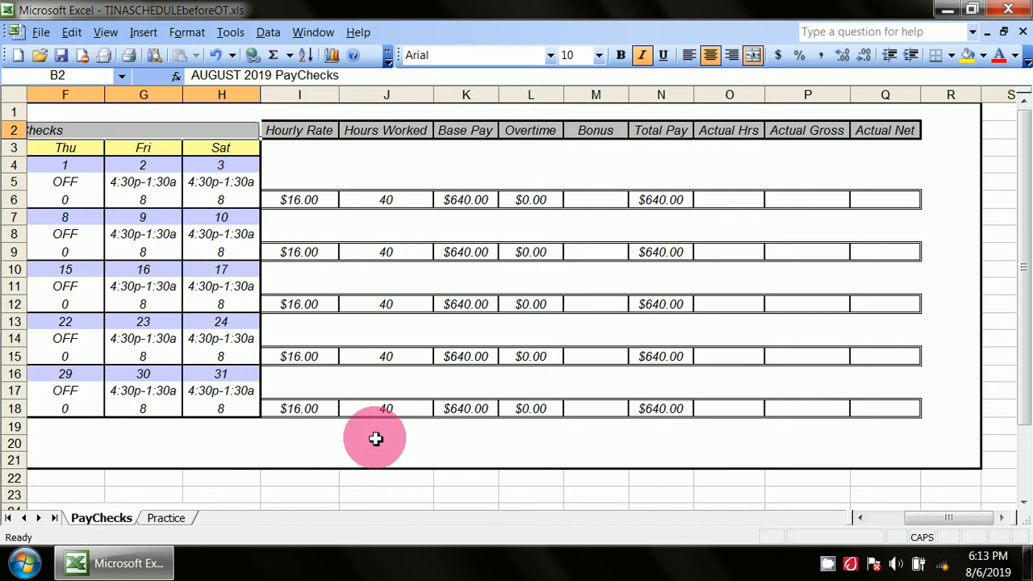
{"action": "left_click", "coordinate": [174, 519]}
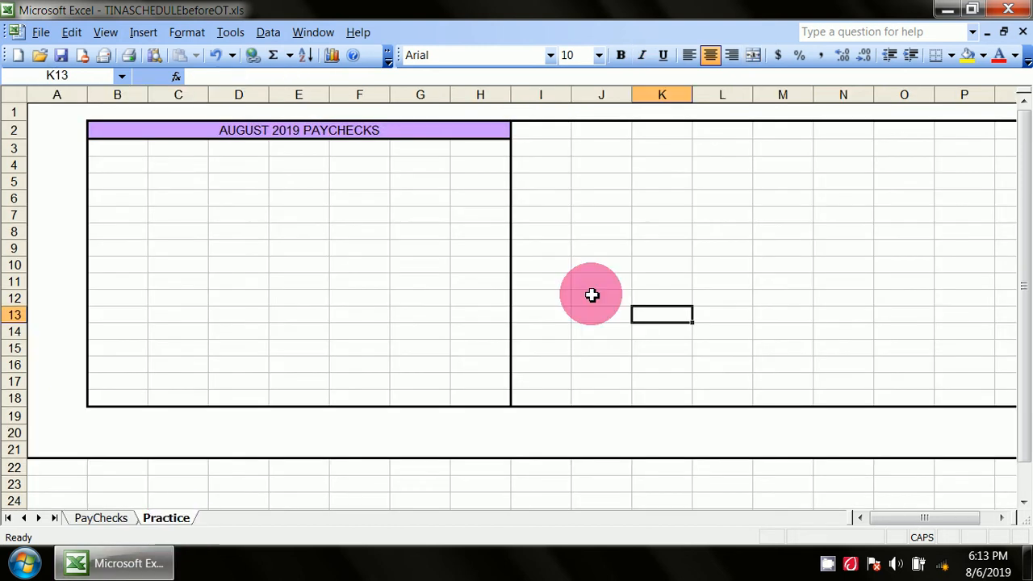
{"action": "left_click_drag", "start_coordinate": [886, 517], "coordinate": [912, 514]}
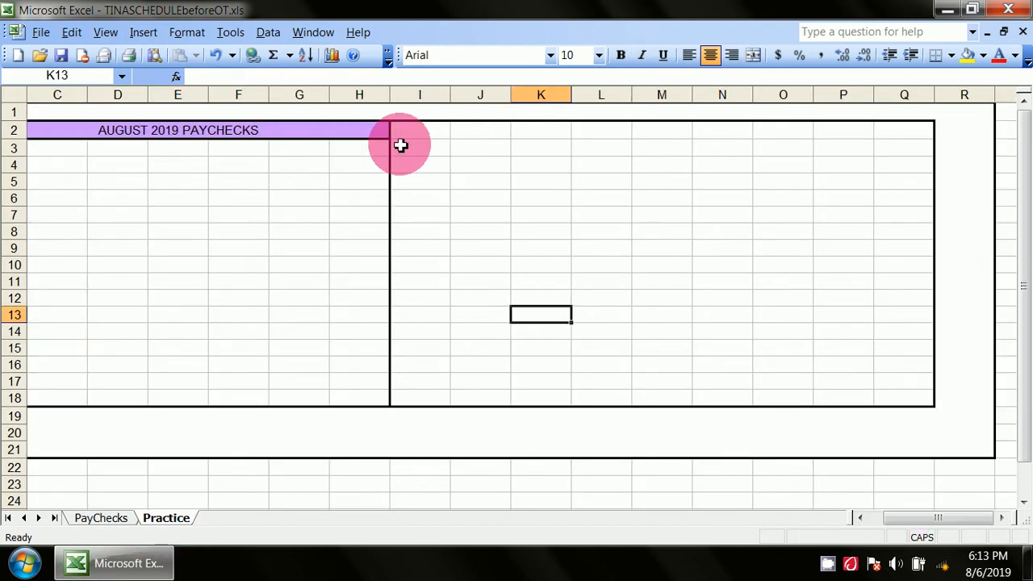
{"action": "left_click_drag", "start_coordinate": [404, 134], "coordinate": [913, 132]}
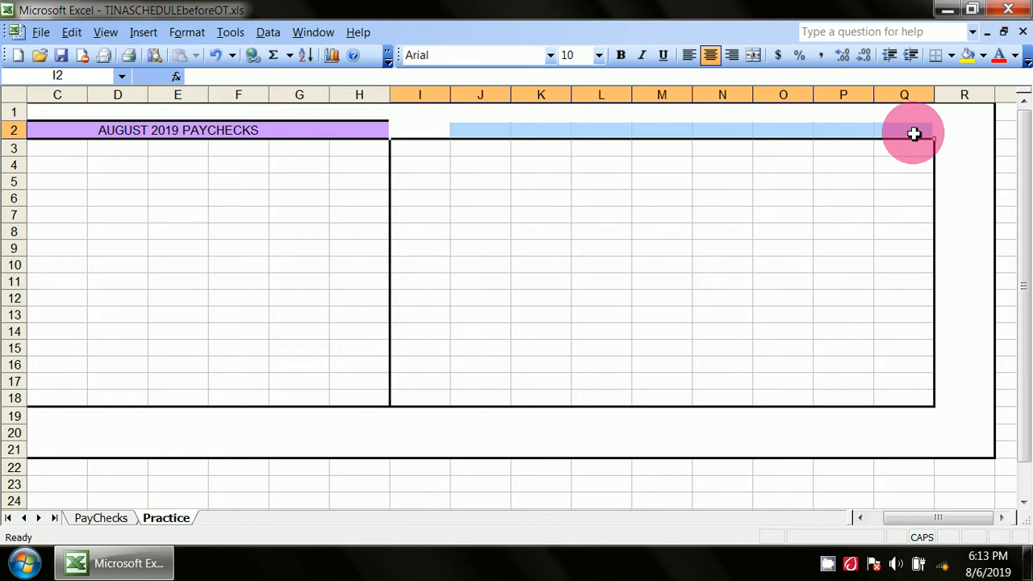
{"action": "right_click", "coordinate": [913, 132]}
{"action": "left_click", "coordinate": [902, 313]}
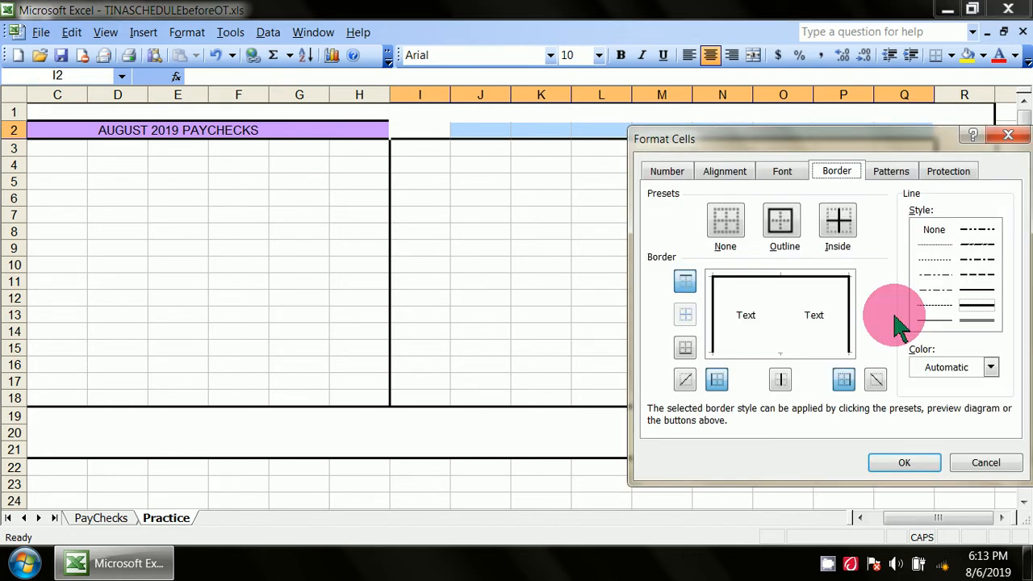
{"action": "left_click", "coordinate": [779, 221]}
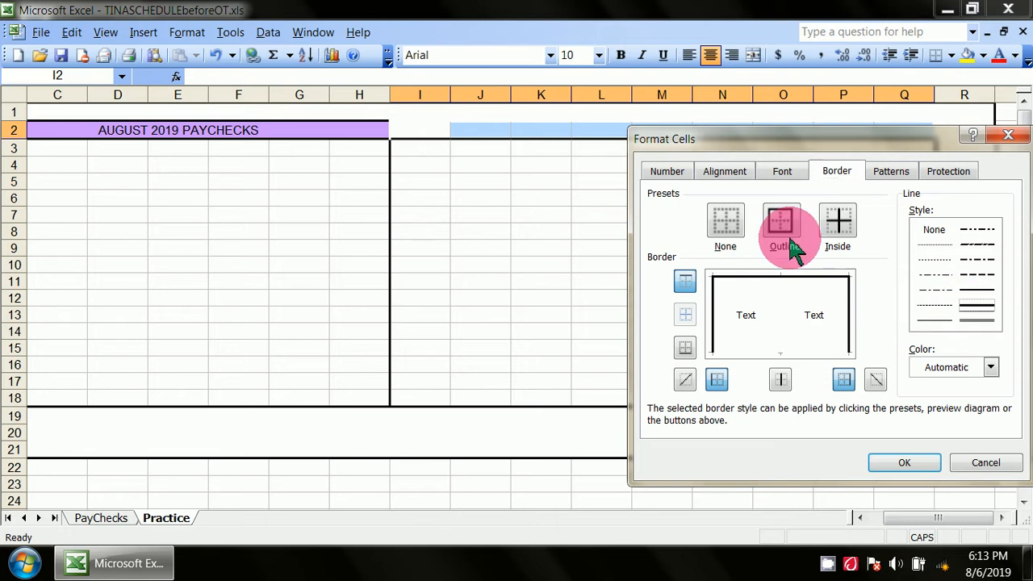
{"action": "left_click", "coordinate": [981, 290]}
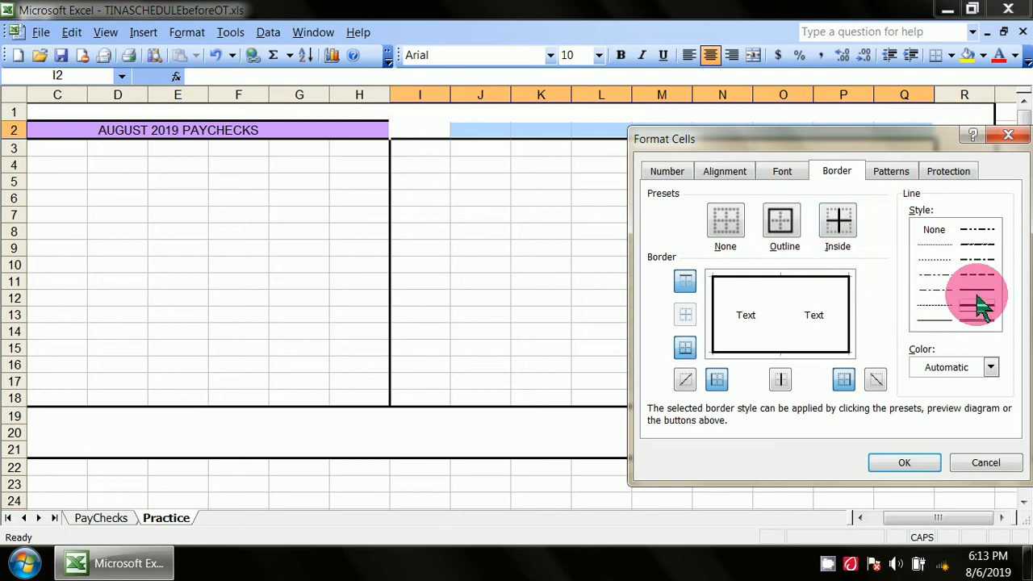
{"action": "left_click", "coordinate": [839, 218]}
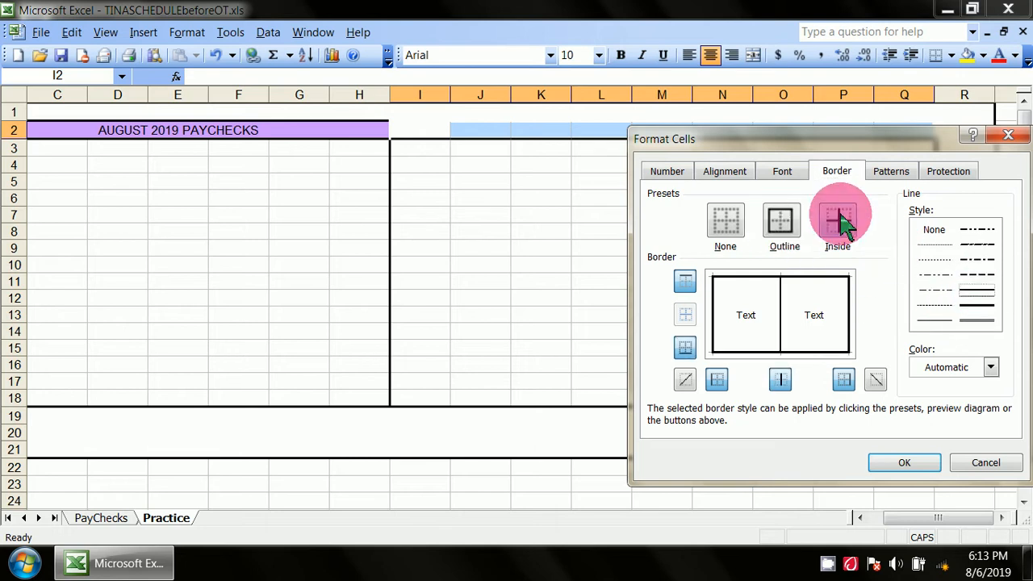
Step: Shade the header cells I2:Q2 lavender to match the title cell and apply the formatting
{"action": "left_click", "coordinate": [882, 173]}
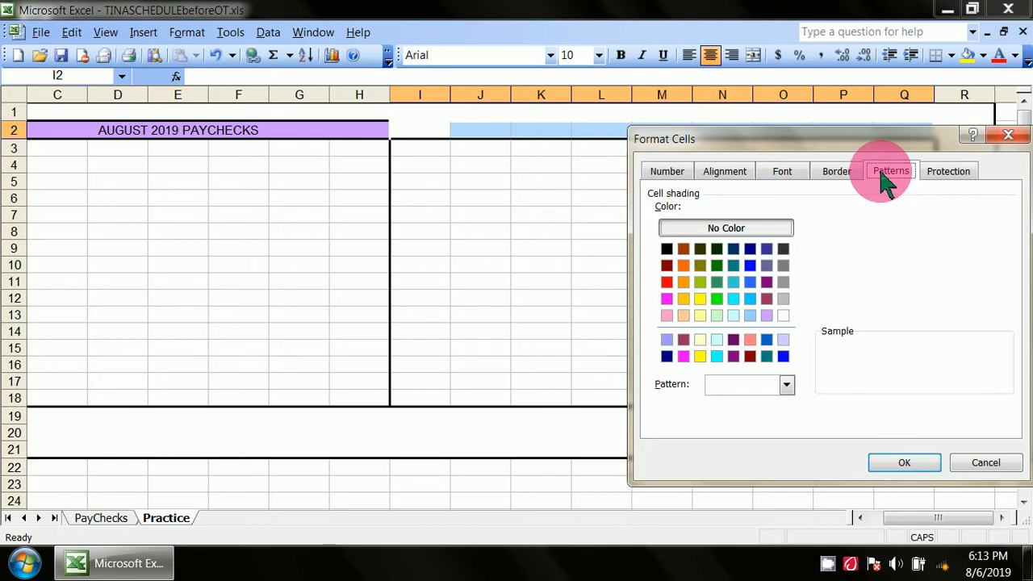
{"action": "left_click", "coordinate": [767, 316]}
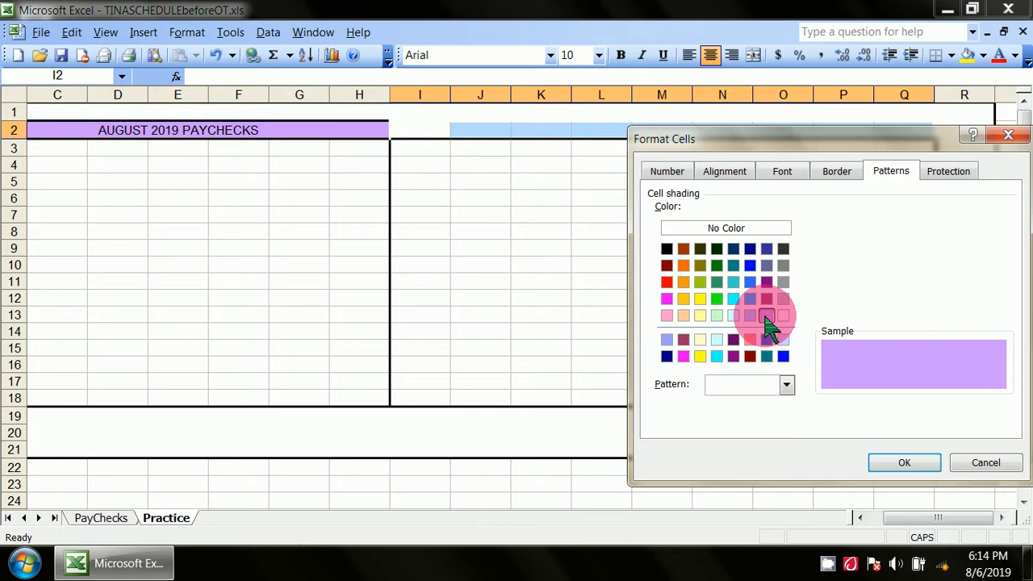
{"action": "left_click", "coordinate": [904, 463]}
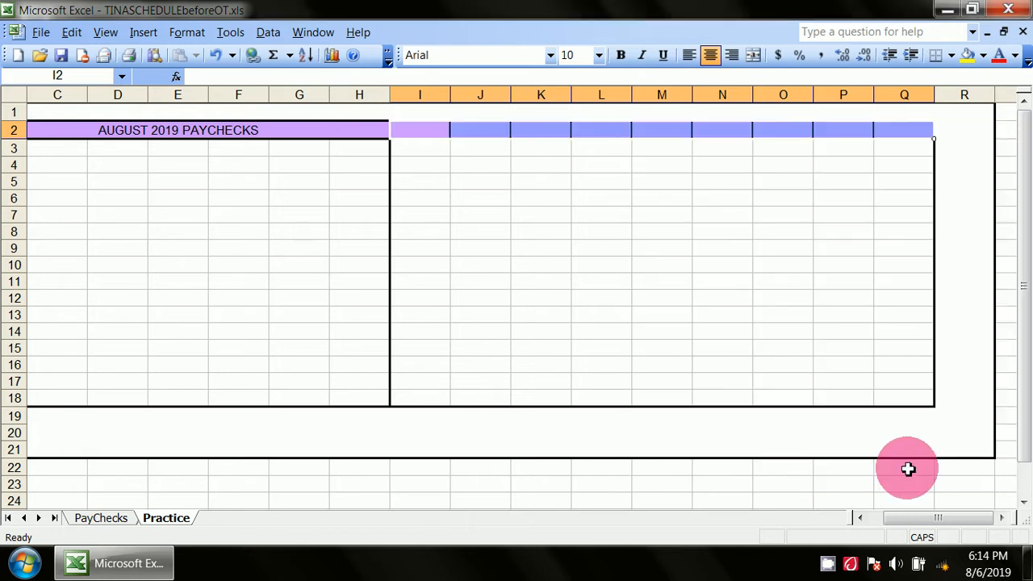
{"action": "left_click", "coordinate": [835, 386]}
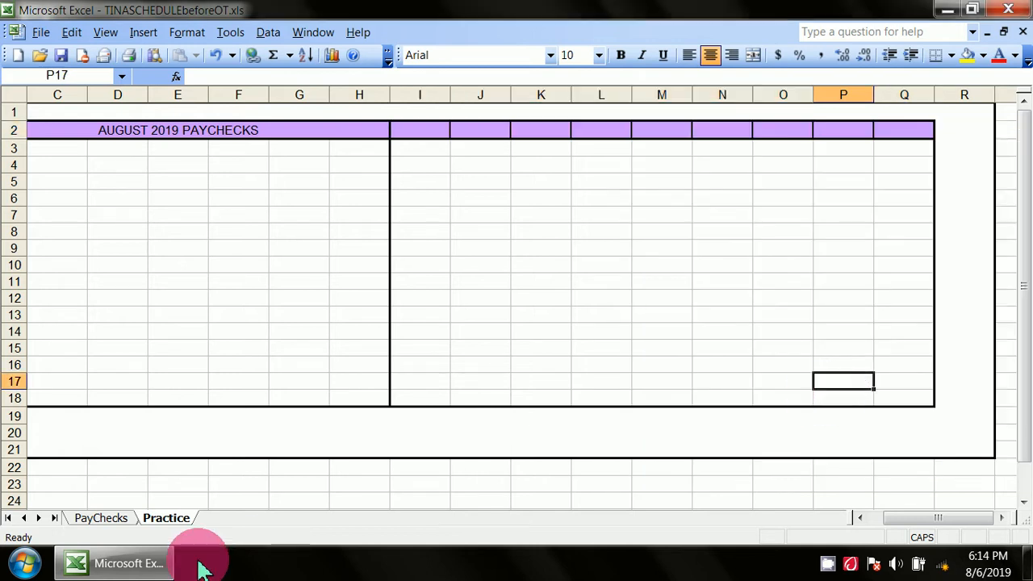
Step: Check the header labels on the PayChecks sheet and enter Hourly Rate in cell I2 of the Practice sheet
{"action": "left_click", "coordinate": [118, 519]}
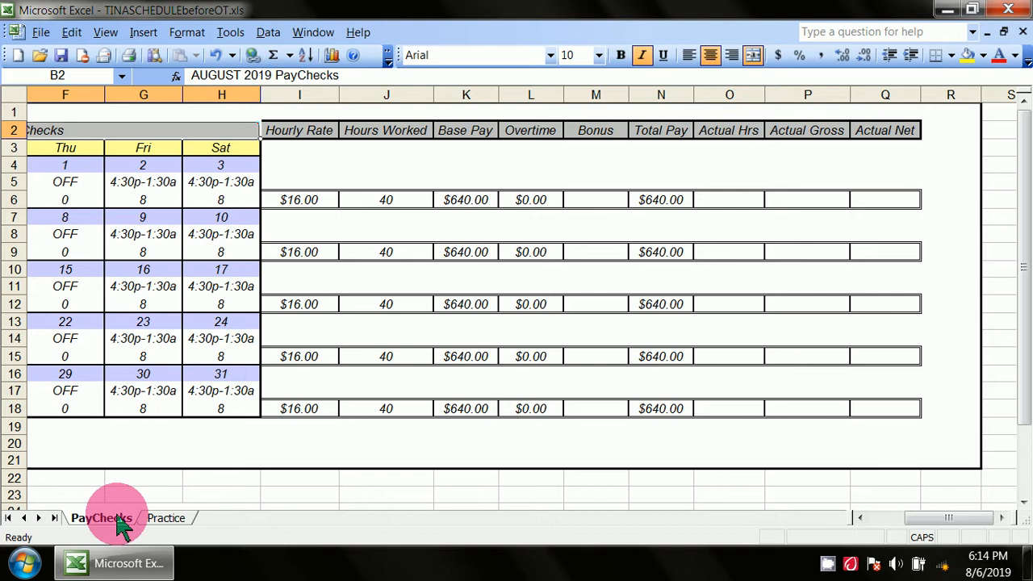
{"action": "left_click", "coordinate": [297, 142]}
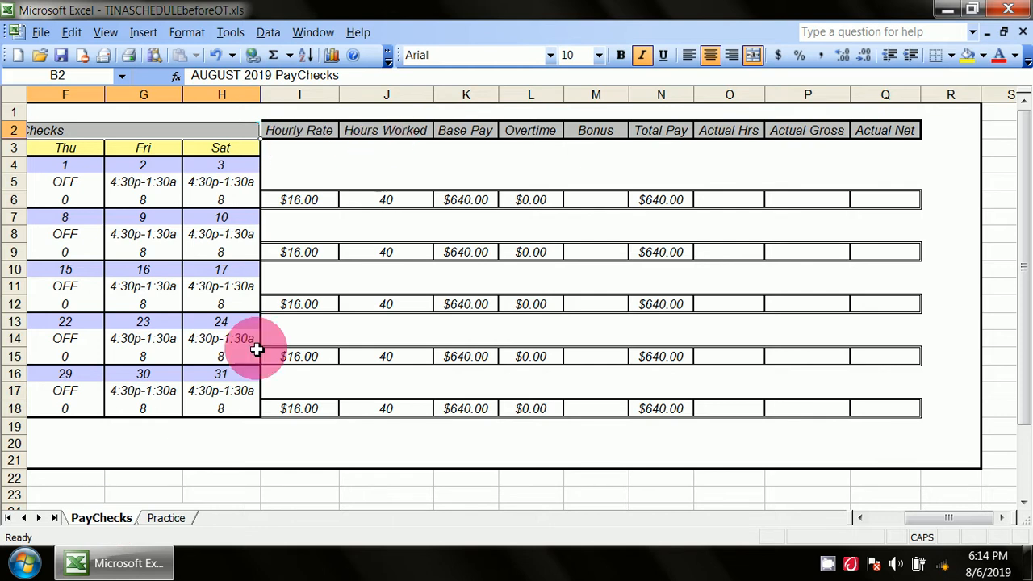
{"action": "left_click", "coordinate": [171, 509]}
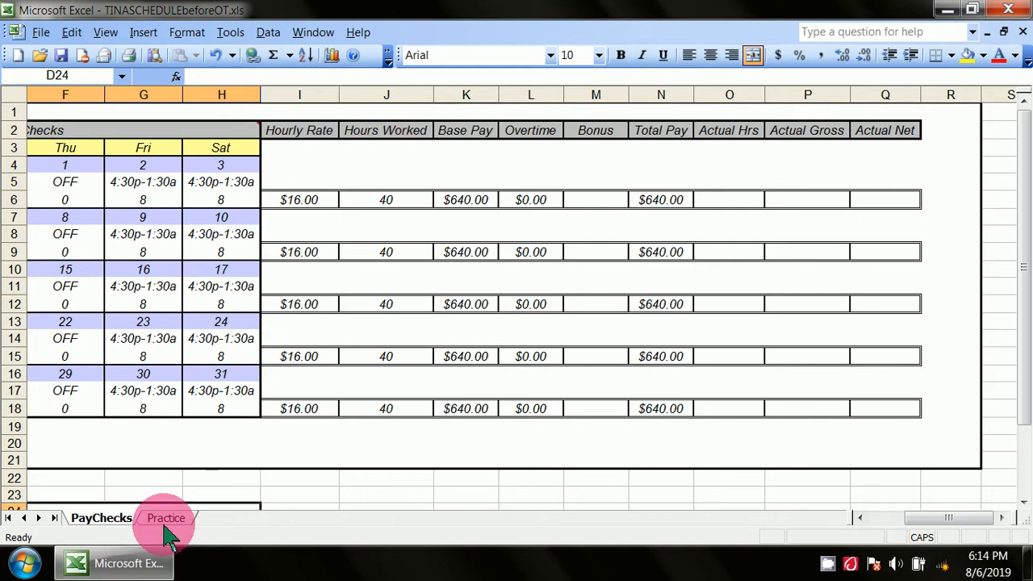
{"action": "left_click", "coordinate": [167, 518]}
{"action": "left_click", "coordinate": [412, 131]}
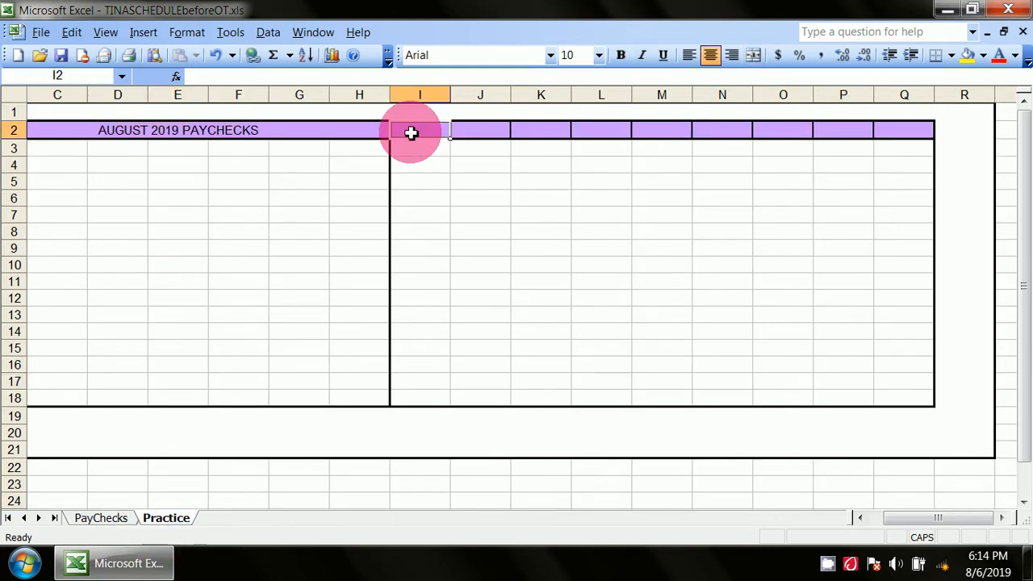
{"action": "type", "text": "hOU"}
{"action": "key", "text": "BackSpace"}
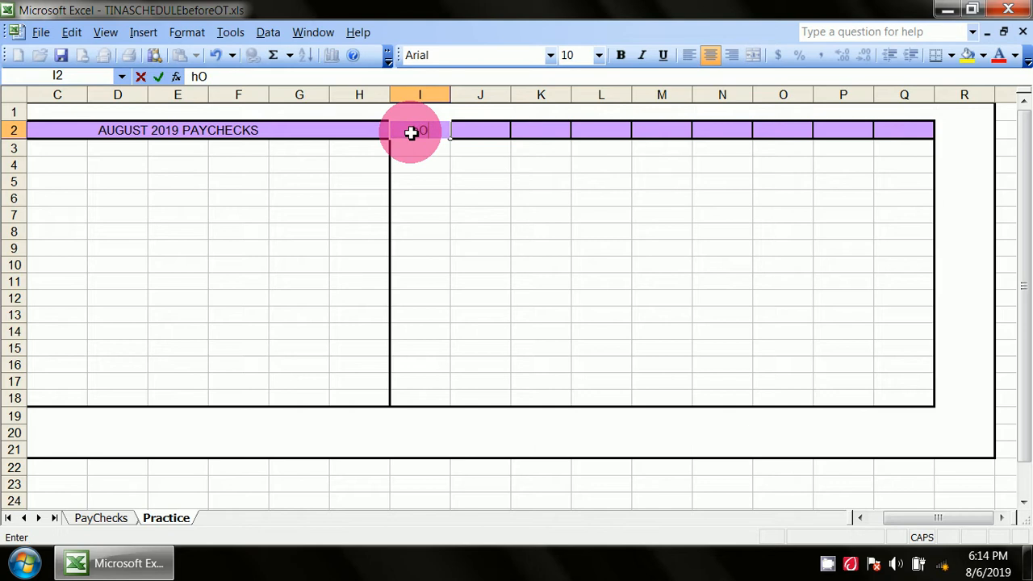
{"action": "key", "text": "BackSpace"}
{"action": "key", "text": "BackSpace"}
{"action": "key", "text": "Caps_Lock"}
{"action": "type", "text": "Hourly Rate"}
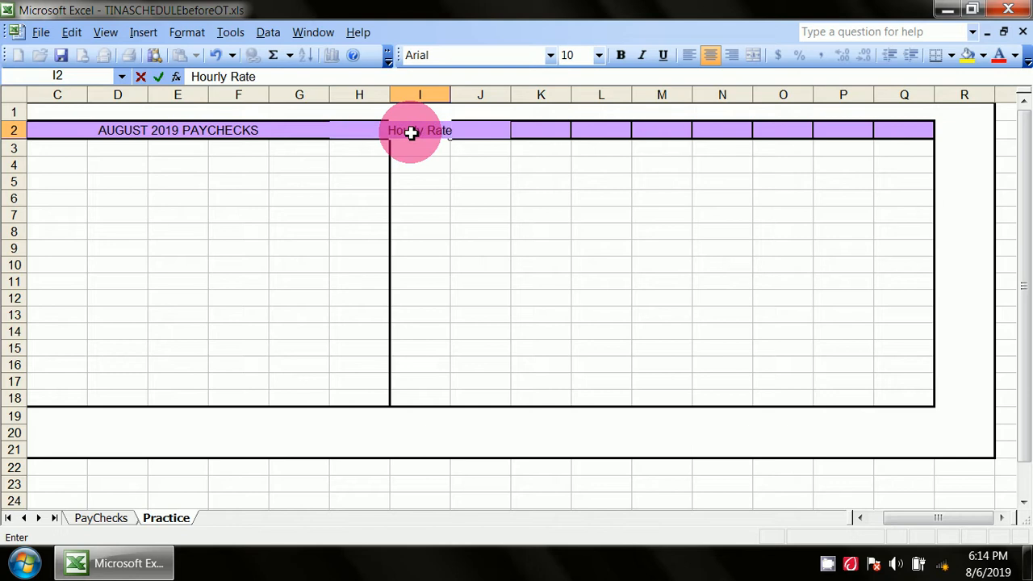
Step: Enter the header Hours Worked in cell J2
{"action": "key", "text": "Tab"}
{"action": "type", "text": "Hour"}
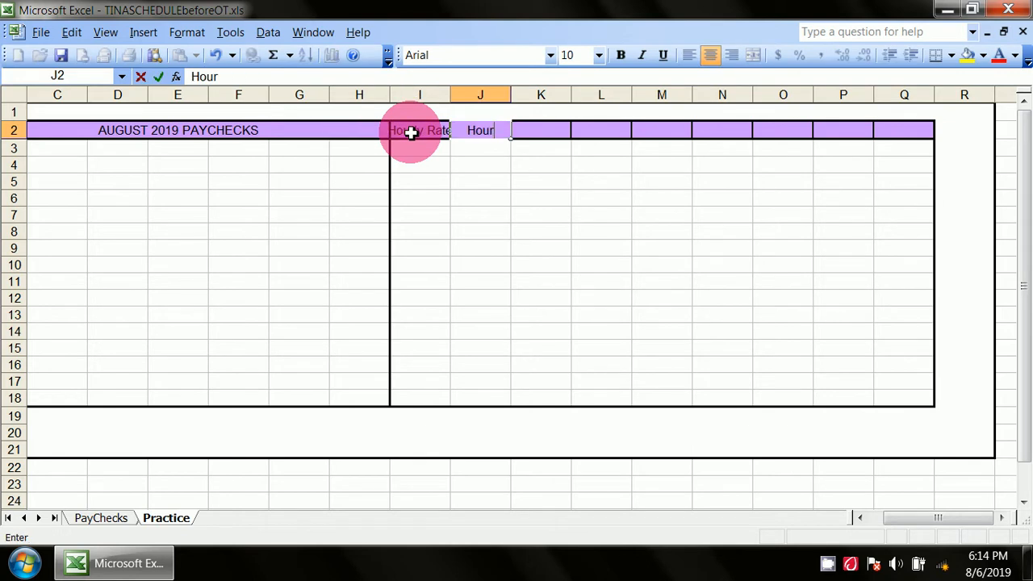
{"action": "type", "text": "s Worked"}
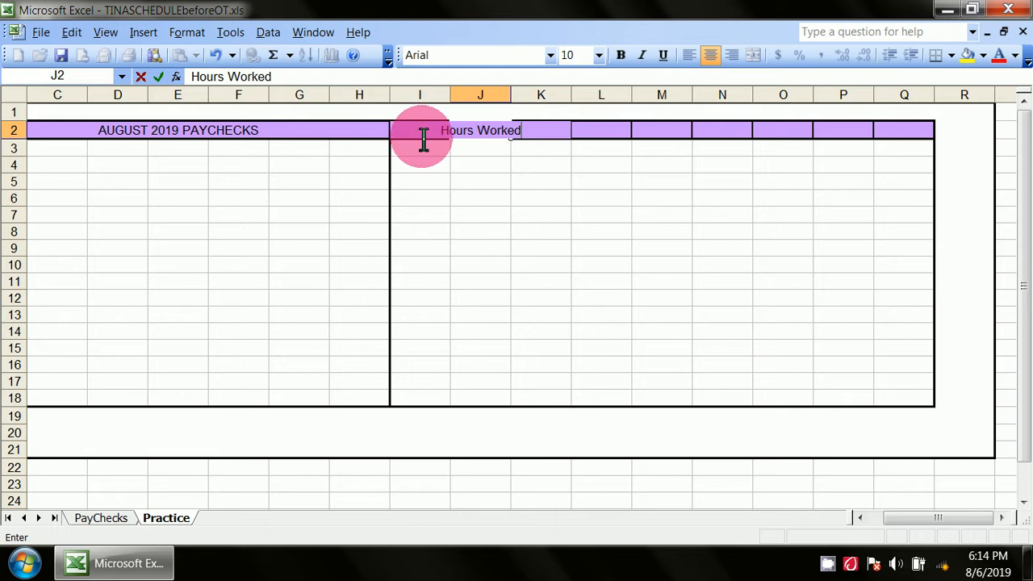
{"action": "left_click", "coordinate": [570, 133]}
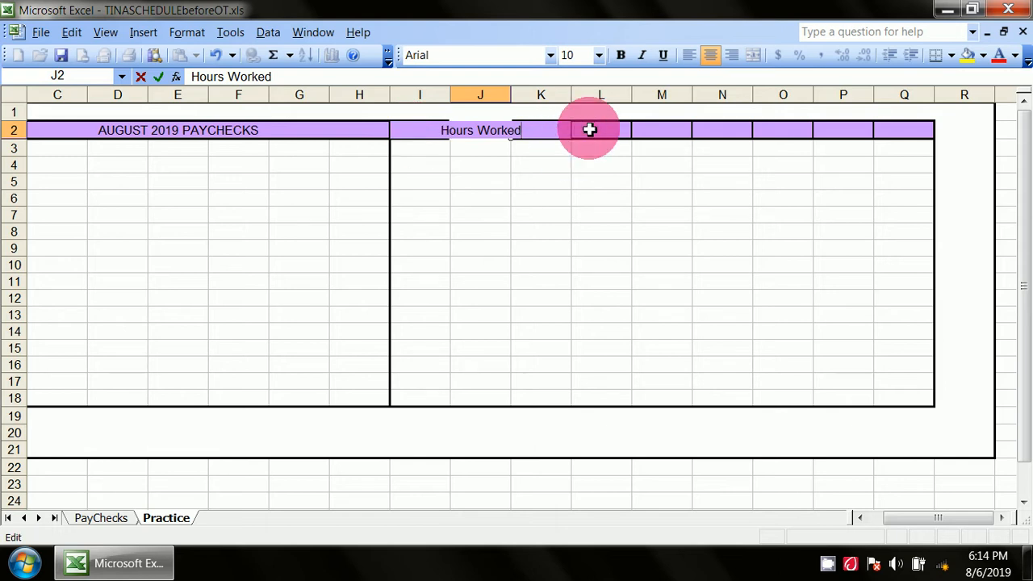
{"action": "left_click", "coordinate": [592, 130]}
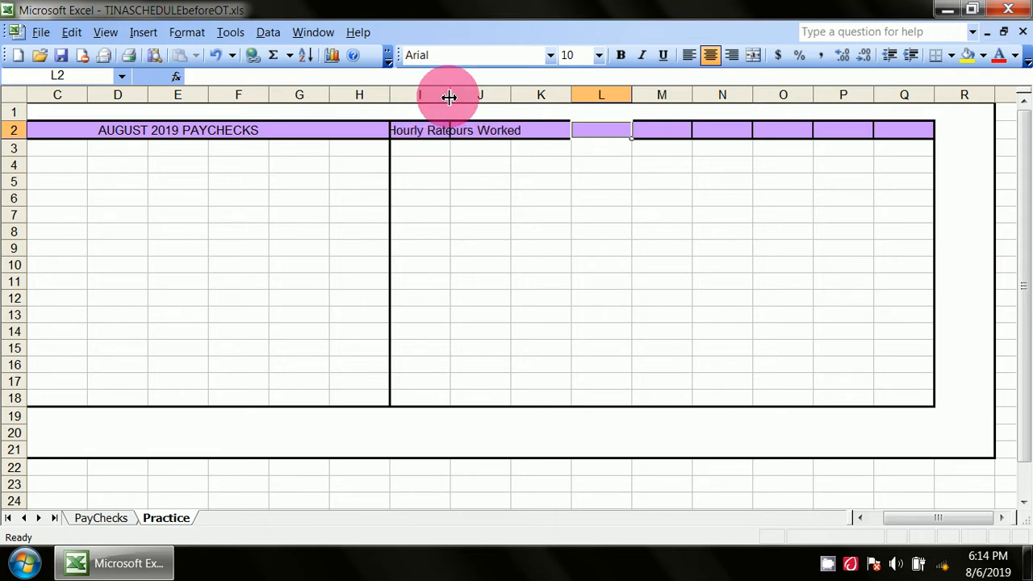
Step: AutoFit the widths of columns I and J to their header text
{"action": "left_click", "coordinate": [419, 93]}
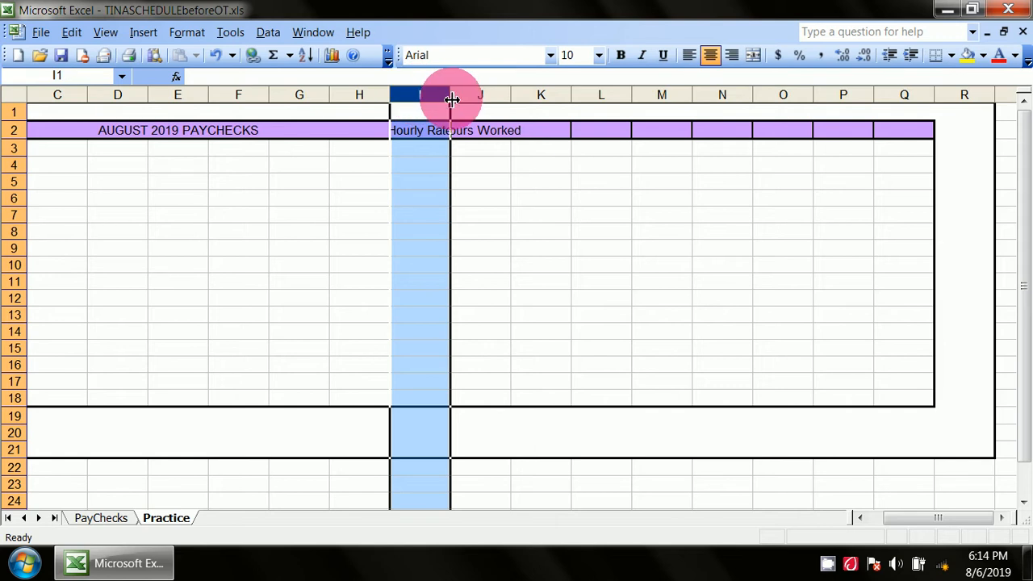
{"action": "double_click", "coordinate": [454, 98]}
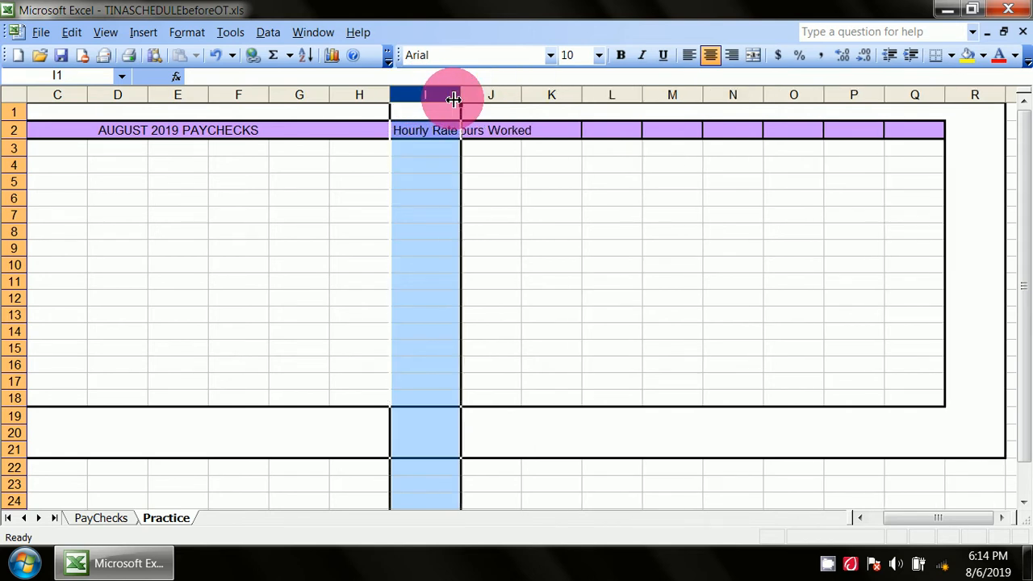
{"action": "left_click", "coordinate": [496, 96]}
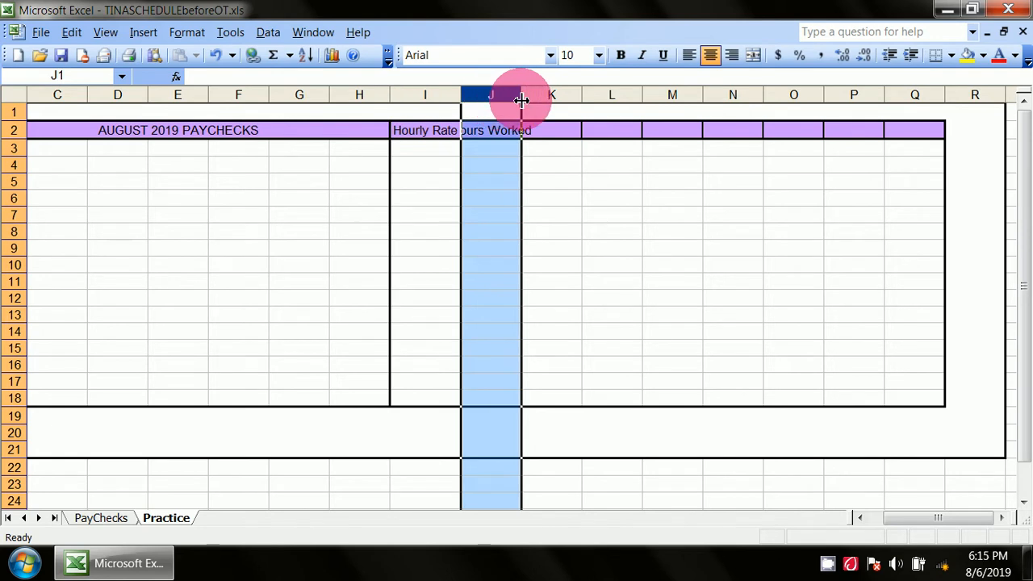
{"action": "double_click", "coordinate": [522, 98]}
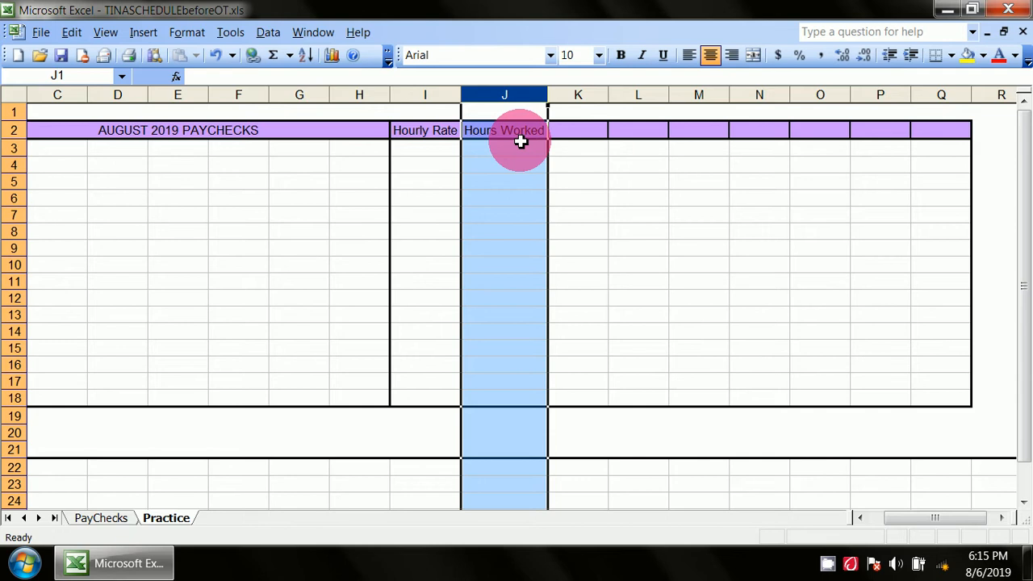
Step: Look up the next headers on the PayChecks sheet and enter Base Pay in K2 and Overtime in L2 on the Practice sheet
{"action": "left_click", "coordinate": [98, 518]}
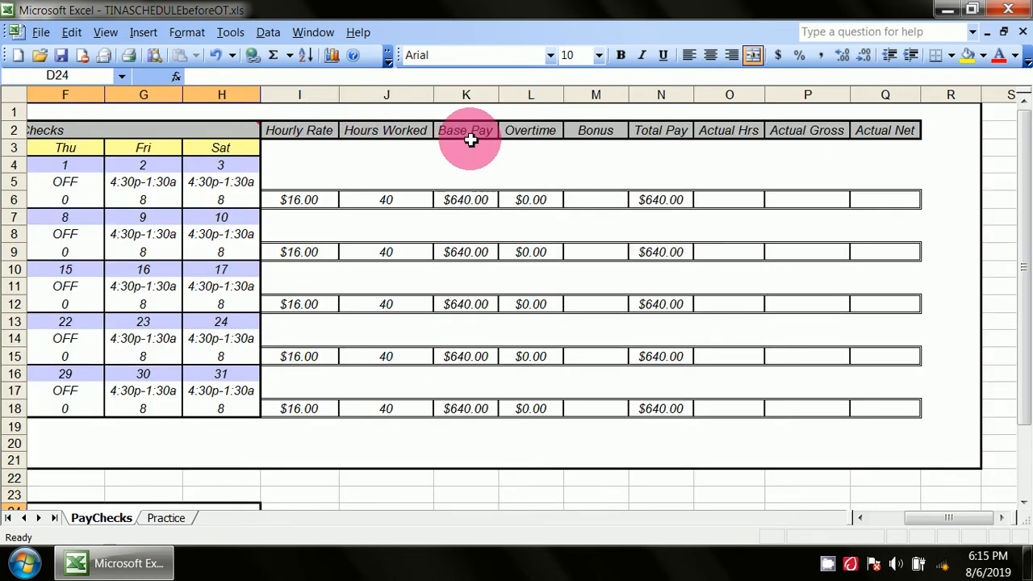
{"action": "left_click", "coordinate": [164, 518]}
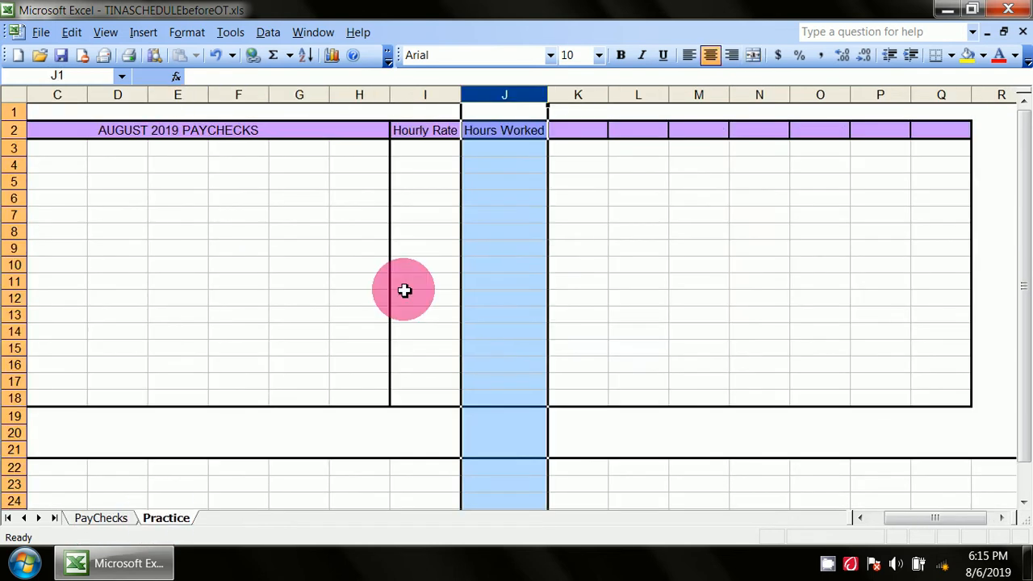
{"action": "left_click", "coordinate": [574, 138]}
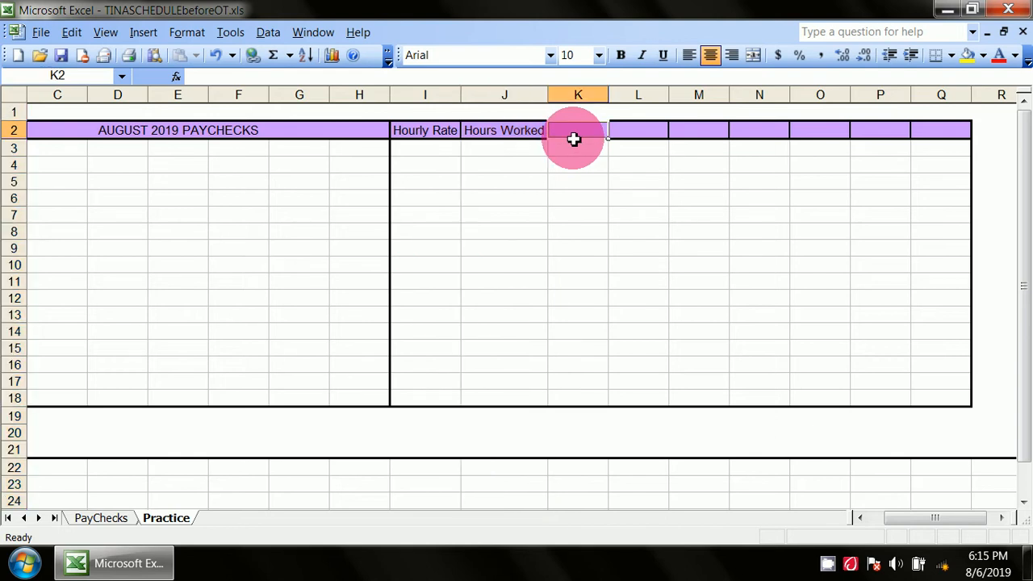
{"action": "type", "text": "Base Pay"}
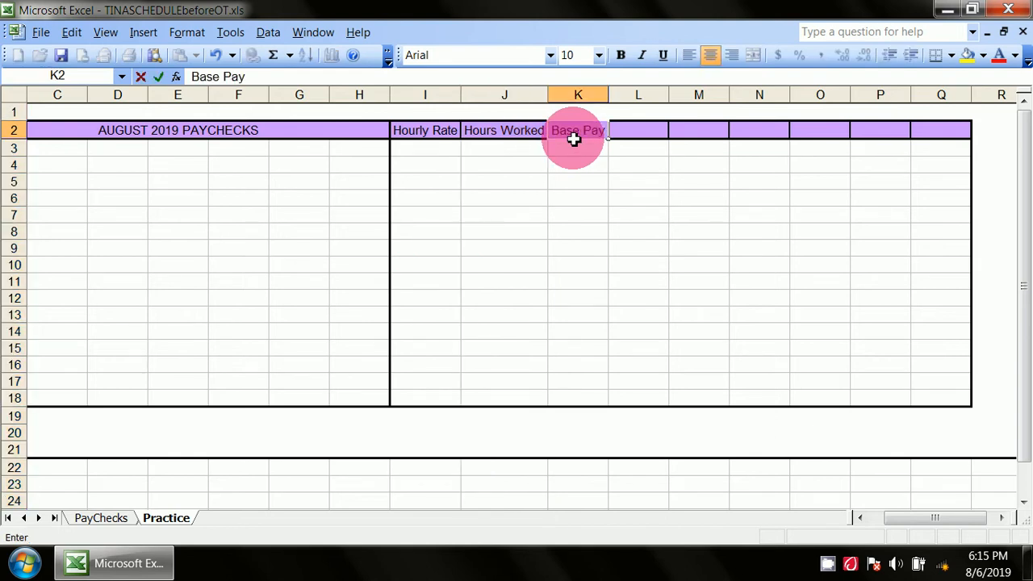
{"action": "key", "text": "Tab"}
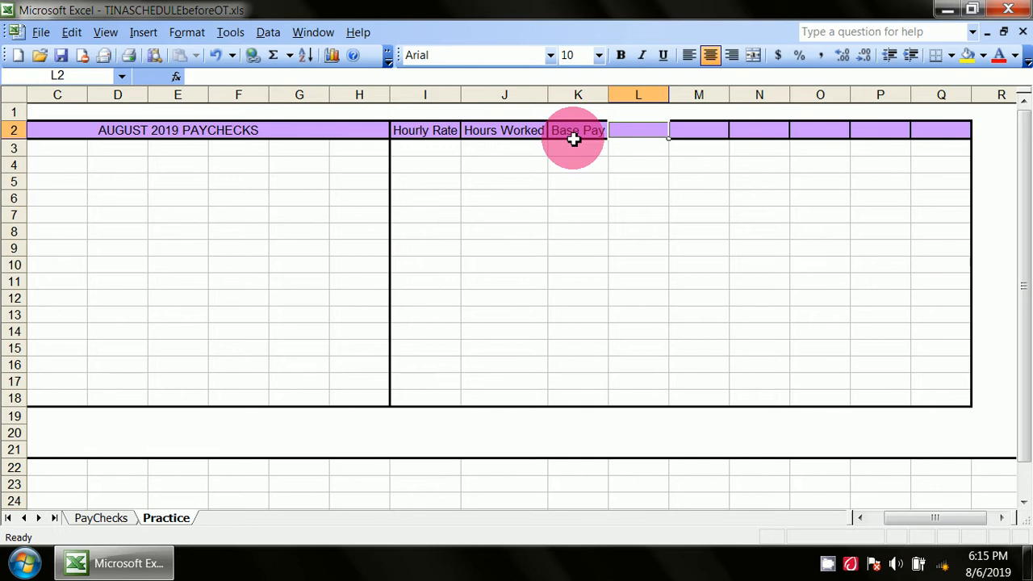
{"action": "type", "text": "Overtime"}
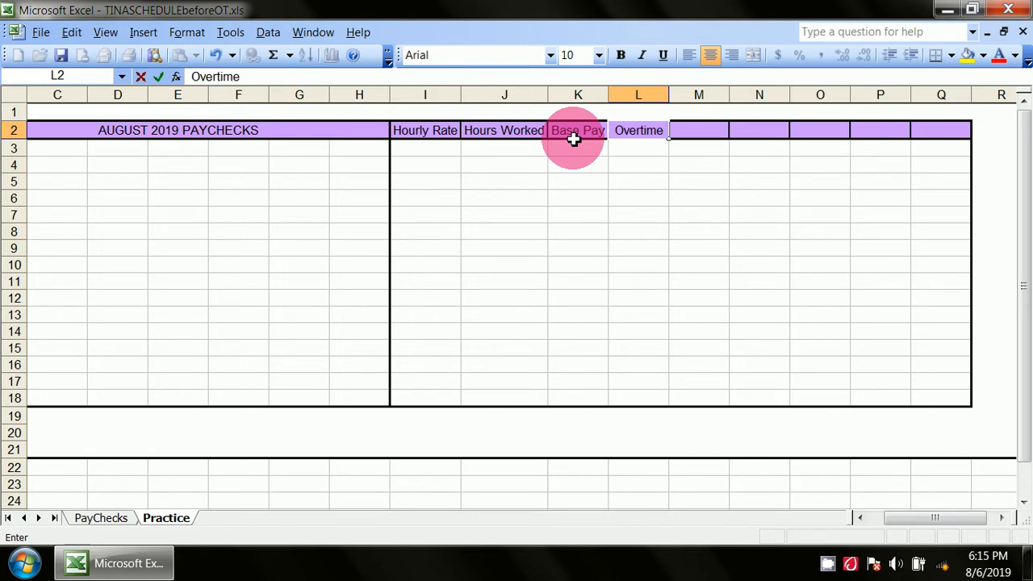
{"action": "key", "text": "Tab"}
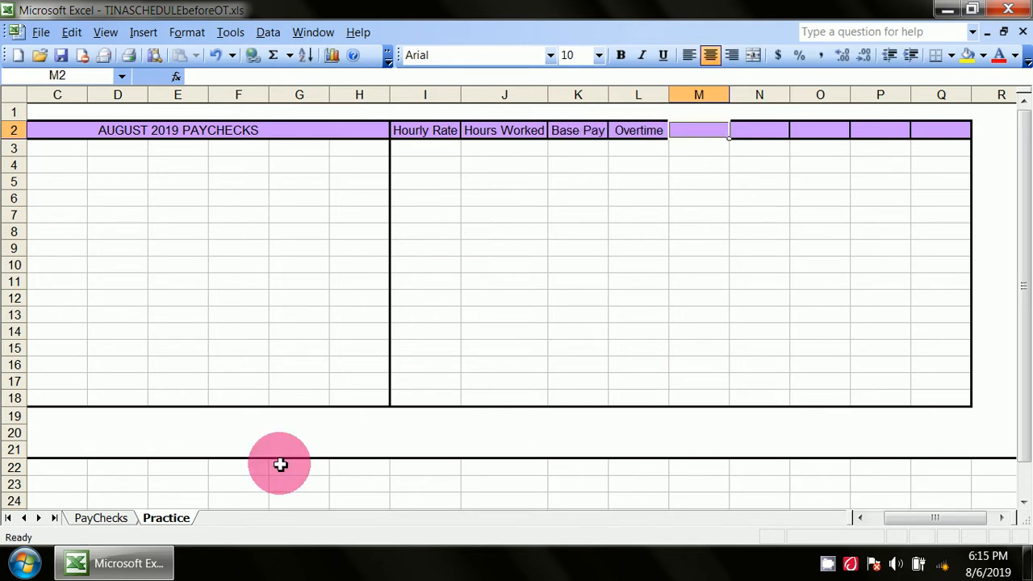
Step: Check the next header labels on the PayChecks sheet and enter Bonus in M2 and Total Pay in N2 on the Practice sheet
{"action": "left_click", "coordinate": [100, 525]}
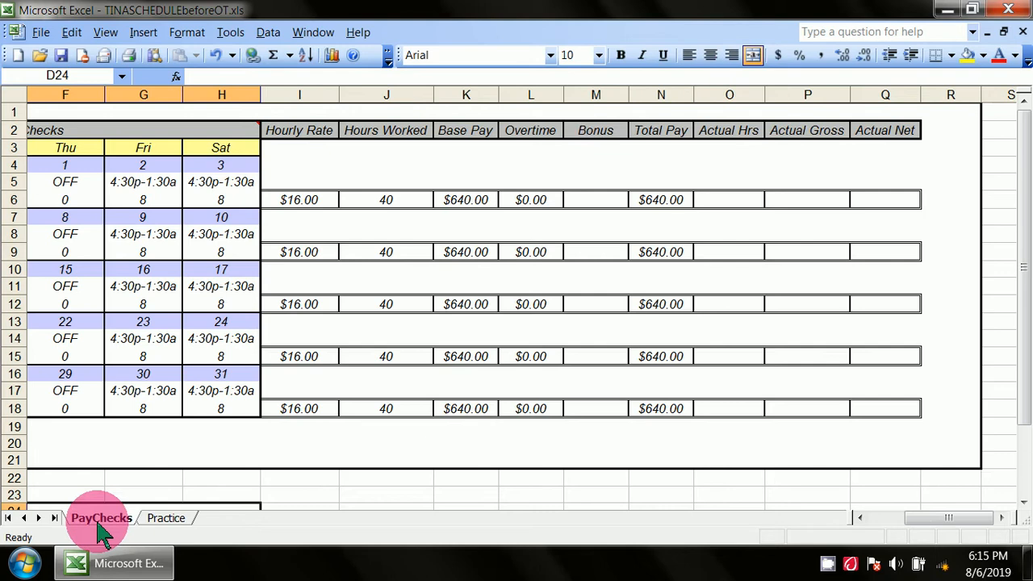
{"action": "left_click", "coordinate": [607, 139]}
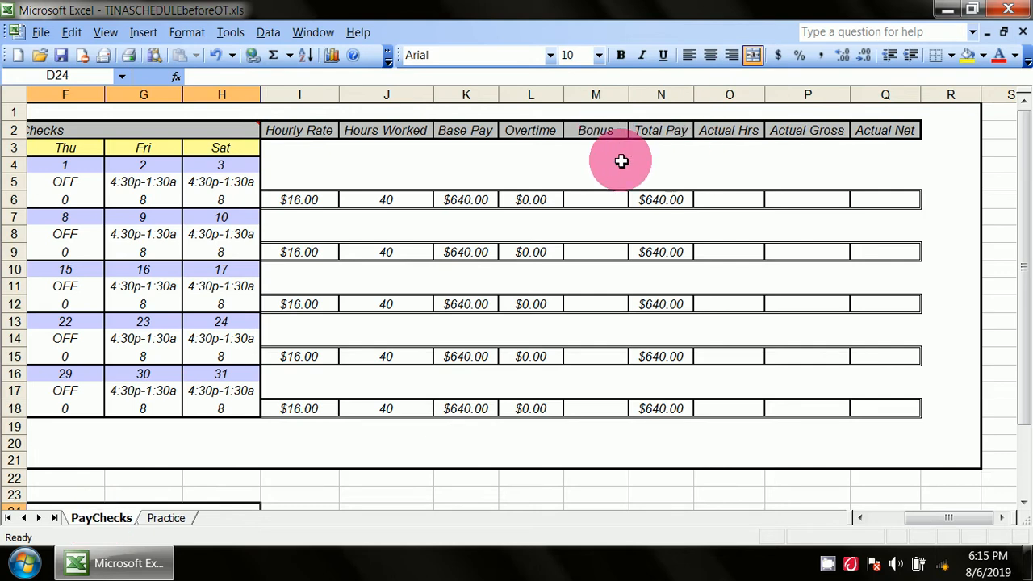
{"action": "left_click", "coordinate": [166, 518]}
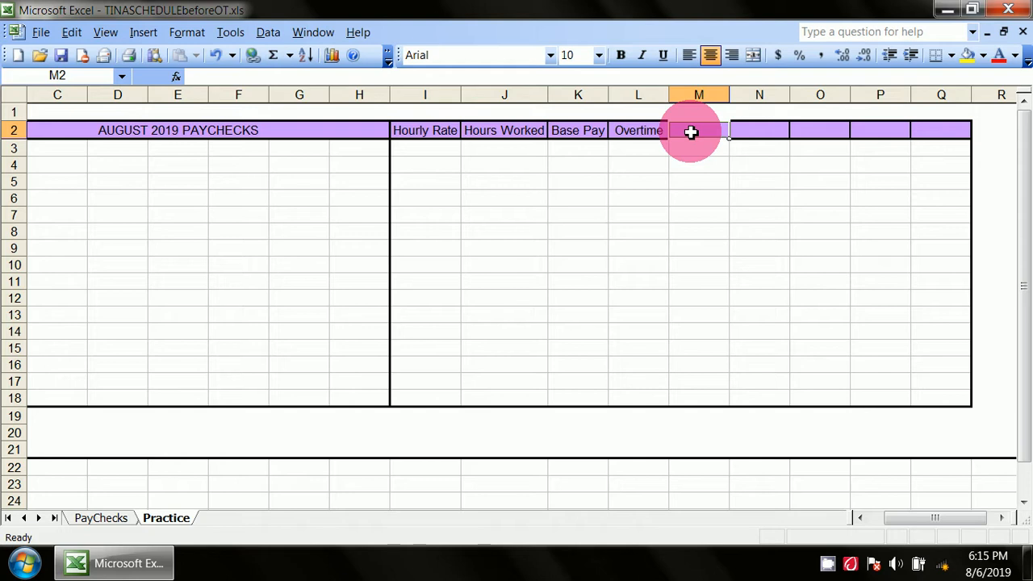
{"action": "type", "text": "Bonus"}
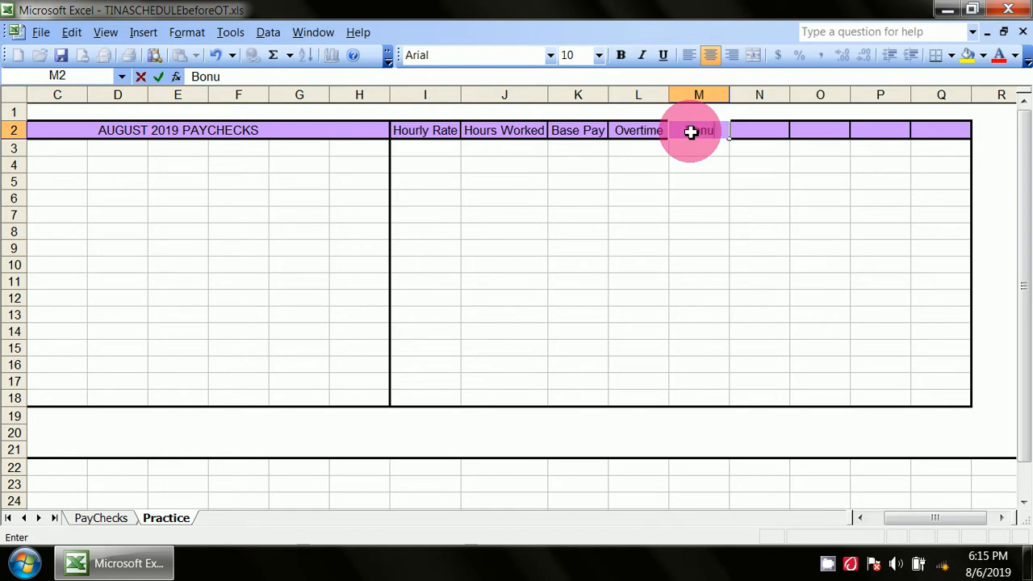
{"action": "key", "text": "Tab"}
{"action": "type", "text": "Total Pay"}
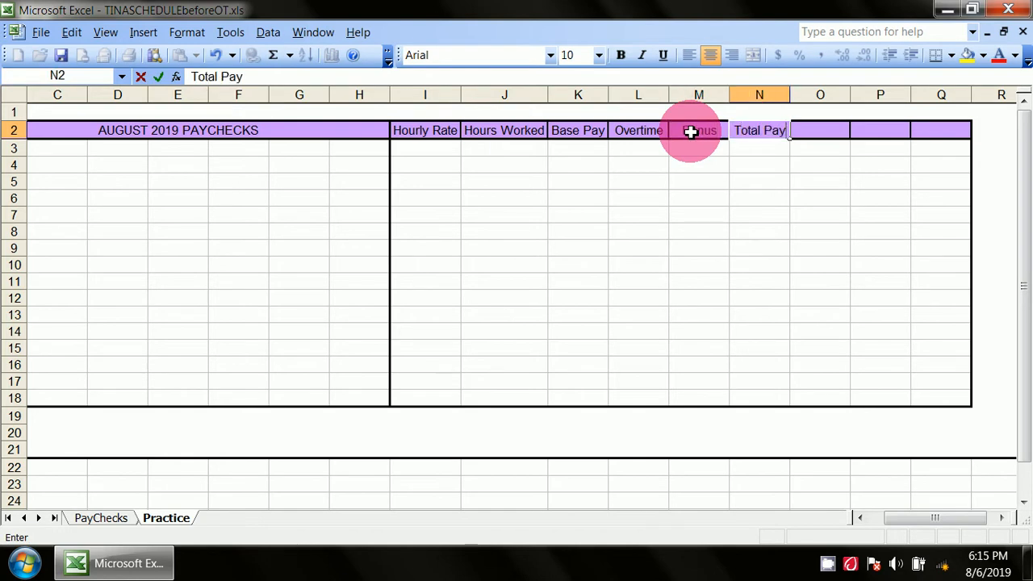
{"action": "key", "text": "Tab"}
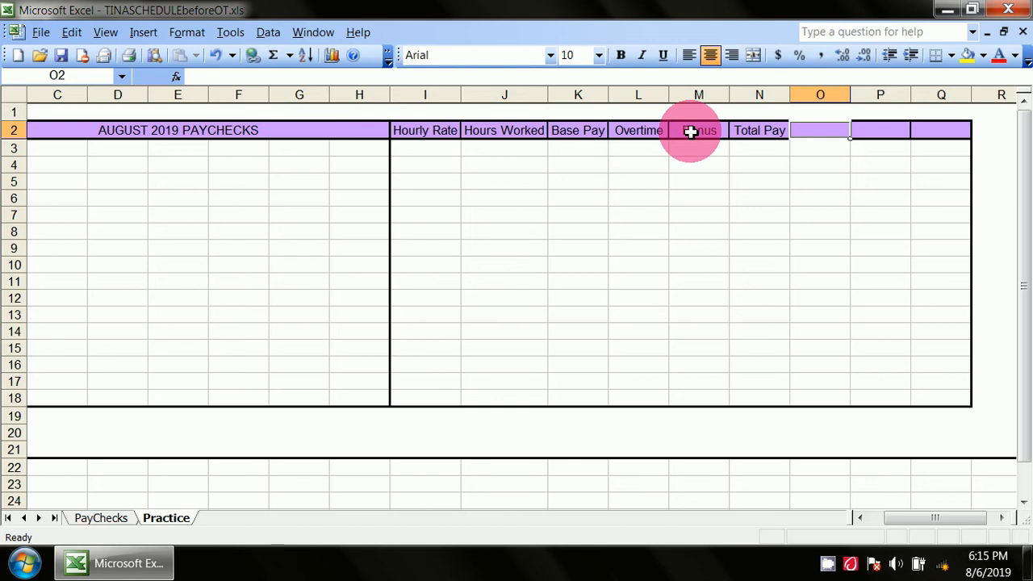
Step: Look up the last PayChecks headers and enter Actual Hours, Actual Gross and Actual Net in O2:Q2 on the Practice sheet
{"action": "left_click", "coordinate": [104, 521]}
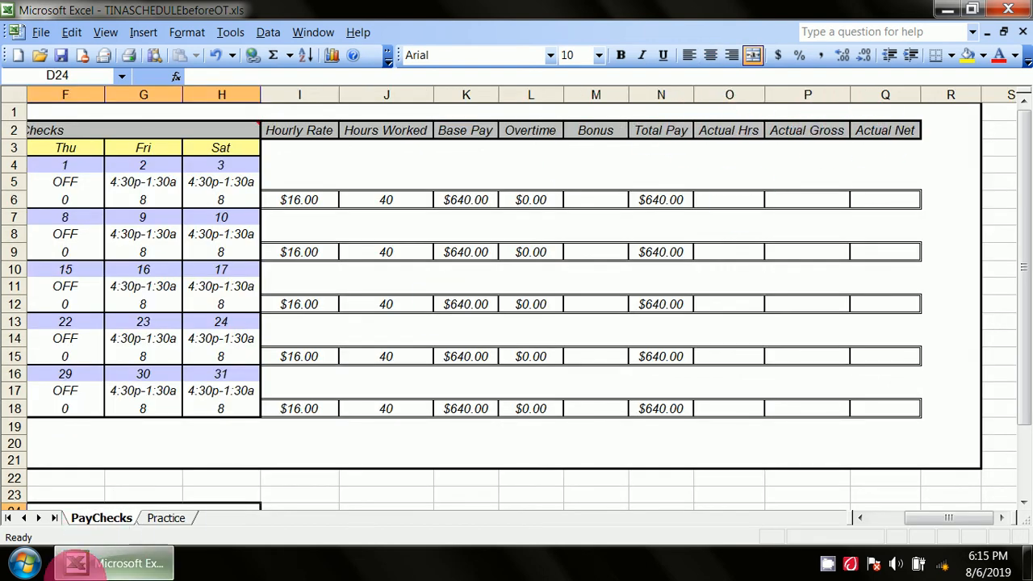
{"action": "left_click", "coordinate": [165, 517]}
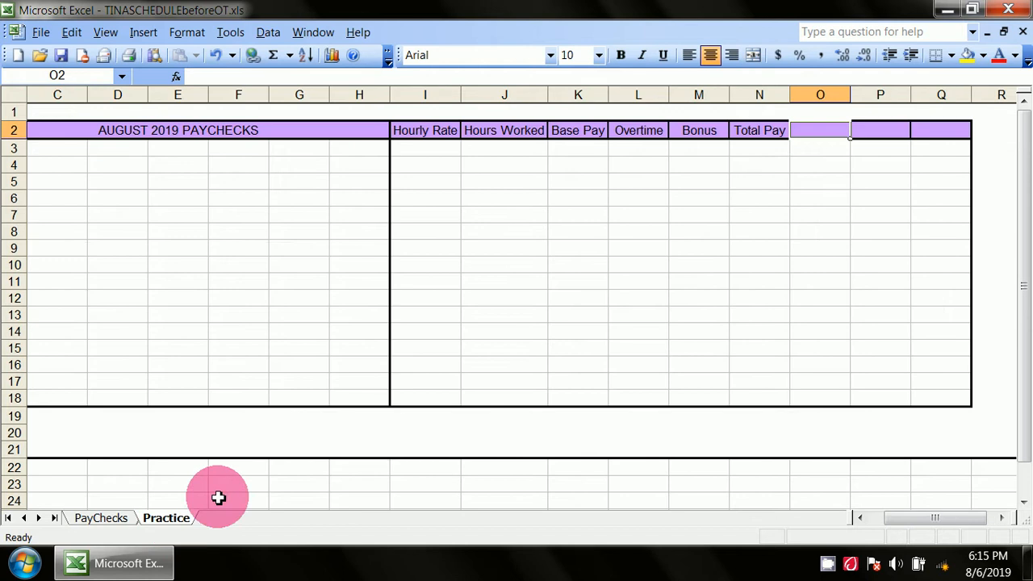
{"action": "double_click", "coordinate": [824, 132]}
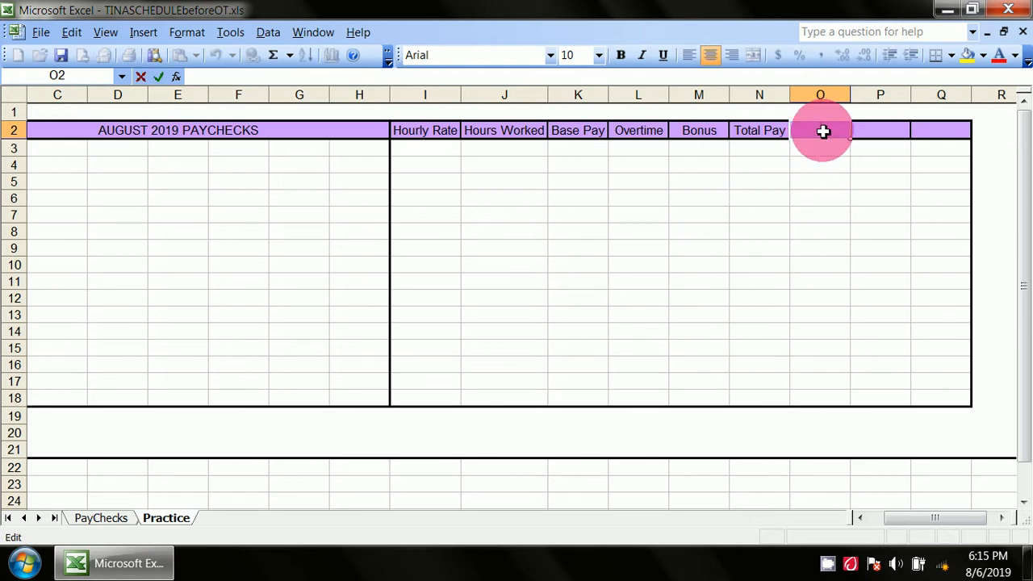
{"action": "type", "text": "Actual"}
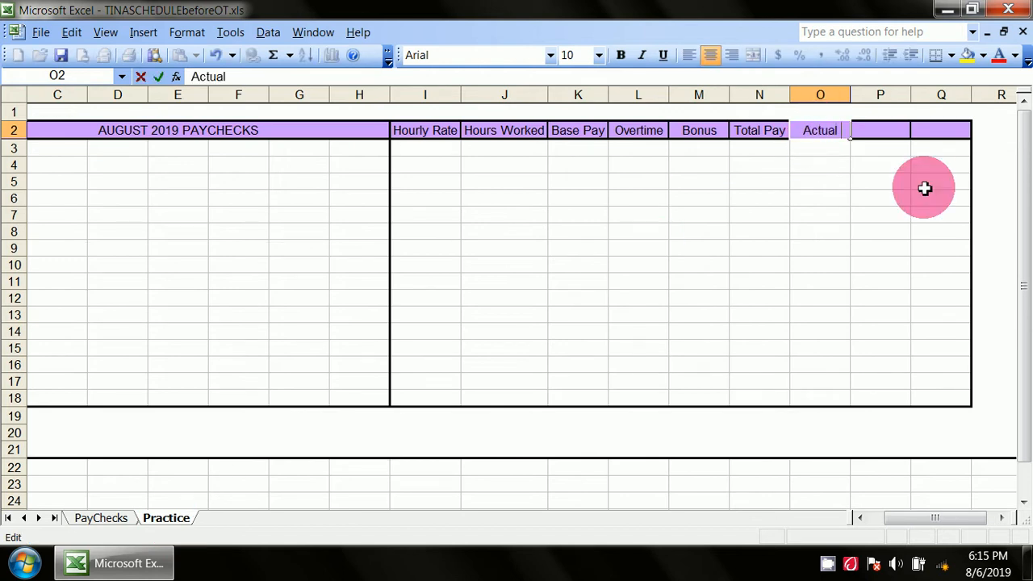
{"action": "type", "text": " Hours"}
{"action": "key", "text": "Tab"}
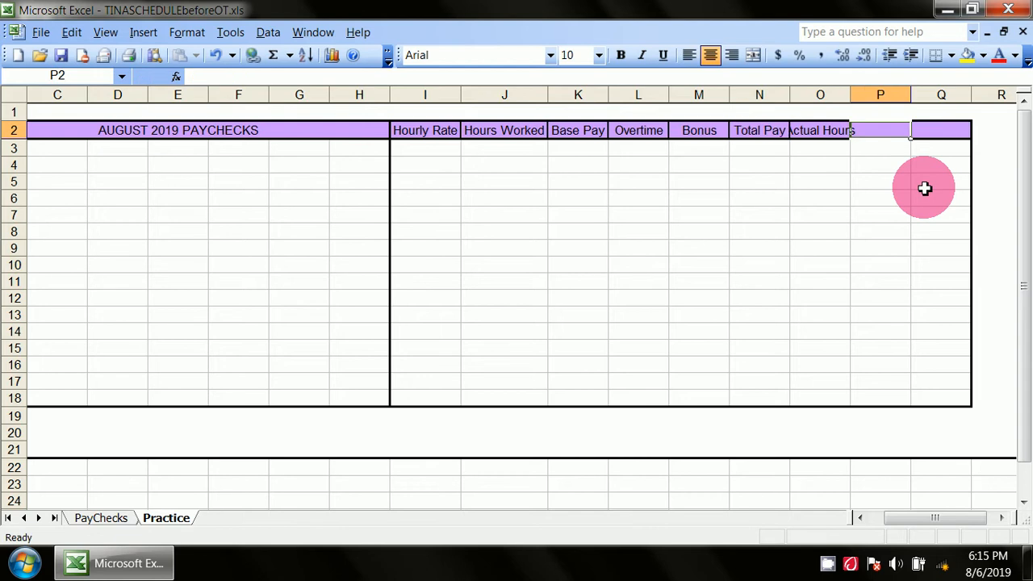
{"action": "type", "text": "Actual"}
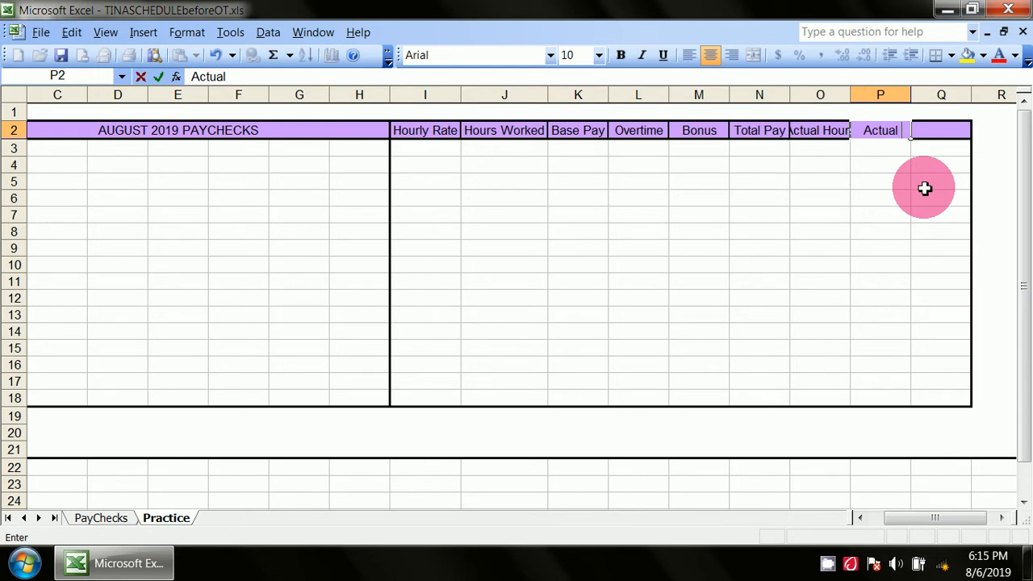
{"action": "type", "text": " Gross"}
{"action": "key", "text": "Tab"}
{"action": "type", "text": "Actual"}
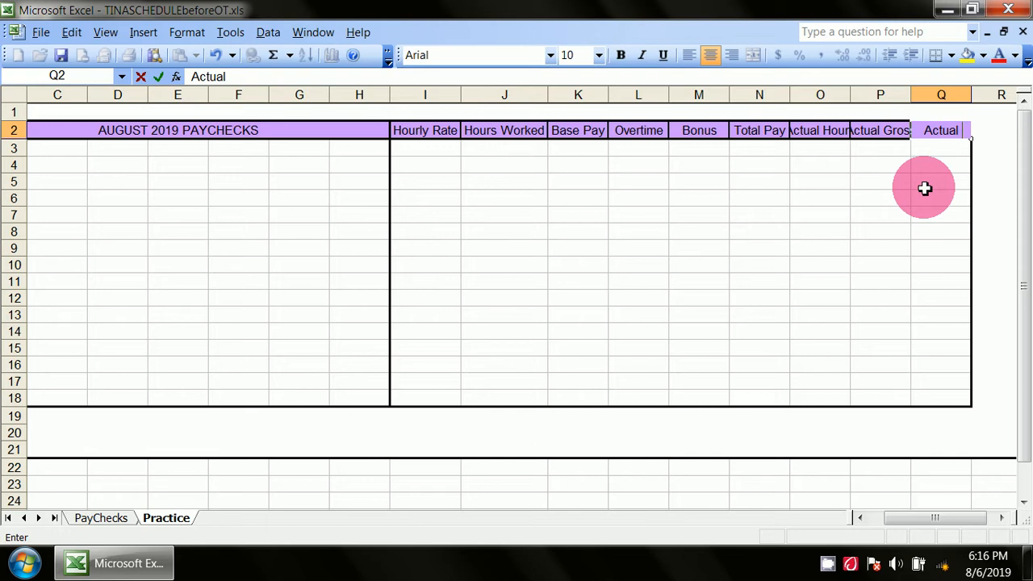
{"action": "type", "text": " Net"}
{"action": "left_click", "coordinate": [925, 188]}
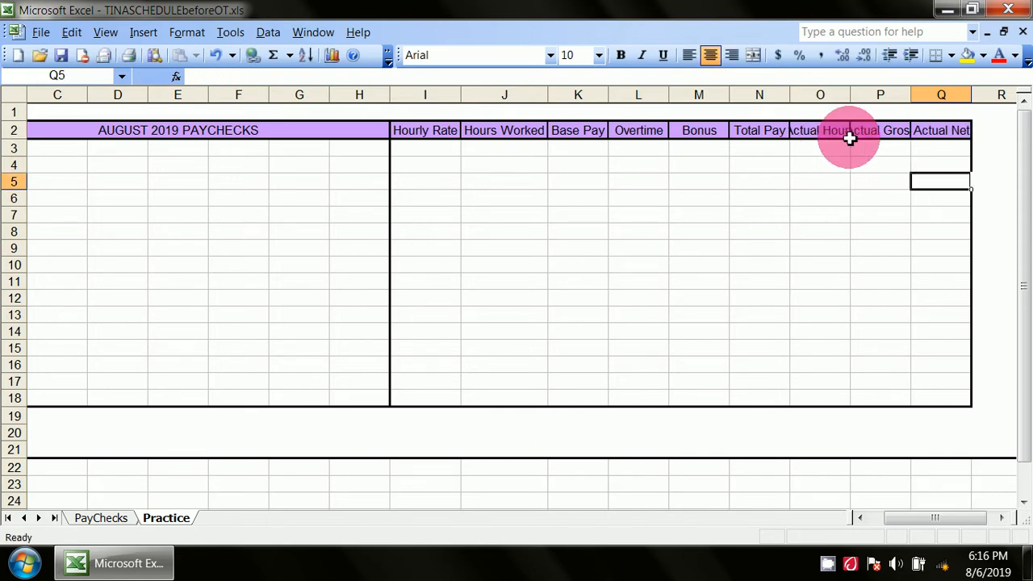
Step: AutoFit the widths of columns N, O, P and Q to their header text
{"action": "left_click", "coordinate": [782, 96]}
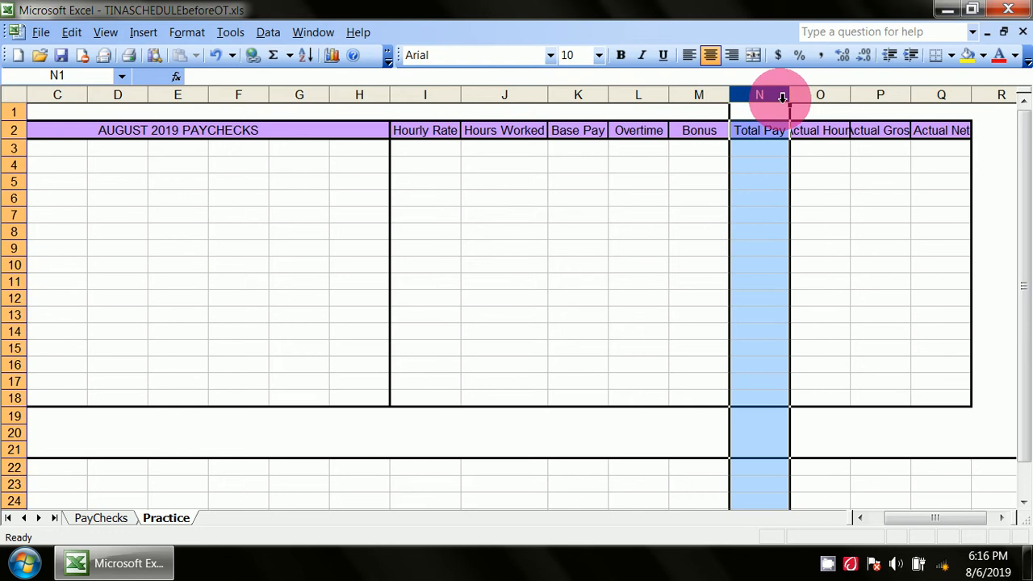
{"action": "double_click", "coordinate": [789, 97]}
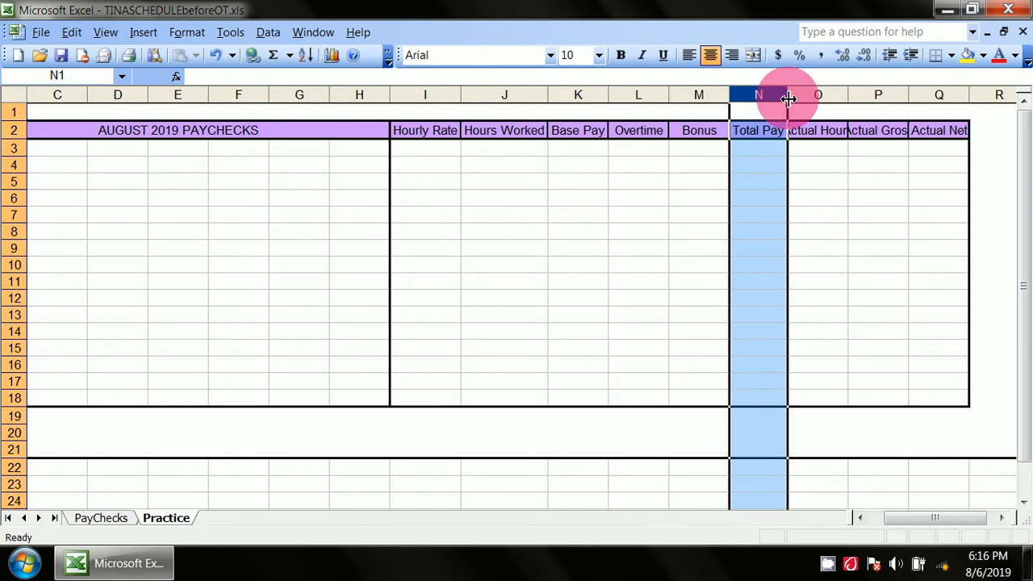
{"action": "left_click", "coordinate": [813, 93]}
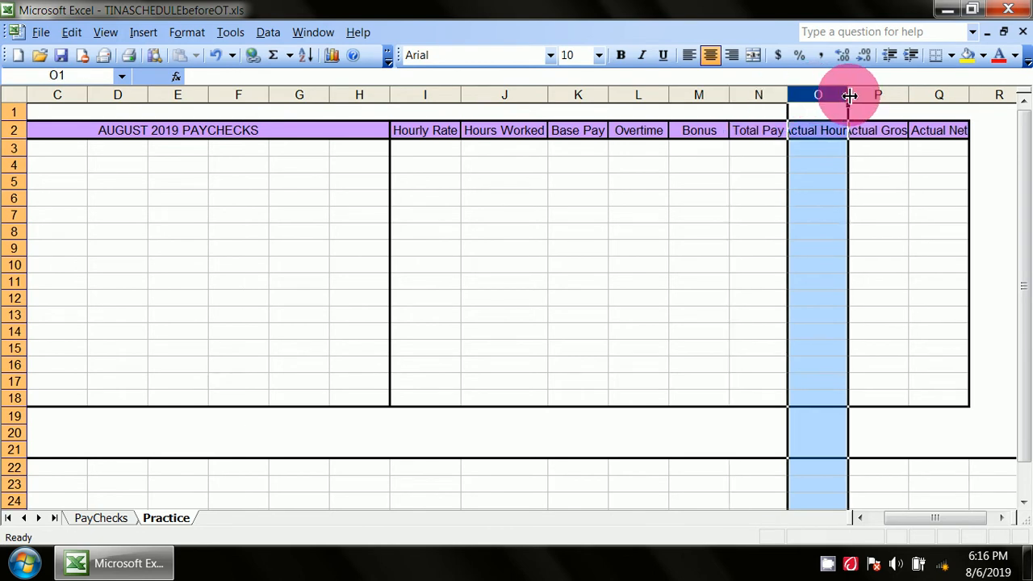
{"action": "double_click", "coordinate": [849, 96]}
{"action": "left_click", "coordinate": [894, 94]}
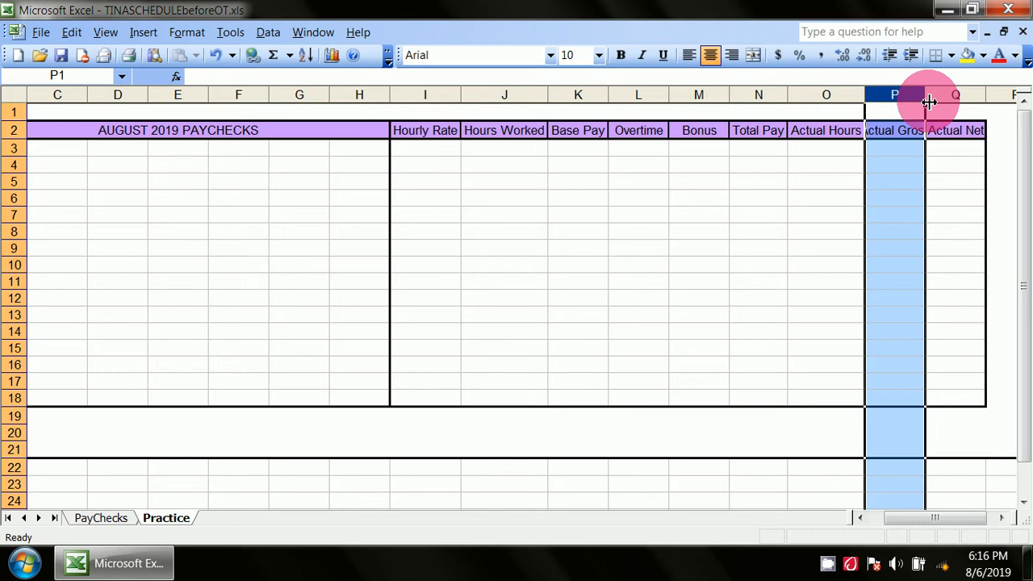
{"action": "double_click", "coordinate": [929, 98]}
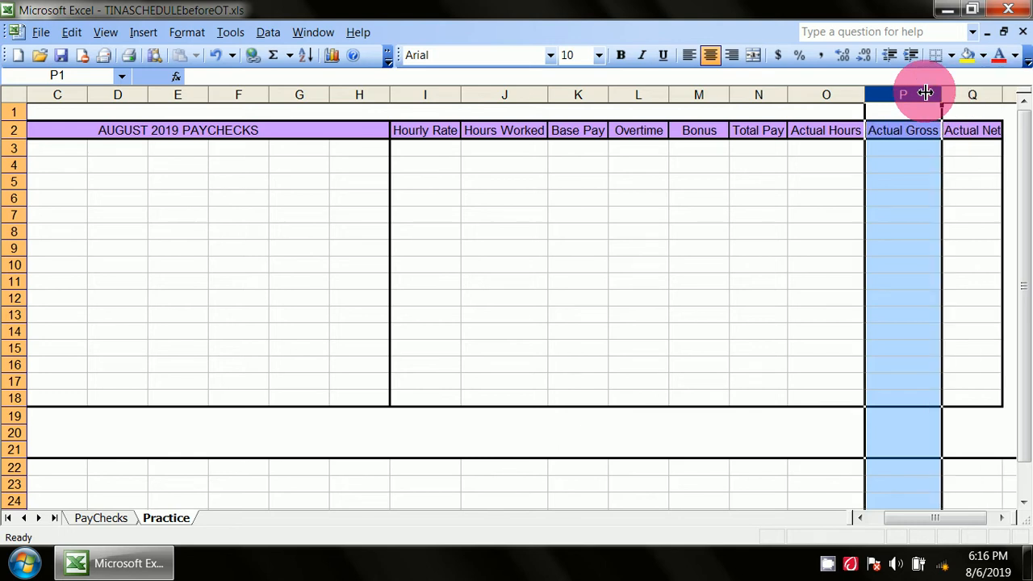
{"action": "left_click", "coordinate": [973, 96]}
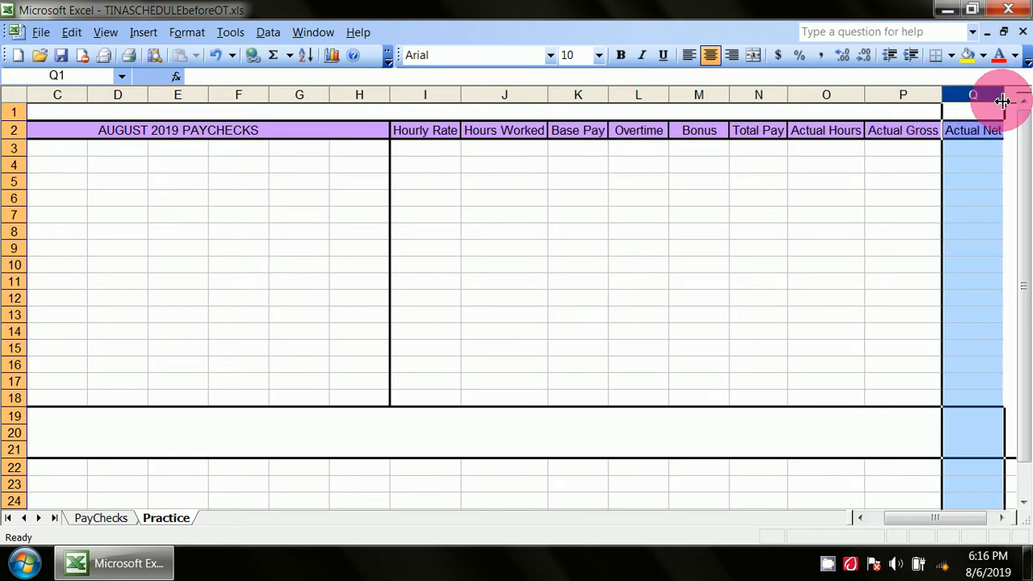
{"action": "double_click", "coordinate": [1003, 100]}
{"action": "left_click", "coordinate": [871, 198]}
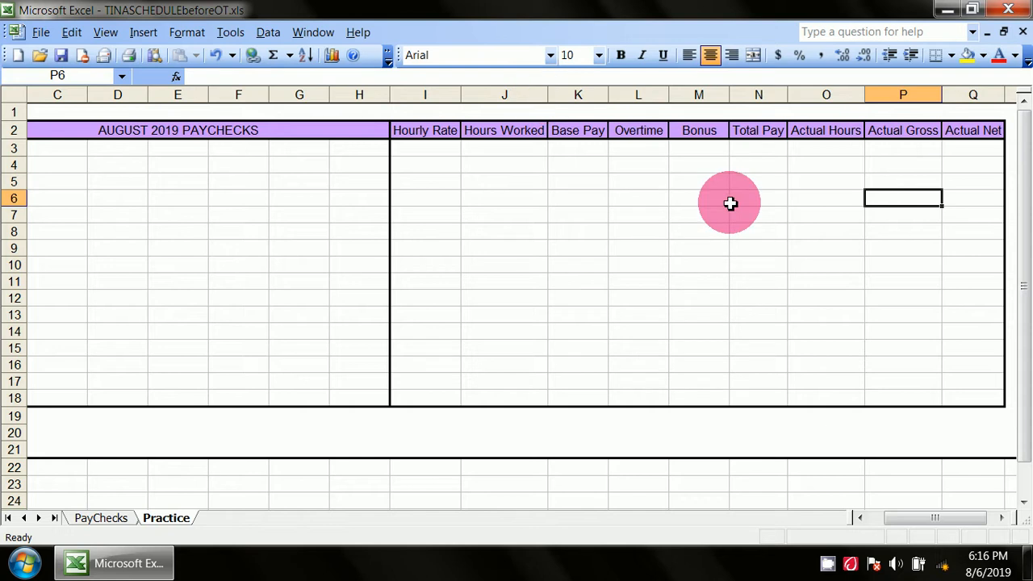
Step: Examine the calendar block on the PayChecks sheet: the weekday row, the date row and the three-row structure of each day
{"action": "left_click", "coordinate": [103, 519]}
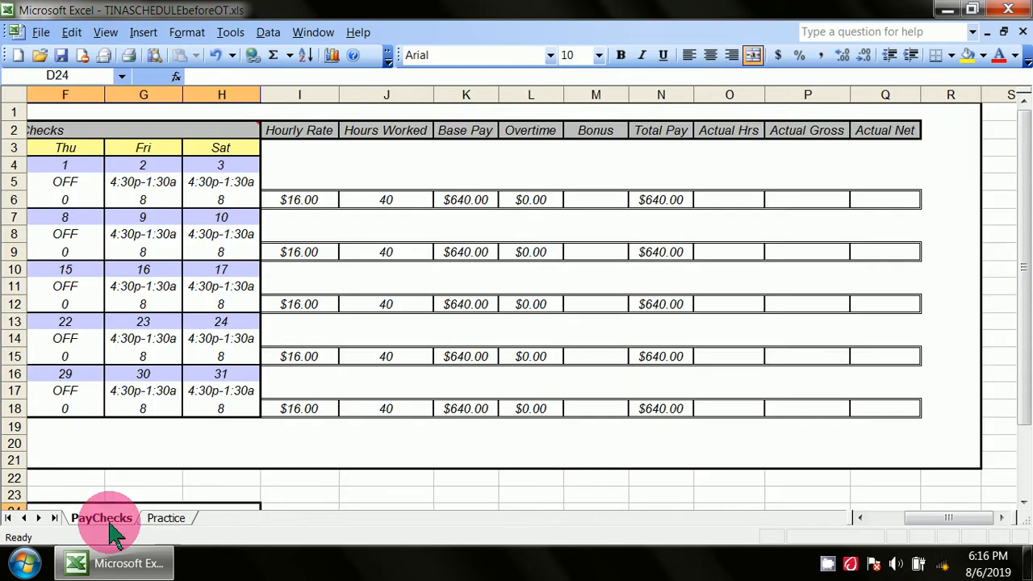
{"action": "left_click", "coordinate": [876, 519]}
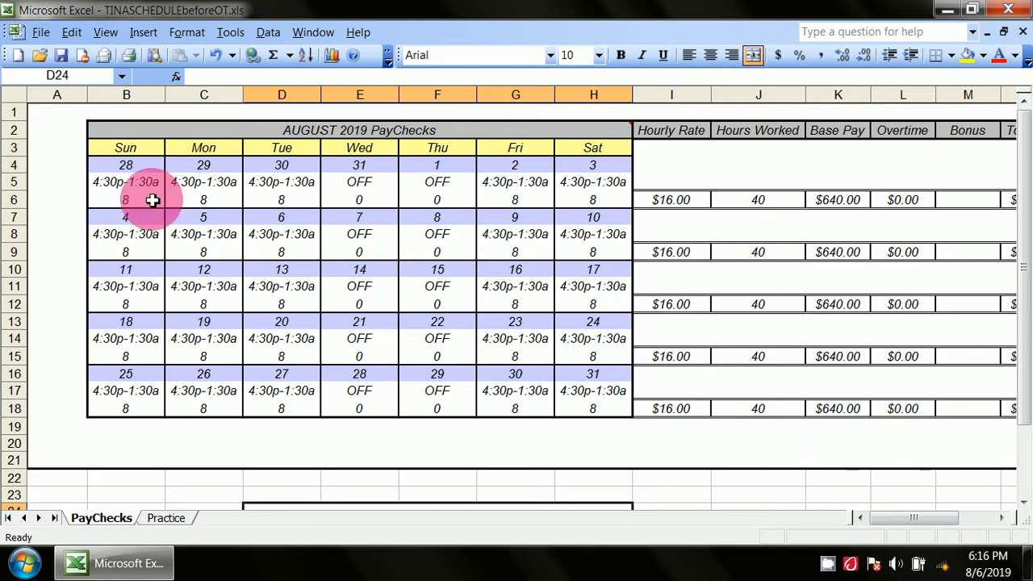
{"action": "left_click_drag", "start_coordinate": [104, 167], "coordinate": [93, 196]}
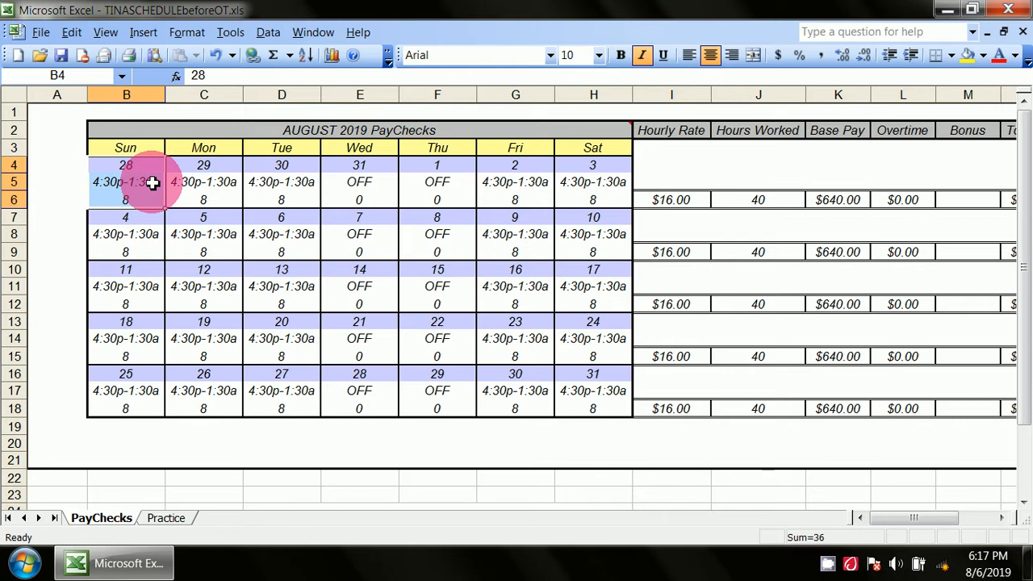
{"action": "left_click", "coordinate": [182, 214]}
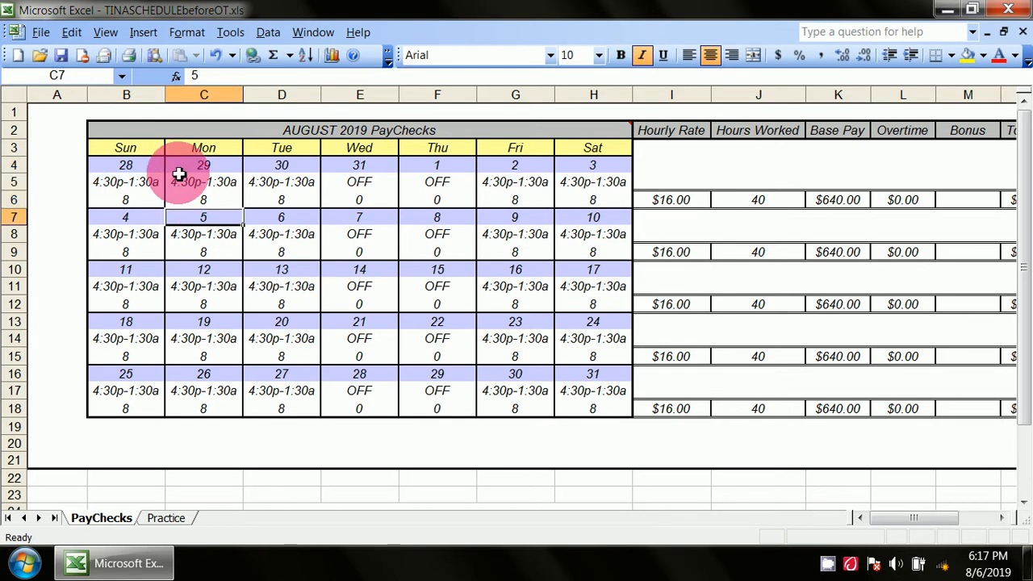
{"action": "left_click_drag", "start_coordinate": [133, 170], "coordinate": [580, 165]}
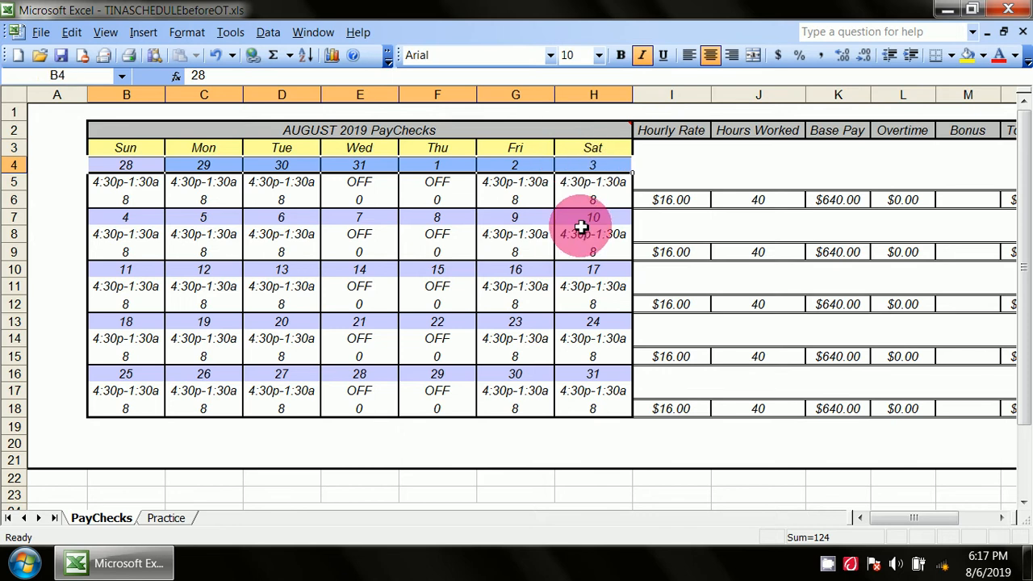
{"action": "left_click", "coordinate": [156, 147]}
Step: Choose light yellow cell shading for the weekday row B3:H3 on the Practice sheet
{"action": "left_click", "coordinate": [164, 517]}
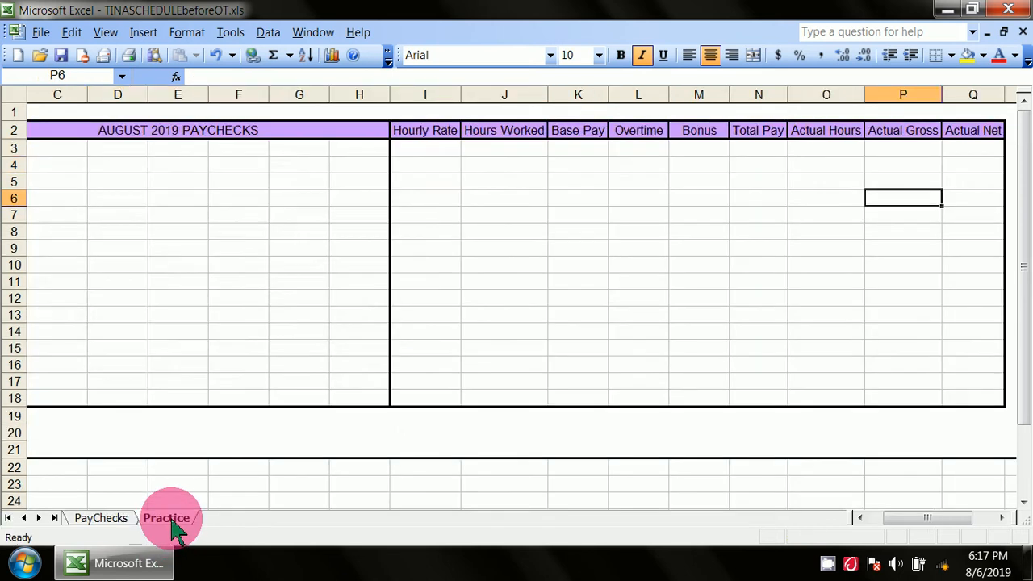
{"action": "left_click", "coordinate": [860, 518]}
{"action": "left_click", "coordinate": [860, 517]}
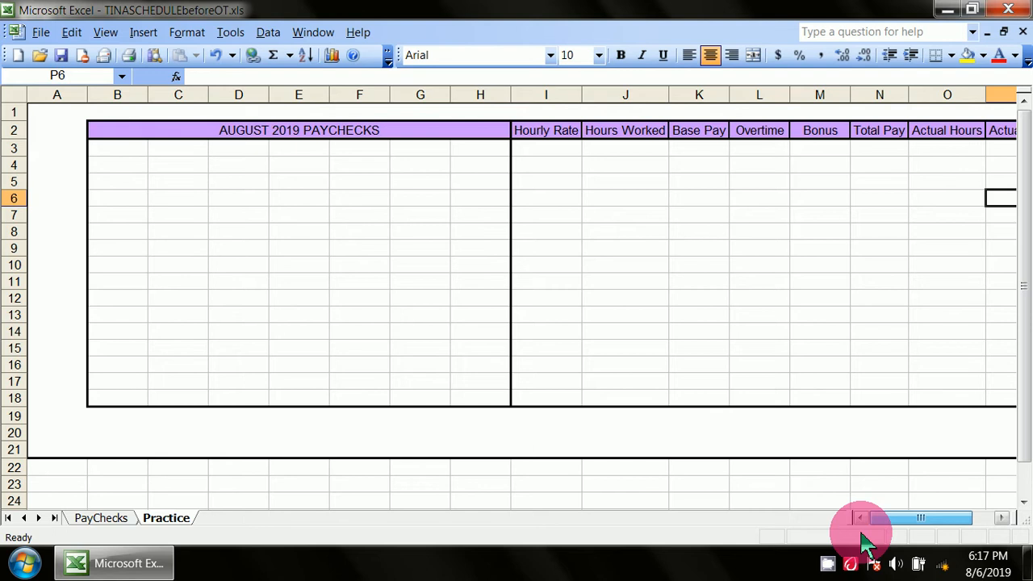
{"action": "left_click_drag", "start_coordinate": [116, 152], "coordinate": [467, 148]}
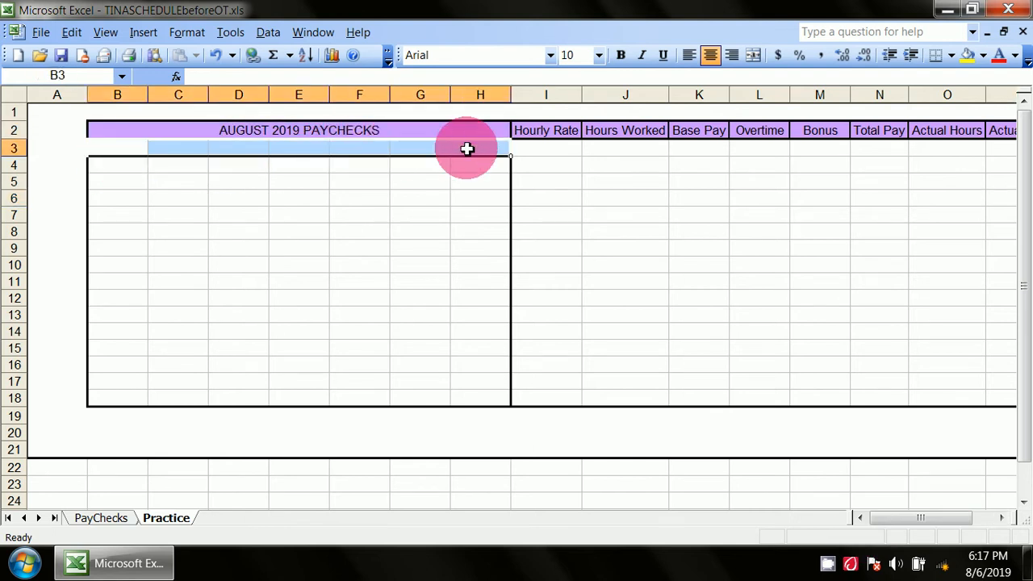
{"action": "right_click", "coordinate": [467, 148]}
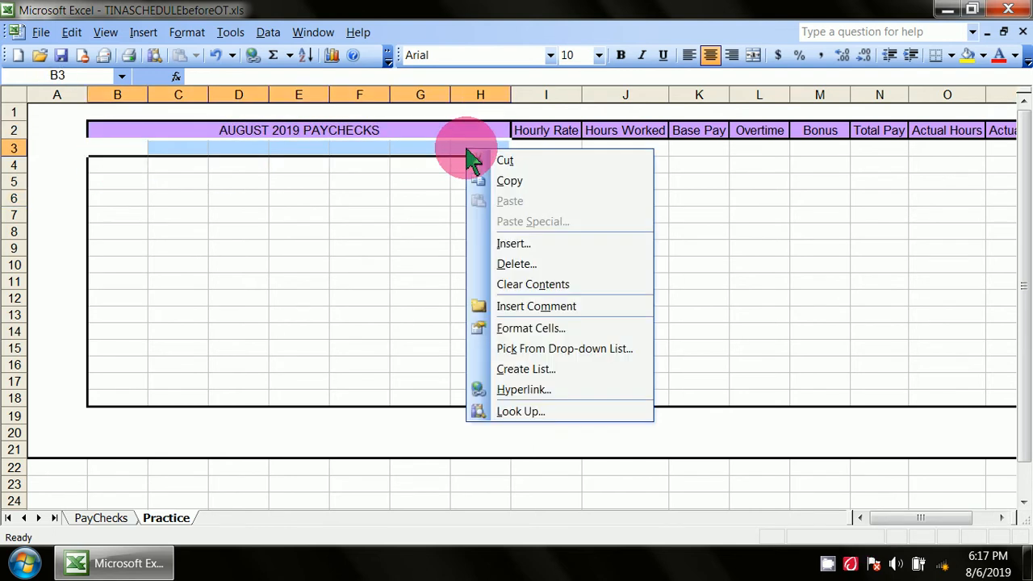
{"action": "left_click", "coordinate": [549, 330]}
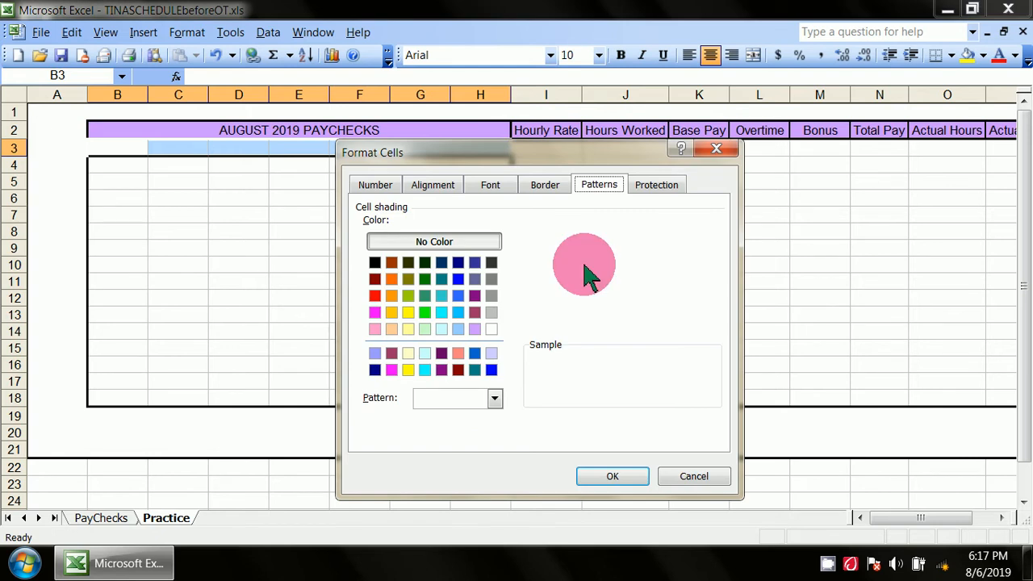
{"action": "left_click", "coordinate": [409, 330]}
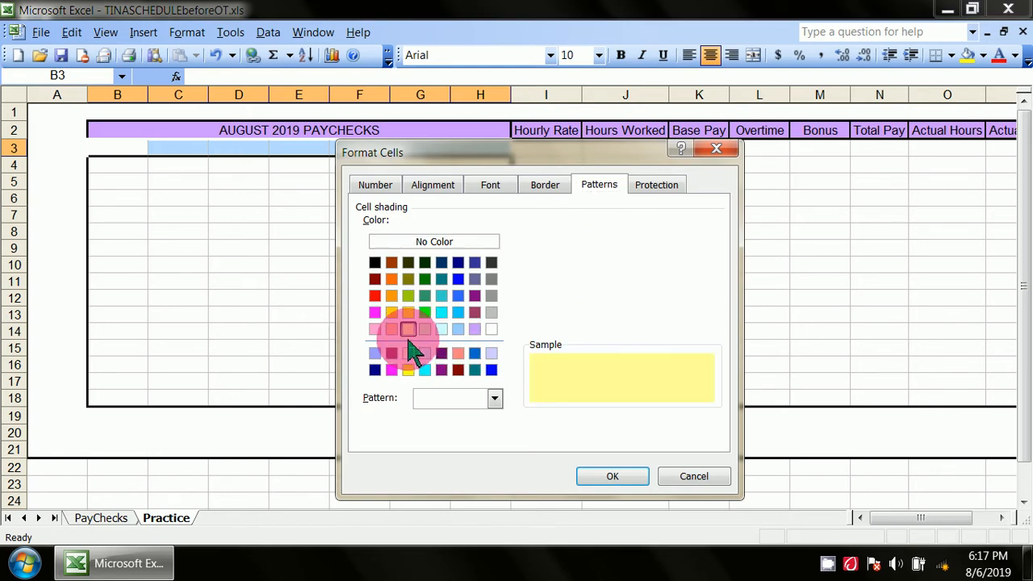
Step: Add medium solid outline and inside borders to the weekday row B3:H3 and apply the cell formatting
{"action": "left_click", "coordinate": [547, 178]}
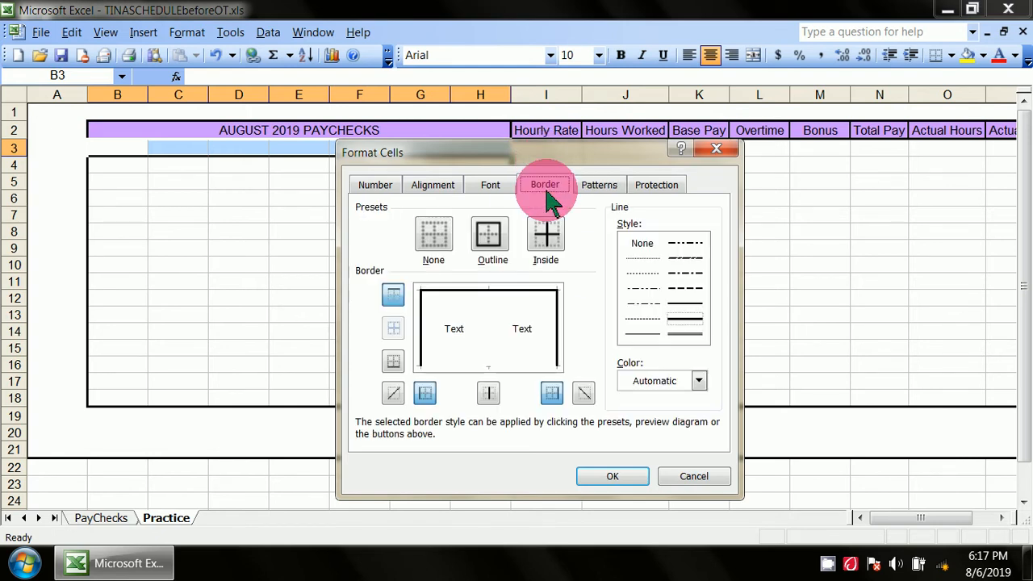
{"action": "left_click", "coordinate": [678, 302]}
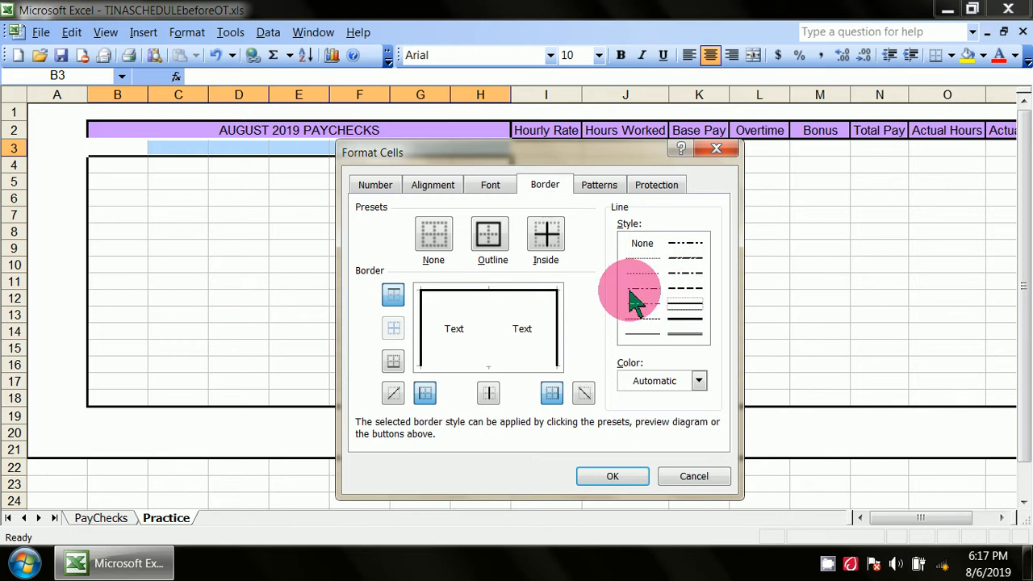
{"action": "left_click", "coordinate": [492, 236]}
{"action": "left_click", "coordinate": [546, 232]}
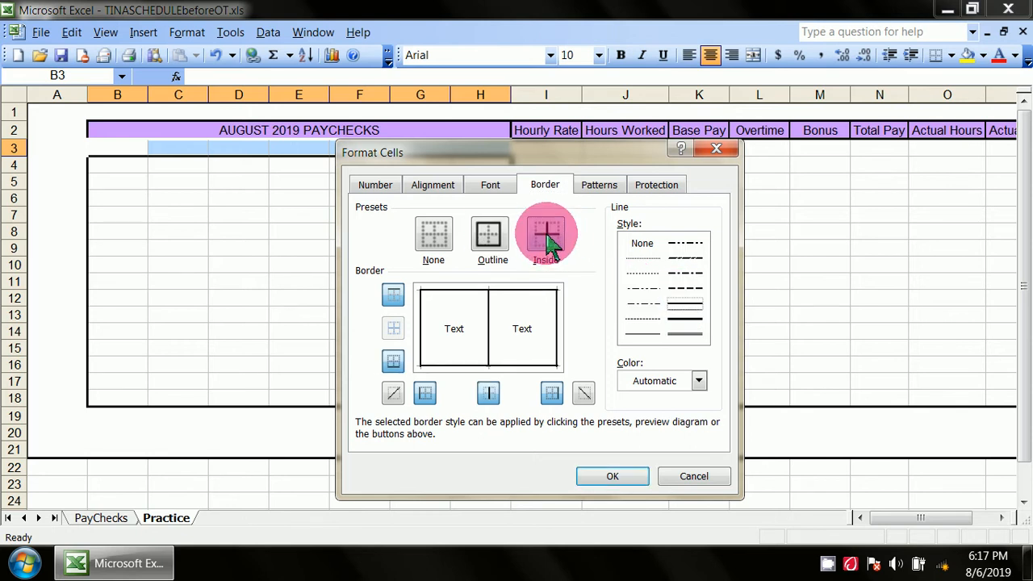
{"action": "left_click", "coordinate": [636, 479]}
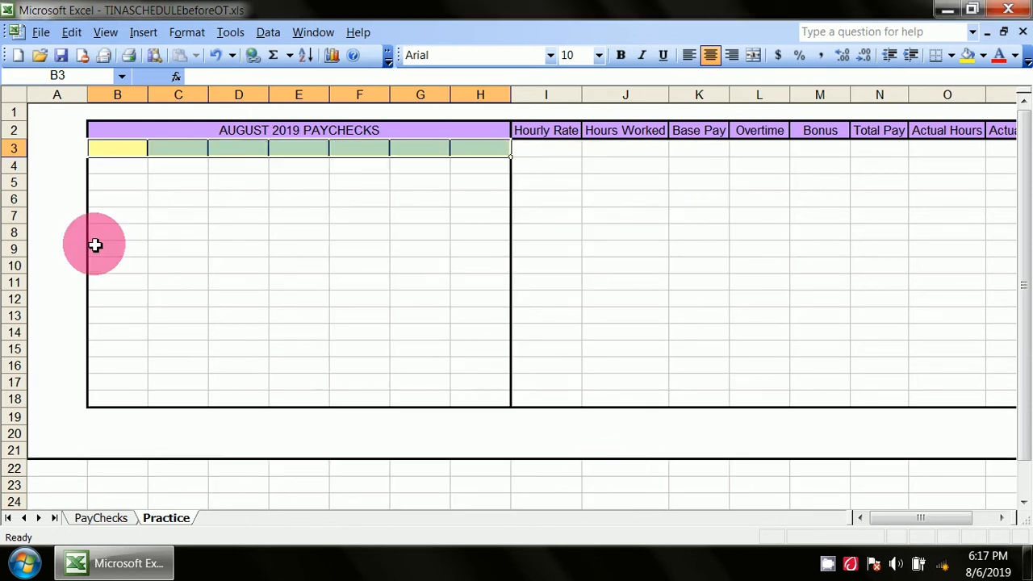
Step: Enter the weekday names Sunday, Monday, Tuesday and Wednesday in B3:E3 of the Practice sheet
{"action": "double_click", "coordinate": [115, 149]}
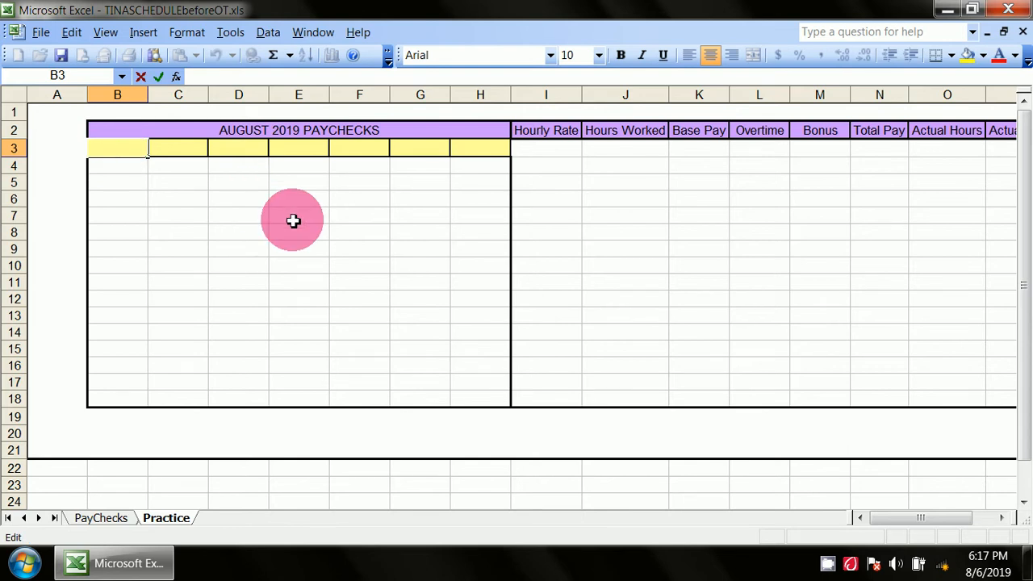
{"action": "type", "text": "Sunday"}
{"action": "key", "text": "Tab"}
{"action": "type", "text": "Monda"}
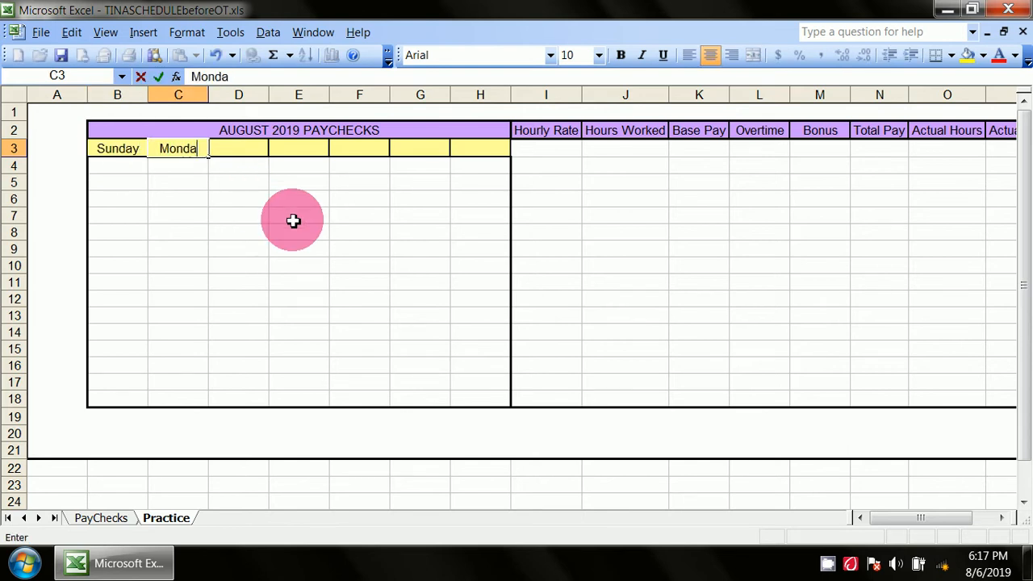
{"action": "type", "text": "y"}
{"action": "key", "text": "Tab"}
{"action": "type", "text": "Tuesda"}
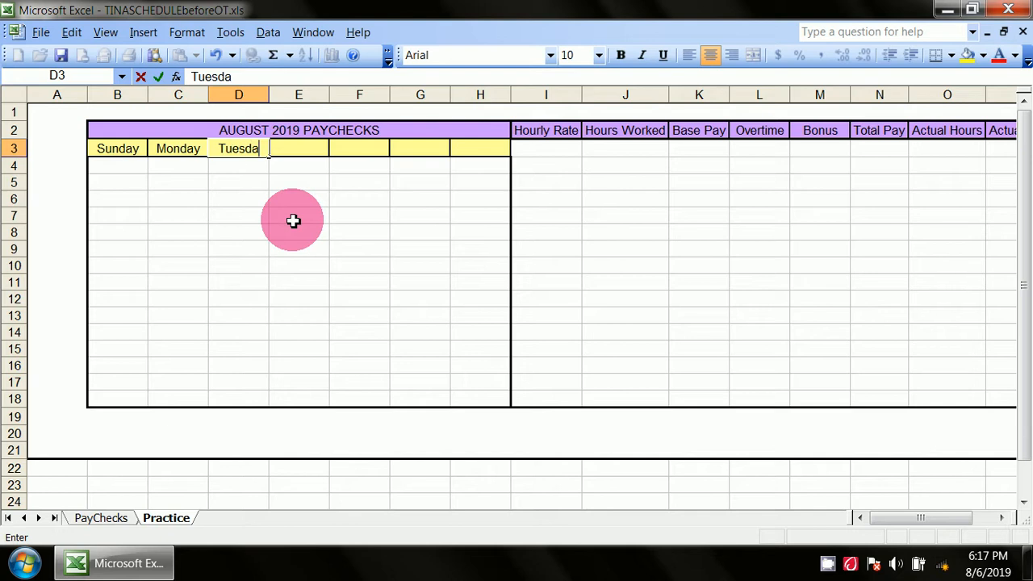
{"action": "type", "text": "y"}
{"action": "key", "text": "Tab"}
{"action": "type", "text": "Wed"}
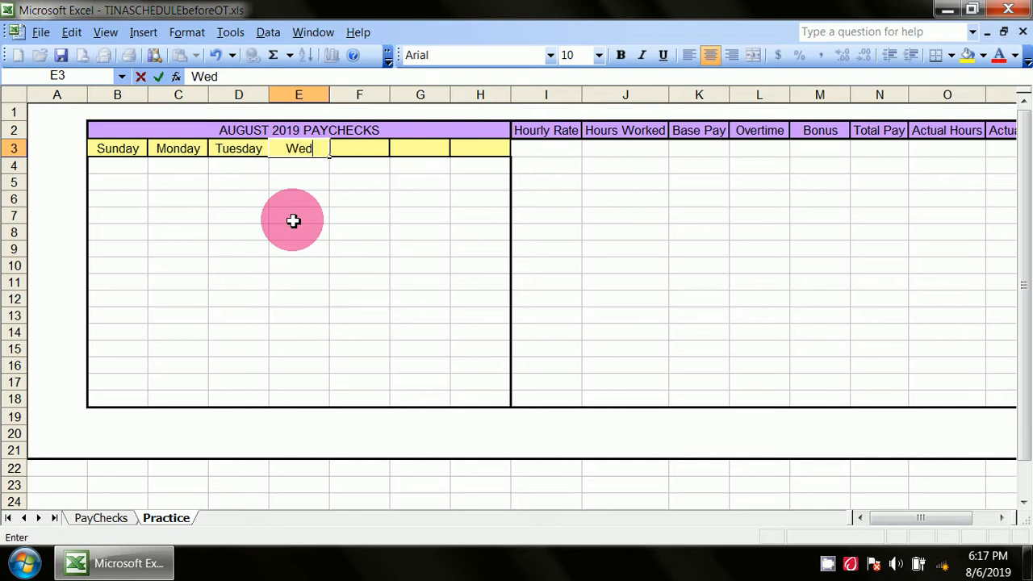
{"action": "type", "text": "nesday"}
{"action": "key", "text": "Tab"}
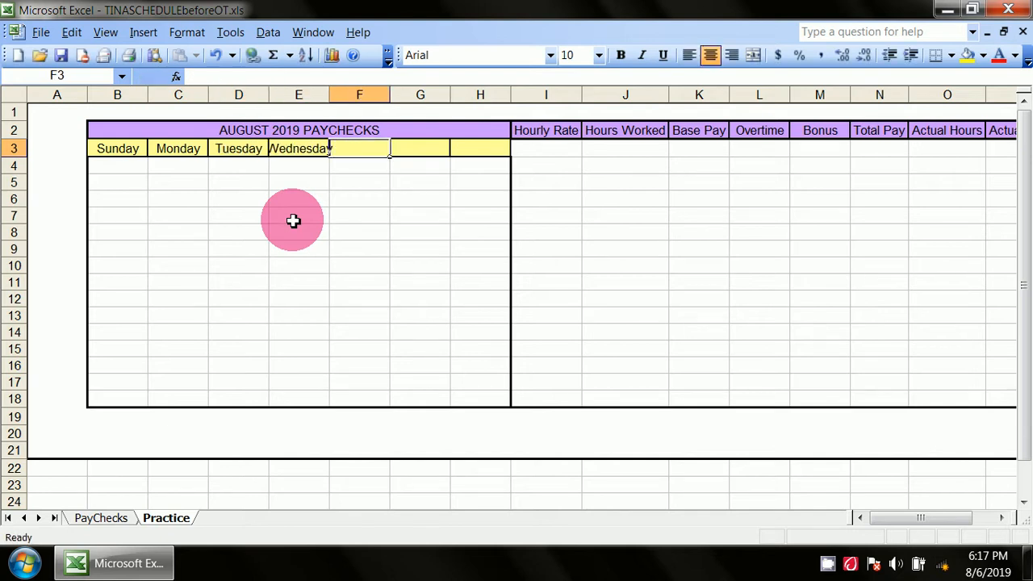
Step: Complete the weekday row by entering Thursday, Friday and Saturday in F3:H3
{"action": "type", "text": "Thu"}
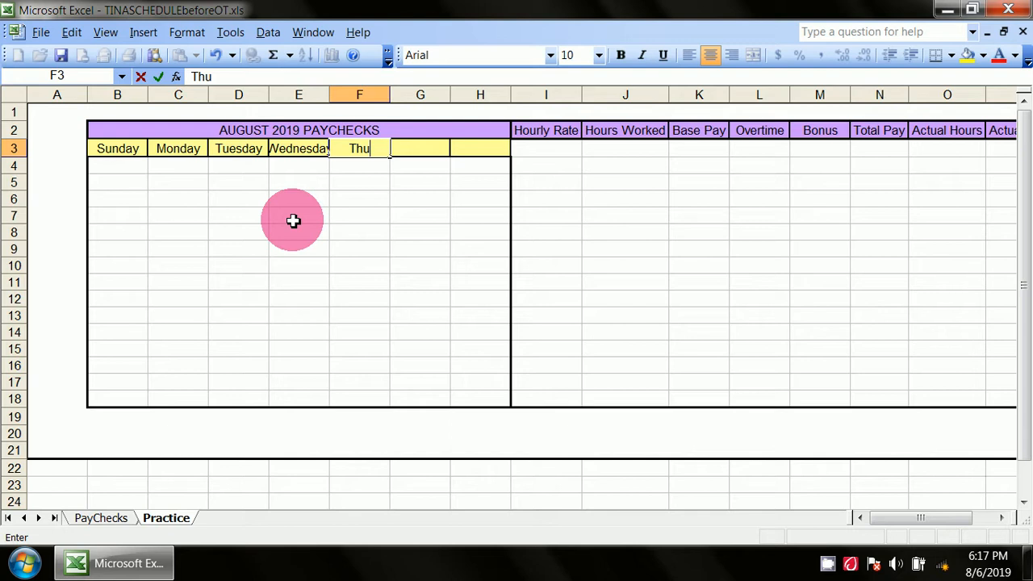
{"action": "type", "text": "rsday"}
{"action": "key", "text": "Tab"}
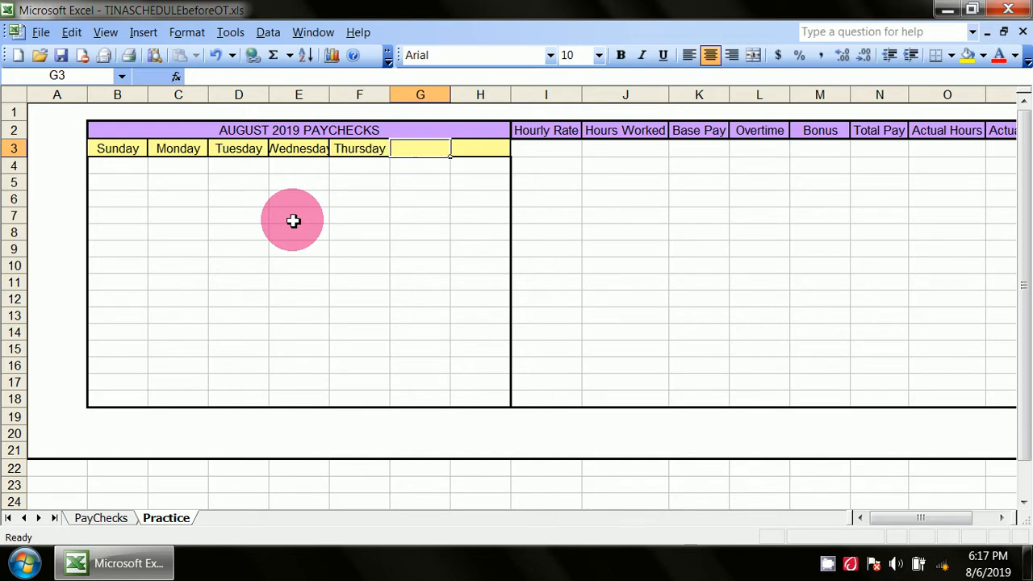
{"action": "type", "text": "Friday"}
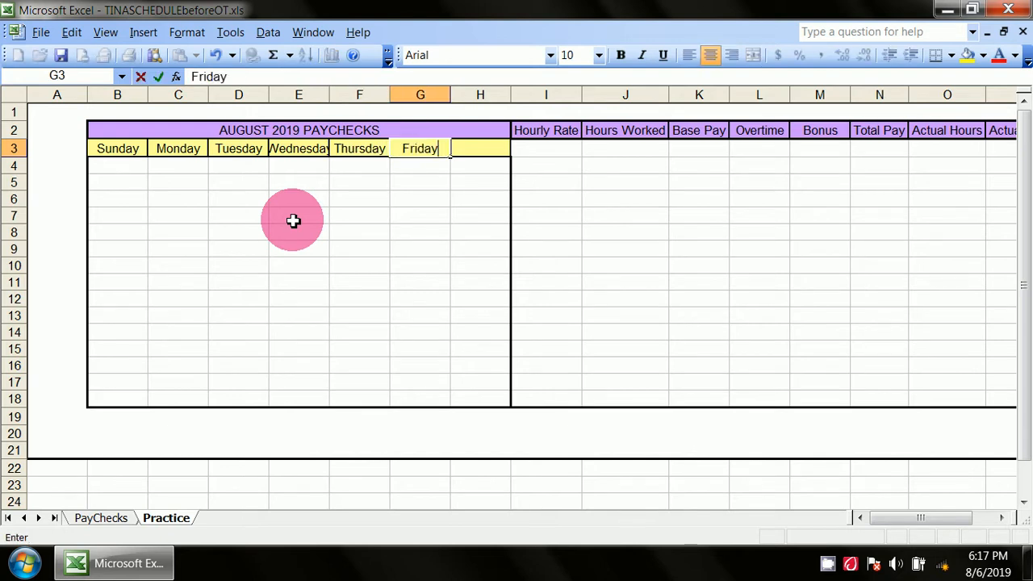
{"action": "key", "text": "Tab"}
{"action": "type", "text": "Sastu"}
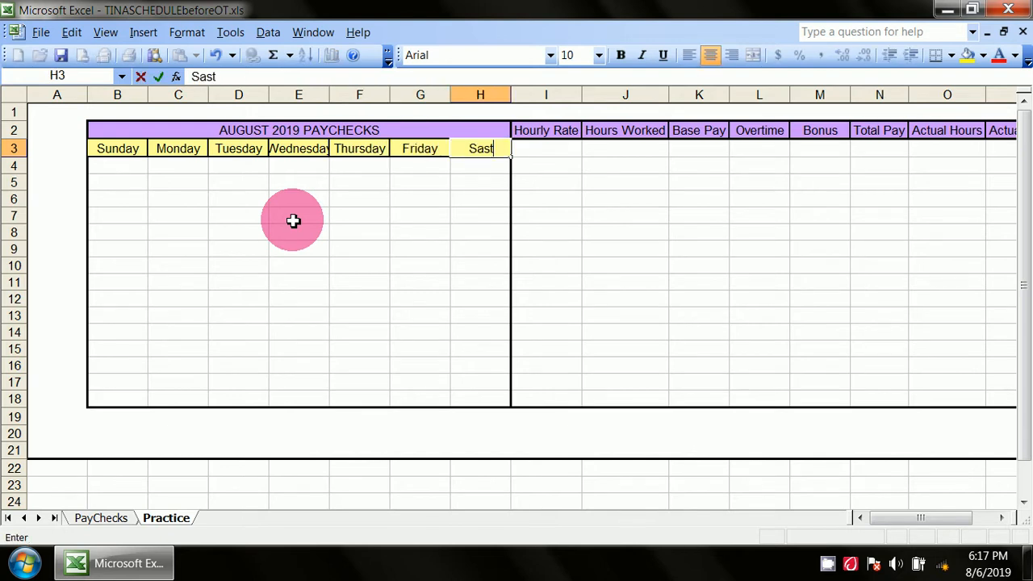
{"action": "key", "text": "BackSpace"}
{"action": "key", "text": "BackSpace"}
{"action": "key", "text": "BackSpace"}
{"action": "type", "text": "turday"}
{"action": "left_click", "coordinate": [293, 220]}
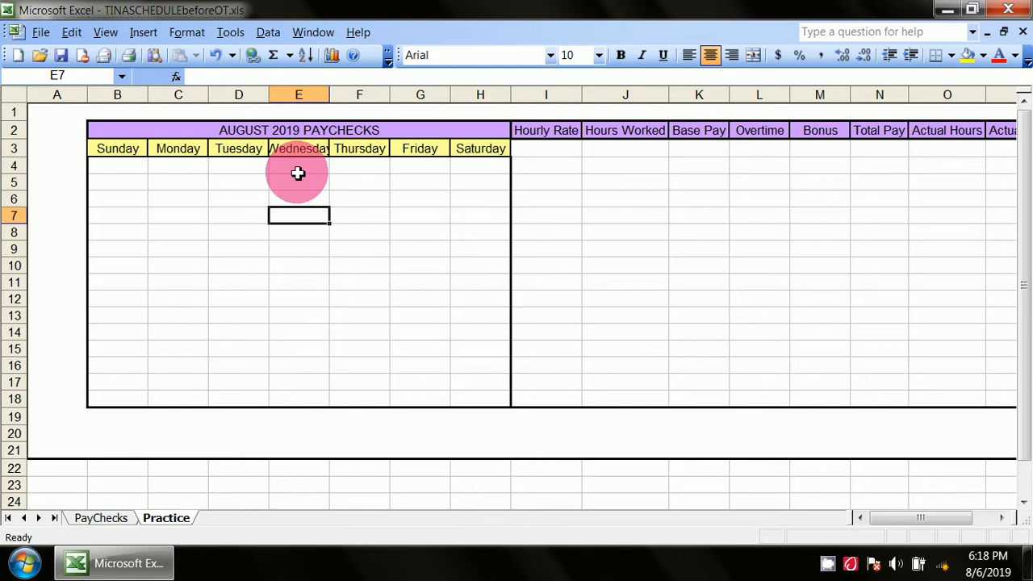
Step: Check the date row on the PayChecks sheet and choose light lavender cell shading for B4:H4 on the Practice sheet
{"action": "left_click", "coordinate": [123, 518]}
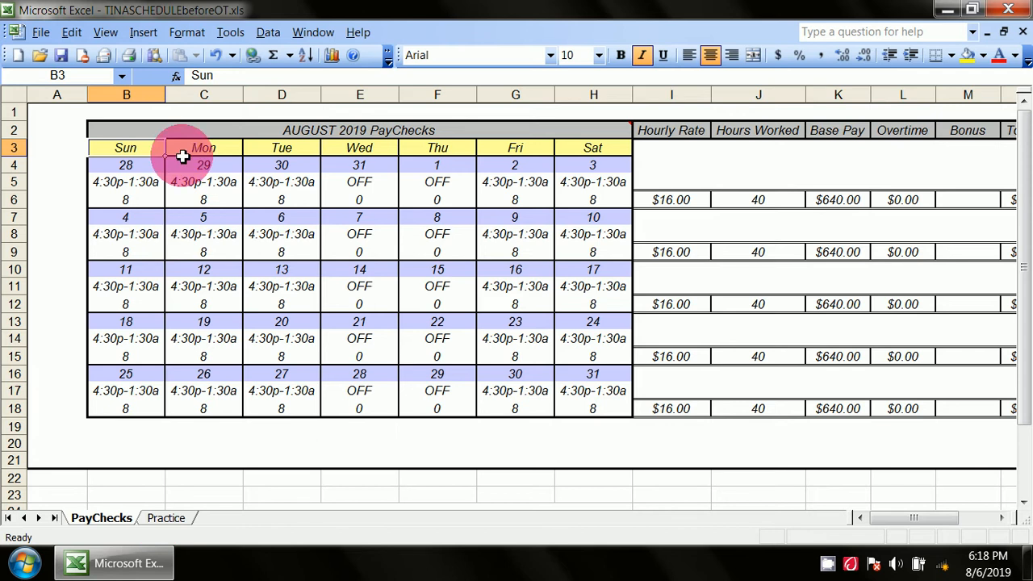
{"action": "left_click", "coordinate": [165, 519]}
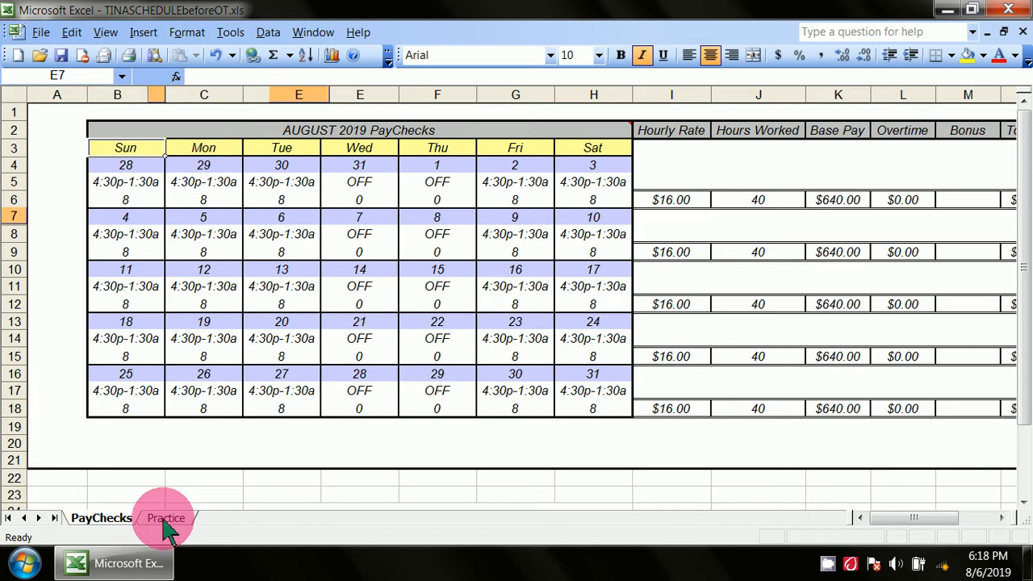
{"action": "left_click_drag", "start_coordinate": [132, 156], "coordinate": [484, 168]}
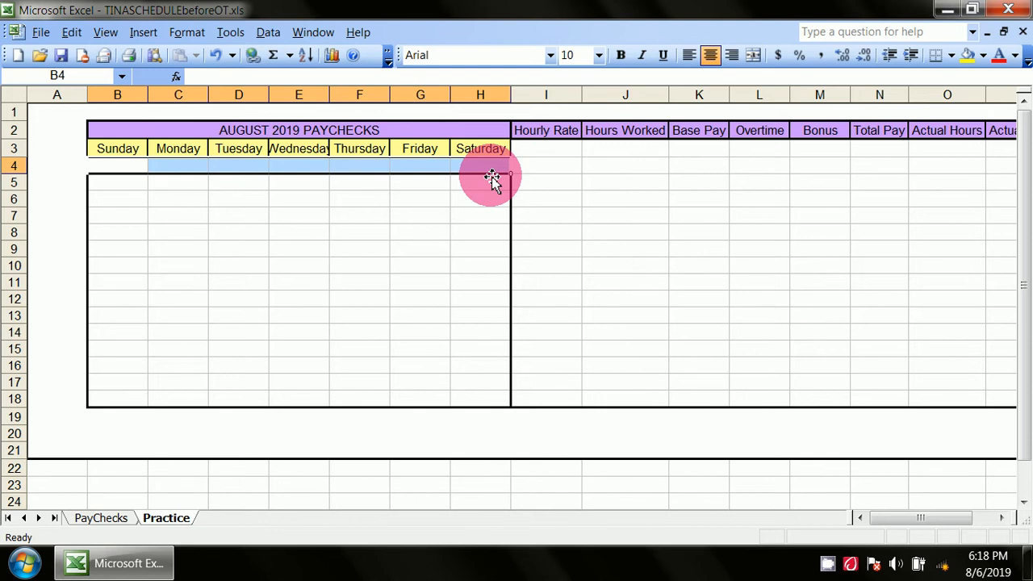
{"action": "right_click", "coordinate": [485, 169]}
{"action": "left_click", "coordinate": [578, 349]}
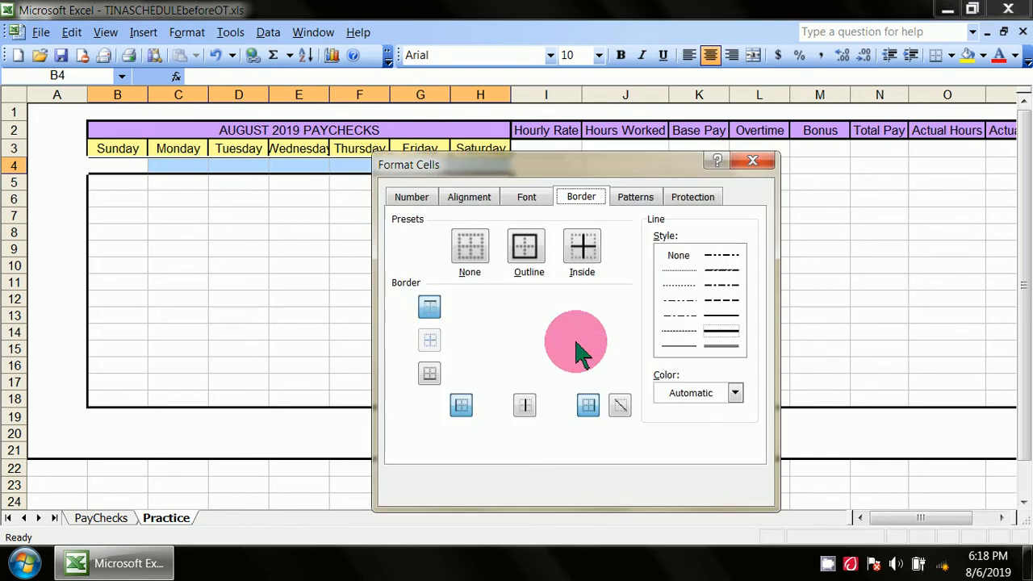
{"action": "left_click", "coordinate": [645, 200]}
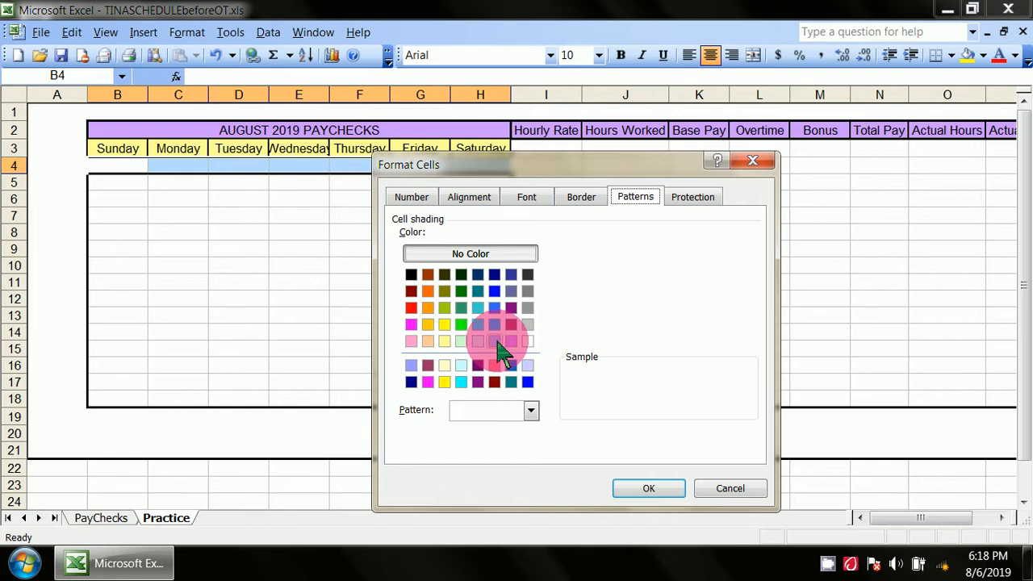
{"action": "left_click", "coordinate": [527, 367]}
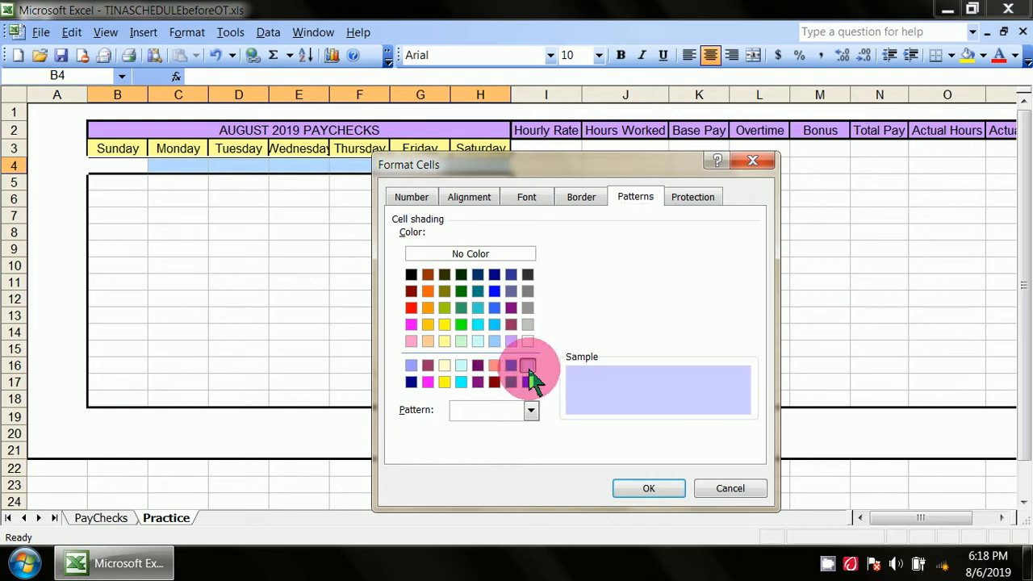
Step: Give the date row B4:H4 medium solid outline and inside borders and apply the cell formatting
{"action": "left_click", "coordinate": [581, 199]}
{"action": "left_click", "coordinate": [582, 252]}
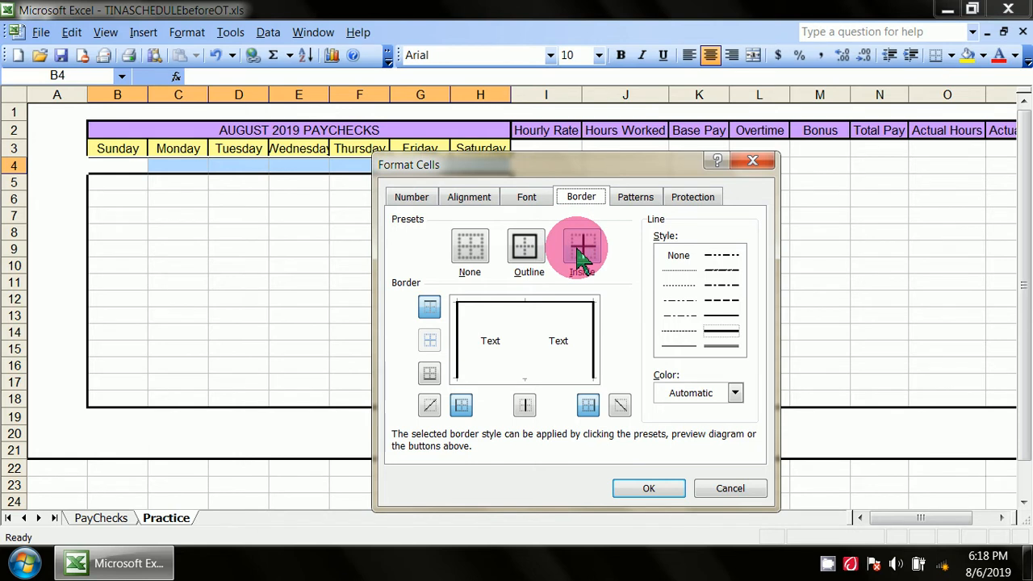
{"action": "left_click", "coordinate": [706, 315]}
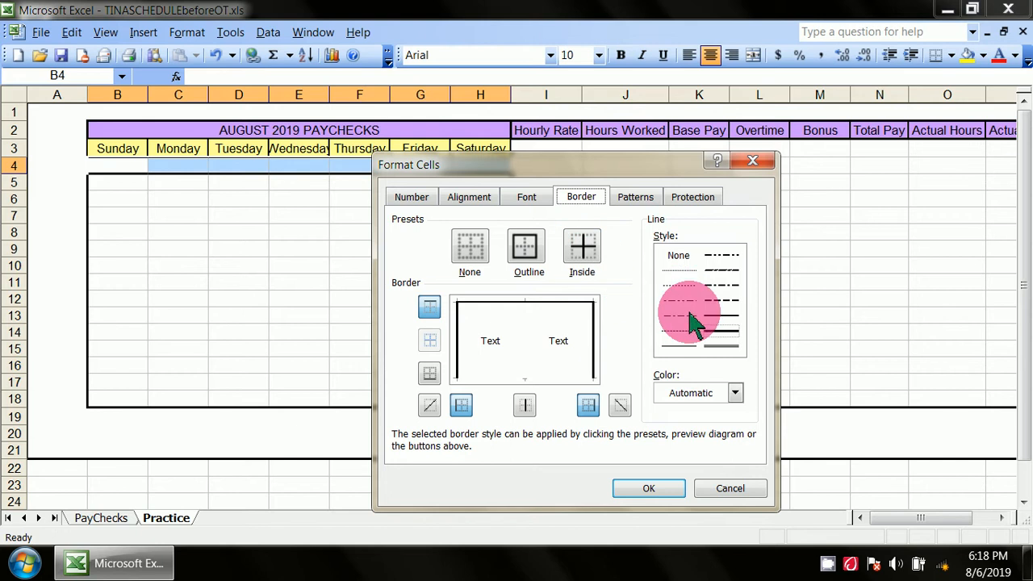
{"action": "left_click", "coordinate": [528, 260]}
{"action": "left_click", "coordinate": [582, 252]}
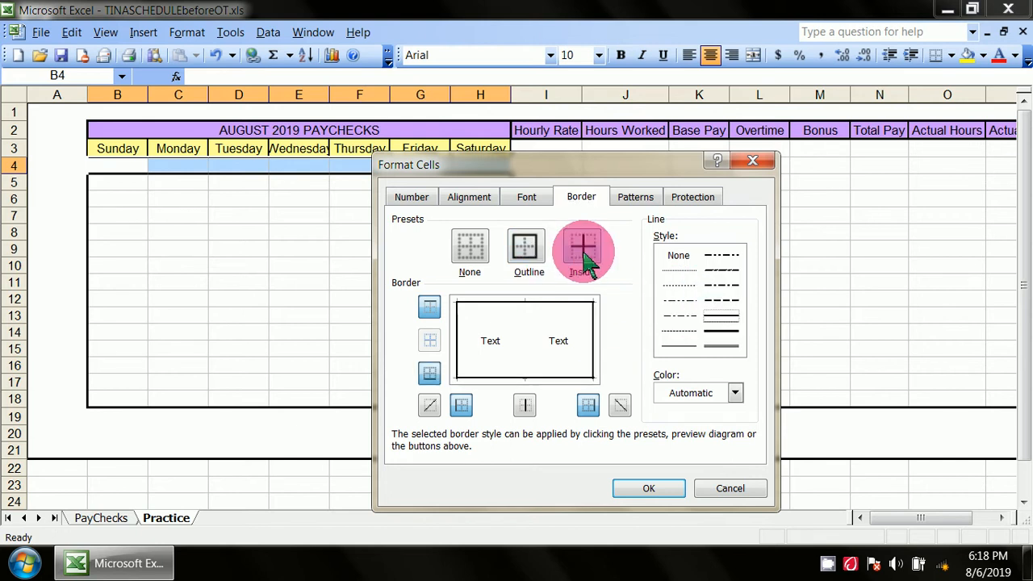
{"action": "left_click", "coordinate": [656, 489]}
{"action": "left_click", "coordinate": [391, 356]}
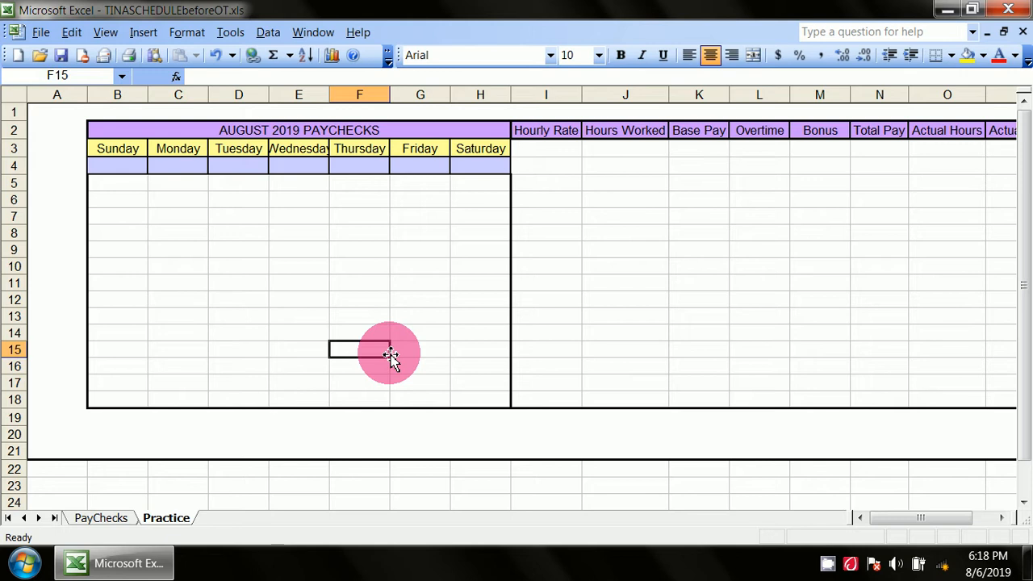
Step: Look up the first calendar dates on PayChecks and enter 28, 28 and 3 in B5:D5 on the Practice sheet
{"action": "left_click", "coordinate": [101, 518]}
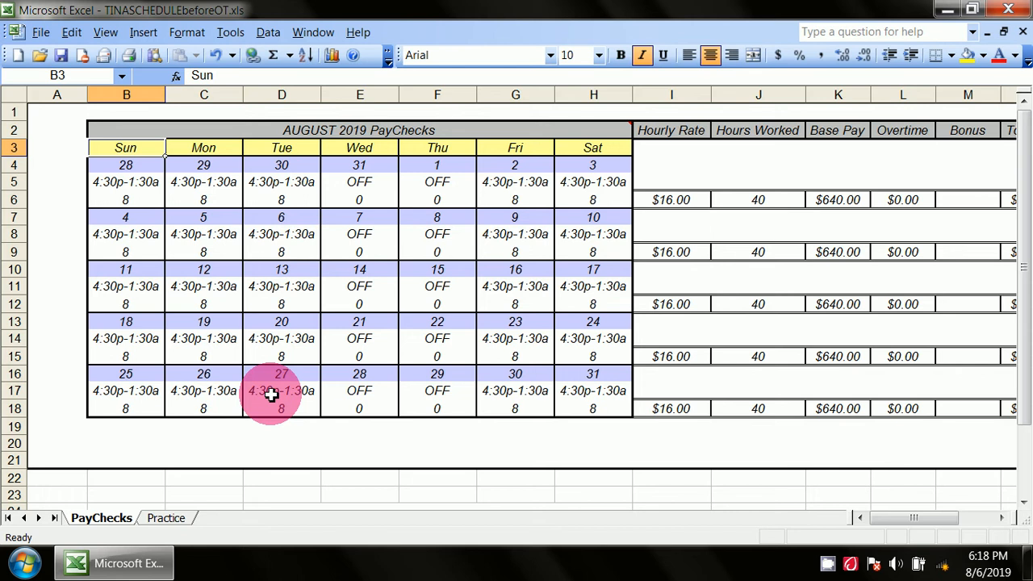
{"action": "left_click", "coordinate": [145, 520]}
{"action": "left_click", "coordinate": [130, 185]}
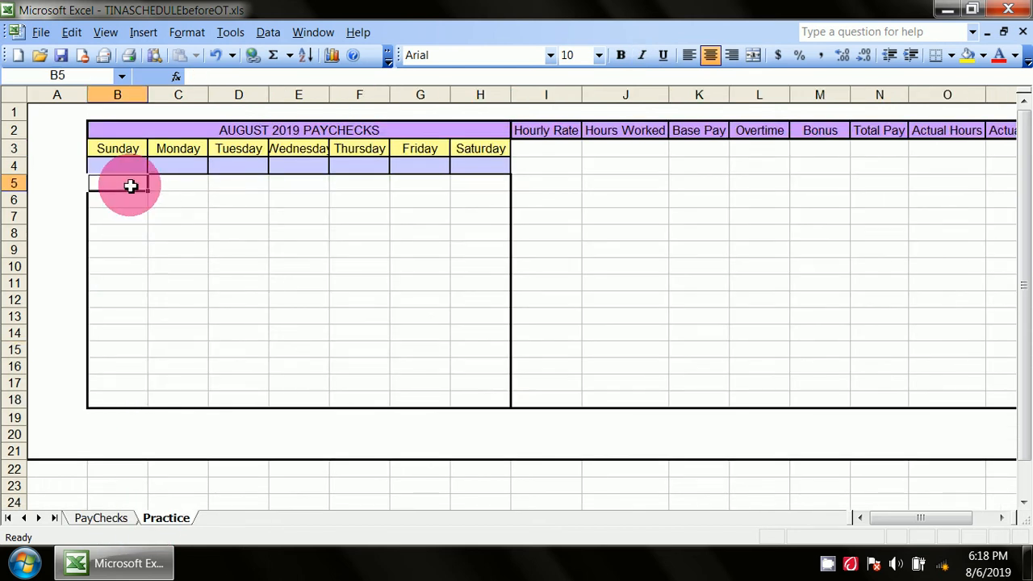
{"action": "type", "text": "28"}
{"action": "left_click", "coordinate": [186, 187]}
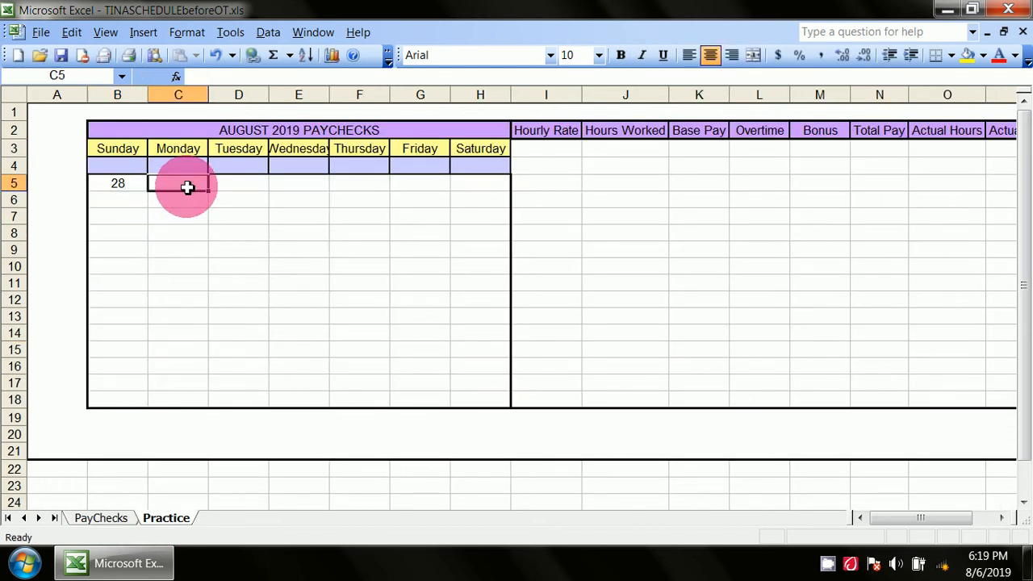
{"action": "type", "text": "28"}
{"action": "left_click", "coordinate": [244, 185]}
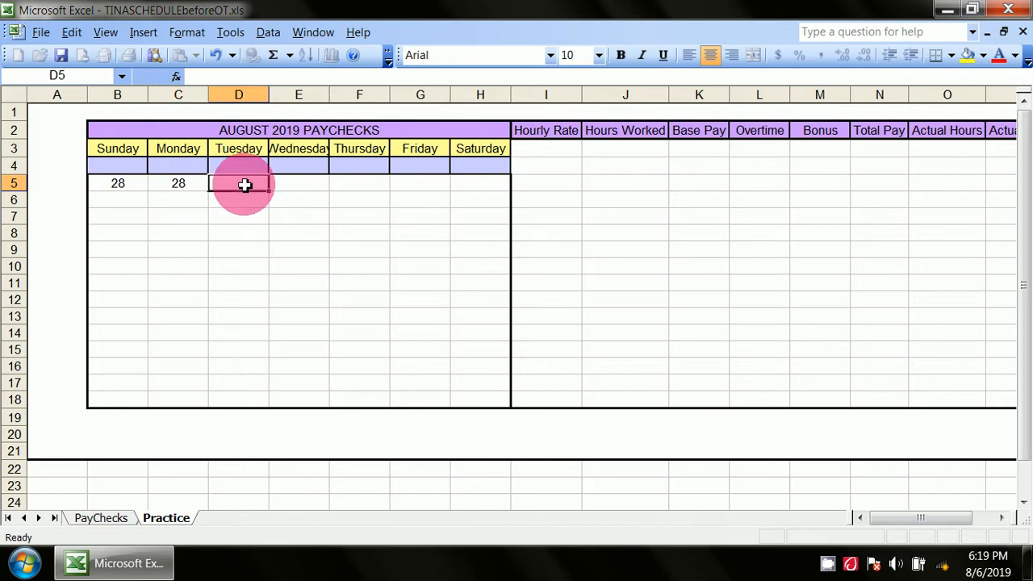
{"action": "type", "text": "3"}
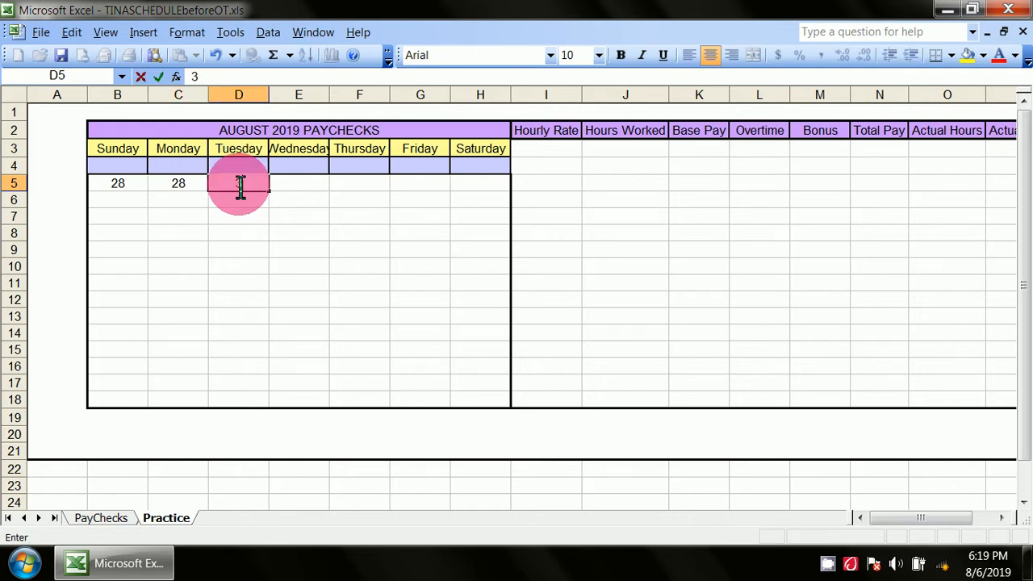
Step: Enter the dates 28, 29, 30 and 31 in B4:E4 under Sunday through Wednesday
{"action": "left_click", "coordinate": [132, 168]}
{"action": "type", "text": "28"}
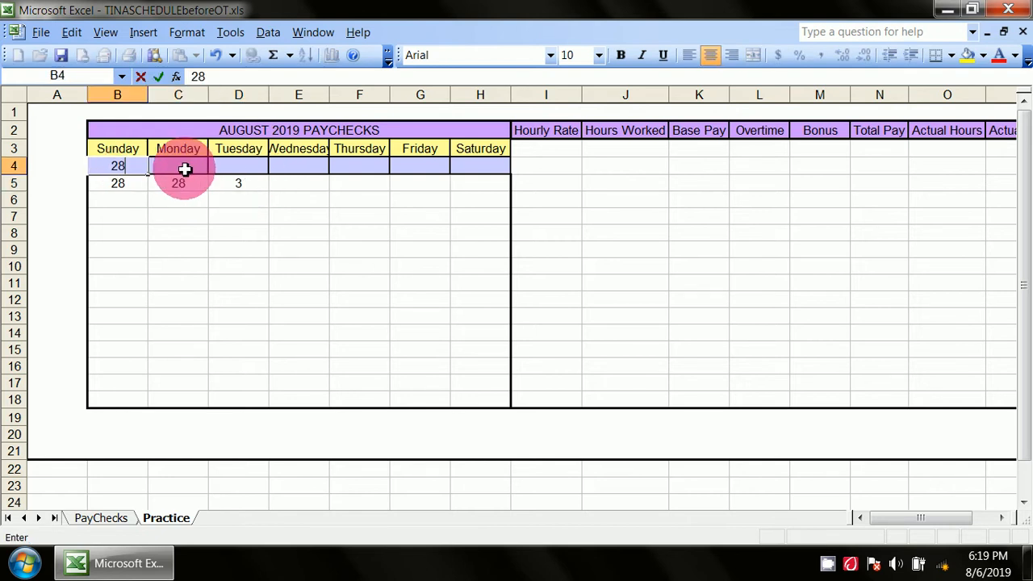
{"action": "left_click", "coordinate": [185, 169]}
{"action": "type", "text": "29"}
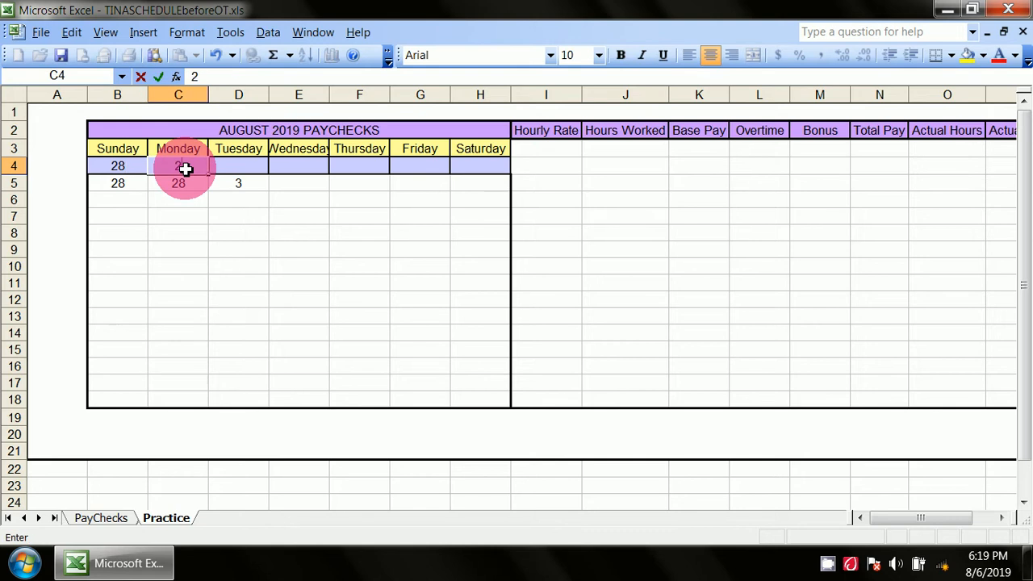
{"action": "left_click", "coordinate": [257, 171]}
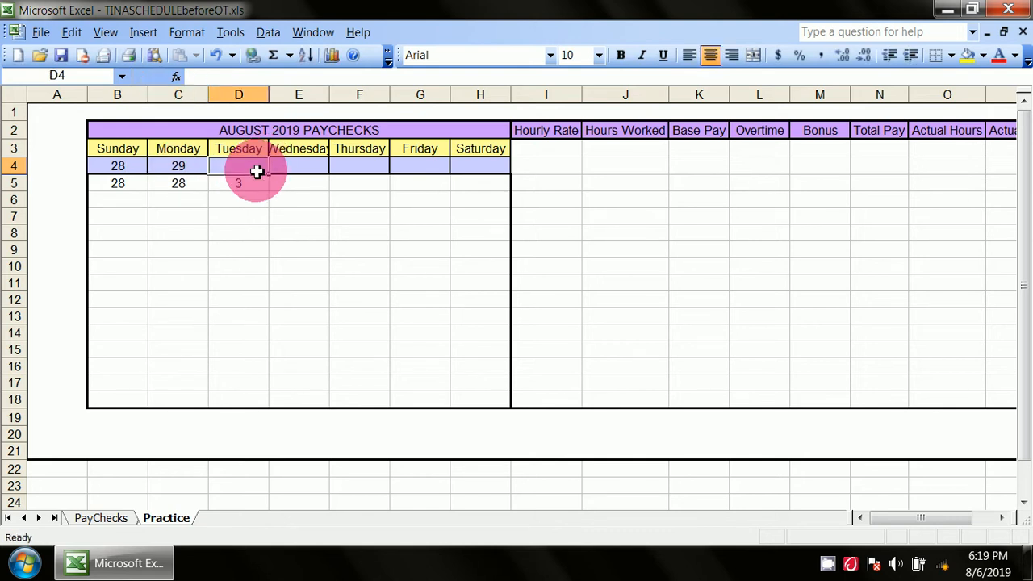
{"action": "type", "text": "30"}
{"action": "left_click", "coordinate": [279, 167]}
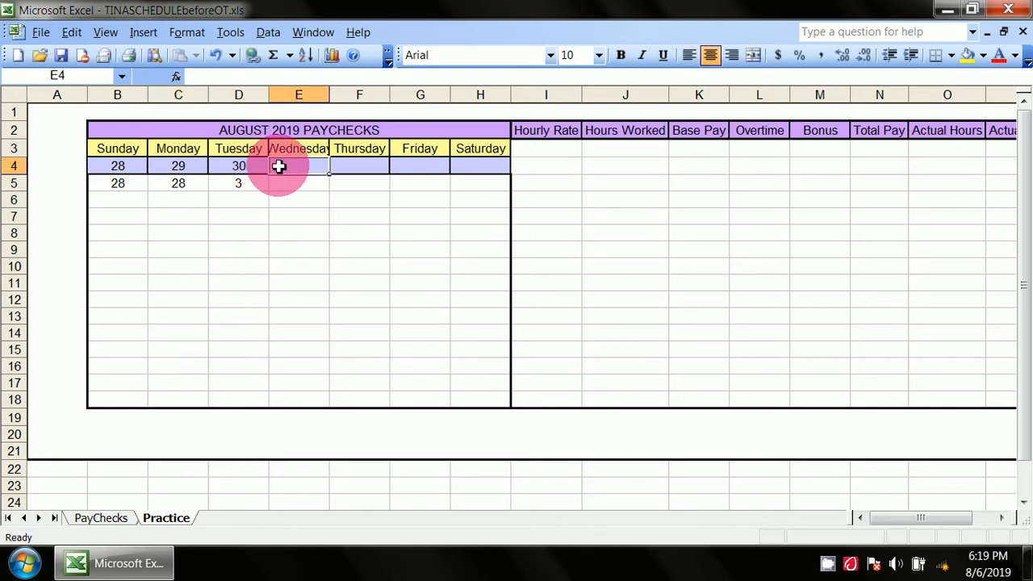
{"action": "type", "text": "31"}
Step: Complete the date row by entering 1, 2 and 3 in F4:H4 under Thursday, Friday and Saturday
{"action": "left_click", "coordinate": [355, 174]}
{"action": "type", "text": "1"}
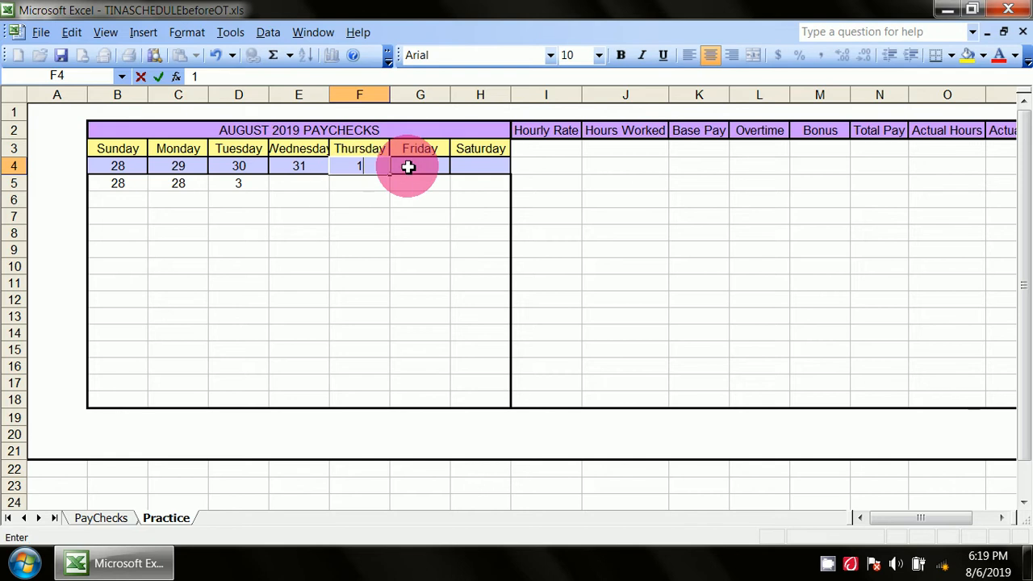
{"action": "left_click", "coordinate": [410, 170]}
{"action": "type", "text": "2"}
{"action": "left_click", "coordinate": [473, 173]}
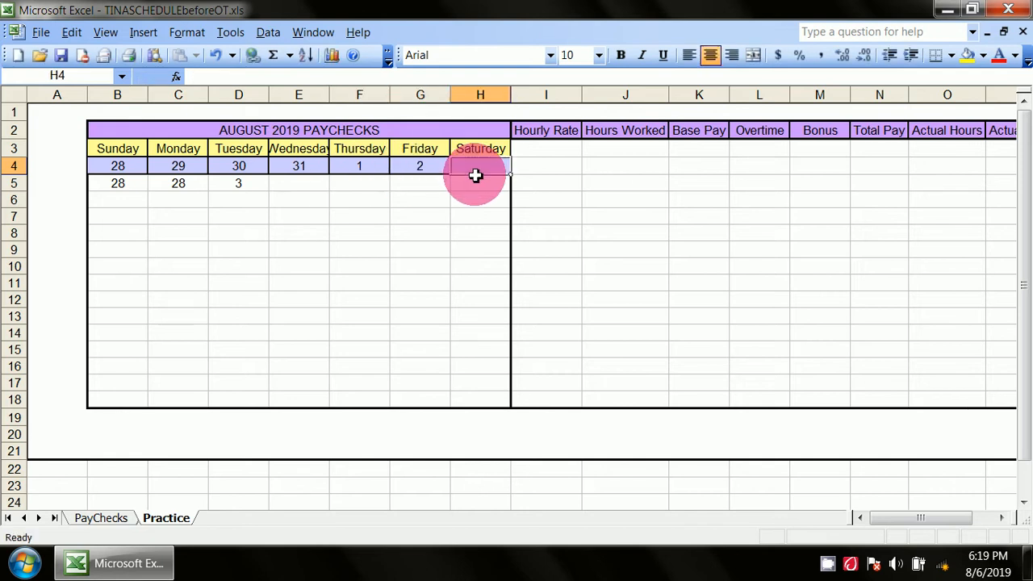
{"action": "type", "text": "3"}
Step: Clear the misplaced date entries from B5:D5 below the date row
{"action": "left_click_drag", "start_coordinate": [251, 187], "coordinate": [120, 189]}
{"action": "key", "text": "BackSpace"}
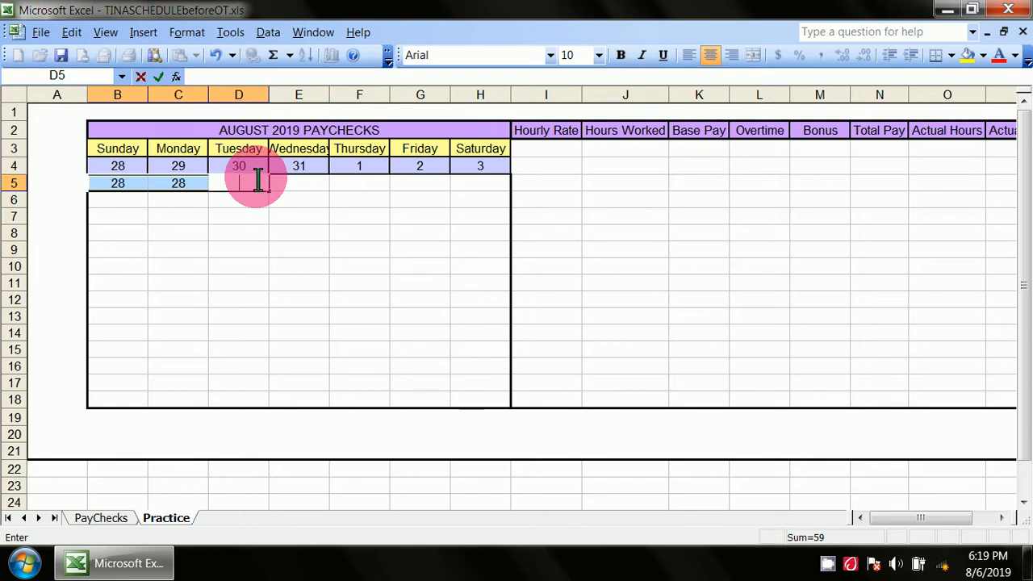
{"action": "left_click", "coordinate": [277, 197]}
{"action": "left_click_drag", "start_coordinate": [252, 186], "coordinate": [115, 184]}
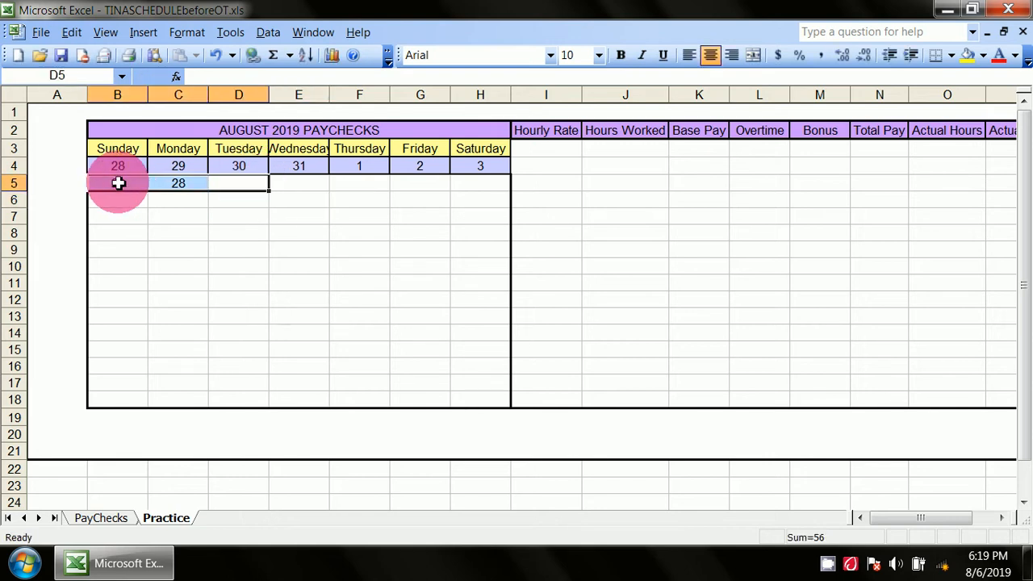
{"action": "key", "text": "Delete"}
{"action": "left_click", "coordinate": [193, 252]}
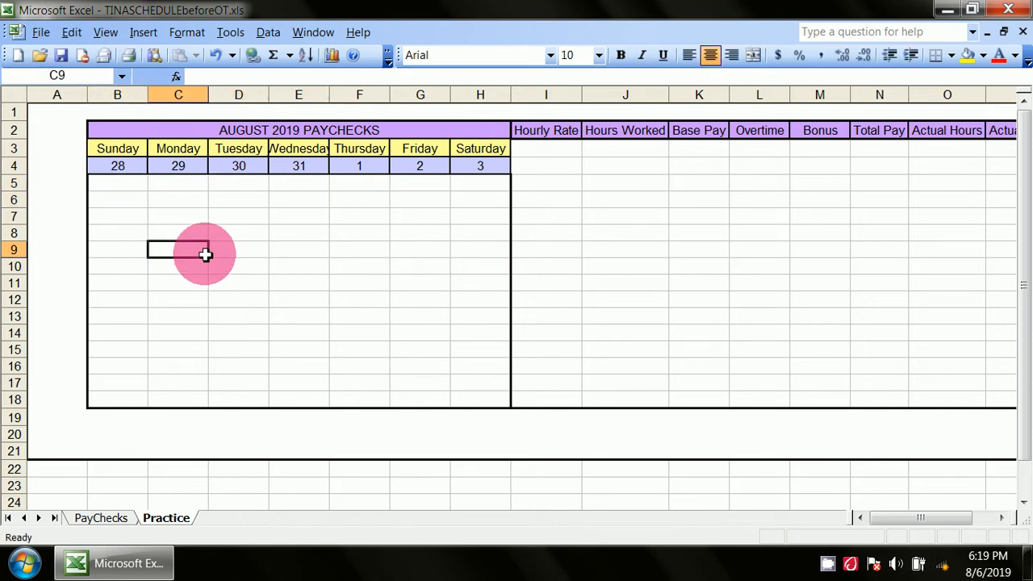
Step: Check the shift row on the PayChecks sheet and enter the shift 12:45-12:45 in B5 on the Practice sheet
{"action": "left_click", "coordinate": [101, 517]}
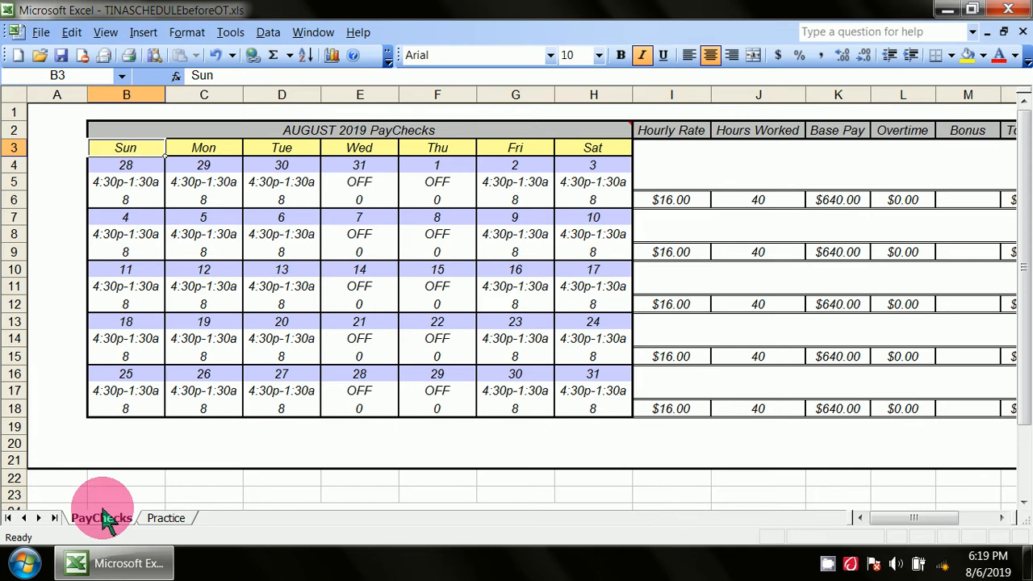
{"action": "left_click", "coordinate": [109, 185]}
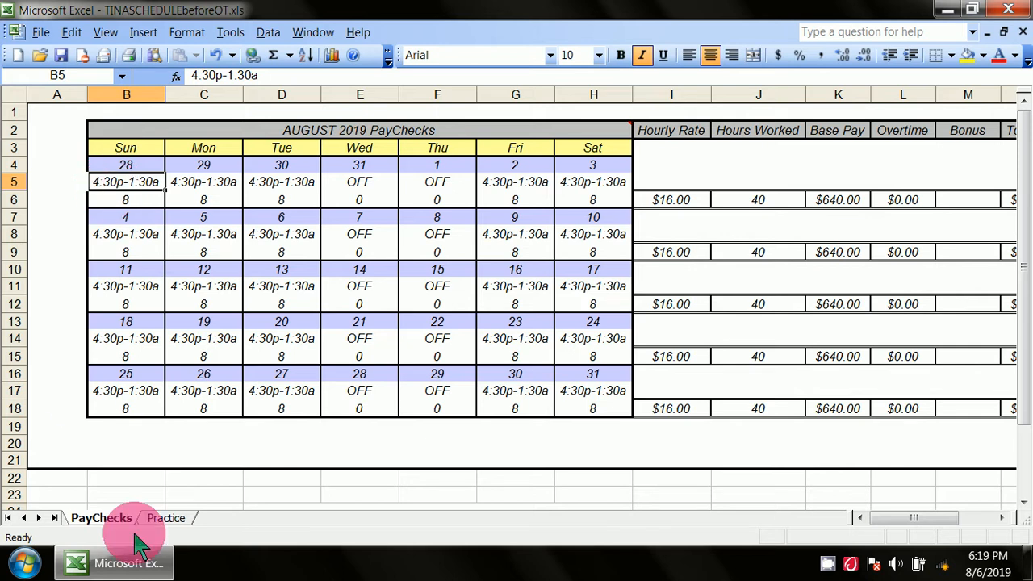
{"action": "left_click", "coordinate": [155, 521]}
{"action": "left_click", "coordinate": [132, 183]}
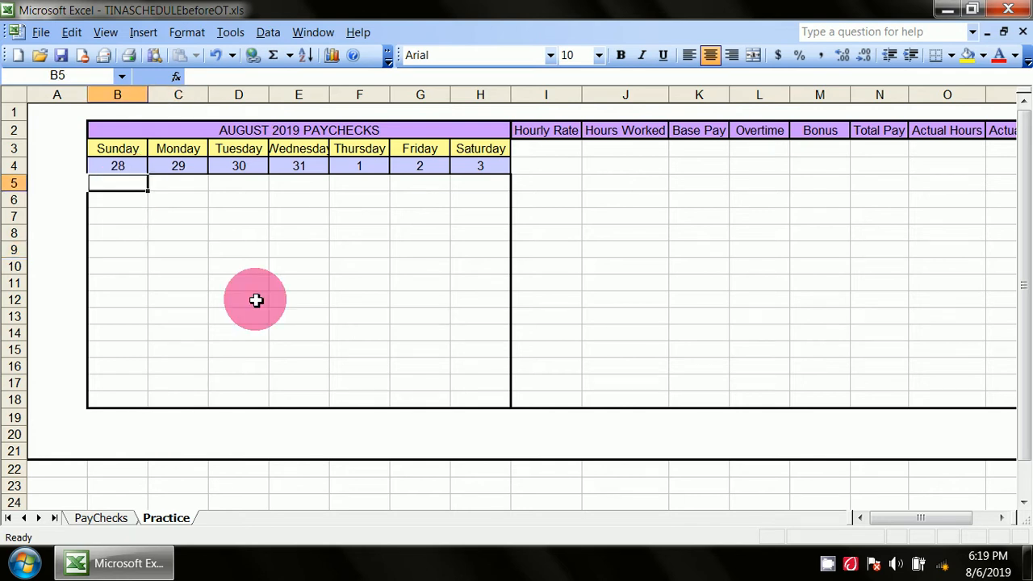
{"action": "type", "text": "12:"}
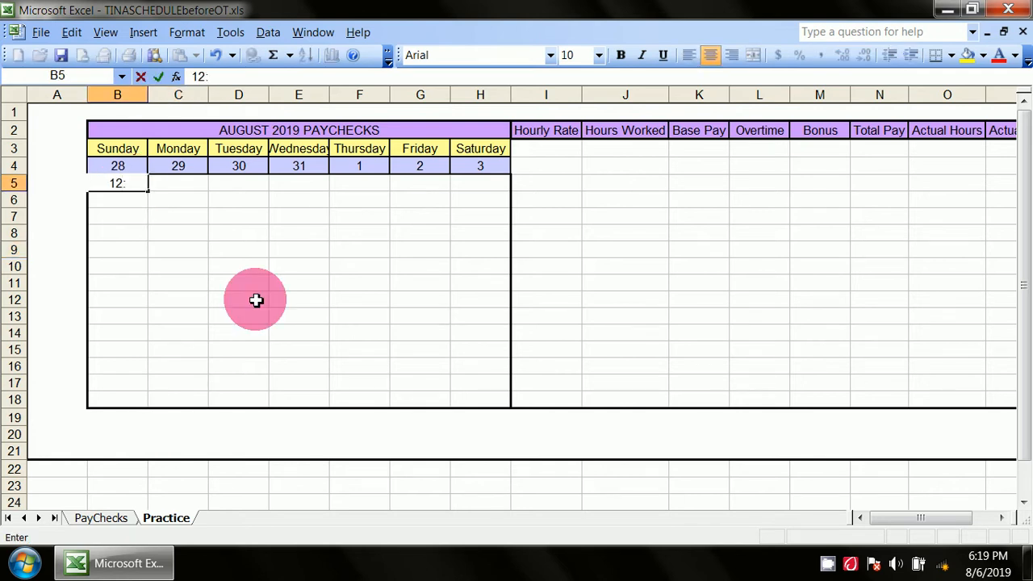
{"action": "type", "text": "45-12"}
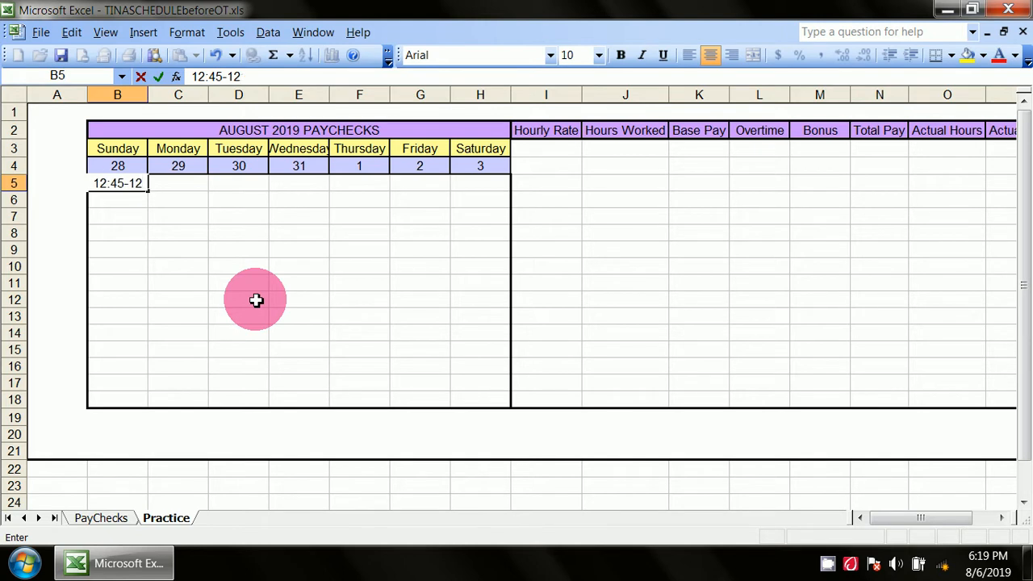
{"action": "type", "text": ":45"}
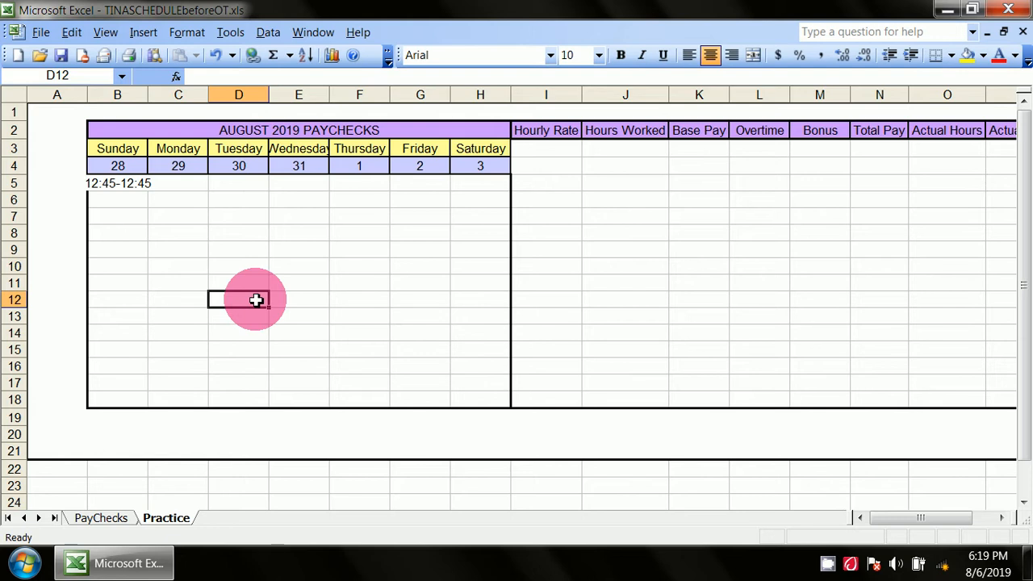
Step: Add pm after the start time and am after the end time of the Sunday shift in B5
{"action": "double_click", "coordinate": [118, 185]}
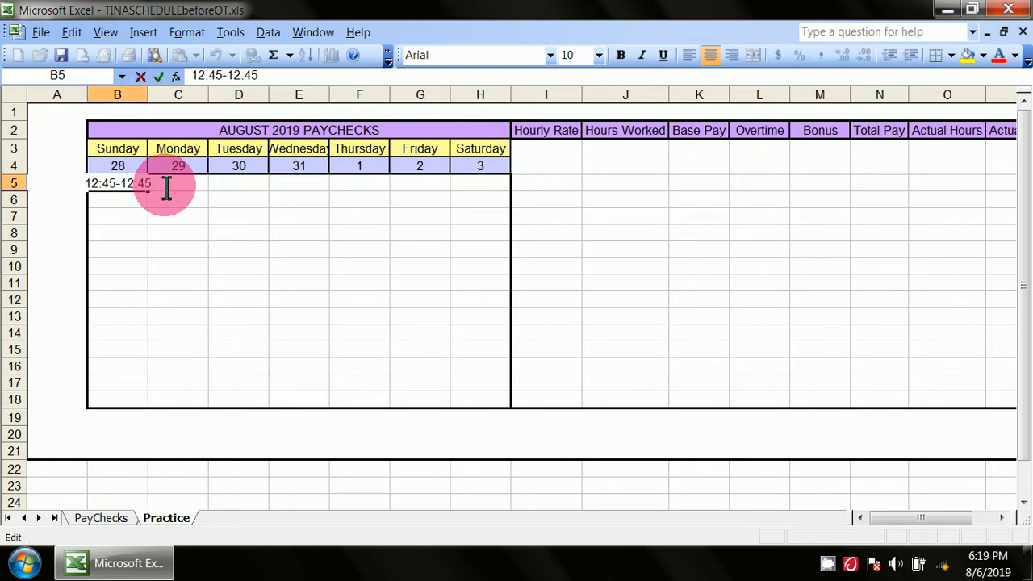
{"action": "type", "text": "pm"}
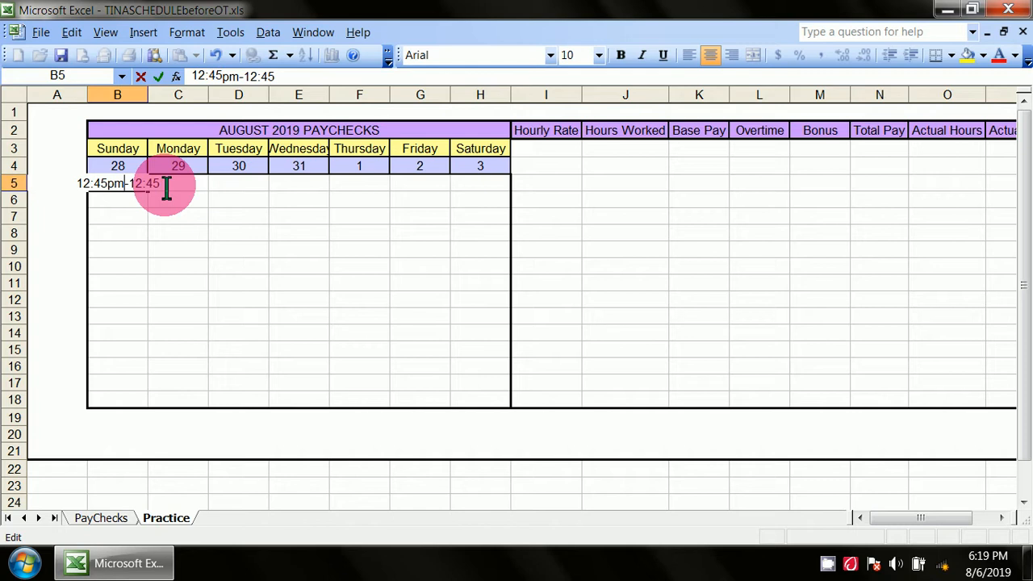
{"action": "left_click", "coordinate": [275, 78]}
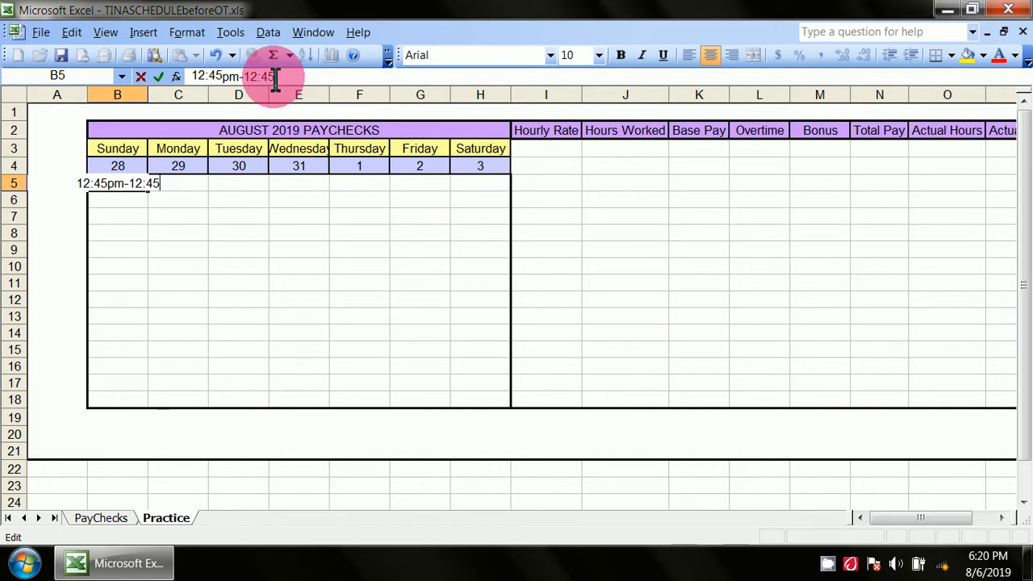
{"action": "type", "text": "am"}
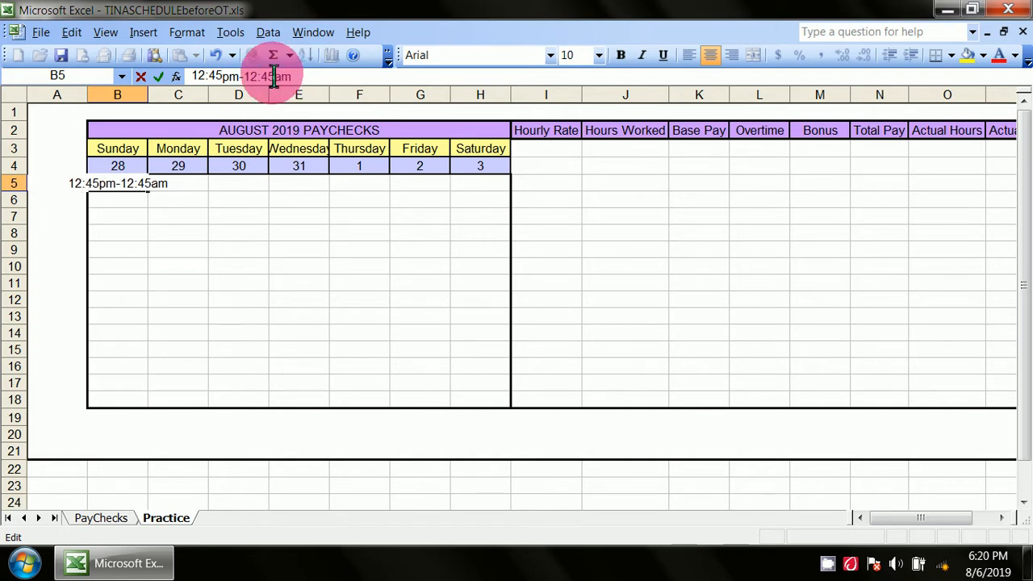
Step: Capitalize the time suffixes in B5 so that the shift reads 12:45PM-12:45AM
{"action": "left_click_drag", "start_coordinate": [221, 78], "coordinate": [239, 77]}
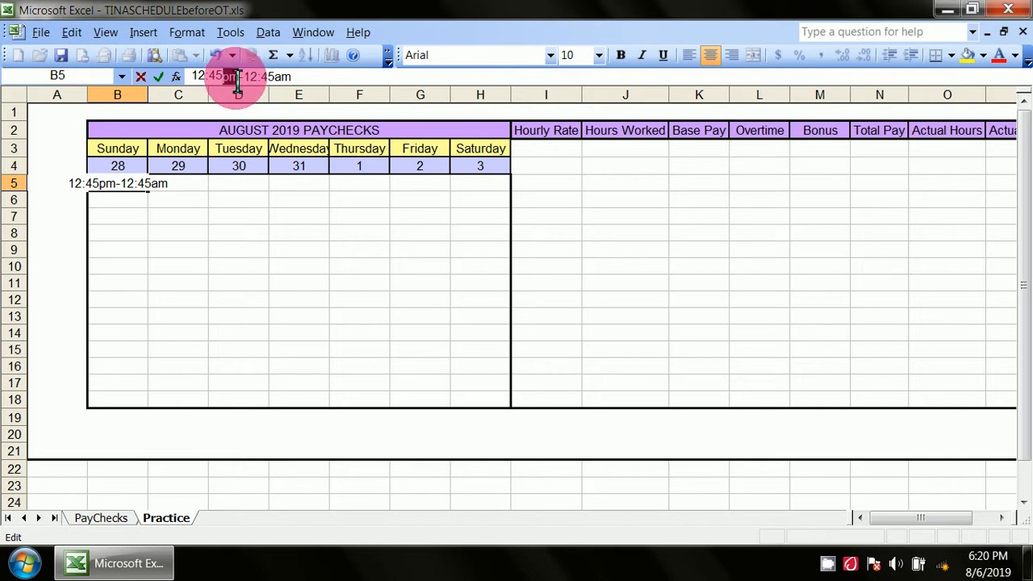
{"action": "key", "text": "Caps_Lock"}
{"action": "type", "text": "PM"}
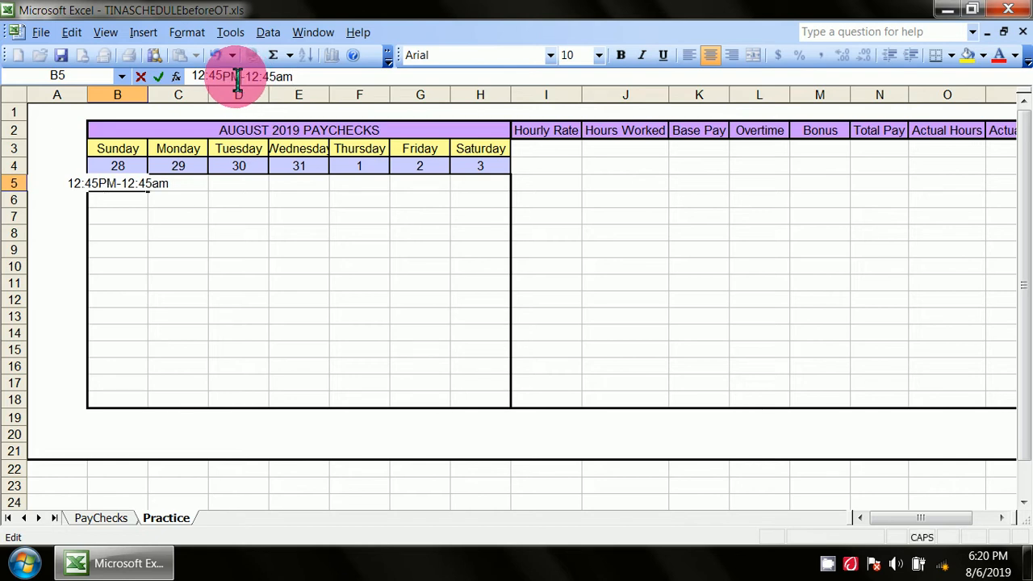
{"action": "left_click_drag", "start_coordinate": [300, 80], "coordinate": [280, 84]}
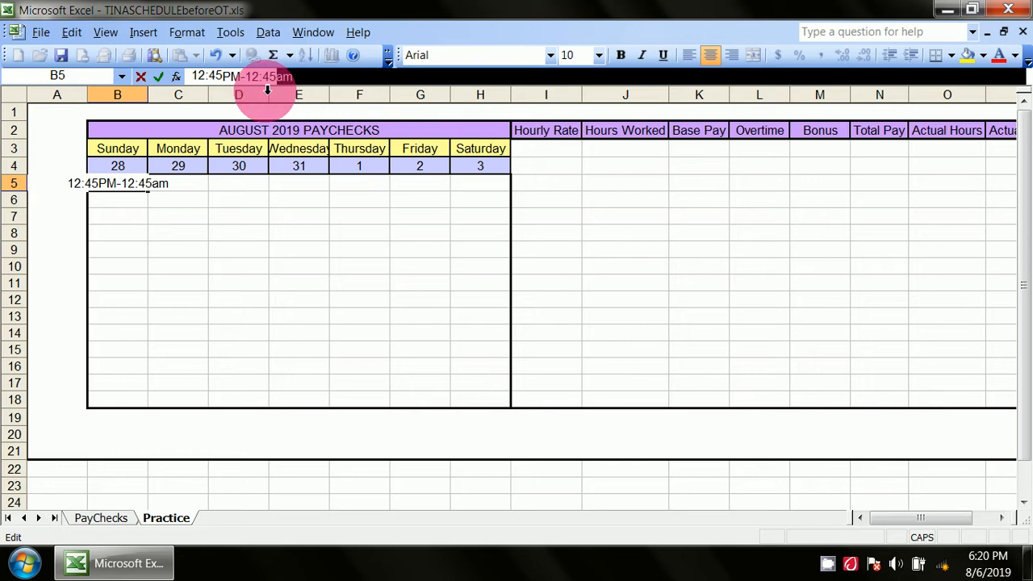
{"action": "type", "text": "pm"}
{"action": "key", "text": "BackSpace"}
{"action": "key", "text": "BackSpace"}
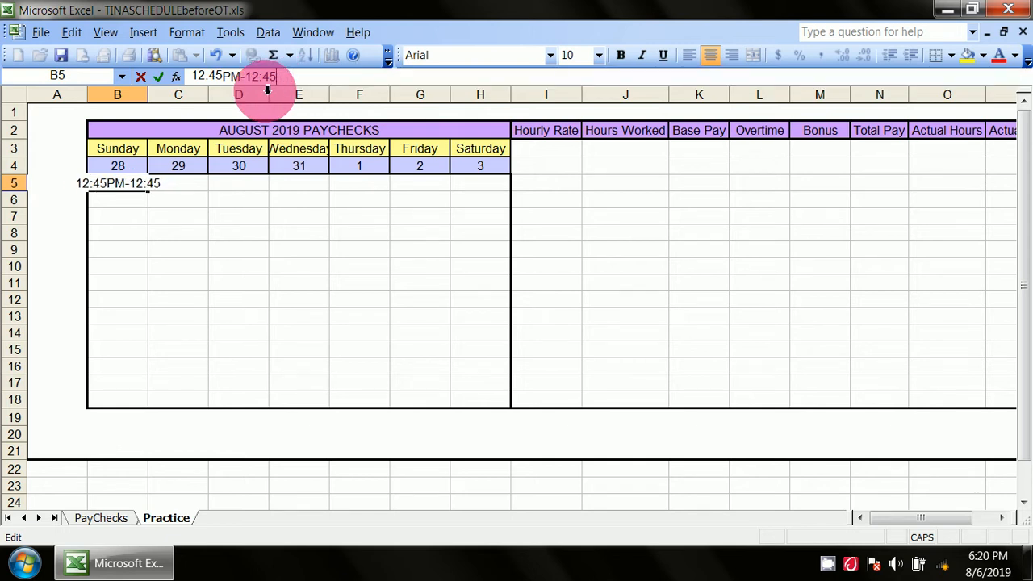
{"action": "type", "text": "AM"}
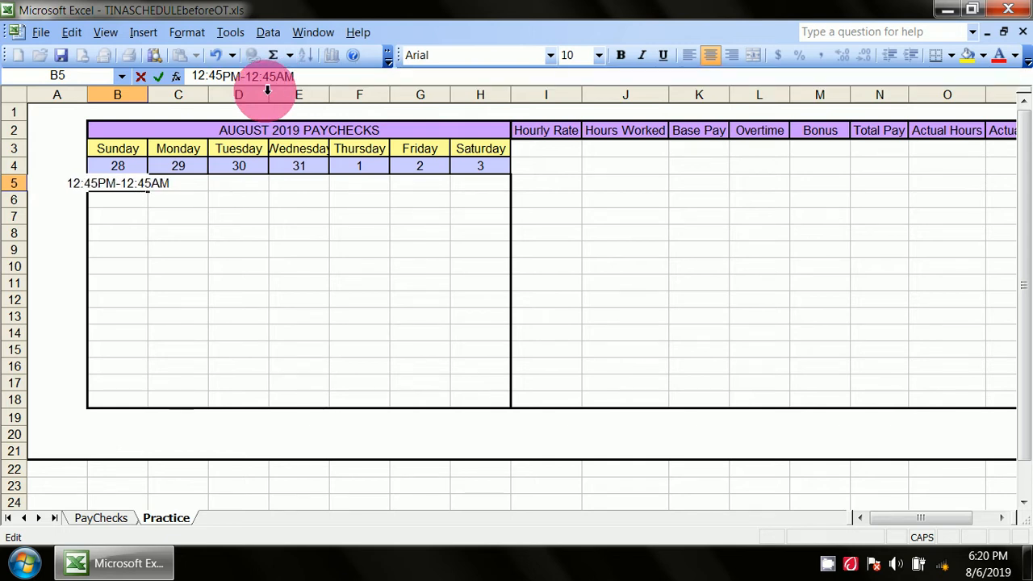
{"action": "left_click", "coordinate": [221, 301]}
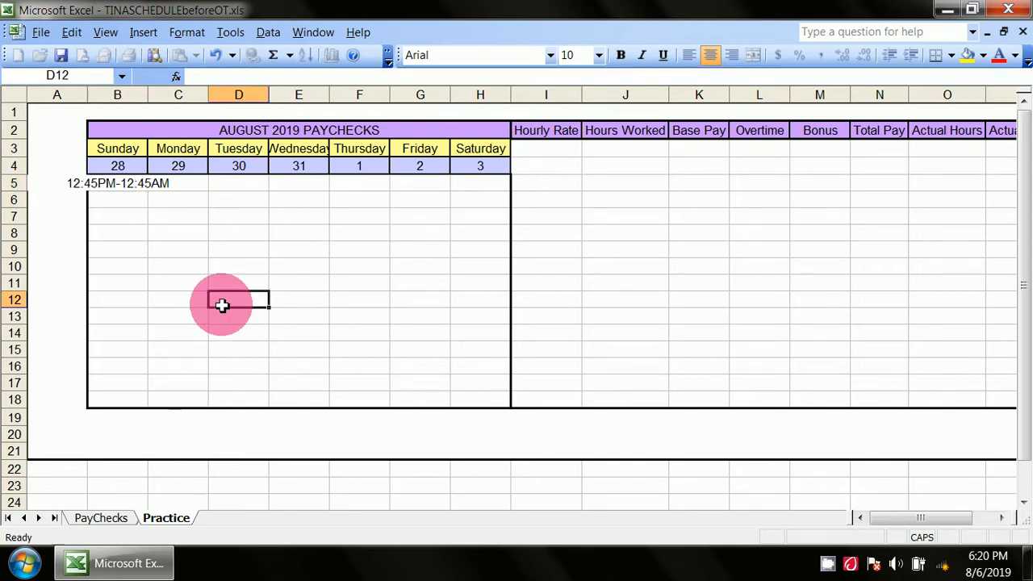
Step: Copy the Sunday shift from B5 into C5:E5 for Monday, Tuesday and Wednesday
{"action": "left_click", "coordinate": [105, 188]}
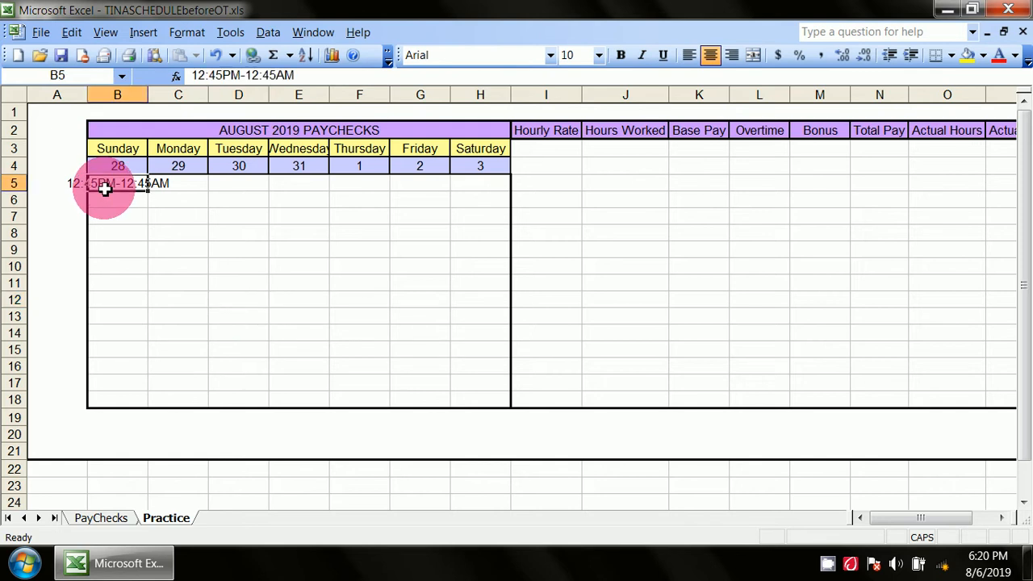
{"action": "key", "text": "ctrl+c"}
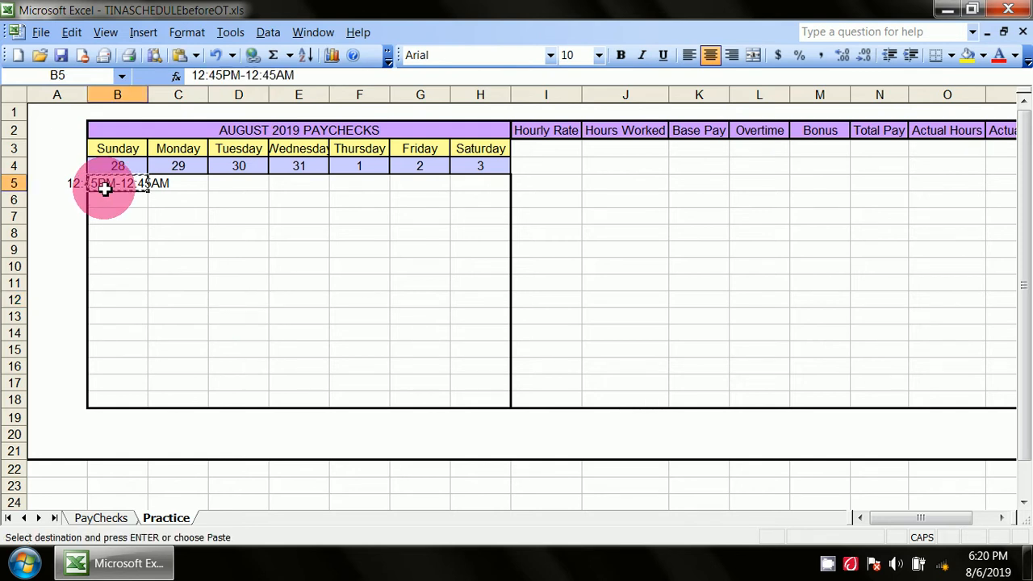
{"action": "left_click", "coordinate": [184, 184]}
{"action": "key", "text": "ctrl+v"}
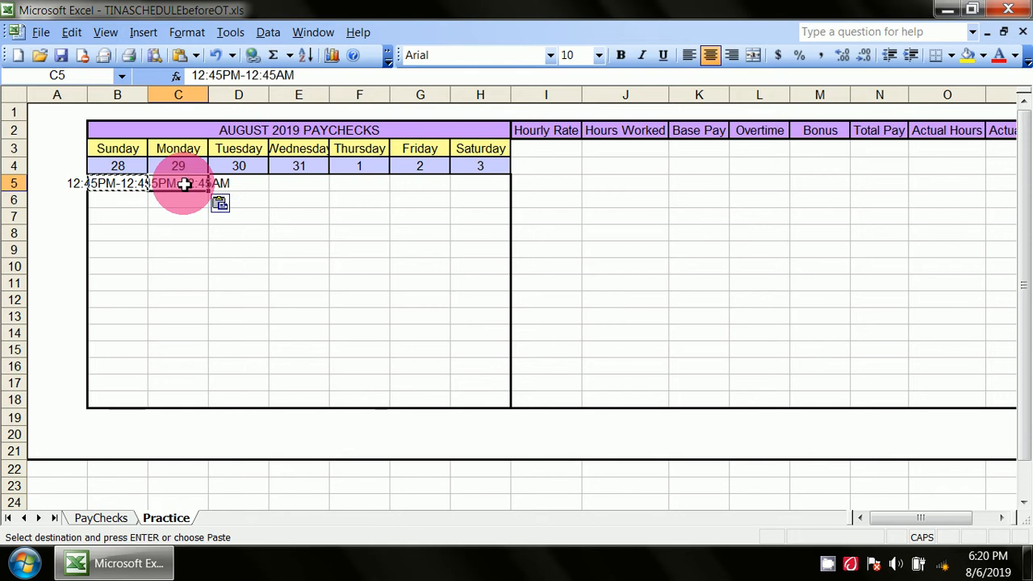
{"action": "left_click", "coordinate": [263, 184]}
{"action": "key", "text": "ctrl+v"}
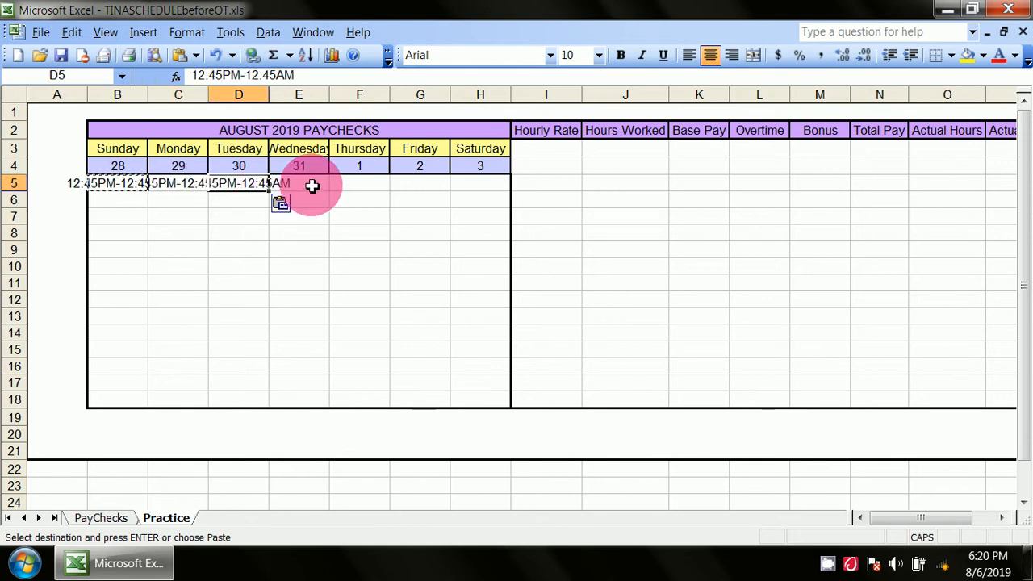
{"action": "left_click", "coordinate": [312, 184]}
{"action": "key", "text": "ctrl+v"}
Step: Paste the copied shift into F5:H5 for Thursday, Friday and Saturday
{"action": "left_click", "coordinate": [385, 184]}
{"action": "key", "text": "ctrl+v"}
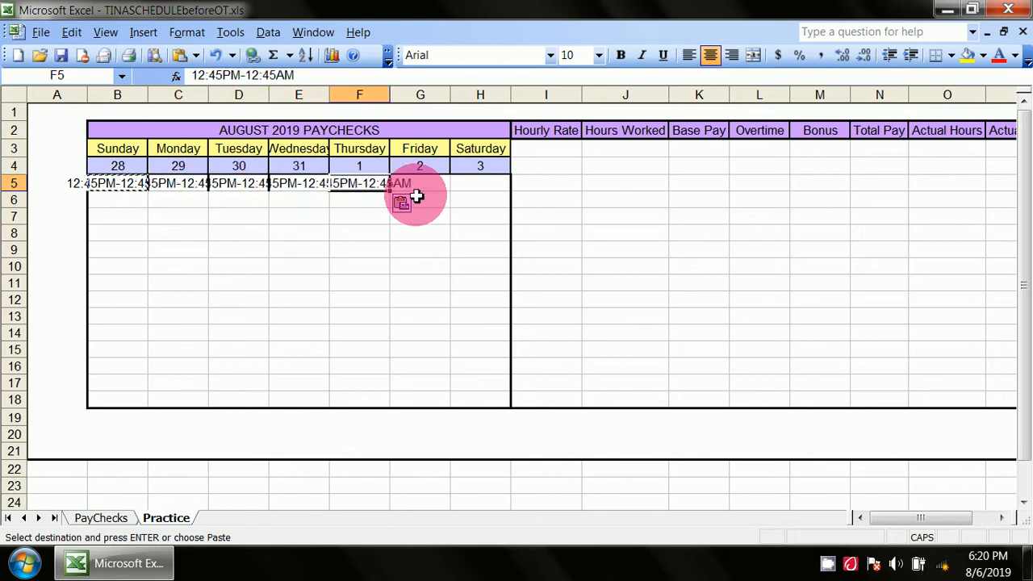
{"action": "left_click", "coordinate": [432, 187]}
{"action": "key", "text": "ctrl+v"}
{"action": "left_click", "coordinate": [491, 185]}
{"action": "key", "text": "ctrl+v"}
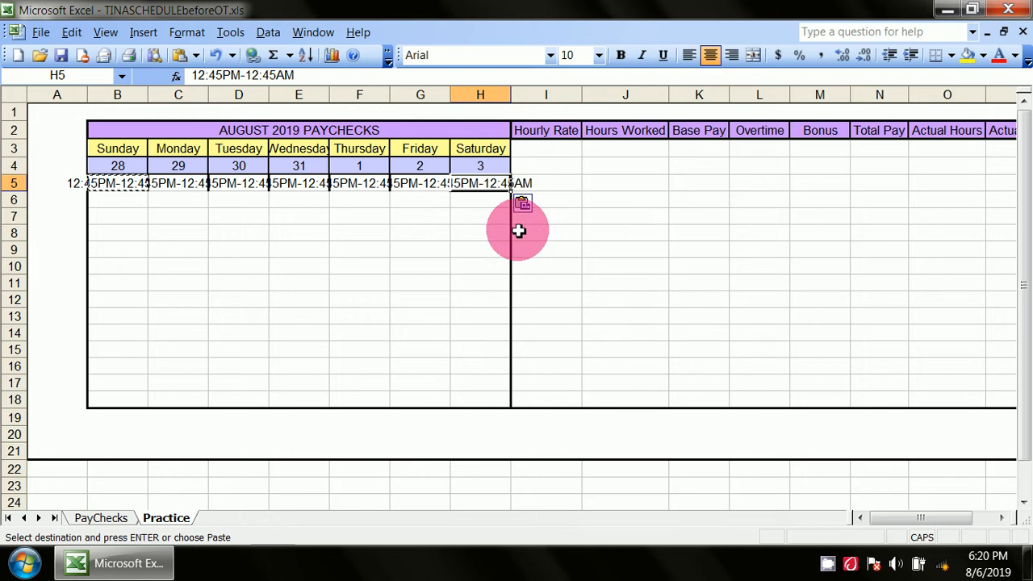
{"action": "left_click", "coordinate": [554, 280]}
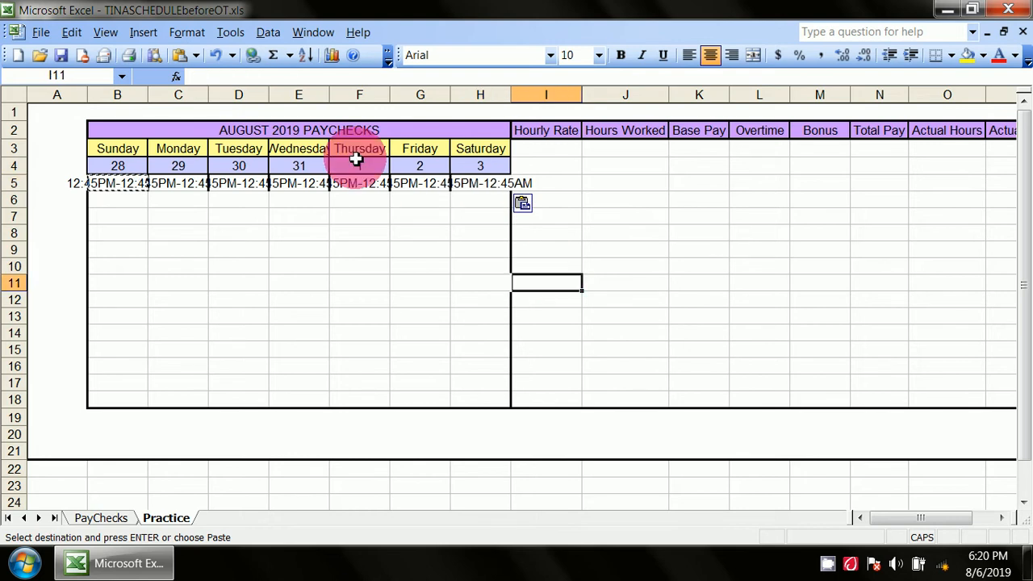
{"action": "left_click", "coordinate": [58, 491]}
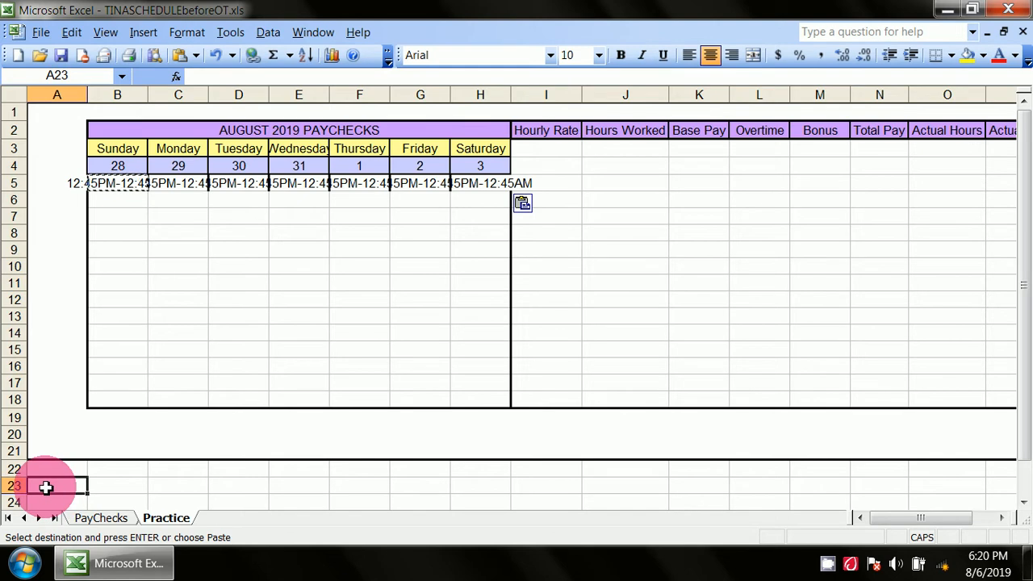
{"action": "left_click", "coordinate": [96, 262]}
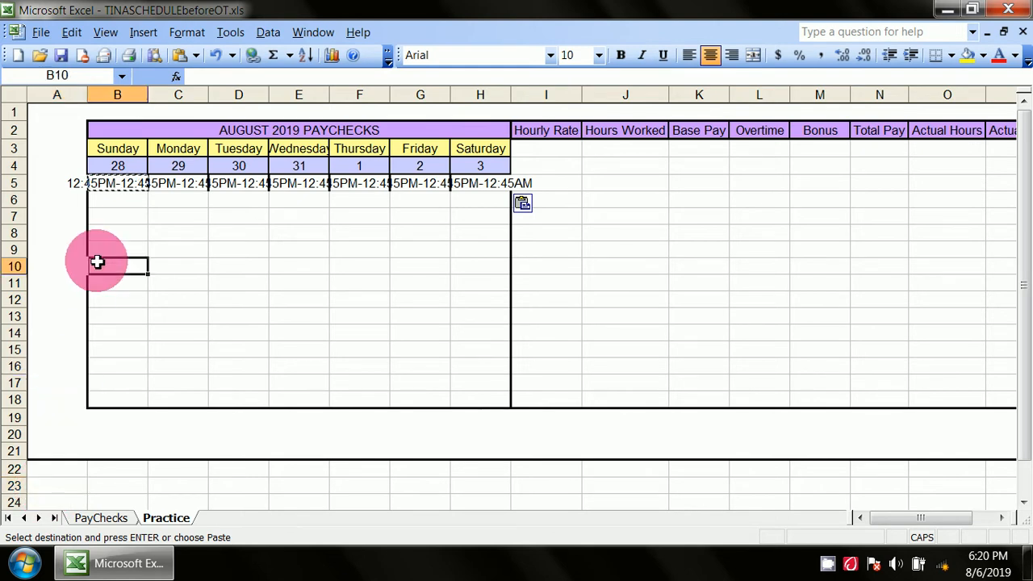
{"action": "left_click", "coordinate": [60, 233]}
{"action": "left_click", "coordinate": [44, 492]}
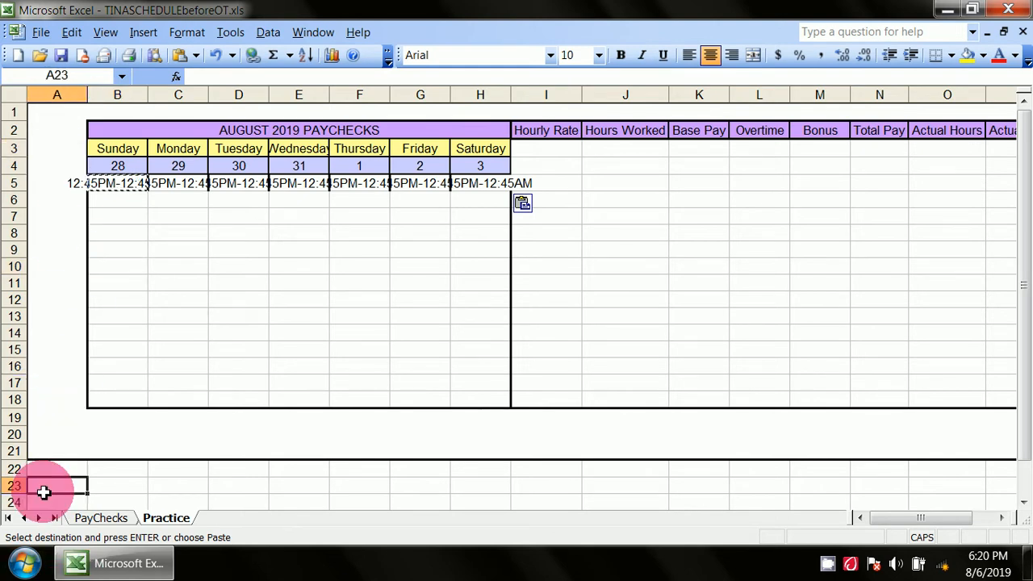
Step: AutoFit all row heights and column widths on the Practice worksheet so that the shift times fit their cells
{"action": "key", "text": "ctrl+a"}
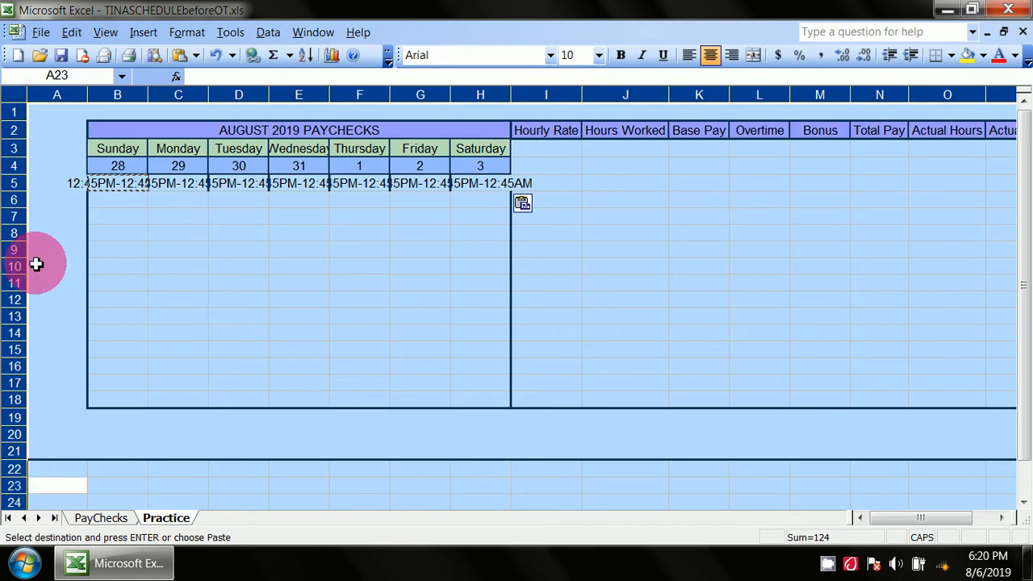
{"action": "left_click", "coordinate": [182, 33]}
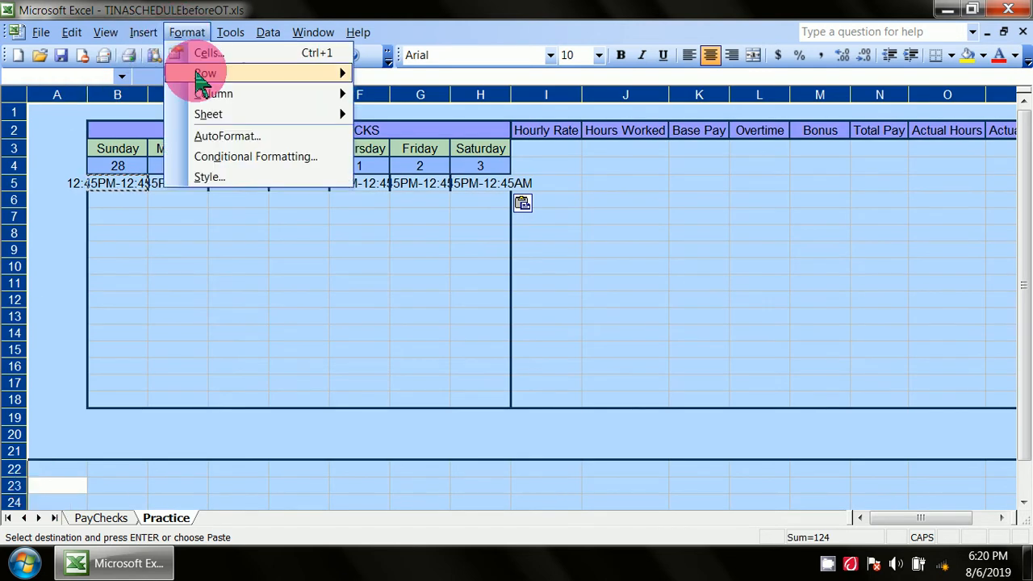
{"action": "mouse_move", "coordinate": [355, 74]}
{"action": "left_click", "coordinate": [402, 96]}
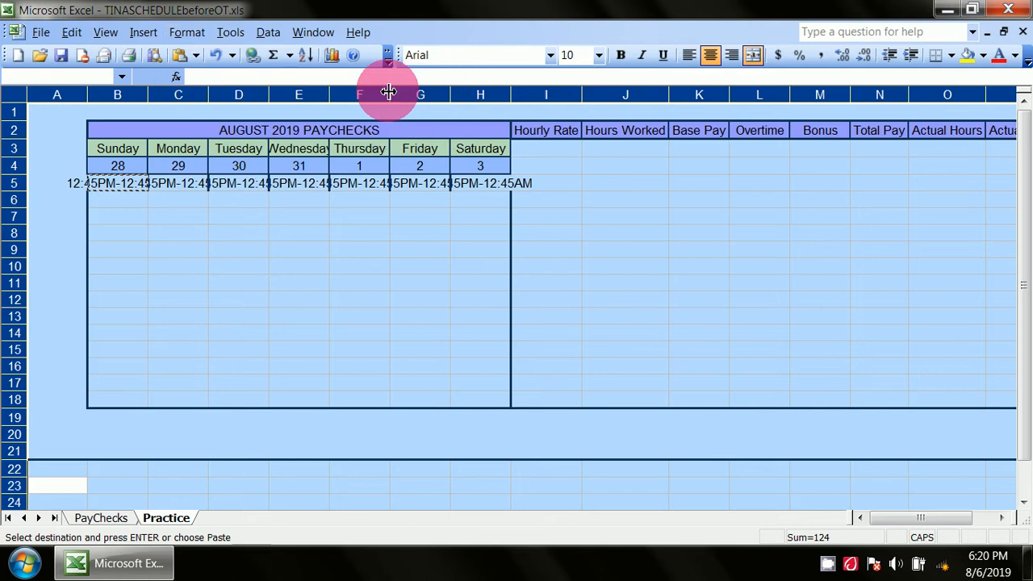
{"action": "left_click", "coordinate": [184, 34]}
{"action": "mouse_move", "coordinate": [214, 97]}
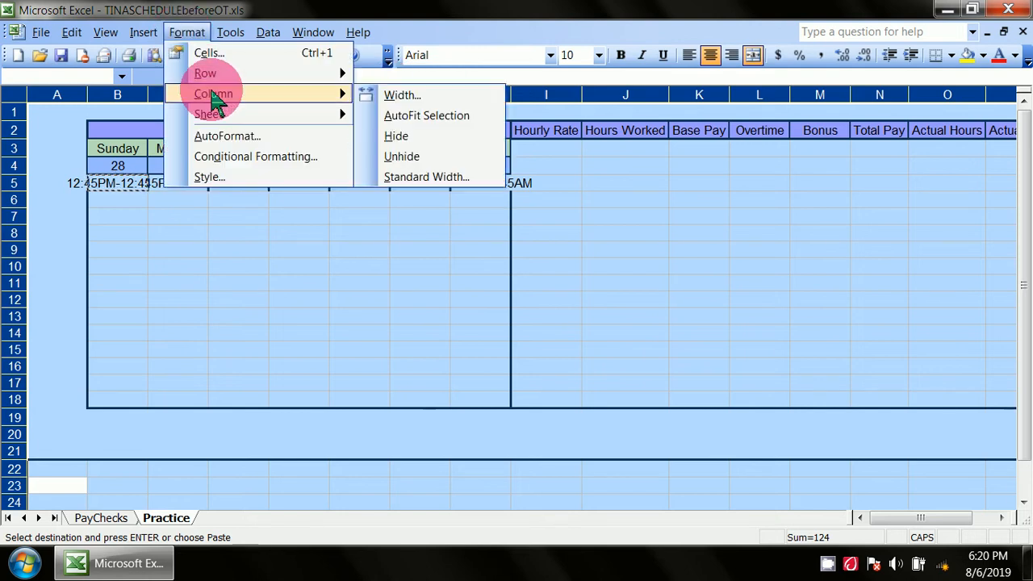
{"action": "left_click", "coordinate": [397, 113]}
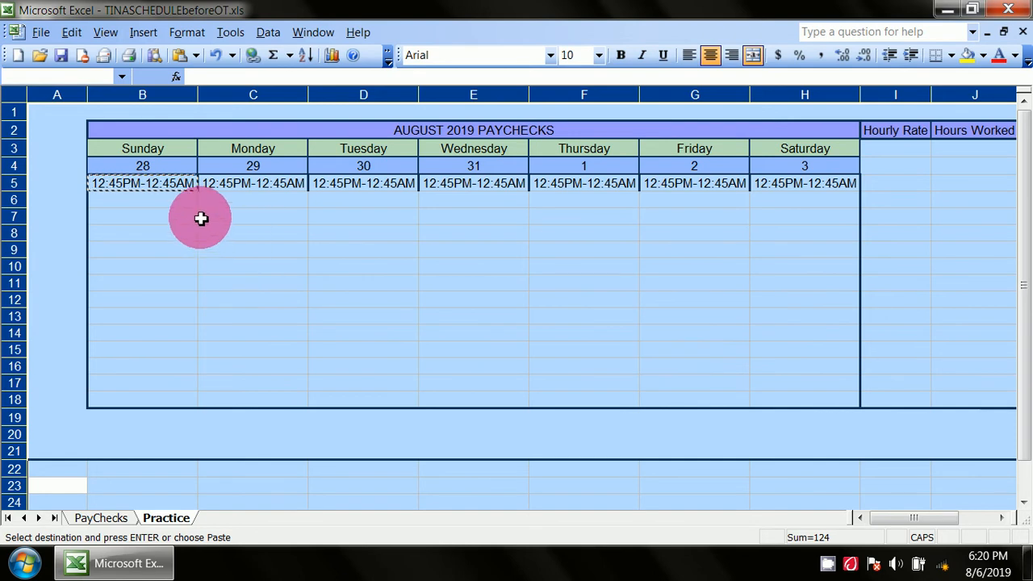
{"action": "left_click", "coordinate": [170, 189]}
{"action": "double_click", "coordinate": [176, 194]}
{"action": "key", "text": "Return"}
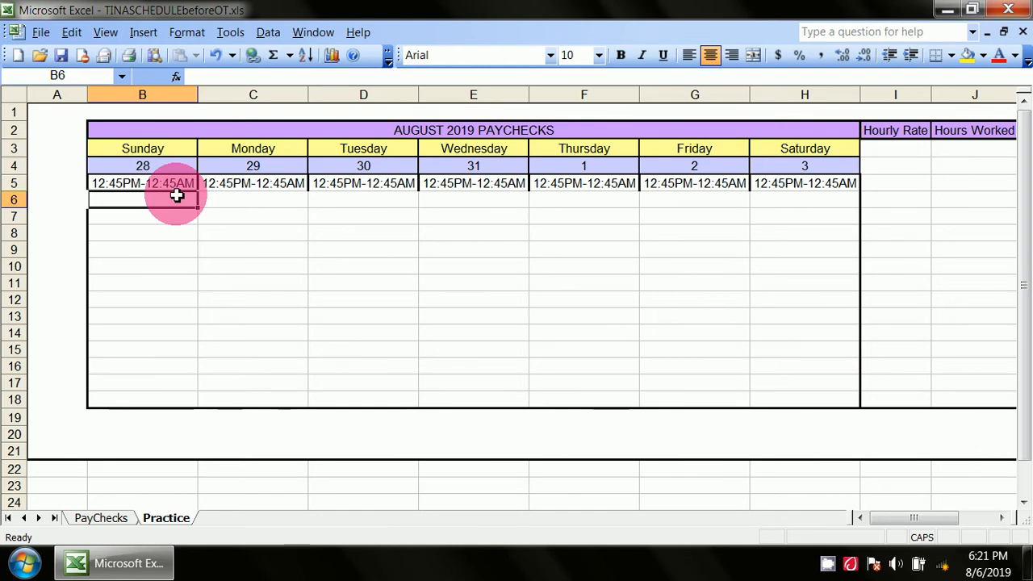
{"action": "left_click_drag", "start_coordinate": [920, 519], "coordinate": [941, 533]}
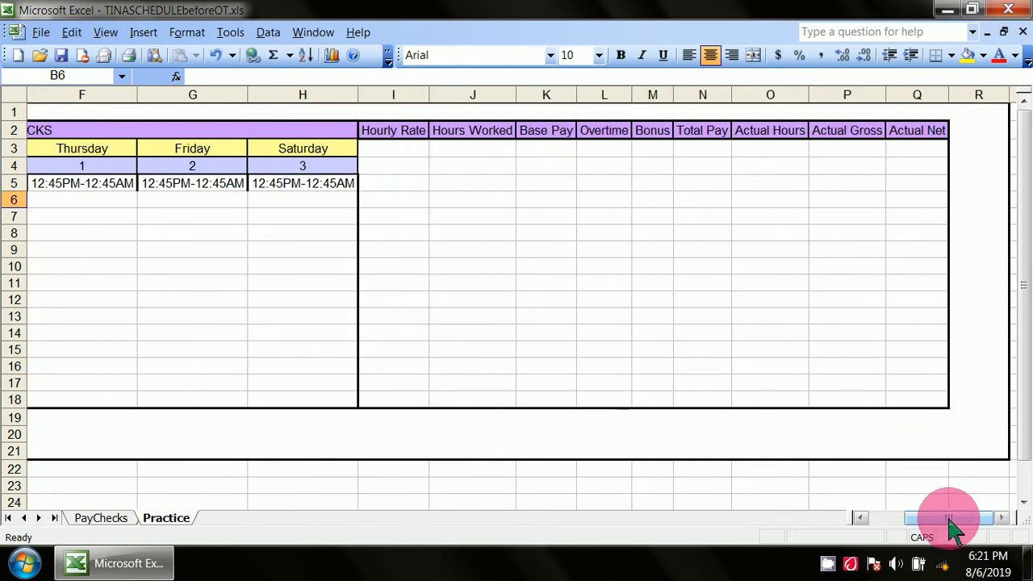
{"action": "left_click_drag", "start_coordinate": [937, 531], "coordinate": [872, 552]}
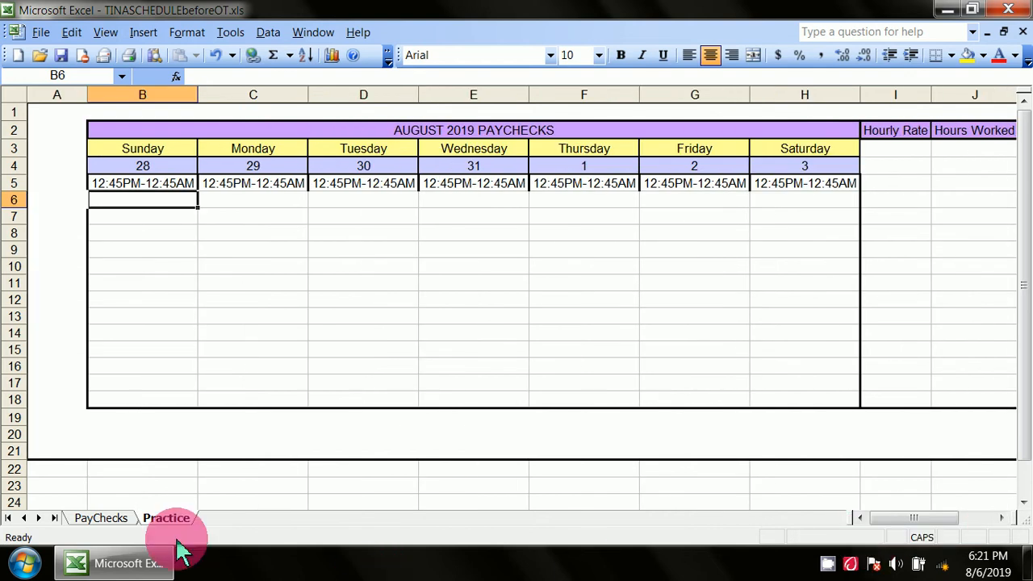
Step: Check the hours row on the PayChecks worksheet and enter 10 as Sunday's hours in B6 of the Practice worksheet
{"action": "left_click", "coordinate": [103, 519]}
{"action": "left_click", "coordinate": [129, 202]}
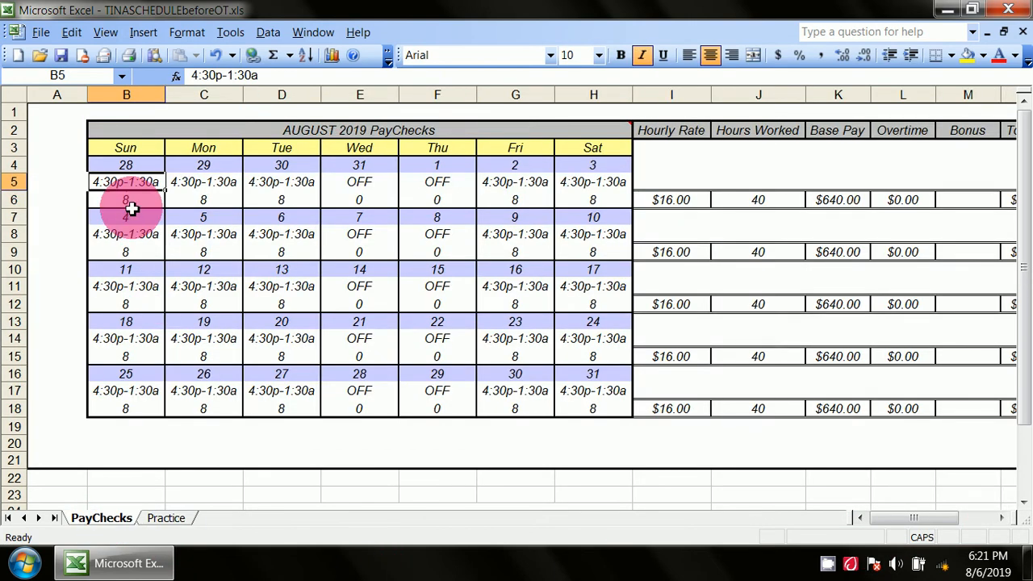
{"action": "left_click", "coordinate": [166, 518]}
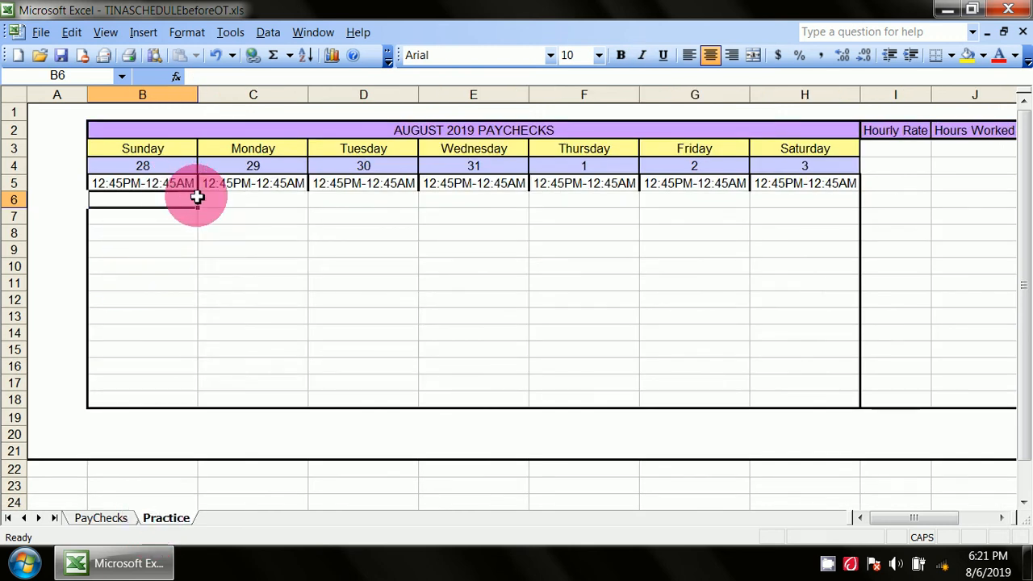
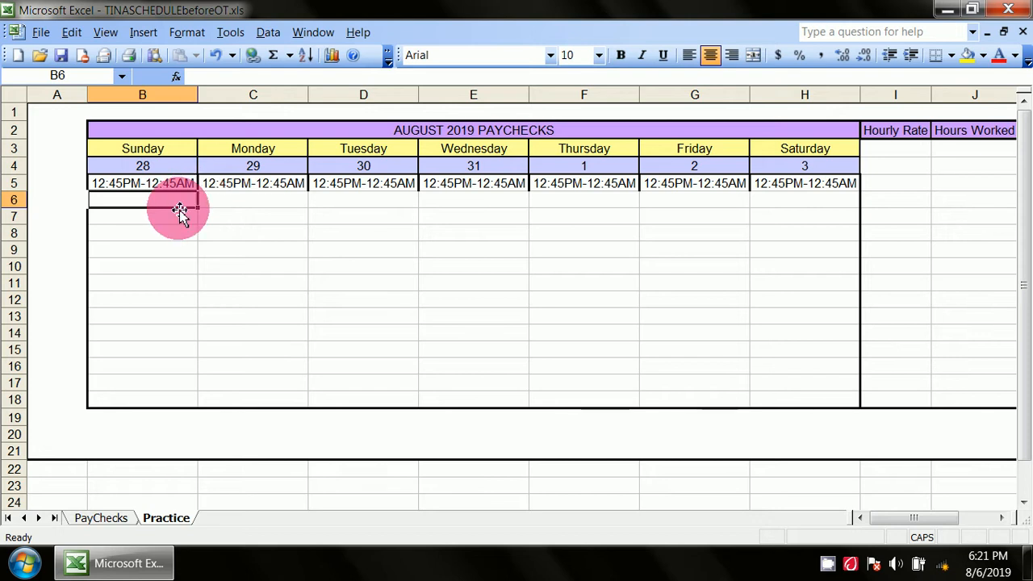
{"action": "double_click", "coordinate": [161, 200]}
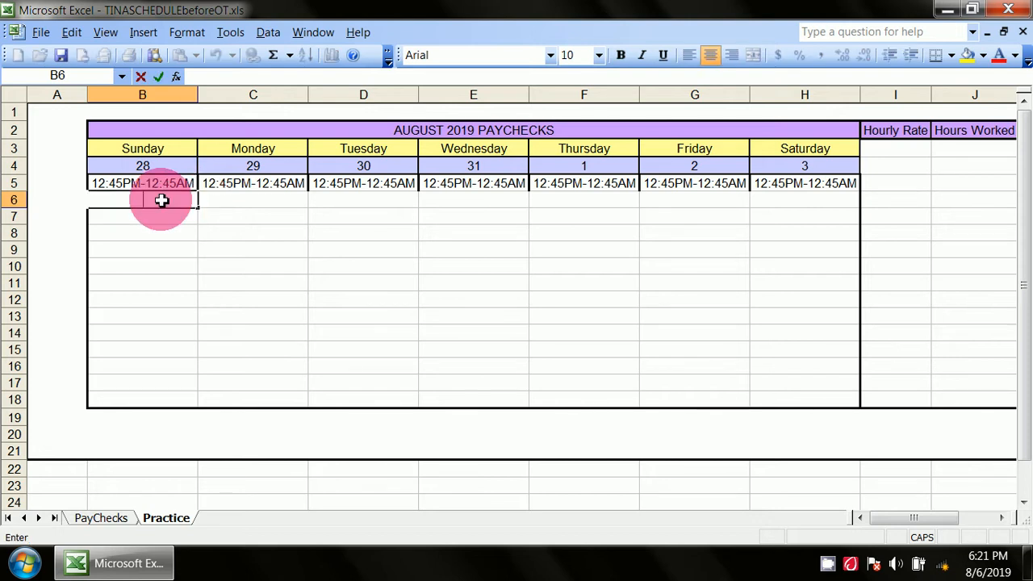
{"action": "type", "text": "10"}
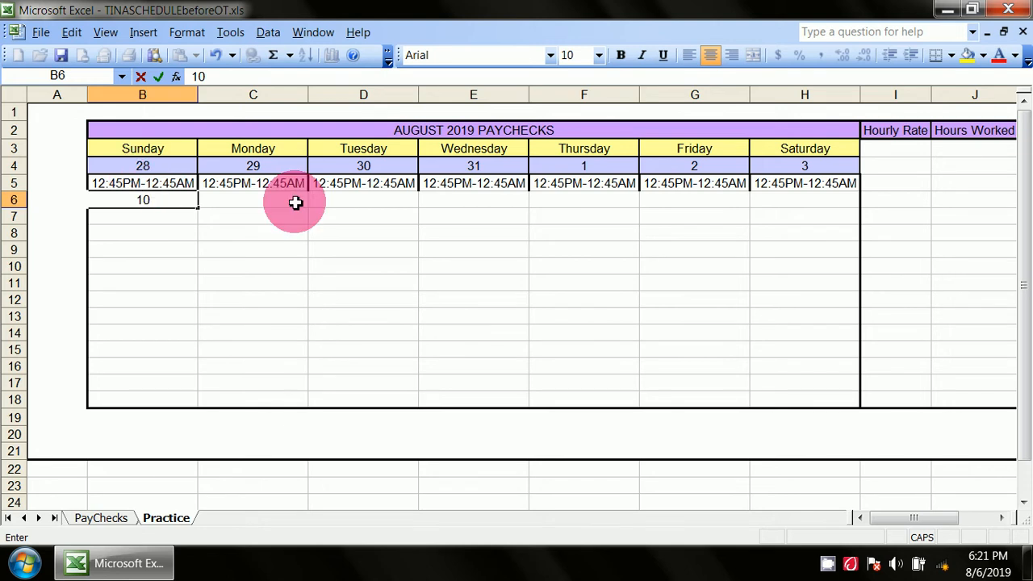
{"action": "left_click", "coordinate": [258, 208]}
{"action": "left_click", "coordinate": [167, 207]}
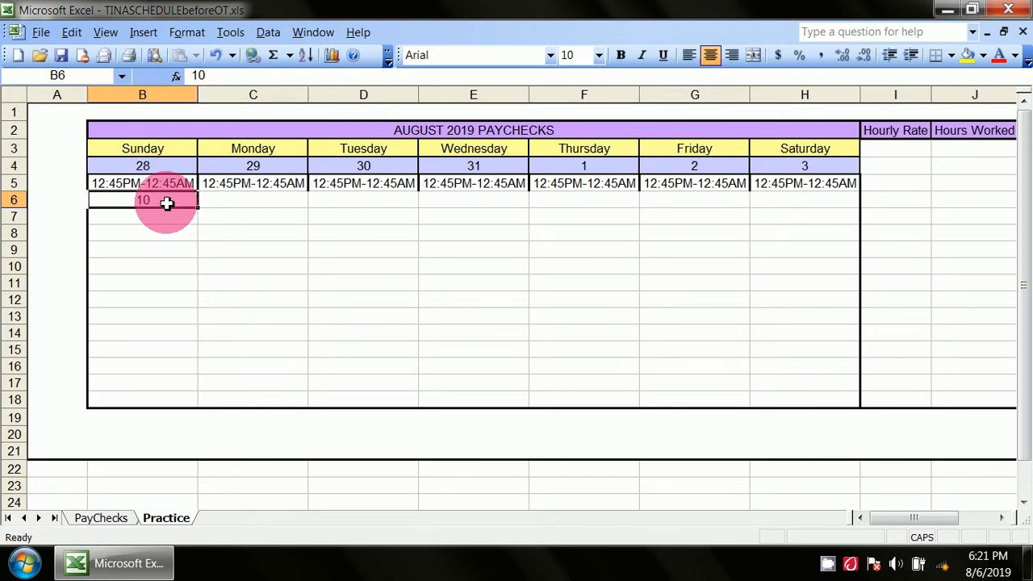
Step: Copy Sunday's hours from B6 into C6:E6 for Monday, Tuesday and Wednesday
{"action": "right_click", "coordinate": [167, 205]}
{"action": "left_click", "coordinate": [175, 233]}
{"action": "left_click", "coordinate": [235, 202]}
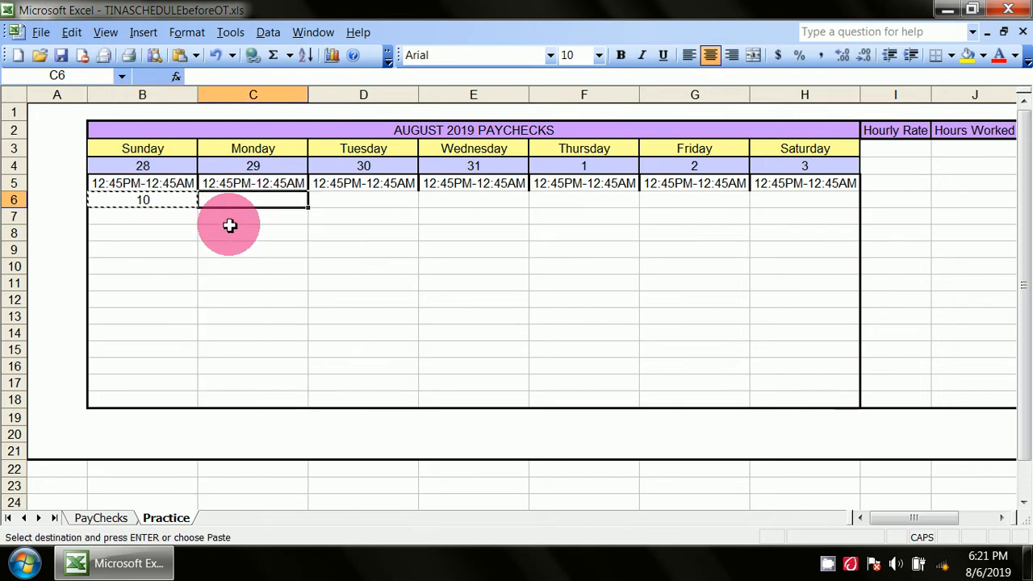
{"action": "key", "text": "ctrl+v"}
{"action": "left_click", "coordinate": [323, 197]}
{"action": "key", "text": "ctrl+v"}
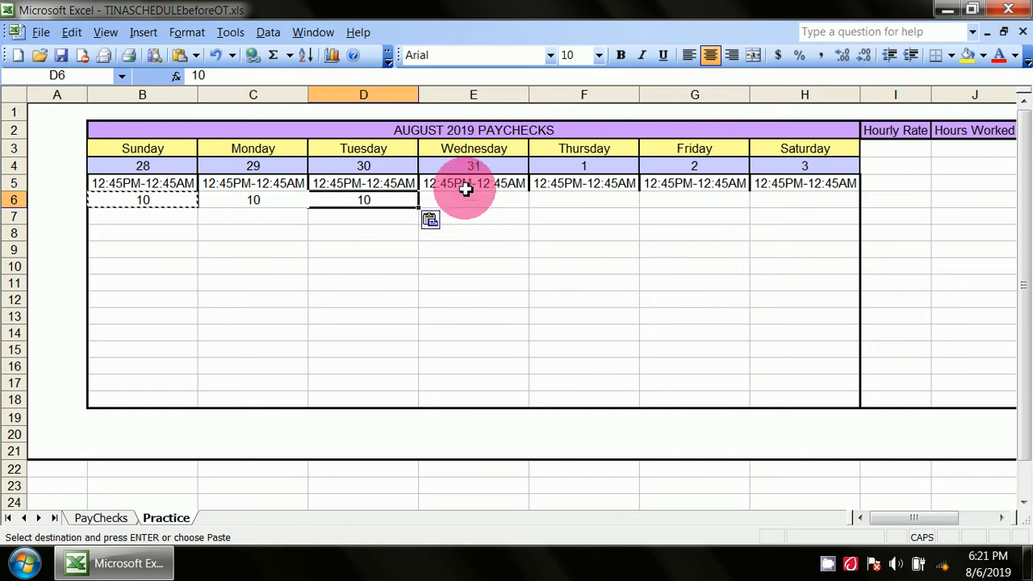
{"action": "left_click", "coordinate": [463, 199]}
{"action": "key", "text": "ctrl+v"}
Step: Paste the copied hours into F6:H6 for Thursday, Friday and Saturday
{"action": "left_click", "coordinate": [553, 204]}
{"action": "key", "text": "ctrl+v"}
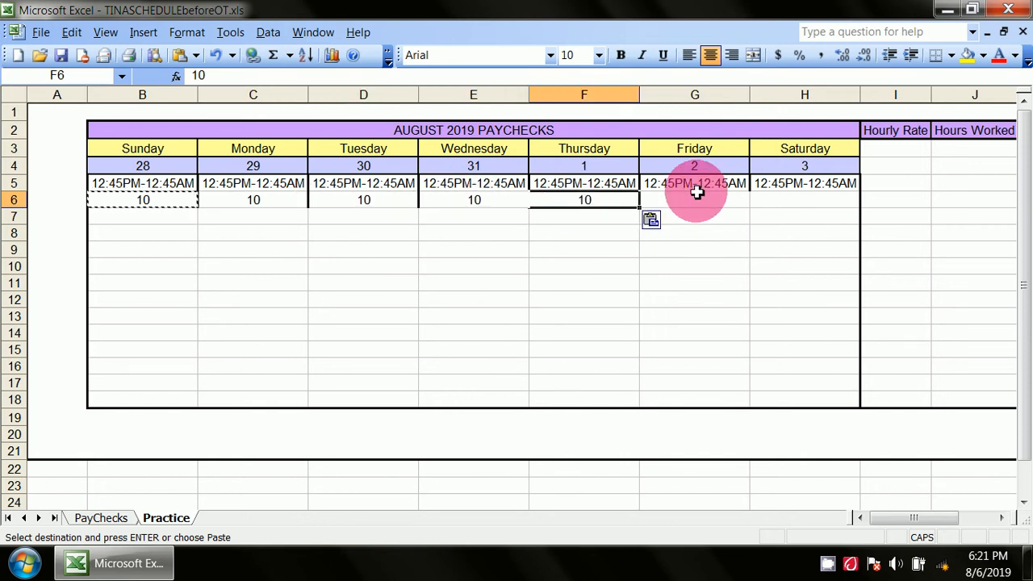
{"action": "left_click", "coordinate": [703, 200]}
{"action": "key", "text": "ctrl+v"}
{"action": "left_click", "coordinate": [767, 201]}
{"action": "key", "text": "ctrl+v"}
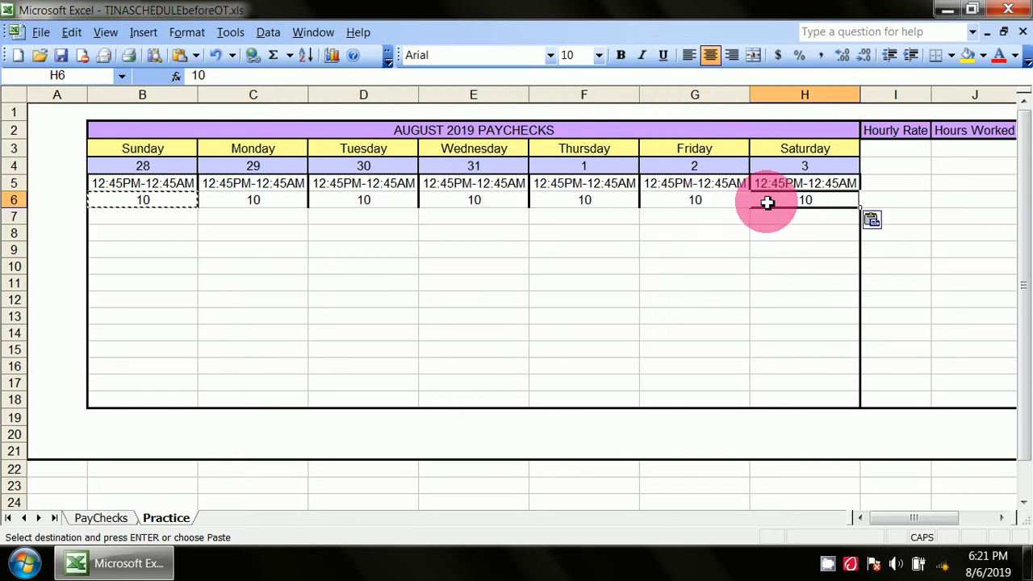
Step: End the copy mode and save the workbook
{"action": "left_click", "coordinate": [784, 268]}
{"action": "left_click", "coordinate": [422, 314]}
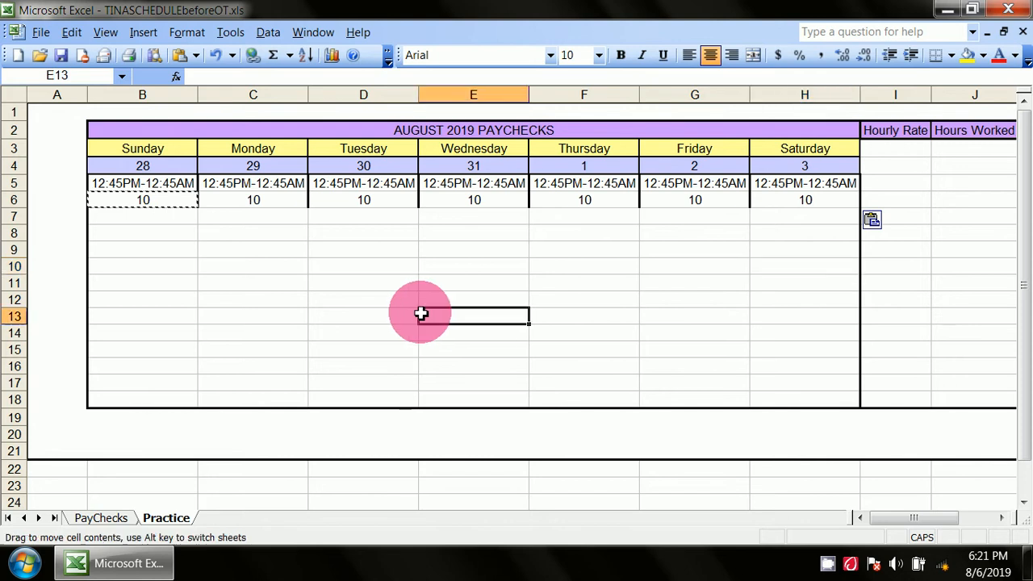
{"action": "key", "text": "Home"}
{"action": "double_click", "coordinate": [313, 301]}
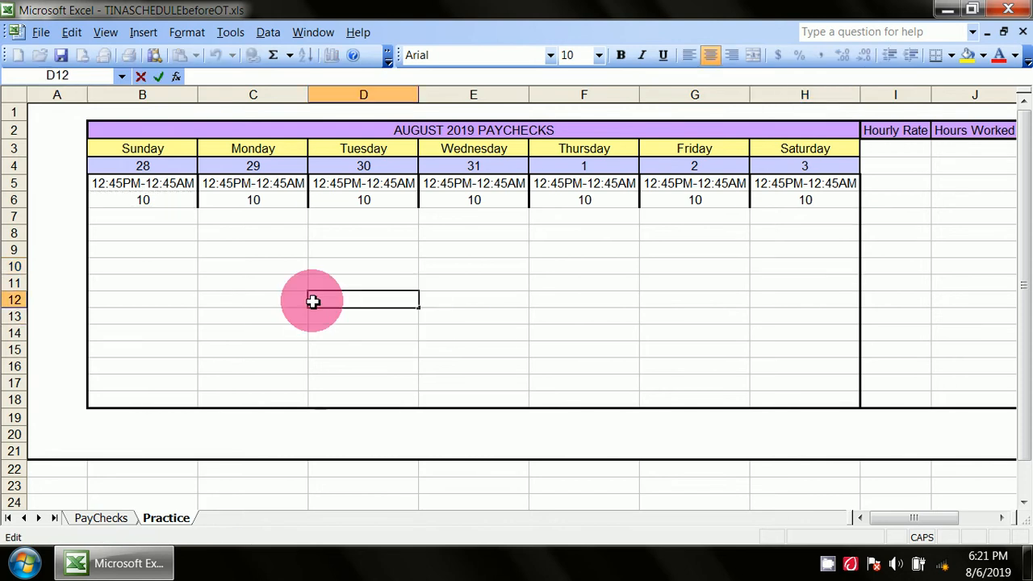
{"action": "left_click", "coordinate": [63, 58]}
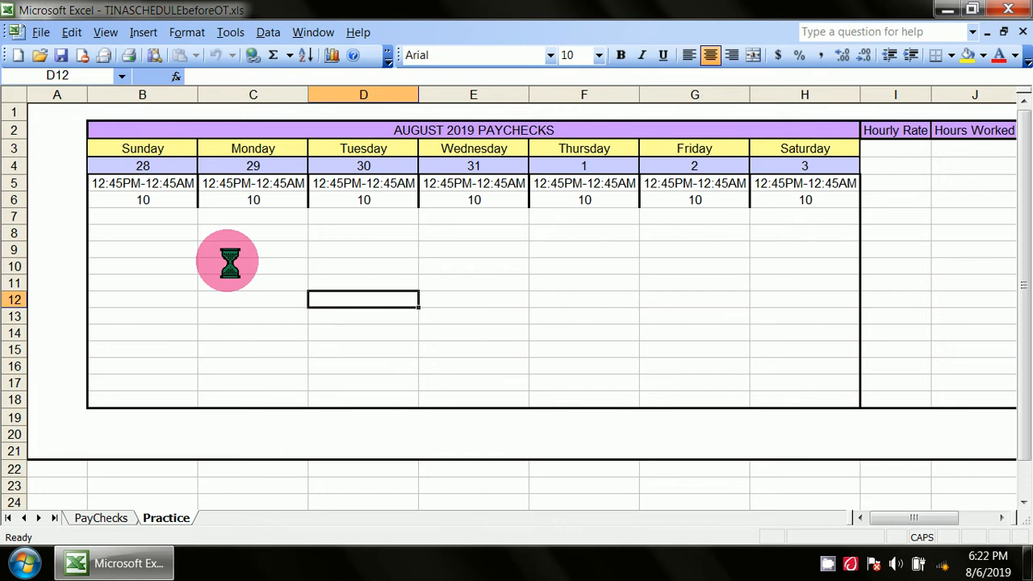
Step: Compare the borders around each day's date, shift and hours on the PayChecks worksheet with those on the Practice worksheet
{"action": "left_click", "coordinate": [96, 522]}
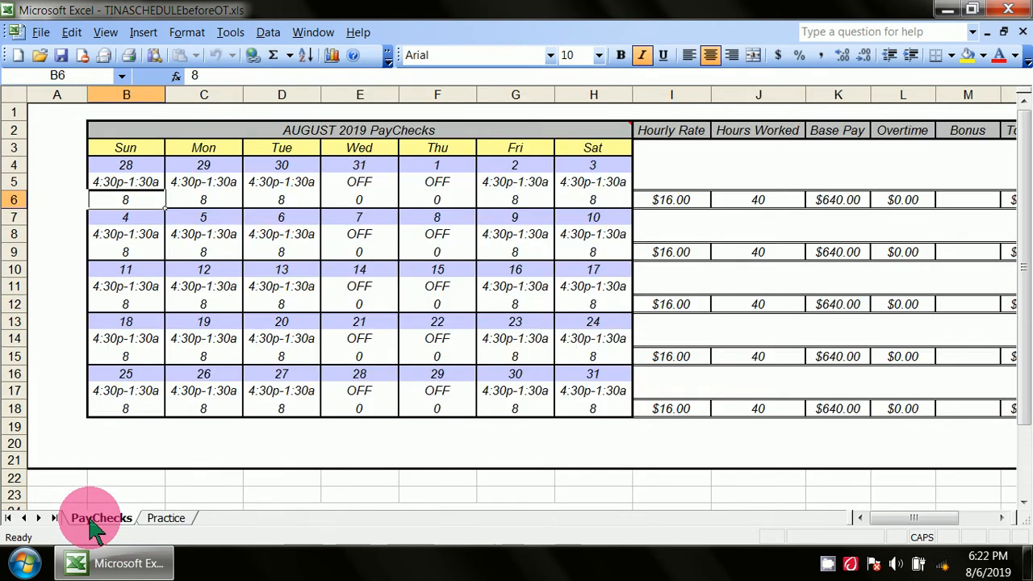
{"action": "left_click", "coordinate": [202, 200]}
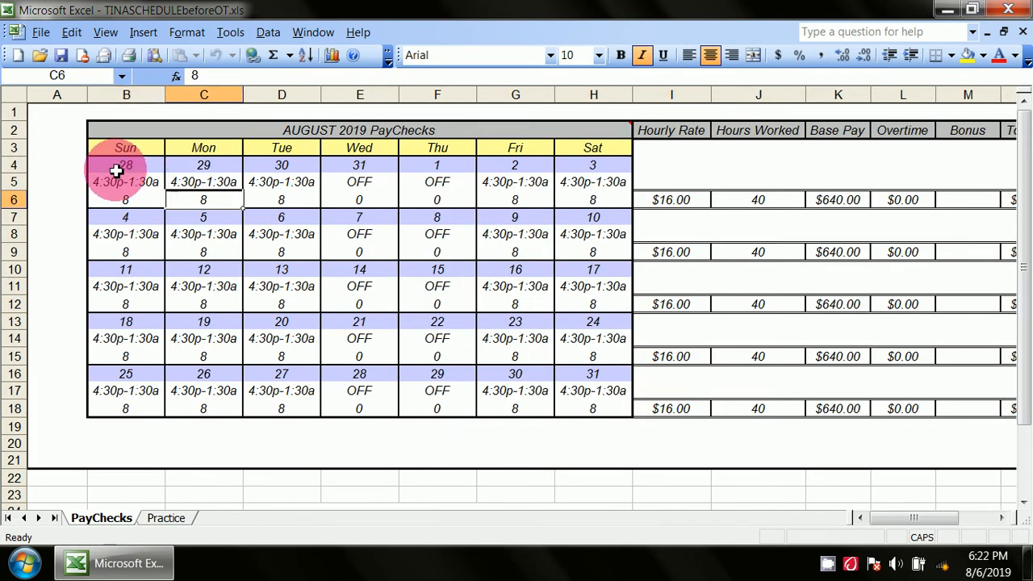
{"action": "left_click_drag", "start_coordinate": [97, 172], "coordinate": [99, 194]}
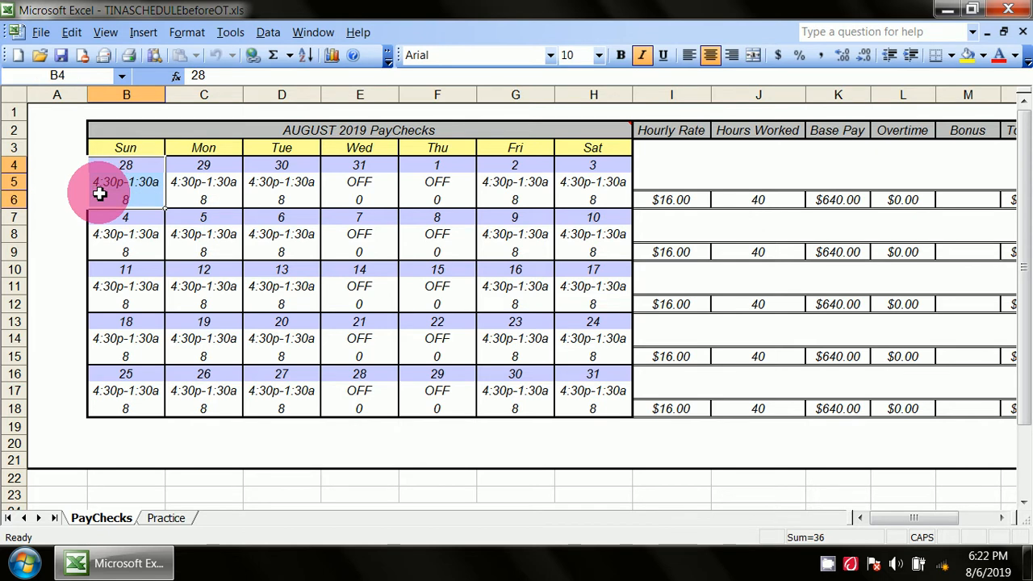
{"action": "left_click", "coordinate": [166, 521]}
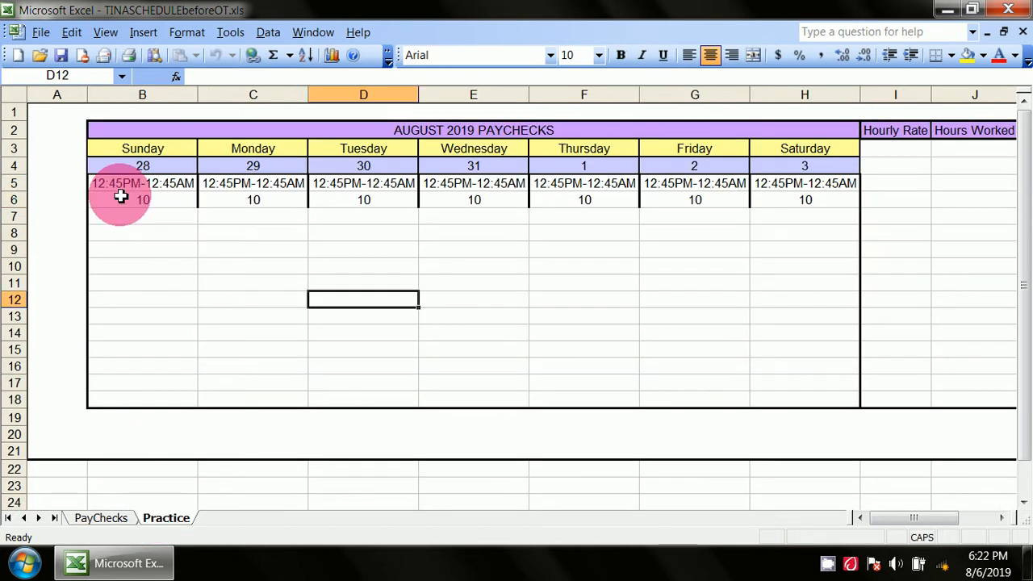
{"action": "left_click", "coordinate": [110, 519]}
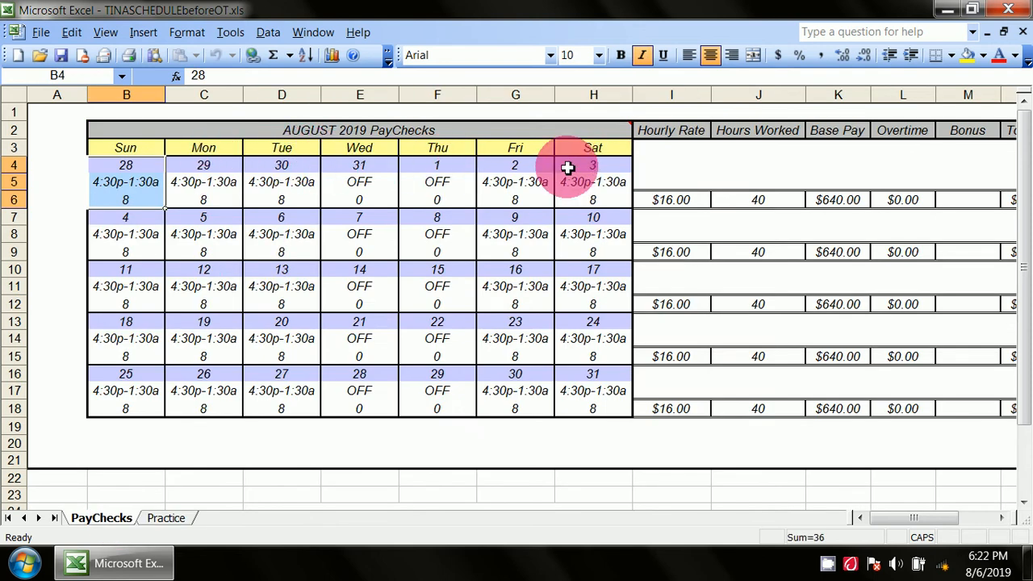
{"action": "left_click", "coordinate": [166, 518]}
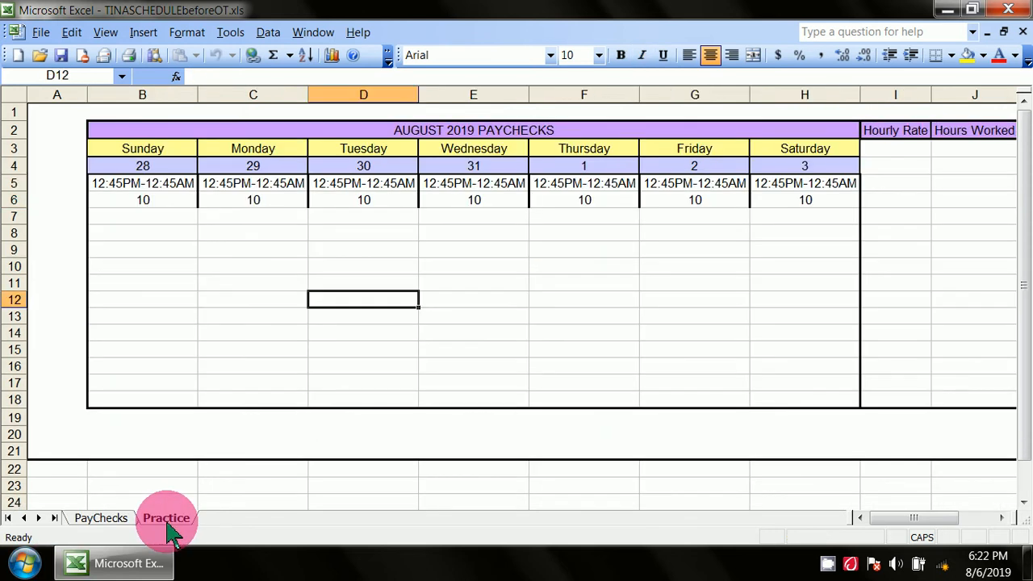
Step: Apply outline and inside borders in the medium solid line style to the shift and hours cells B5:H6
{"action": "left_click", "coordinate": [135, 187]}
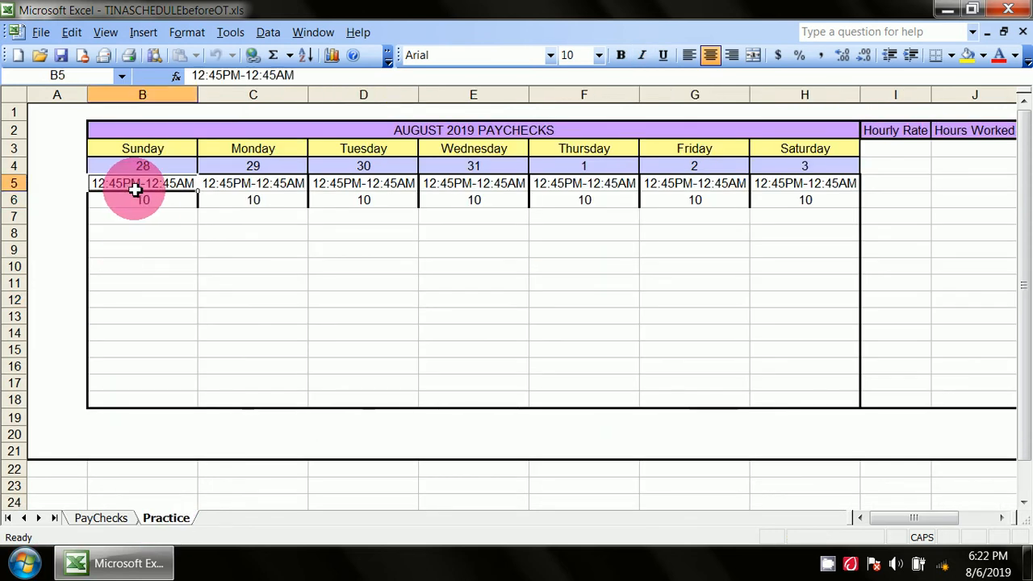
{"action": "left_click_drag", "start_coordinate": [136, 187], "coordinate": [834, 204]}
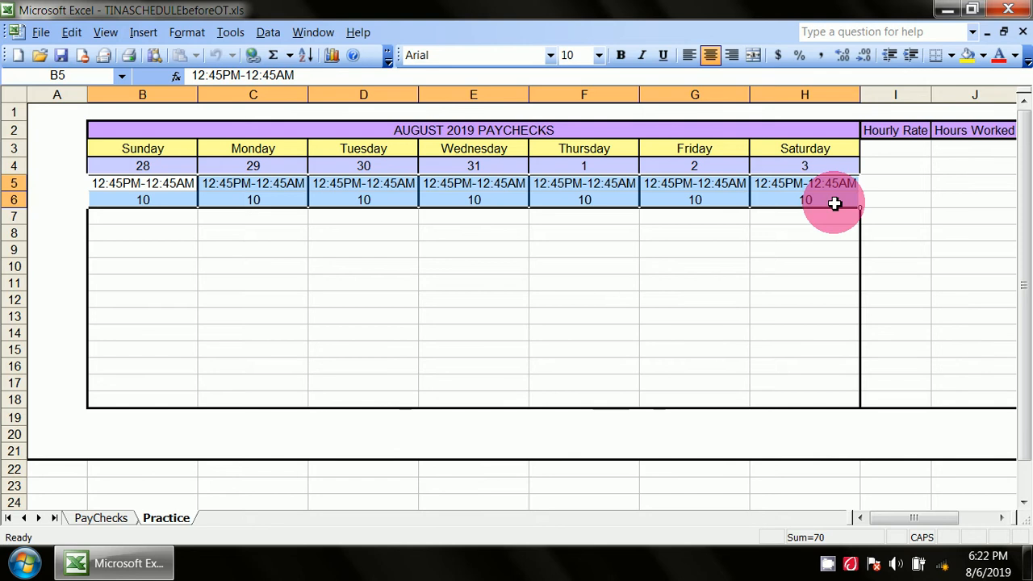
{"action": "right_click", "coordinate": [834, 203]}
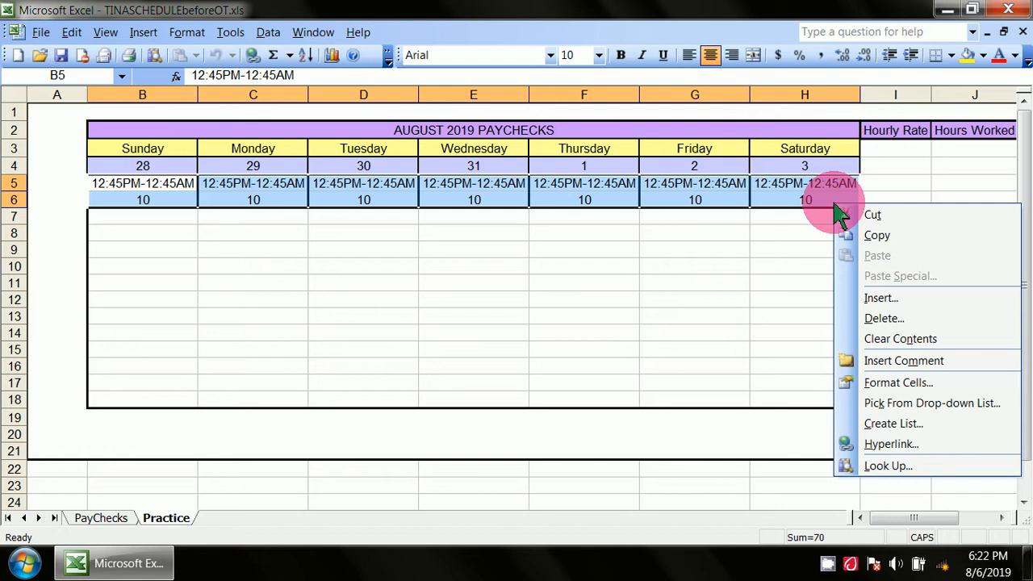
{"action": "left_click", "coordinate": [888, 383]}
{"action": "left_click", "coordinate": [891, 231]}
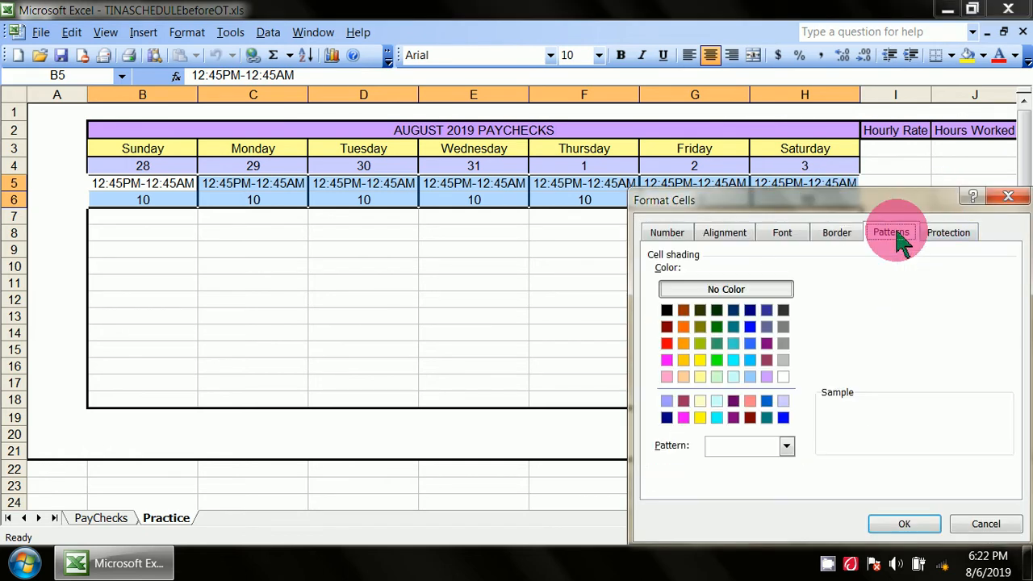
{"action": "left_click", "coordinate": [838, 233]}
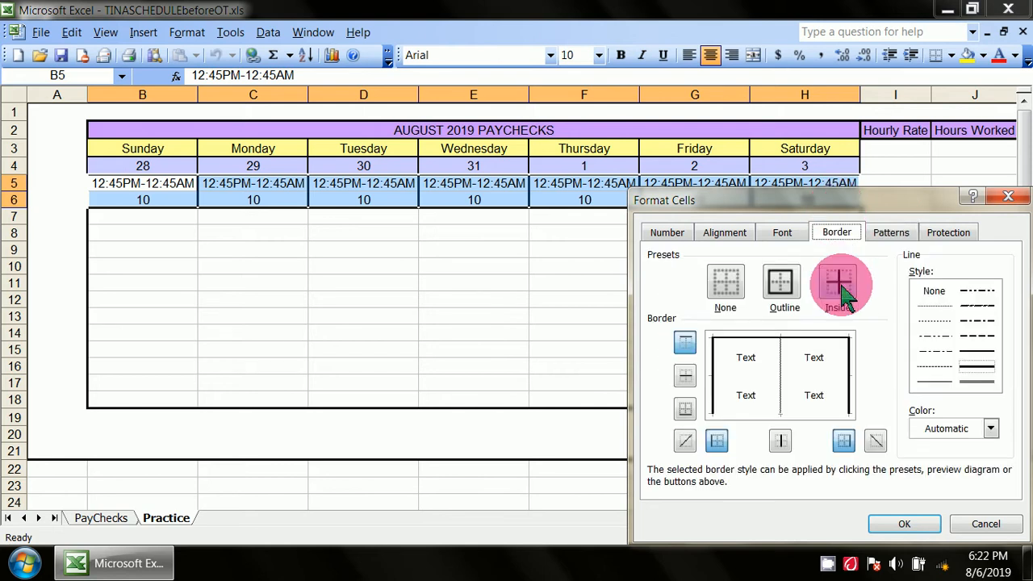
{"action": "left_click", "coordinate": [781, 284]}
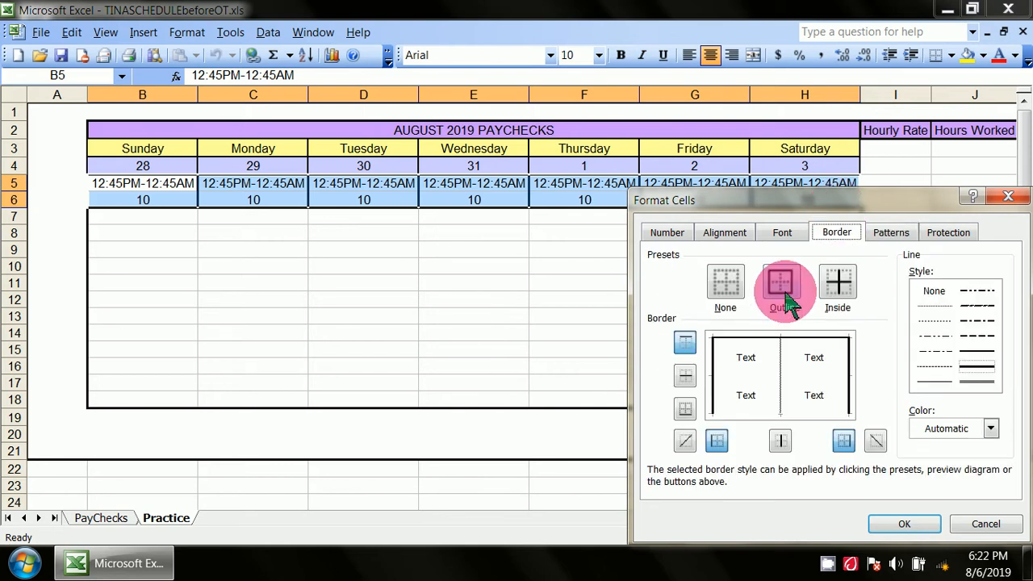
{"action": "left_click", "coordinate": [975, 354]}
{"action": "left_click", "coordinate": [784, 293]}
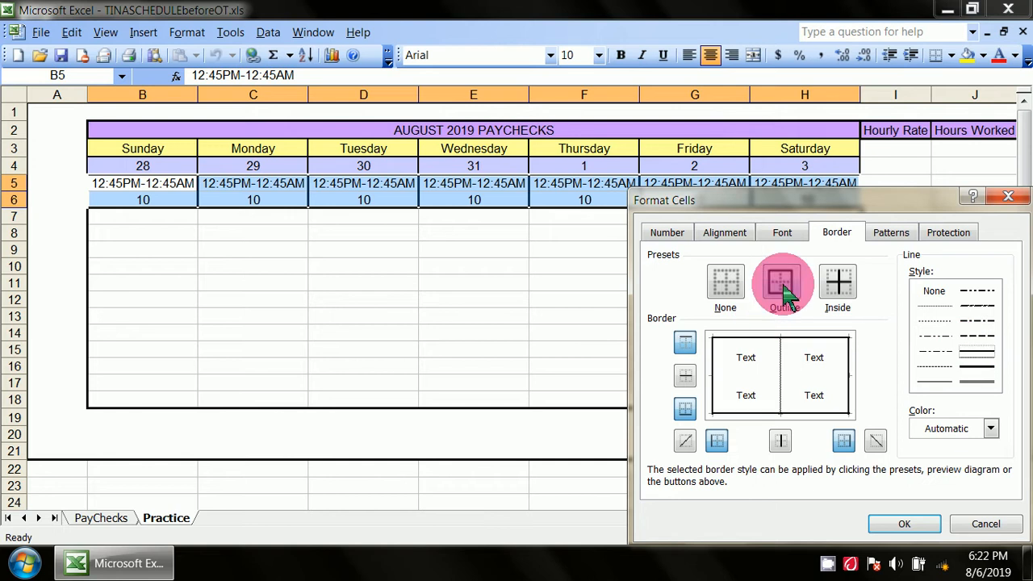
{"action": "left_click", "coordinate": [837, 284]}
{"action": "left_click", "coordinate": [908, 525]}
{"action": "left_click", "coordinate": [637, 365]}
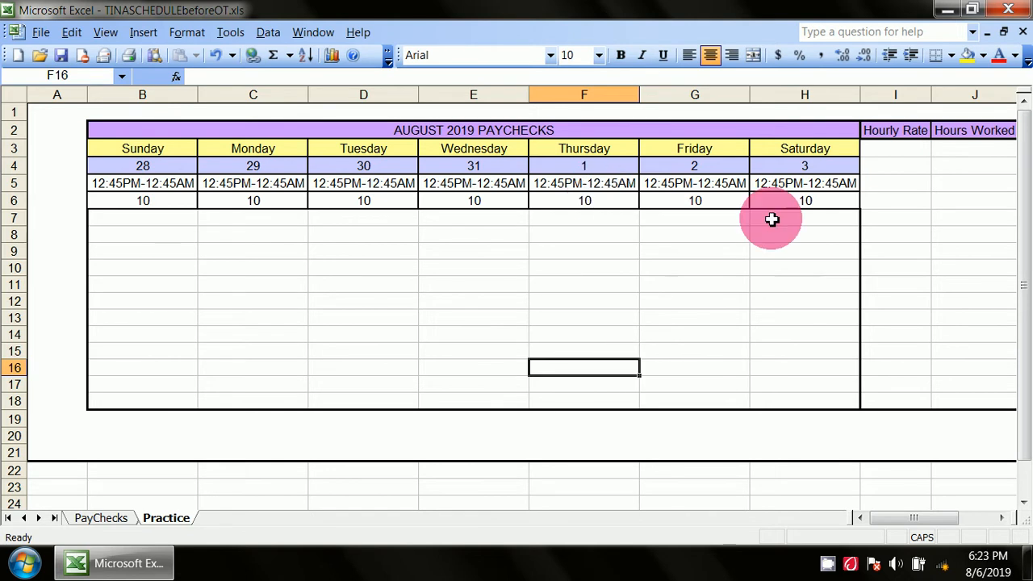
Step: Check the PayChecks borders, and replace all borders of B4:H6 on the Practice worksheet with only a medium solid outline
{"action": "left_click", "coordinate": [101, 518]}
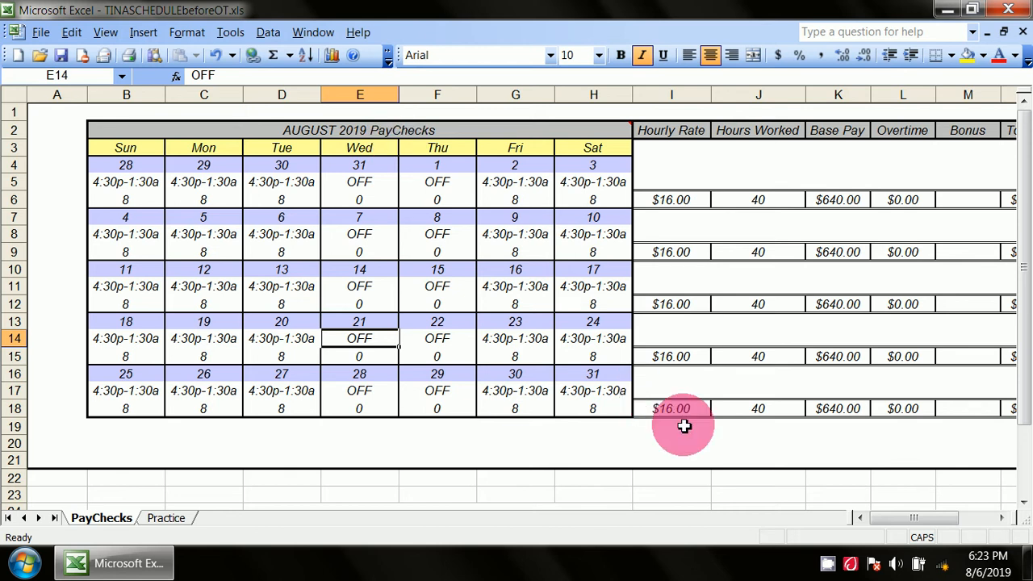
{"action": "left_click", "coordinate": [165, 518]}
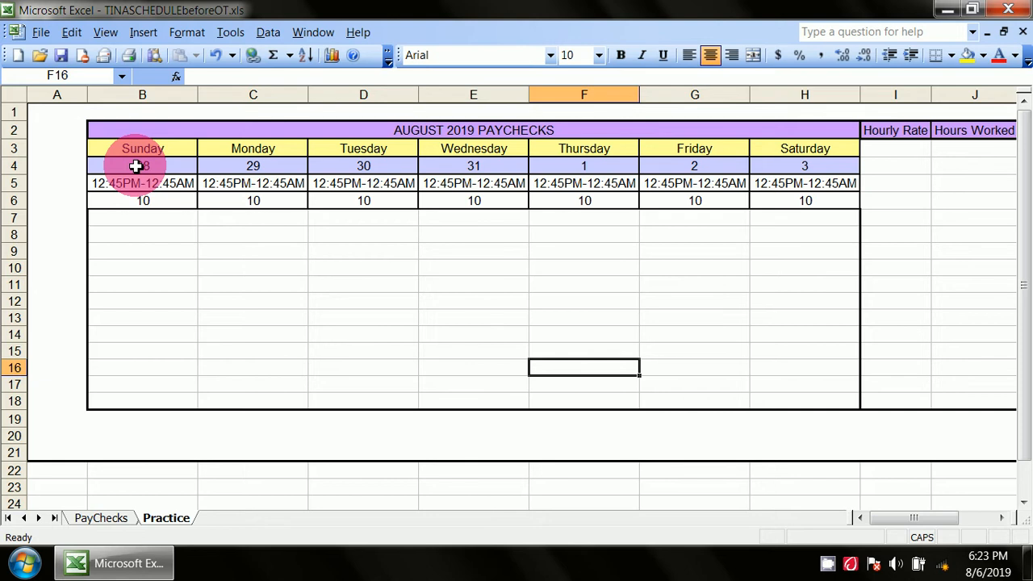
{"action": "left_click_drag", "start_coordinate": [280, 182], "coordinate": [840, 202]}
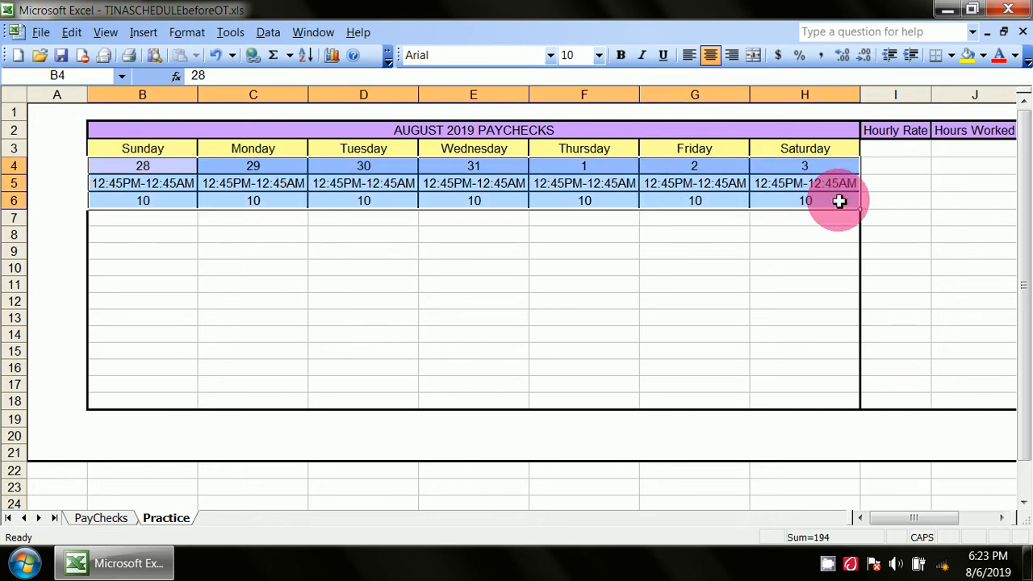
{"action": "right_click", "coordinate": [839, 201]}
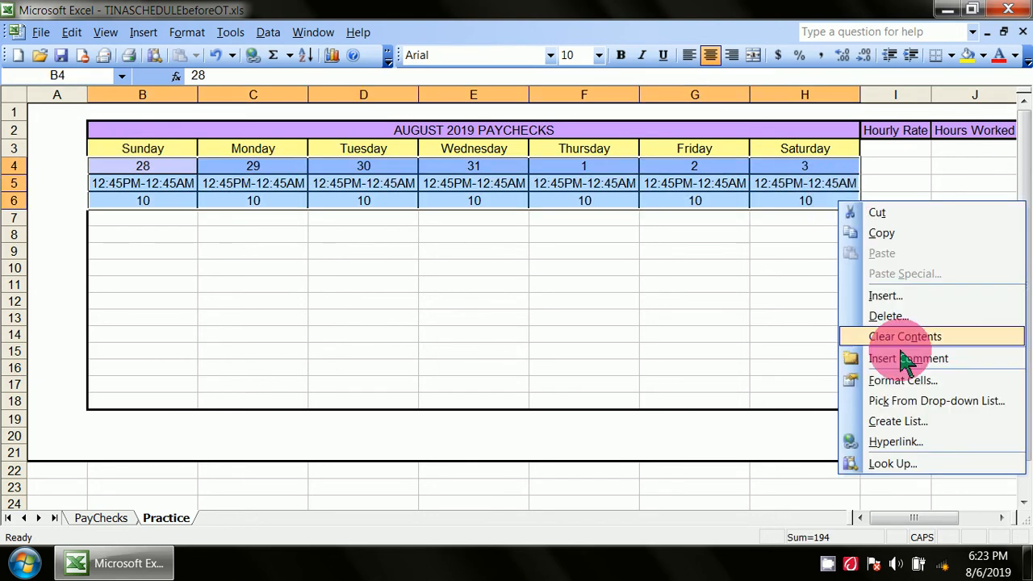
{"action": "left_click", "coordinate": [902, 382]}
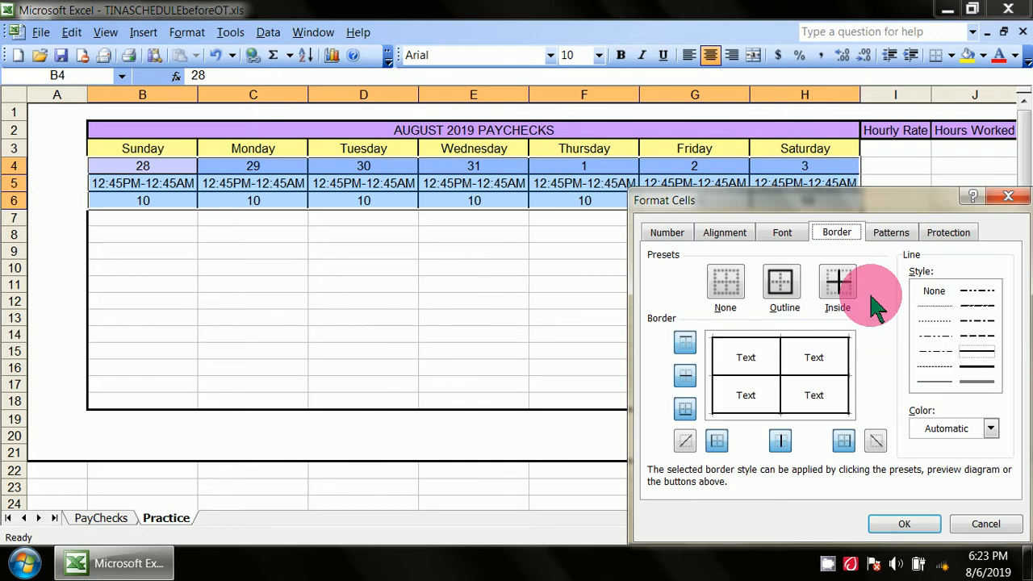
{"action": "left_click", "coordinate": [727, 284]}
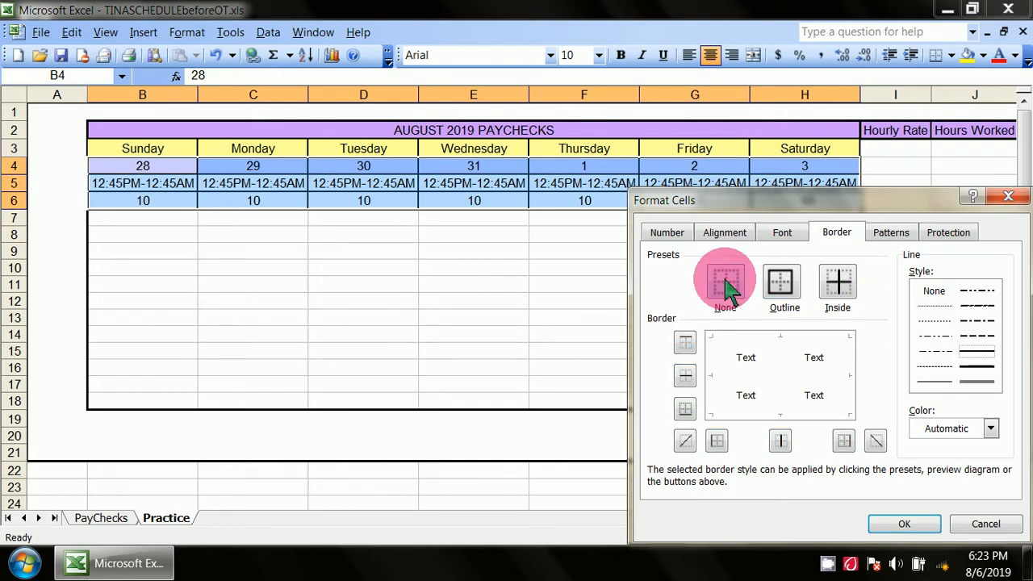
{"action": "left_click", "coordinate": [780, 283]}
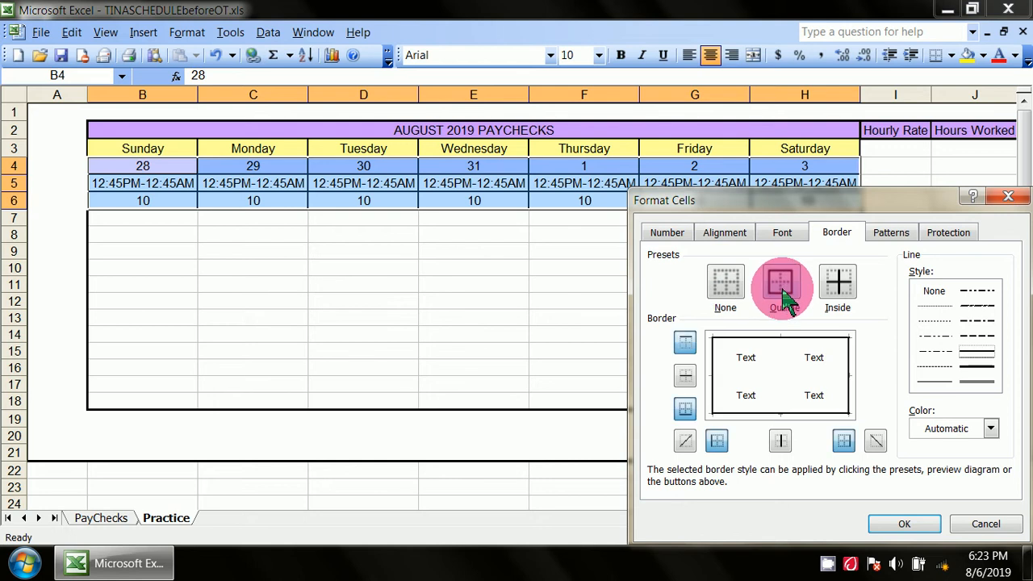
{"action": "left_click", "coordinate": [905, 524]}
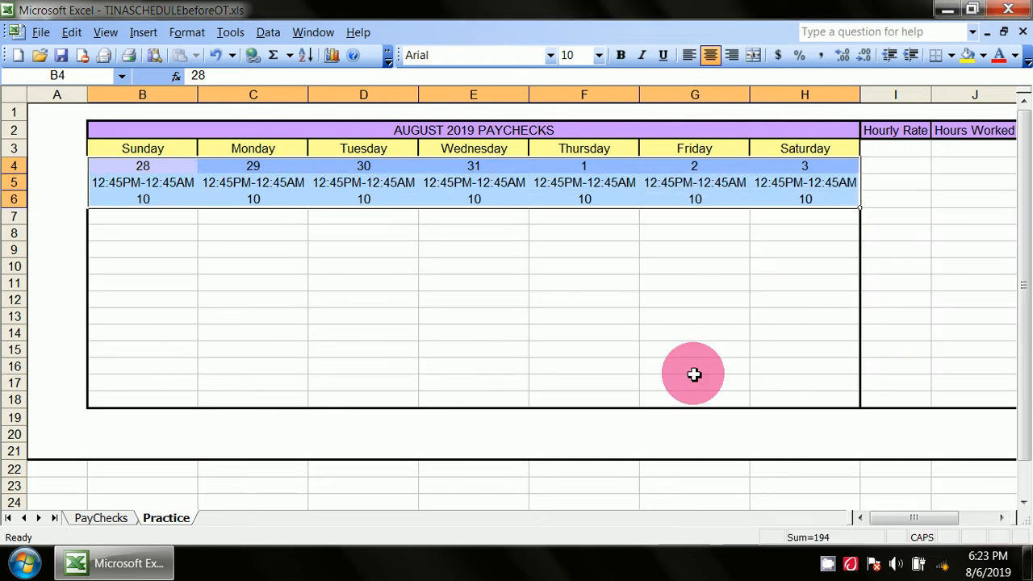
{"action": "left_click", "coordinate": [684, 353]}
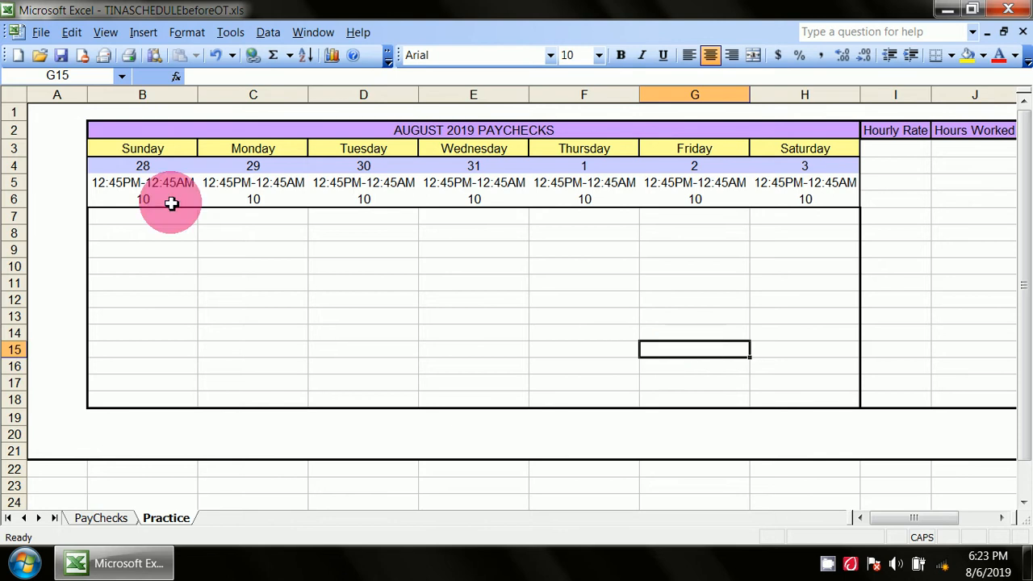
Step: Apply a medium solid outline around each day's date, shift and hours block separately, from B4:B6 through H4:H6
{"action": "left_click_drag", "start_coordinate": [98, 172], "coordinate": [168, 199]}
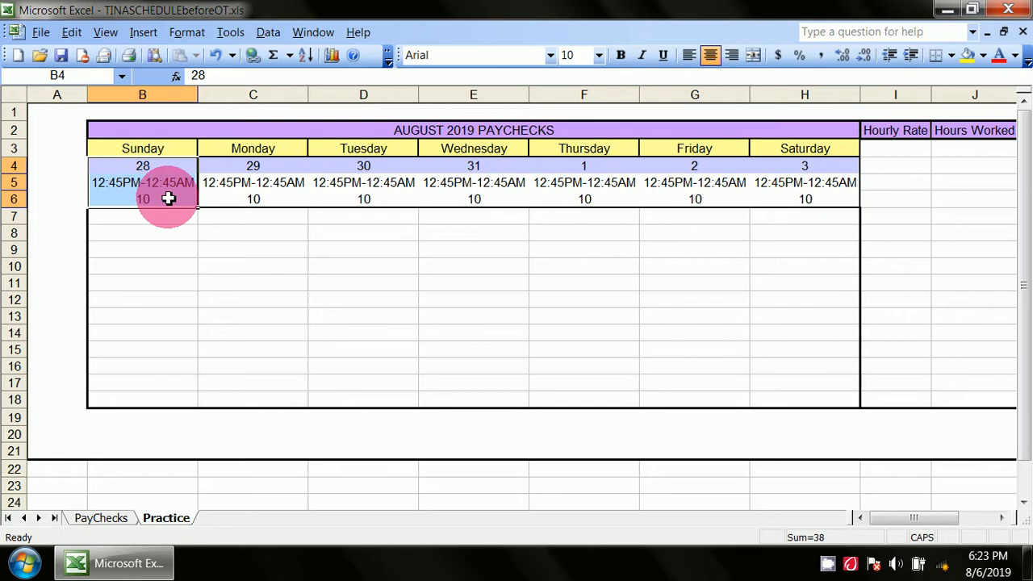
{"action": "left_click_drag", "start_coordinate": [223, 167], "coordinate": [234, 198]}
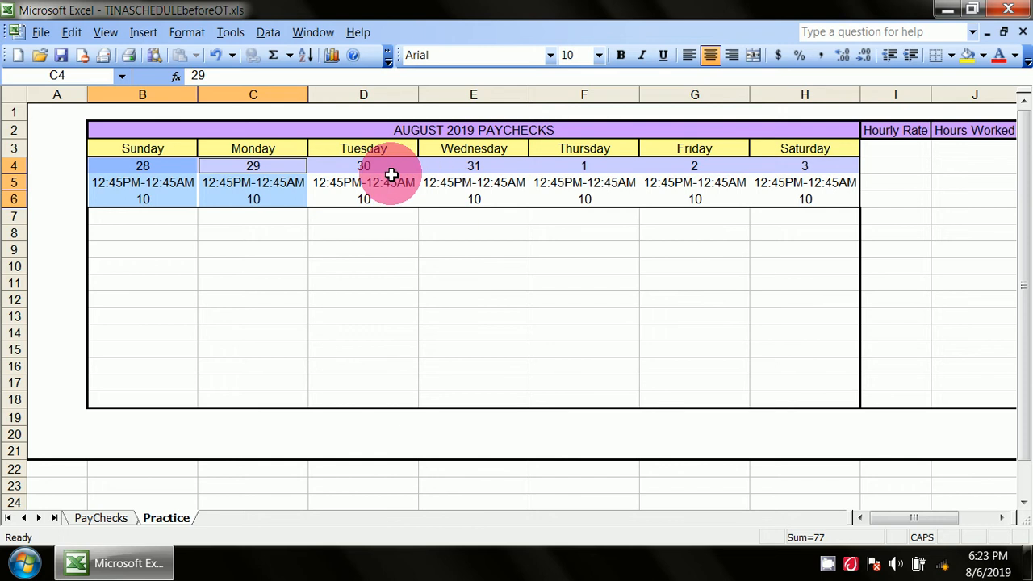
{"action": "left_click_drag", "start_coordinate": [390, 171], "coordinate": [376, 199]}
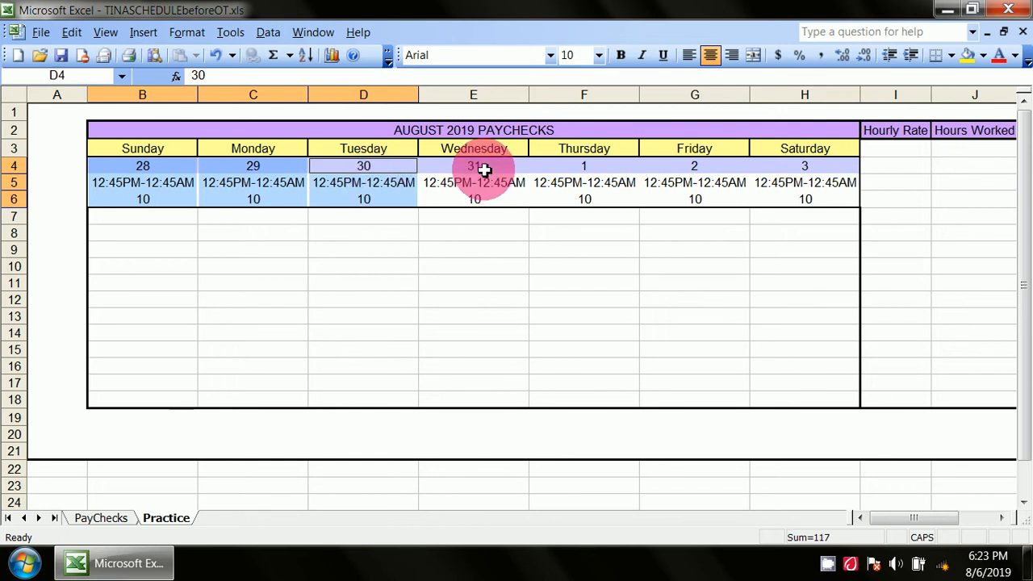
{"action": "left_click_drag", "start_coordinate": [484, 169], "coordinate": [474, 198]}
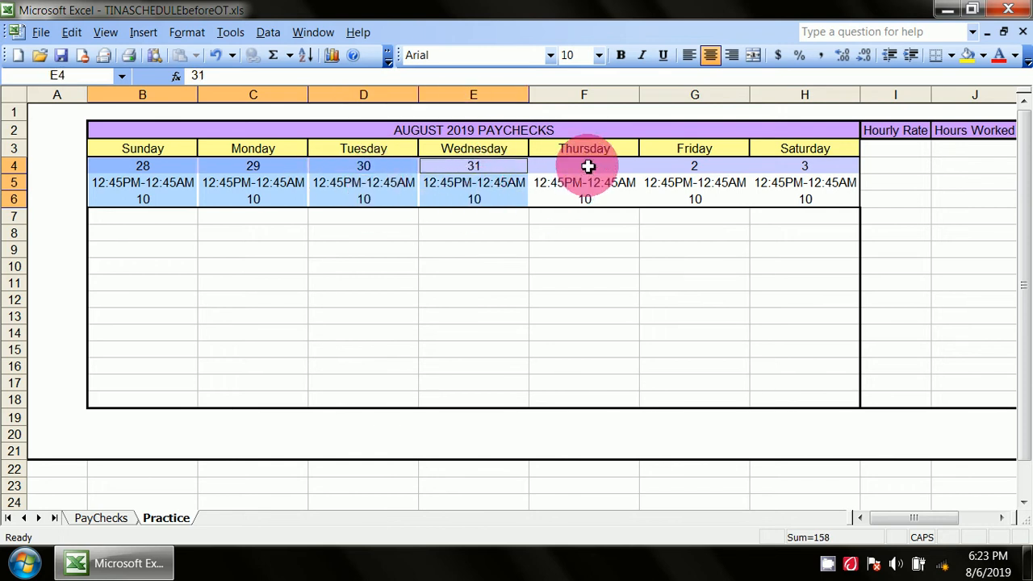
{"action": "left_click_drag", "start_coordinate": [588, 166], "coordinate": [584, 199]}
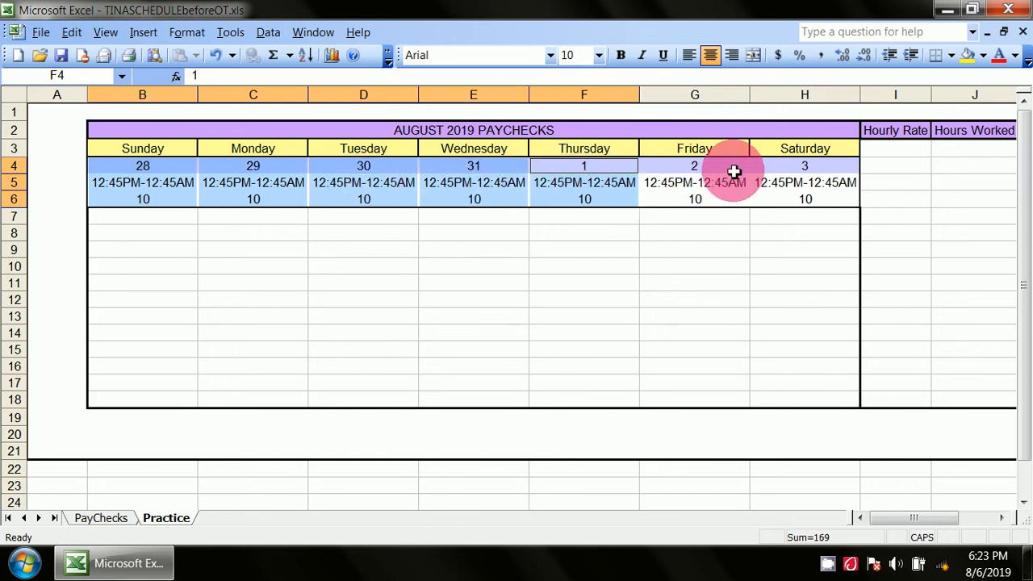
{"action": "left_click_drag", "start_coordinate": [734, 172], "coordinate": [799, 200]}
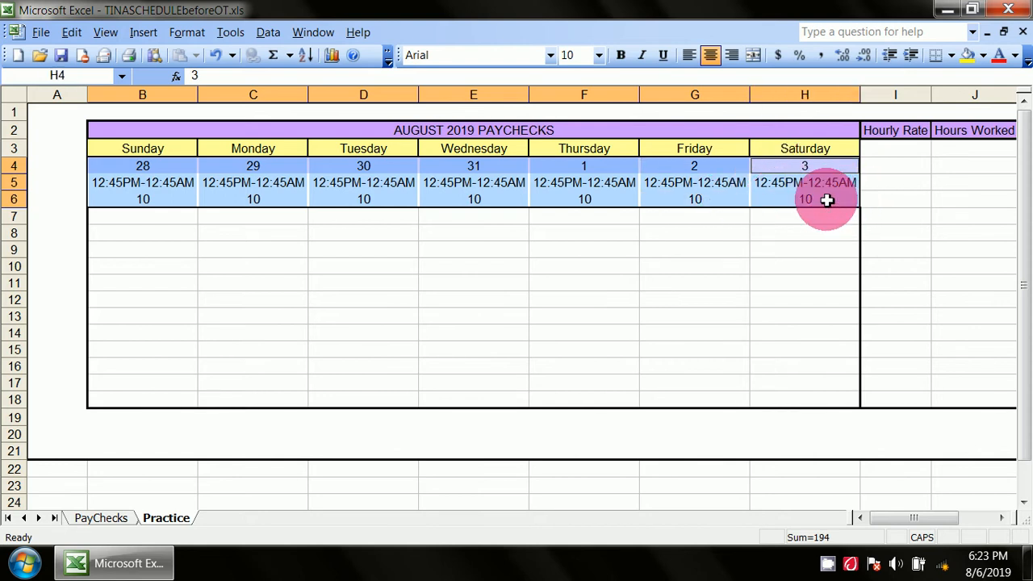
{"action": "right_click", "coordinate": [826, 201]}
{"action": "left_click", "coordinate": [888, 400]}
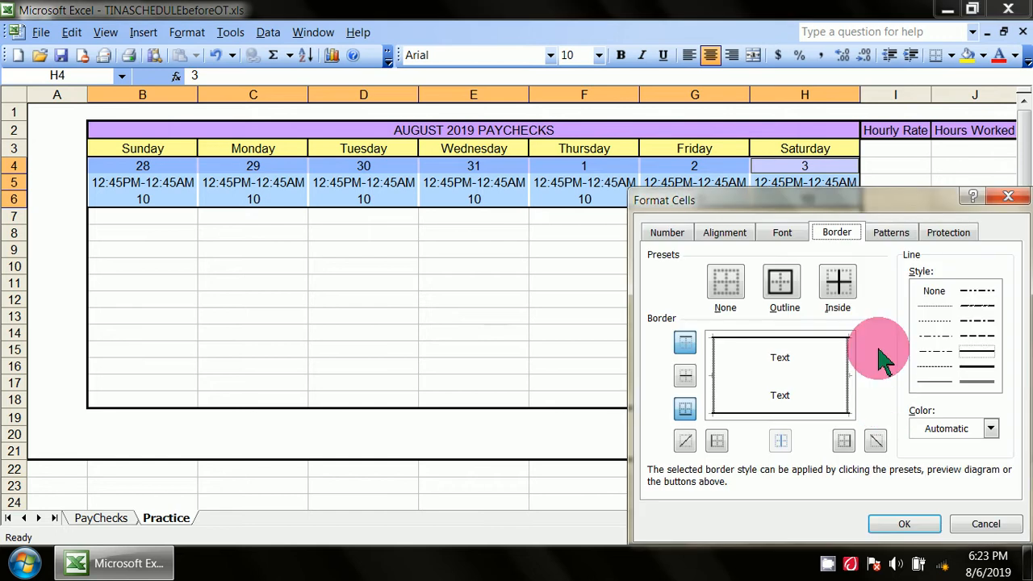
{"action": "left_click", "coordinate": [783, 284]}
{"action": "left_click", "coordinate": [838, 282]}
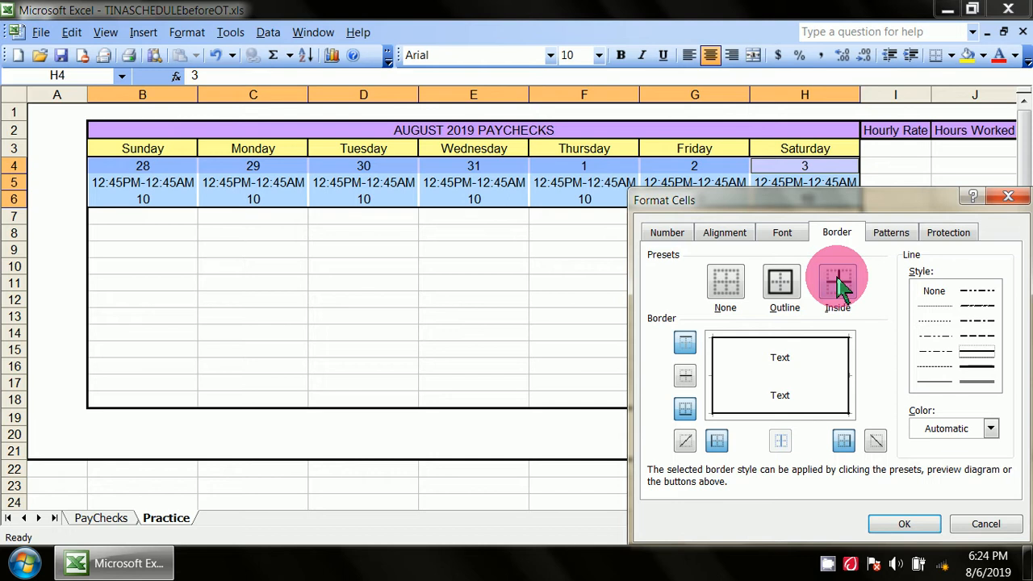
{"action": "left_click", "coordinate": [911, 525]}
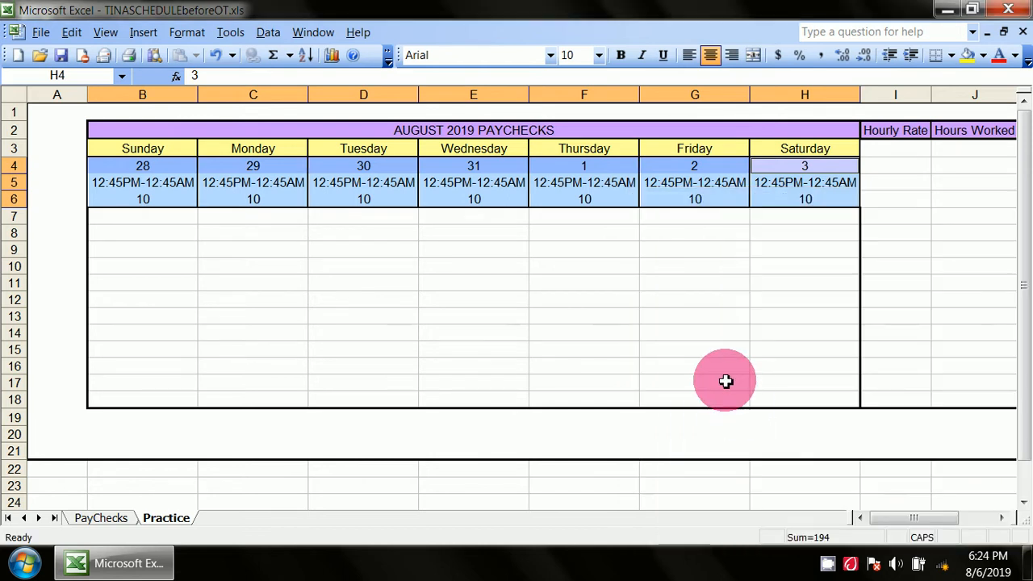
{"action": "left_click", "coordinate": [725, 381]}
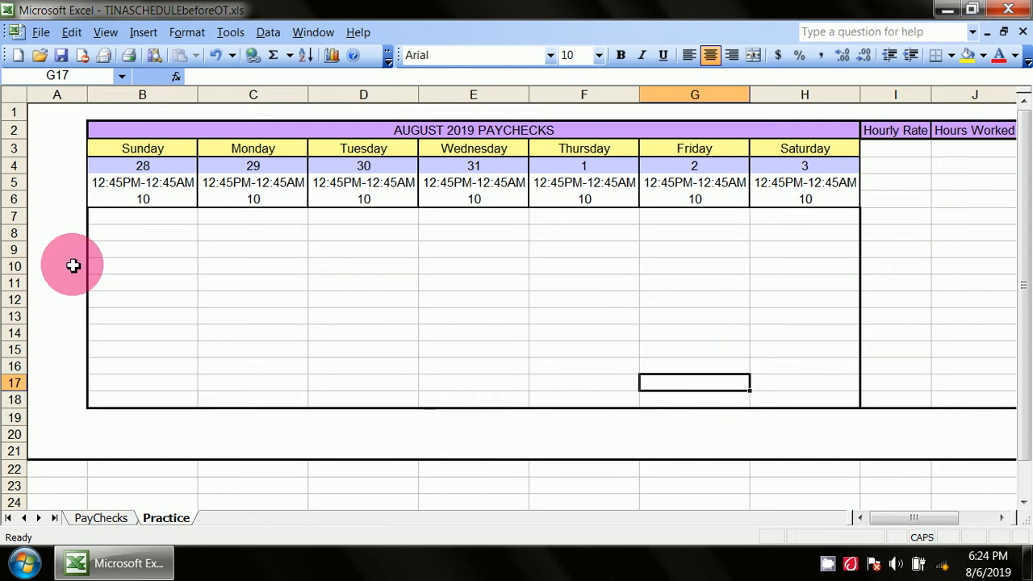
Step: Copy the first week's block B4:H6, paste it into B7:H9, and end the copy mode
{"action": "left_click_drag", "start_coordinate": [106, 166], "coordinate": [833, 196]}
{"action": "right_click", "coordinate": [832, 196]}
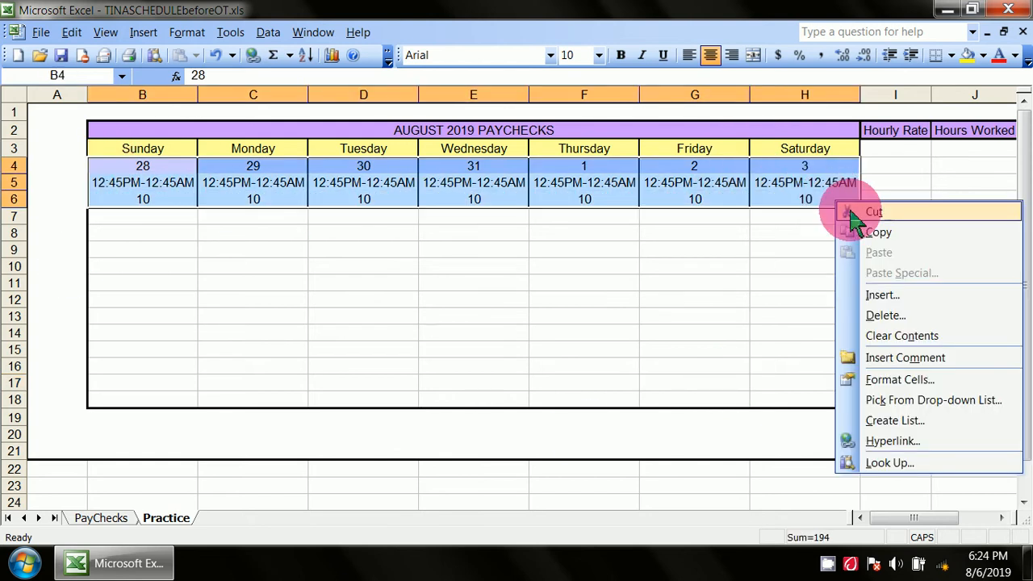
{"action": "left_click", "coordinate": [874, 231]}
{"action": "left_click", "coordinate": [153, 220]}
{"action": "mouse_move", "coordinate": [152, 220]}
{"action": "left_mouse_down"}
{"action": "mouse_move", "coordinate": [718, 196]}
{"action": "mouse_move", "coordinate": [798, 233]}
{"action": "mouse_move", "coordinate": [812, 259]}
{"action": "mouse_move", "coordinate": [812, 224]}
{"action": "mouse_move", "coordinate": [701, 221]}
{"action": "mouse_move", "coordinate": [462, 266]}
{"action": "mouse_move", "coordinate": [166, 231]}
{"action": "mouse_move", "coordinate": [161, 219]}
{"action": "left_mouse_up"}
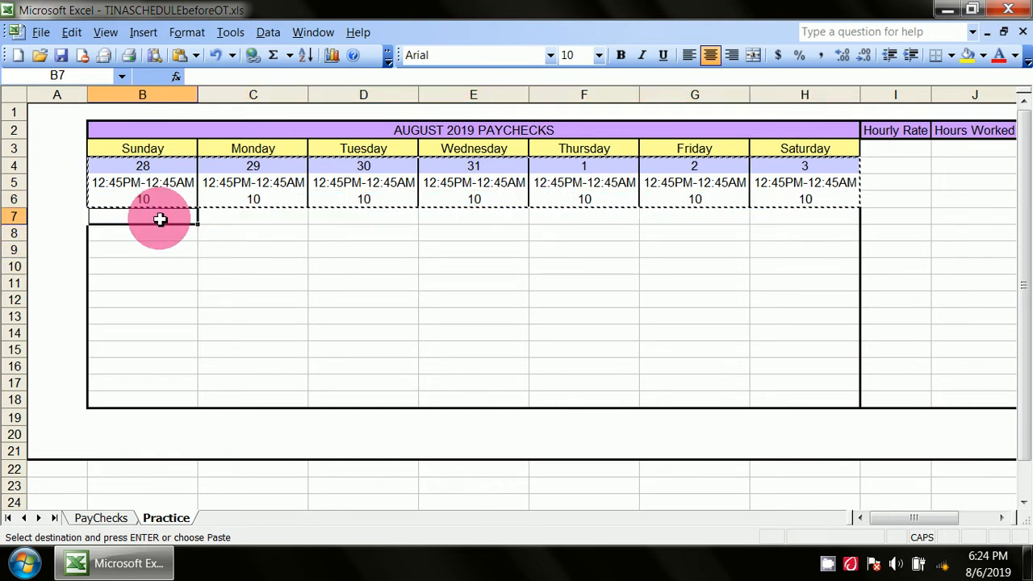
{"action": "right_click", "coordinate": [161, 218]}
{"action": "left_click", "coordinate": [197, 271]}
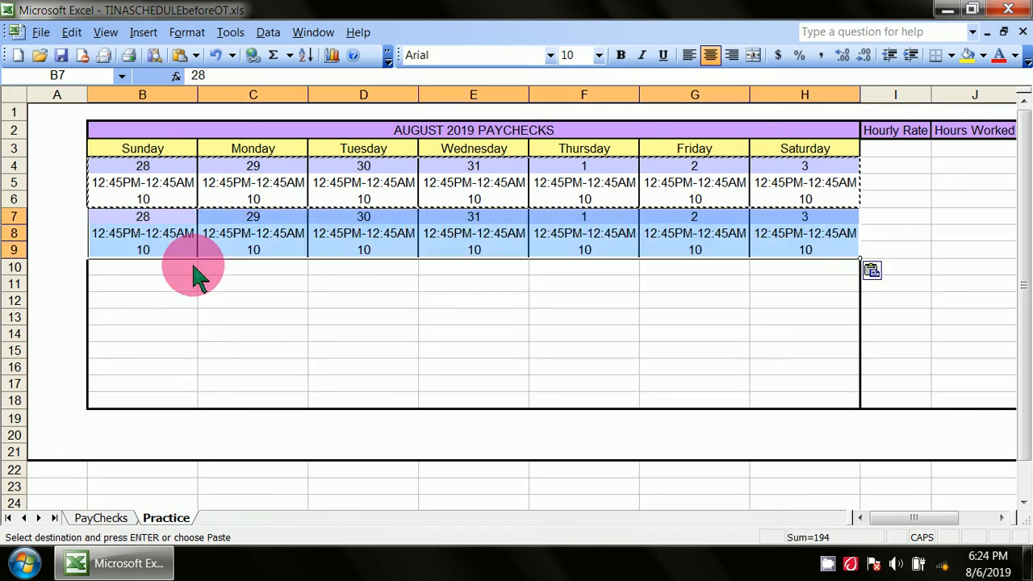
{"action": "left_click", "coordinate": [195, 272]}
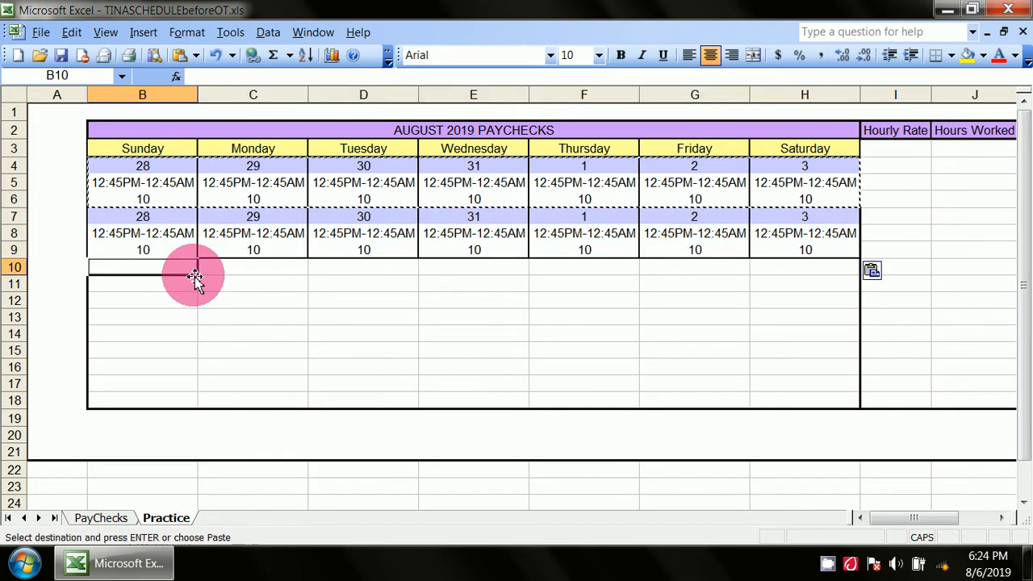
{"action": "double_click", "coordinate": [234, 296]}
Step: Clear the dates from B7:H7, one cell at a time from Sunday to Saturday
{"action": "left_click", "coordinate": [145, 219]}
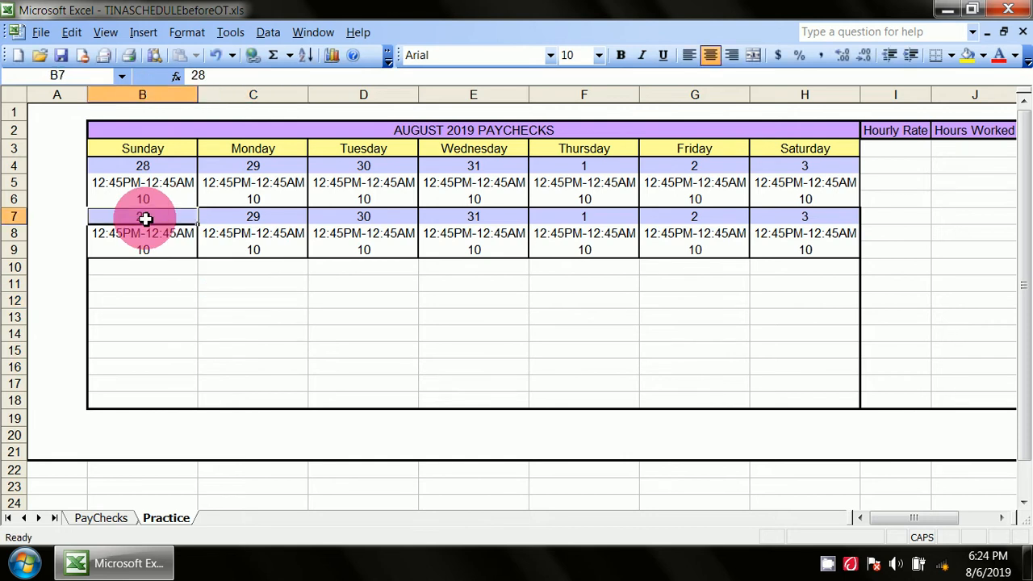
{"action": "key", "text": "Delete"}
{"action": "left_click", "coordinate": [244, 227]}
{"action": "left_click", "coordinate": [247, 215]}
{"action": "key", "text": "Delete"}
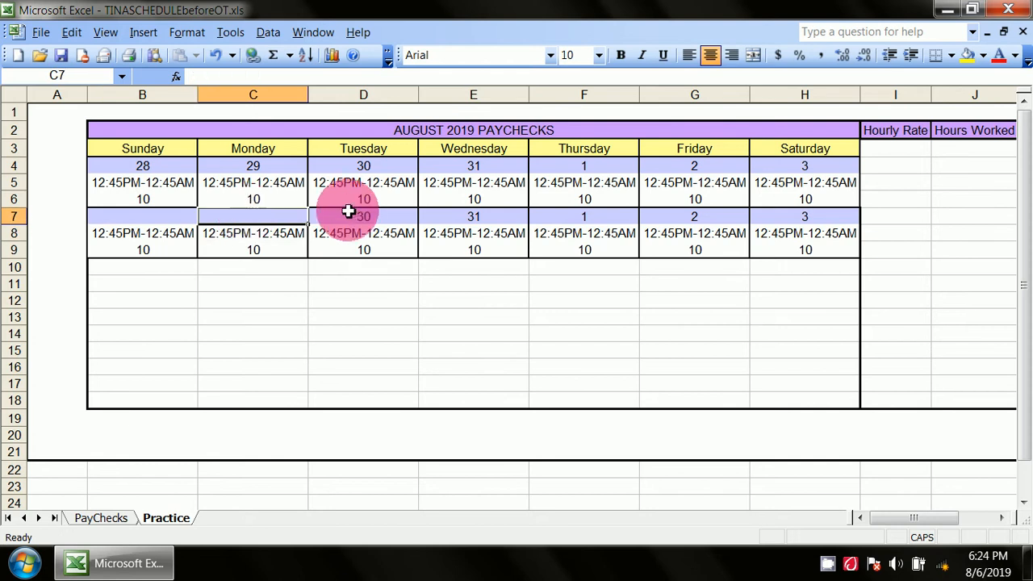
{"action": "left_click", "coordinate": [351, 215]}
{"action": "key", "text": "Delete"}
{"action": "left_click", "coordinate": [443, 218]}
{"action": "key", "text": "Delete"}
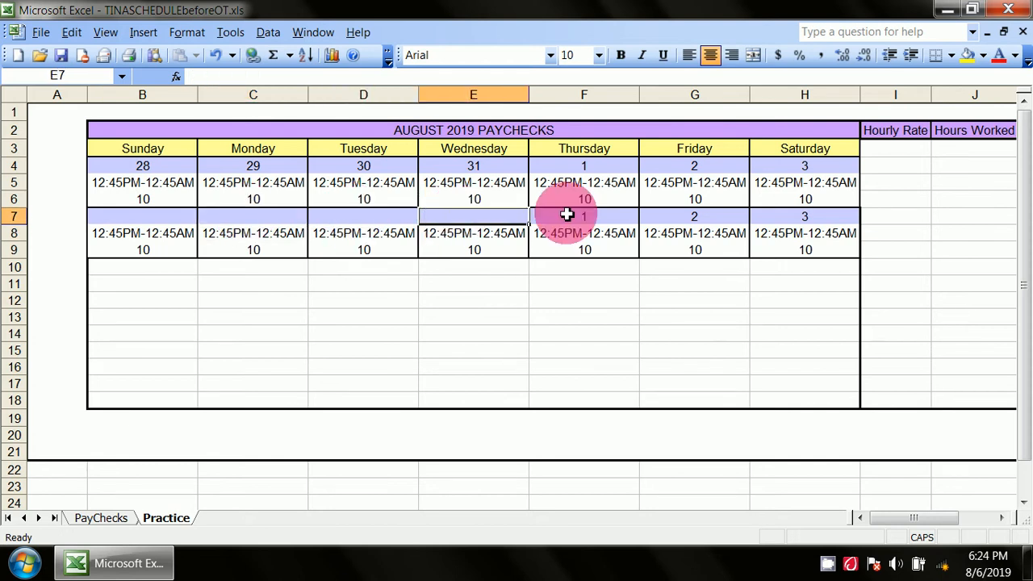
{"action": "left_click", "coordinate": [567, 215]}
{"action": "key", "text": "Delete"}
{"action": "left_click", "coordinate": [670, 218]}
{"action": "key", "text": "Delete"}
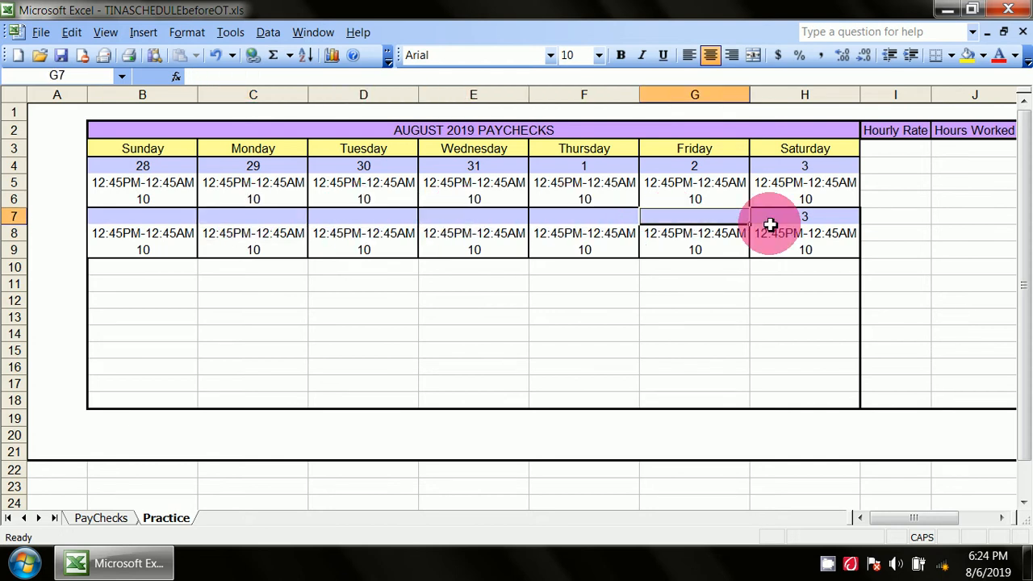
{"action": "left_click", "coordinate": [773, 218]}
{"action": "key", "text": "Delete"}
Step: Clear the contents of the second week's block B7:H9, including its shifts and hours, while keeping the formatting
{"action": "left_click_drag", "start_coordinate": [800, 254], "coordinate": [116, 219]}
{"action": "key", "text": "Delete"}
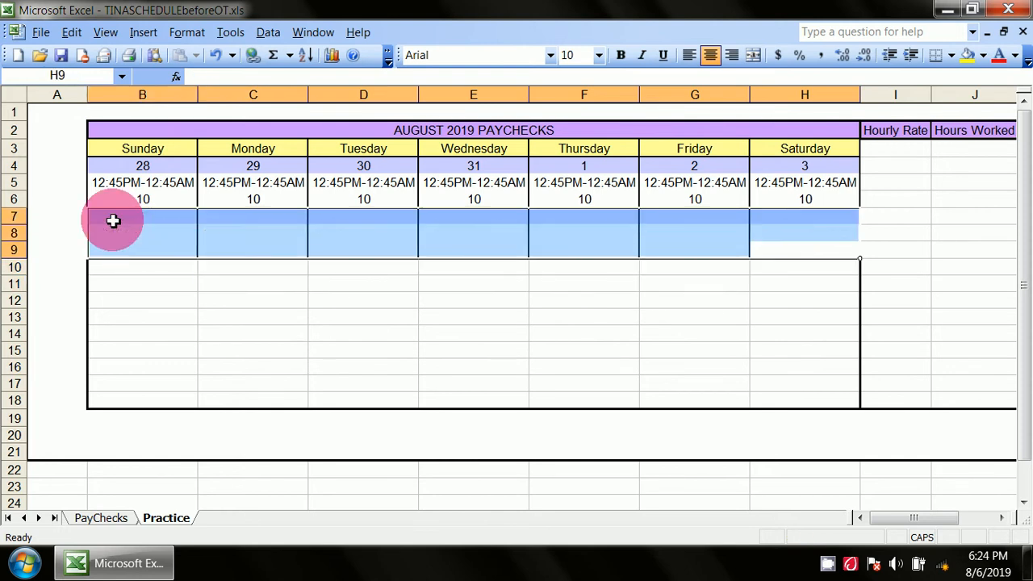
{"action": "left_click", "coordinate": [180, 295]}
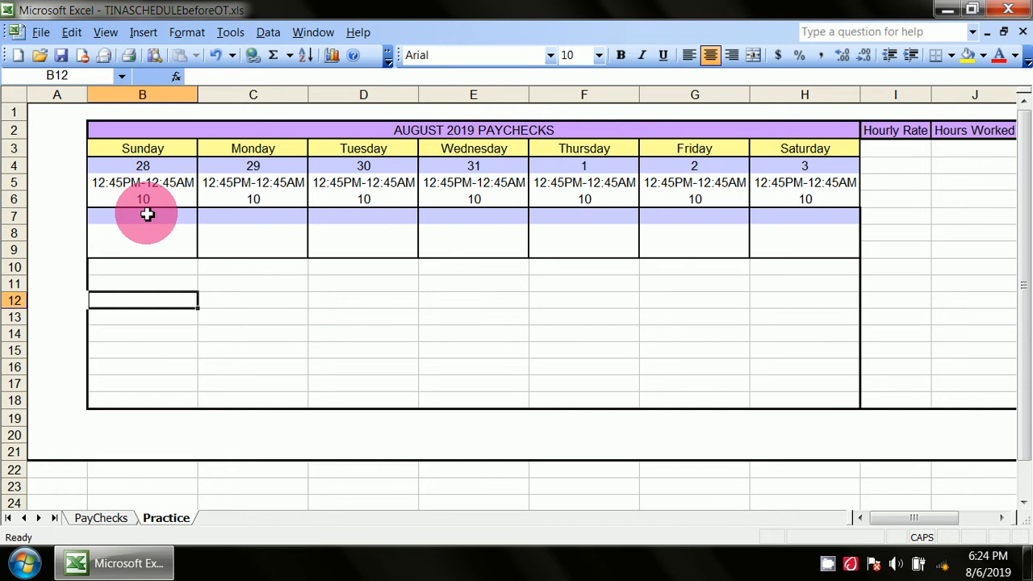
Step: Copy the empty formatted week block B7:H9 to the blocks starting at B10, B13 and B16, and end the copy mode
{"action": "left_click_drag", "start_coordinate": [150, 215], "coordinate": [826, 249]}
{"action": "right_click", "coordinate": [829, 255]}
{"action": "left_click", "coordinate": [870, 283]}
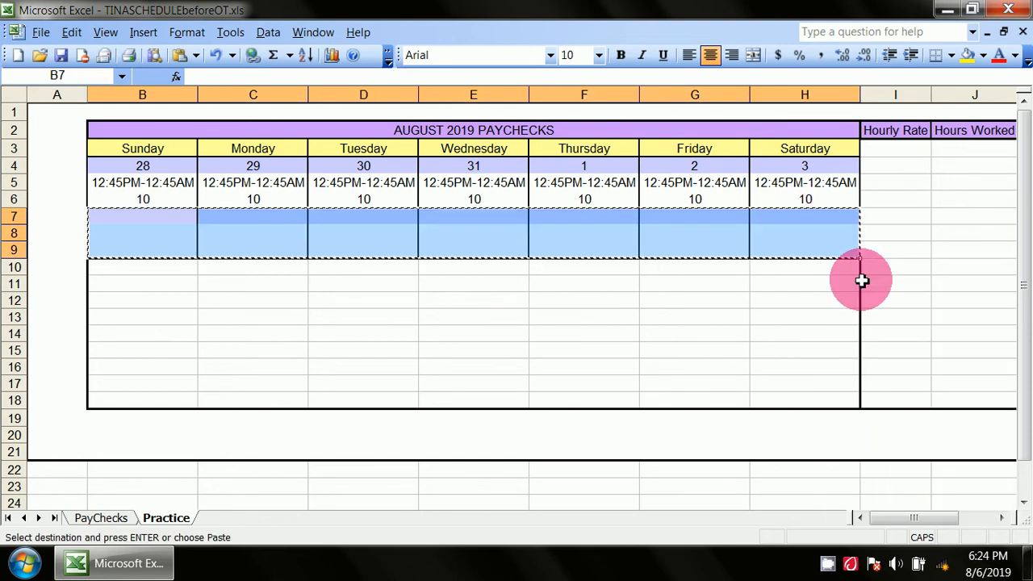
{"action": "left_click", "coordinate": [125, 266]}
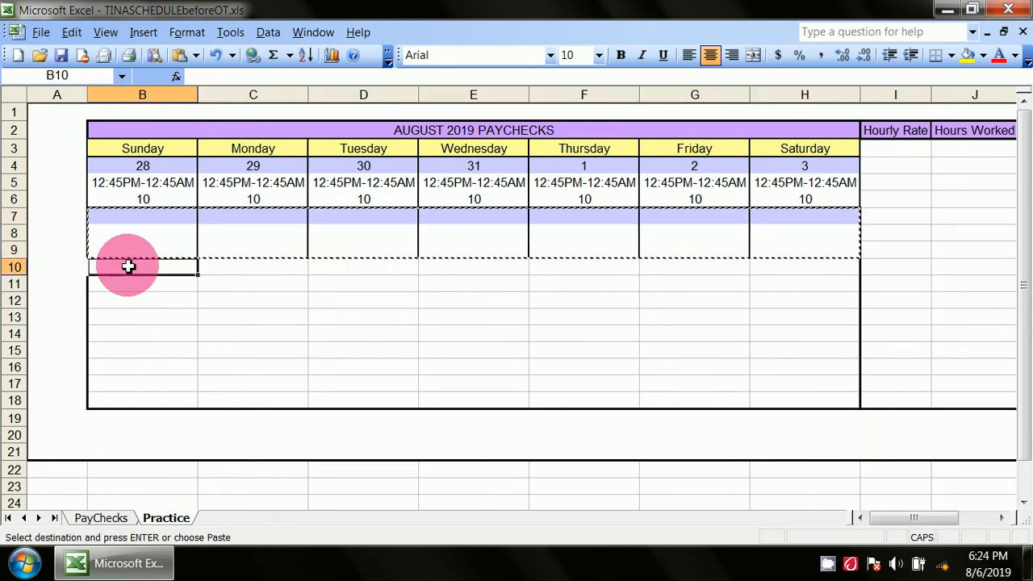
{"action": "key", "text": "ctrl+v"}
{"action": "left_click", "coordinate": [115, 323]}
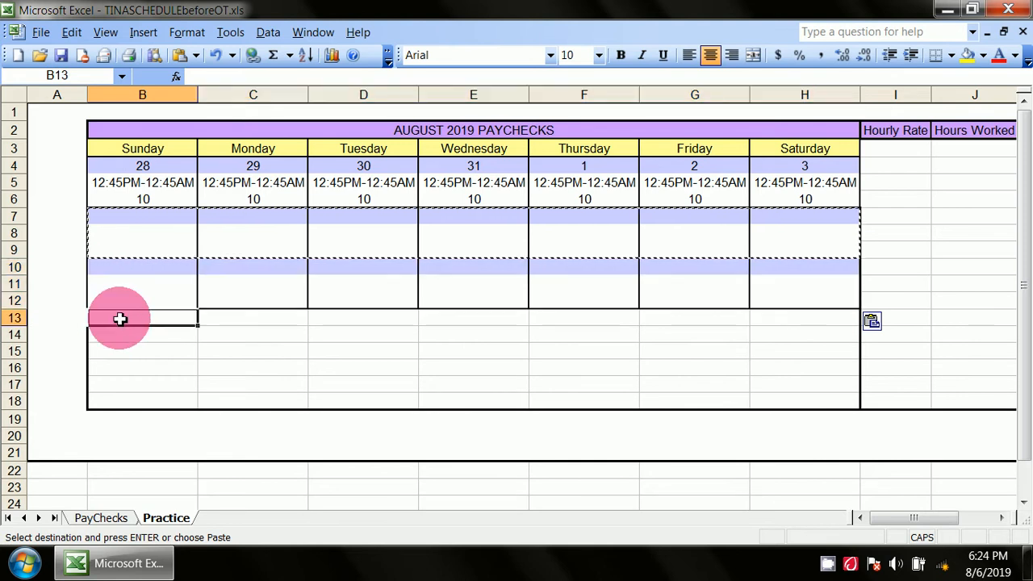
{"action": "key", "text": "ctrl+v"}
{"action": "left_click", "coordinate": [116, 367]}
{"action": "key", "text": "ctrl+v"}
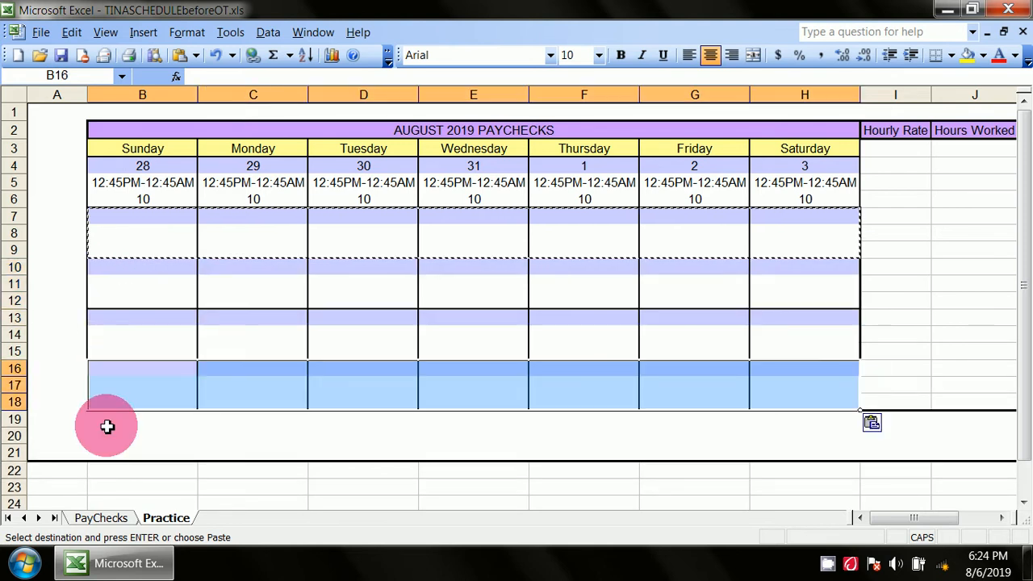
{"action": "left_click", "coordinate": [53, 303]}
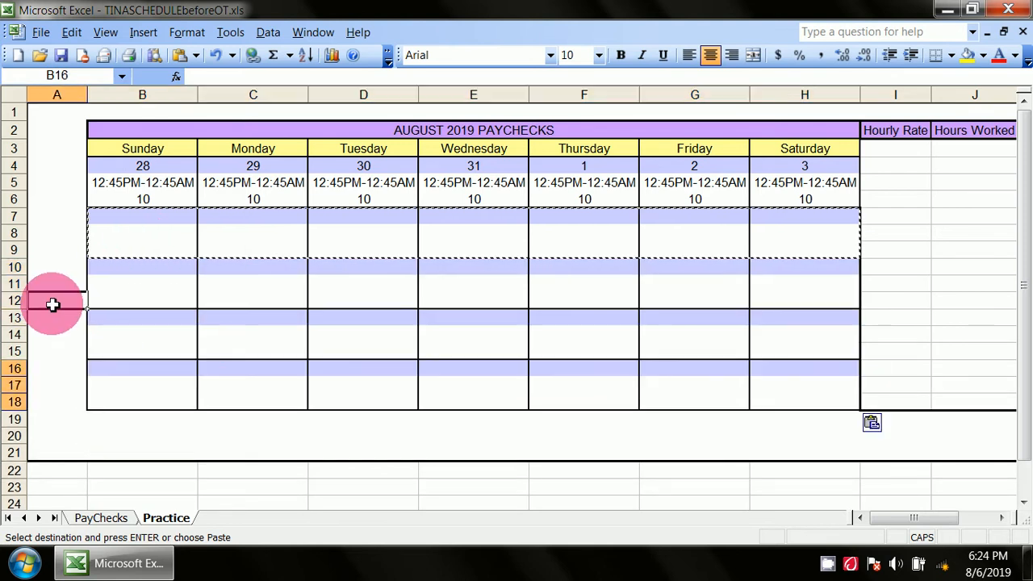
{"action": "left_click", "coordinate": [56, 247]}
{"action": "double_click", "coordinate": [56, 249]}
{"action": "left_click", "coordinate": [59, 352]}
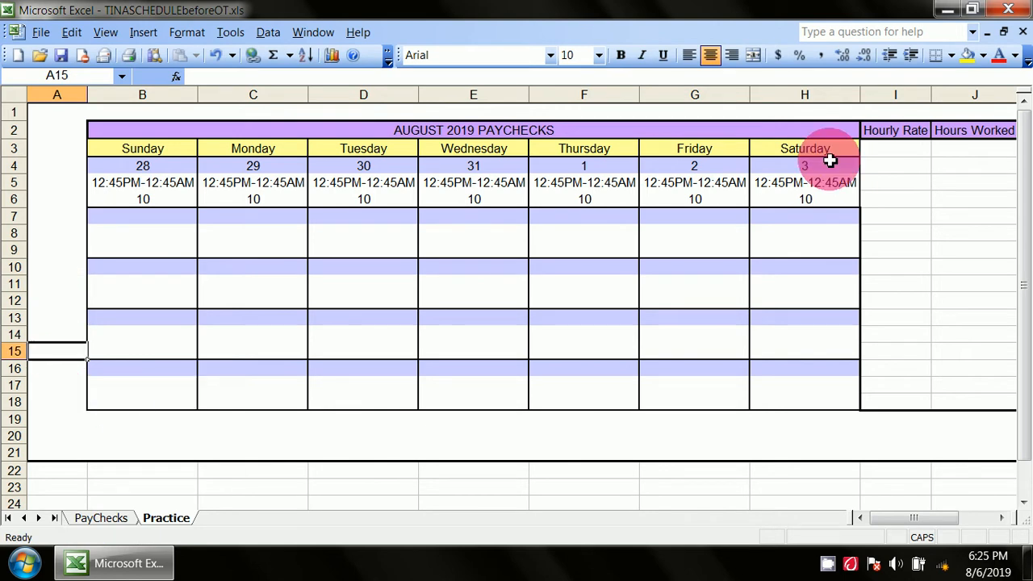
Step: Enter the second week's dates 4 through 10 in B7:H7, from Sunday to Saturday
{"action": "left_click", "coordinate": [190, 216]}
{"action": "type", "text": "4"}
{"action": "left_click", "coordinate": [250, 221]}
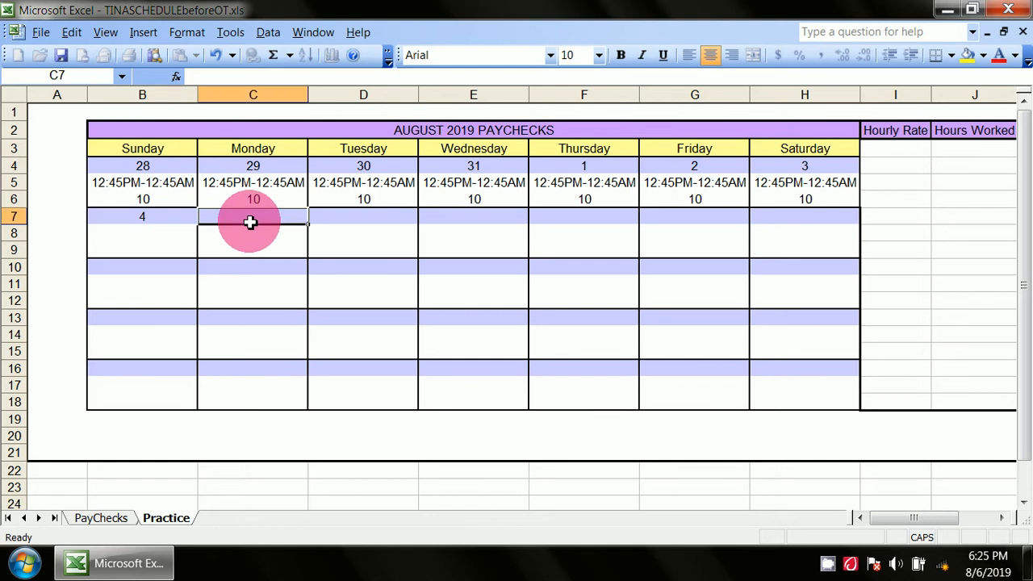
{"action": "type", "text": "5"}
{"action": "left_click", "coordinate": [351, 224]}
{"action": "type", "text": "6"}
{"action": "left_click", "coordinate": [452, 219]}
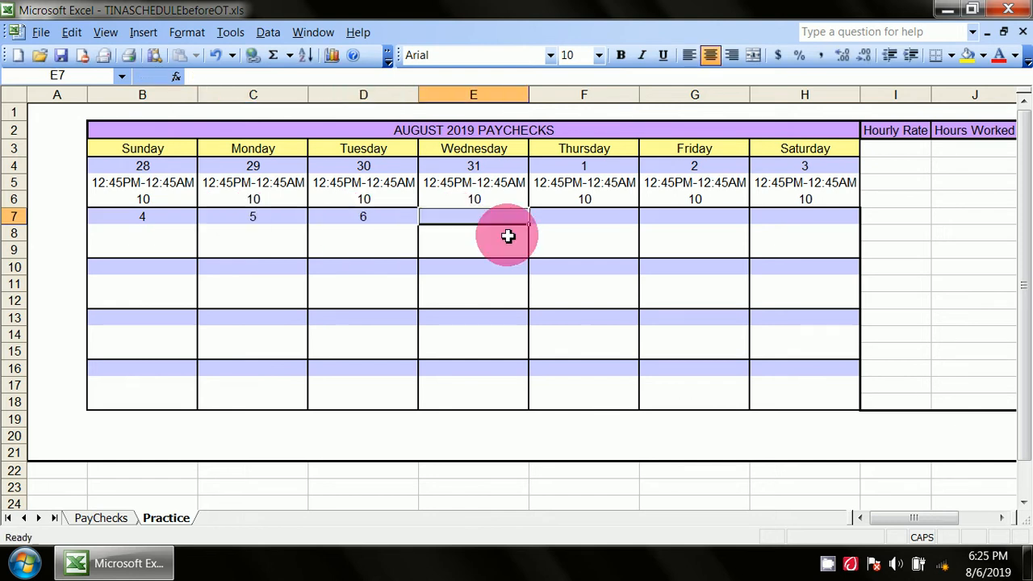
{"action": "type", "text": "7"}
{"action": "left_click", "coordinate": [566, 213]}
{"action": "type", "text": "8"}
{"action": "left_click", "coordinate": [673, 212]}
{"action": "type", "text": "9"}
{"action": "left_click", "coordinate": [781, 213]}
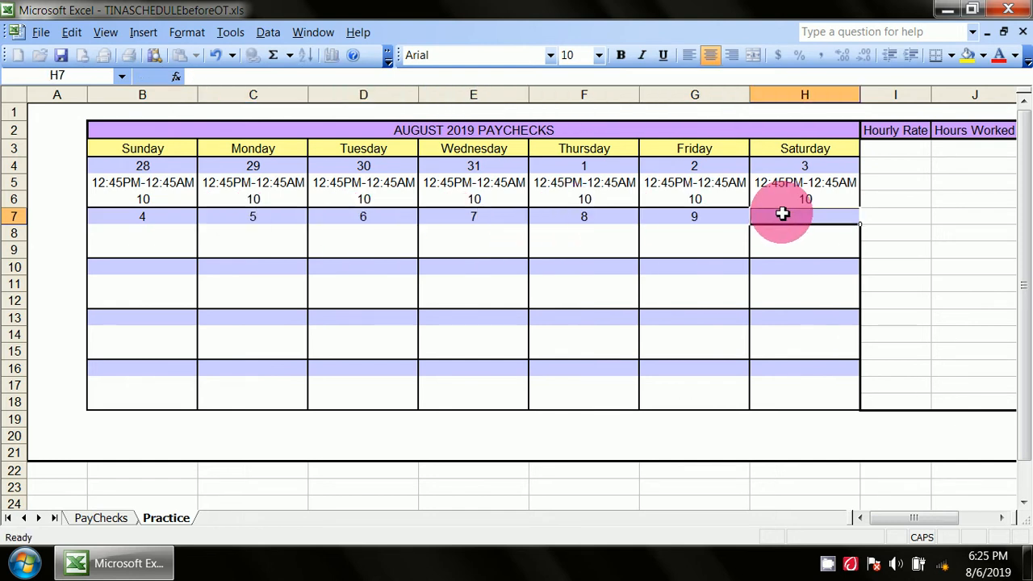
{"action": "type", "text": "10"}
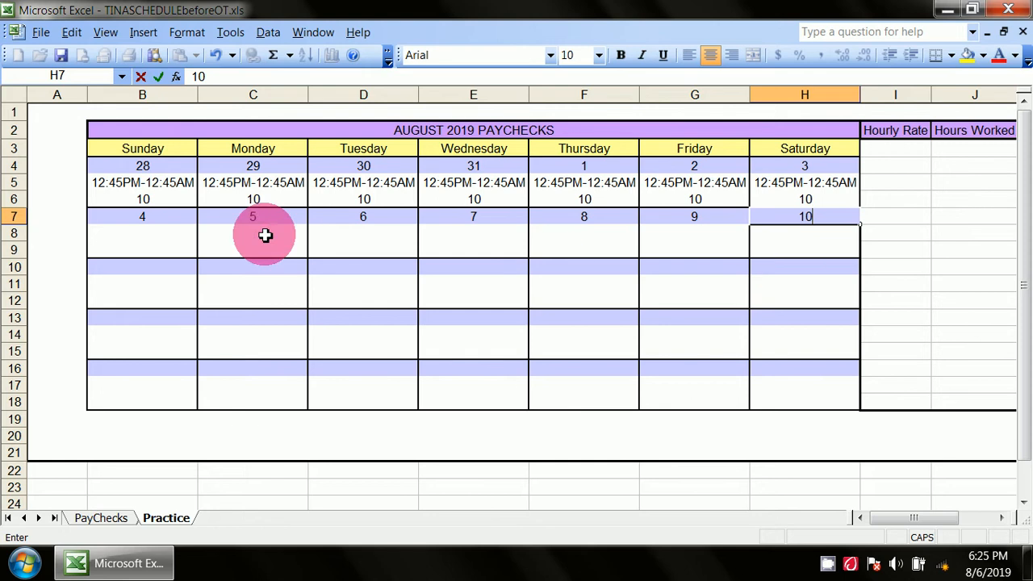
Step: Enter the third week's dates 11 through 17 in B10:H10, one per weekday
{"action": "left_click", "coordinate": [150, 274]}
{"action": "type", "text": "11"}
{"action": "left_click", "coordinate": [260, 271]}
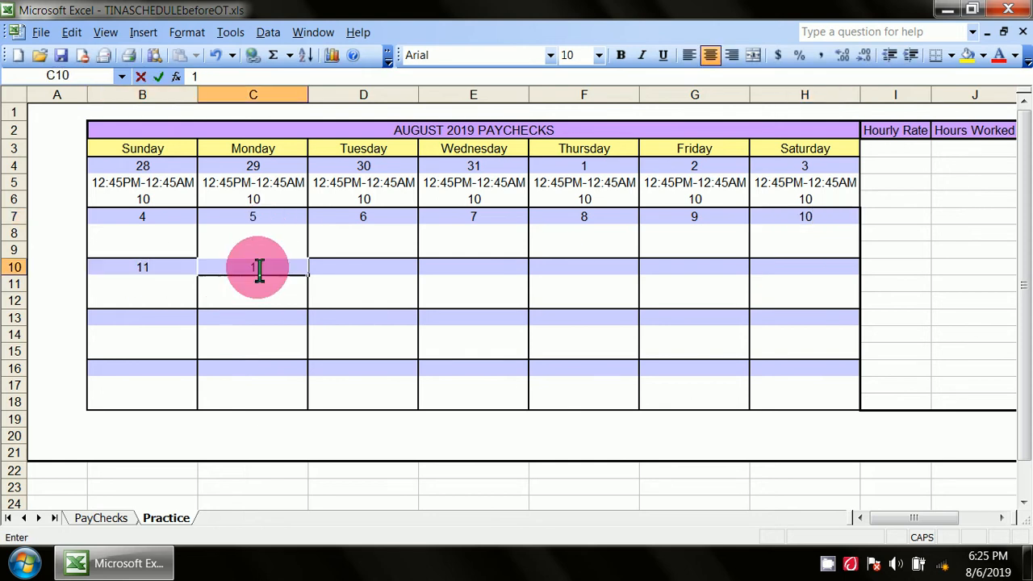
{"action": "type", "text": "12"}
{"action": "left_click", "coordinate": [365, 274]}
{"action": "type", "text": "13"}
{"action": "left_click", "coordinate": [448, 269]}
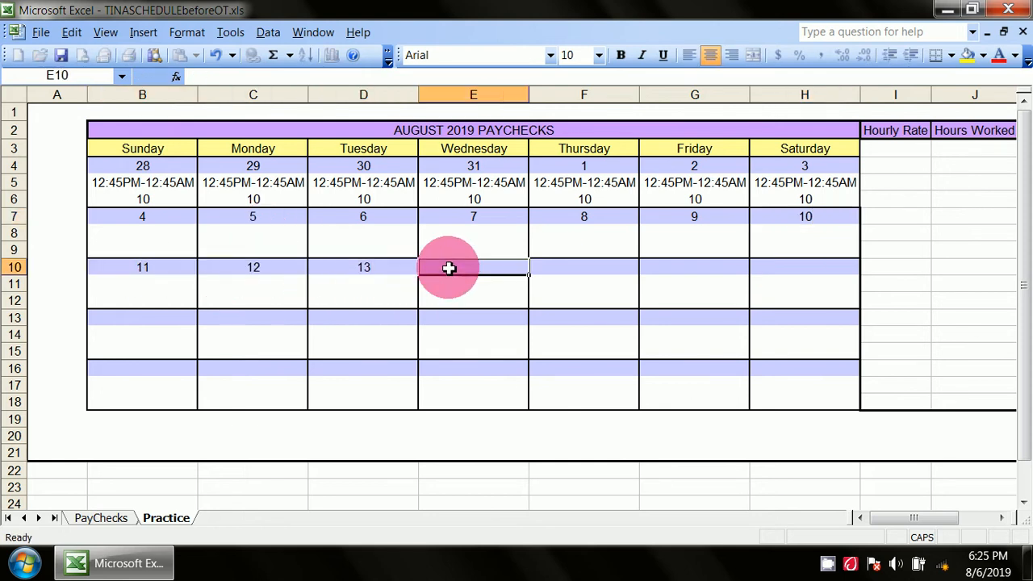
{"action": "type", "text": "14"}
{"action": "left_click", "coordinate": [560, 268]}
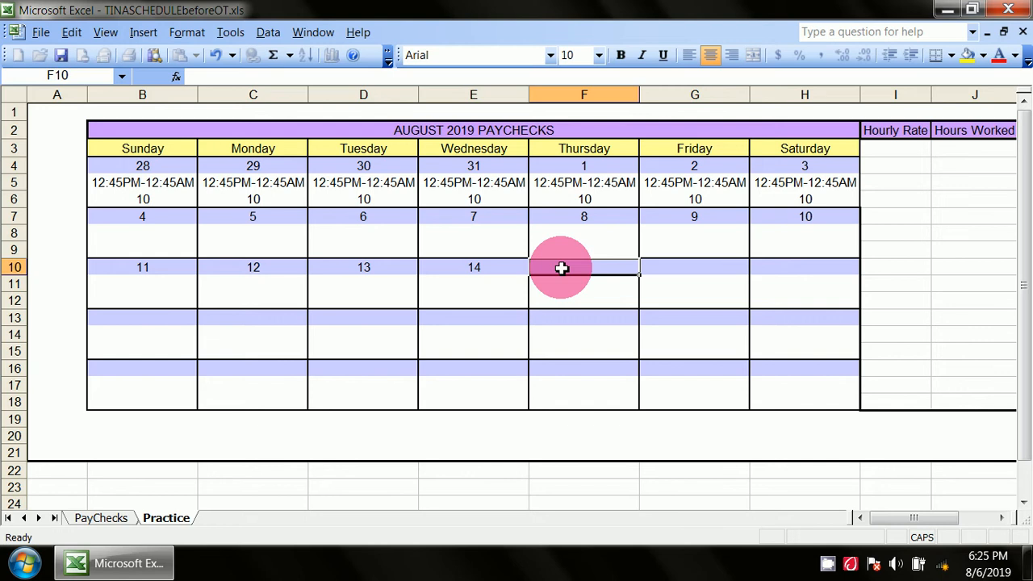
{"action": "type", "text": "15"}
{"action": "left_click", "coordinate": [660, 266]}
{"action": "type", "text": "16"}
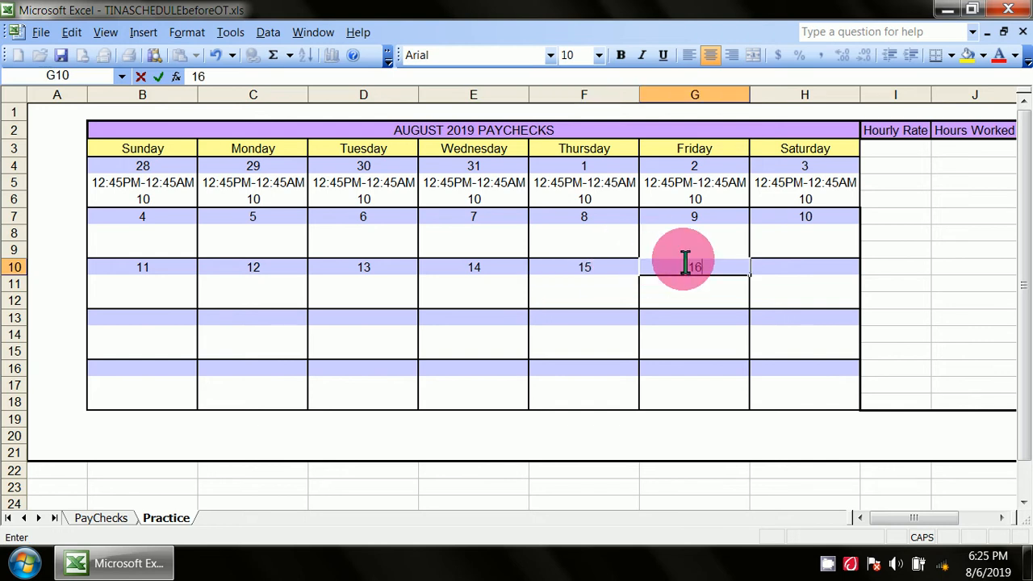
{"action": "left_click", "coordinate": [768, 272]}
{"action": "type", "text": "17"}
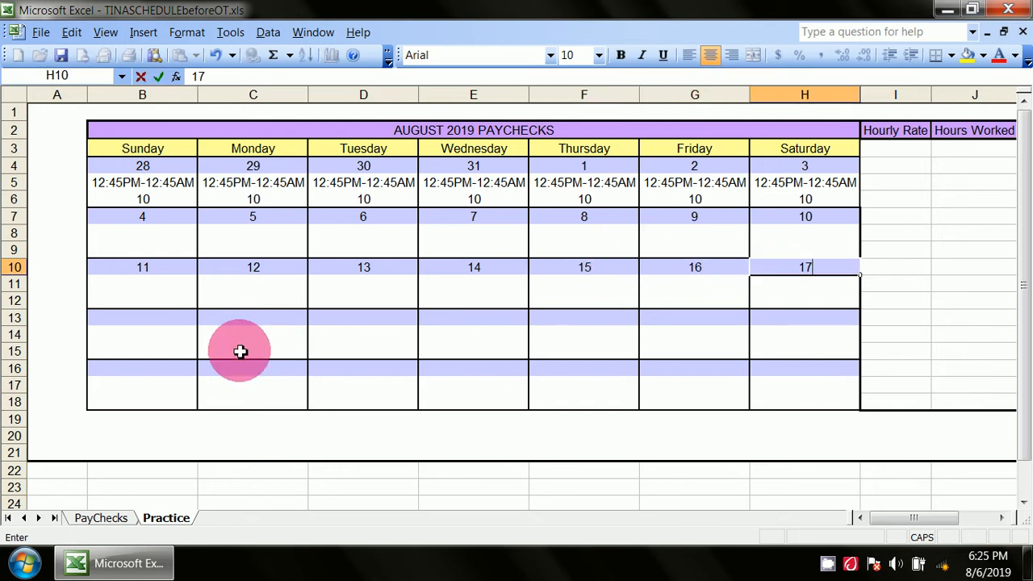
Step: Enter the fourth week's dates 18 through 24 in B13:H13, one per weekday
{"action": "left_click", "coordinate": [174, 321]}
{"action": "type", "text": "18"}
{"action": "left_click", "coordinate": [254, 318]}
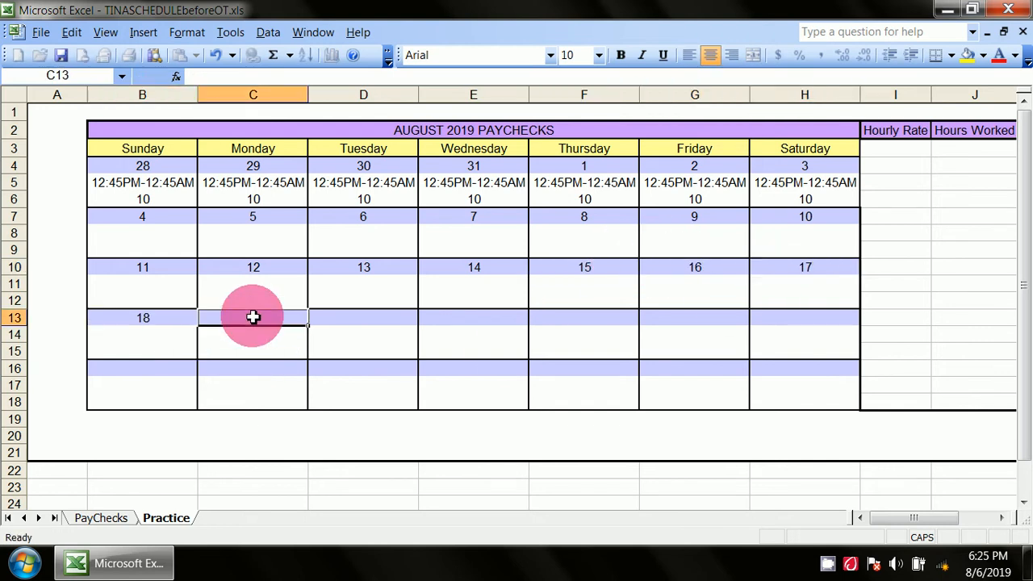
{"action": "type", "text": "19"}
{"action": "left_click", "coordinate": [350, 320]}
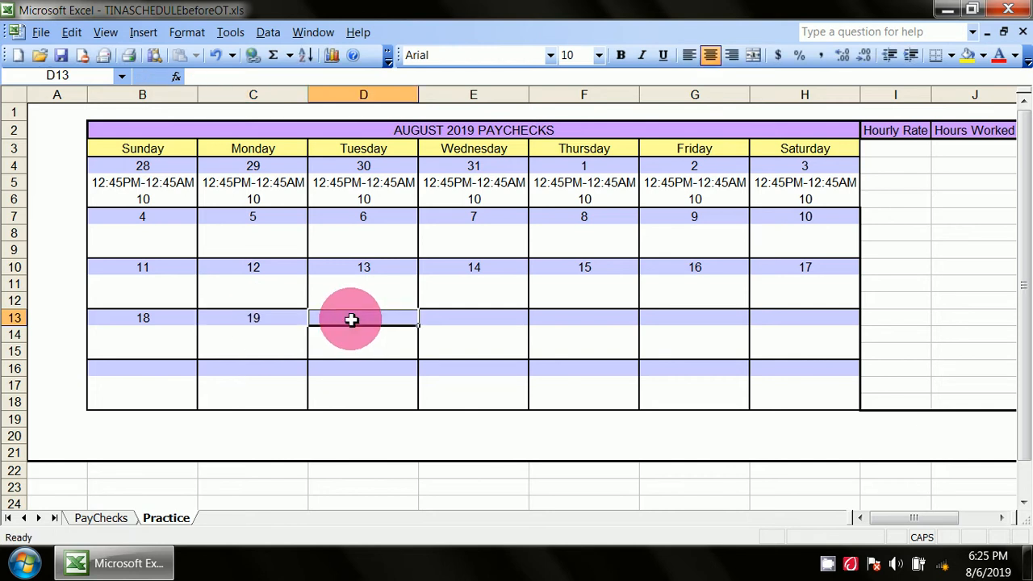
{"action": "type", "text": "20"}
{"action": "left_click", "coordinate": [463, 323]}
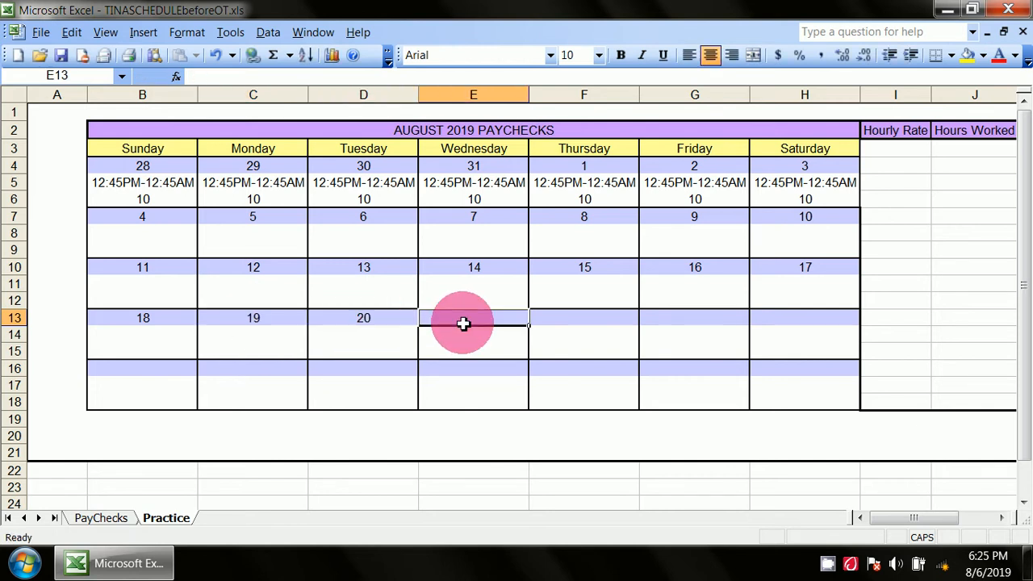
{"action": "type", "text": "21"}
{"action": "left_click", "coordinate": [550, 322]}
{"action": "type", "text": "22"}
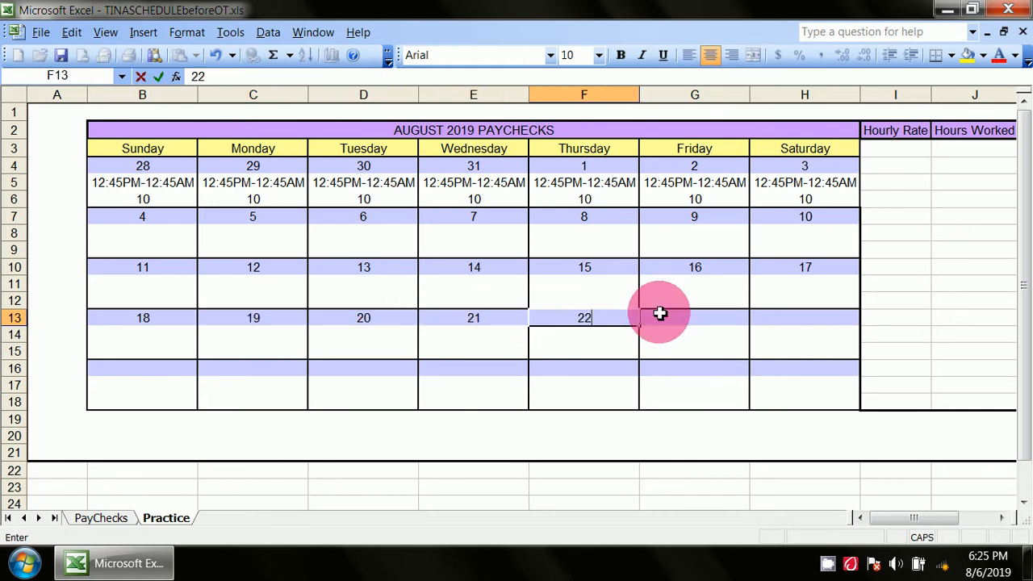
{"action": "left_click", "coordinate": [659, 316]}
{"action": "type", "text": "23"}
{"action": "left_click", "coordinate": [799, 325]}
{"action": "type", "text": "2"}
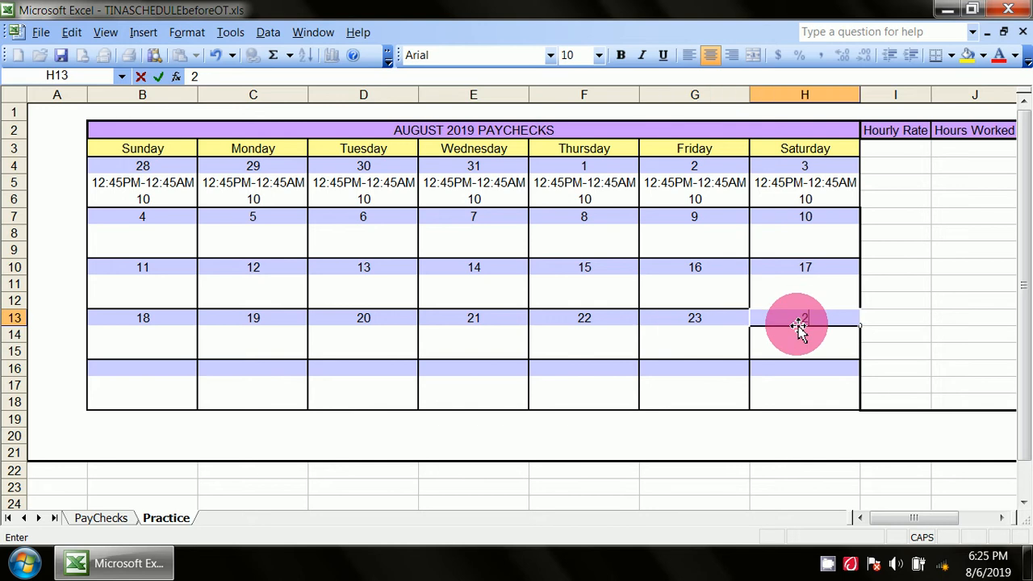
{"action": "type", "text": "4"}
Step: Enter the last week's dates 25 through 31 in B16:H16, one per weekday
{"action": "left_click", "coordinate": [173, 366]}
{"action": "type", "text": "25"}
{"action": "left_click_drag", "start_coordinate": [253, 353], "coordinate": [251, 367]}
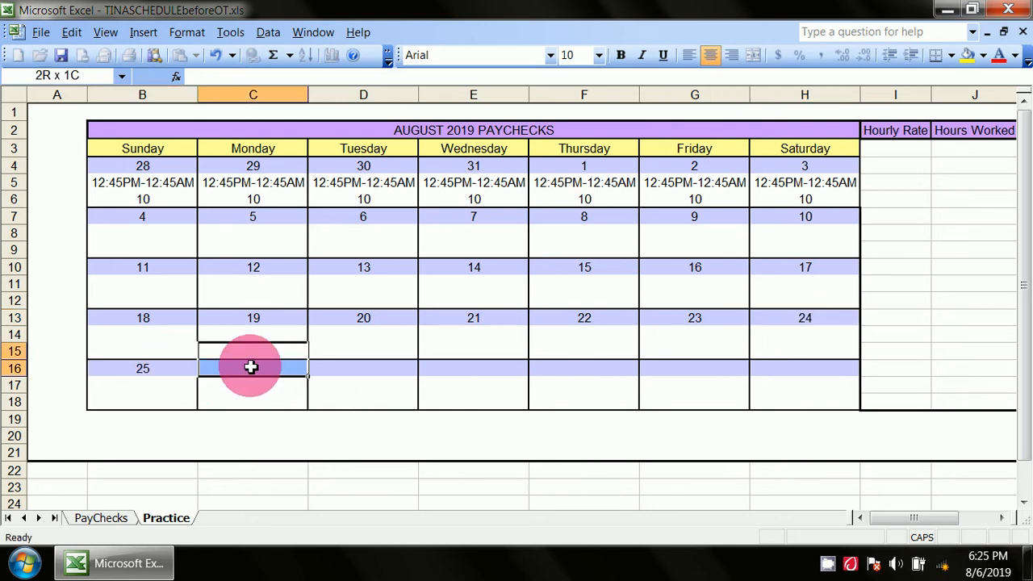
{"action": "left_click", "coordinate": [252, 368]}
{"action": "type", "text": "2"}
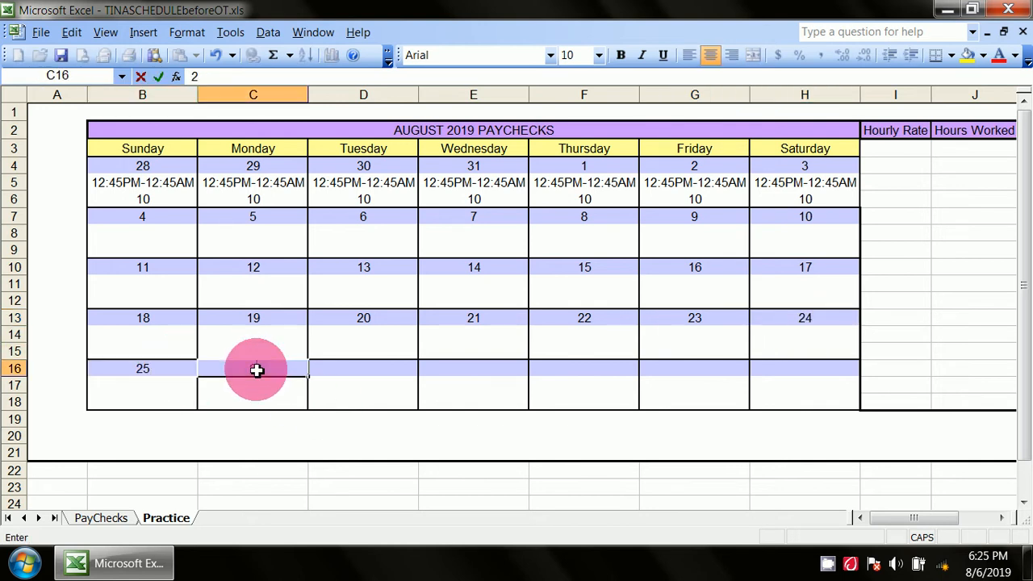
{"action": "type", "text": "6"}
{"action": "left_click", "coordinate": [349, 371]}
{"action": "type", "text": "2"}
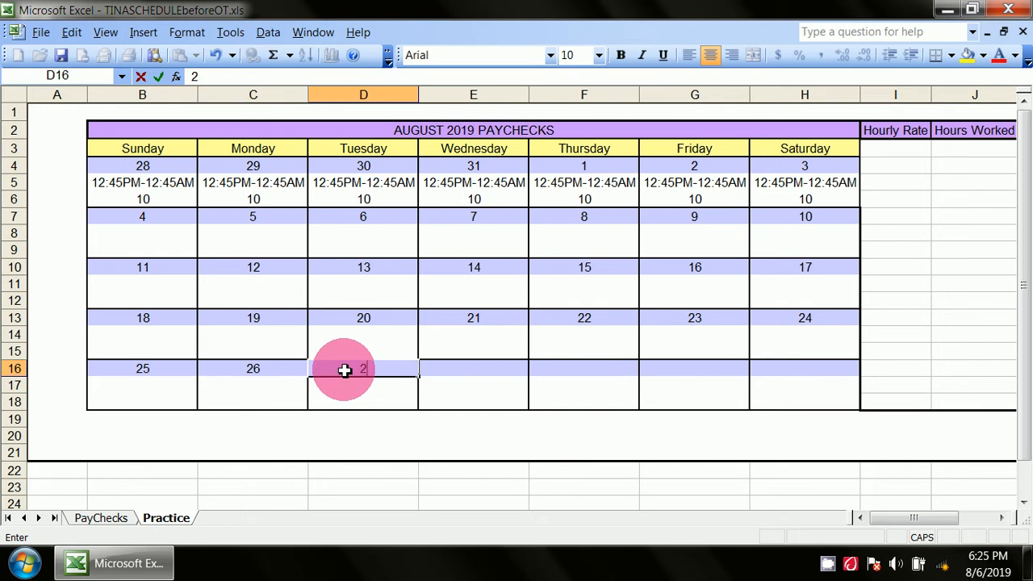
{"action": "type", "text": "7"}
{"action": "left_click", "coordinate": [449, 372]}
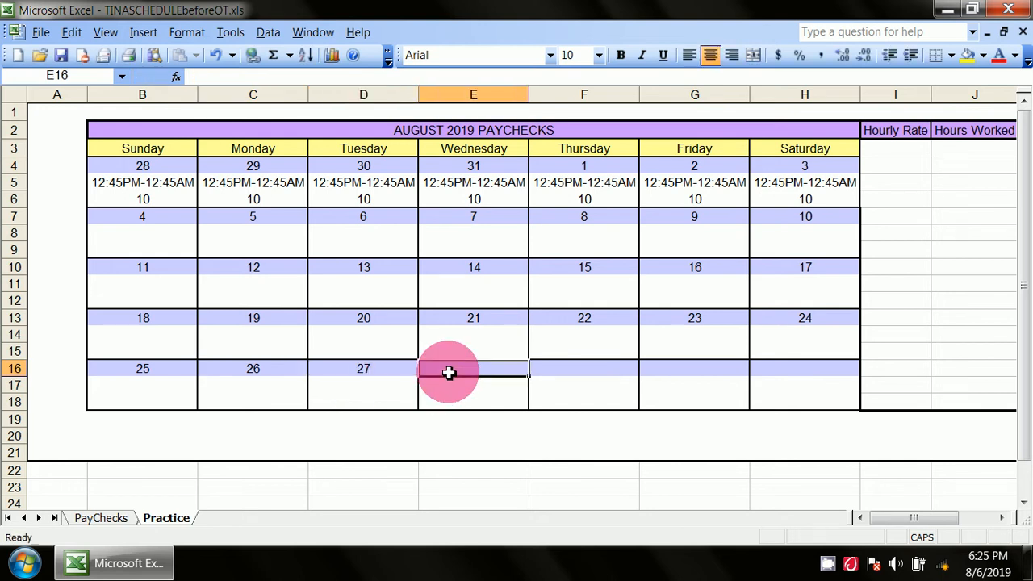
{"action": "type", "text": "28"}
{"action": "left_click", "coordinate": [553, 368]}
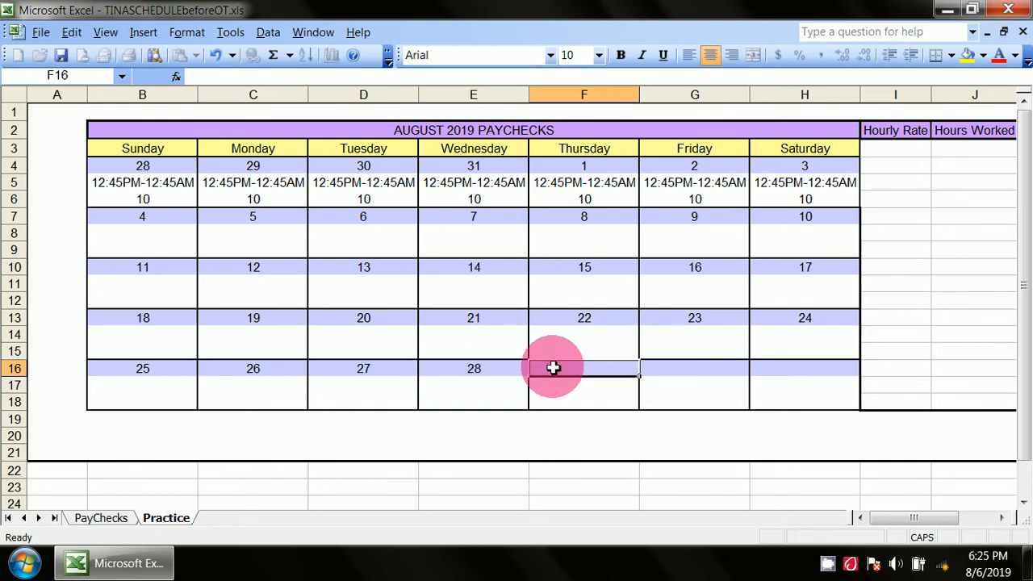
{"action": "type", "text": "2"}
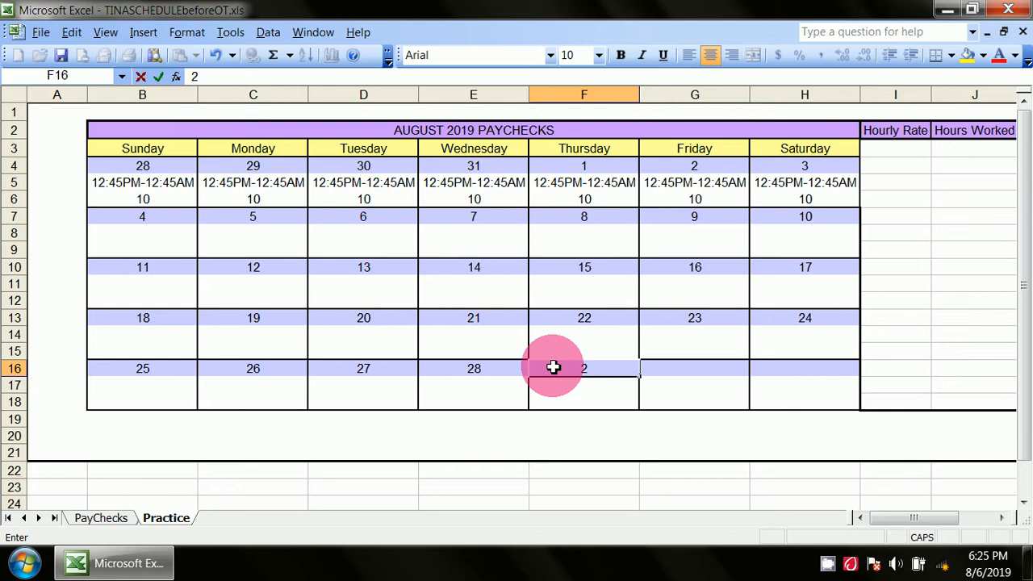
{"action": "type", "text": "9"}
{"action": "left_click", "coordinate": [664, 369]}
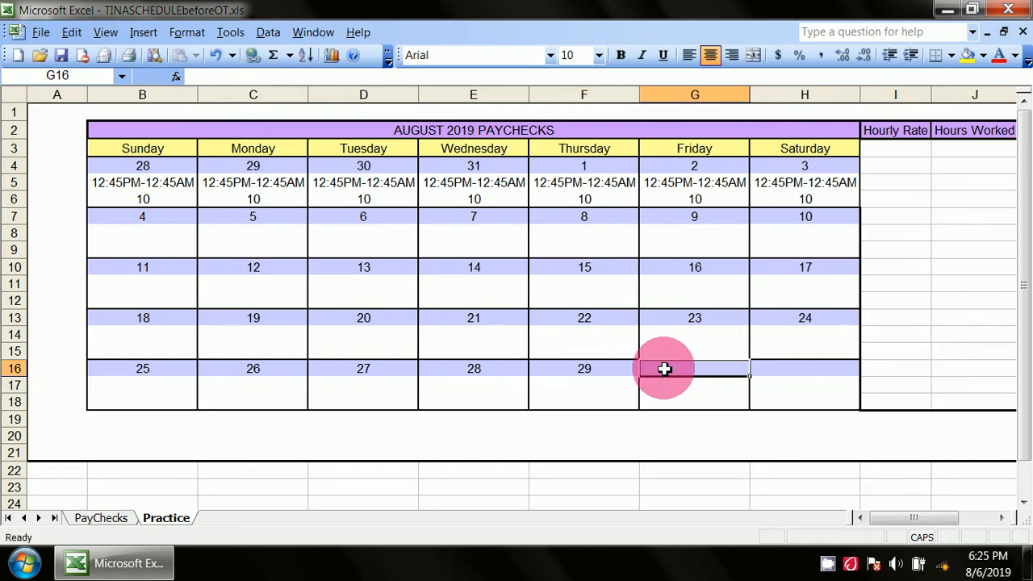
{"action": "type", "text": "30"}
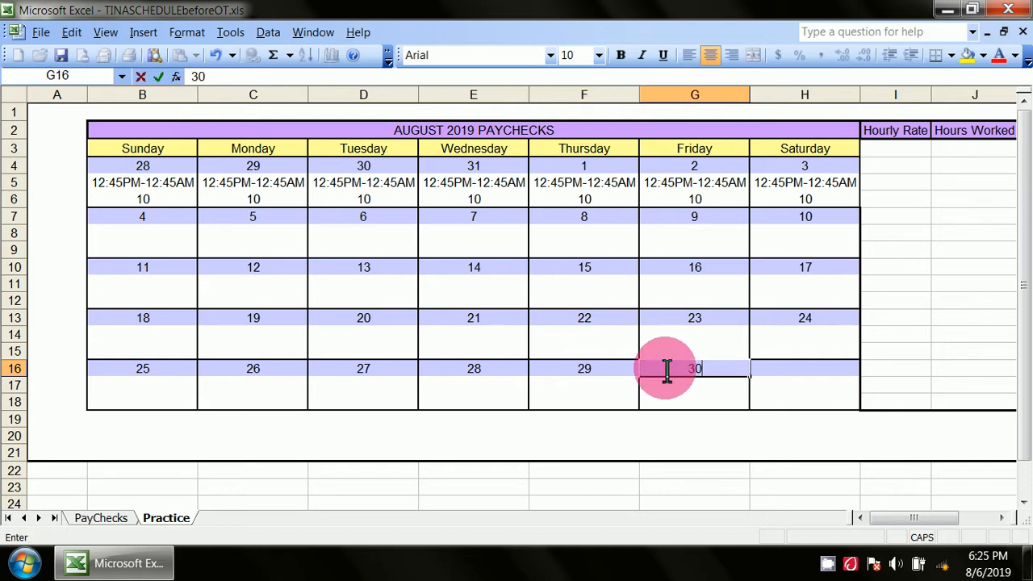
{"action": "left_click", "coordinate": [779, 368]}
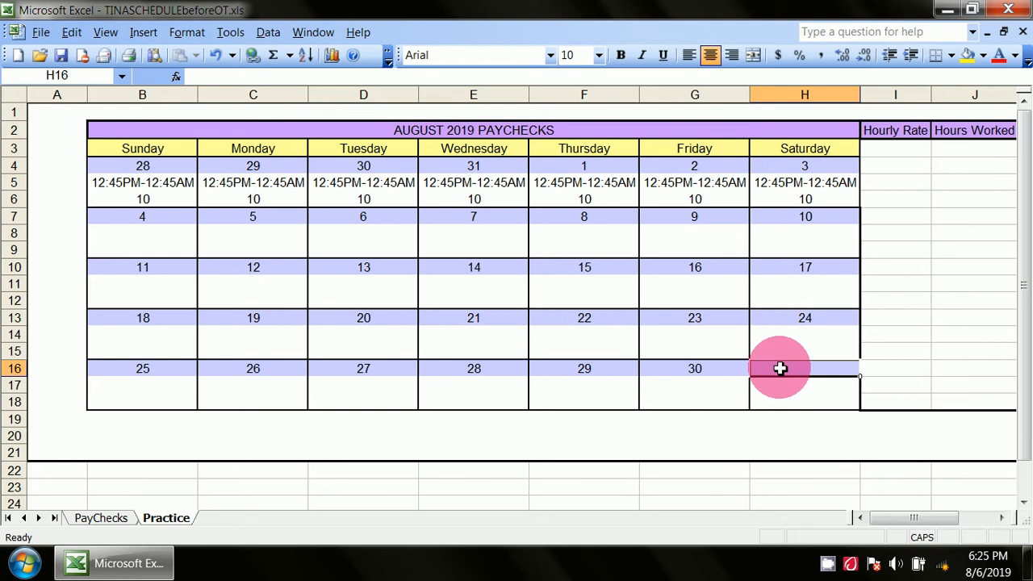
{"action": "type", "text": "31"}
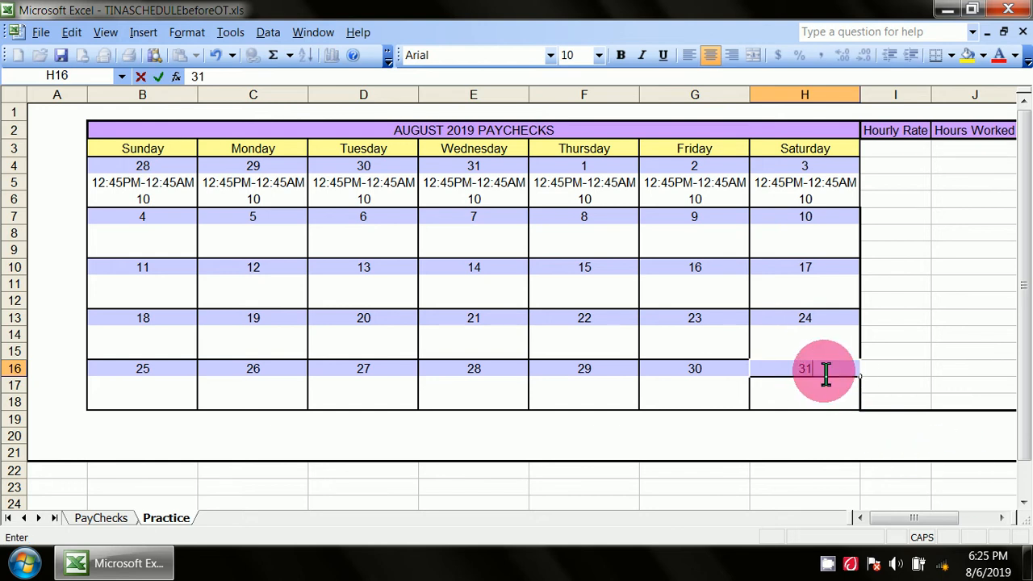
Step: Check the schedule's dates against the system calendar for August 2019, and return to the worksheet
{"action": "left_click", "coordinate": [991, 562]}
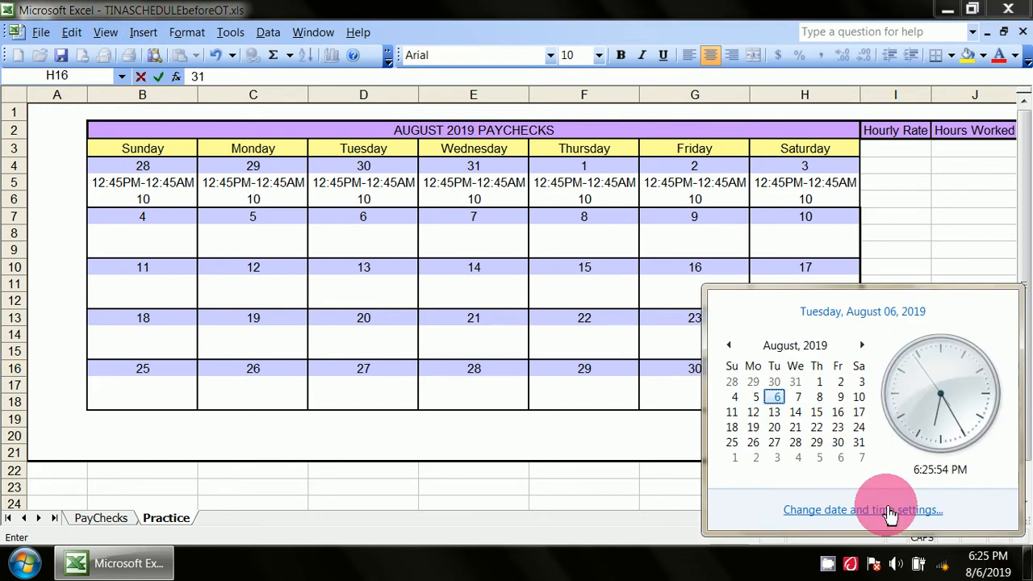
{"action": "left_click", "coordinate": [911, 242]}
{"action": "left_click", "coordinate": [915, 403]}
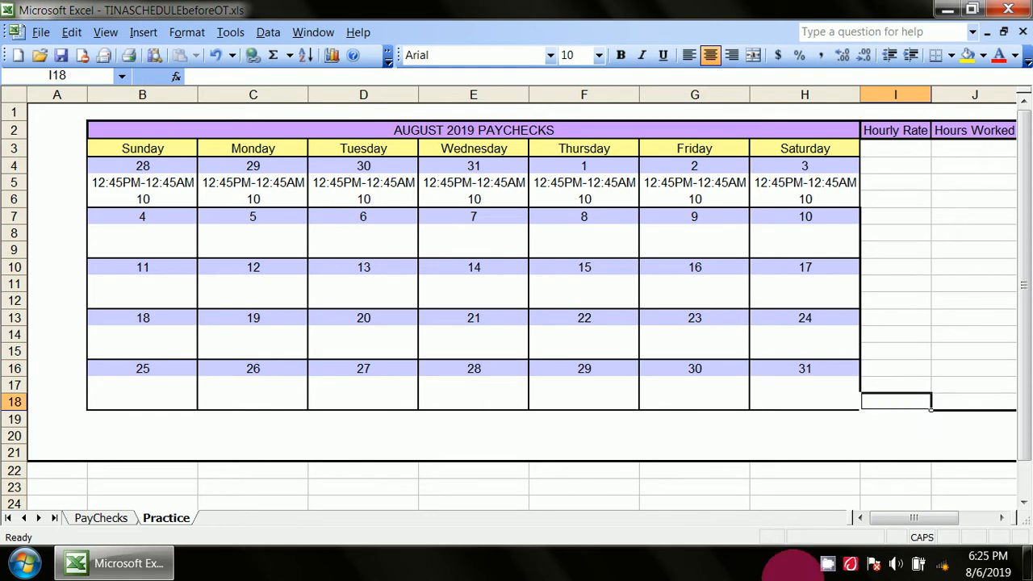
{"action": "left_click", "coordinate": [163, 231]}
{"action": "left_click", "coordinate": [162, 183]}
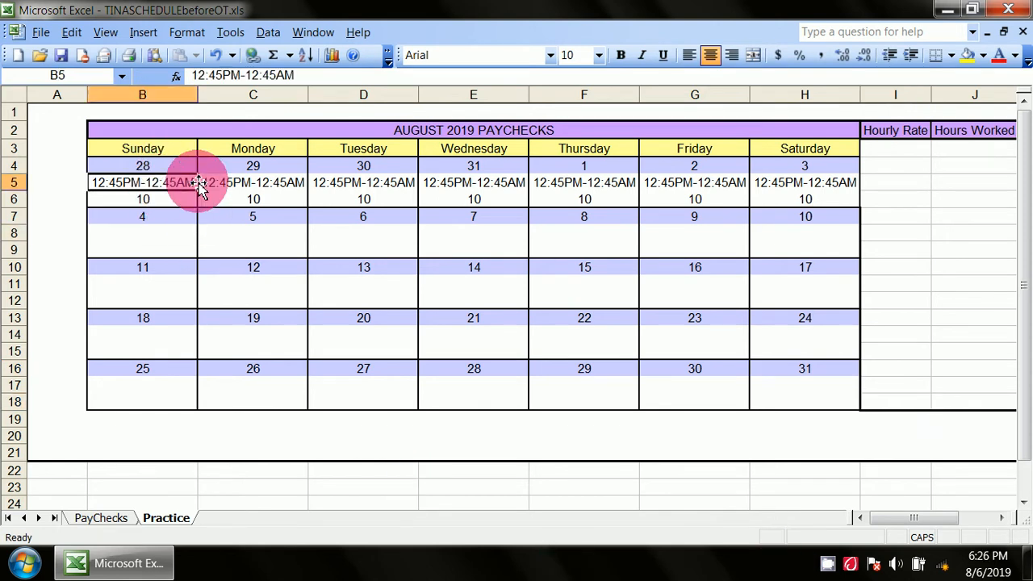
{"action": "left_click", "coordinate": [150, 252]}
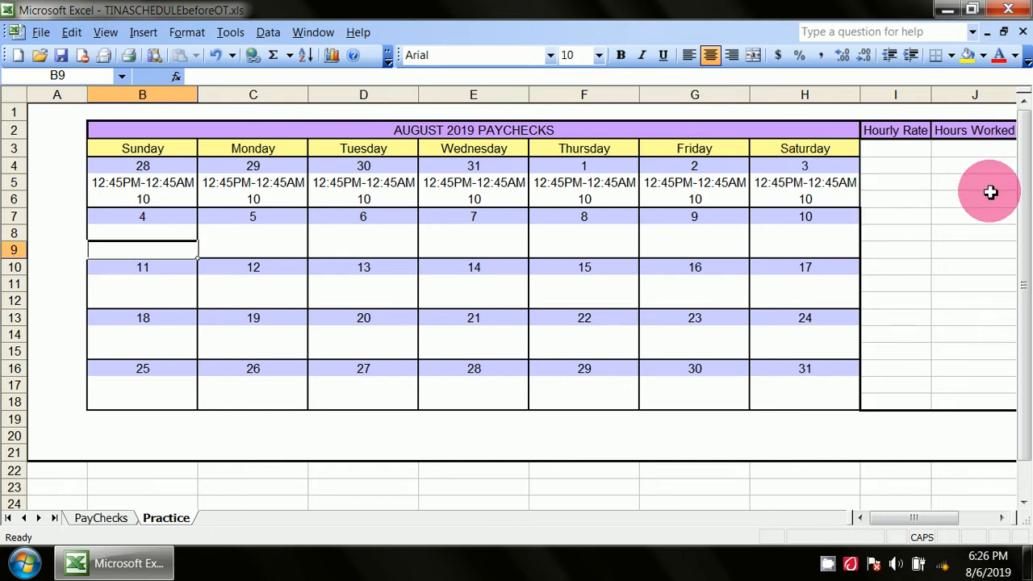
{"action": "left_click_drag", "start_coordinate": [823, 184], "coordinate": [778, 193]}
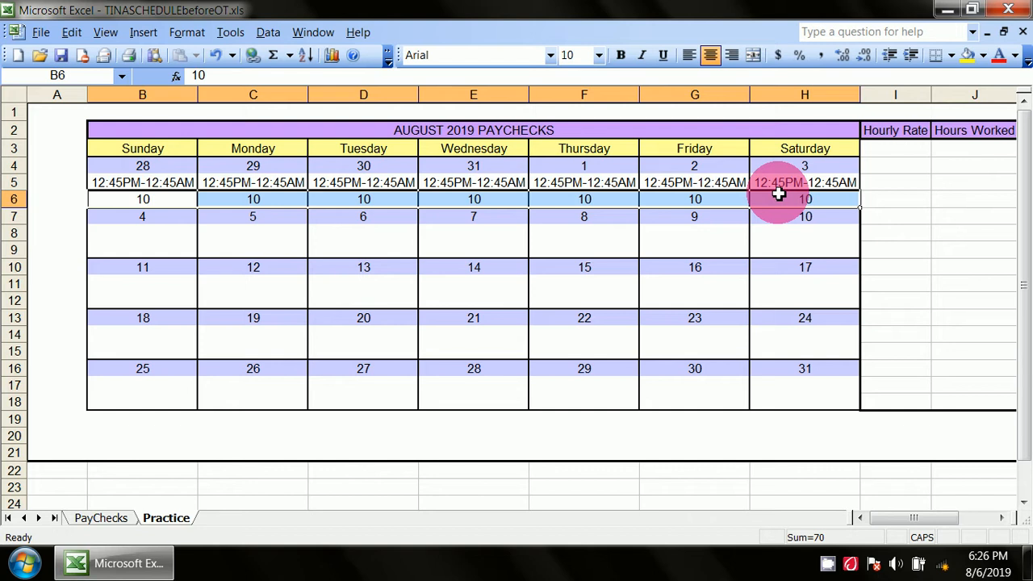
Step: Enter 8 hours for Sunday the 4th in B9 and mark Monday the 5th as OFF in C8
{"action": "left_click", "coordinate": [164, 253]}
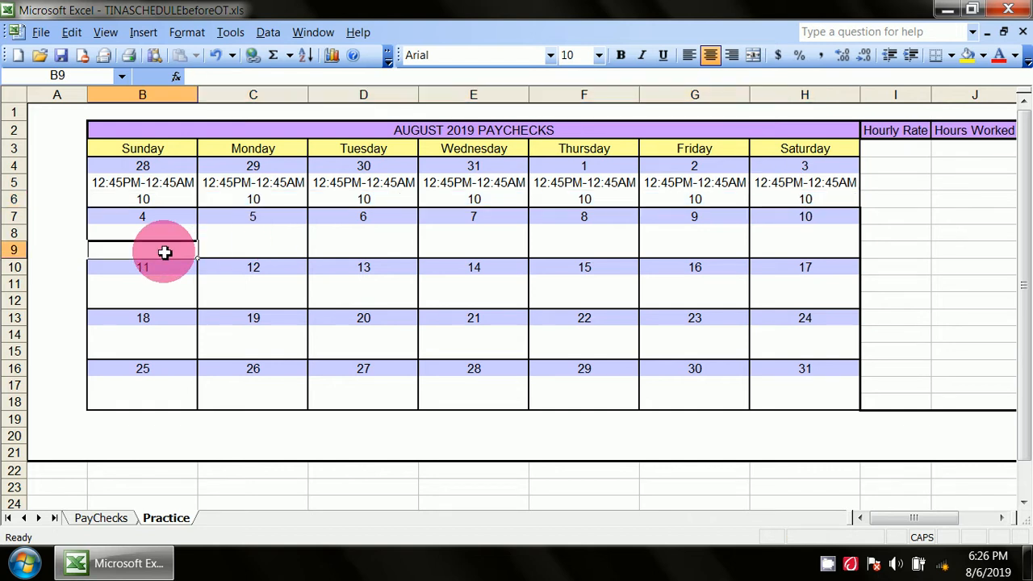
{"action": "type", "text": "8"}
{"action": "left_click", "coordinate": [257, 246]}
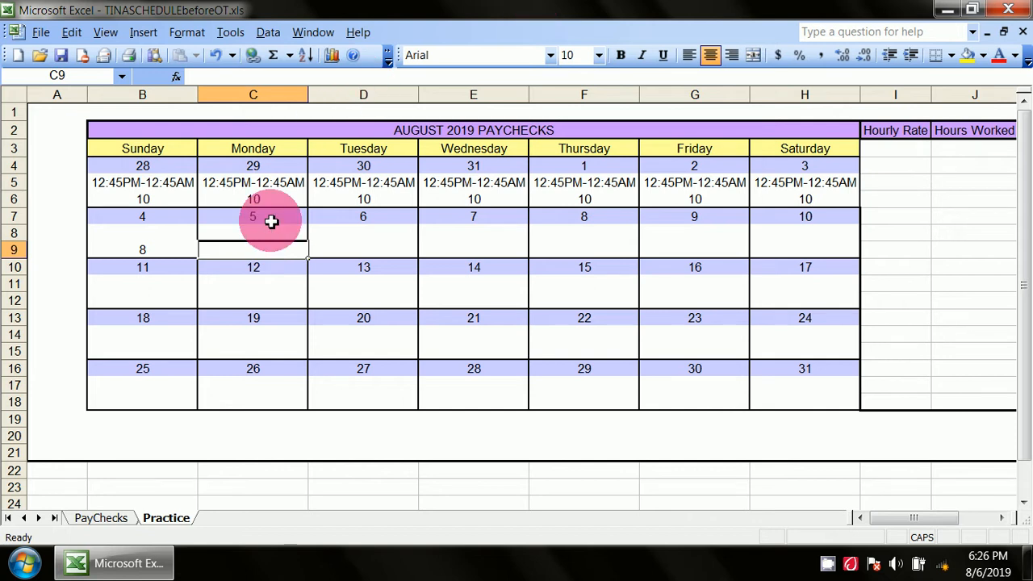
{"action": "left_click", "coordinate": [257, 234]}
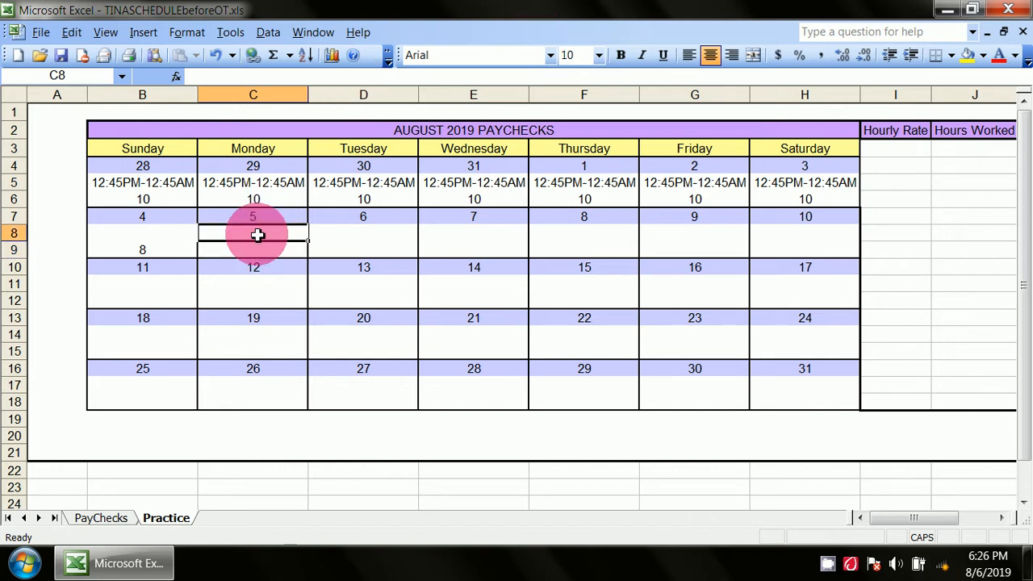
{"action": "type", "text": "OFF"}
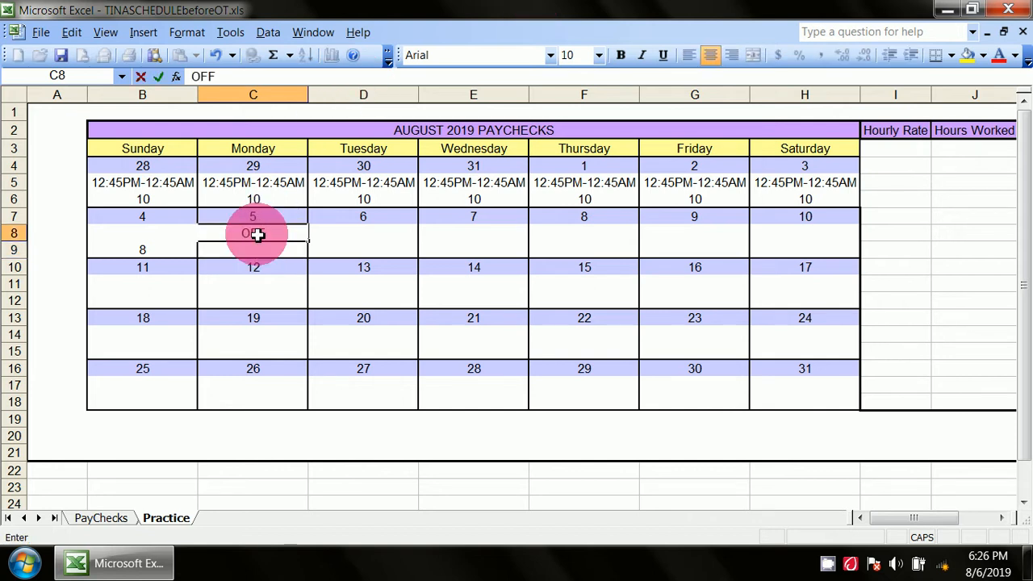
Step: Enter the second week's Tuesday to Saturday hours 10, 5, 10, 8 and 4 in D9:H9
{"action": "left_click", "coordinate": [321, 248]}
{"action": "type", "text": "10"}
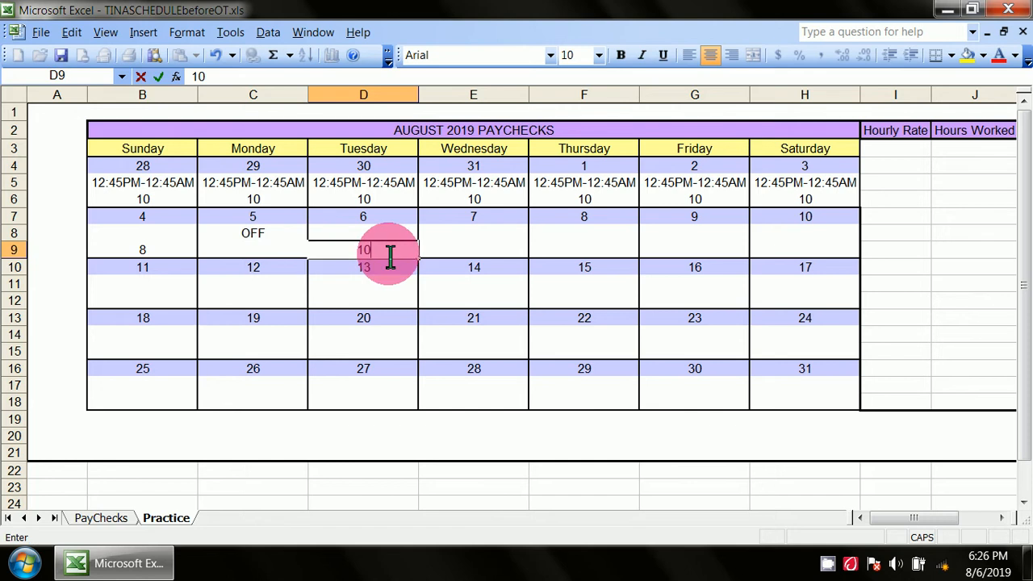
{"action": "left_click", "coordinate": [480, 248]}
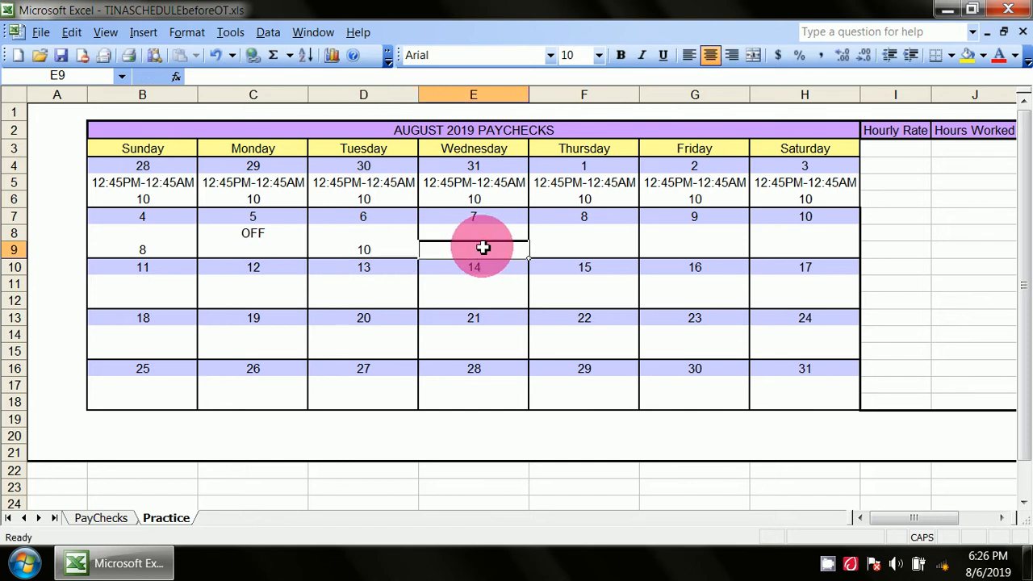
{"action": "type", "text": "5"}
{"action": "left_click", "coordinate": [589, 244]}
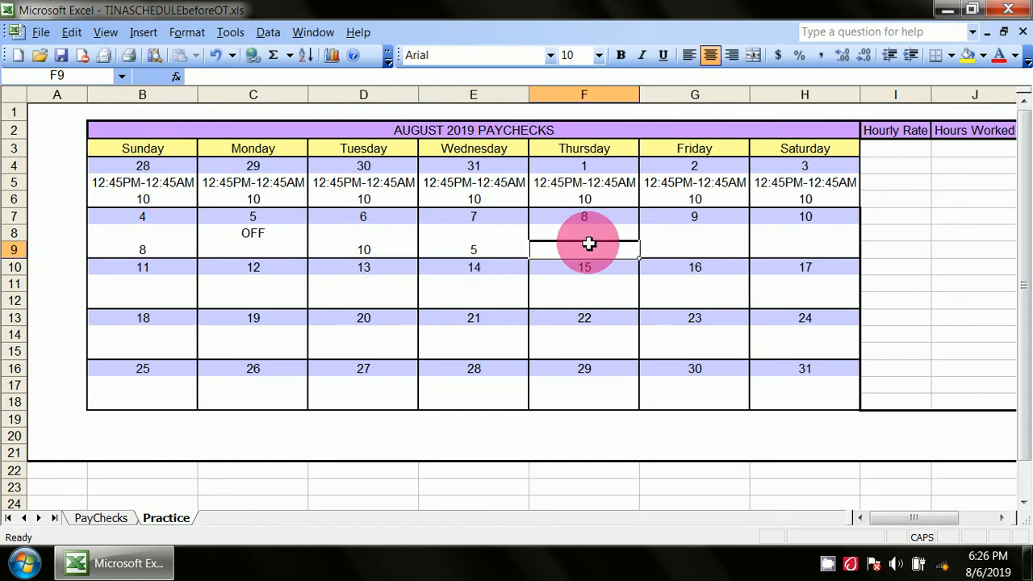
{"action": "type", "text": "10"}
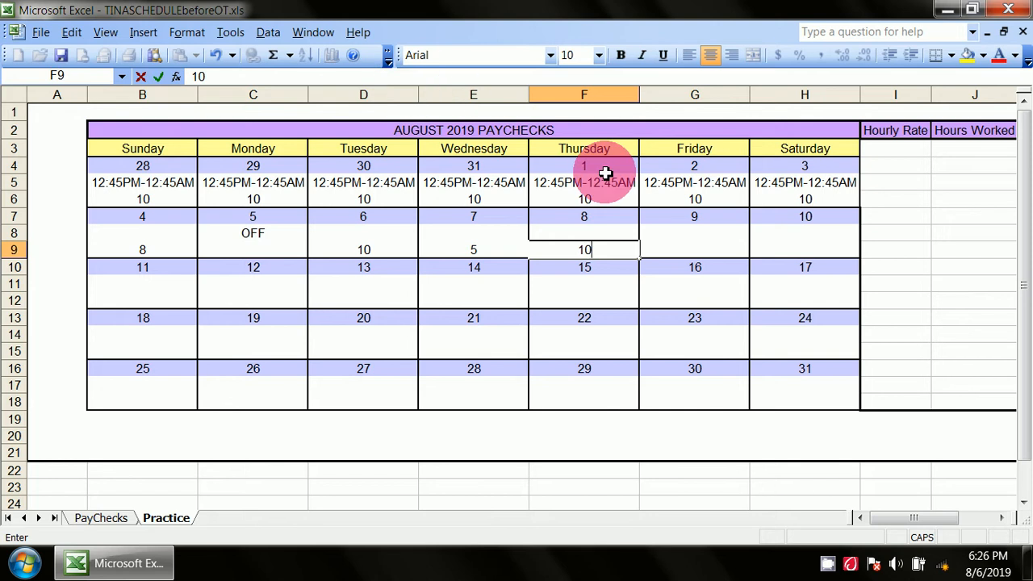
{"action": "left_click", "coordinate": [669, 246]}
{"action": "type", "text": "8"}
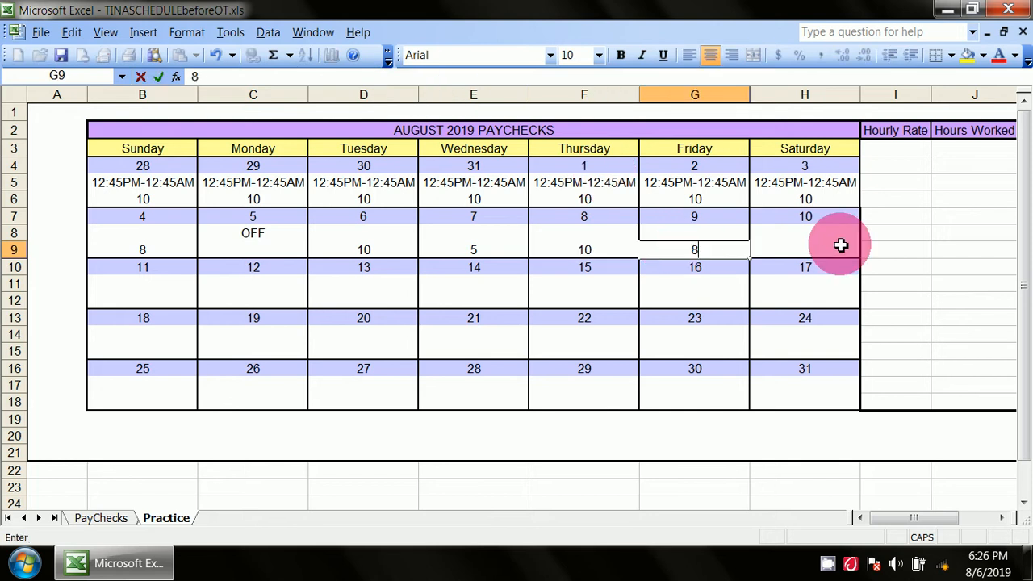
{"action": "left_click", "coordinate": [814, 246]}
{"action": "type", "text": "4"}
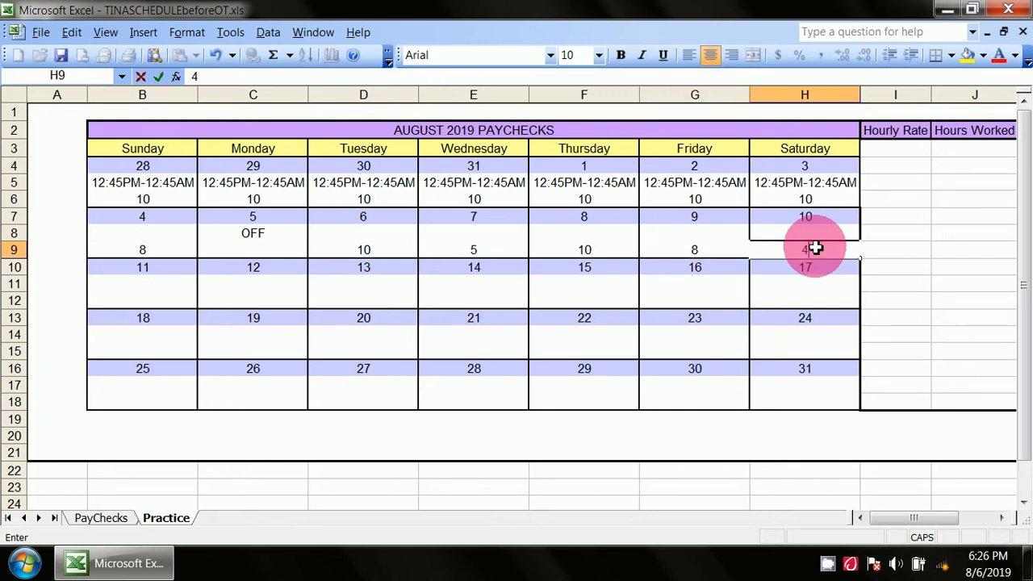
{"action": "left_click", "coordinate": [872, 250]}
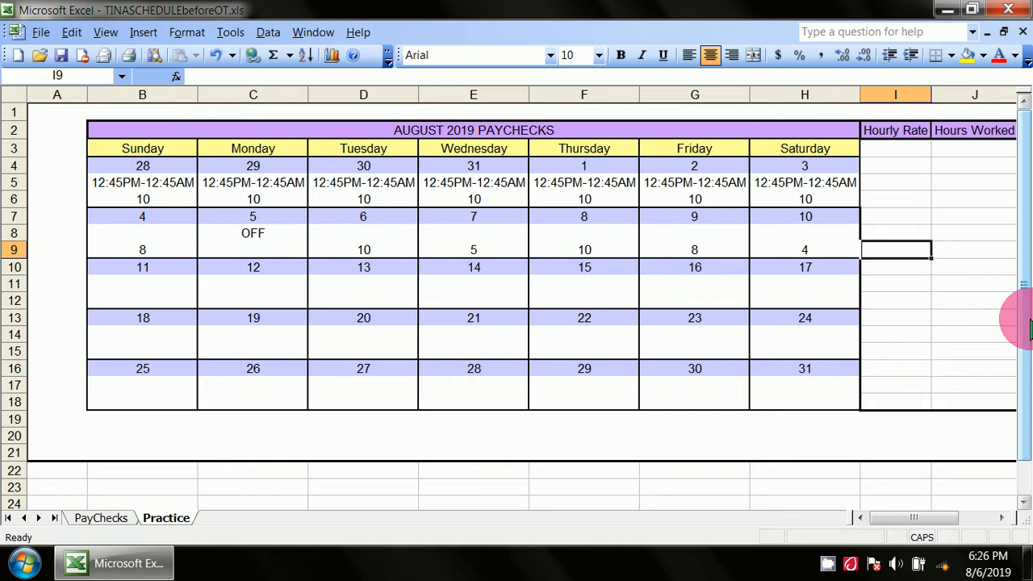
Step: Enter 8 hours for each day from Sunday the 11th through Thursday the 15th in cells B12 to F12
{"action": "left_click", "coordinate": [156, 303]}
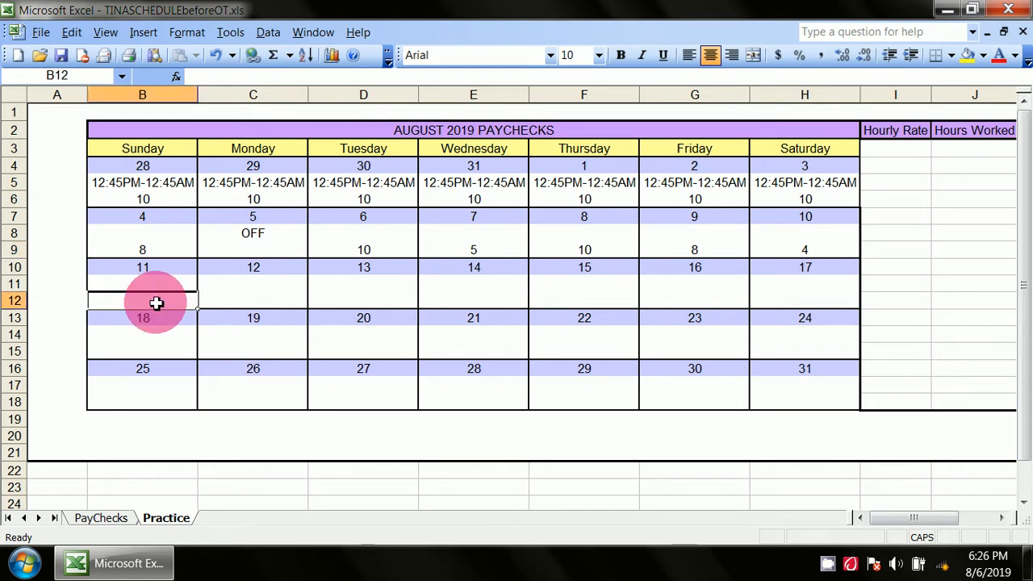
{"action": "type", "text": "8"}
{"action": "left_click", "coordinate": [221, 301]}
{"action": "type", "text": "8"}
{"action": "left_click", "coordinate": [386, 304]}
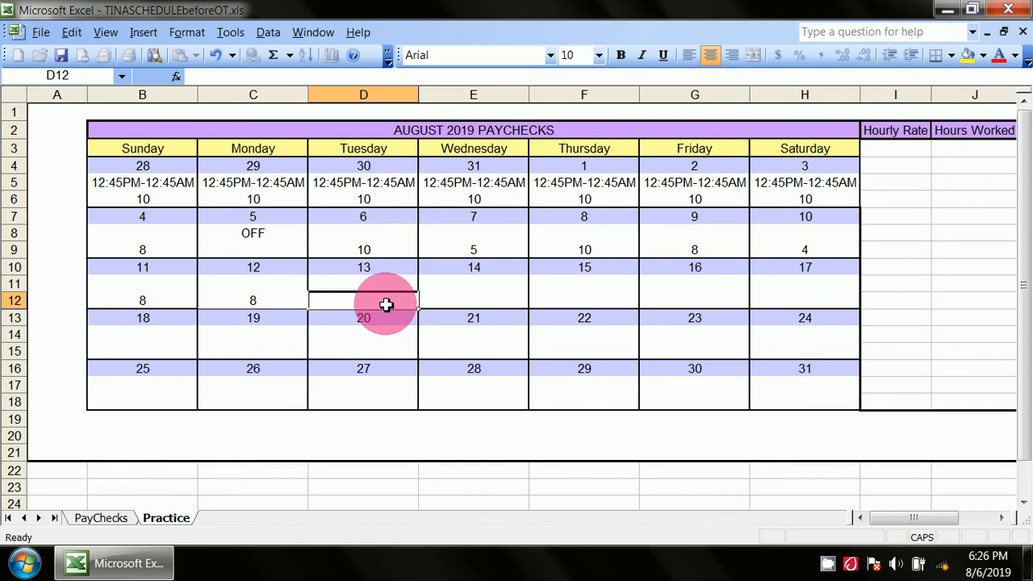
{"action": "type", "text": "8"}
{"action": "left_click", "coordinate": [459, 302]}
{"action": "type", "text": "8"}
{"action": "left_click", "coordinate": [565, 302]}
{"action": "type", "text": "8"}
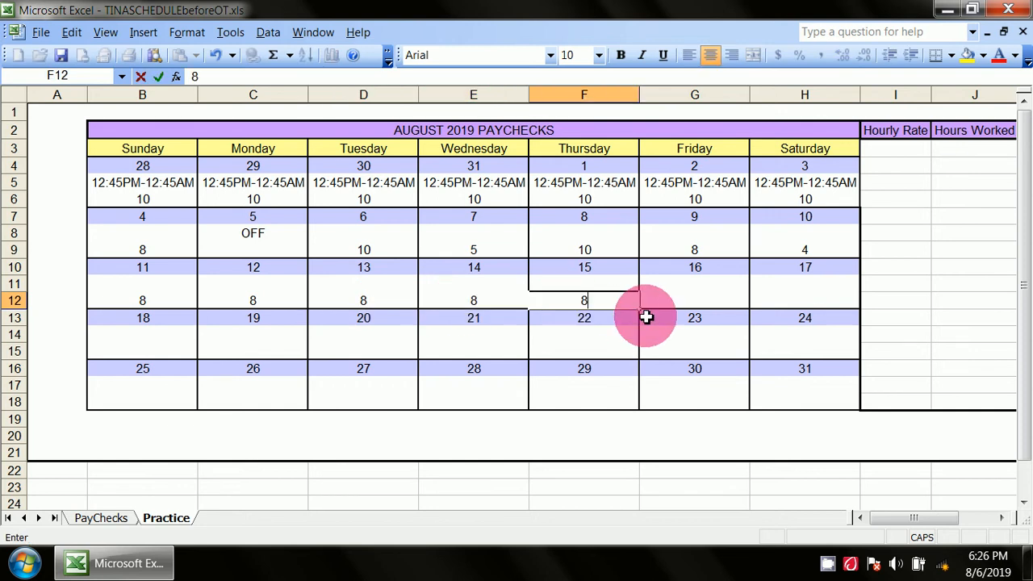
Step: Enter 0 hours for Friday the 16th and Saturday the 17th in cells G12 and H12
{"action": "left_click", "coordinate": [663, 307]}
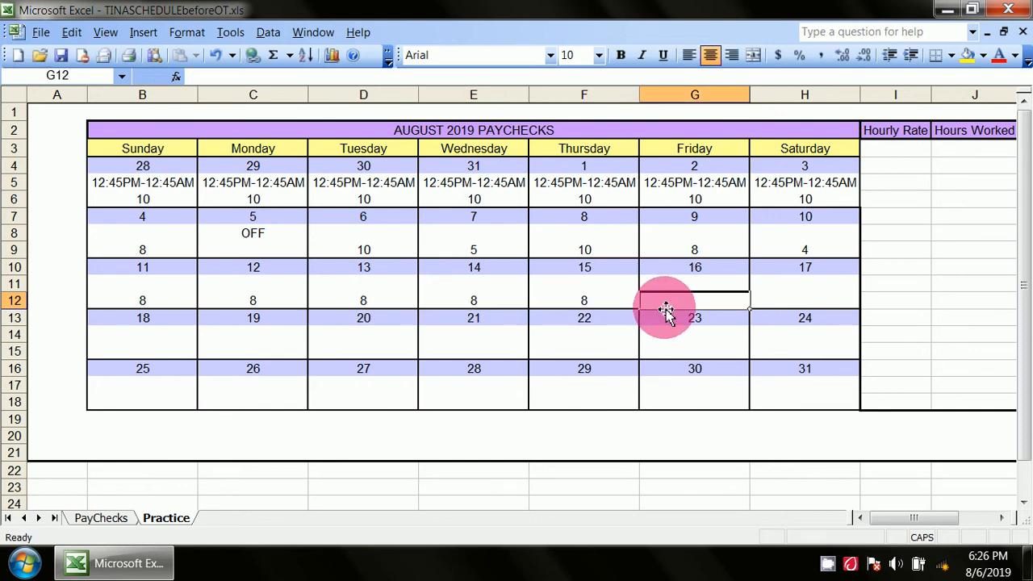
{"action": "type", "text": "0"}
{"action": "left_click", "coordinate": [767, 300]}
{"action": "type", "text": "0"}
Step: Enter 12 hours for each day from Sunday the 18th through Wednesday the 21st in cells B15 to E15
{"action": "left_click", "coordinate": [177, 349]}
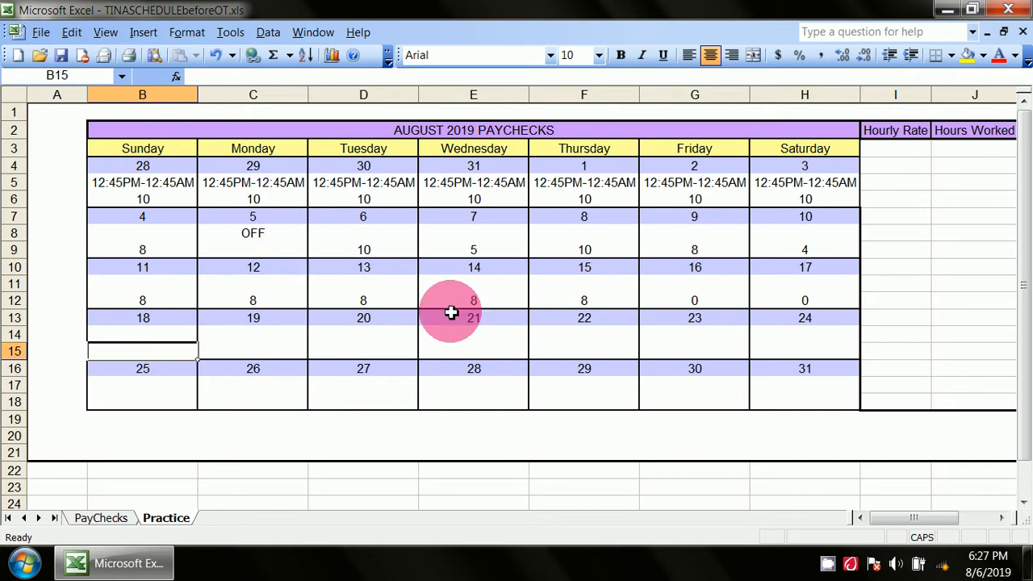
{"action": "type", "text": "12"}
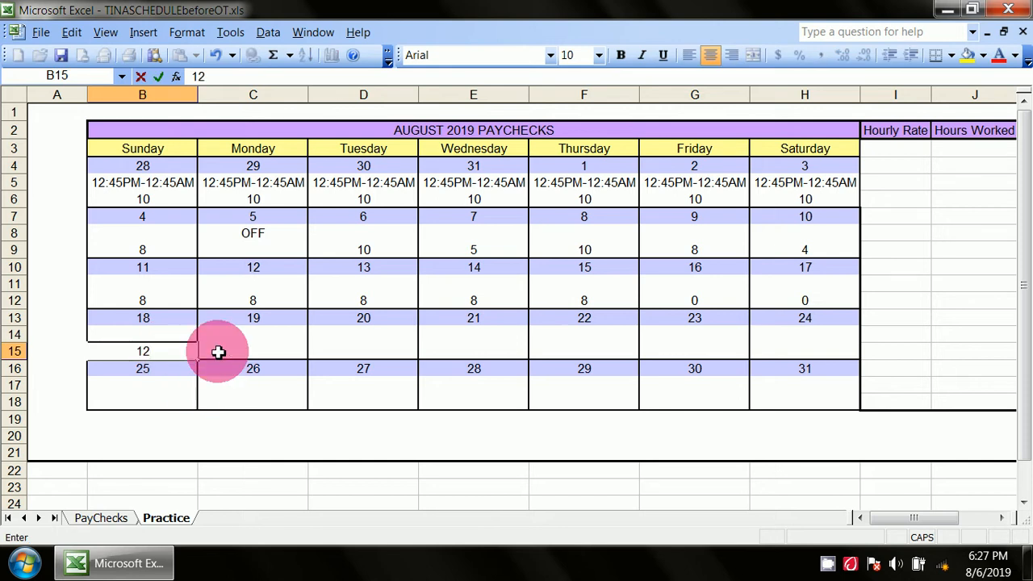
{"action": "key", "text": "Tab"}
{"action": "type", "text": "12"}
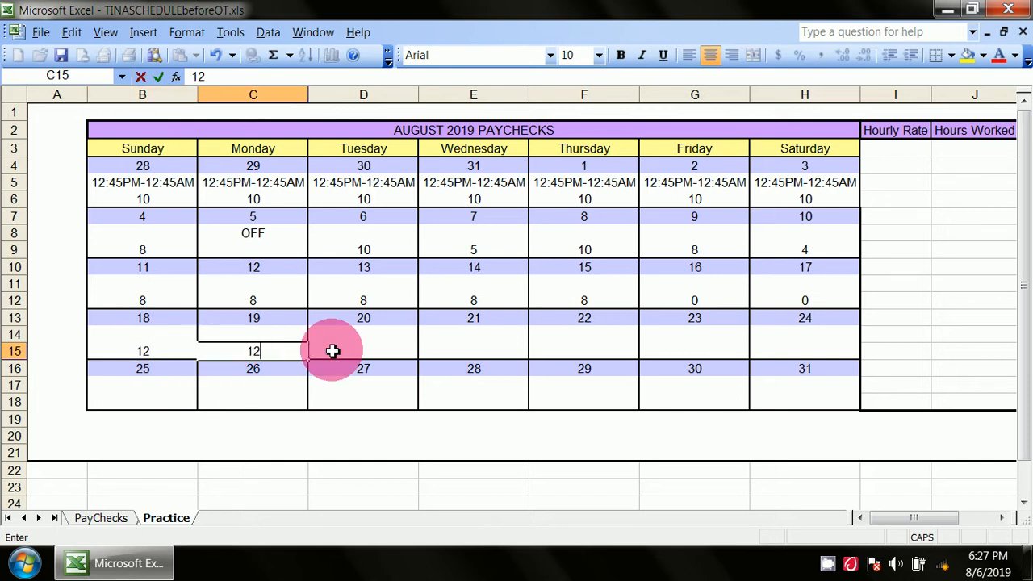
{"action": "key", "text": "Tab"}
{"action": "type", "text": "12"}
{"action": "key", "text": "Tab"}
{"action": "type", "text": "12"}
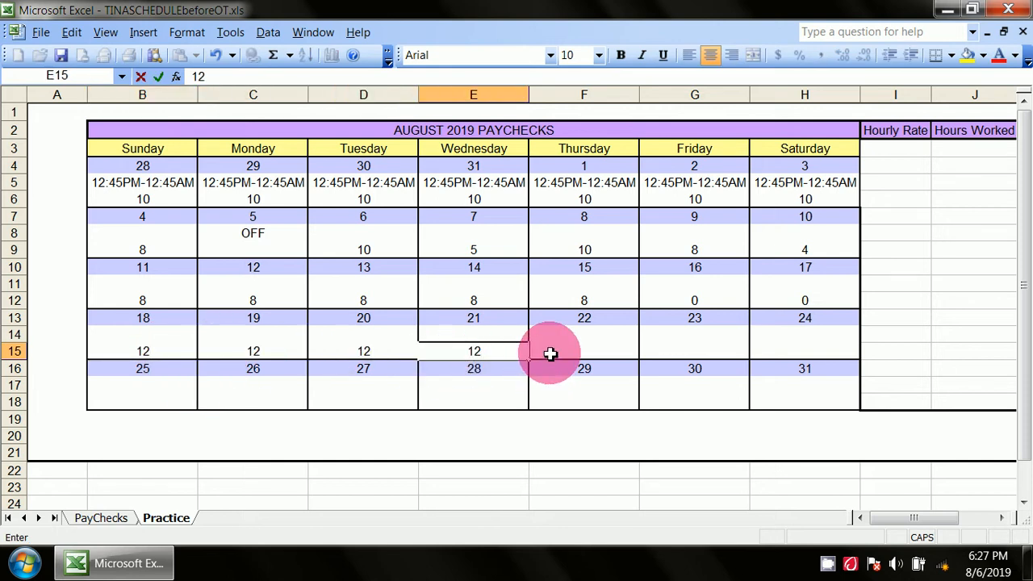
Step: Complete that week's hours in row 15 with 0 for Thursday, 12 for Friday and 0 for Saturday
{"action": "key", "text": "Tab"}
{"action": "type", "text": "0"}
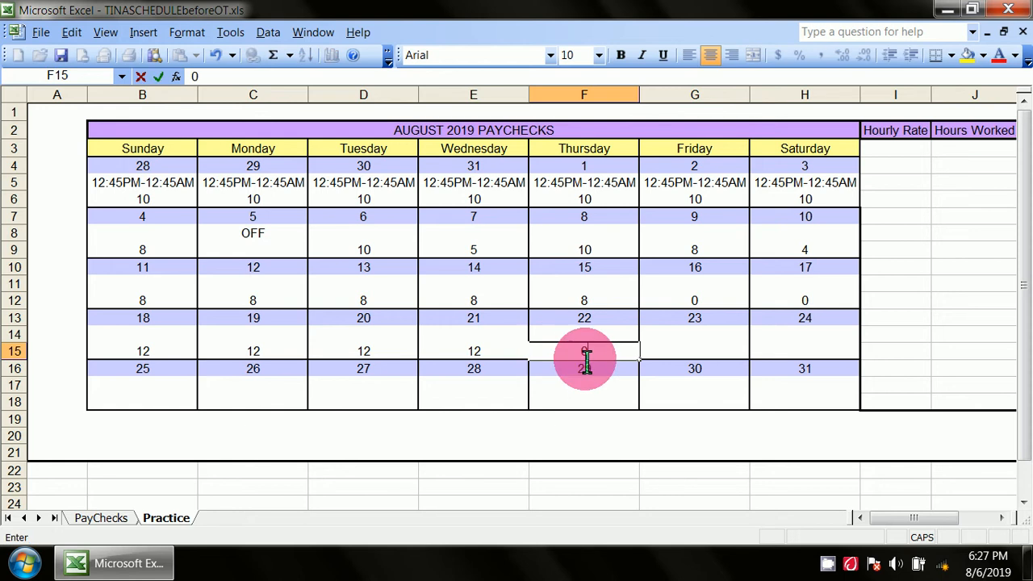
{"action": "left_click", "coordinate": [657, 352]}
{"action": "type", "text": "12"}
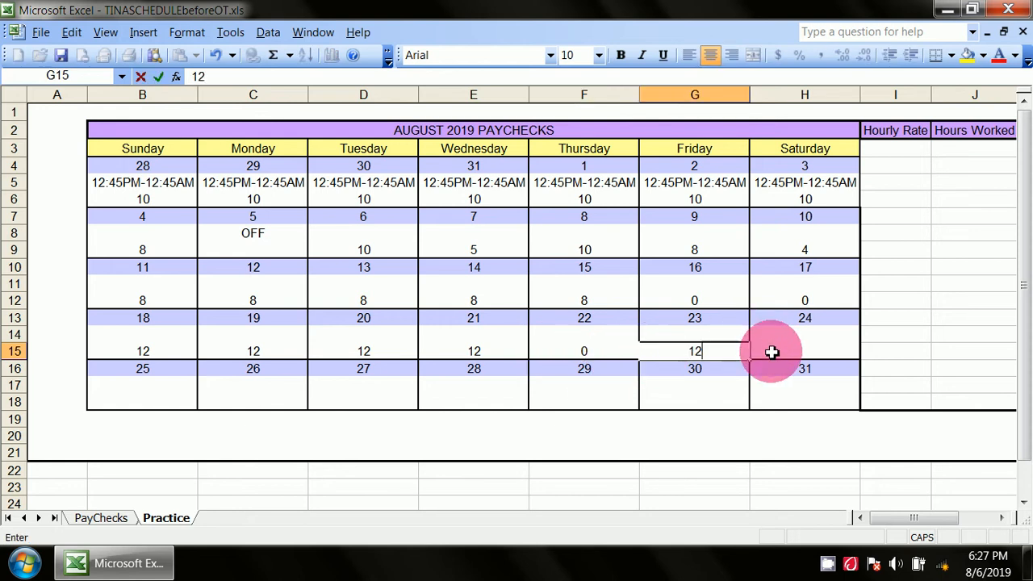
{"action": "left_click", "coordinate": [771, 351]}
{"action": "type", "text": "0"}
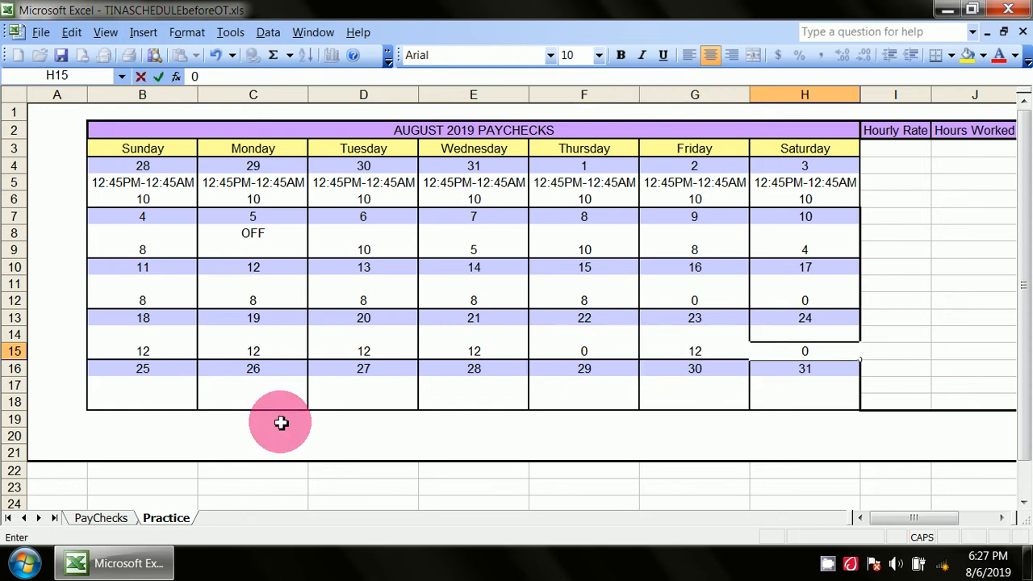
Step: Enter 8 hours for each day from Sunday the 25th through Tuesday the 27th in cells B18 to D18
{"action": "left_click", "coordinate": [184, 401]}
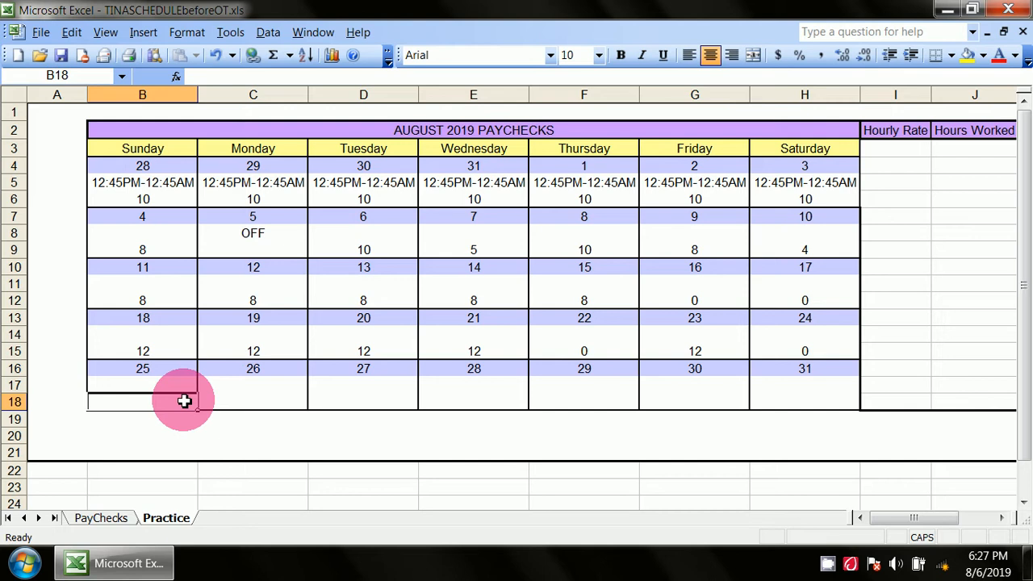
{"action": "type", "text": "8"}
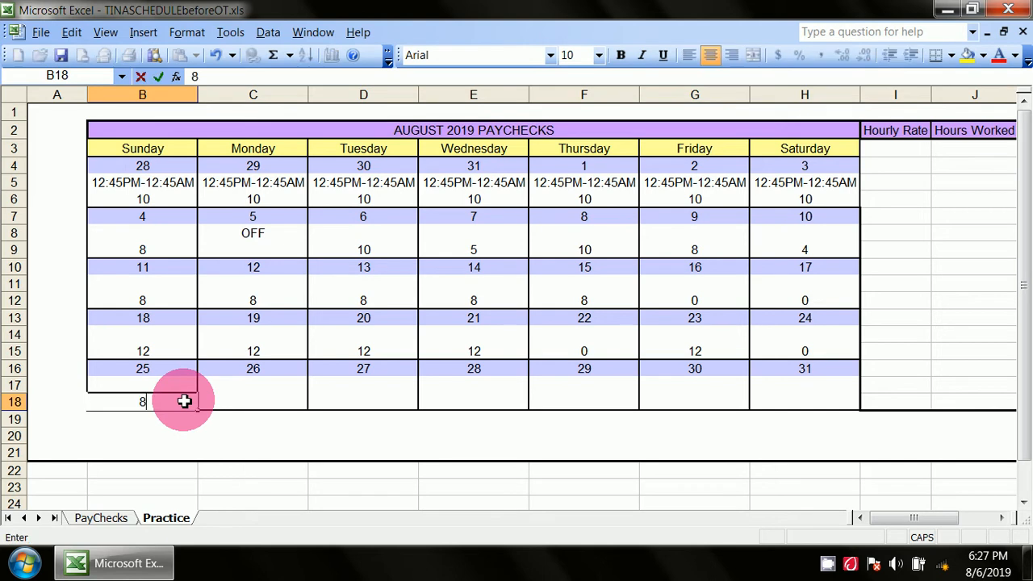
{"action": "left_click", "coordinate": [237, 404]}
{"action": "type", "text": "8"}
{"action": "left_click", "coordinate": [361, 411]}
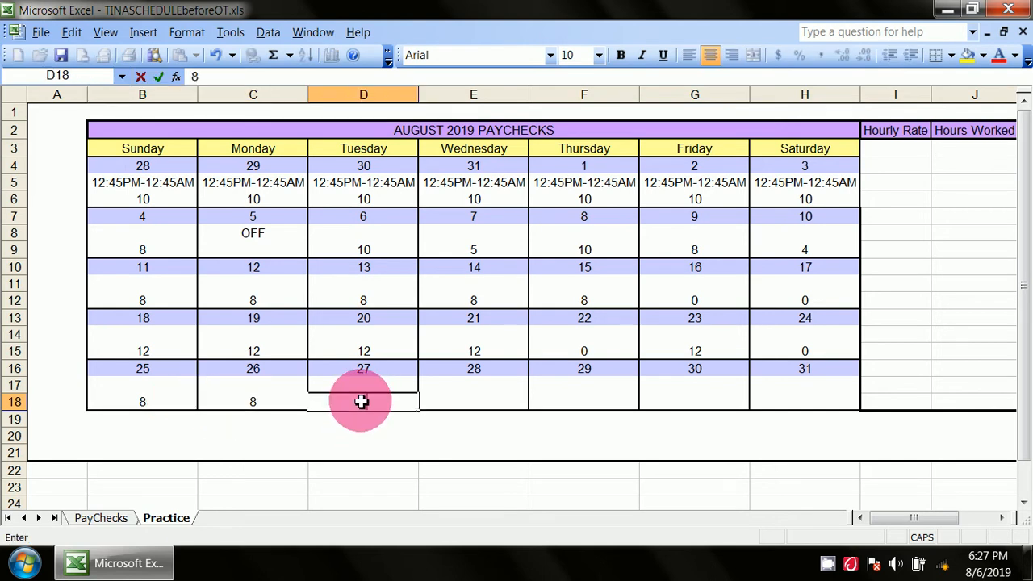
{"action": "type", "text": "8"}
Step: Enter 12 hours for Wednesday the 28th and Thursday the 29th in E18 and F18, and save the workbook
{"action": "left_click", "coordinate": [444, 406]}
{"action": "type", "text": "12"}
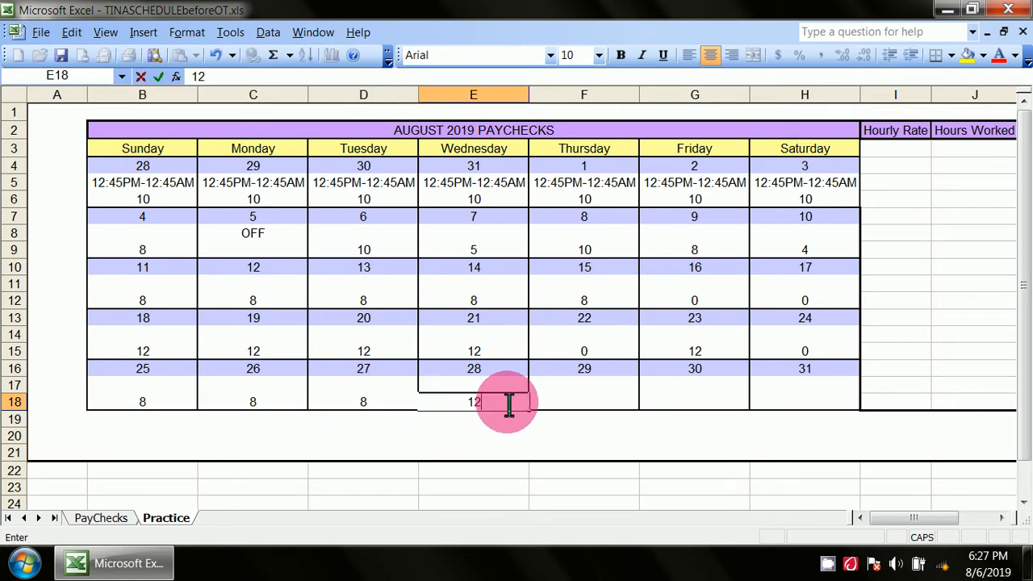
{"action": "left_click", "coordinate": [556, 401]}
{"action": "type", "text": "12"}
{"action": "left_click", "coordinate": [700, 403]}
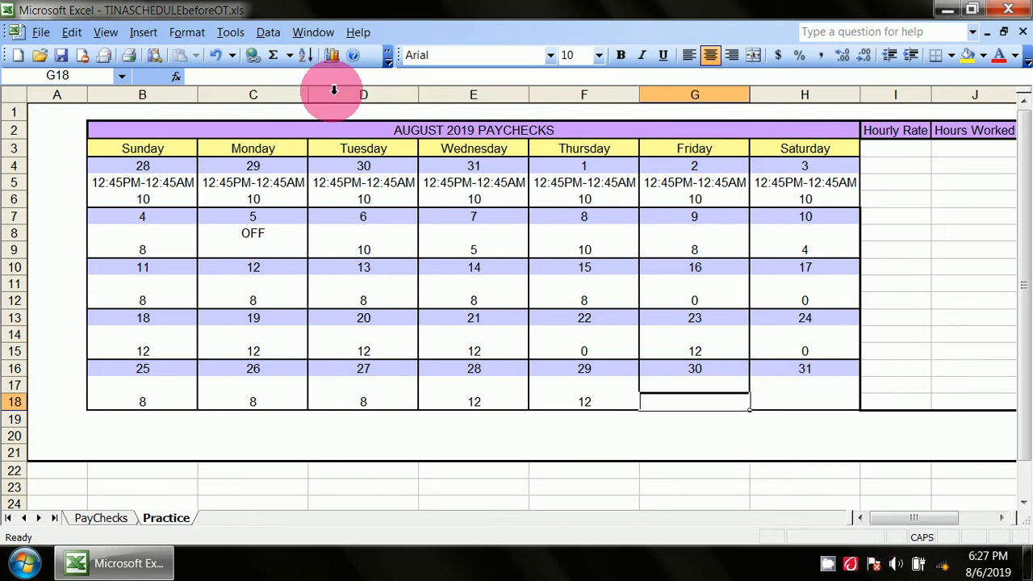
{"action": "left_click", "coordinate": [61, 57]}
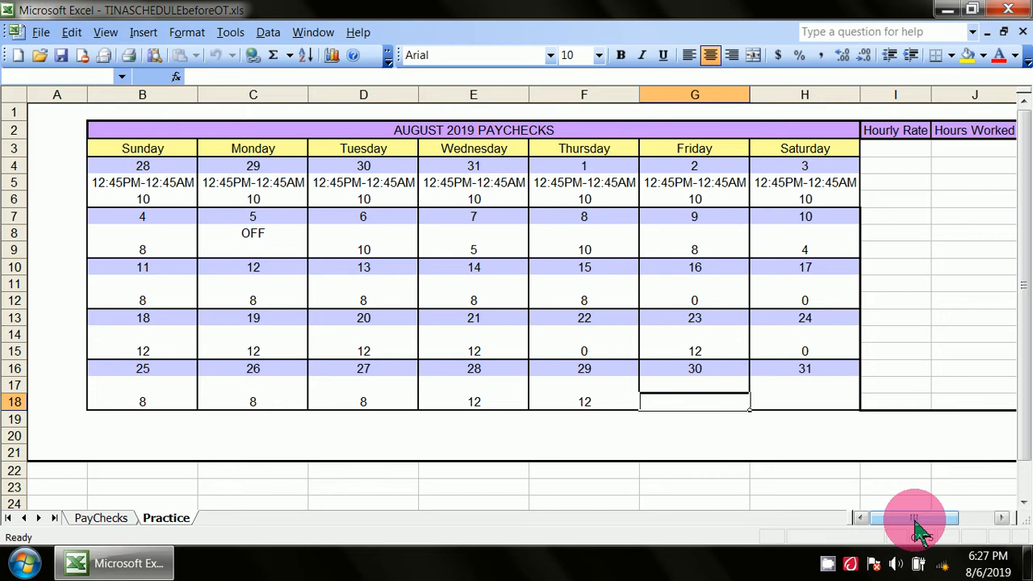
Step: Compare the Practice sheet's weekly hours with the PayChecks sheet, examining the layout of its pay columns from Hourly Rate to Actual Net
{"action": "left_click", "coordinate": [101, 518]}
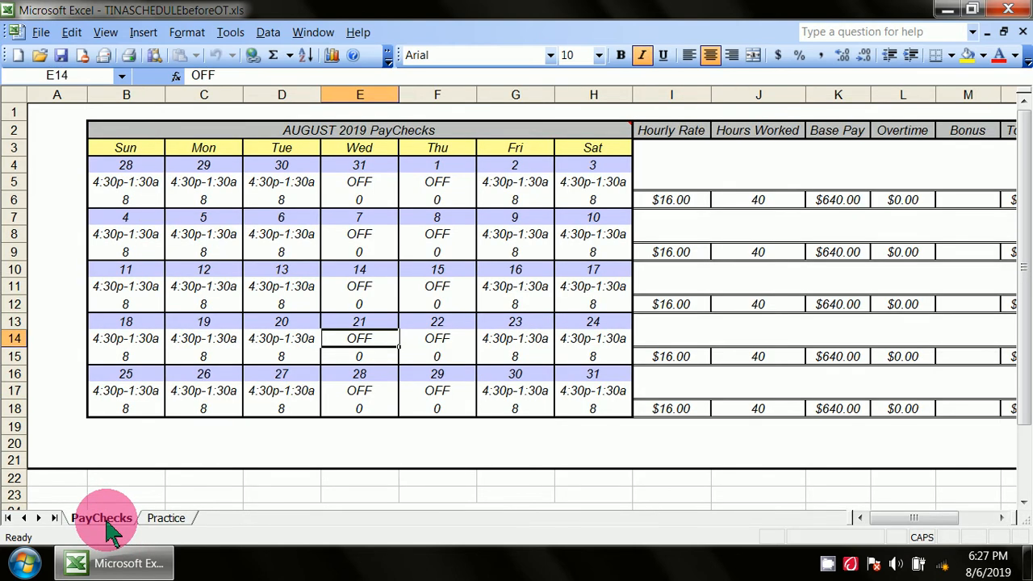
{"action": "left_click", "coordinate": [167, 518]}
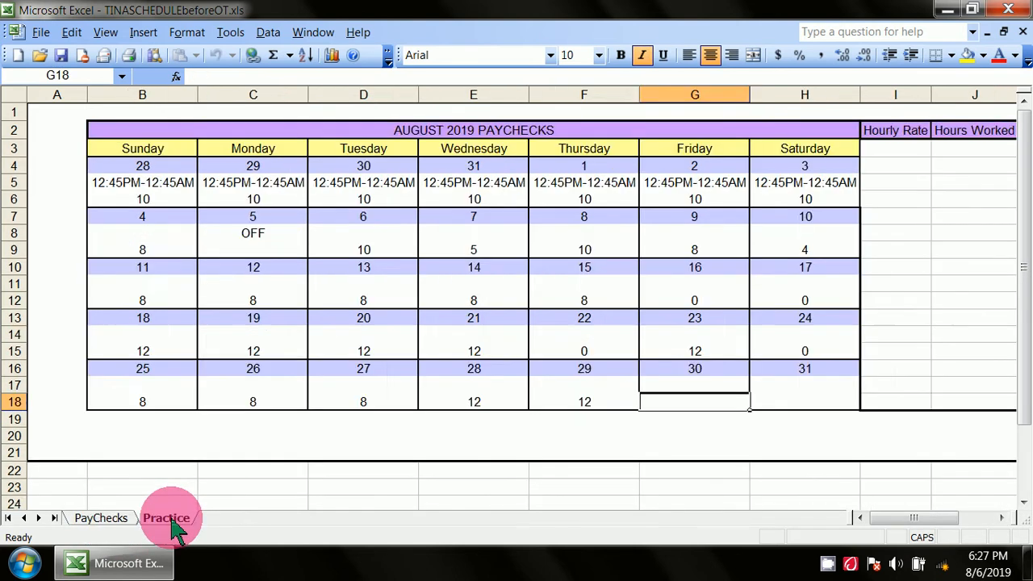
{"action": "left_click", "coordinate": [152, 237]}
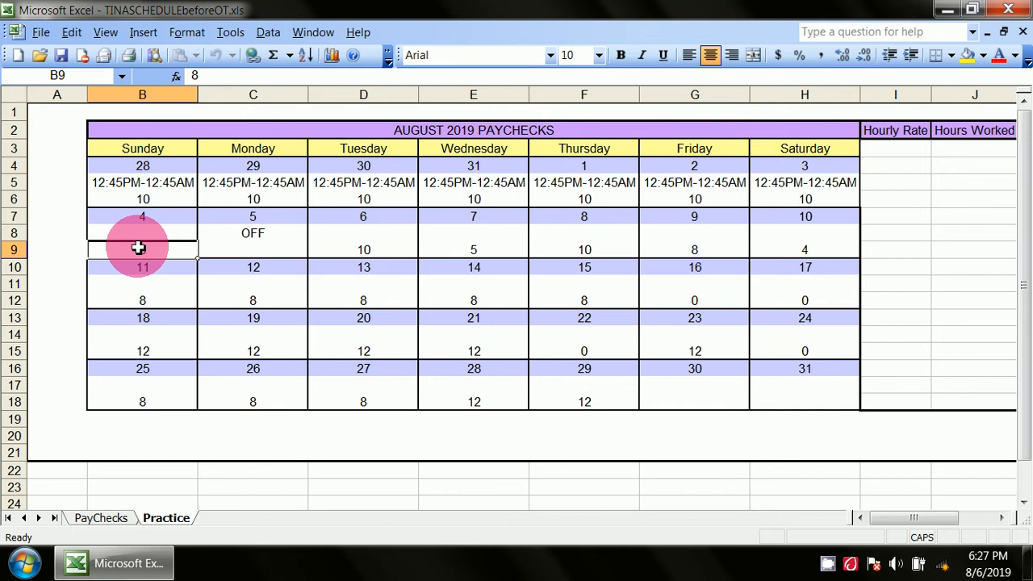
{"action": "left_click_drag", "start_coordinate": [139, 248], "coordinate": [456, 252]}
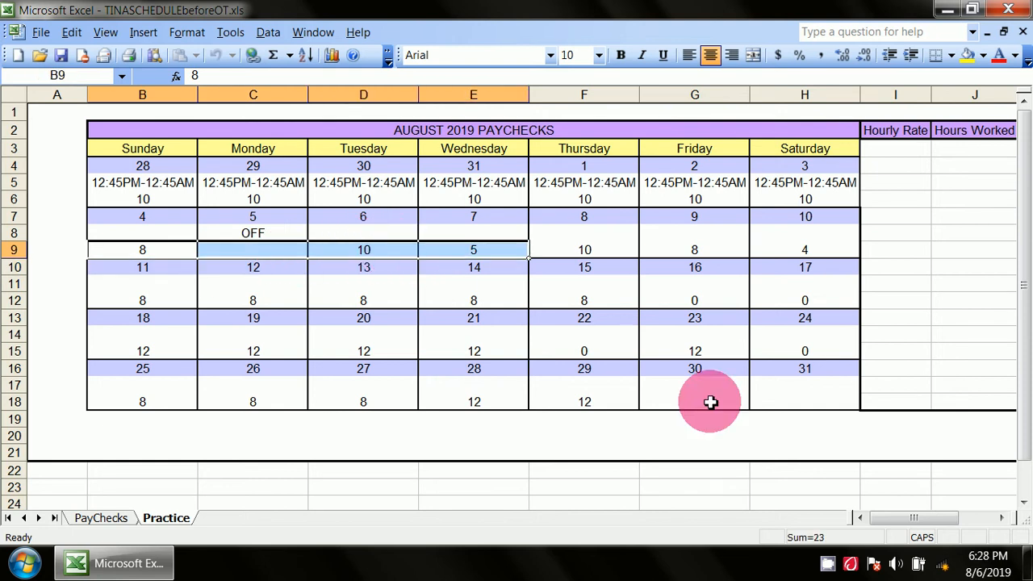
{"action": "left_click", "coordinate": [97, 518]}
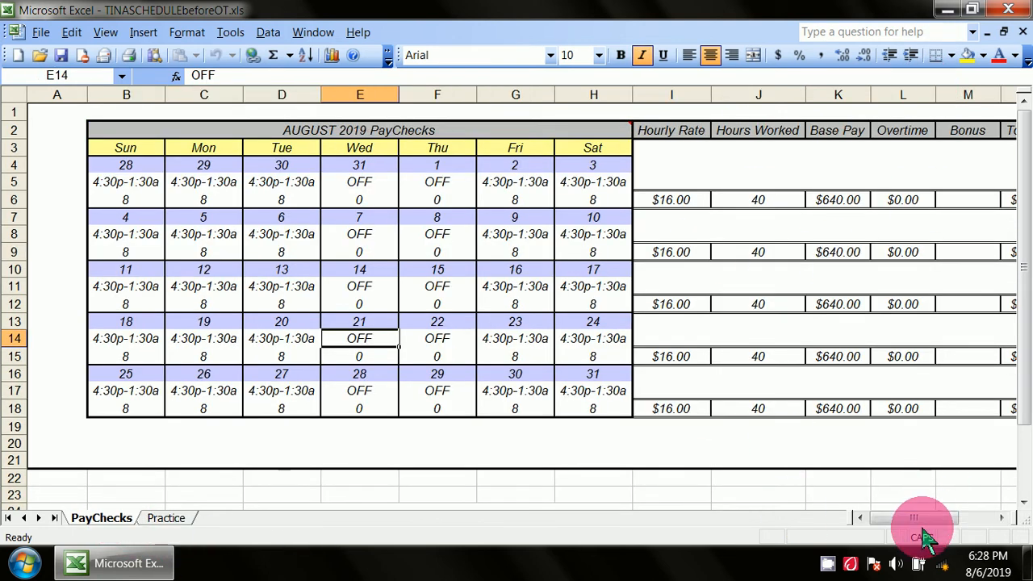
{"action": "left_click_drag", "start_coordinate": [937, 524], "coordinate": [977, 521]}
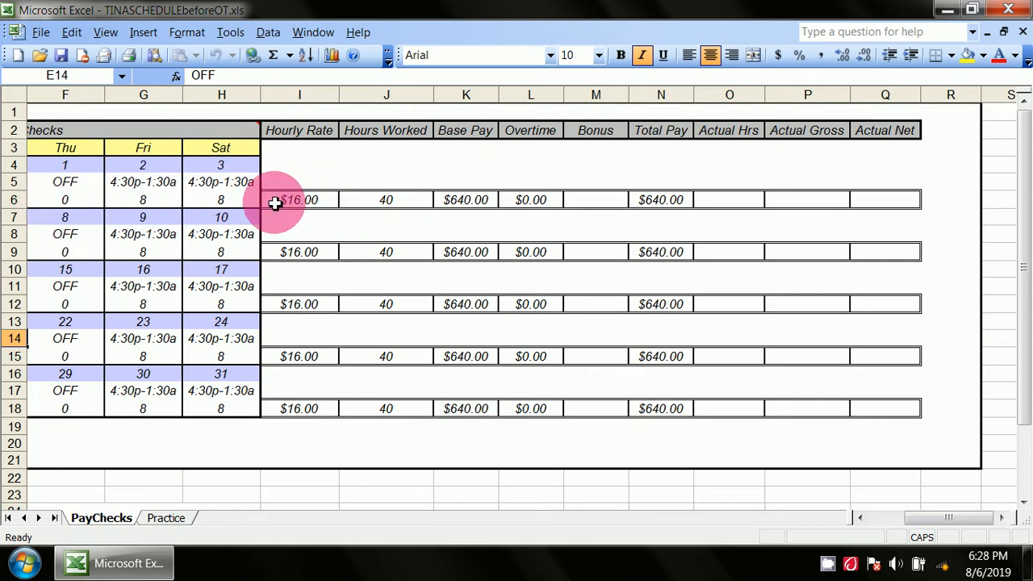
{"action": "left_click", "coordinate": [167, 518]}
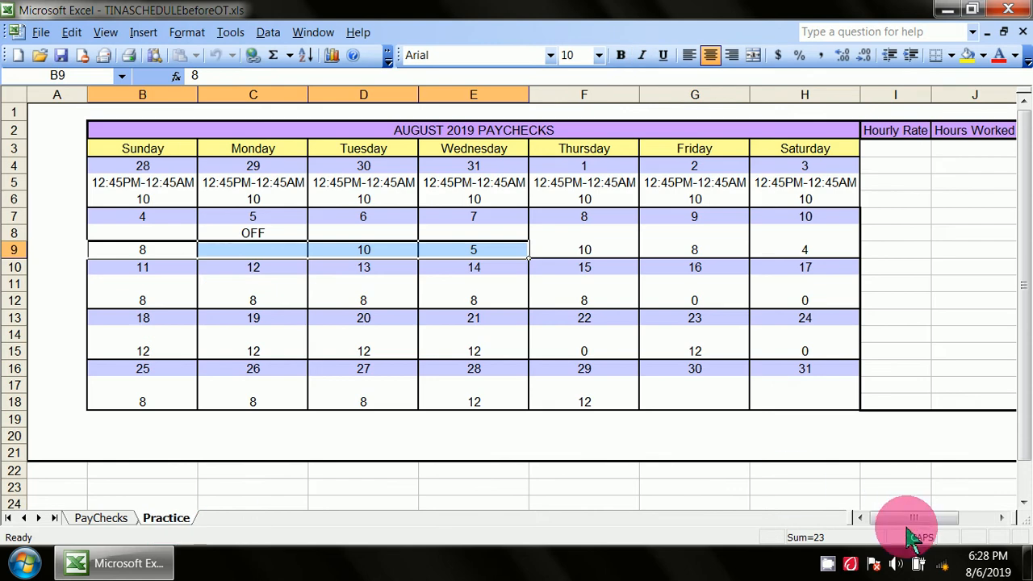
Step: Give cells I6:Q6 on the Practice sheet a double-line outline and medium solid inside borders
{"action": "left_click_drag", "start_coordinate": [908, 523], "coordinate": [945, 523]}
{"action": "left_click", "coordinate": [351, 200]}
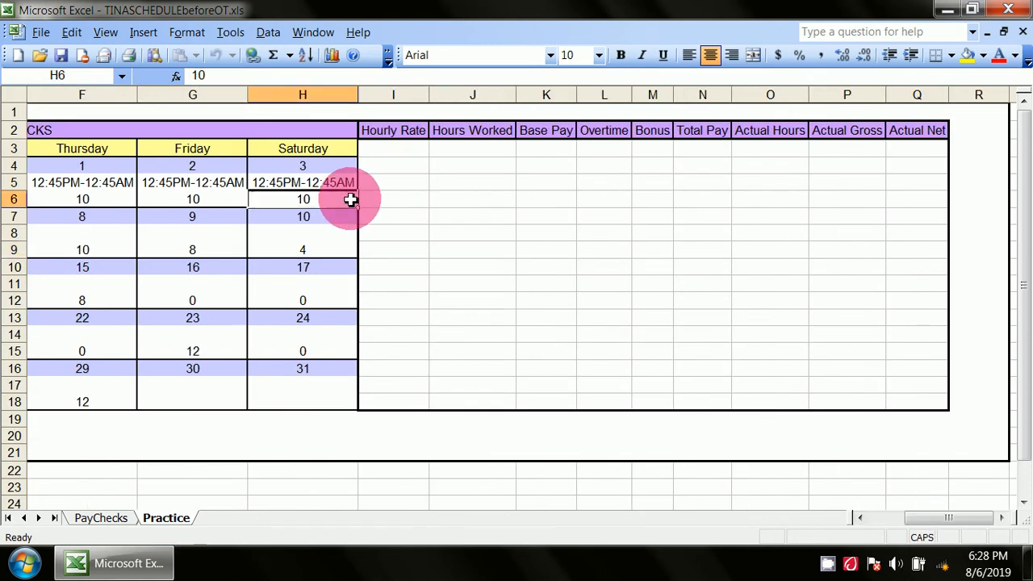
{"action": "left_click_drag", "start_coordinate": [366, 202], "coordinate": [910, 207]}
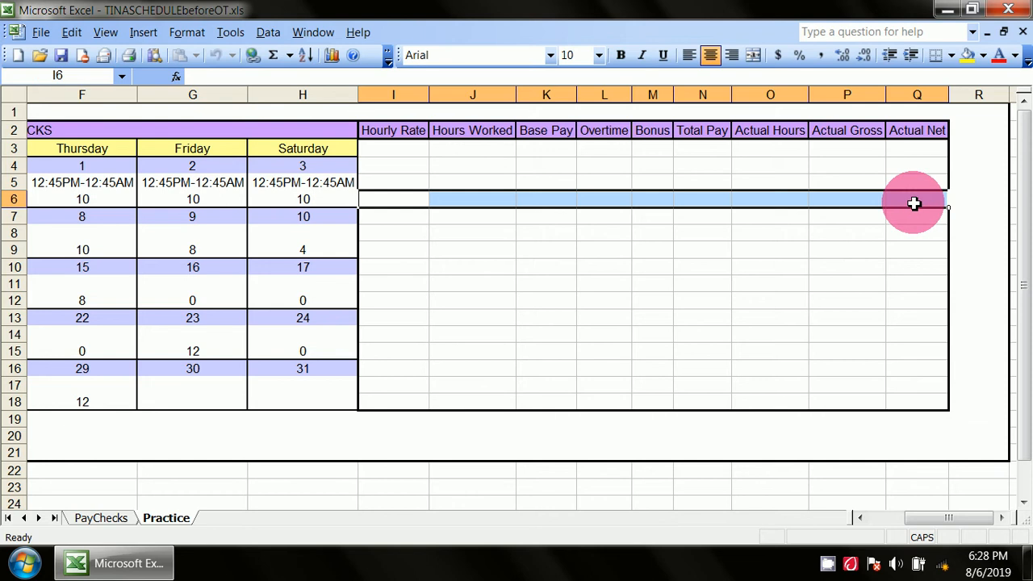
{"action": "right_click", "coordinate": [914, 203]}
{"action": "left_click", "coordinate": [920, 384]}
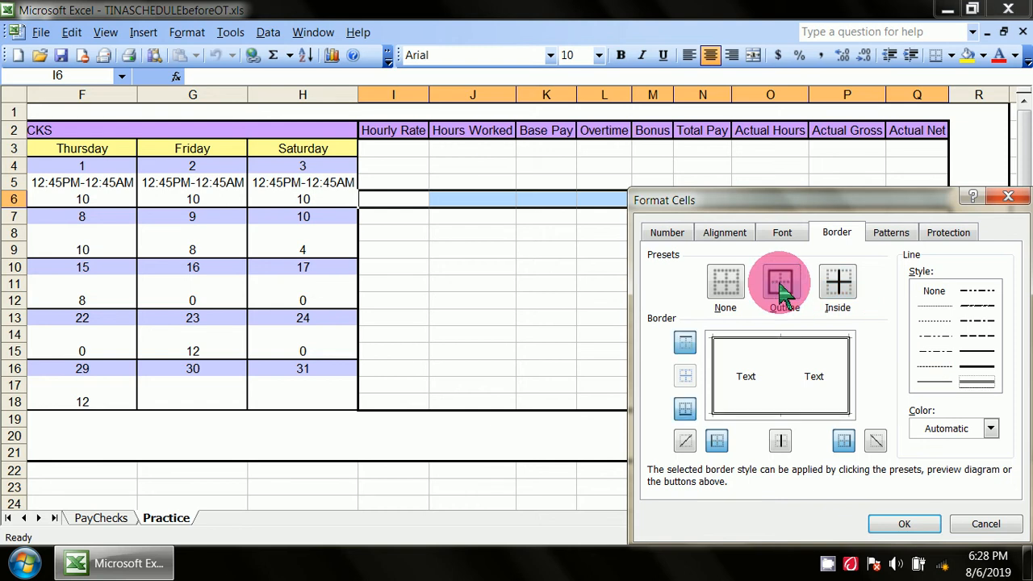
{"action": "left_click", "coordinate": [977, 351]}
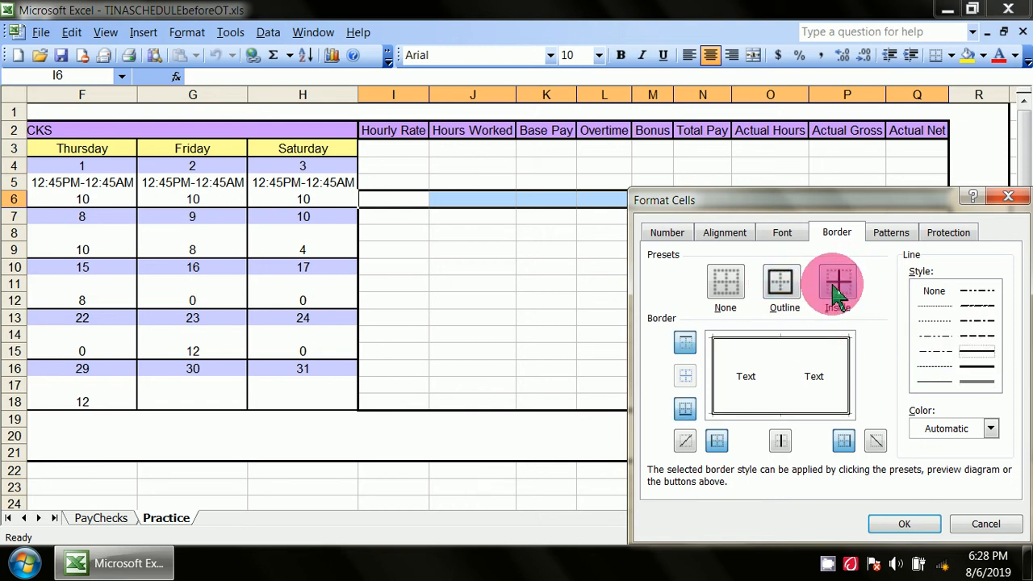
{"action": "left_click", "coordinate": [910, 525]}
{"action": "left_click", "coordinate": [762, 381]}
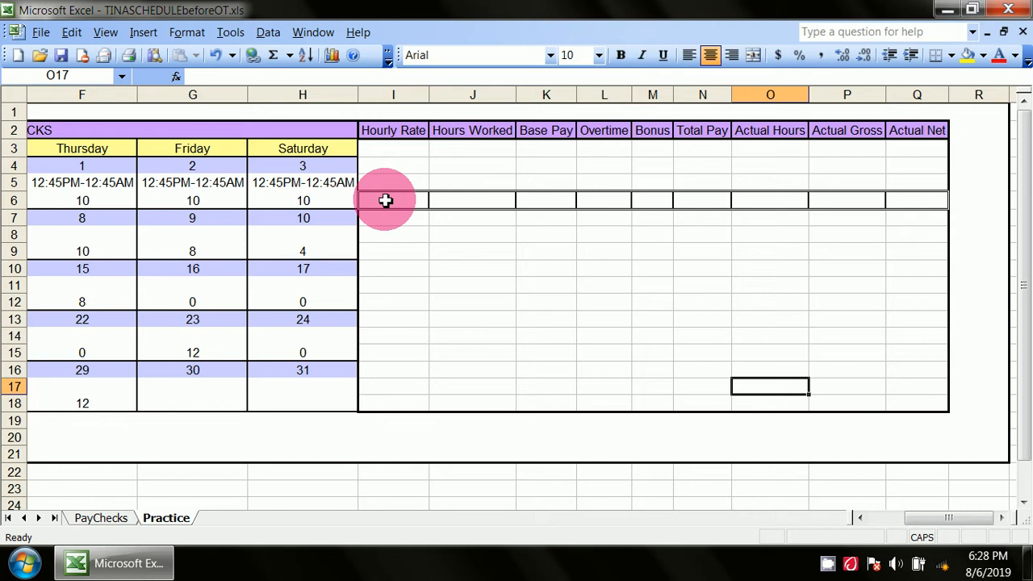
{"action": "left_click", "coordinate": [119, 518]}
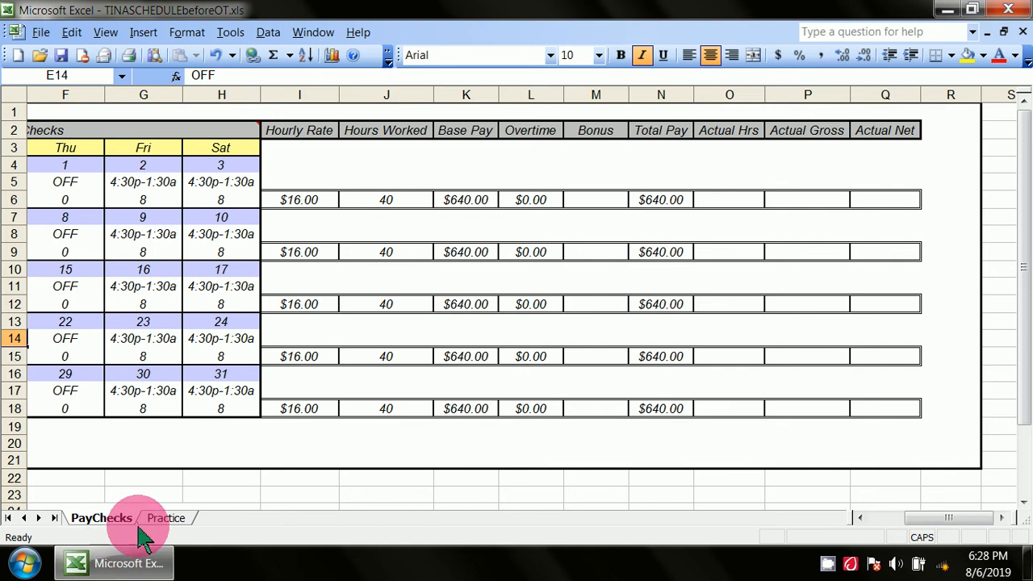
{"action": "left_click", "coordinate": [164, 518]}
{"action": "left_click_drag", "start_coordinate": [386, 204], "coordinate": [911, 201]}
{"action": "right_click", "coordinate": [911, 201]}
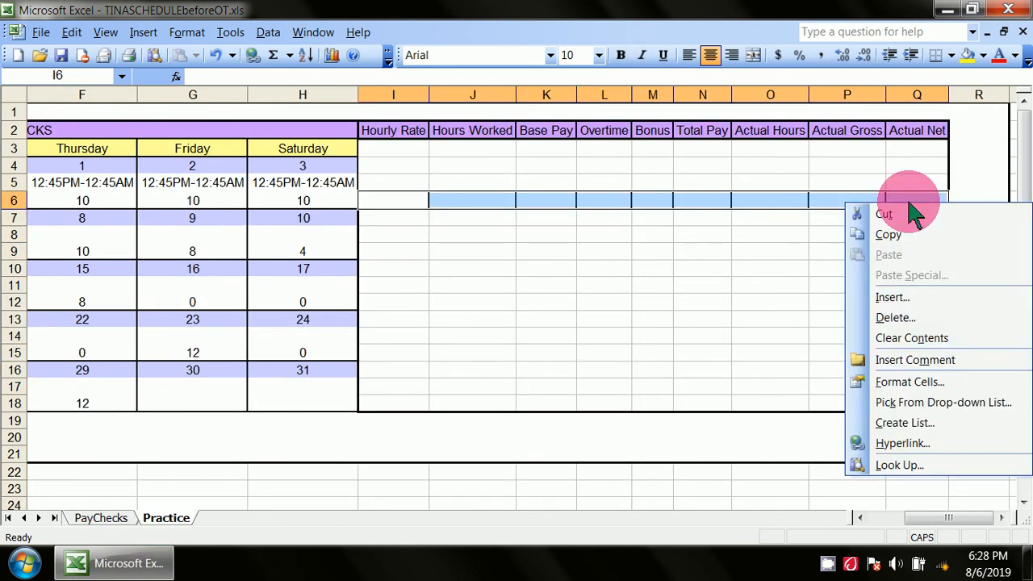
{"action": "left_click", "coordinate": [894, 201]}
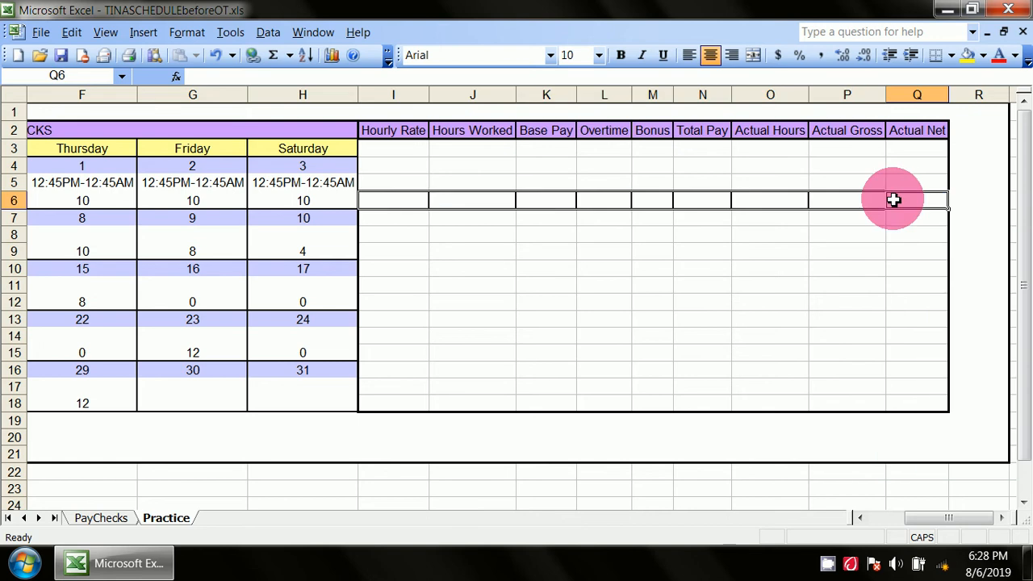
Step: Copy the bordered pay row I6:Q6 to the same columns in rows 9, 12, 15 and 18
{"action": "left_click", "coordinate": [392, 202]}
{"action": "left_click_drag", "start_coordinate": [393, 202], "coordinate": [915, 199]}
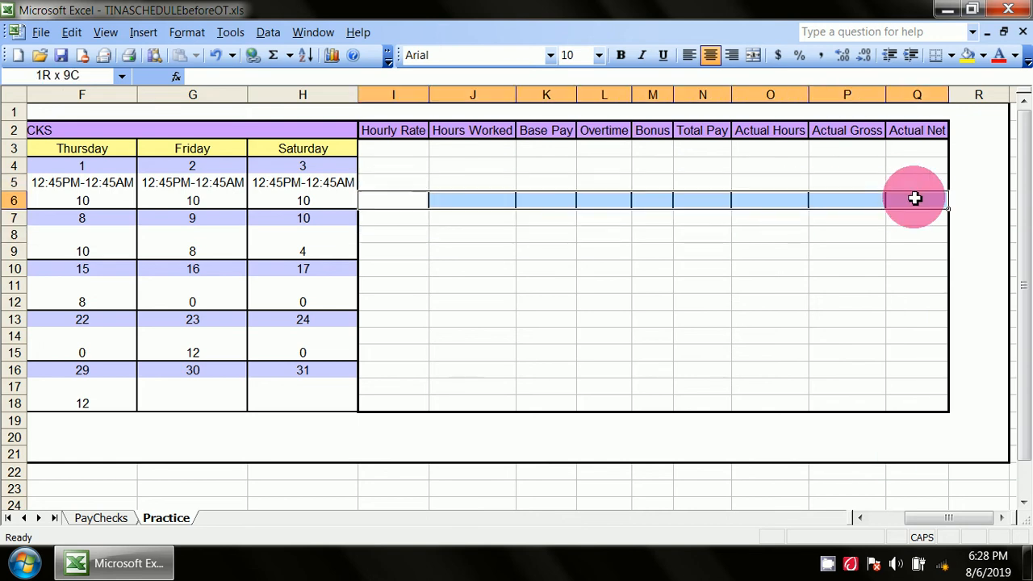
{"action": "key", "text": "ctrl+c"}
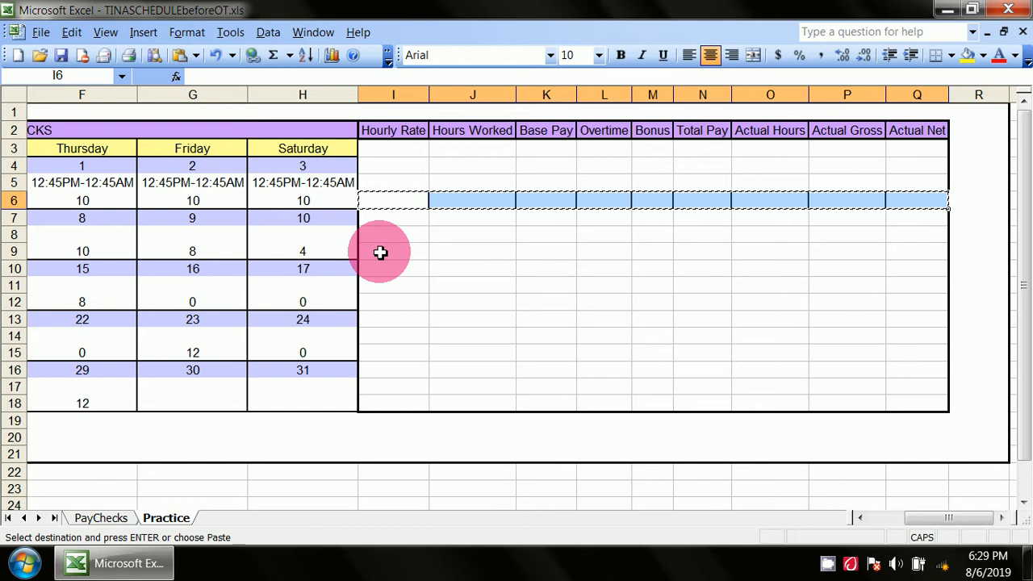
{"action": "left_click_drag", "start_coordinate": [380, 253], "coordinate": [929, 256]}
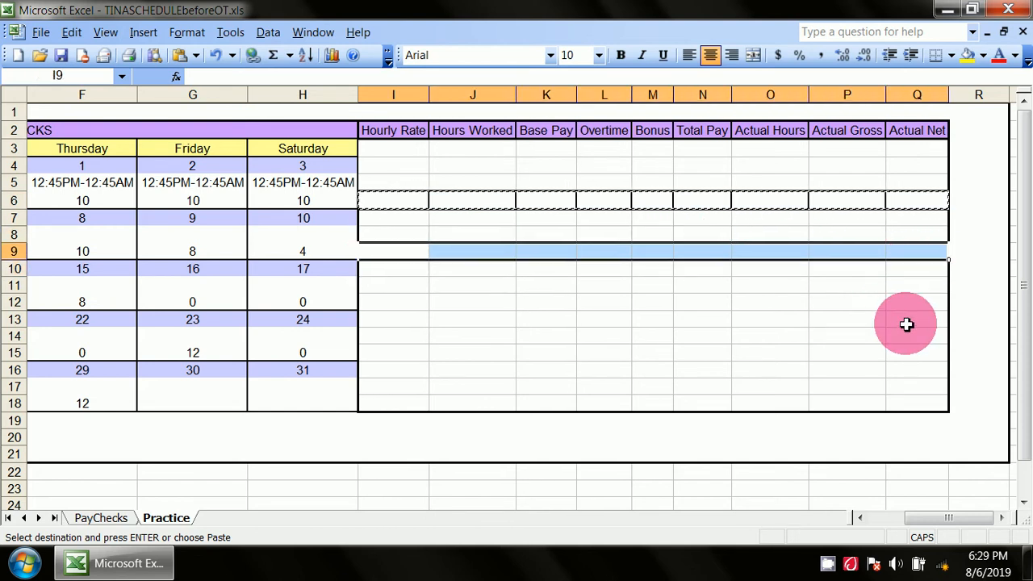
{"action": "key", "text": "ctrl+v"}
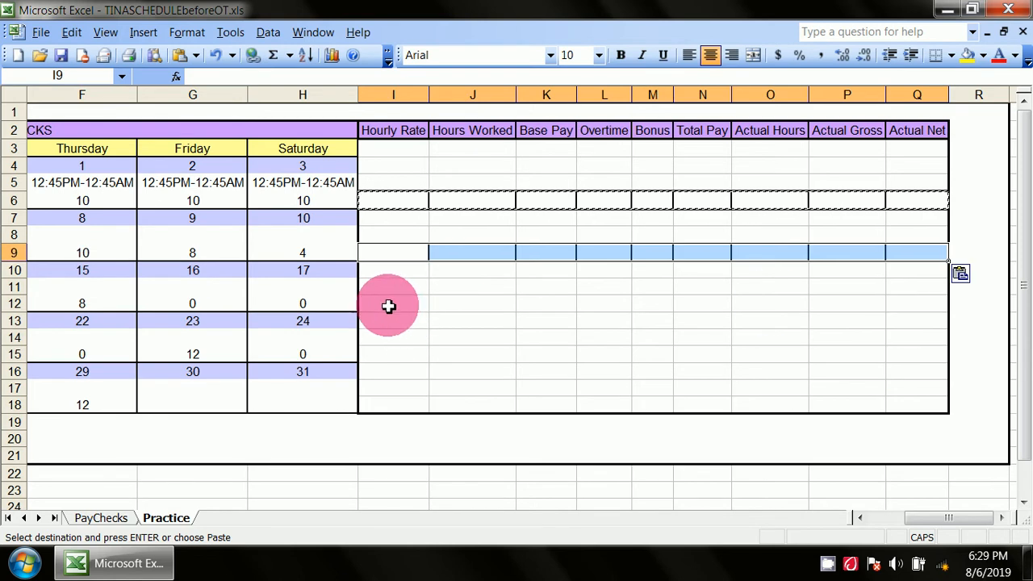
{"action": "left_click_drag", "start_coordinate": [393, 304], "coordinate": [916, 311]}
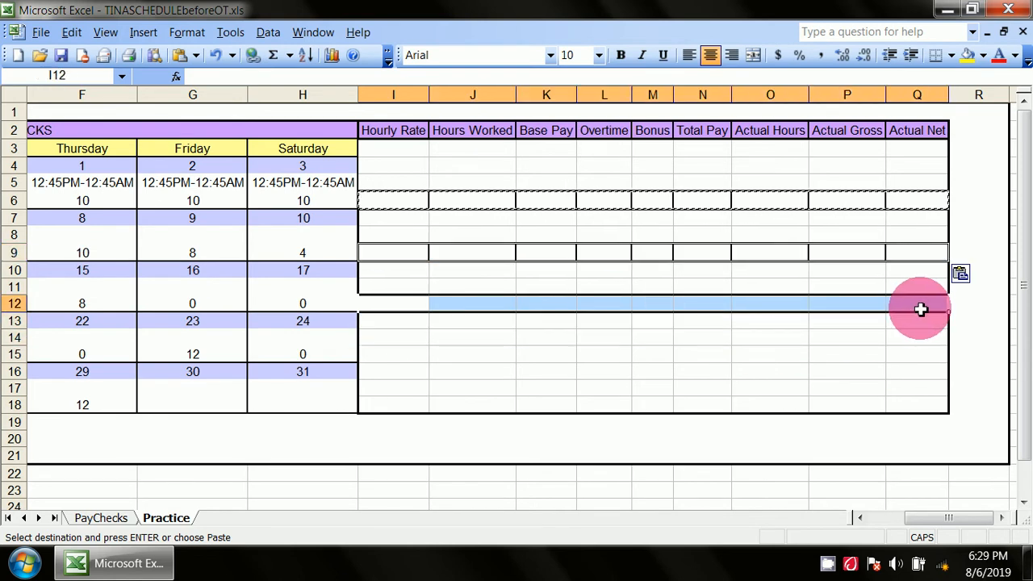
{"action": "key", "text": "ctrl+v"}
{"action": "left_click_drag", "start_coordinate": [376, 351], "coordinate": [925, 362]}
{"action": "key", "text": "ctrl+v"}
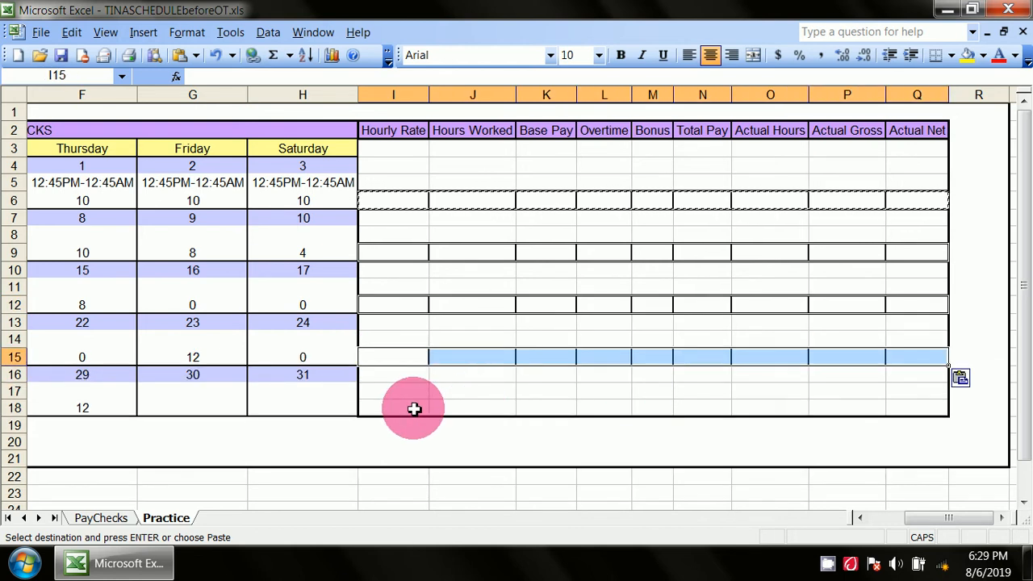
{"action": "left_click_drag", "start_coordinate": [412, 408], "coordinate": [916, 414]}
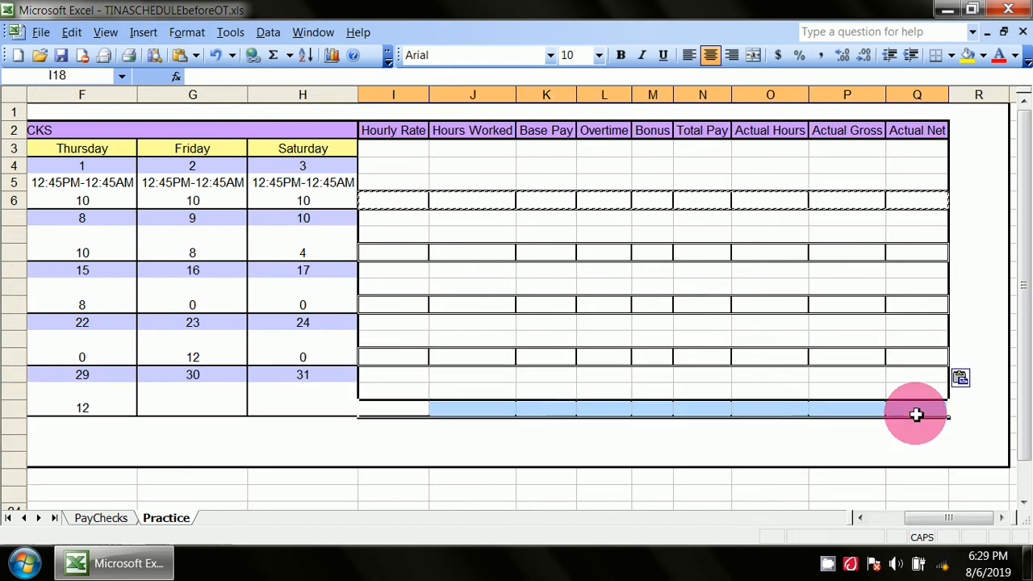
{"action": "key", "text": "ctrl+v"}
{"action": "left_click", "coordinate": [907, 463]}
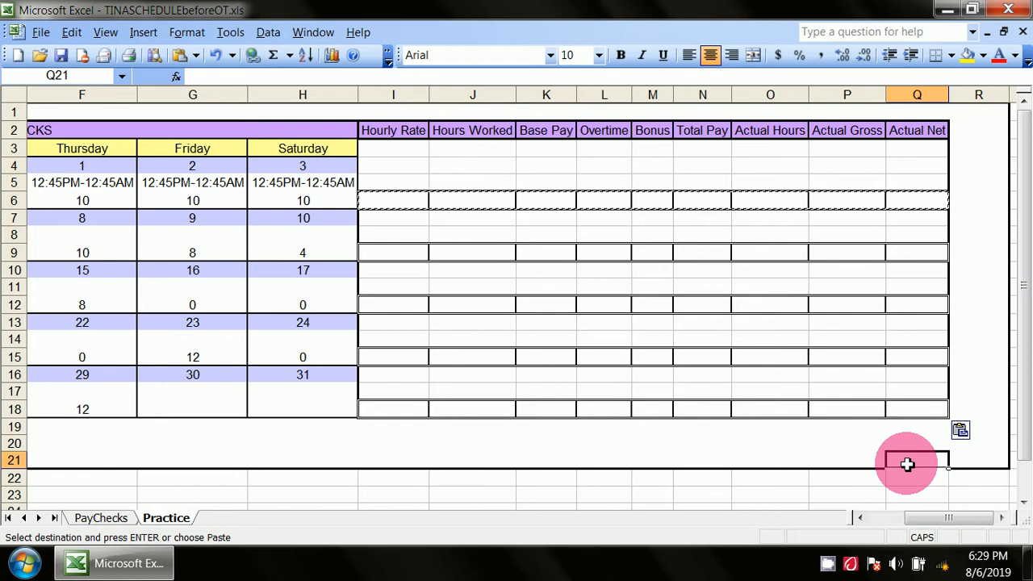
{"action": "double_click", "coordinate": [856, 439]}
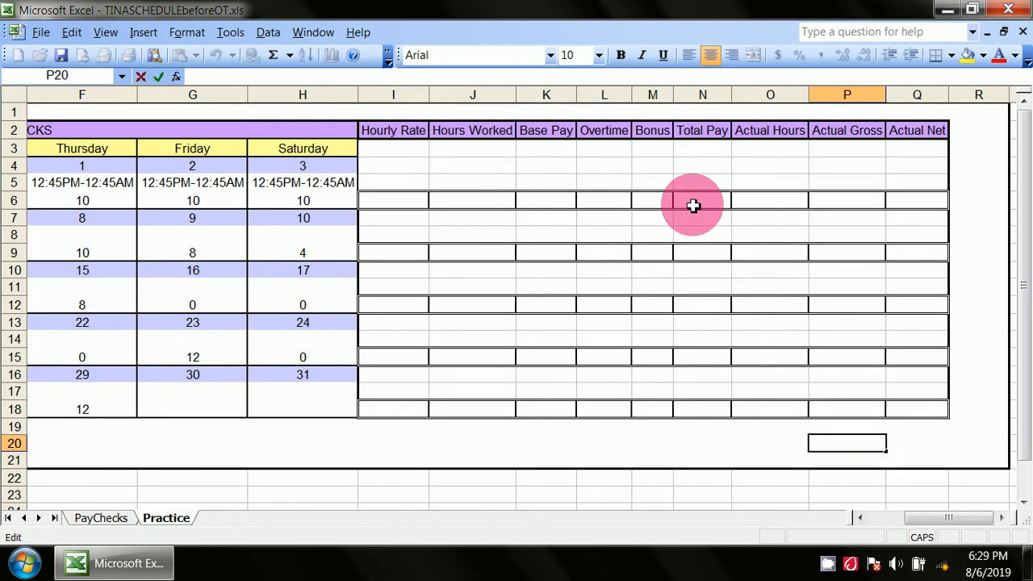
Step: Fill the blocks between the pay rows, I3:Q5, I7:Q8, I10:Q11, I13:Q14 and I16:Q17, with white shading
{"action": "left_click_drag", "start_coordinate": [384, 153], "coordinate": [899, 187]}
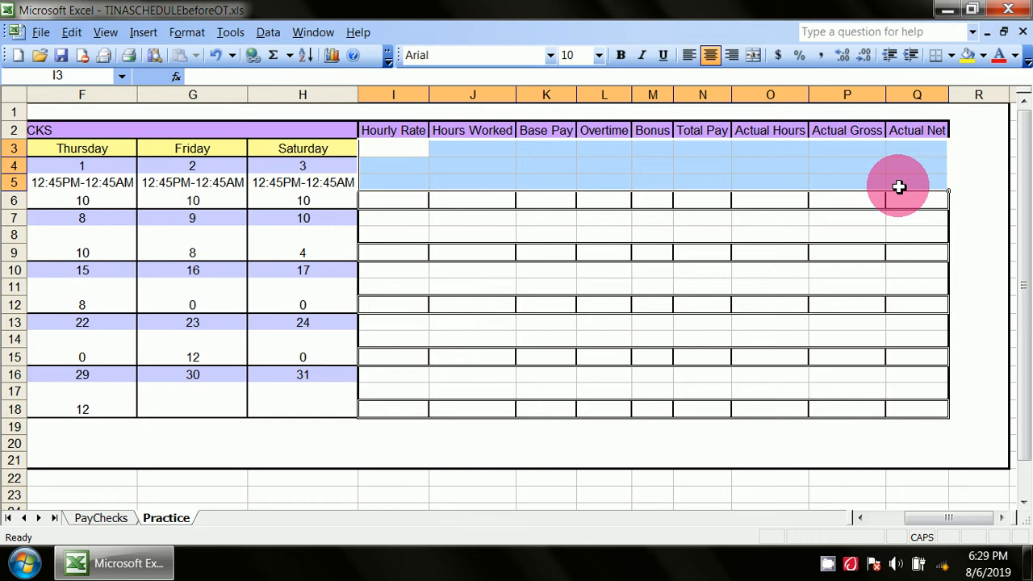
{"action": "left_click", "coordinate": [413, 225]}
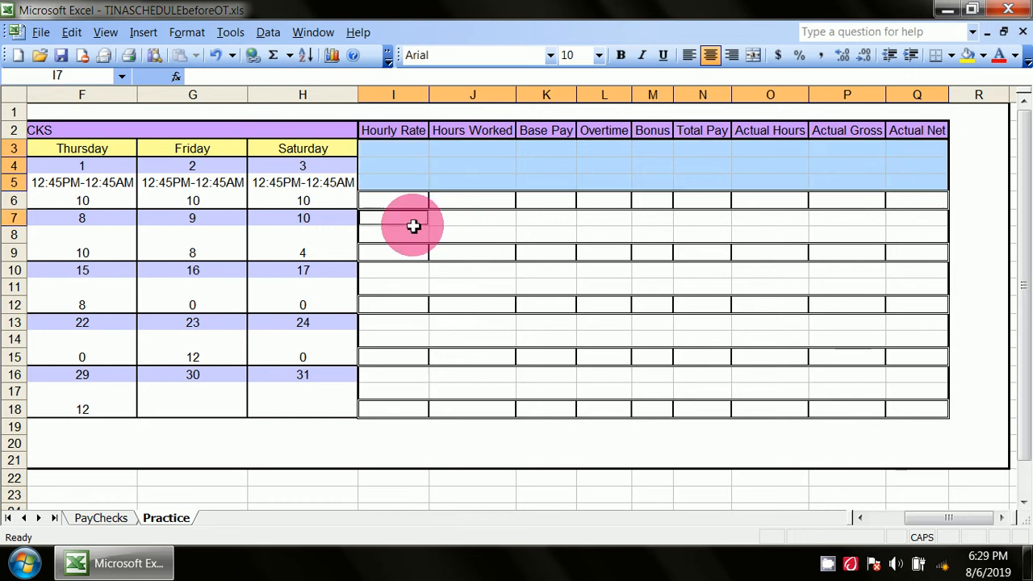
{"action": "left_click_drag", "start_coordinate": [413, 225], "coordinate": [907, 243]}
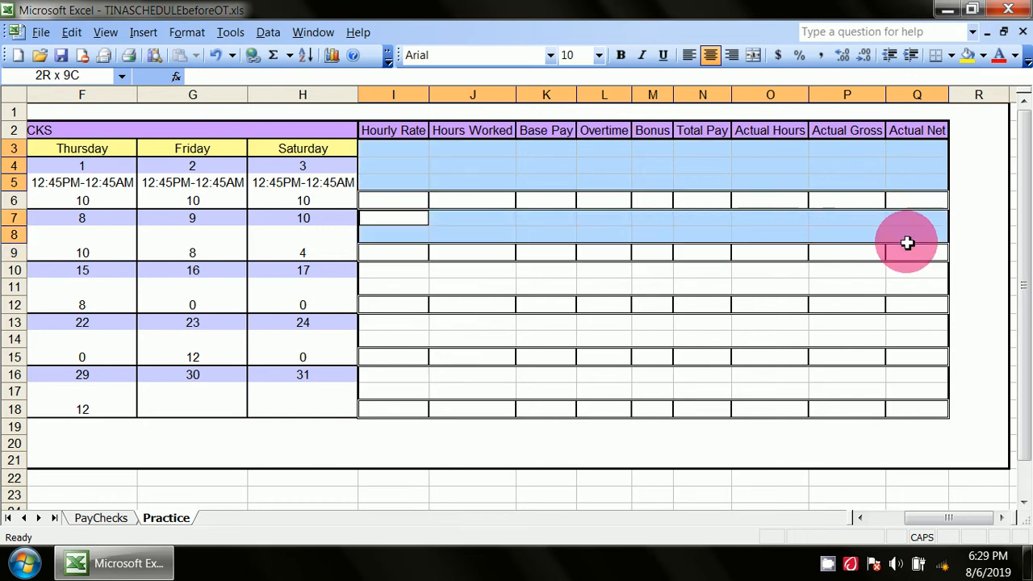
{"action": "mouse_move", "coordinate": [424, 277]}
{"action": "left_mouse_down"}
{"action": "mouse_move", "coordinate": [671, 291]}
{"action": "mouse_move", "coordinate": [915, 277]}
{"action": "mouse_move", "coordinate": [925, 291]}
{"action": "left_mouse_up"}
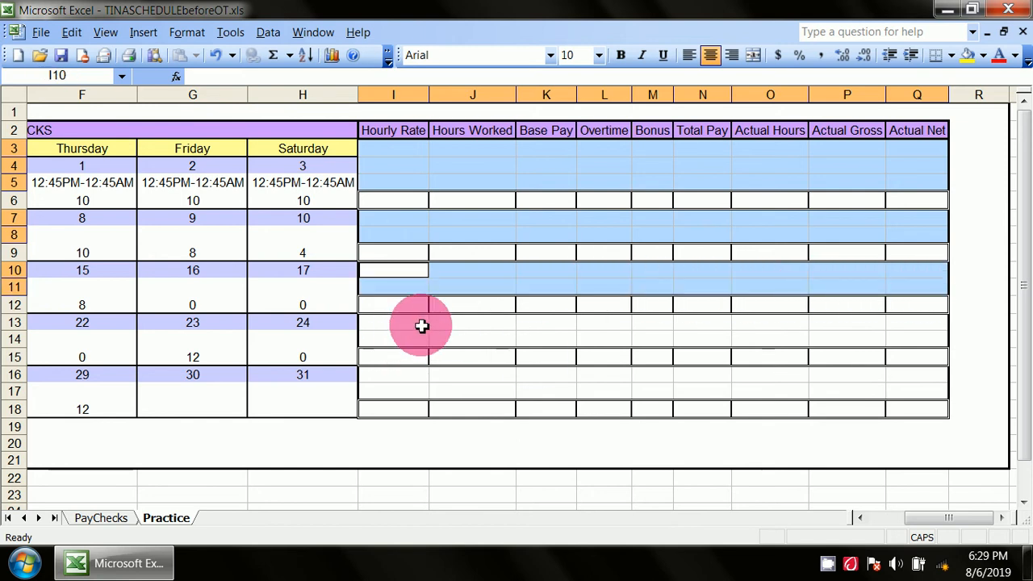
{"action": "left_click_drag", "start_coordinate": [423, 326], "coordinate": [927, 347]}
{"action": "left_click_drag", "start_coordinate": [401, 380], "coordinate": [910, 393]}
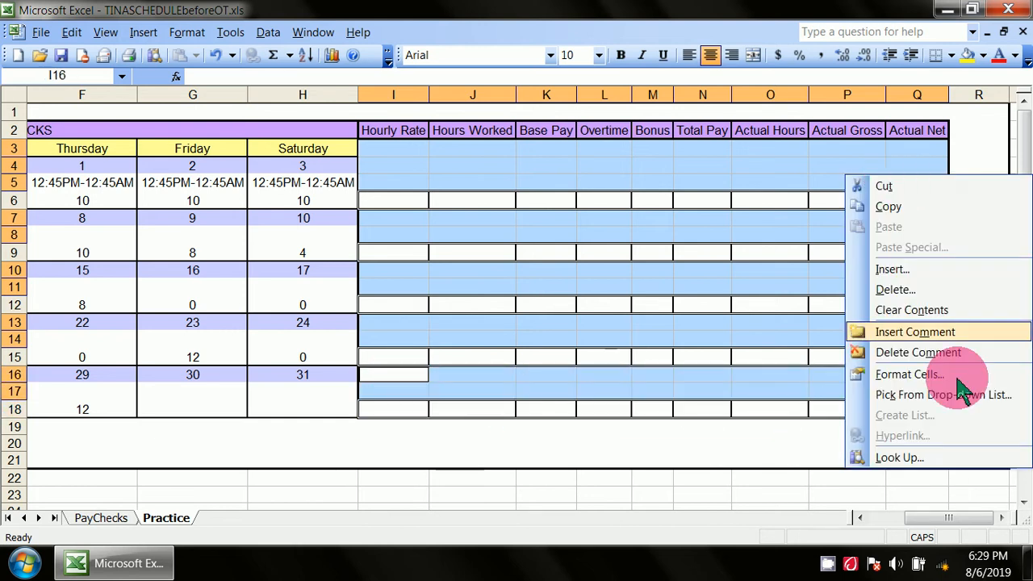
{"action": "left_click", "coordinate": [928, 373]}
{"action": "left_click", "coordinate": [888, 230]}
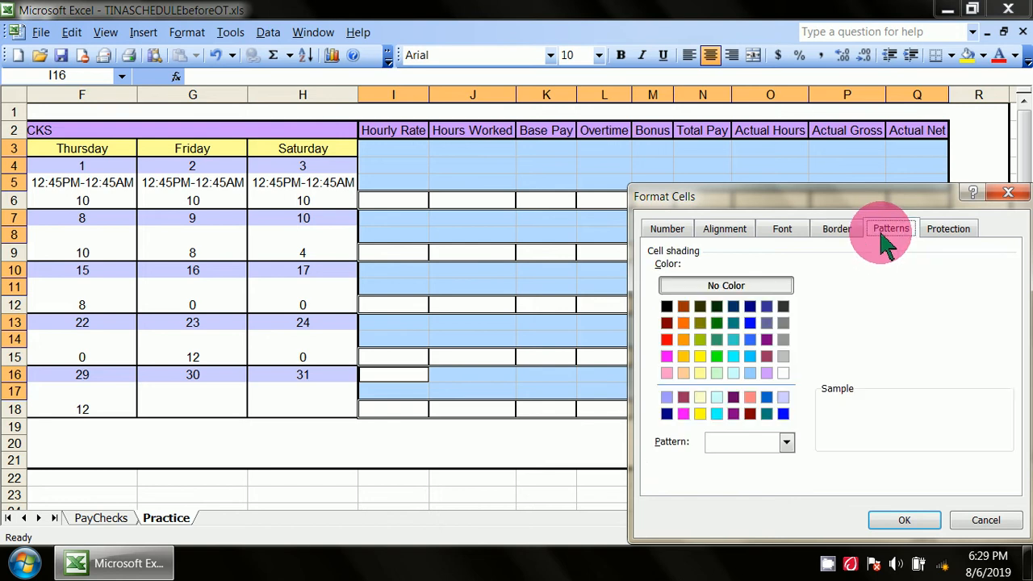
{"action": "left_click", "coordinate": [783, 373]}
{"action": "left_click", "coordinate": [912, 523]}
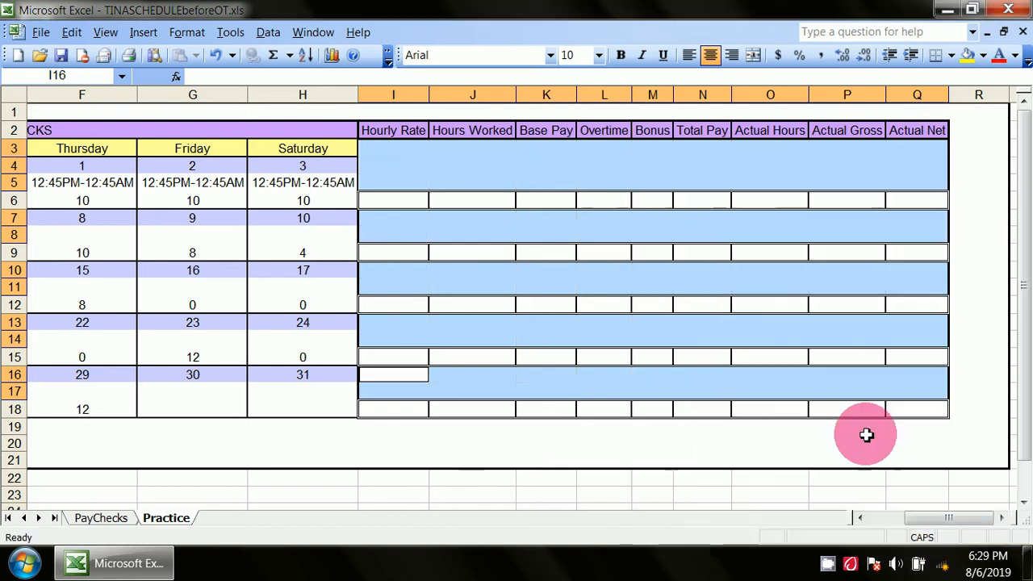
{"action": "left_click", "coordinate": [844, 374]}
{"action": "left_click", "coordinate": [831, 457]}
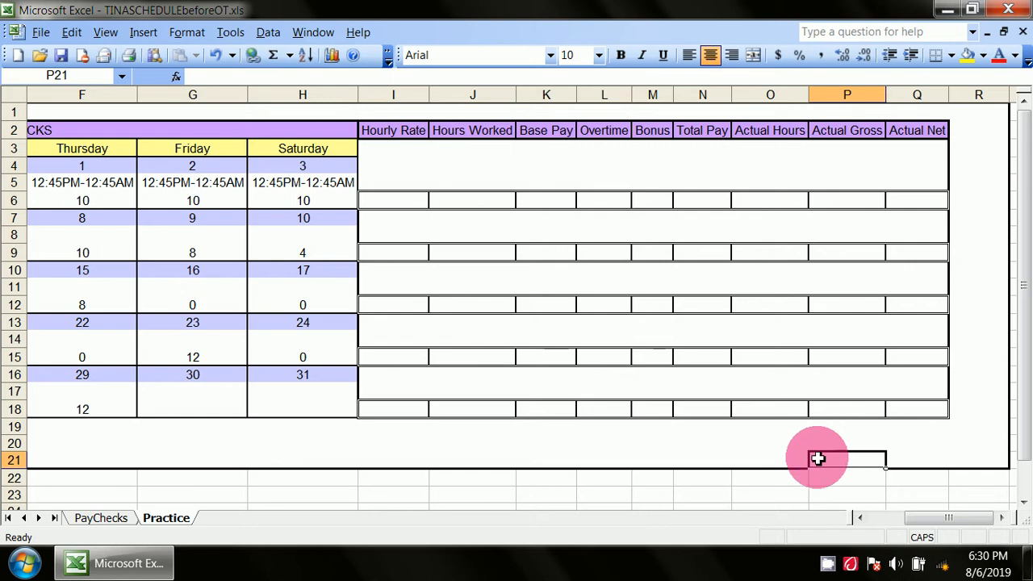
Step: Shade the bordered pay rows in columns I to Q of rows 6, 9, 12, 15 and 18 light green
{"action": "left_click_drag", "start_coordinate": [365, 199], "coordinate": [932, 208]}
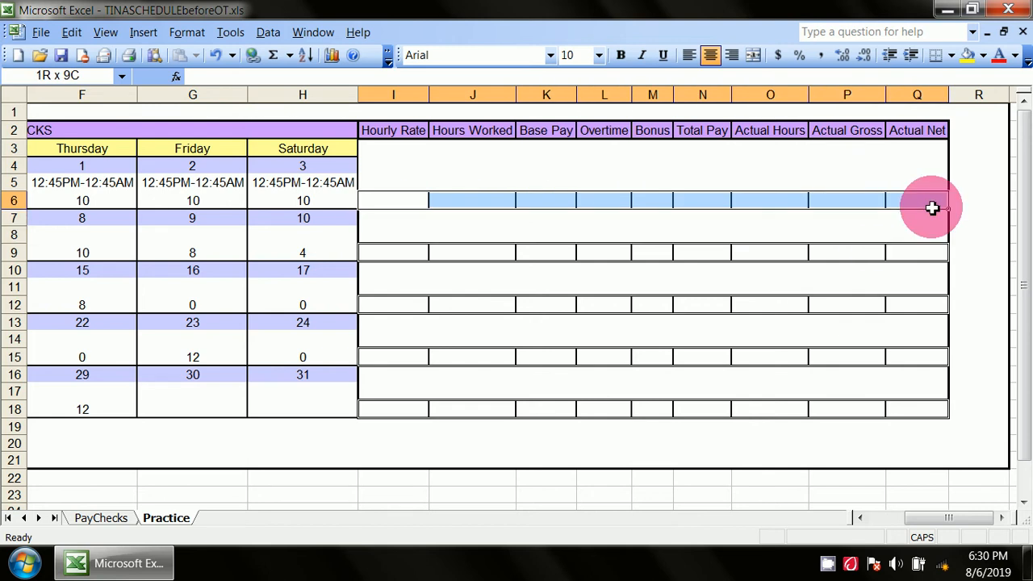
{"action": "left_click_drag", "start_coordinate": [401, 255], "coordinate": [874, 266]}
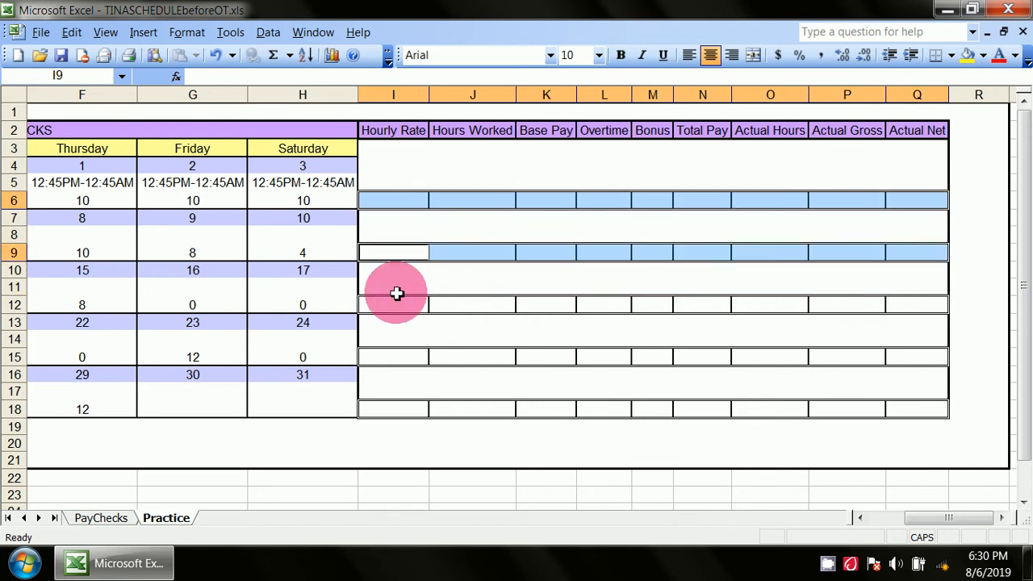
{"action": "left_click", "coordinate": [420, 311], "text": "ctrl"}
{"action": "left_click_drag", "start_coordinate": [421, 311], "coordinate": [934, 309]}
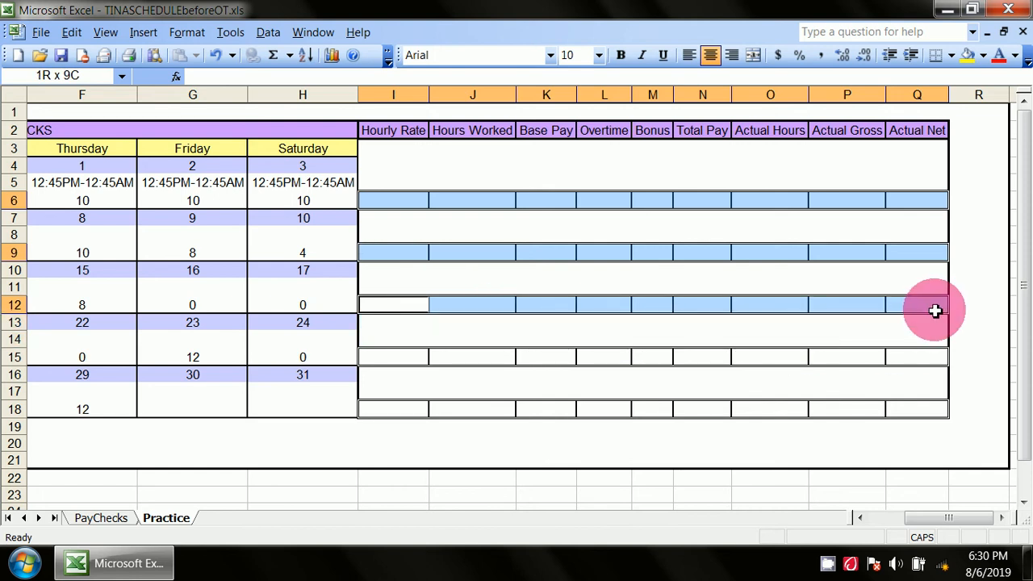
{"action": "left_click_drag", "start_coordinate": [404, 360], "coordinate": [936, 359]}
{"action": "left_click_drag", "start_coordinate": [403, 409], "coordinate": [923, 407]}
{"action": "right_click", "coordinate": [928, 415]}
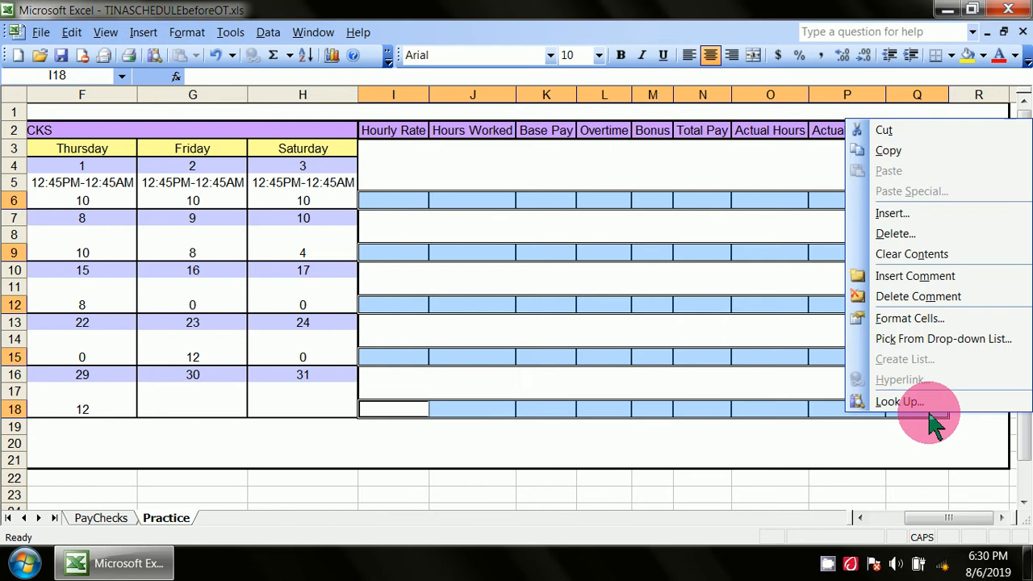
{"action": "left_click", "coordinate": [920, 321]}
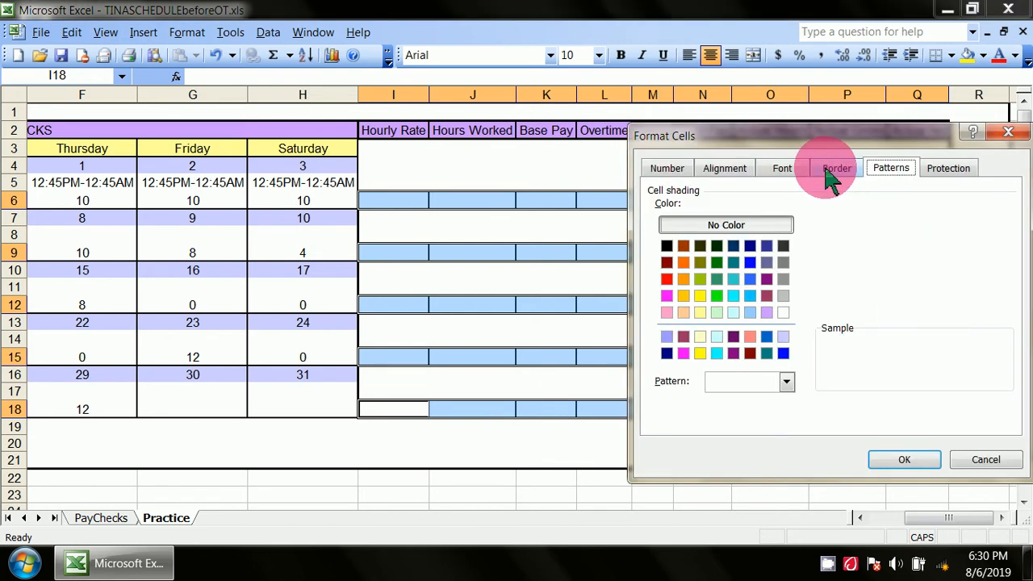
{"action": "left_click", "coordinate": [716, 313]}
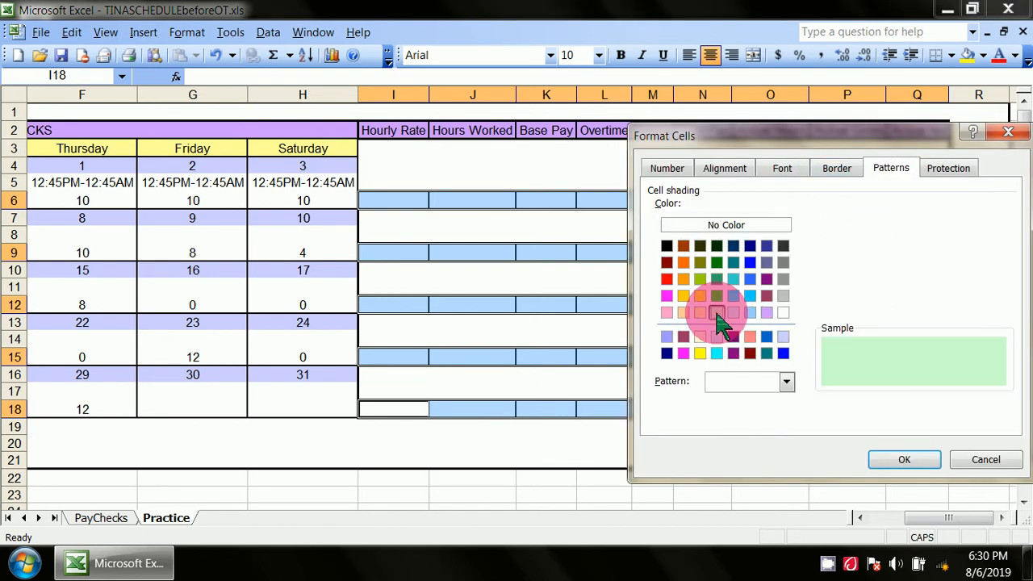
{"action": "left_click", "coordinate": [900, 460]}
{"action": "left_click", "coordinate": [773, 461]}
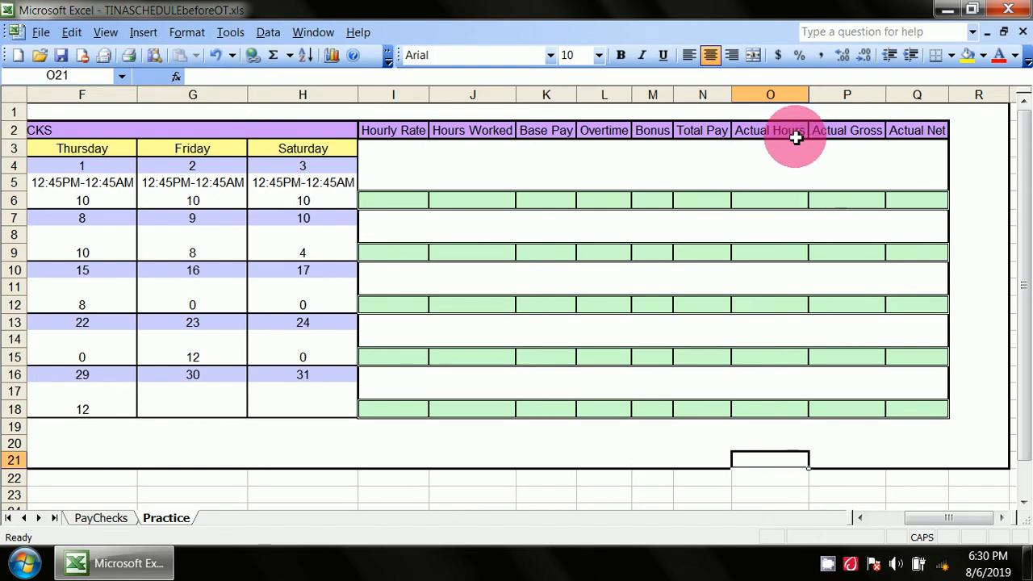
Step: Shade the Actual Hours, Actual Gross and Actual Net cells in rows 6, 9, 12, 15 and 18 bright green
{"action": "left_click_drag", "start_coordinate": [785, 202], "coordinate": [911, 197]}
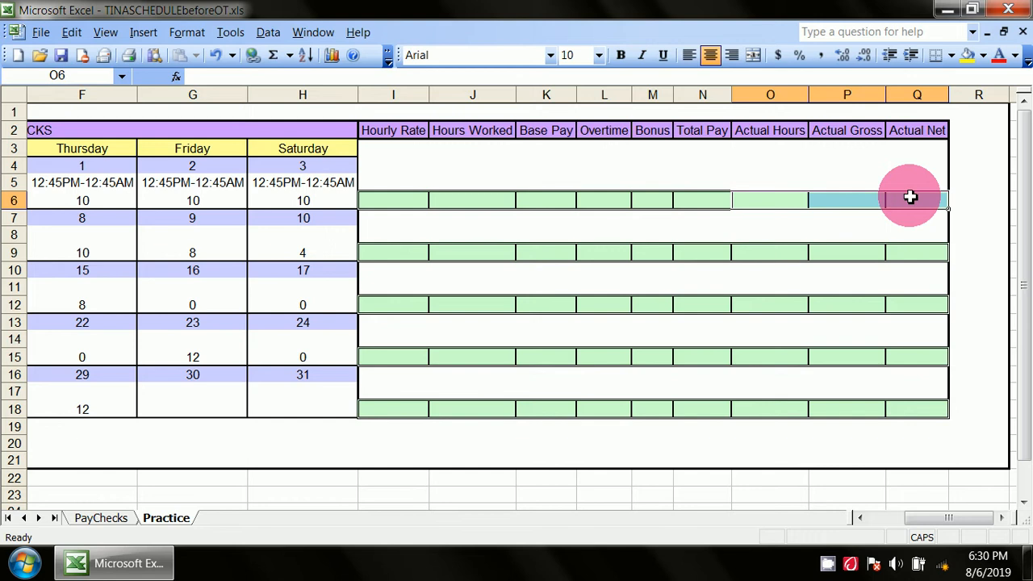
{"action": "left_click_drag", "start_coordinate": [778, 255], "coordinate": [901, 257], "text": "ctrl"}
{"action": "left_click_drag", "start_coordinate": [803, 305], "coordinate": [897, 309], "text": "ctrl"}
{"action": "left_click_drag", "start_coordinate": [794, 360], "coordinate": [900, 360], "text": "ctrl"}
{"action": "left_click_drag", "start_coordinate": [796, 416], "coordinate": [916, 418], "text": "ctrl"}
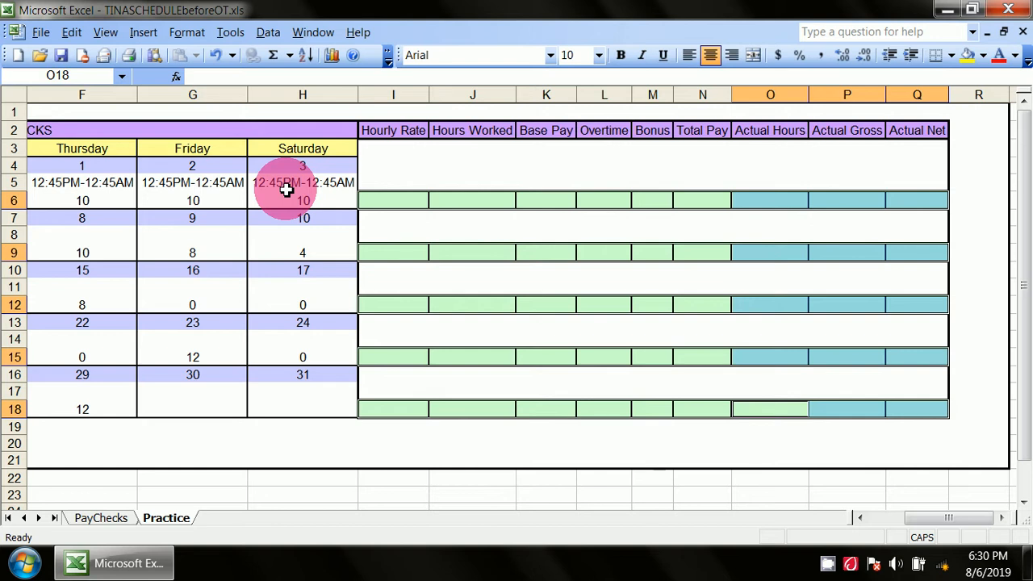
{"action": "right_click", "coordinate": [918, 204]}
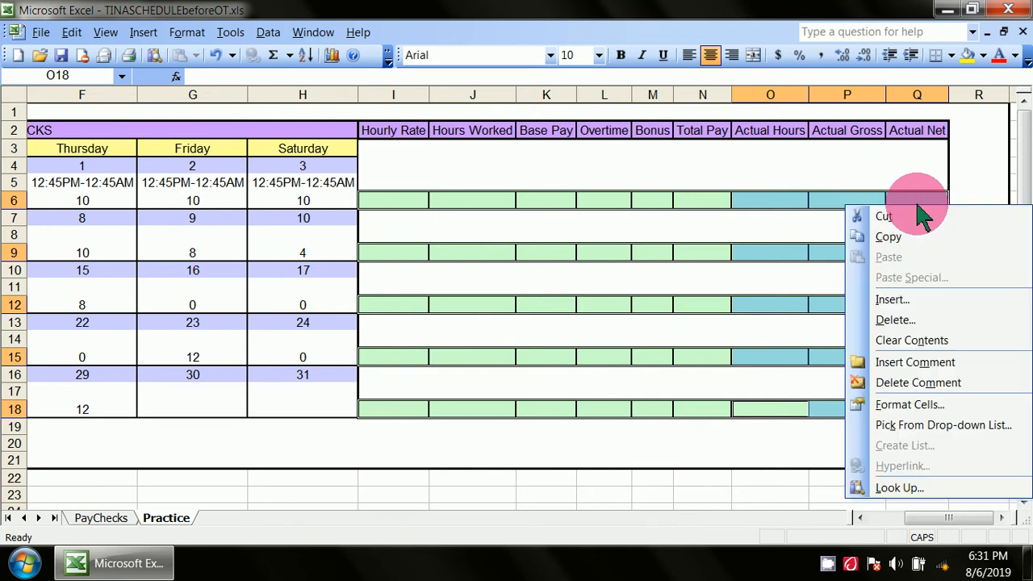
{"action": "left_click", "coordinate": [895, 405]}
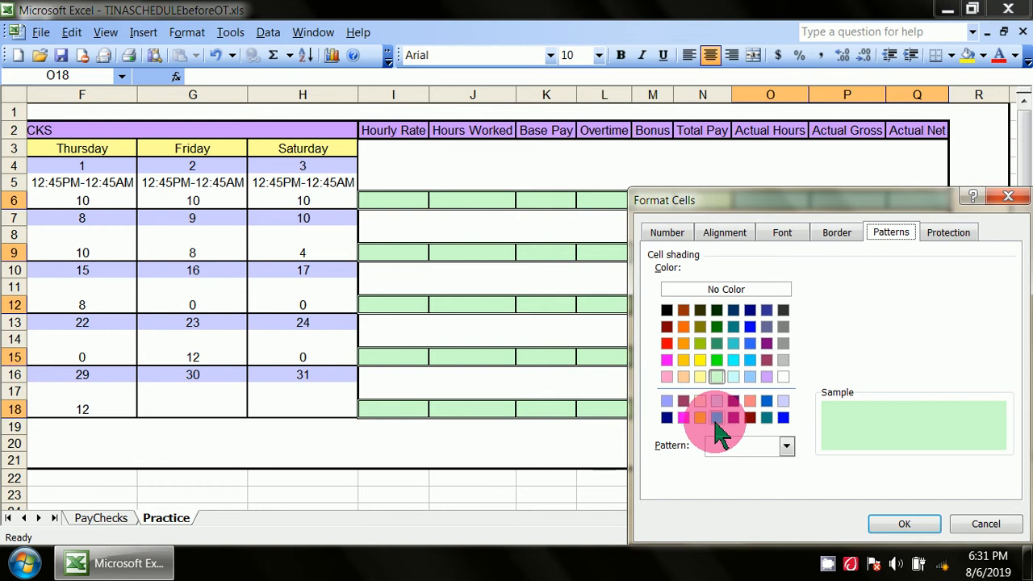
{"action": "left_click", "coordinate": [717, 360]}
{"action": "left_click", "coordinate": [902, 528]}
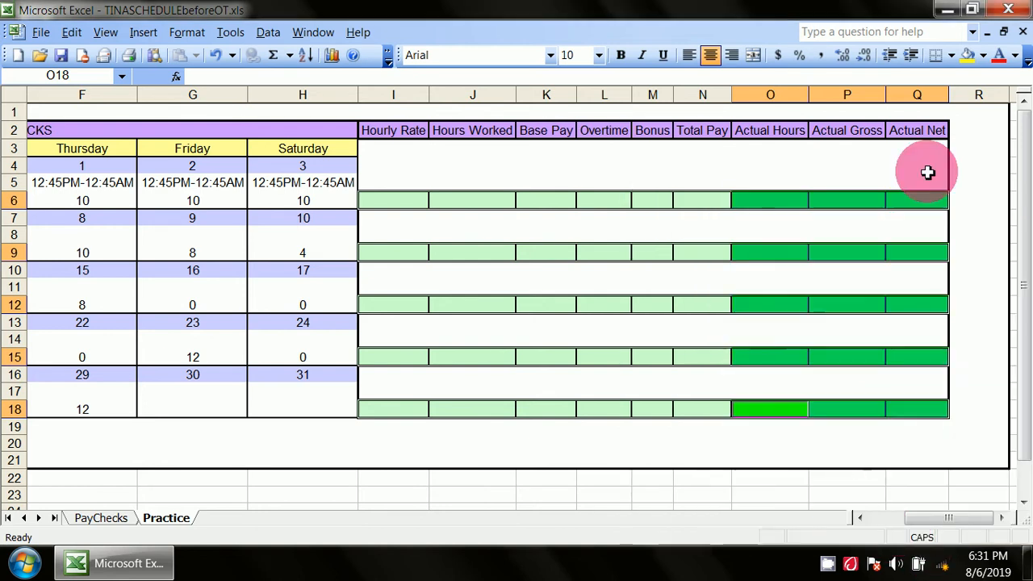
{"action": "left_click", "coordinate": [820, 181]}
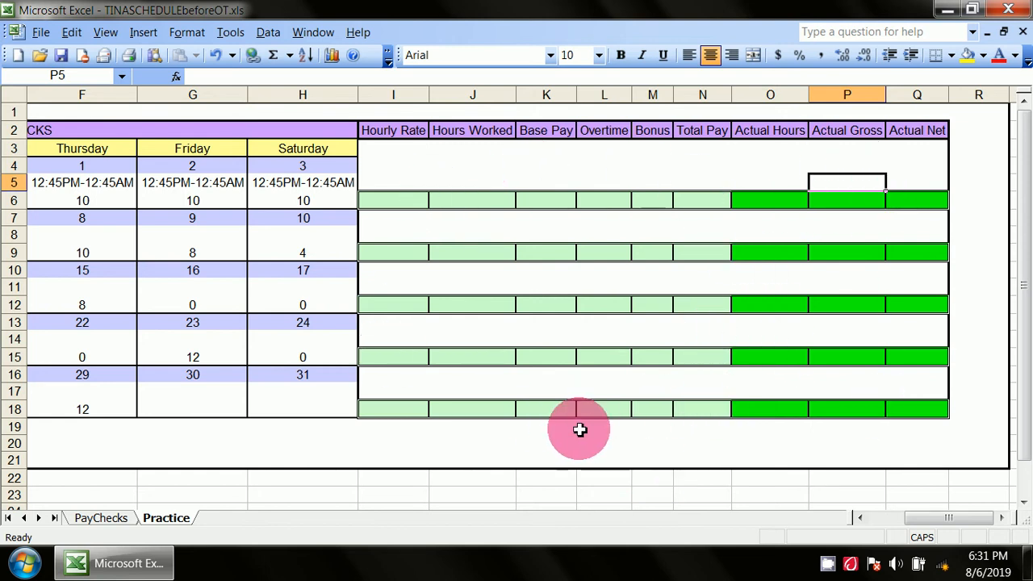
{"action": "left_click", "coordinate": [983, 184]}
{"action": "left_click", "coordinate": [984, 218]}
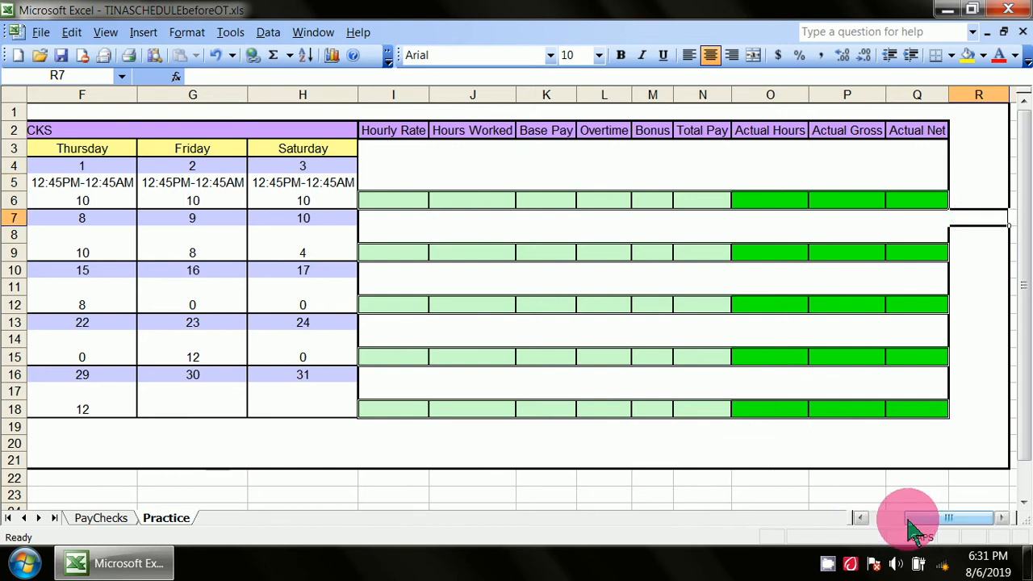
Step: Format the Hourly Rate, Base Pay, Overtime, Total Pay, Actual Gross and Actual Net cells in rows 6, 9, 12, 15 and 18 as Currency
{"action": "mouse_move", "coordinate": [910, 521]}
{"action": "left_mouse_down"}
{"action": "mouse_move", "coordinate": [877, 519]}
{"action": "mouse_move", "coordinate": [900, 523]}
{"action": "left_mouse_up"}
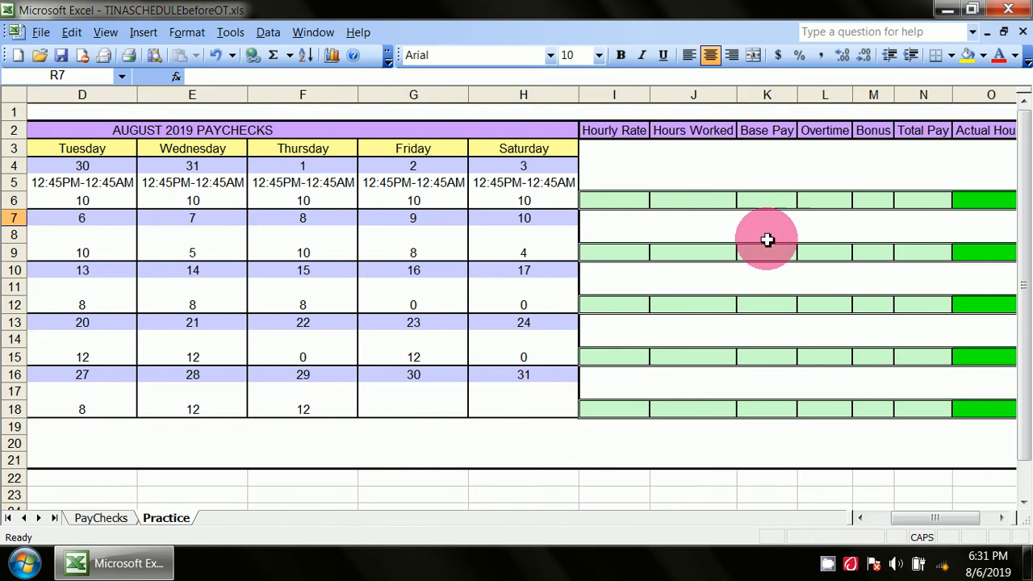
{"action": "left_click", "coordinate": [622, 206]}
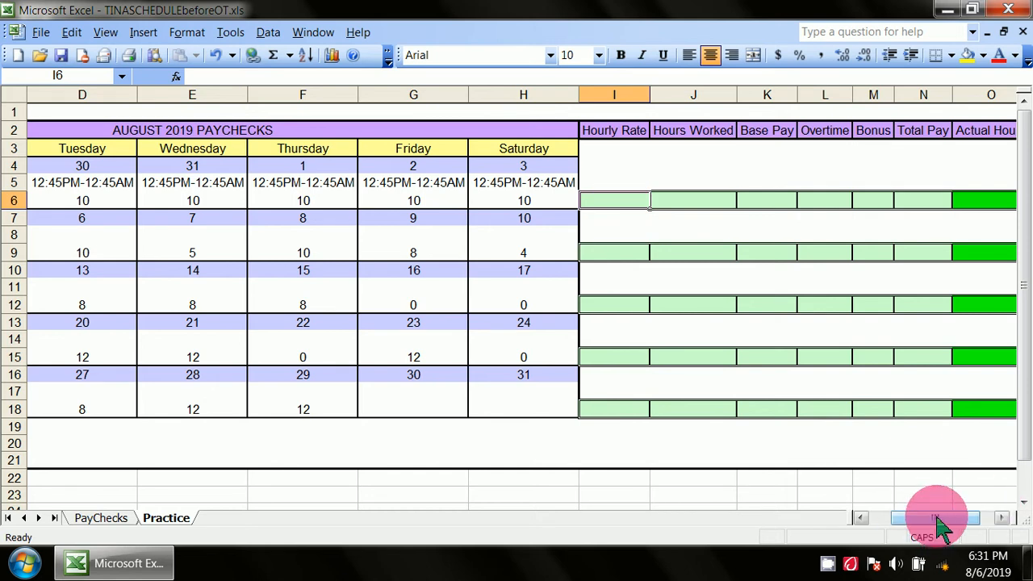
{"action": "left_click_drag", "start_coordinate": [940, 523], "coordinate": [962, 525]}
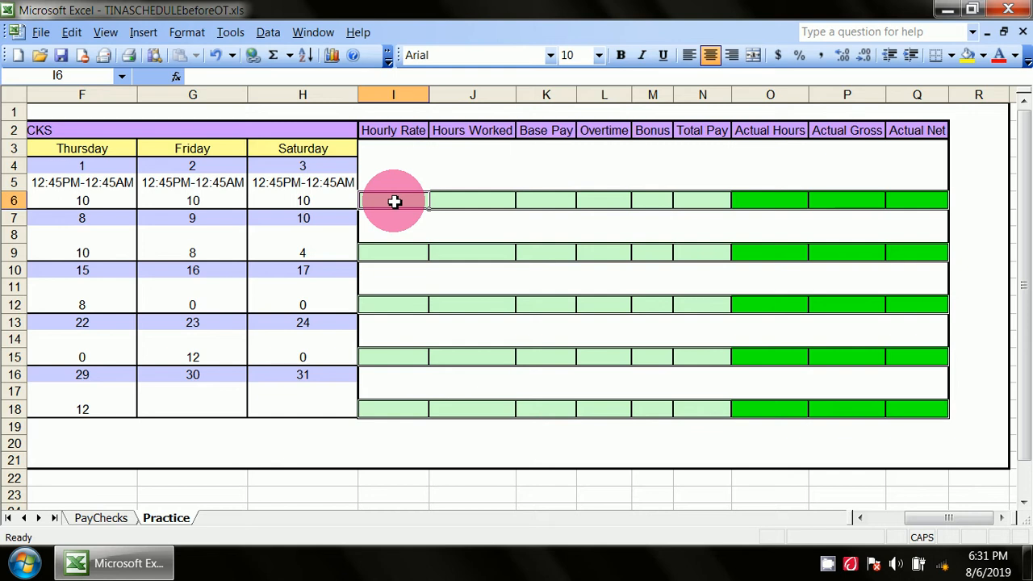
{"action": "left_click", "coordinate": [390, 255], "text": "ctrl"}
{"action": "left_click", "coordinate": [392, 305], "text": "ctrl"}
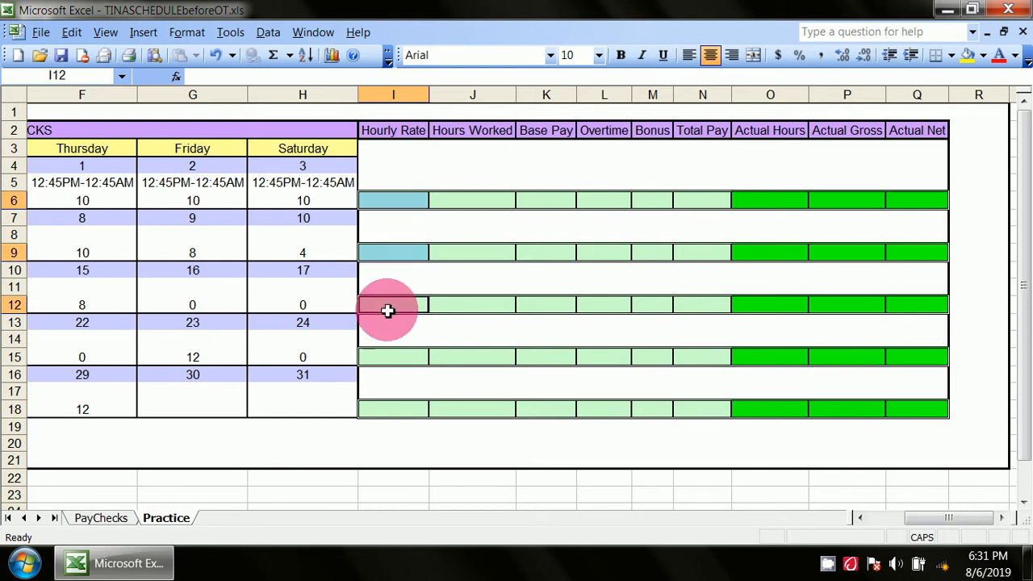
{"action": "left_click", "coordinate": [387, 356], "text": "ctrl"}
{"action": "left_click", "coordinate": [388, 410], "text": "ctrl"}
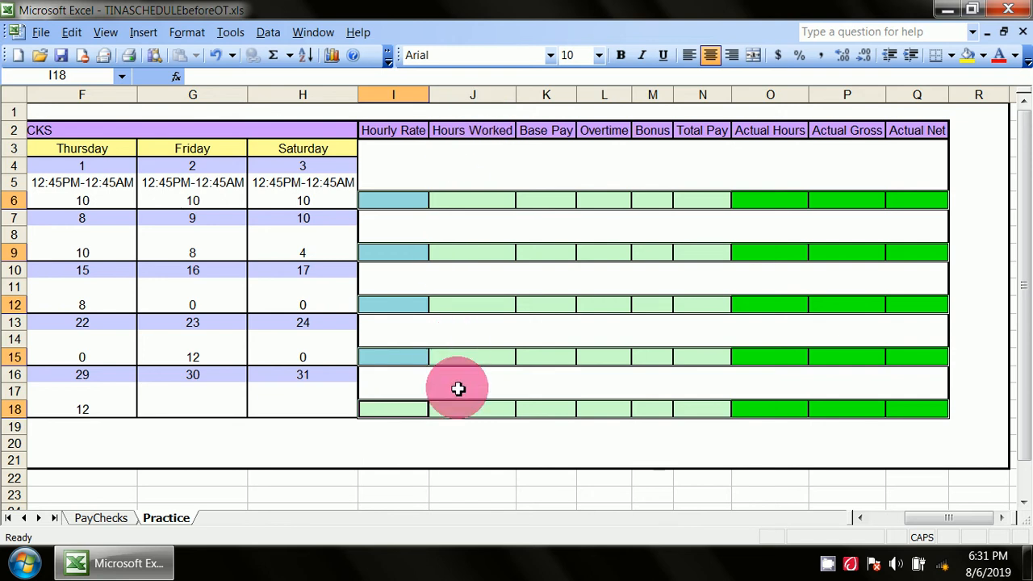
{"action": "left_click", "coordinate": [563, 202], "text": "ctrl"}
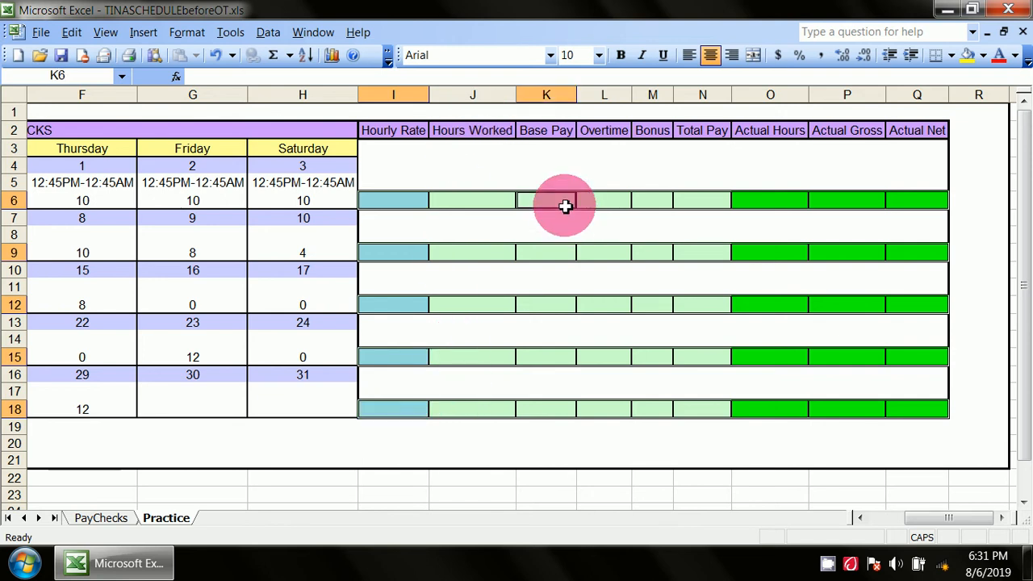
{"action": "left_click", "coordinate": [555, 256], "text": "ctrl"}
{"action": "left_click", "coordinate": [551, 307], "text": "ctrl"}
{"action": "left_click", "coordinate": [546, 370], "text": "ctrl"}
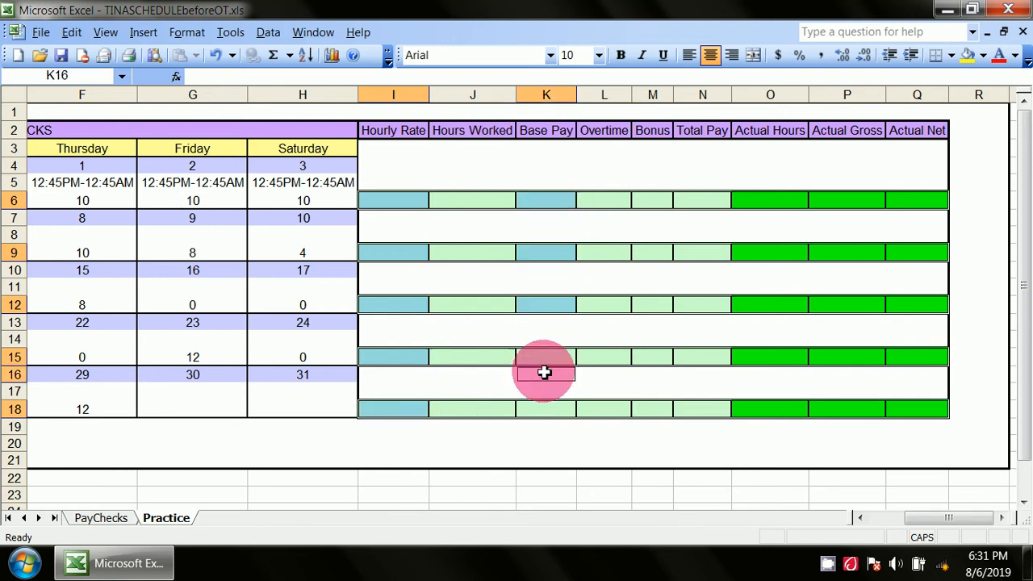
{"action": "left_click", "coordinate": [546, 360], "text": "ctrl"}
{"action": "left_click", "coordinate": [546, 378], "text": "ctrl"}
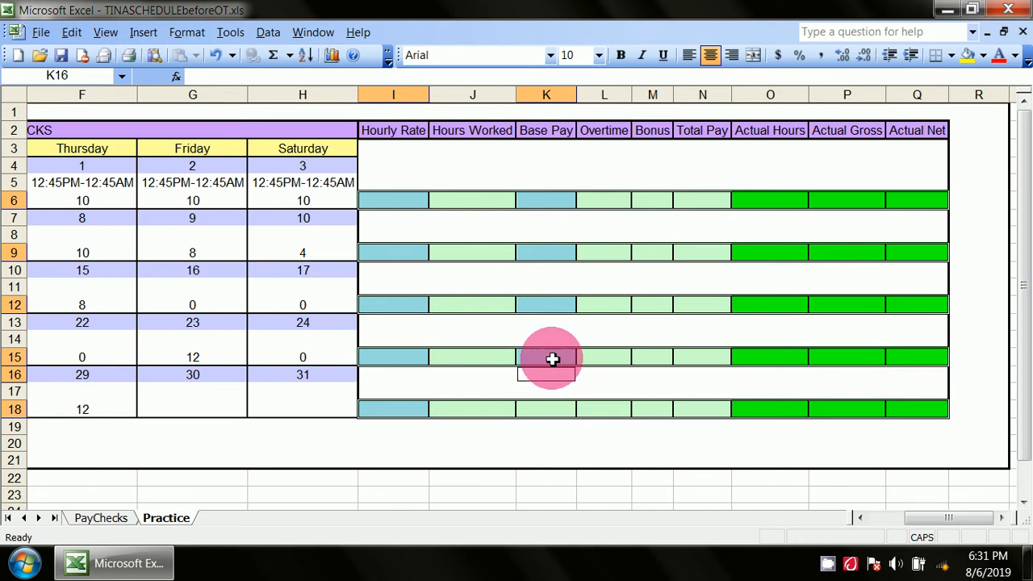
{"action": "left_click", "coordinate": [553, 359], "text": "ctrl"}
{"action": "left_click", "coordinate": [554, 367], "text": "ctrl"}
{"action": "left_click", "coordinate": [554, 363], "text": "ctrl"}
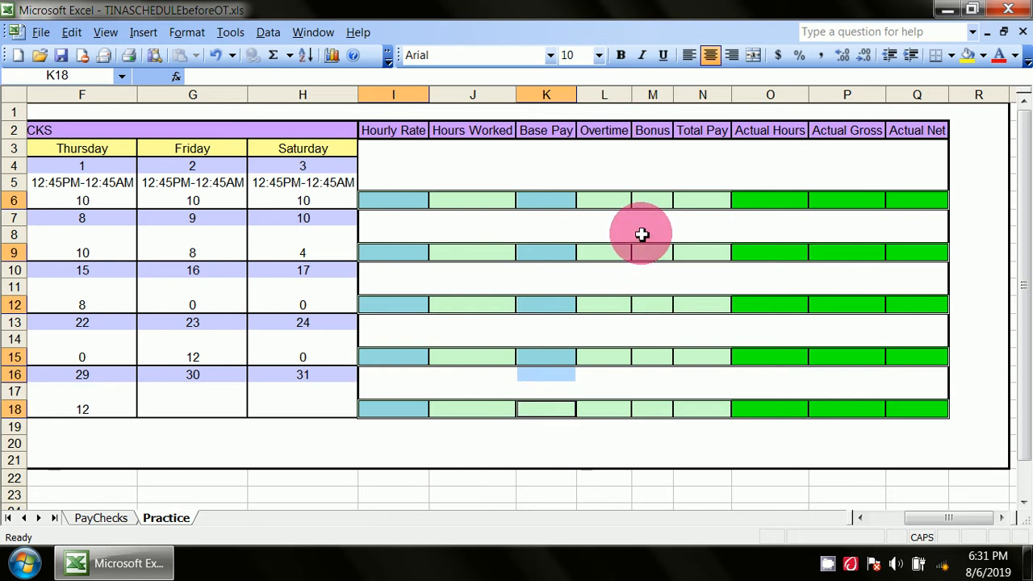
{"action": "left_click", "coordinate": [616, 197], "text": "ctrl"}
{"action": "left_click", "coordinate": [611, 252], "text": "ctrl"}
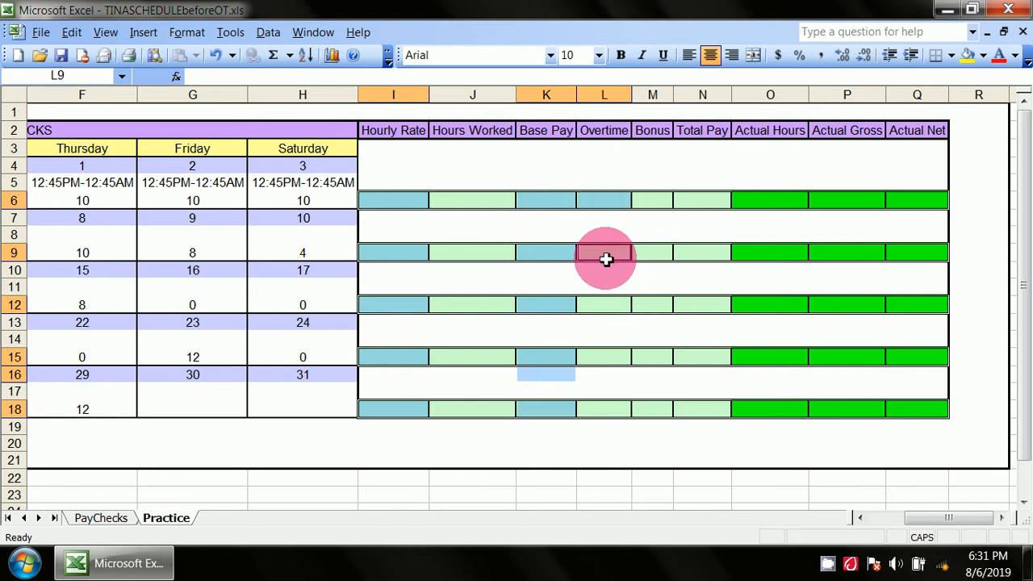
{"action": "left_click", "coordinate": [605, 305], "text": "ctrl"}
{"action": "left_click", "coordinate": [601, 360], "text": "ctrl"}
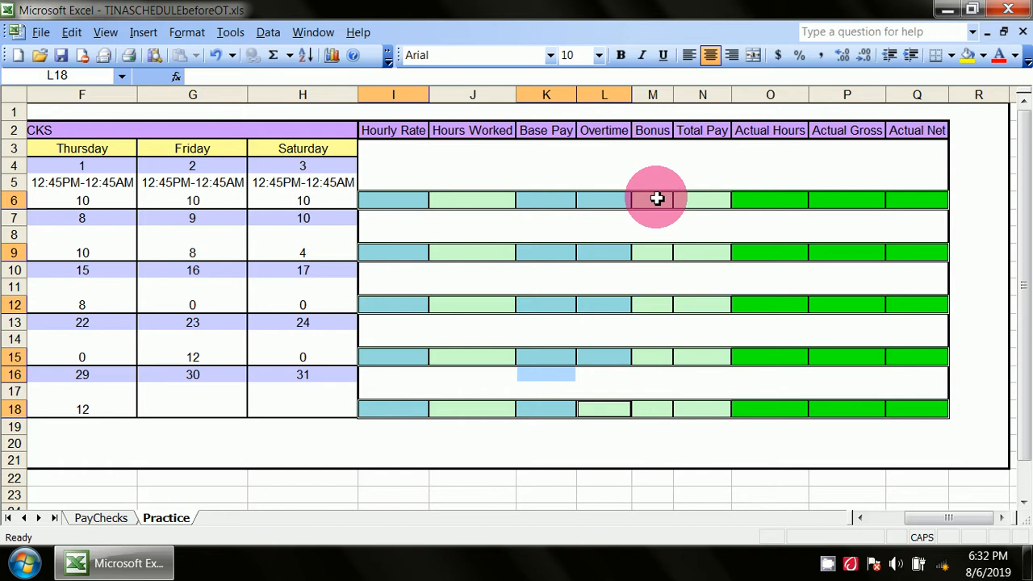
{"action": "left_click", "coordinate": [716, 203], "text": "ctrl"}
{"action": "left_click", "coordinate": [724, 253], "text": "ctrl"}
{"action": "left_click", "coordinate": [711, 305], "text": "ctrl"}
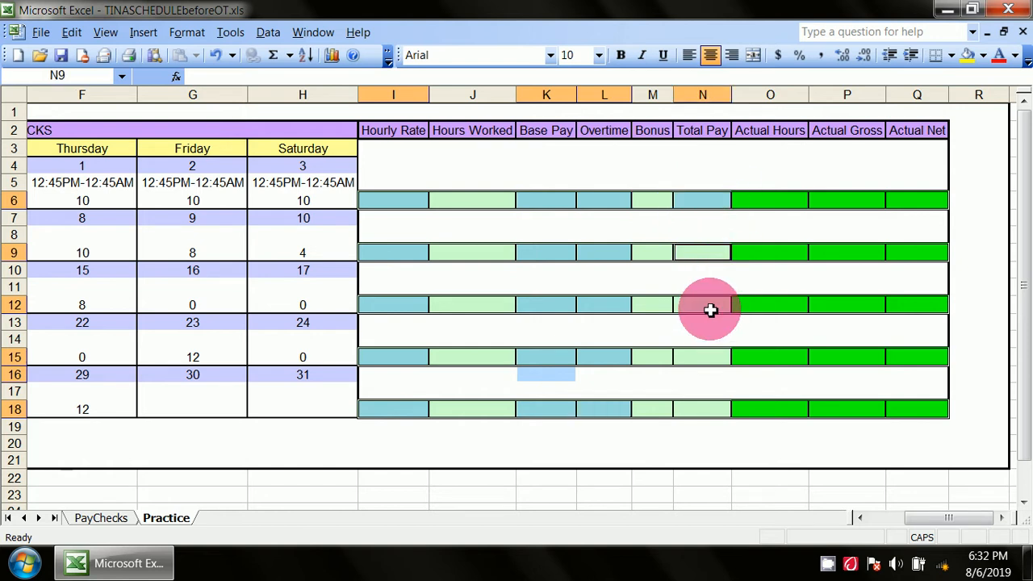
{"action": "left_click", "coordinate": [707, 358], "text": "ctrl"}
{"action": "left_click", "coordinate": [710, 409], "text": "ctrl"}
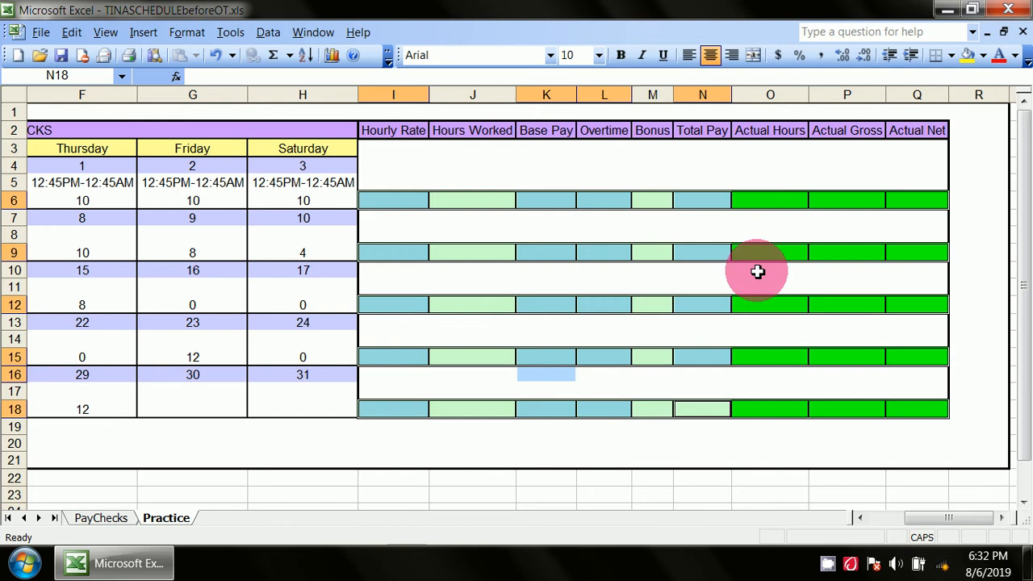
{"action": "left_click", "coordinate": [844, 201]}
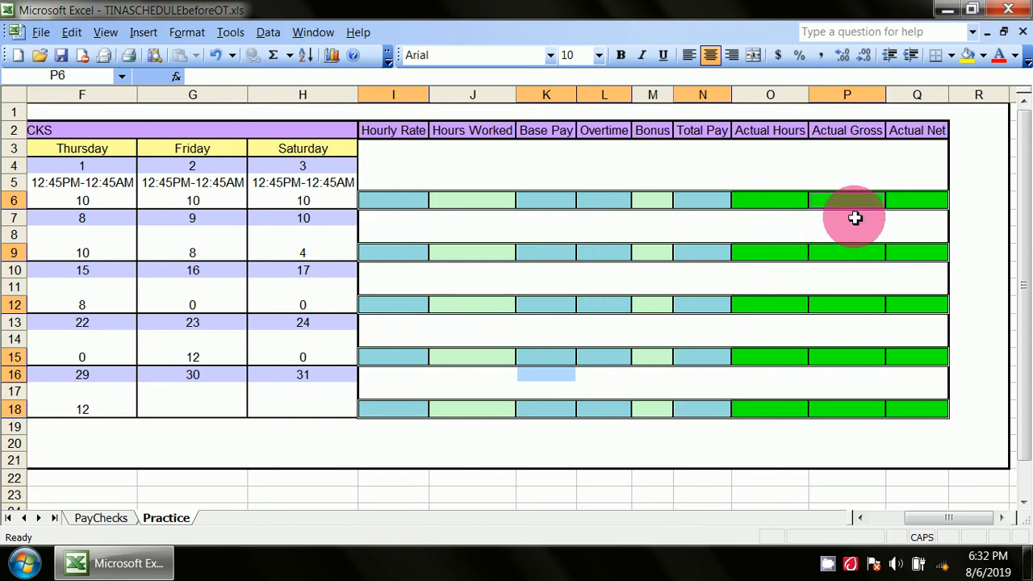
{"action": "left_click", "coordinate": [918, 201], "text": "ctrl"}
{"action": "left_click", "coordinate": [856, 259], "text": "ctrl"}
{"action": "left_click", "coordinate": [897, 261], "text": "ctrl"}
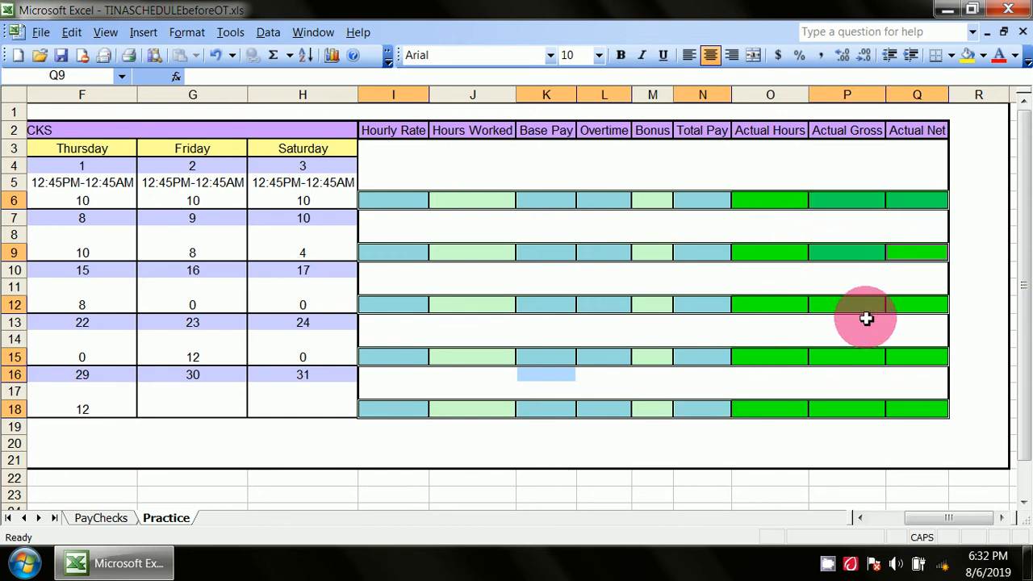
{"action": "left_click", "coordinate": [854, 309], "text": "ctrl"}
{"action": "left_click", "coordinate": [896, 307], "text": "ctrl"}
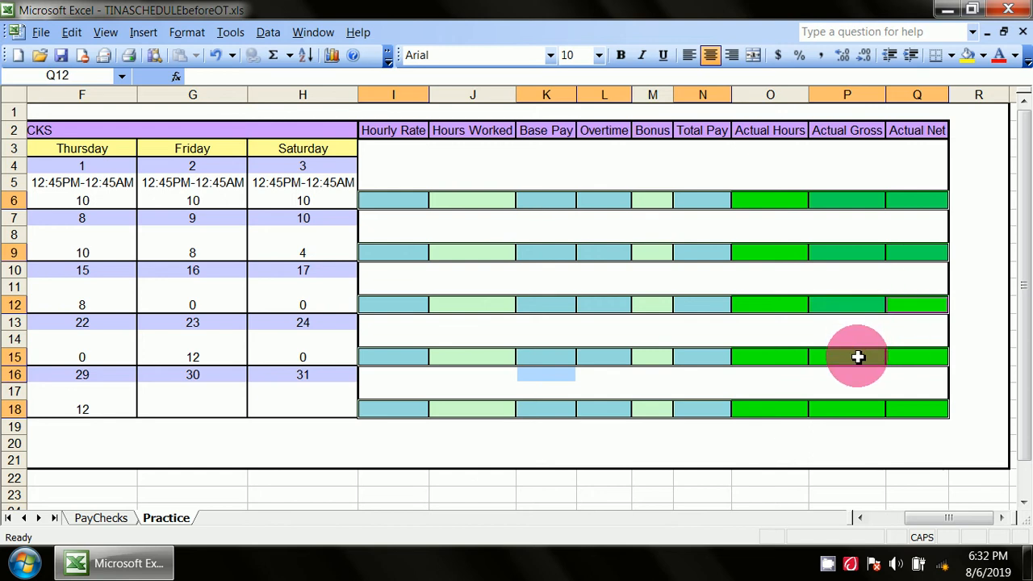
{"action": "left_click", "coordinate": [858, 358], "text": "ctrl"}
{"action": "left_click", "coordinate": [899, 356], "text": "ctrl"}
{"action": "left_click", "coordinate": [860, 409], "text": "ctrl"}
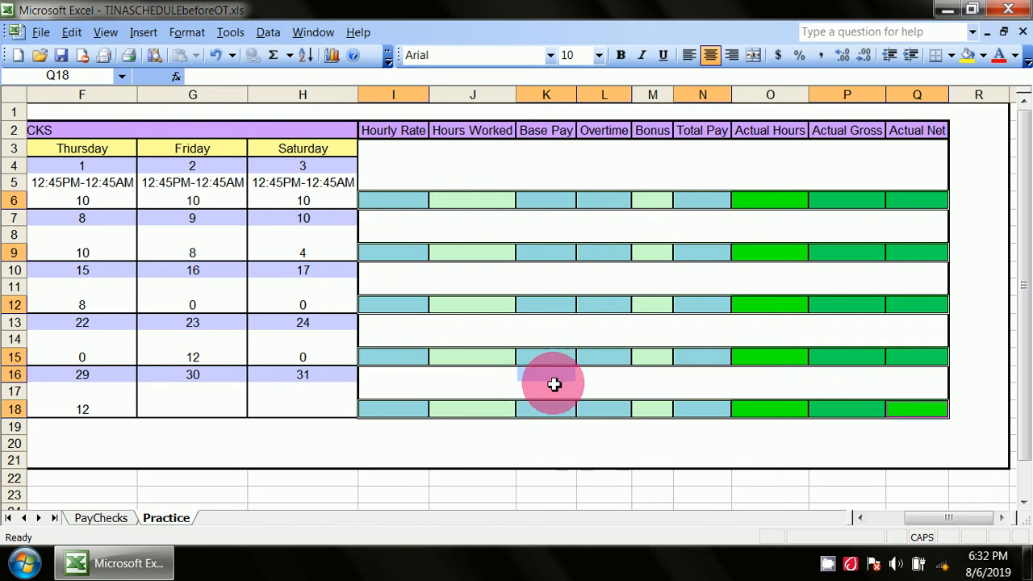
{"action": "right_click", "coordinate": [852, 303]}
{"action": "left_click", "coordinate": [913, 210]}
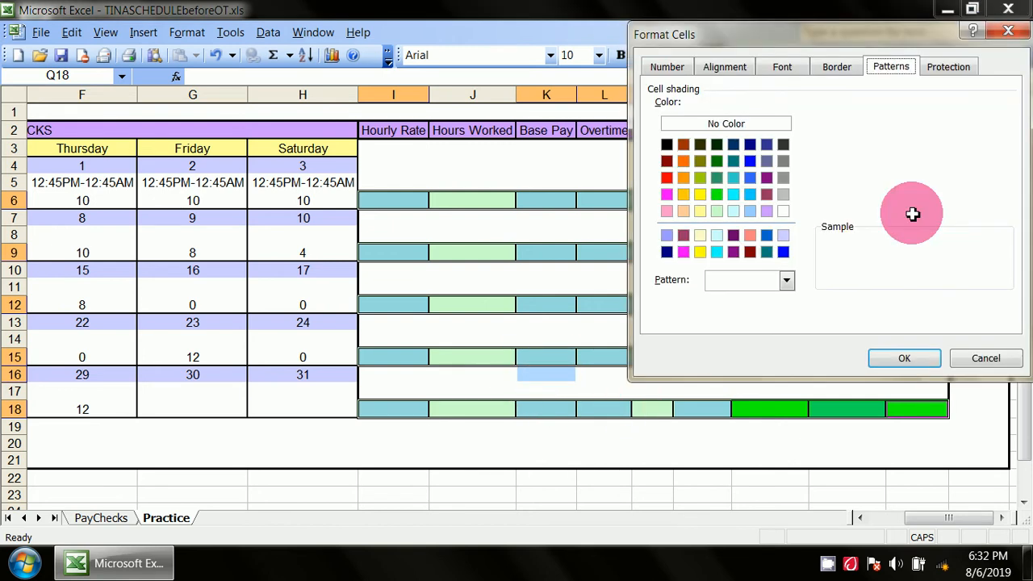
{"action": "left_click", "coordinate": [667, 68]}
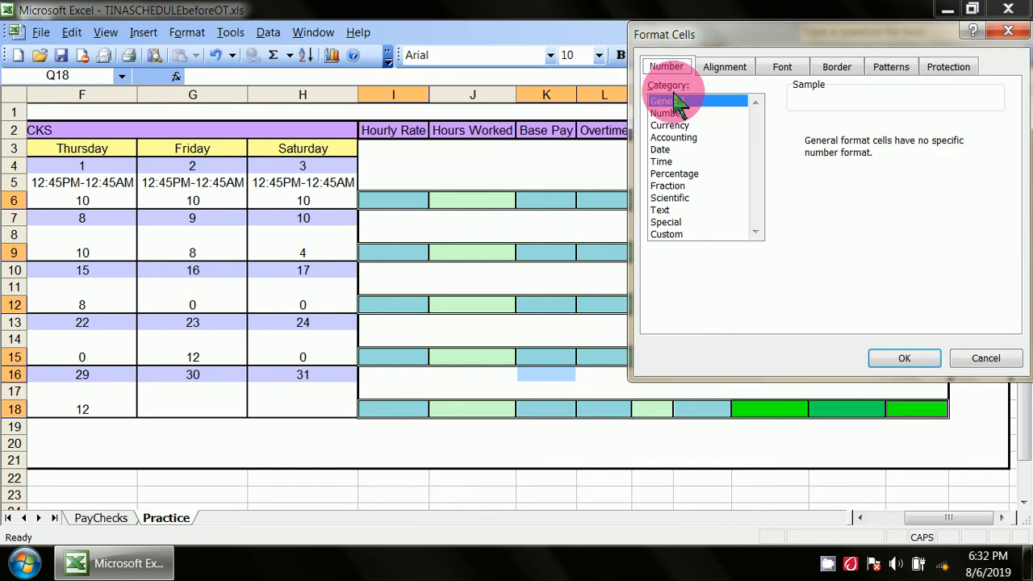
{"action": "left_click", "coordinate": [670, 125]}
{"action": "left_click", "coordinate": [920, 360]}
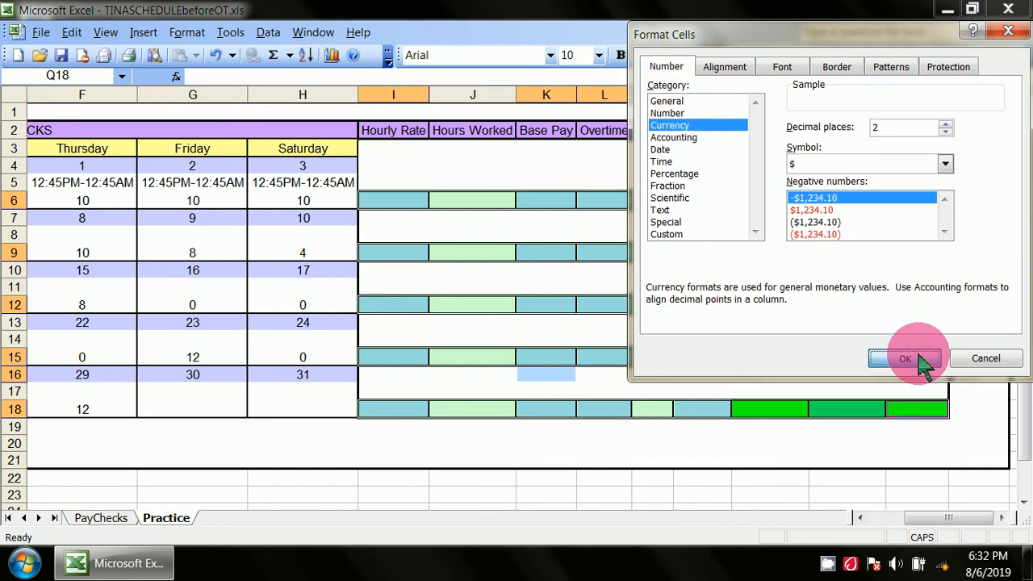
{"action": "left_click", "coordinate": [786, 475]}
Step: Set the number format of the blank cell K16 between the pay rows back to General
{"action": "left_click", "coordinate": [552, 377]}
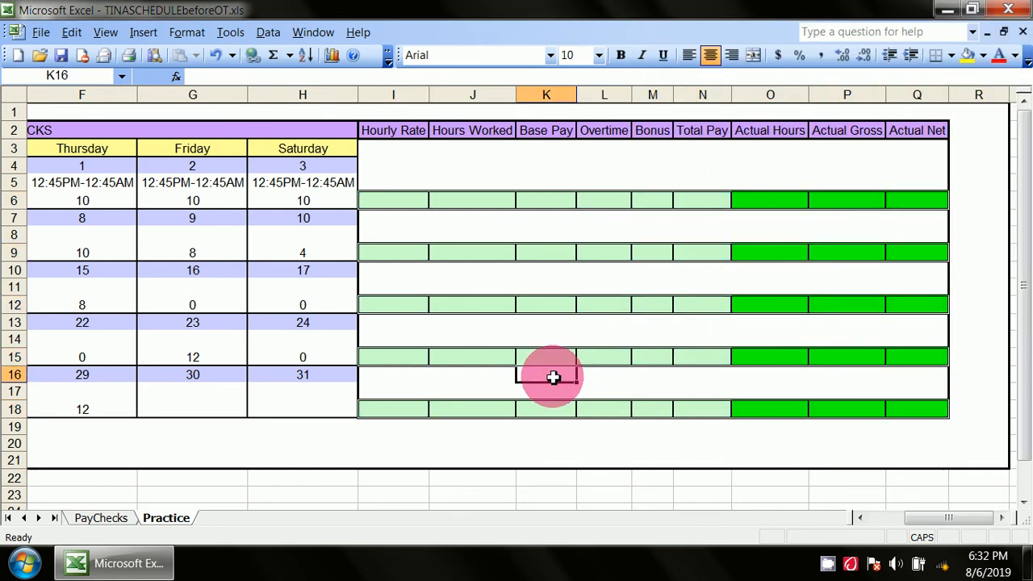
{"action": "right_click", "coordinate": [553, 377]}
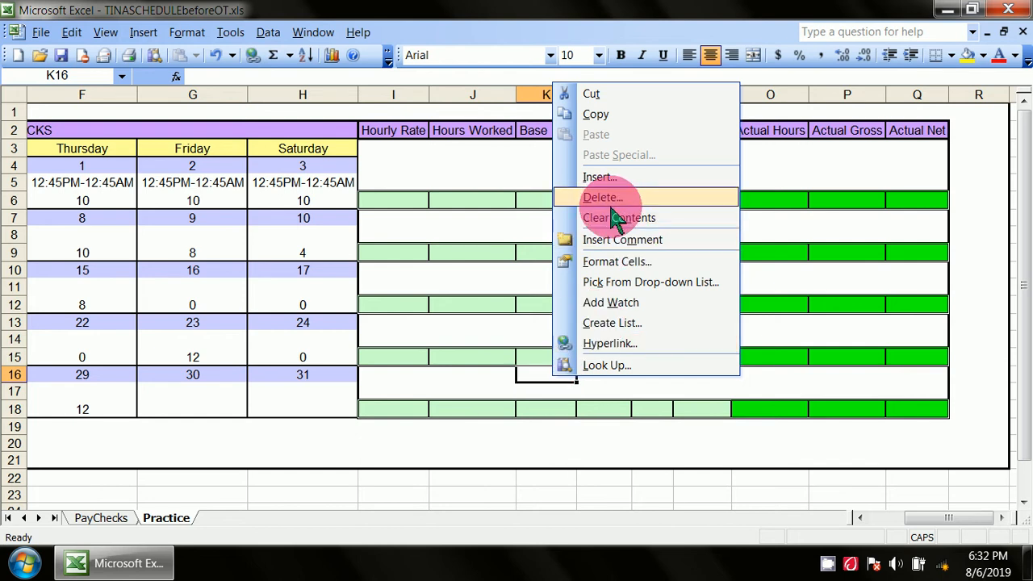
{"action": "left_click", "coordinate": [614, 262]}
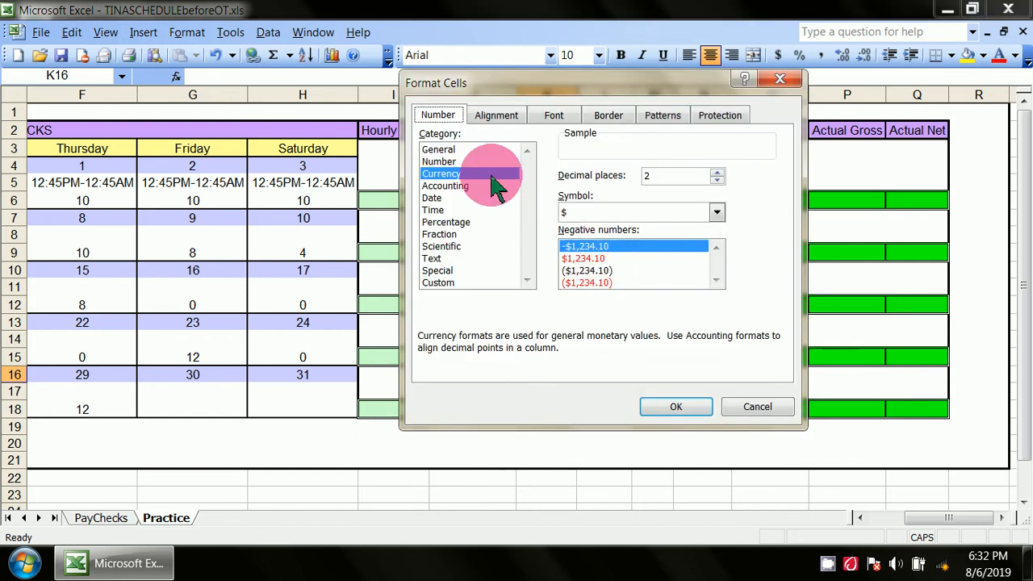
{"action": "left_click", "coordinate": [439, 150]}
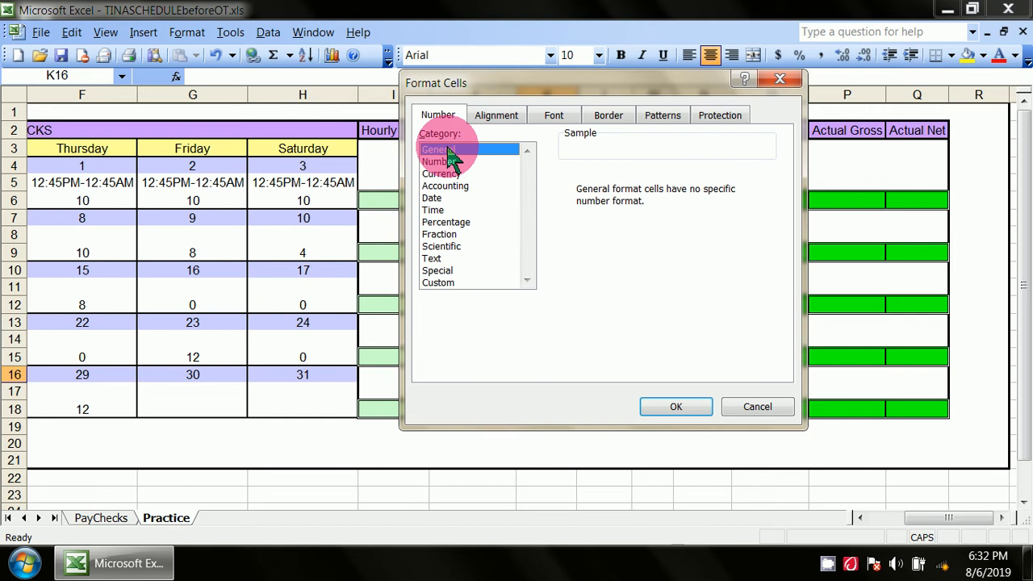
{"action": "left_click", "coordinate": [682, 410]}
{"action": "left_click", "coordinate": [686, 445]}
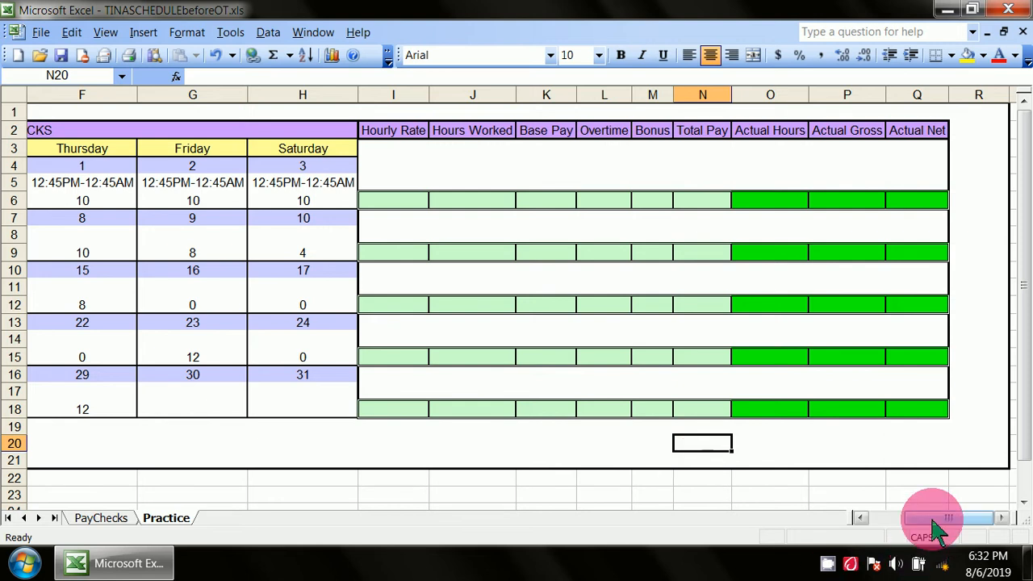
Step: Enter 3-5 as the shift time for Sunday the 4th in cell B8
{"action": "left_click_drag", "start_coordinate": [934, 525], "coordinate": [895, 536]}
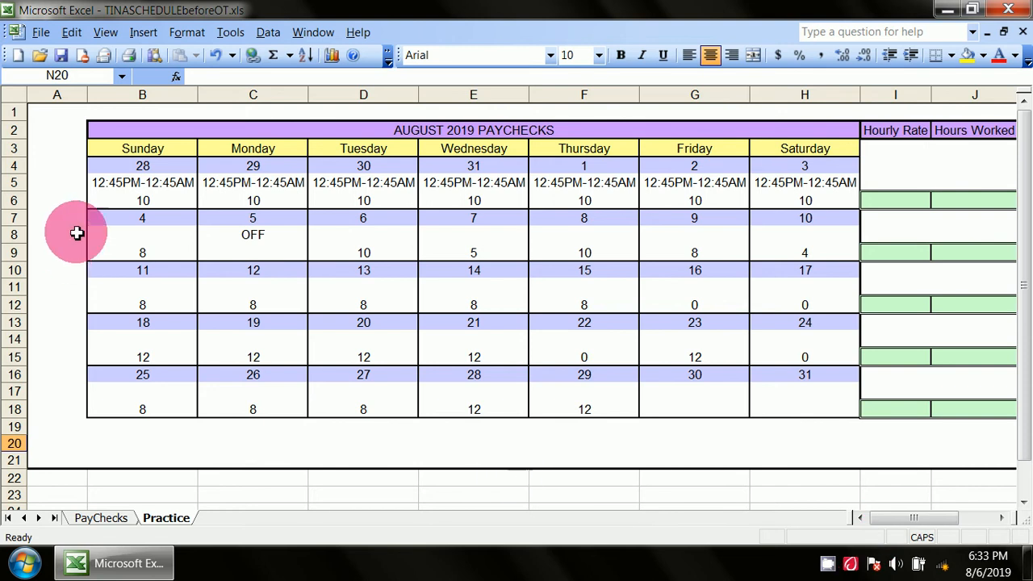
{"action": "left_click", "coordinate": [100, 185]}
{"action": "left_click_drag", "start_coordinate": [101, 185], "coordinate": [789, 190]}
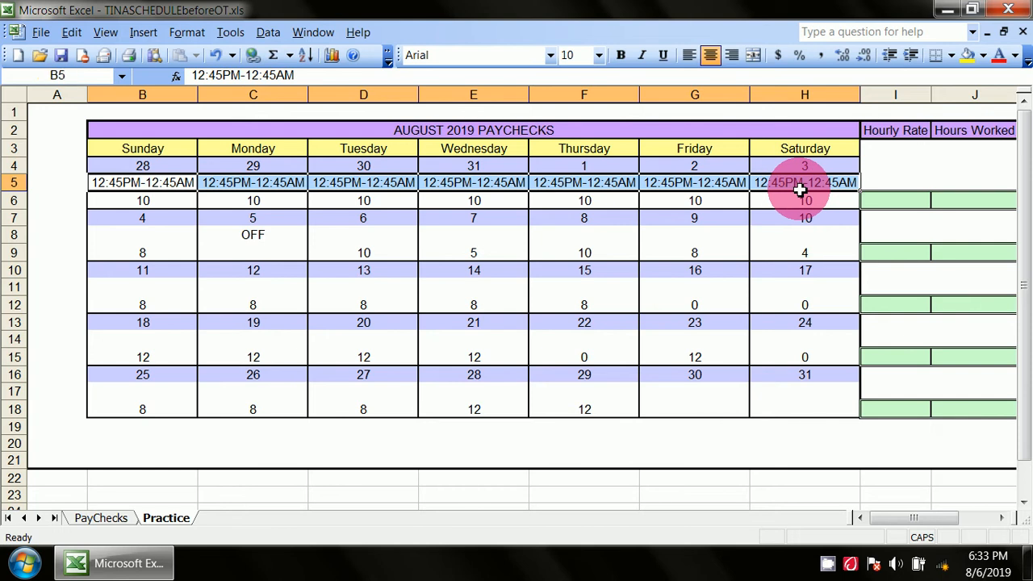
{"action": "left_click", "coordinate": [140, 237]}
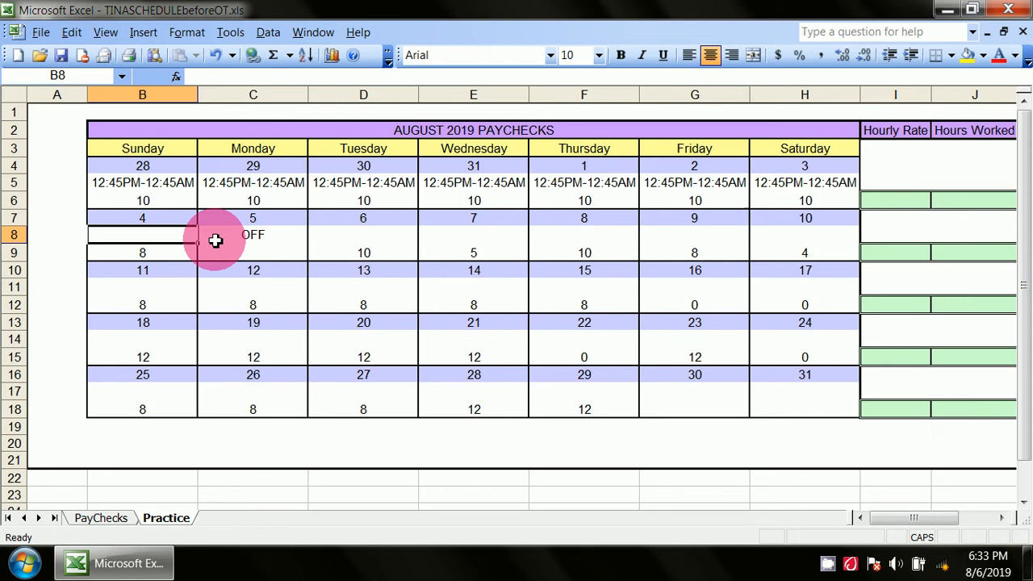
{"action": "type", "text": "3-5"}
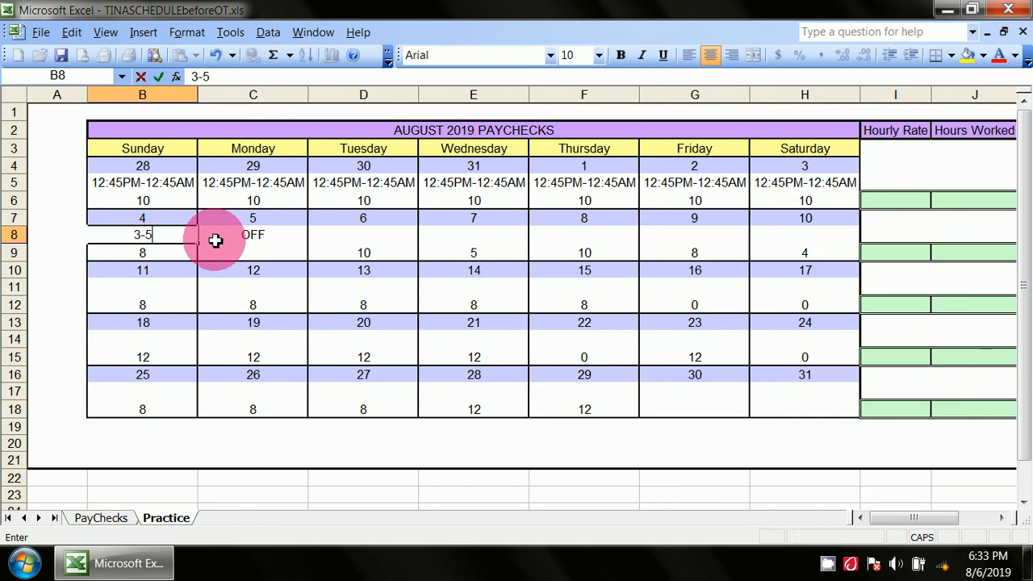
{"action": "key", "text": "Return"}
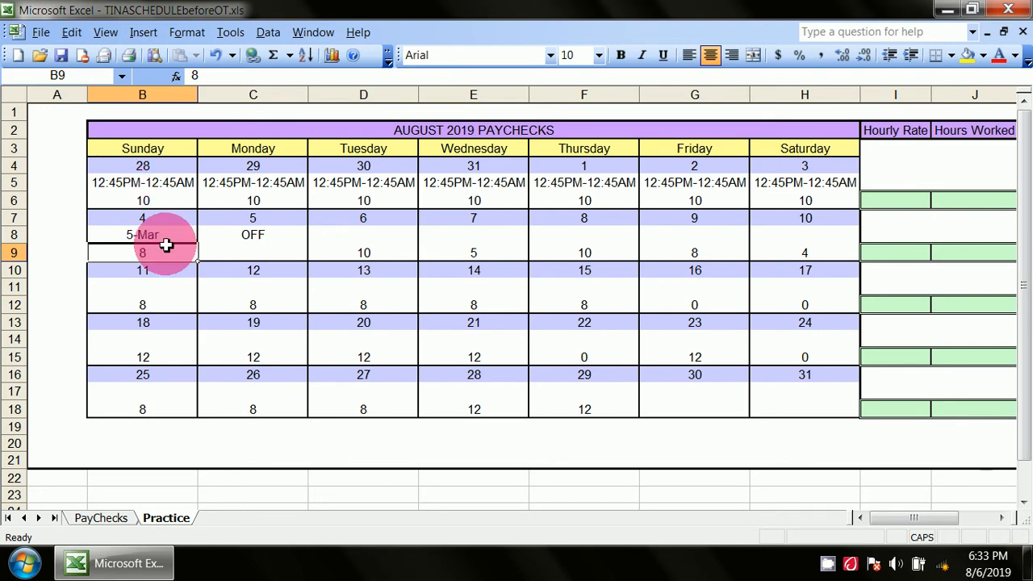
Step: Format the shift-time cells B through H in rows 5, 8, 11, 14 and 17 as Text
{"action": "left_click_drag", "start_coordinate": [117, 182], "coordinate": [843, 187]}
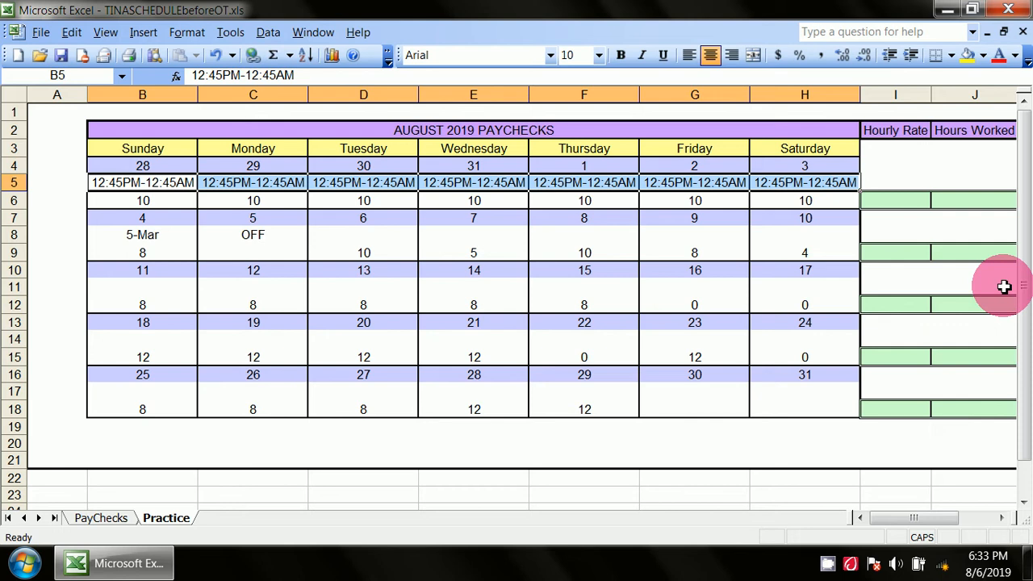
{"action": "left_click_drag", "start_coordinate": [180, 235], "coordinate": [823, 232]}
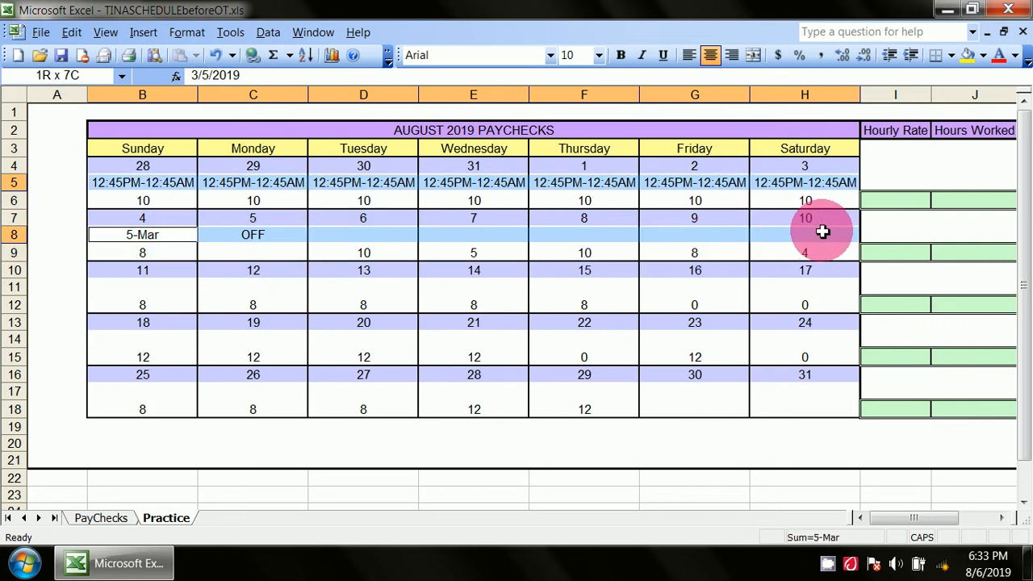
{"action": "left_click_drag", "start_coordinate": [180, 290], "coordinate": [819, 283]}
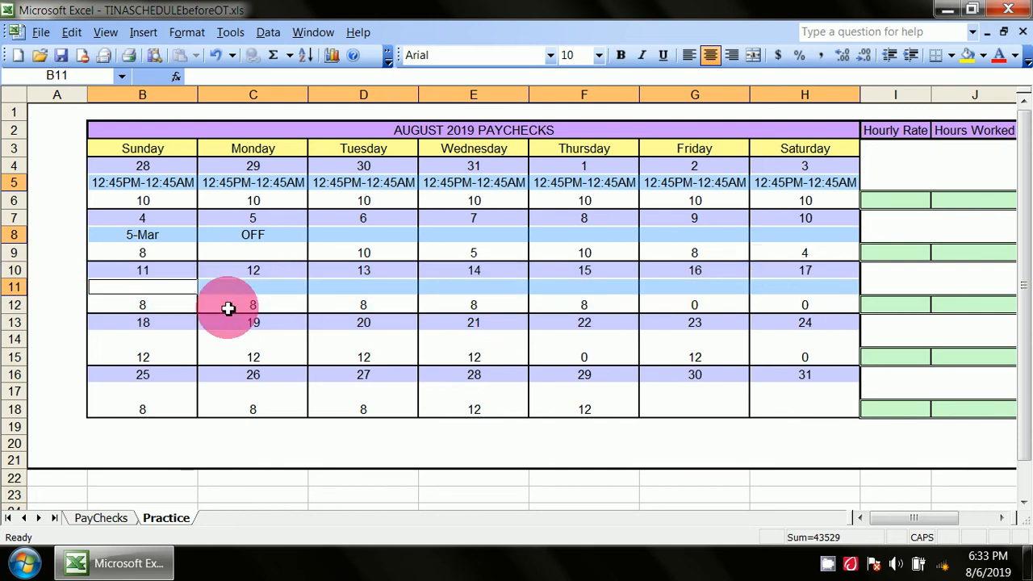
{"action": "left_click_drag", "start_coordinate": [184, 341], "coordinate": [815, 343]}
{"action": "left_click", "coordinate": [182, 395]}
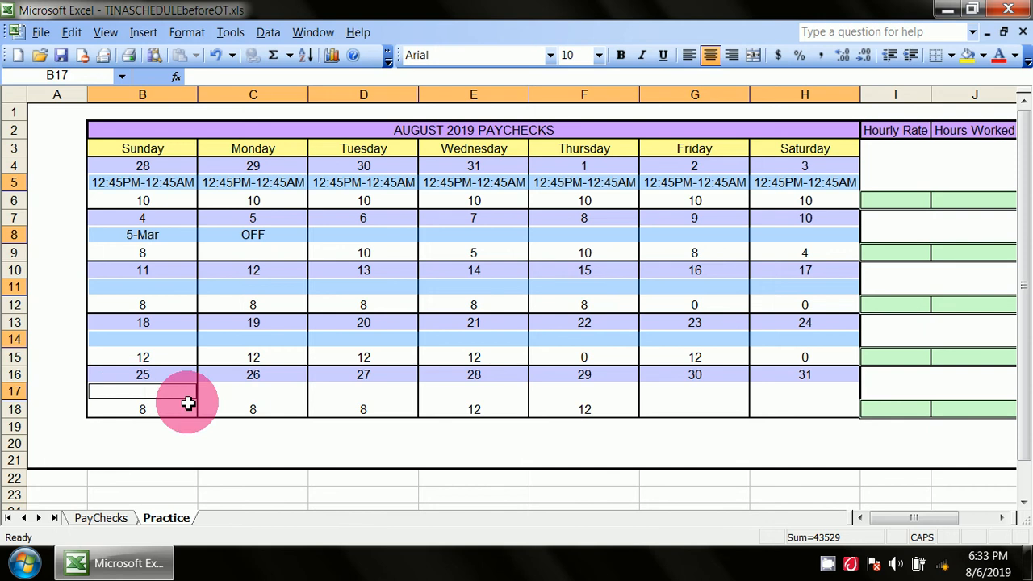
{"action": "left_click_drag", "start_coordinate": [187, 404], "coordinate": [827, 395]}
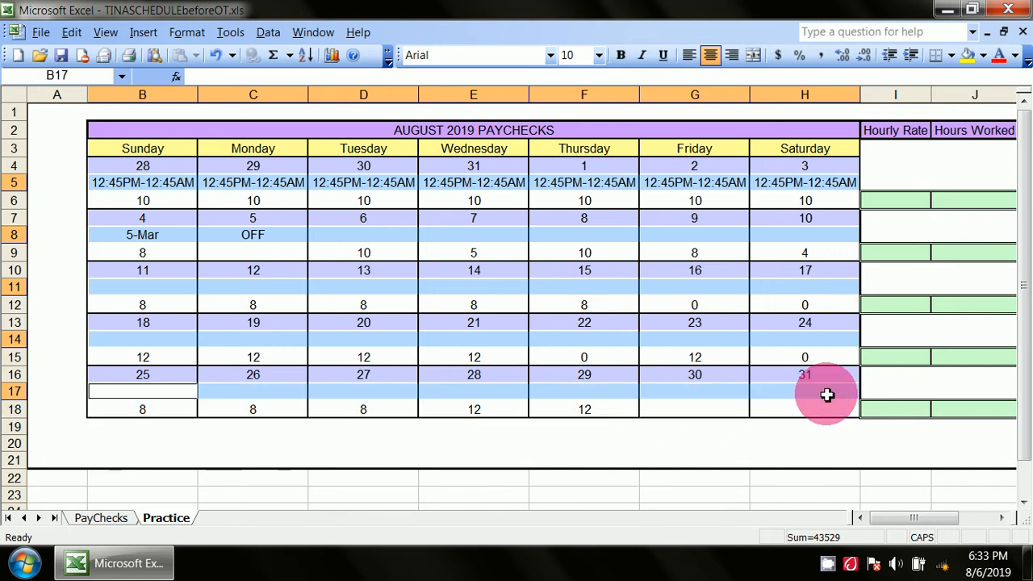
{"action": "right_click", "coordinate": [828, 395]}
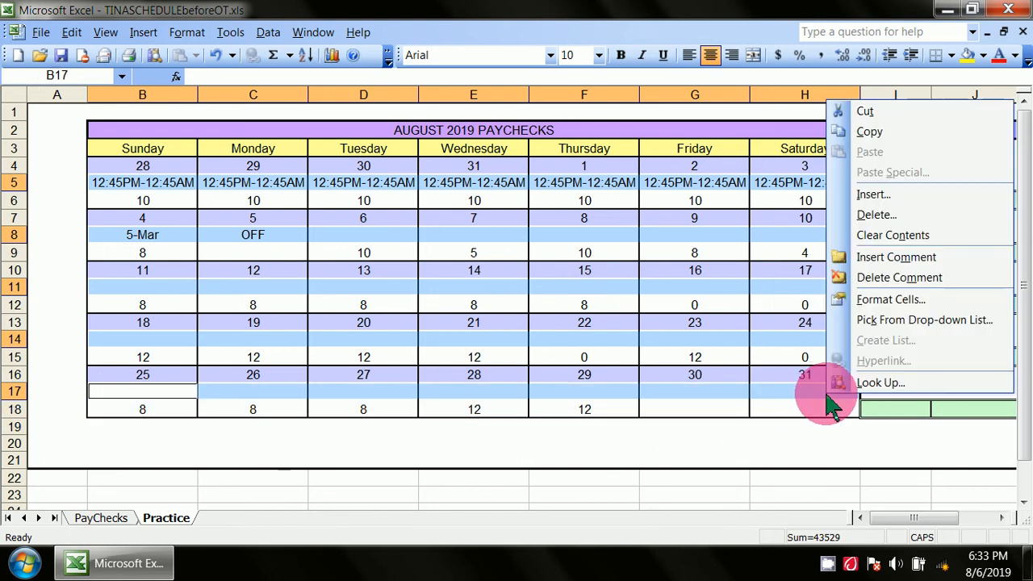
{"action": "left_click", "coordinate": [888, 310]}
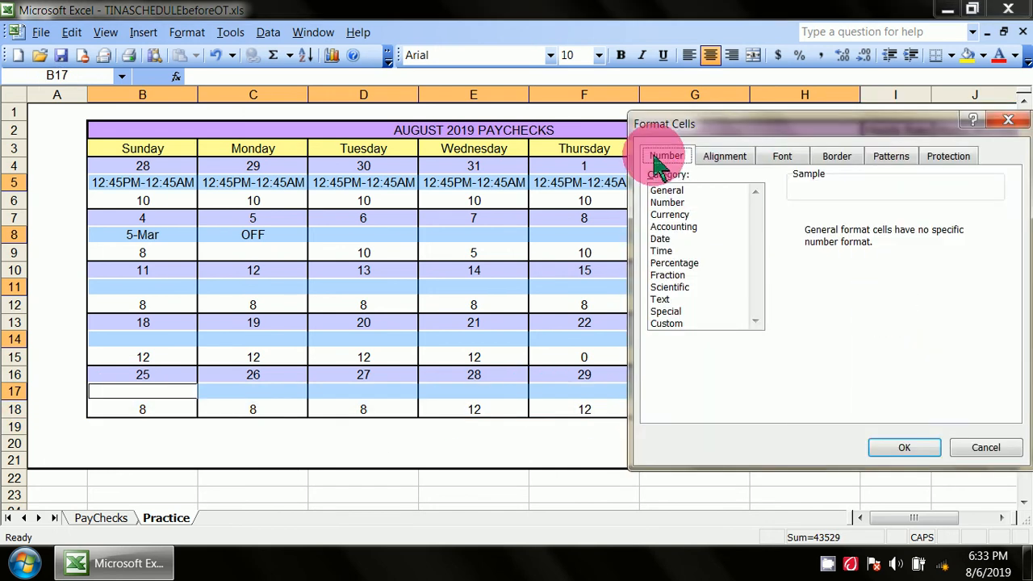
{"action": "left_click", "coordinate": [665, 301]}
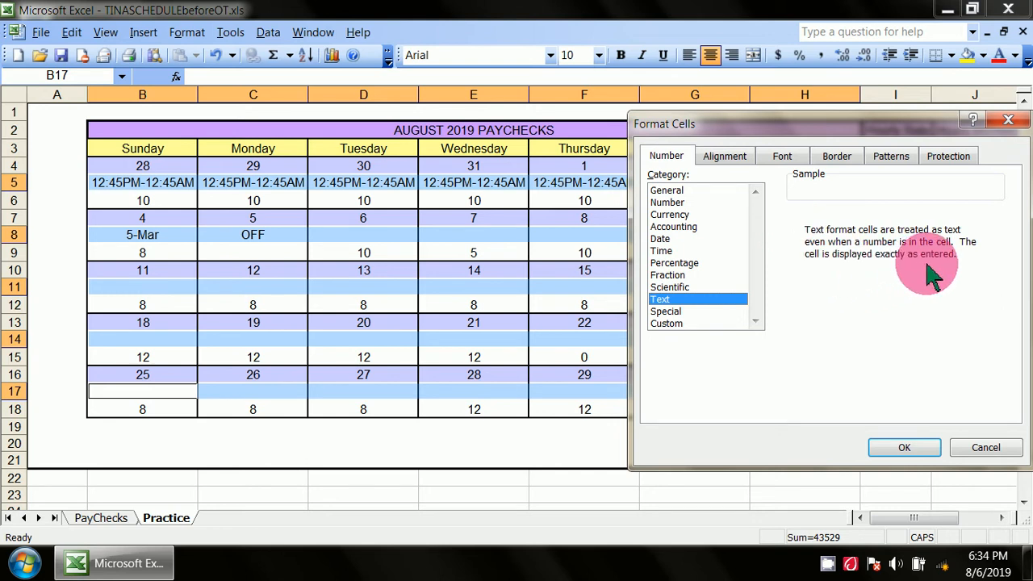
{"action": "left_click", "coordinate": [911, 449]}
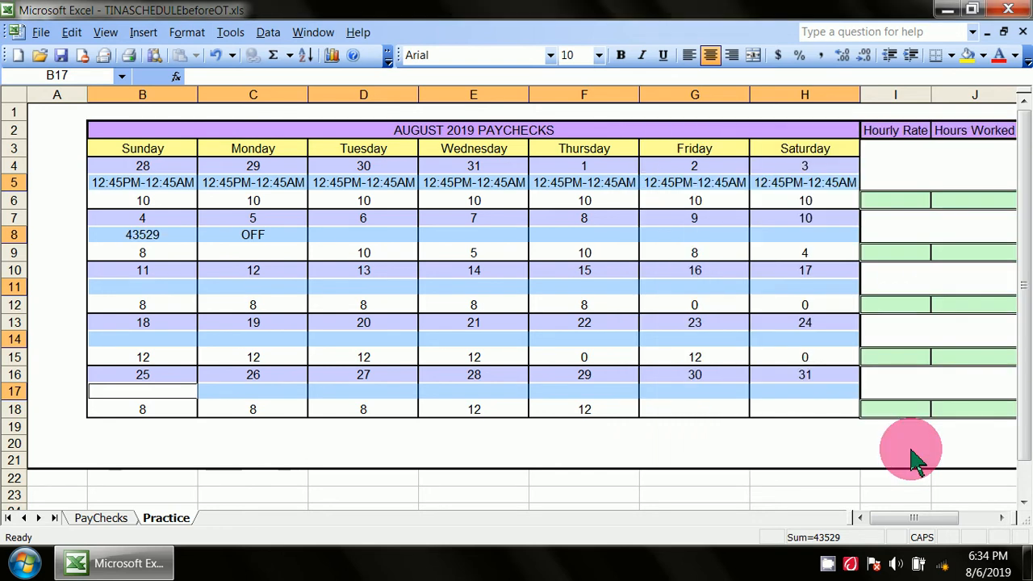
{"action": "left_click", "coordinate": [908, 444]}
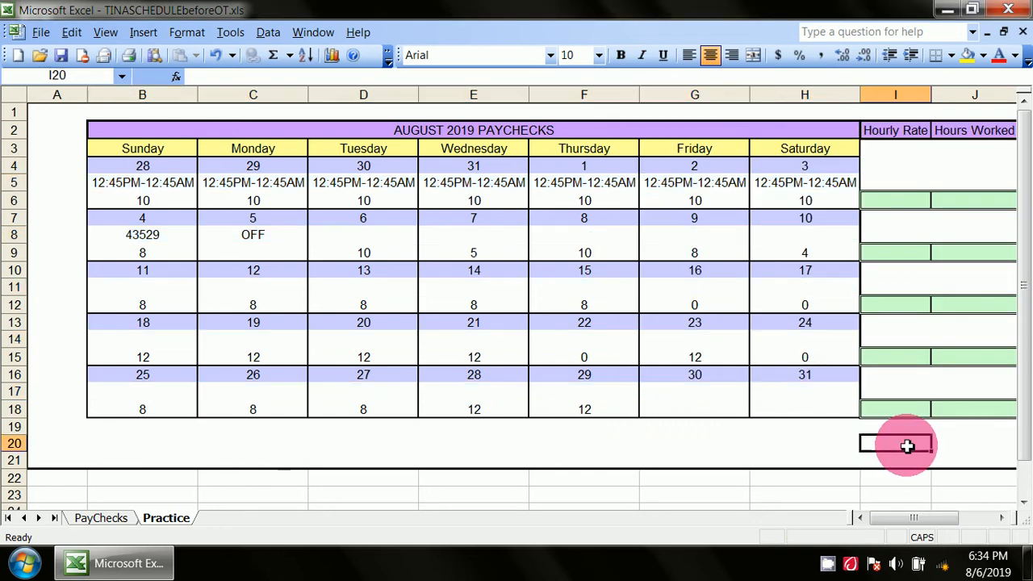
Step: Replace the shift time for Sunday the 4th in cell B8 with 3-8P
{"action": "left_click", "coordinate": [161, 235]}
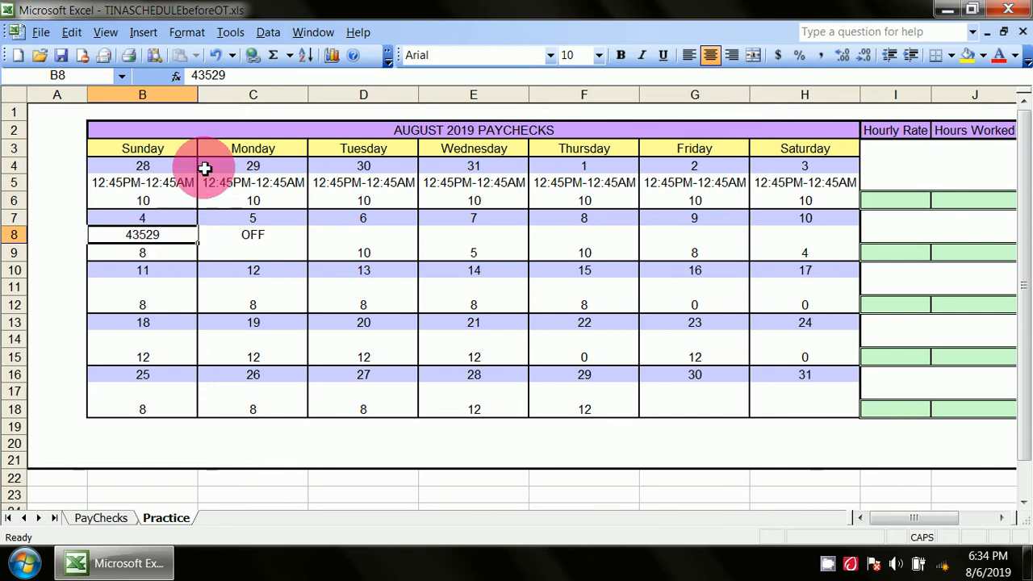
{"action": "left_click", "coordinate": [234, 75]}
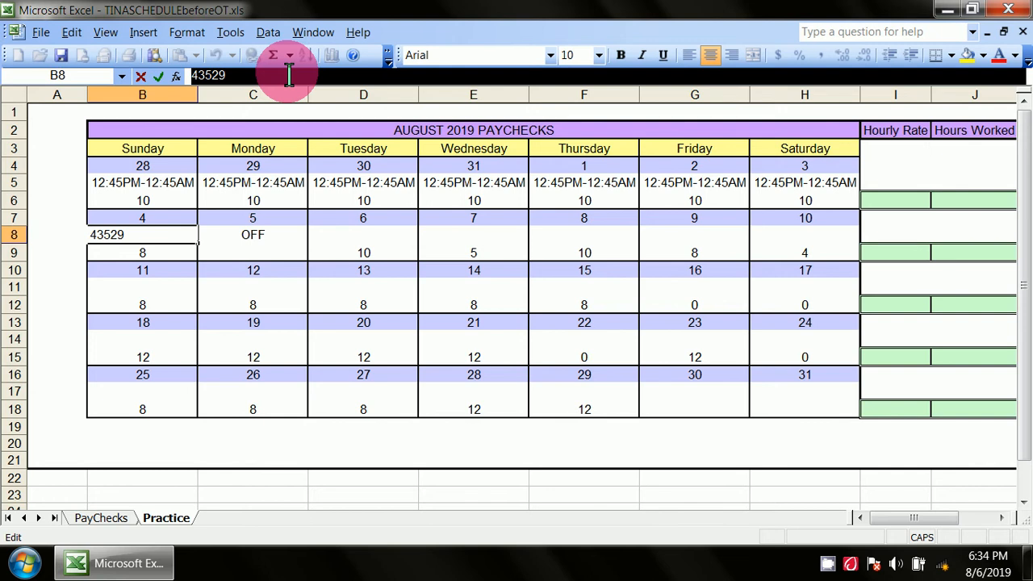
{"action": "key", "text": "BackSpace"}
{"action": "key", "text": "BackSpace"}
{"action": "key", "text": "BackSpace"}
{"action": "key", "text": "BackSpace"}
{"action": "key", "text": "BackSpace"}
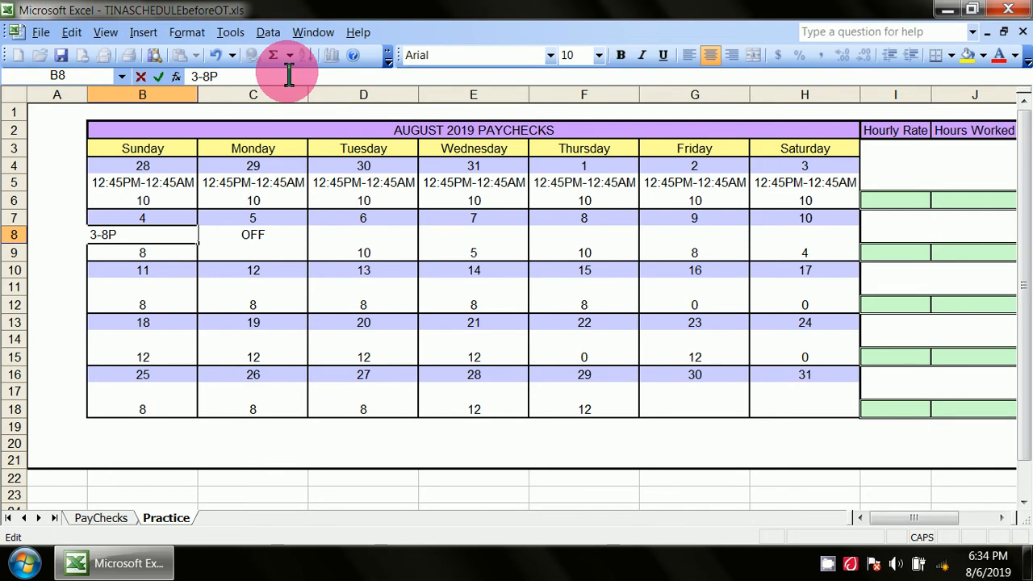
{"action": "left_click", "coordinate": [157, 336]}
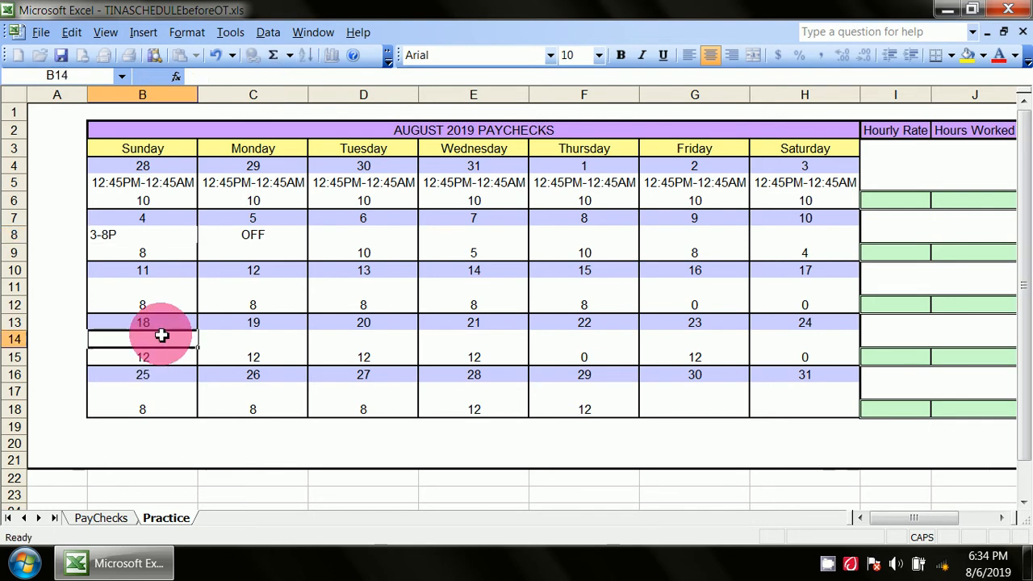
{"action": "left_click", "coordinate": [165, 232]}
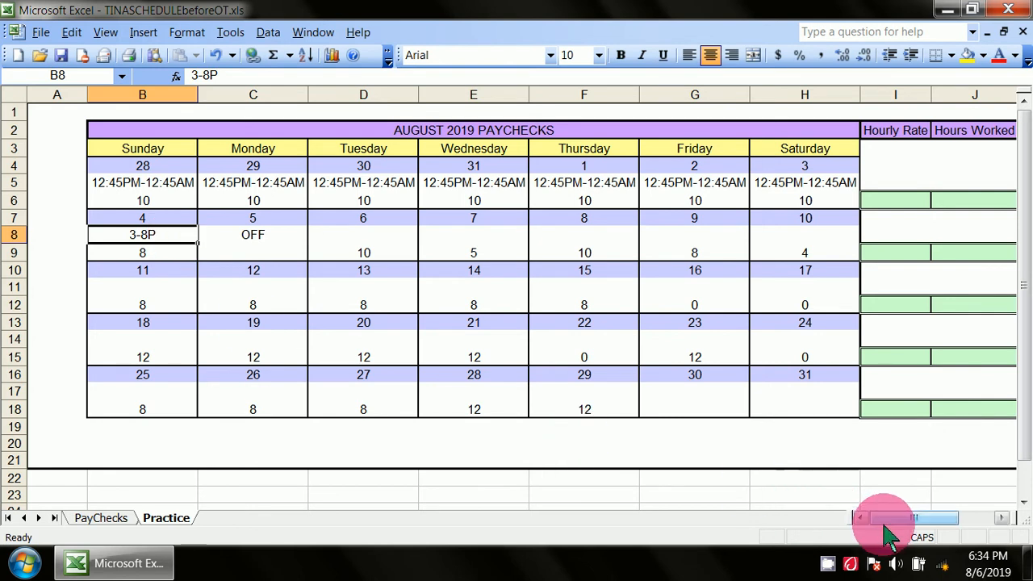
Step: Enter 20.45 as the first week's Hourly Rate in cell I6
{"action": "left_click_drag", "start_coordinate": [901, 526], "coordinate": [942, 532]}
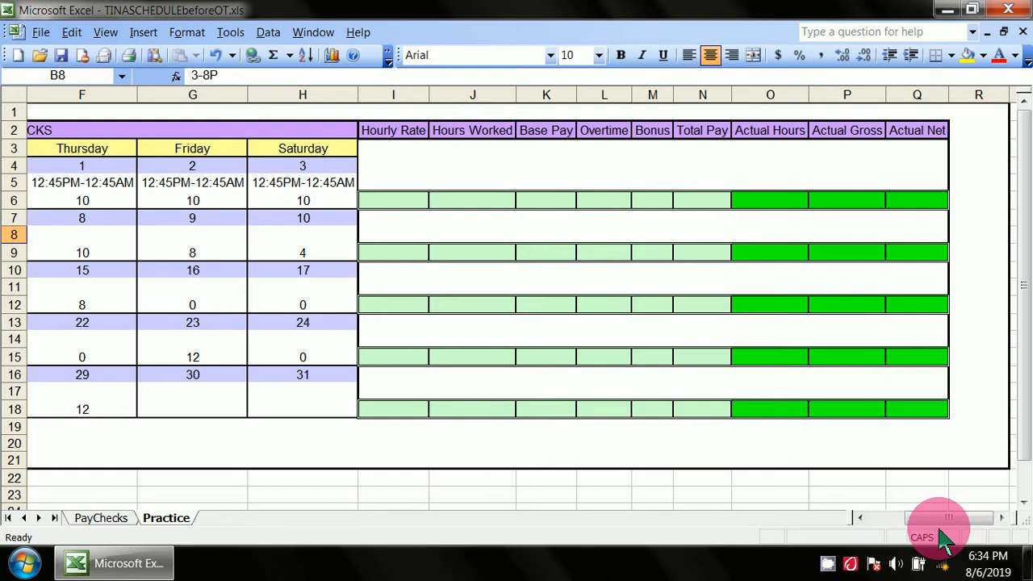
{"action": "left_click", "coordinate": [380, 201]}
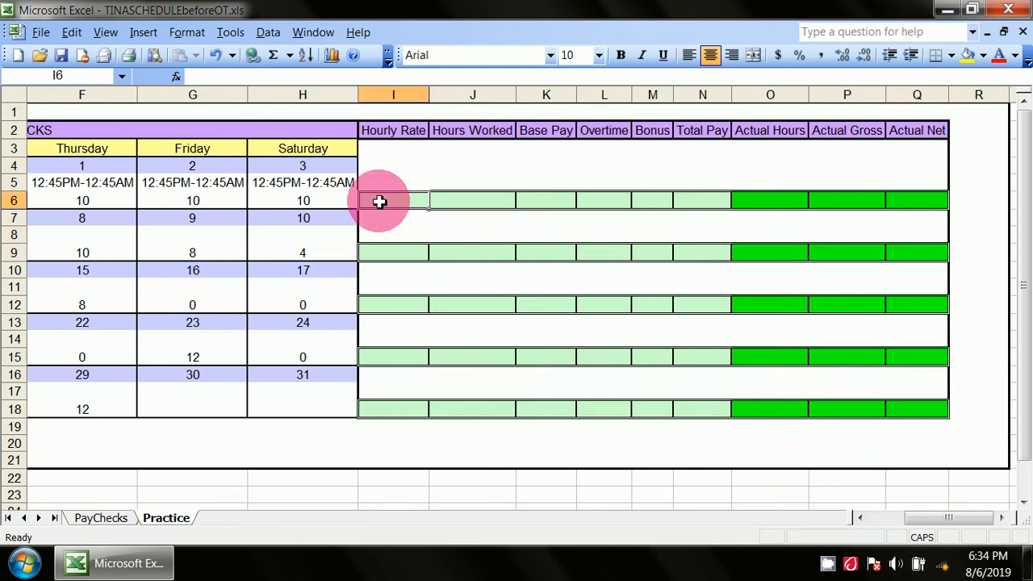
{"action": "type", "text": "20"}
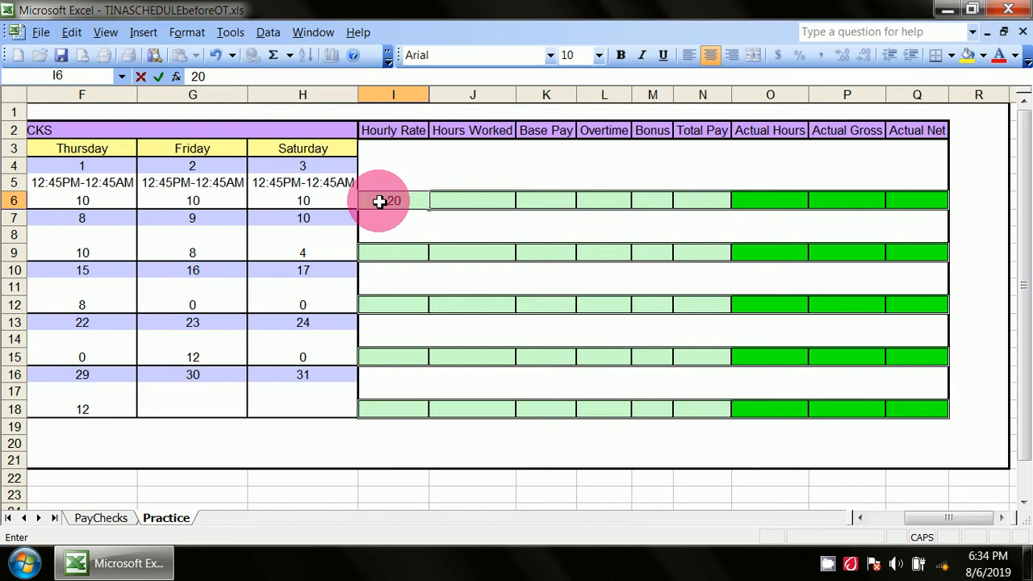
{"action": "type", "text": ".45"}
{"action": "left_click", "coordinate": [489, 168]}
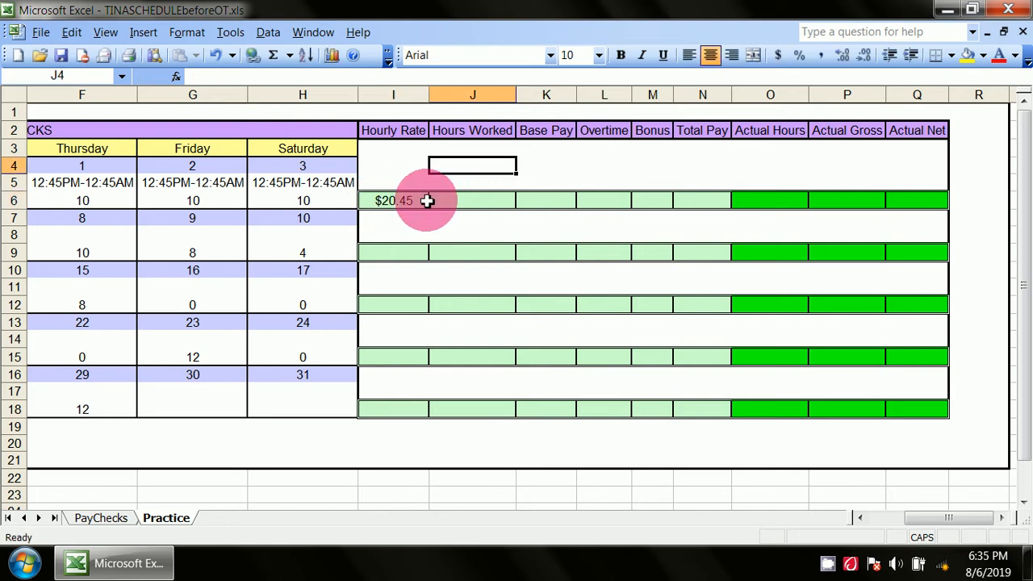
Step: Total the first week's daily hours in the Hours Worked cell J6 with the formula =SUM(B6:H6)
{"action": "left_click", "coordinate": [470, 202]}
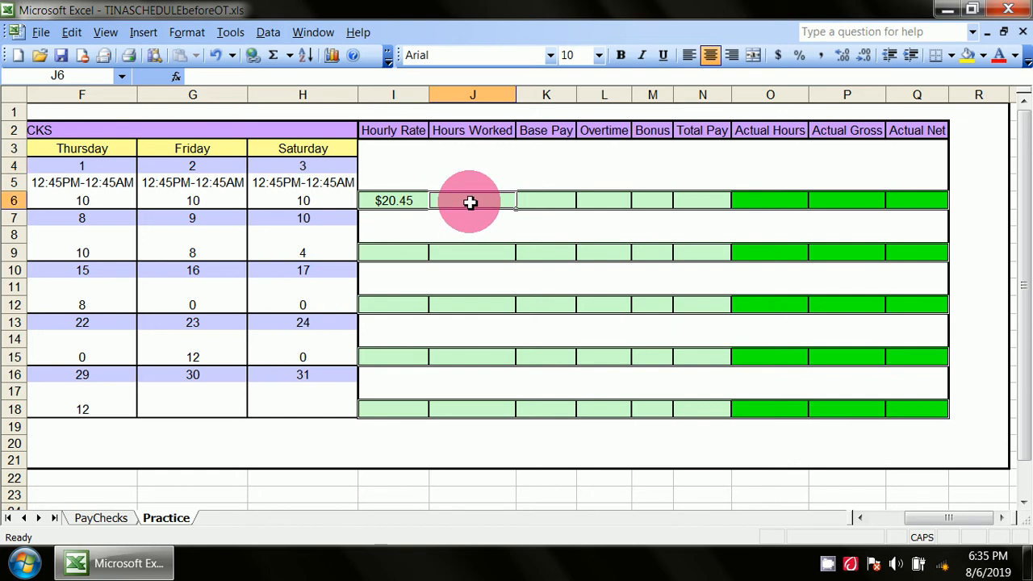
{"action": "type", "text": "="}
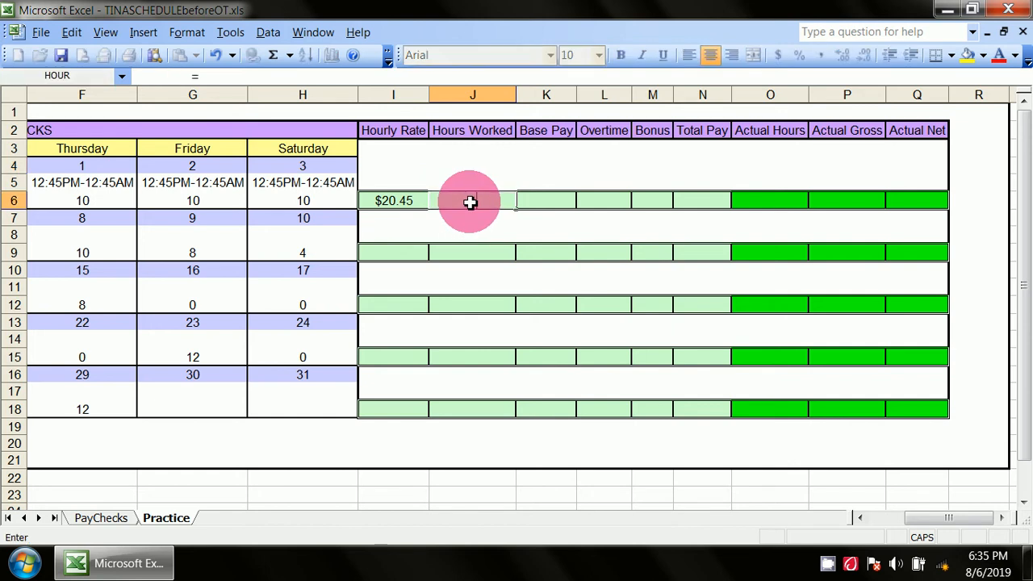
{"action": "type", "text": "SUM("}
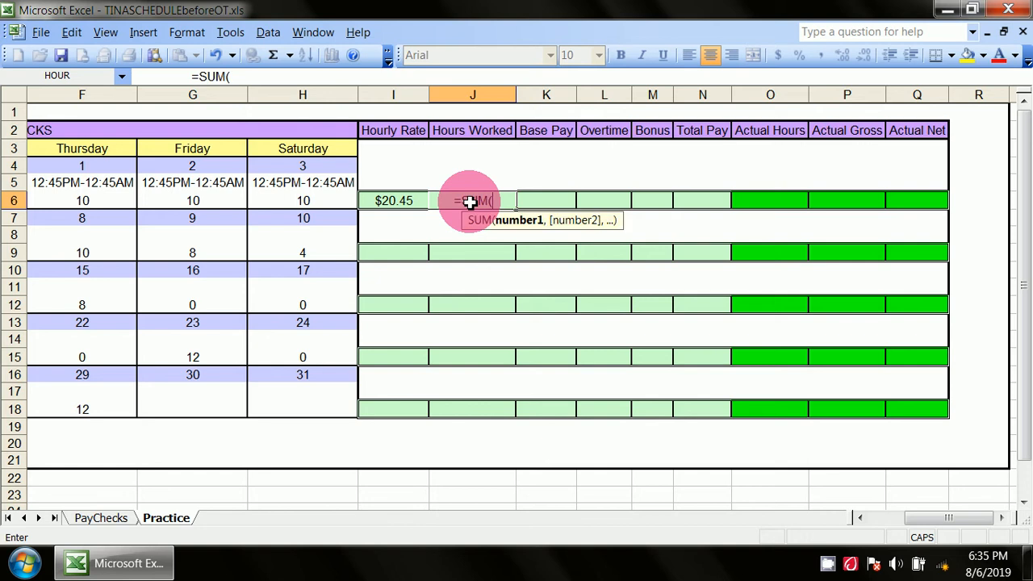
{"action": "left_click_drag", "start_coordinate": [946, 518], "coordinate": [911, 523]}
{"action": "left_click", "coordinate": [137, 205]}
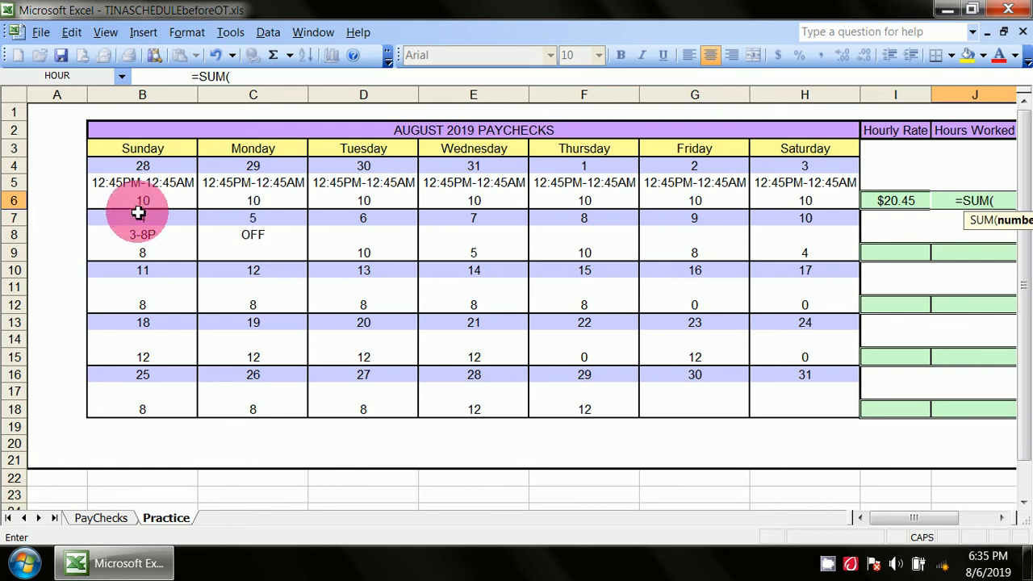
{"action": "left_click_drag", "start_coordinate": [136, 205], "coordinate": [803, 201]}
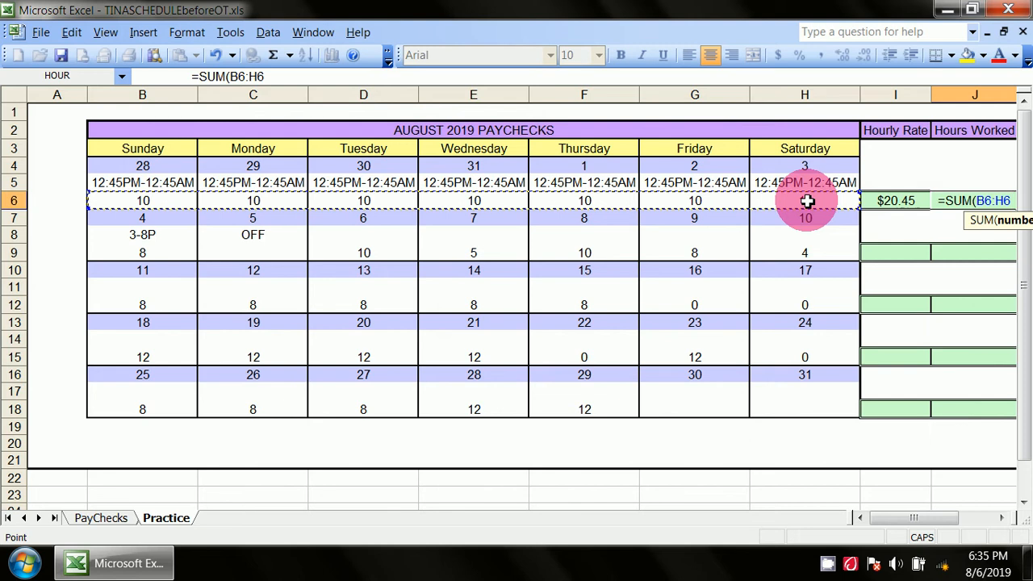
{"action": "key", "text": "Return"}
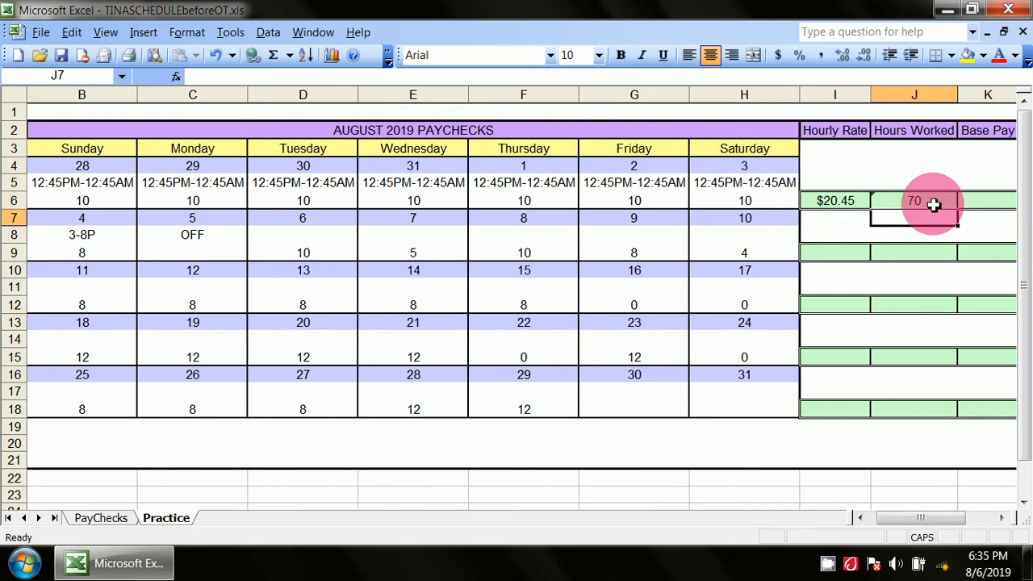
Step: Ignore the "Formula Omits Adjacent Cells" error flagged on the Hours Worked formula in J6
{"action": "left_click", "coordinate": [875, 184]}
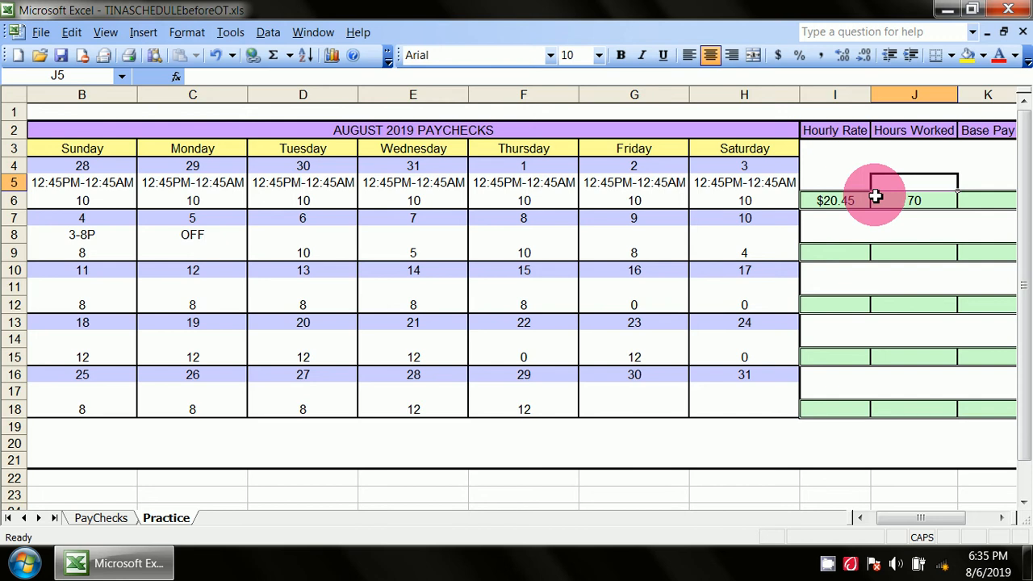
{"action": "left_click", "coordinate": [876, 198]}
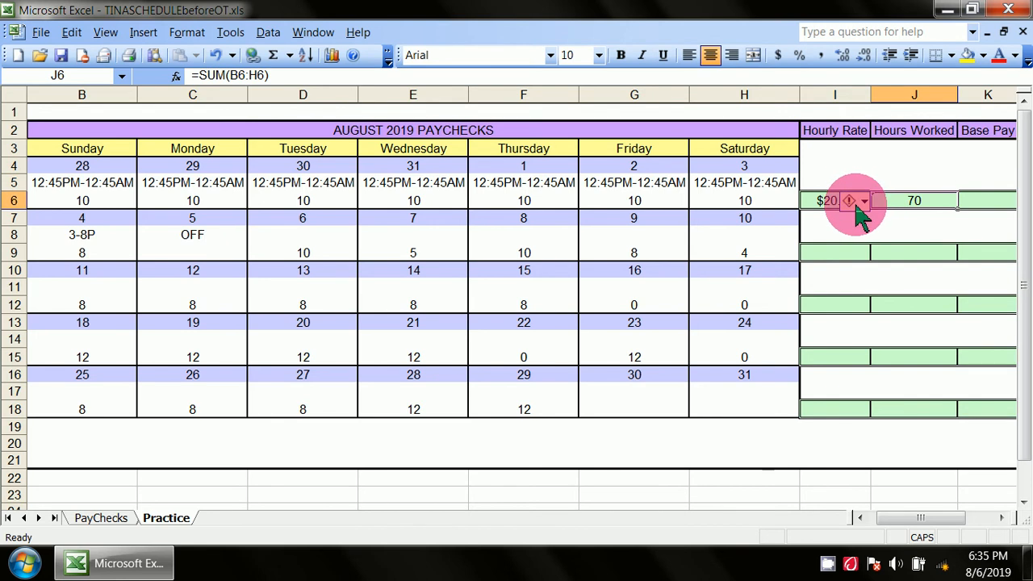
{"action": "left_click", "coordinate": [860, 204]}
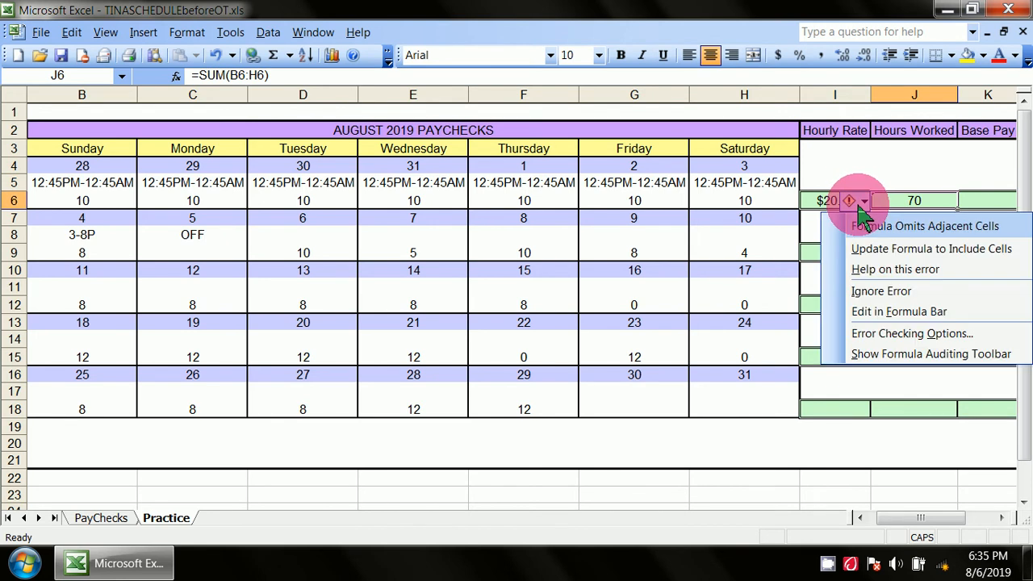
{"action": "left_click", "coordinate": [888, 171]}
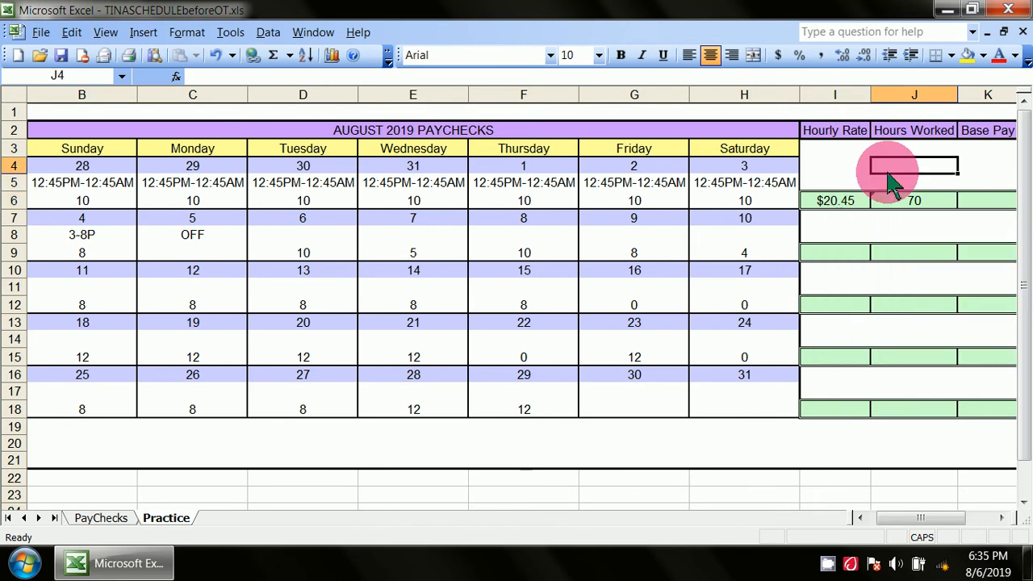
{"action": "left_click", "coordinate": [872, 199]}
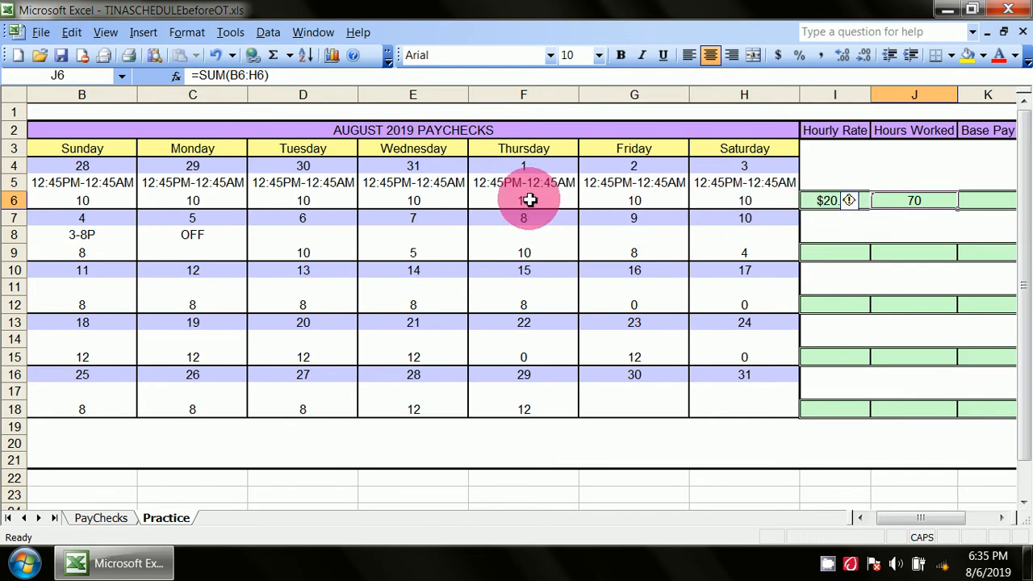
{"action": "left_click", "coordinate": [866, 202]}
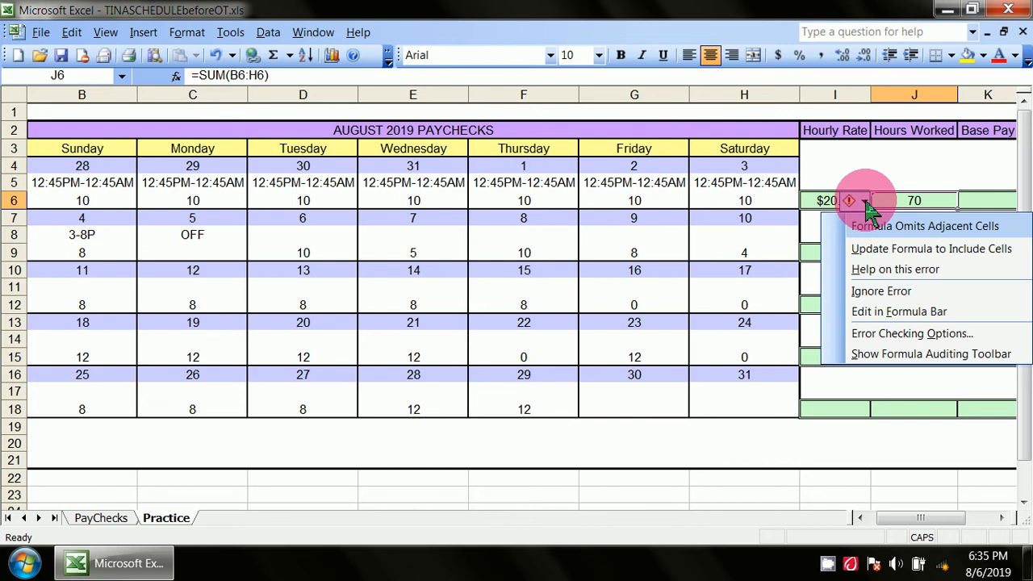
{"action": "left_click", "coordinate": [864, 292]}
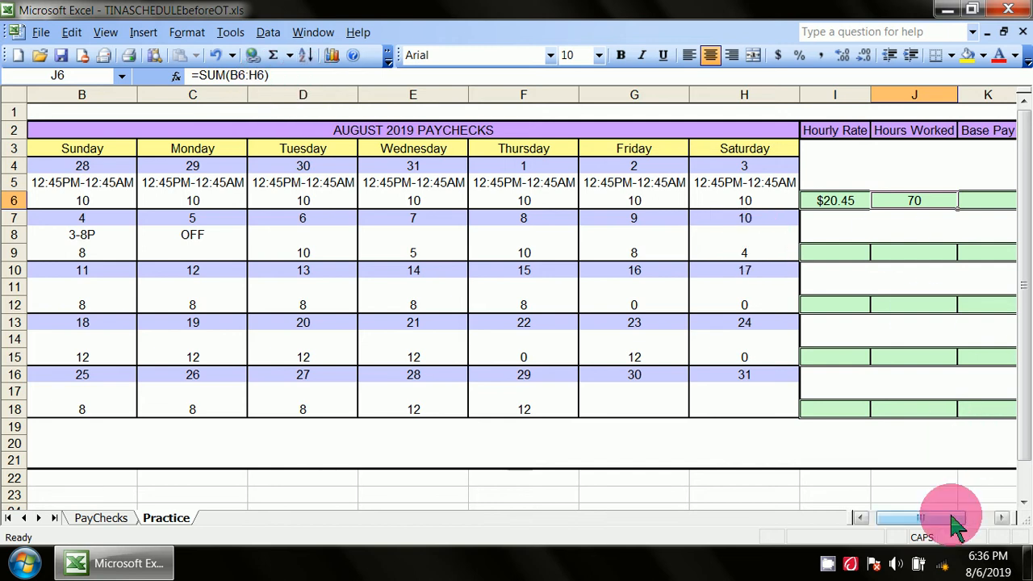
Step: Copy the Hours Worked formula from J6 into J9, J12, J15 and J18 for the remaining four weeks
{"action": "left_click_drag", "start_coordinate": [952, 518], "coordinate": [956, 523]}
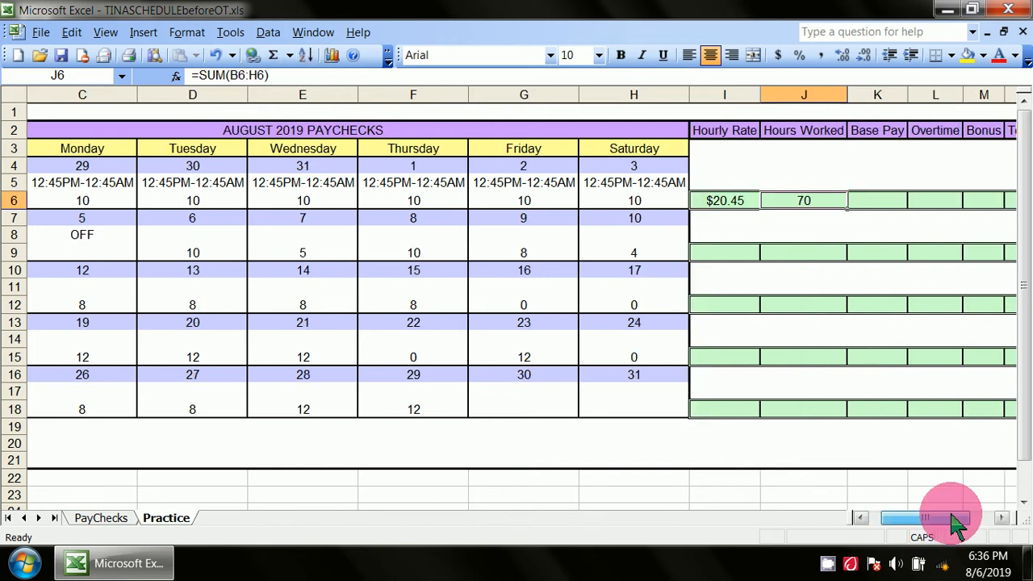
{"action": "key", "text": "Return"}
{"action": "left_click", "coordinate": [821, 200]}
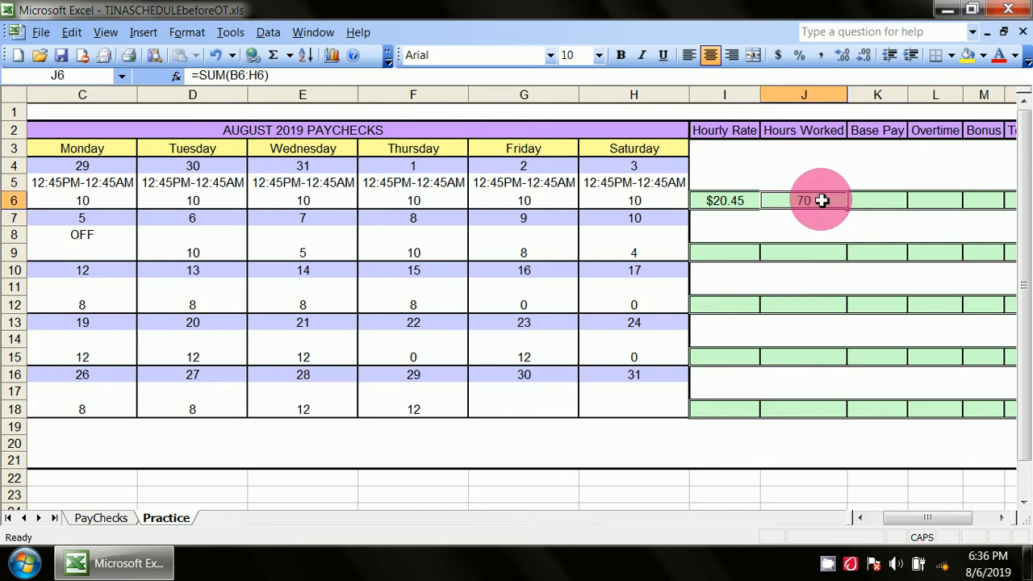
{"action": "key", "text": "ctrl+c"}
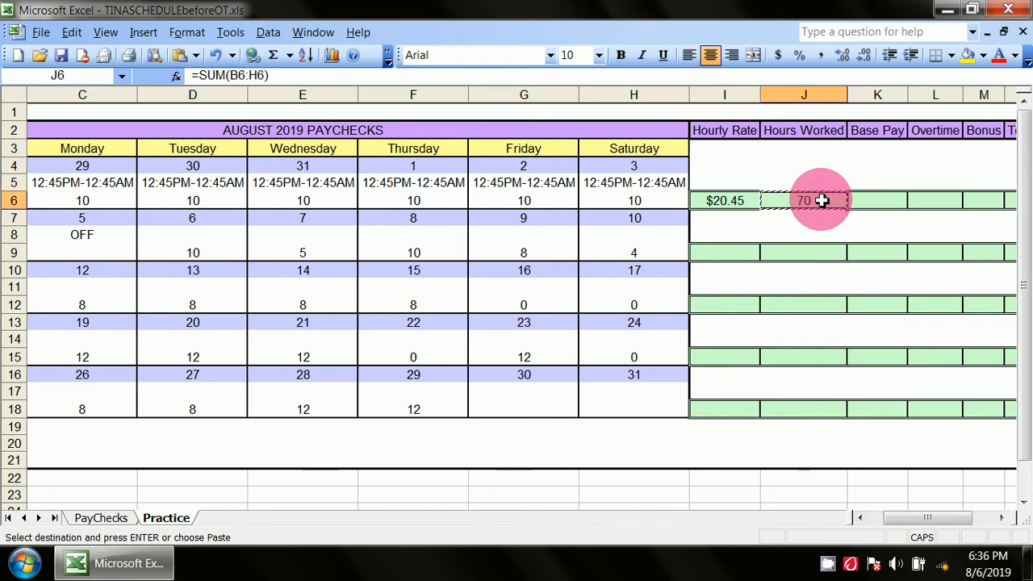
{"action": "left_click", "coordinate": [820, 254]}
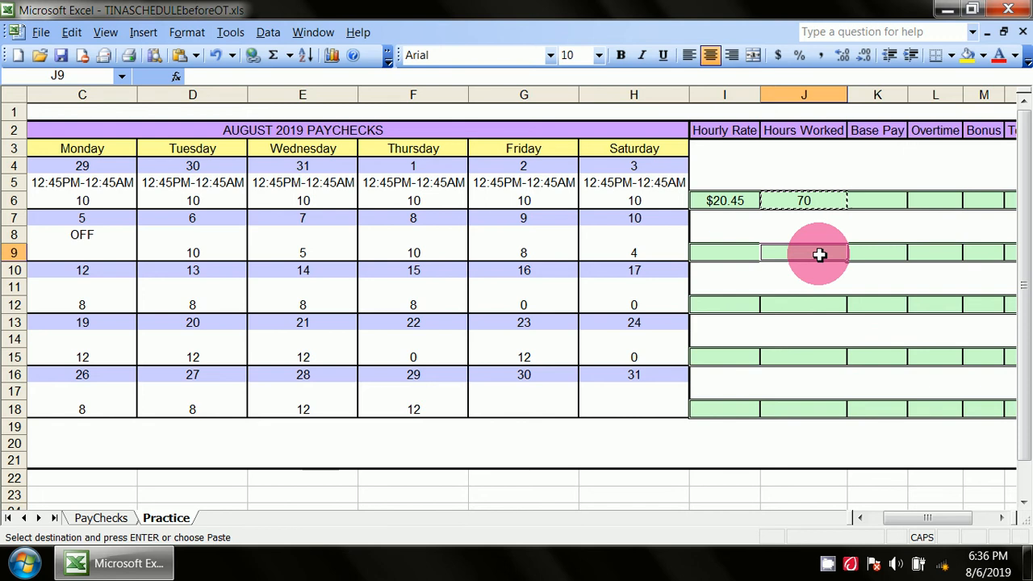
{"action": "key", "text": "ctrl+v"}
{"action": "left_click", "coordinate": [833, 303]}
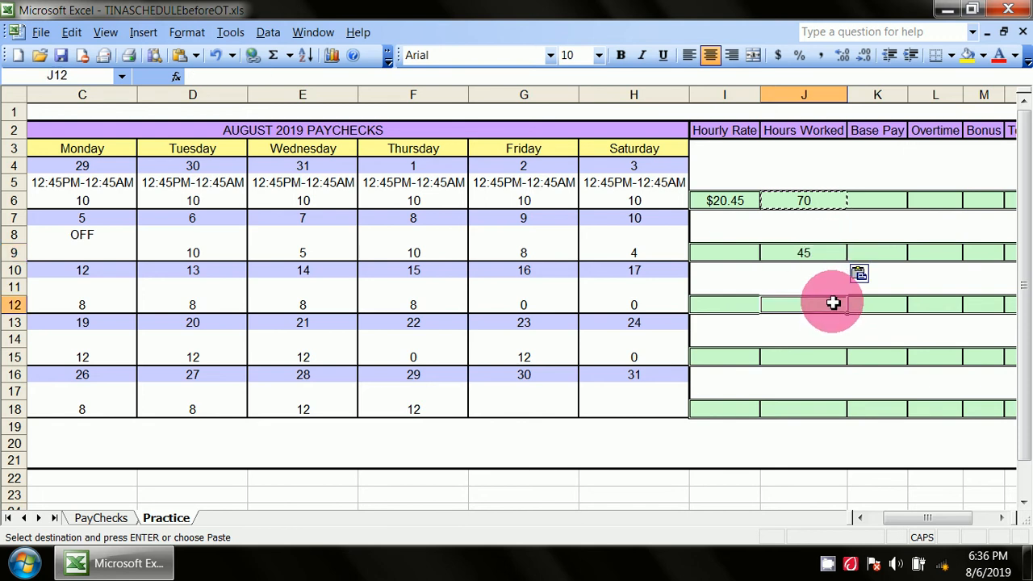
{"action": "key", "text": "ctrl+v"}
{"action": "left_click", "coordinate": [814, 358]}
{"action": "key", "text": "ctrl+v"}
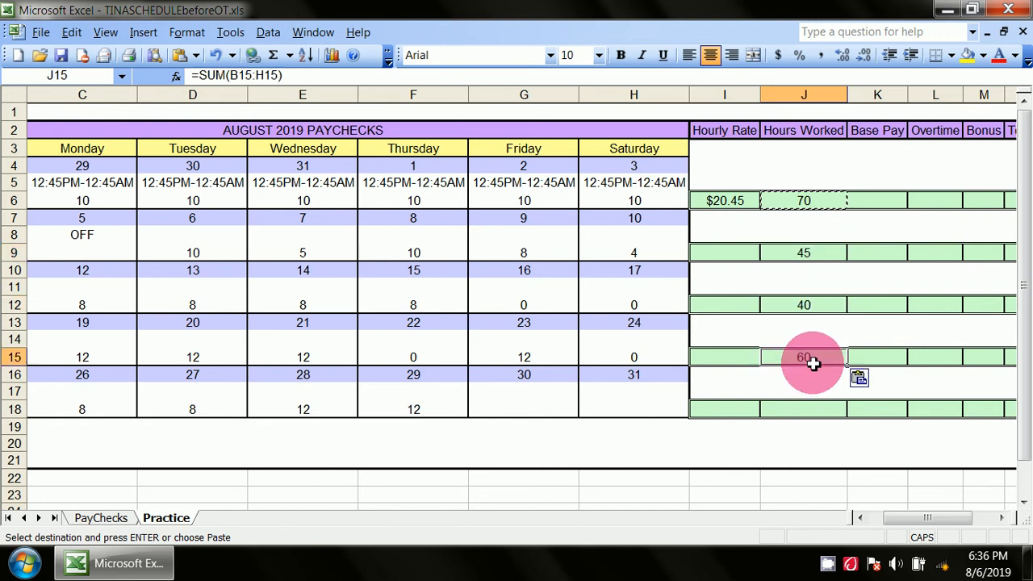
{"action": "left_click", "coordinate": [801, 412]}
{"action": "key", "text": "ctrl+v"}
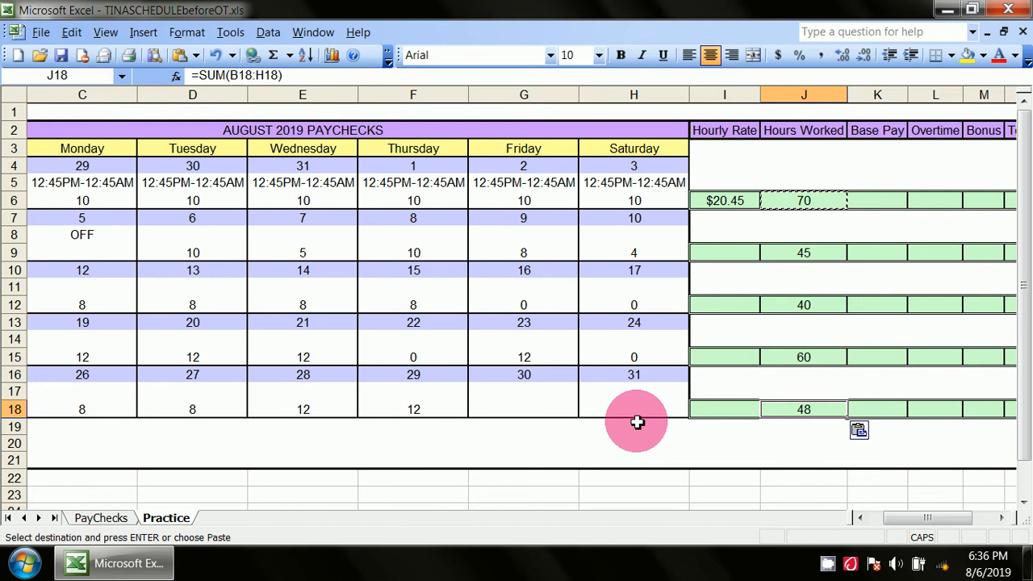
{"action": "left_click", "coordinate": [741, 450]}
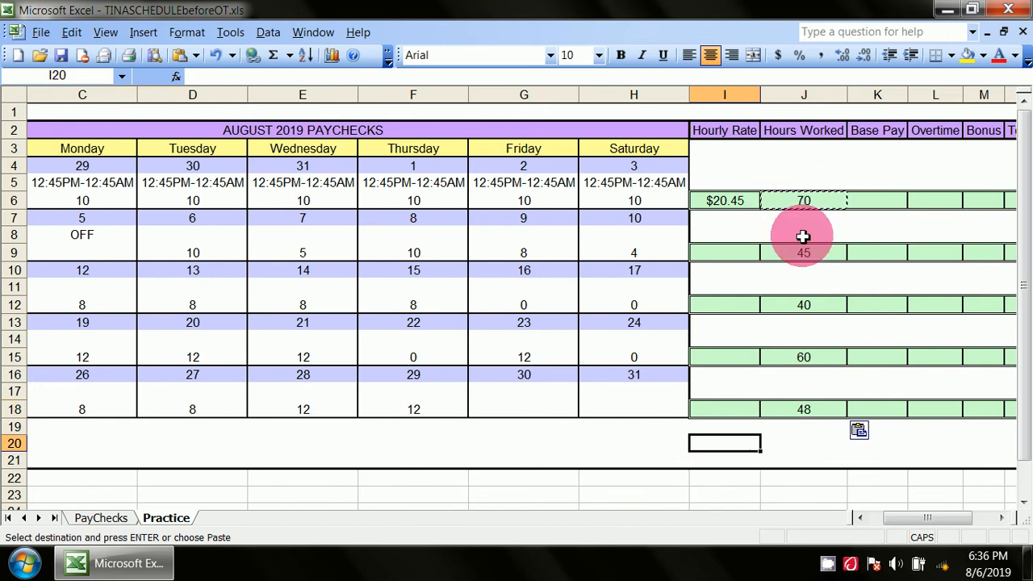
{"action": "double_click", "coordinate": [615, 444]}
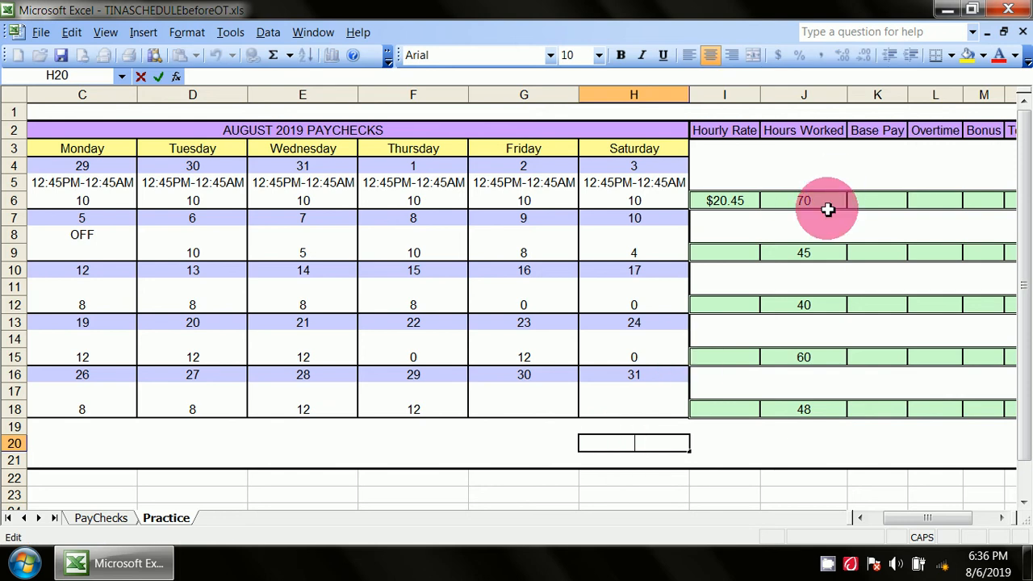
{"action": "left_click", "coordinate": [720, 446]}
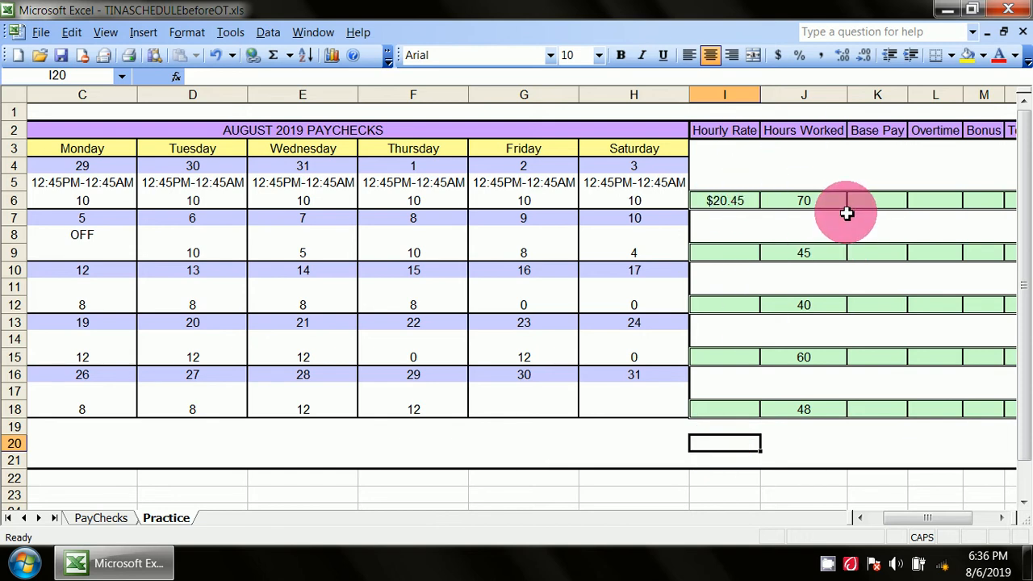
Step: Copy the first week's Hourly Rate from I6 into I9, I12, I15 and I18
{"action": "left_click", "coordinate": [731, 252]}
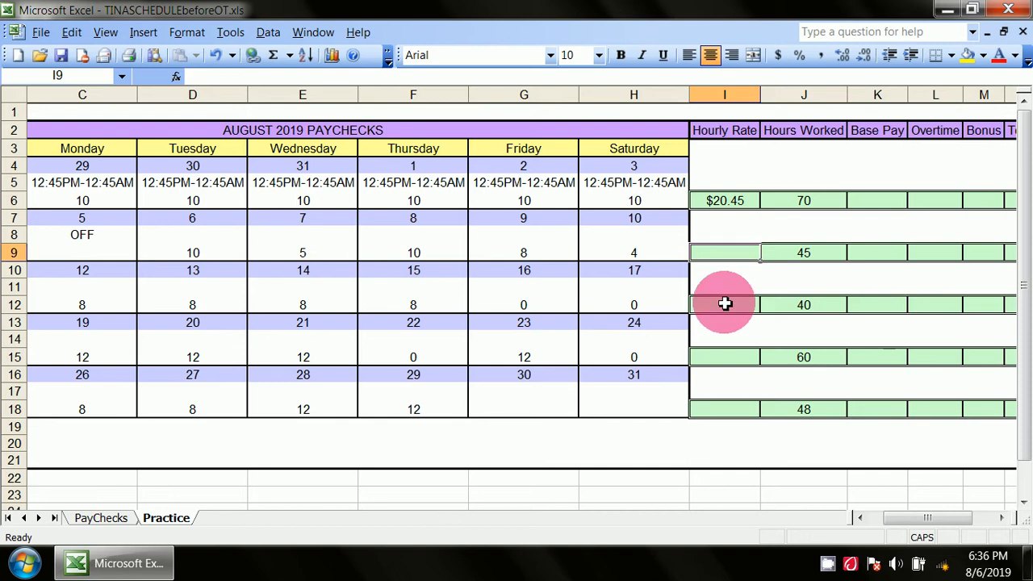
{"action": "left_click", "coordinate": [725, 302]}
{"action": "left_click", "coordinate": [728, 360]}
{"action": "left_click", "coordinate": [723, 410]}
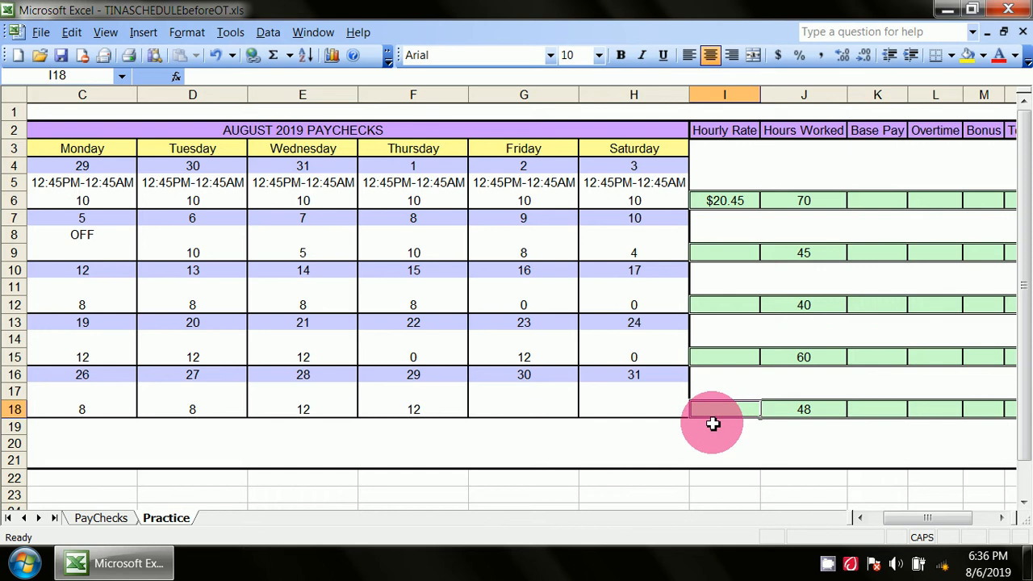
{"action": "left_click", "coordinate": [731, 203]}
{"action": "right_click", "coordinate": [731, 203]}
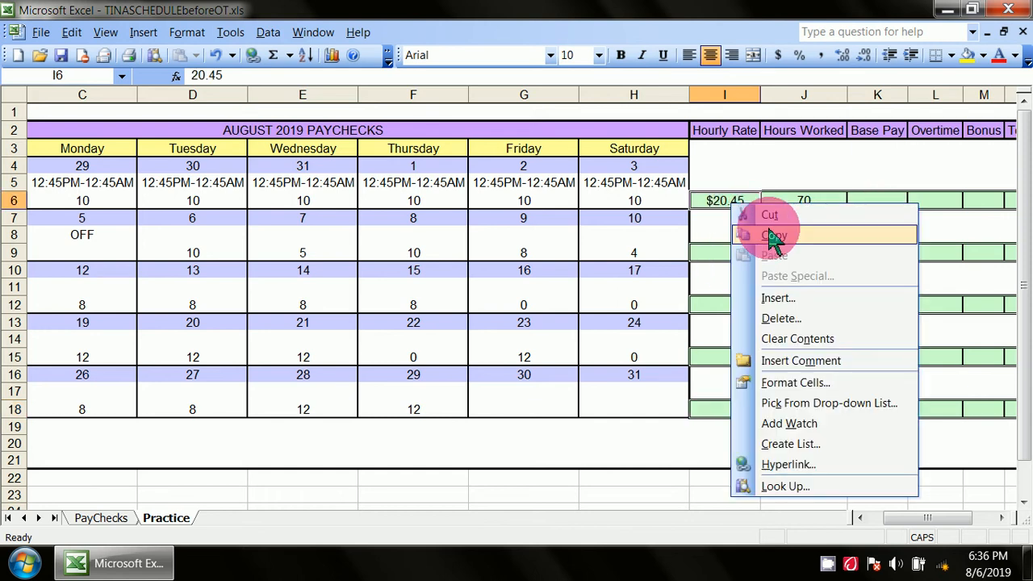
{"action": "left_click", "coordinate": [766, 218]}
{"action": "left_click", "coordinate": [721, 252]}
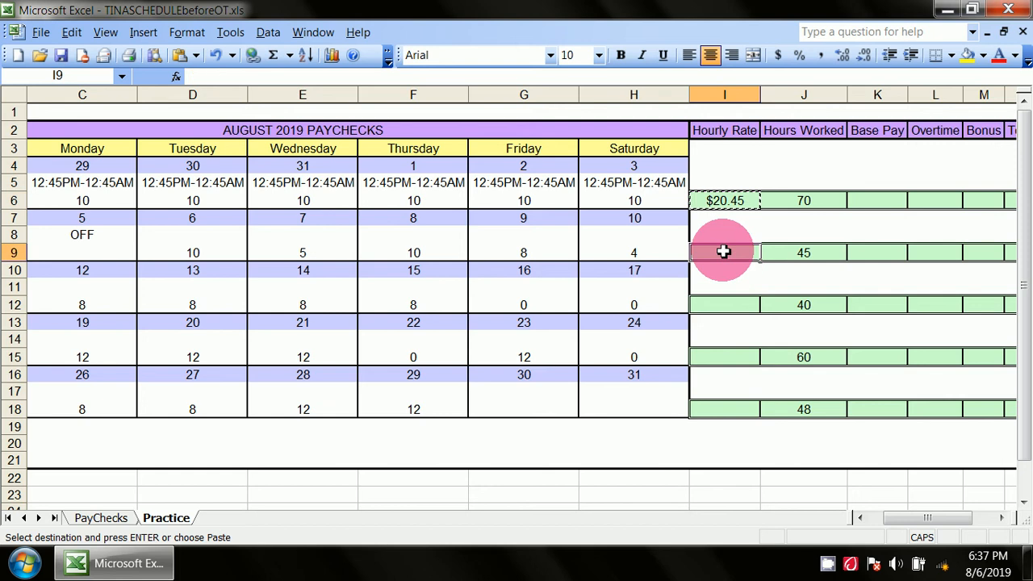
{"action": "key", "text": "ctrl+v"}
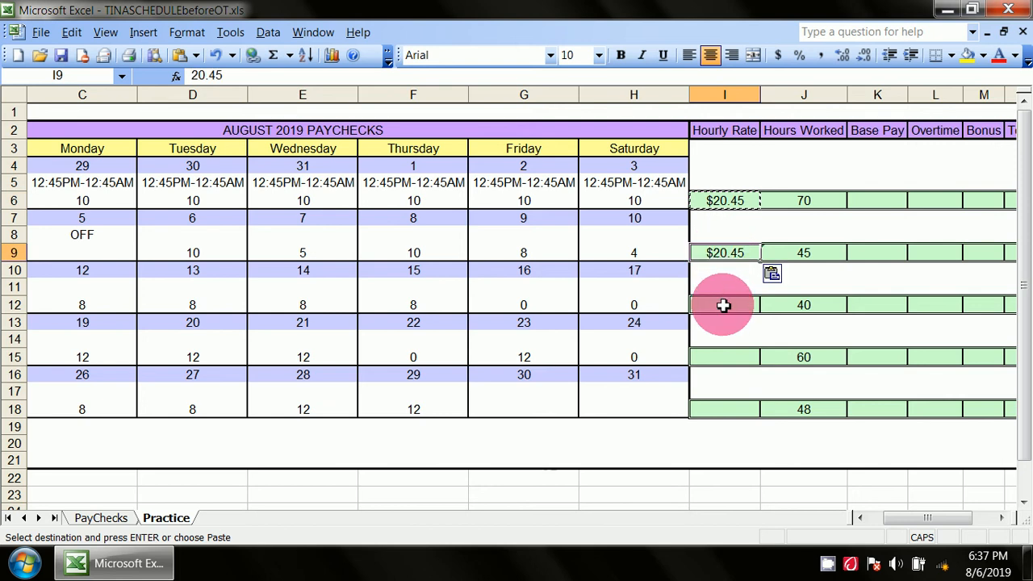
{"action": "left_click", "coordinate": [722, 304]}
{"action": "key", "text": "ctrl+v"}
{"action": "left_click", "coordinate": [722, 361]}
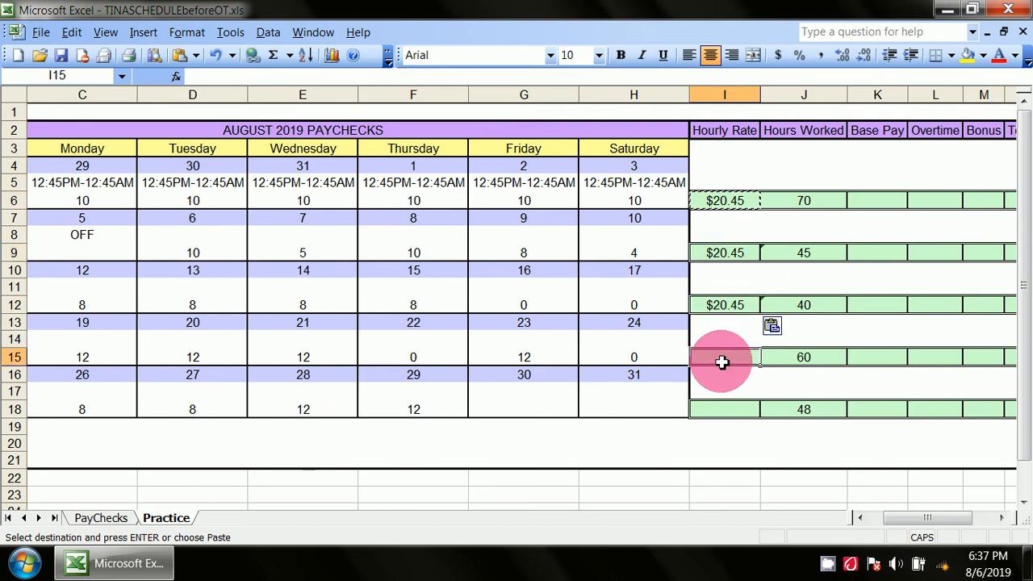
{"action": "key", "text": "ctrl+v"}
{"action": "left_click", "coordinate": [726, 410]}
{"action": "key", "text": "ctrl+v"}
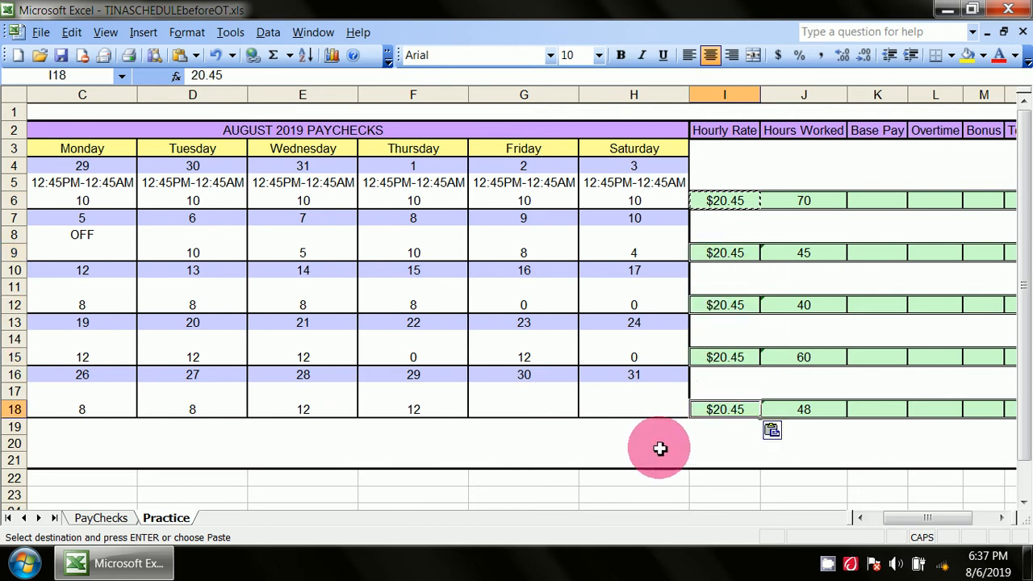
{"action": "left_click", "coordinate": [660, 448]}
{"action": "double_click", "coordinate": [660, 448]}
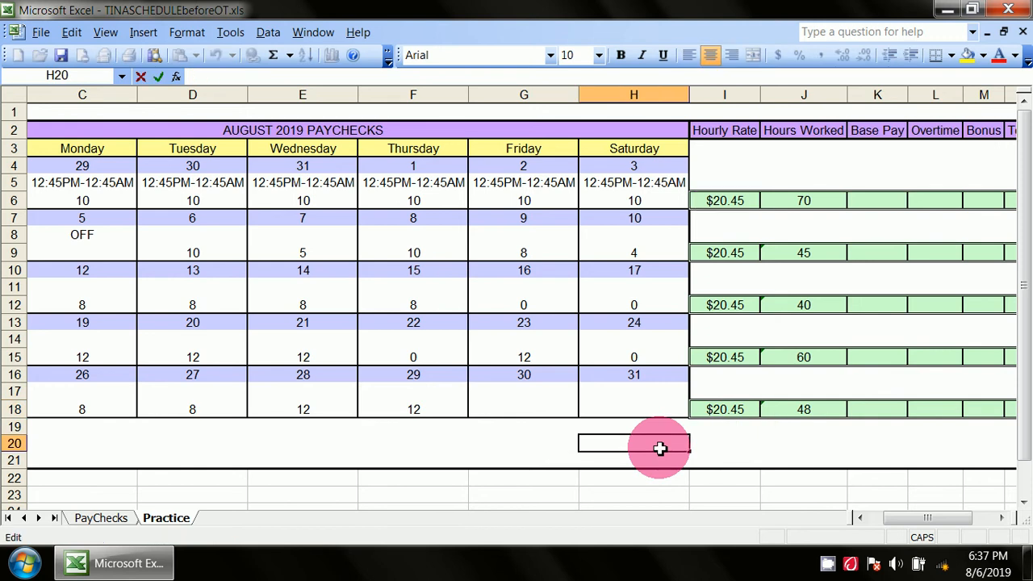
Step: Ignore the "Formula Omits Adjacent Cells" error on the Hours Worked formulas in J9, J12, J15 and J18
{"action": "left_click", "coordinate": [766, 252]}
{"action": "left_click", "coordinate": [753, 255]}
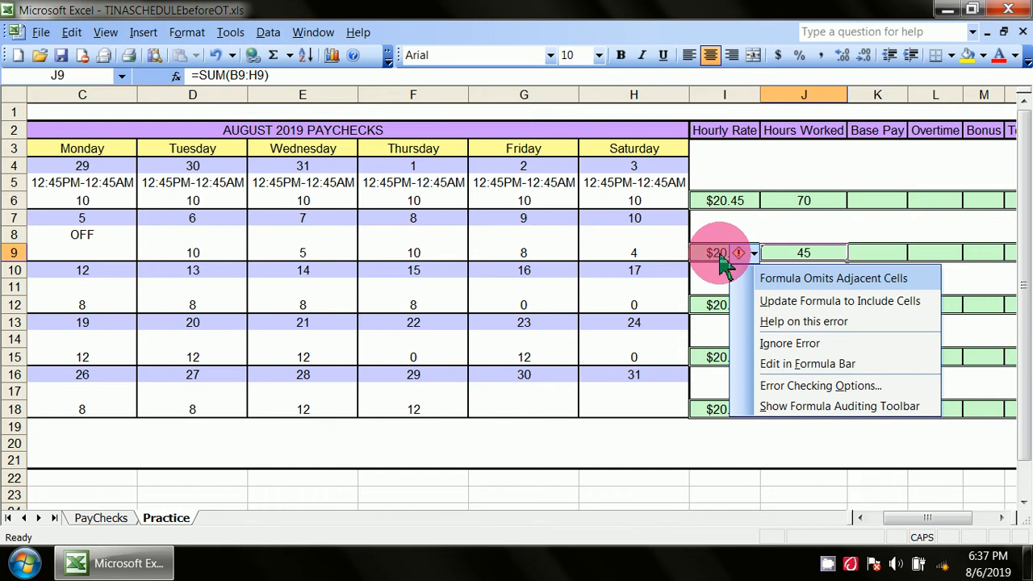
{"action": "left_click", "coordinate": [788, 344]}
{"action": "left_click", "coordinate": [765, 305]}
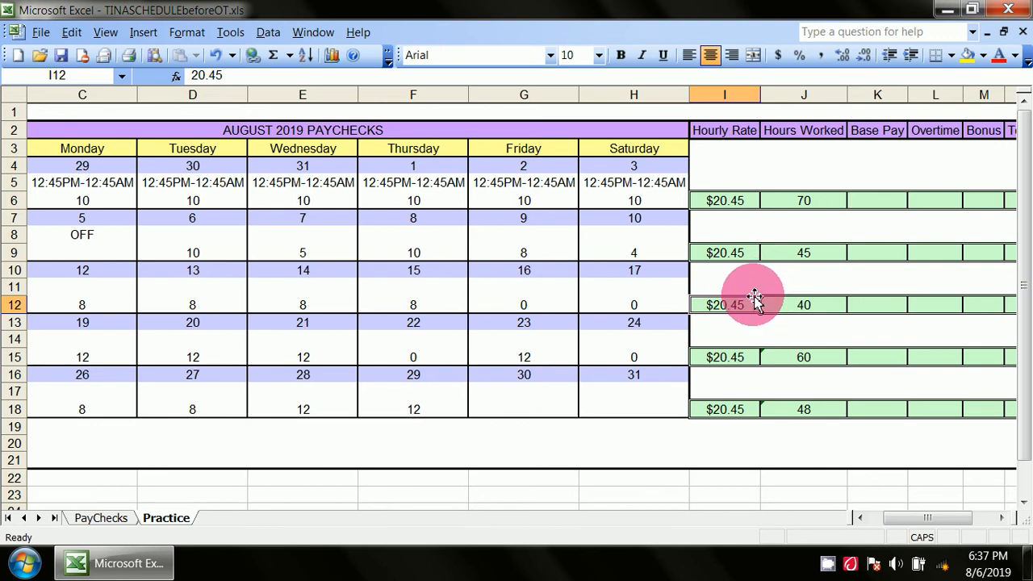
{"action": "left_click", "coordinate": [765, 358]}
{"action": "left_click", "coordinate": [767, 359]}
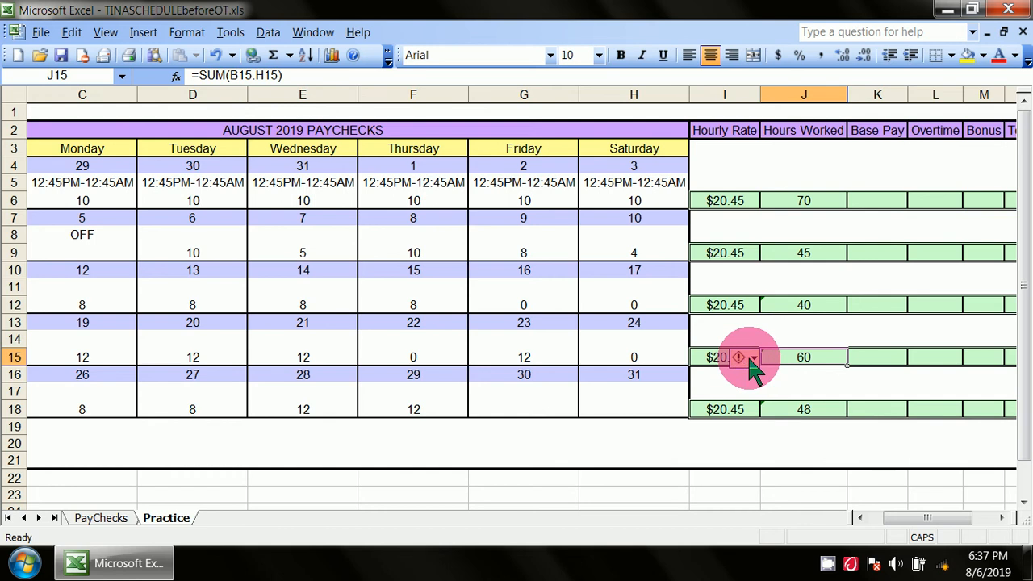
{"action": "left_click", "coordinate": [751, 358]}
{"action": "left_click", "coordinate": [787, 448]}
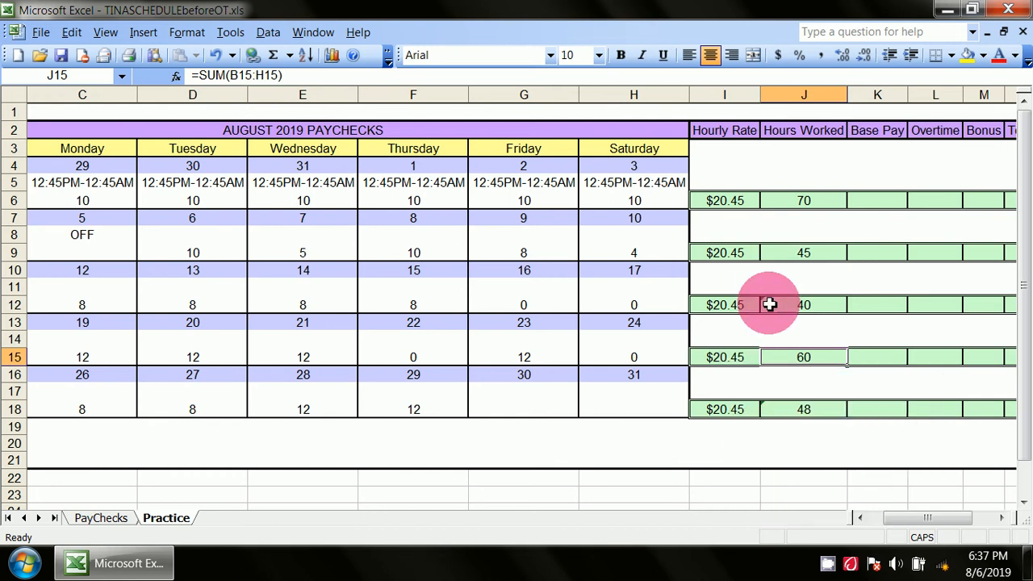
{"action": "left_click", "coordinate": [765, 303]}
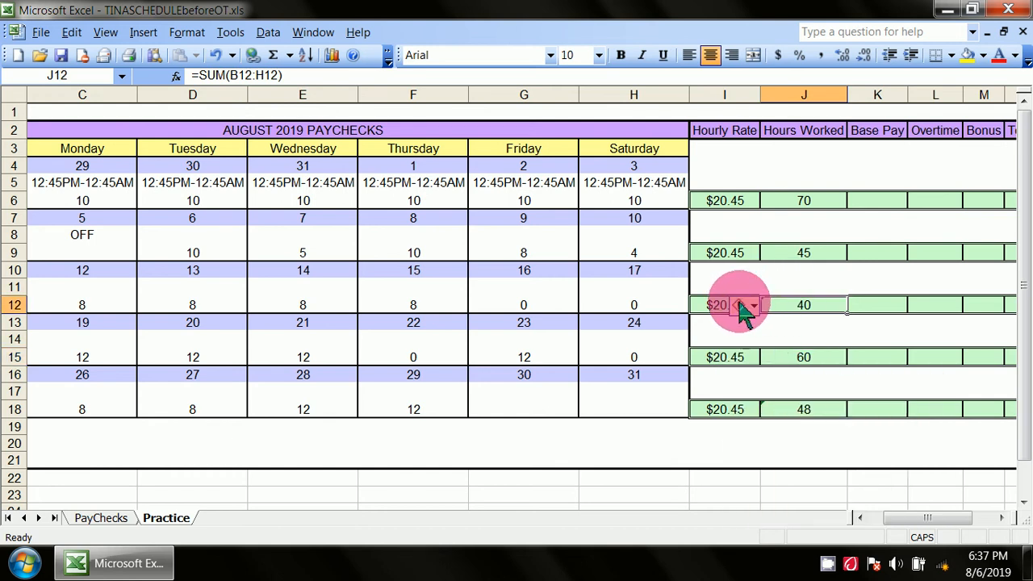
{"action": "left_click", "coordinate": [744, 305]}
{"action": "left_click", "coordinate": [789, 396]}
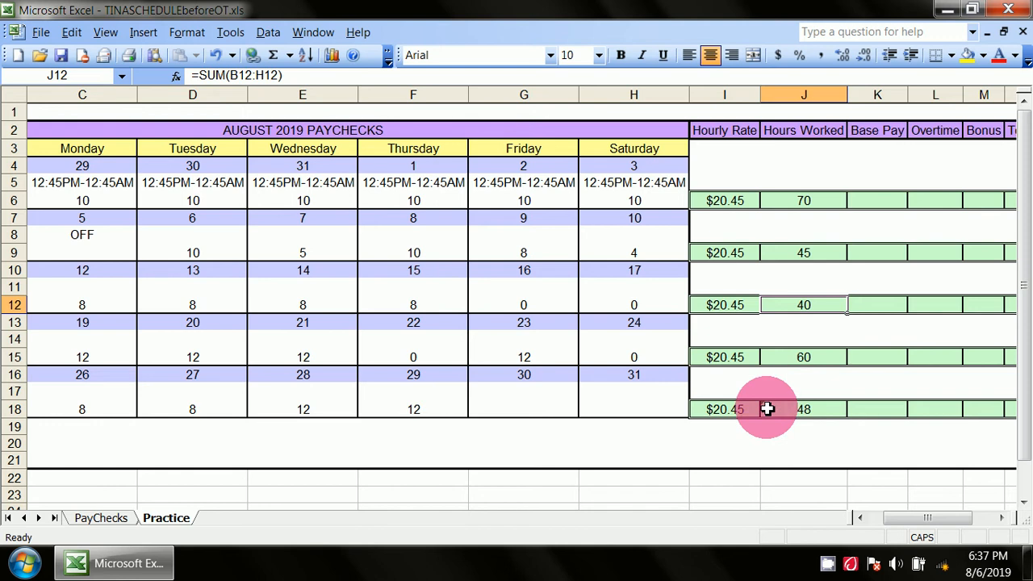
{"action": "left_click", "coordinate": [763, 404]}
{"action": "left_click", "coordinate": [741, 410]}
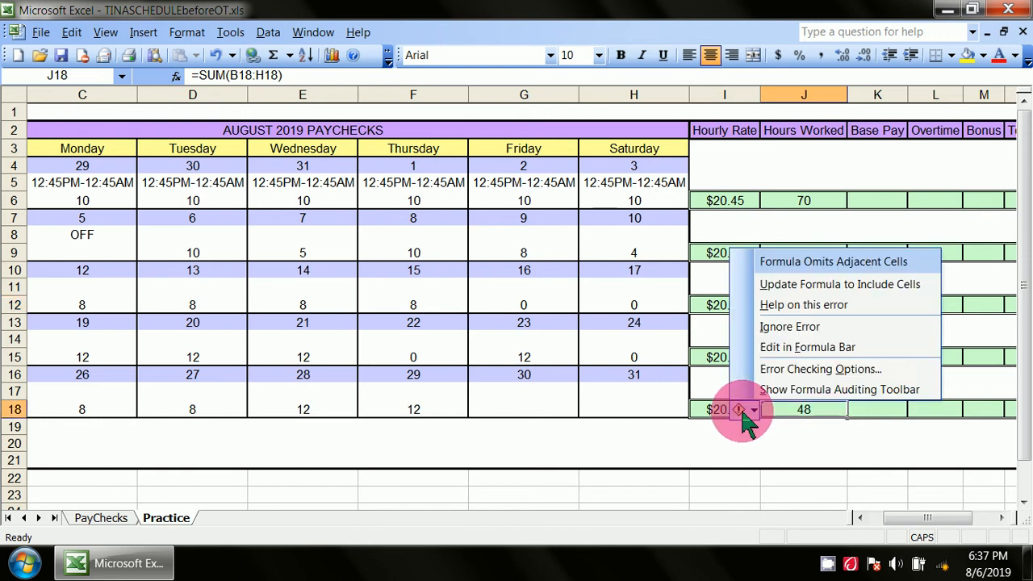
{"action": "left_click", "coordinate": [779, 327]}
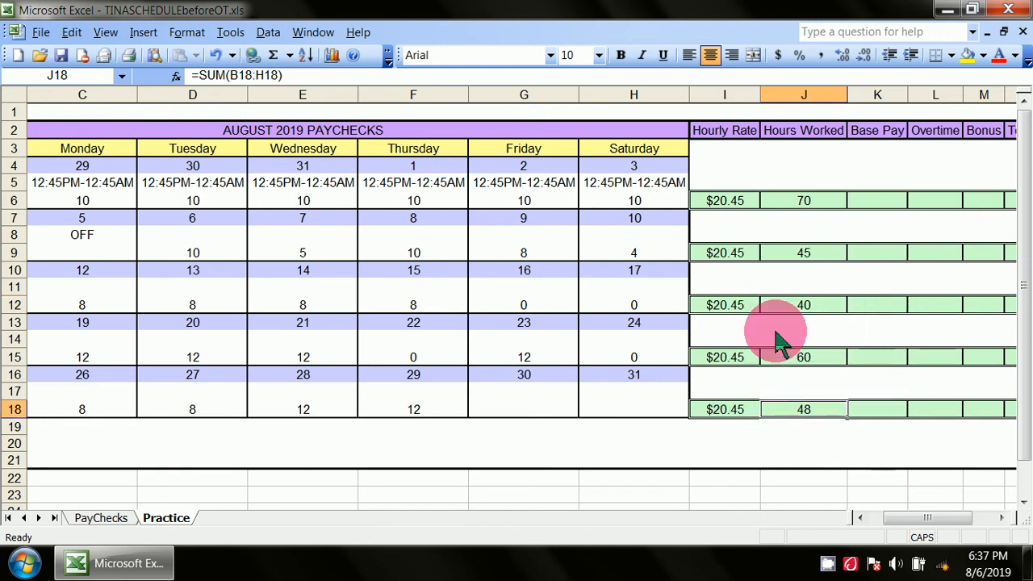
{"action": "left_click", "coordinate": [786, 444]}
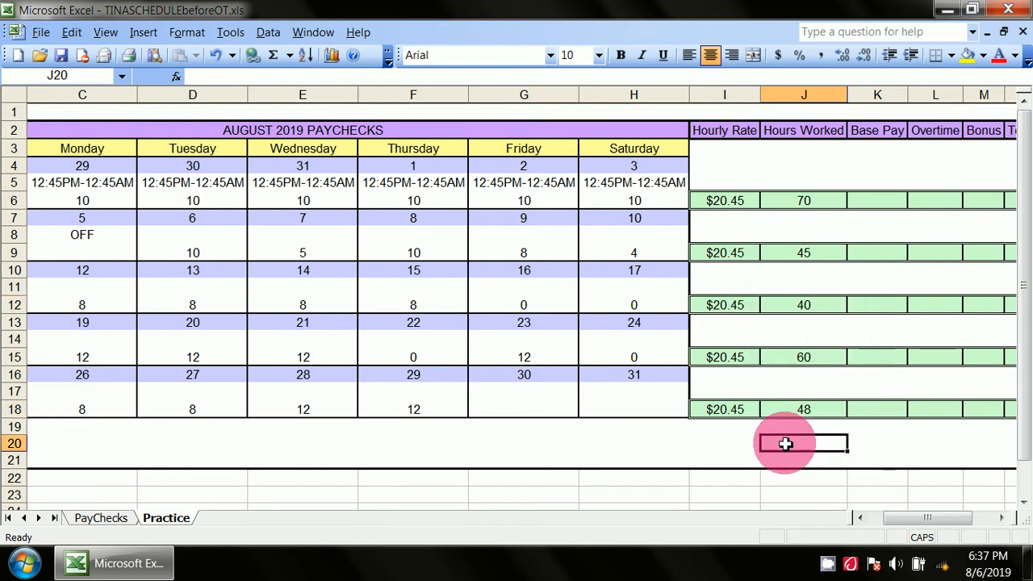
Step: Examine the condition and both result arguments of the IF formula in Base Pay cell K6 on the PayChecks sheet
{"action": "left_click", "coordinate": [879, 202]}
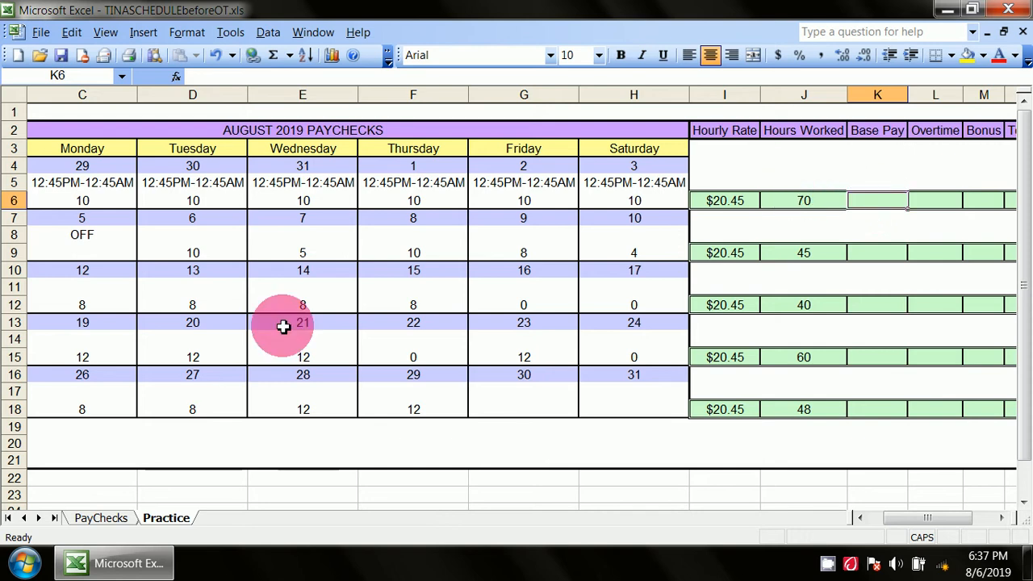
{"action": "left_click", "coordinate": [101, 518]}
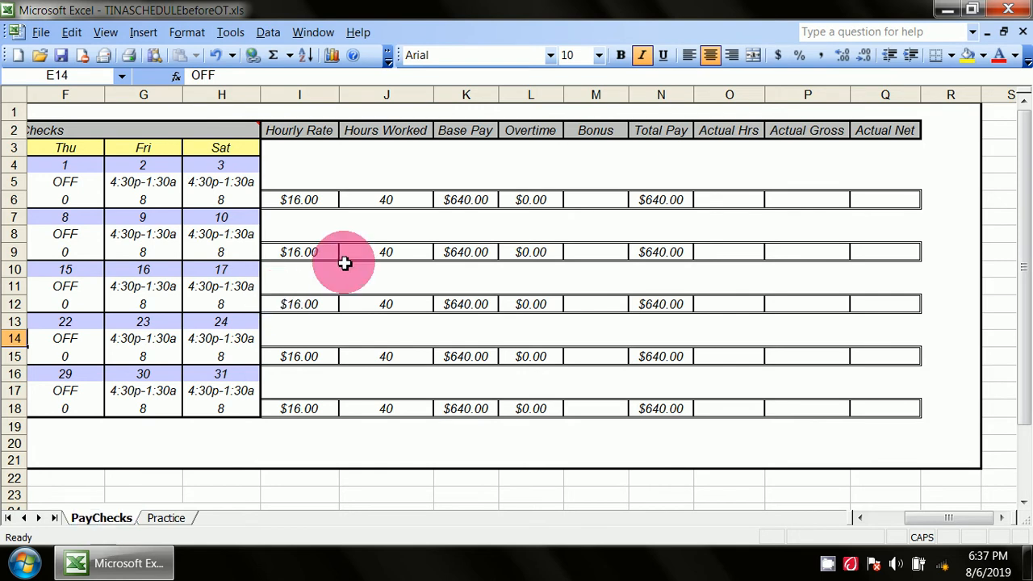
{"action": "left_click", "coordinate": [461, 201]}
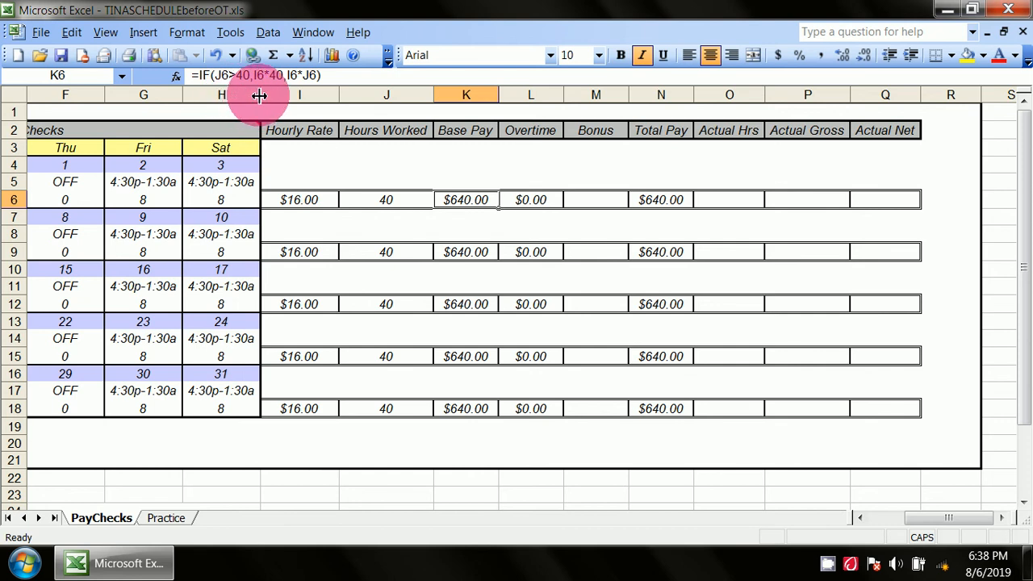
{"action": "left_click", "coordinate": [241, 76]}
{"action": "left_click_drag", "start_coordinate": [243, 76], "coordinate": [219, 77]}
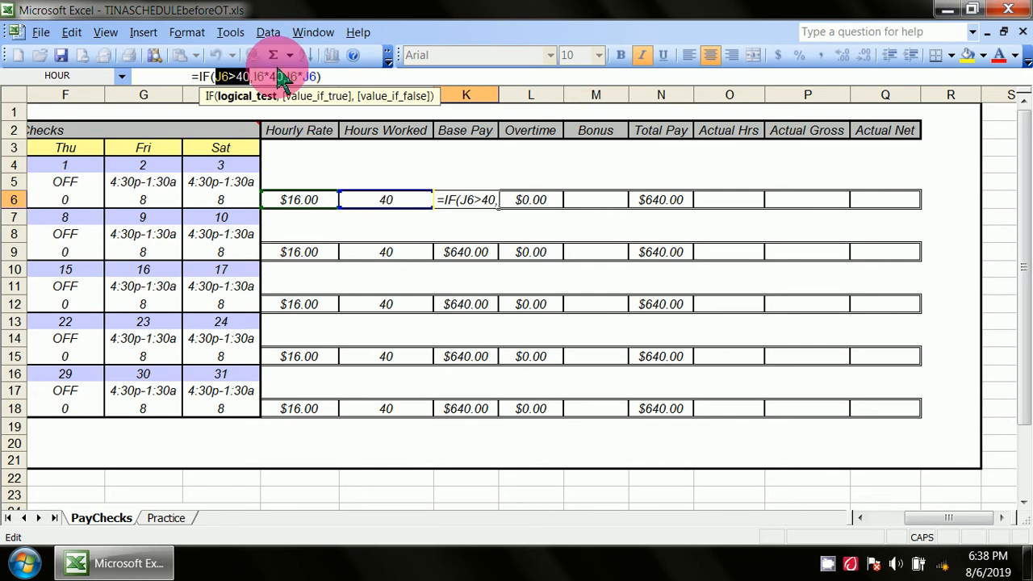
{"action": "left_click_drag", "start_coordinate": [253, 77], "coordinate": [282, 76]}
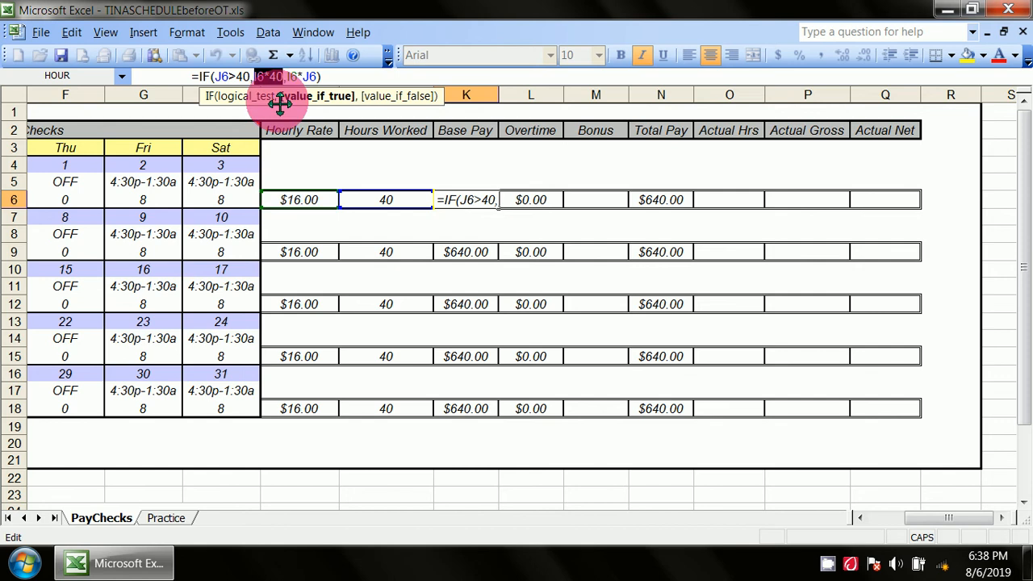
{"action": "left_click_drag", "start_coordinate": [317, 76], "coordinate": [284, 77]}
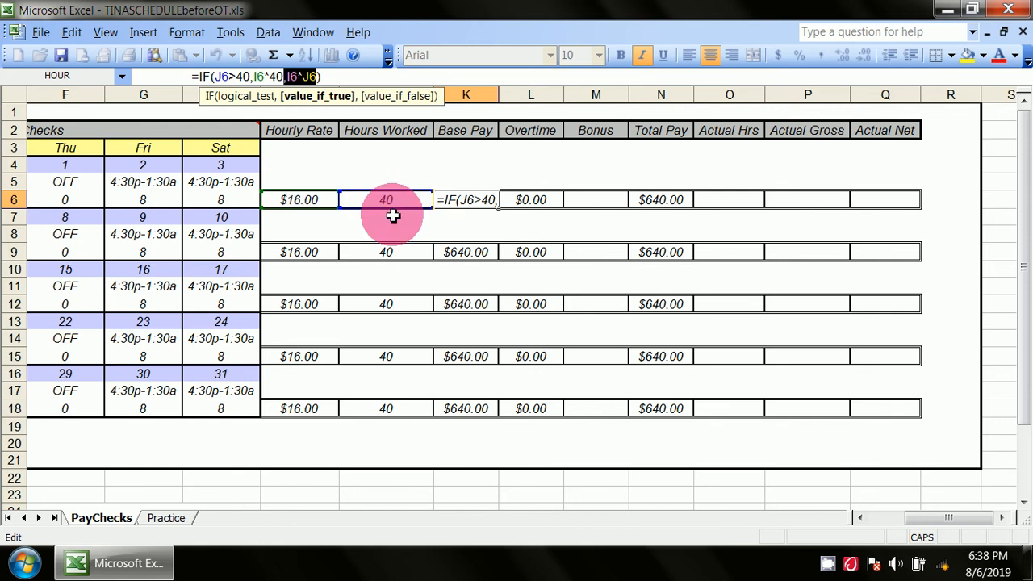
Step: Start an IF formula in Base Pay cell K6 on the Practice sheet with the condition J6>40
{"action": "left_click", "coordinate": [170, 518]}
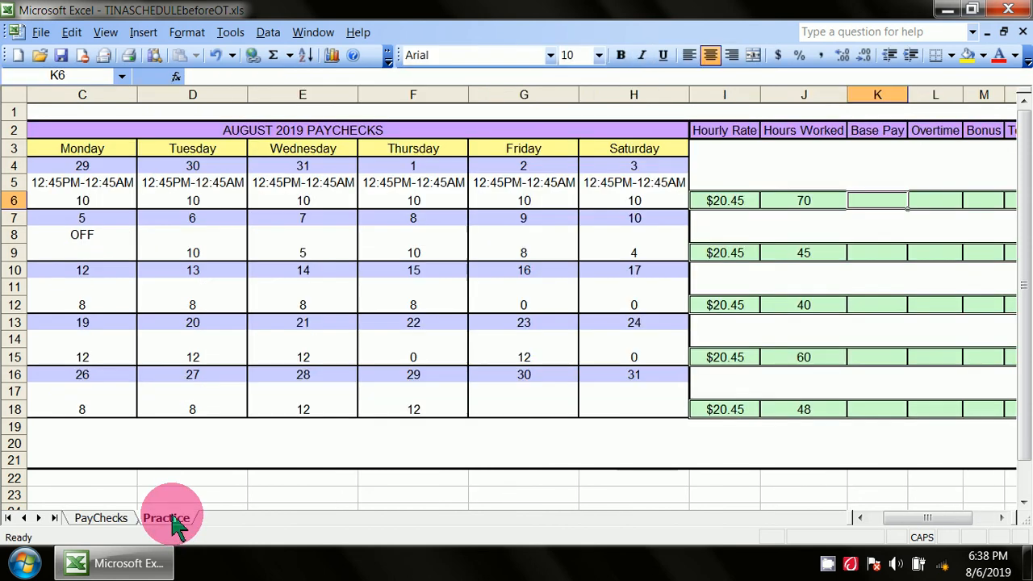
{"action": "double_click", "coordinate": [883, 203]}
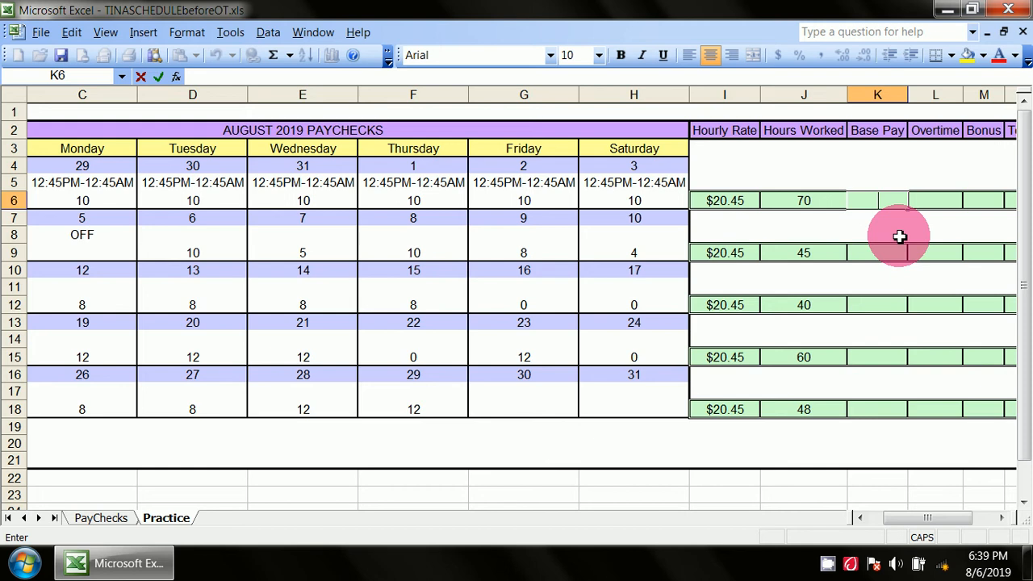
{"action": "type", "text": "=I"}
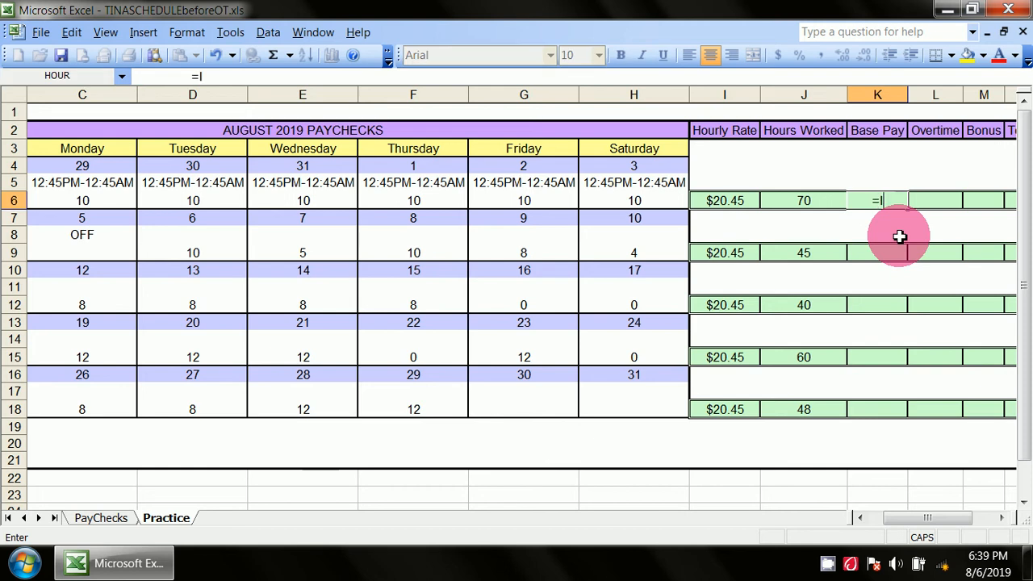
{"action": "type", "text": "F("}
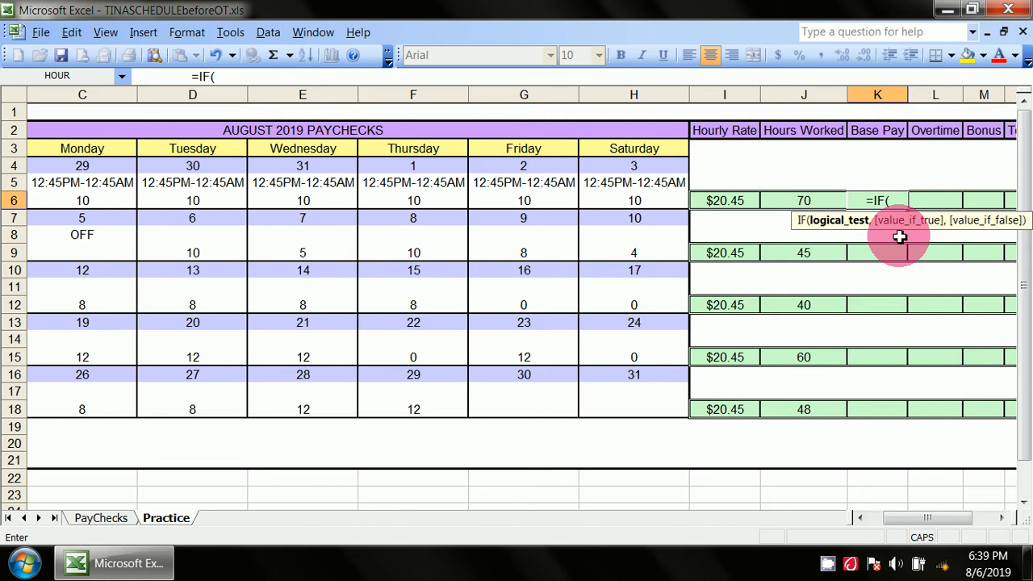
{"action": "left_click", "coordinate": [805, 202]}
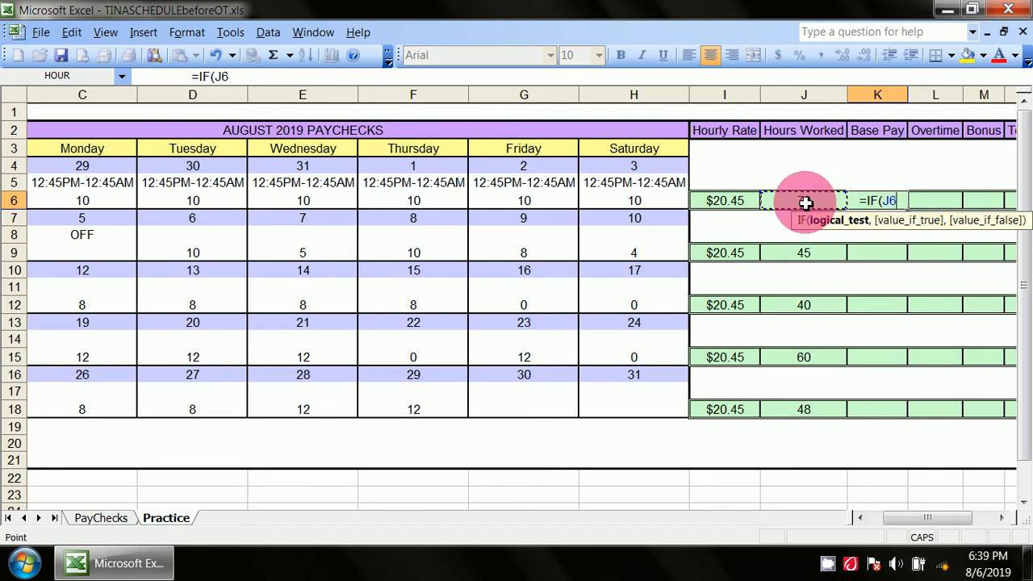
{"action": "left_click", "coordinate": [906, 201]}
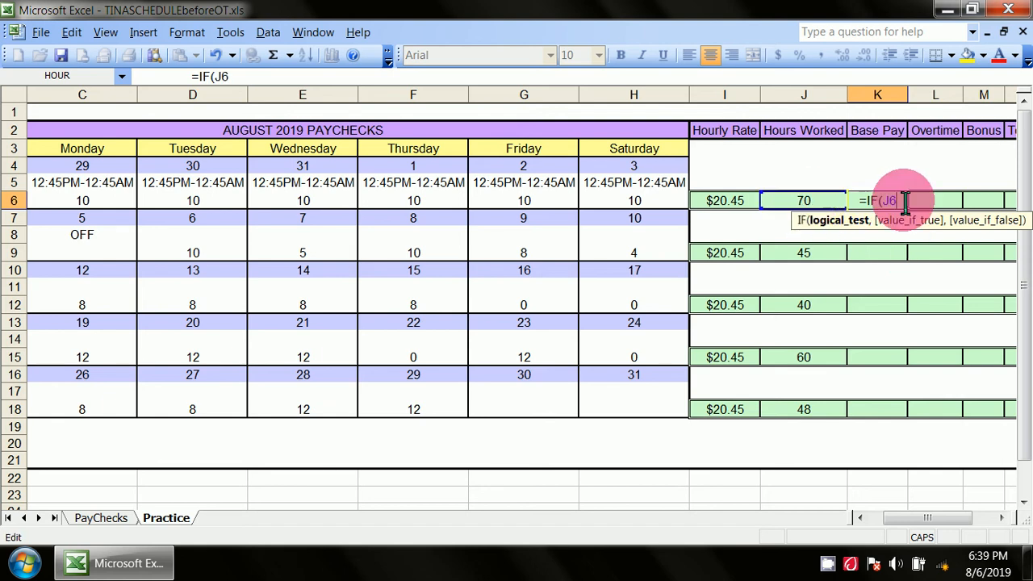
{"action": "type", "text": ">40,"}
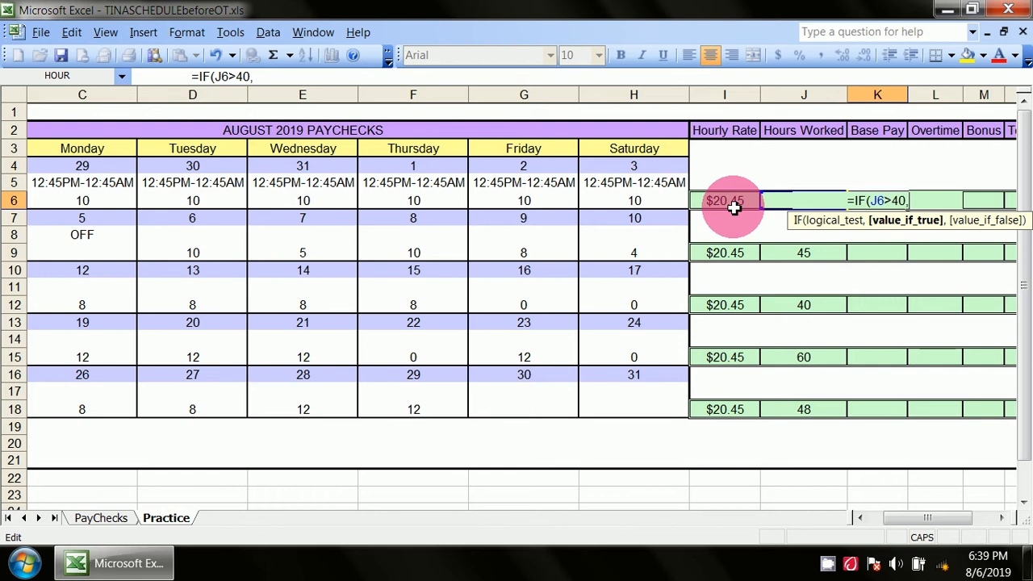
Step: Complete the K6 IF formula with I6*40 as the true result and I6*J6 as the false result
{"action": "left_click", "coordinate": [734, 208]}
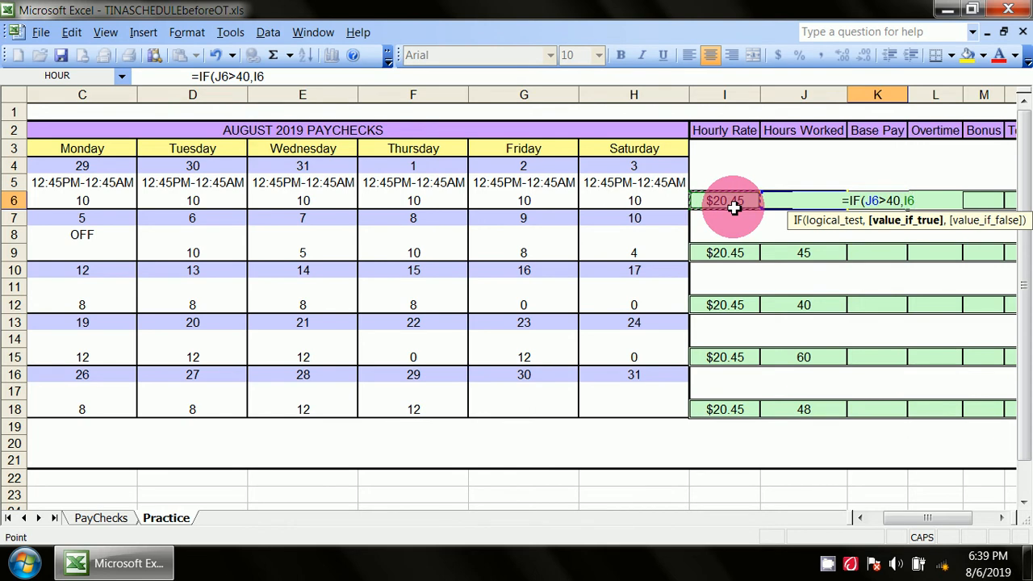
{"action": "left_click", "coordinate": [924, 200]}
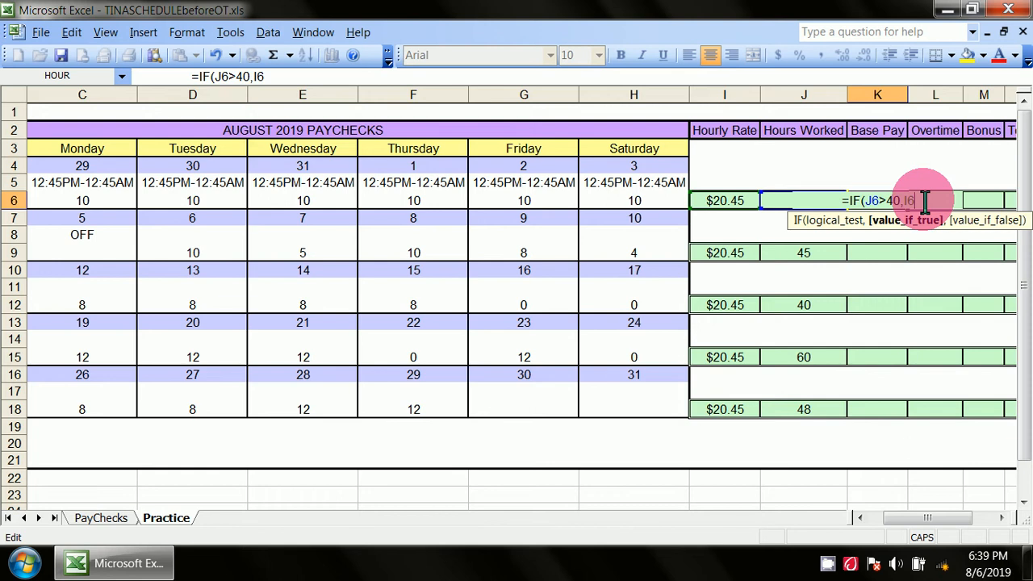
{"action": "type", "text": "*40,"}
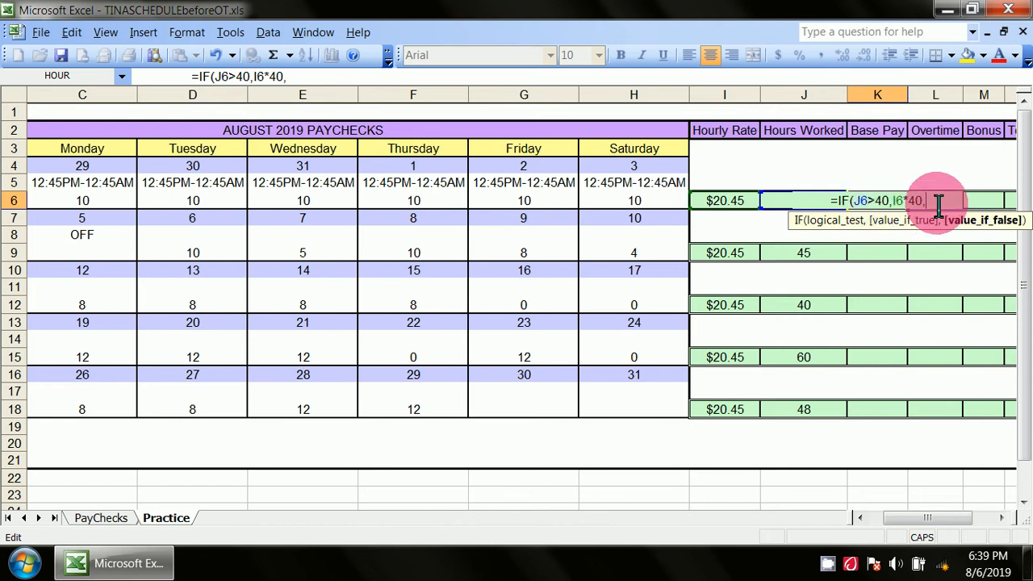
{"action": "left_click", "coordinate": [723, 201]}
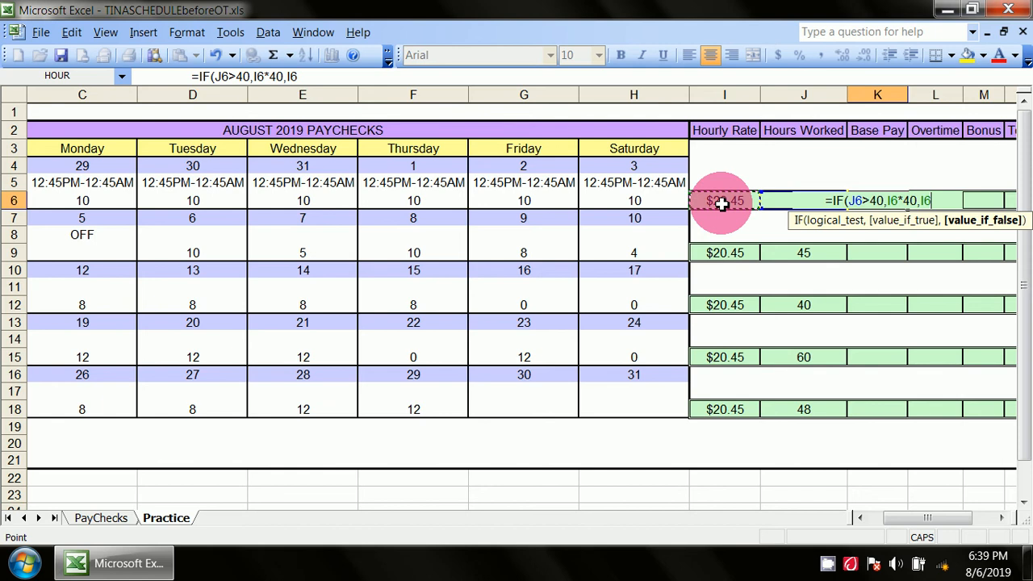
{"action": "left_click", "coordinate": [947, 201]}
{"action": "type", "text": "*"}
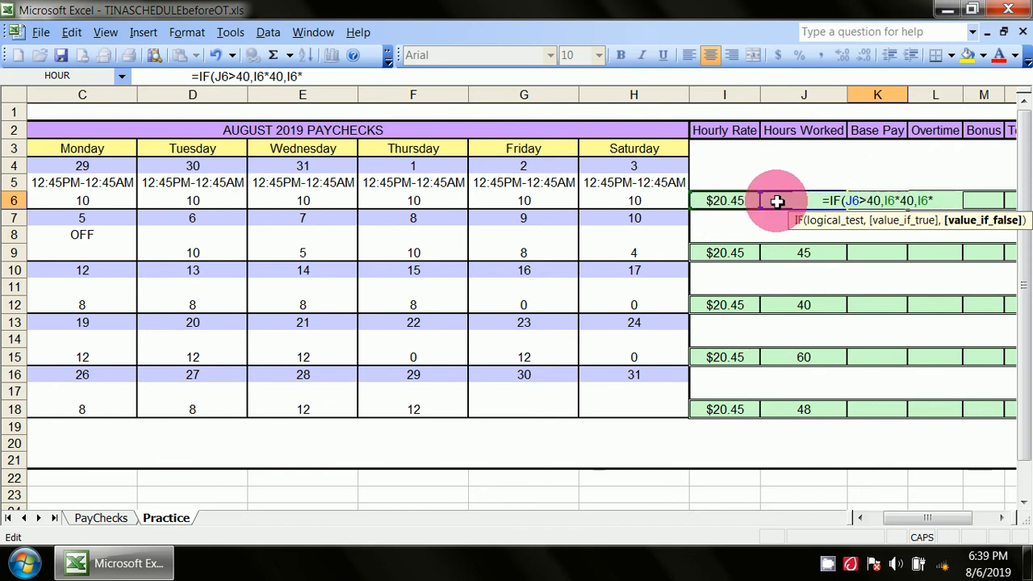
{"action": "left_click", "coordinate": [777, 202]}
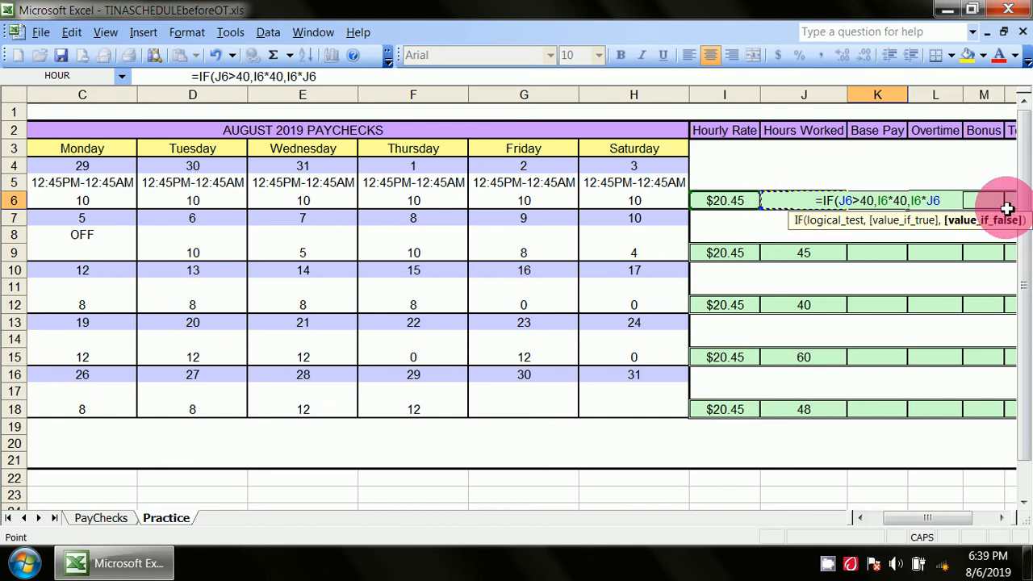
{"action": "left_click", "coordinate": [946, 200]}
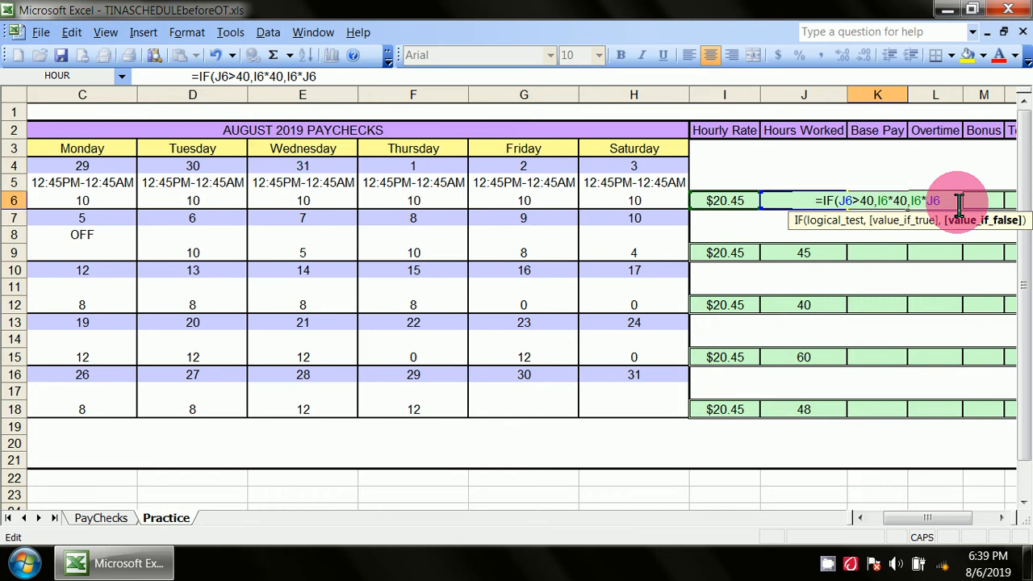
{"action": "type", "text": ")"}
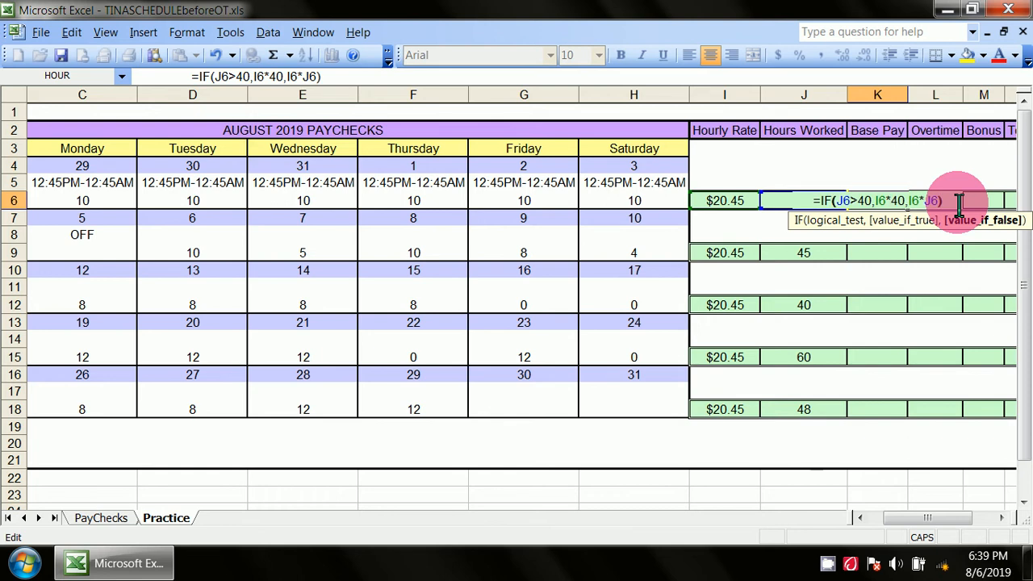
{"action": "key", "text": "Return"}
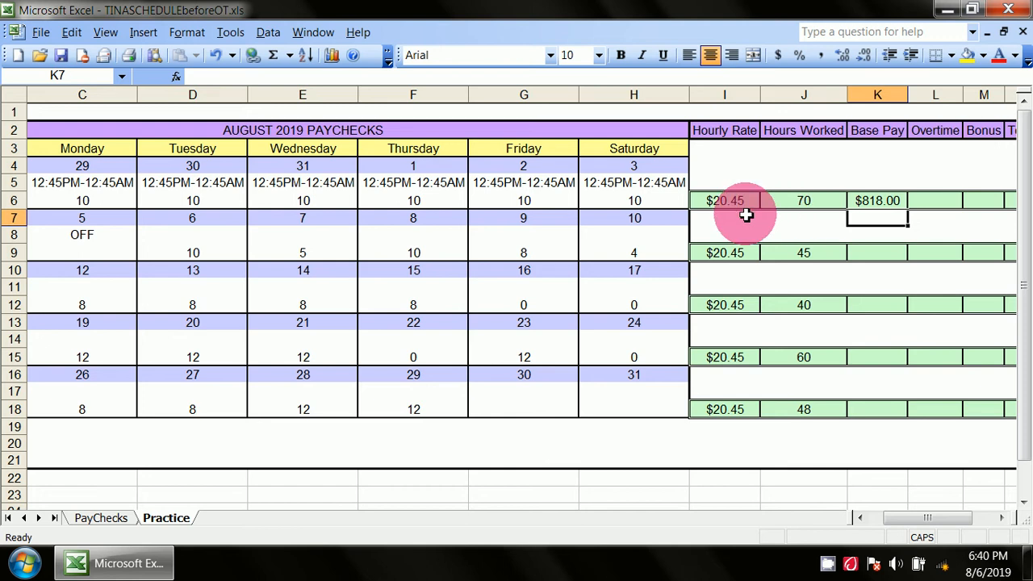
Step: Check the first week's base pay by multiplying 20.45 by 40 in Calculator, and close it
{"action": "left_click", "coordinate": [20, 561]}
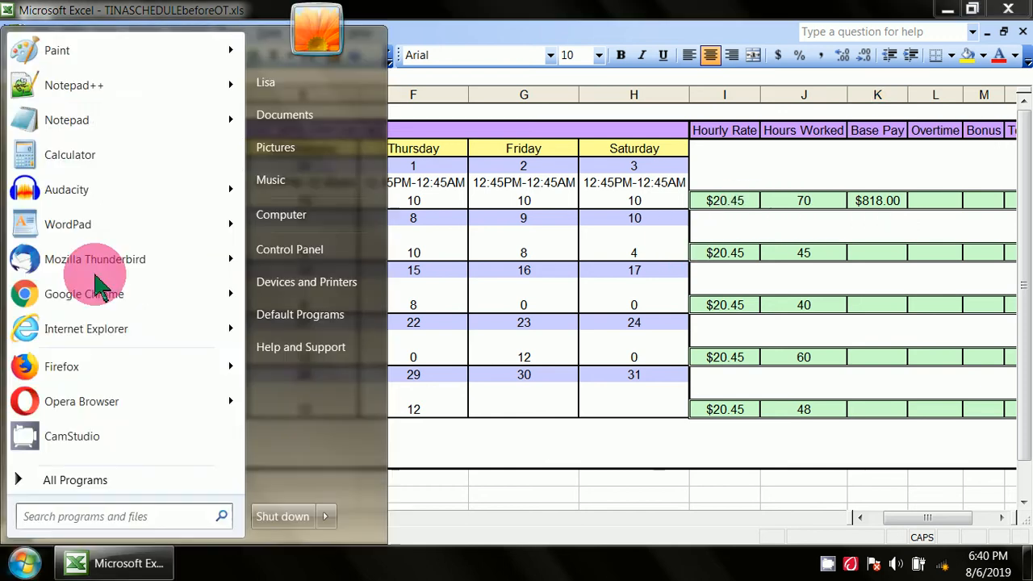
{"action": "left_click", "coordinate": [102, 157]}
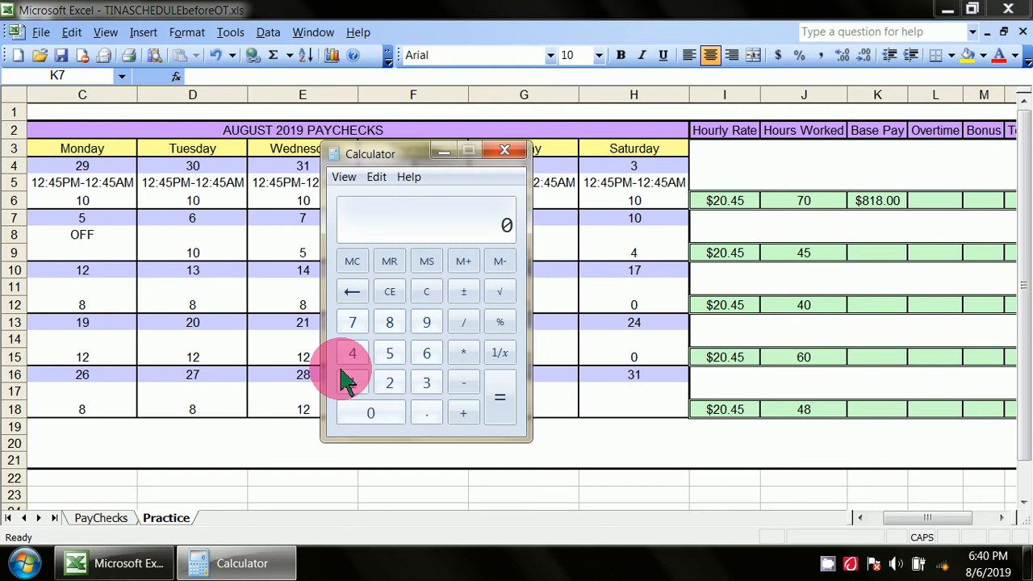
{"action": "left_click", "coordinate": [387, 386]}
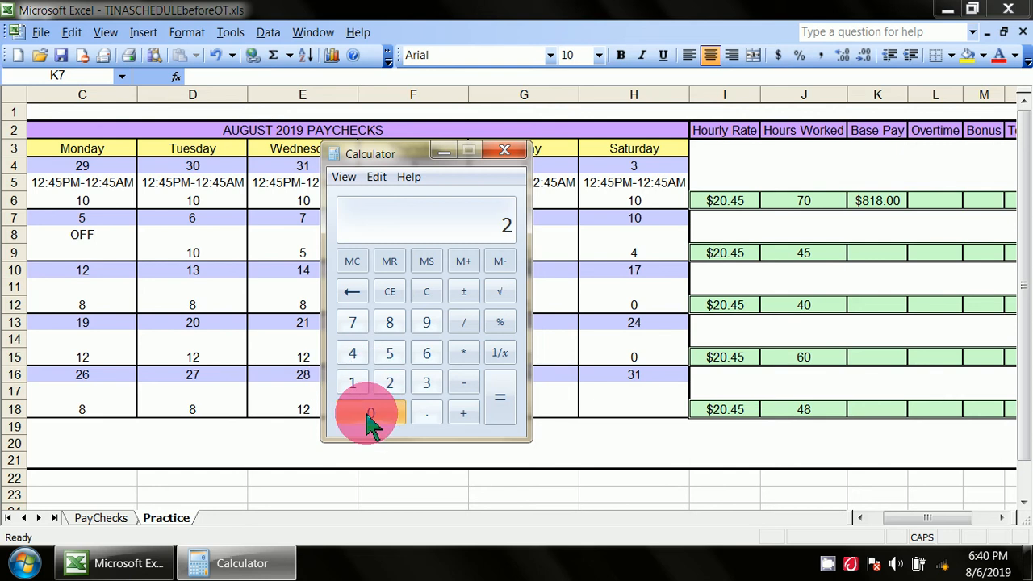
{"action": "left_click", "coordinate": [370, 414]}
{"action": "left_click", "coordinate": [426, 412]}
{"action": "left_click", "coordinate": [353, 353]}
{"action": "left_click", "coordinate": [389, 353]}
{"action": "left_click", "coordinate": [463, 353]}
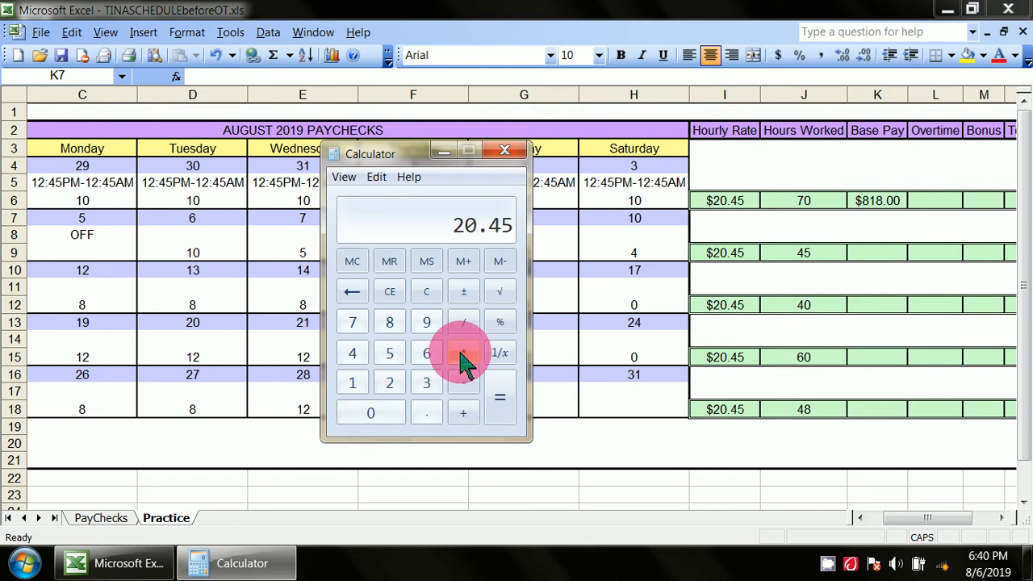
{"action": "left_click", "coordinate": [355, 353]}
{"action": "left_click", "coordinate": [359, 416]}
{"action": "left_click", "coordinate": [474, 398]}
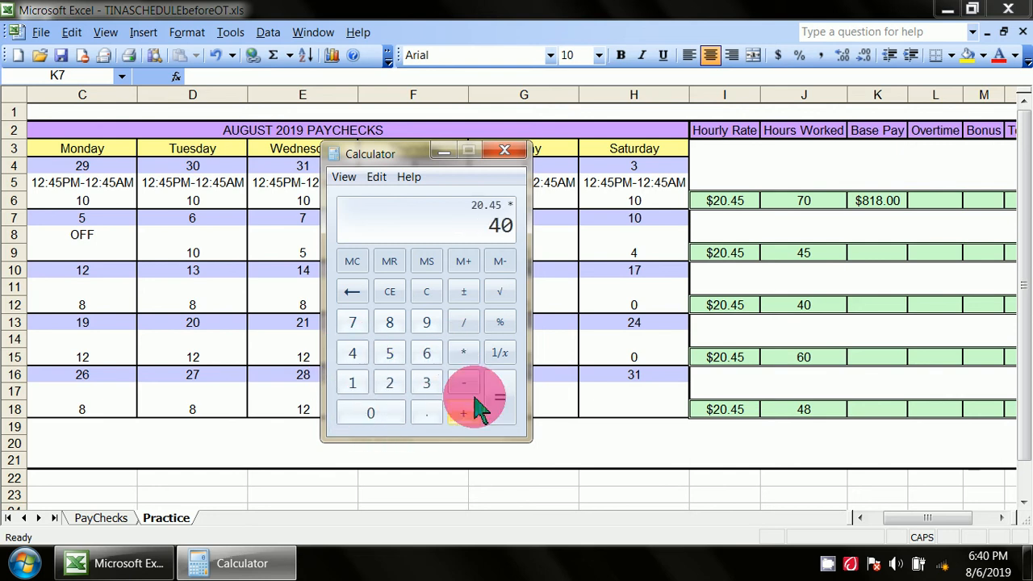
{"action": "left_click", "coordinate": [506, 406]}
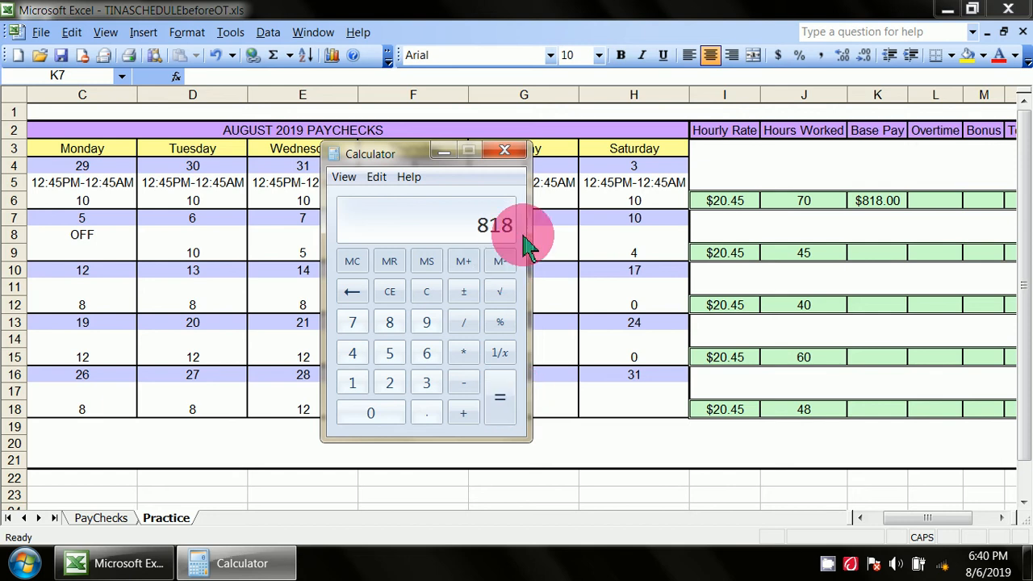
{"action": "left_click", "coordinate": [504, 151]}
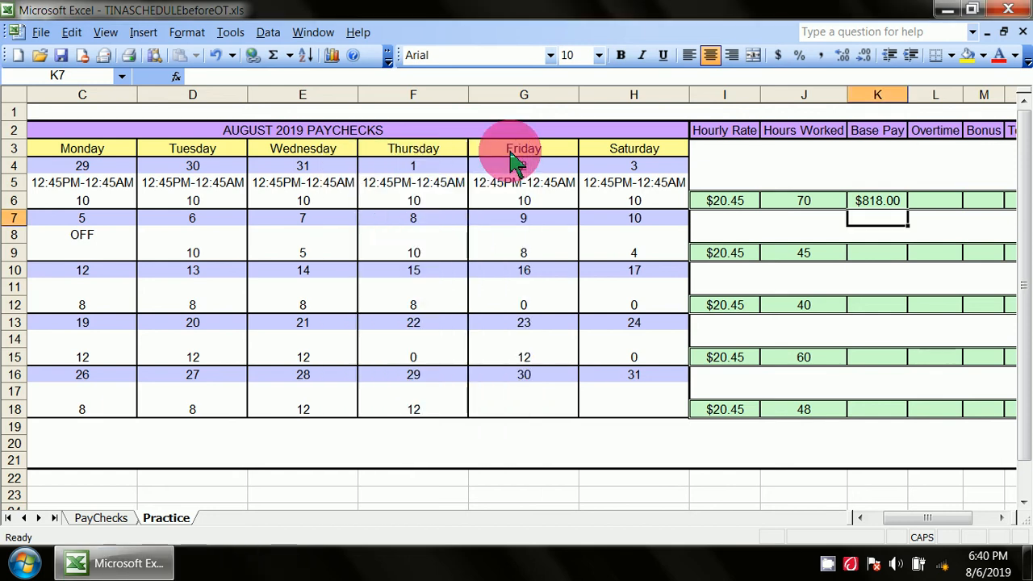
{"action": "left_click", "coordinate": [652, 443]}
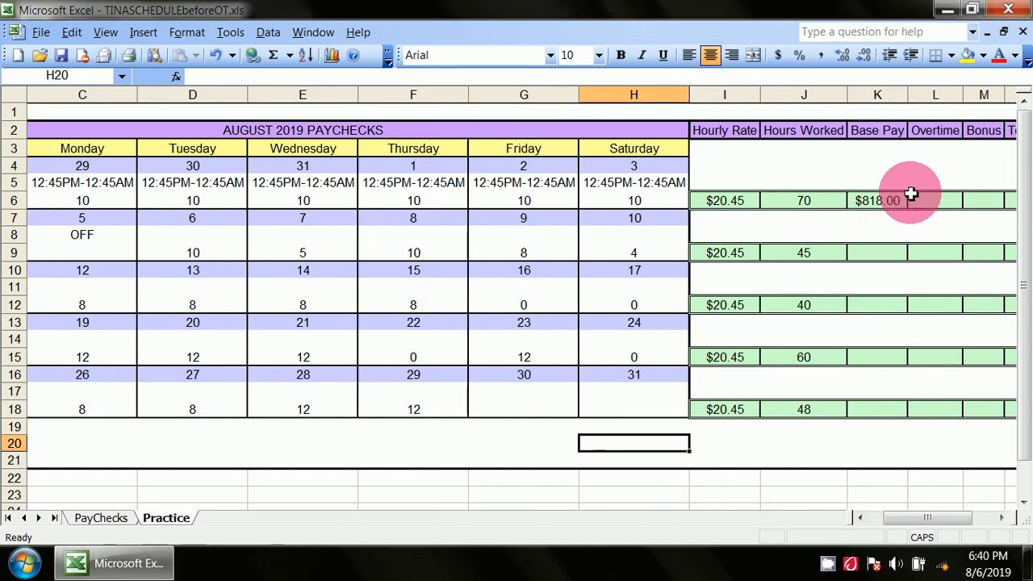
Step: Copy the Base Pay formula from K6 into K9, K12, K15 and K18 for the remaining four weeks
{"action": "left_click", "coordinate": [879, 200]}
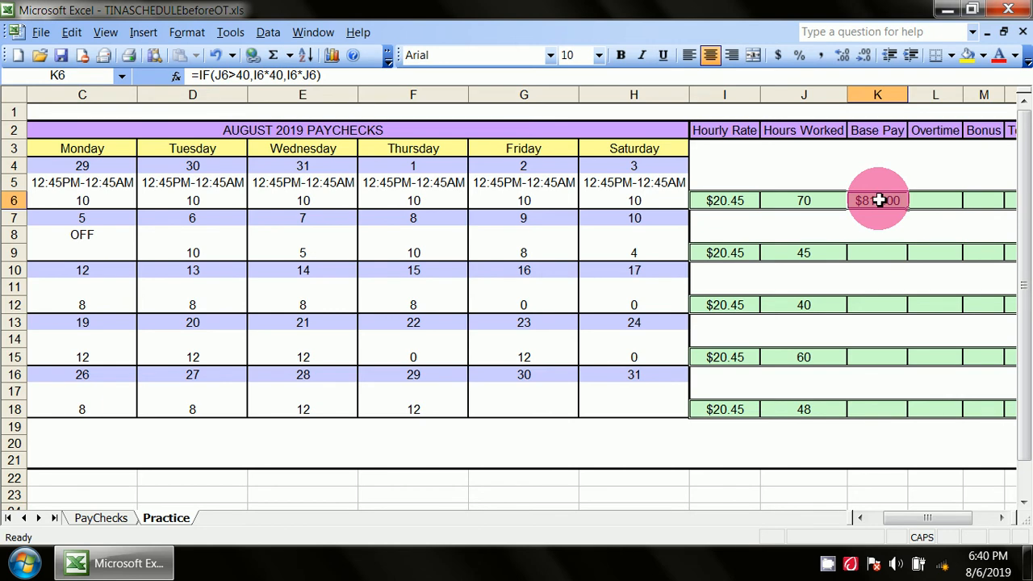
{"action": "right_click", "coordinate": [879, 201]}
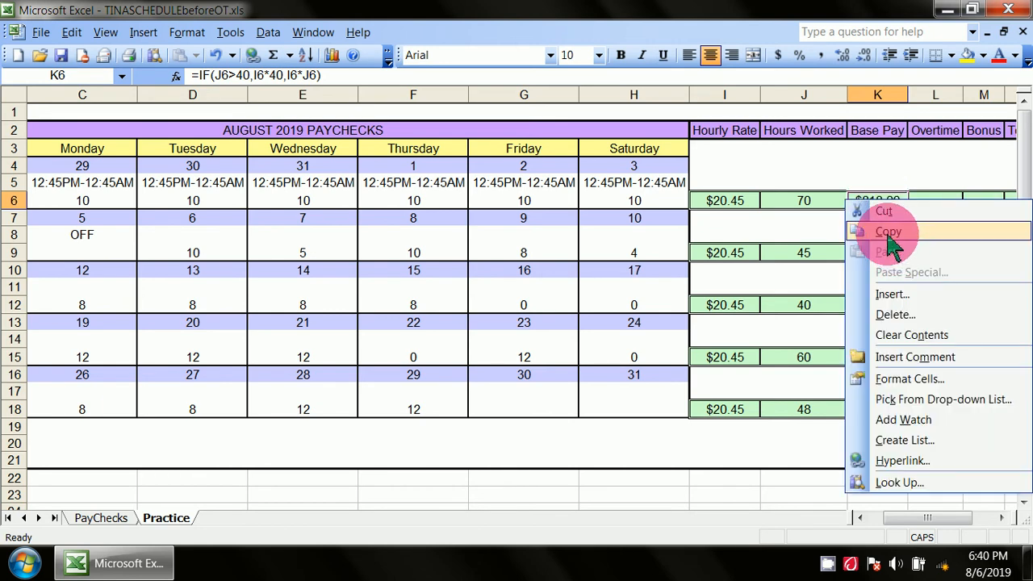
{"action": "left_click", "coordinate": [889, 232]}
{"action": "right_click", "coordinate": [882, 251]}
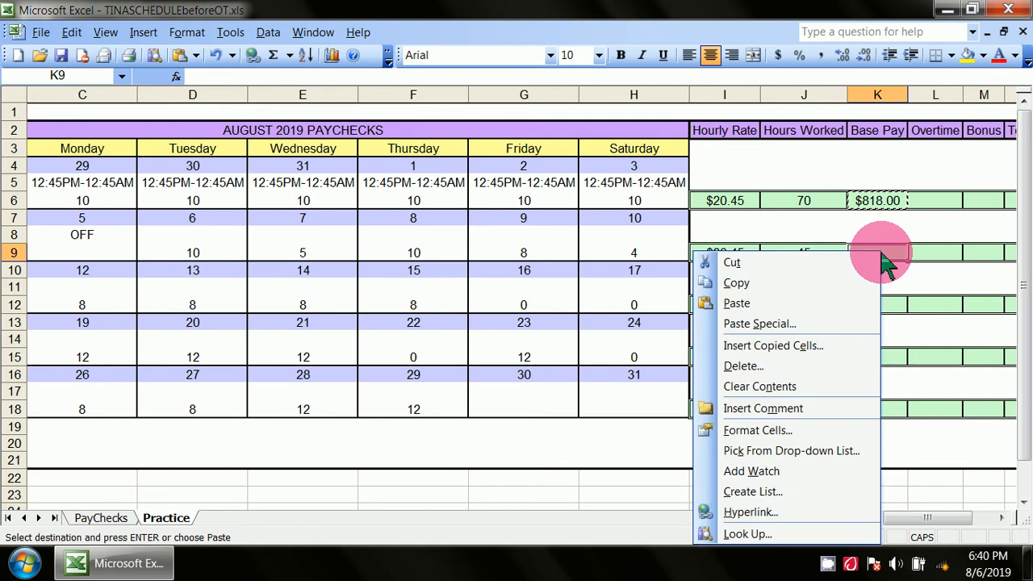
{"action": "left_click", "coordinate": [747, 303]}
{"action": "right_click", "coordinate": [872, 308]}
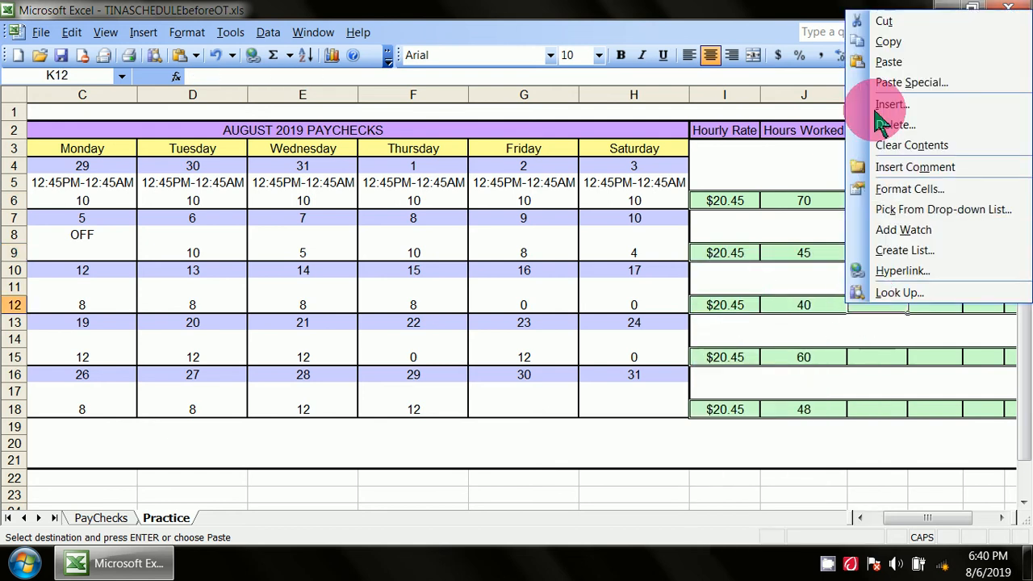
{"action": "left_click", "coordinate": [892, 62]}
{"action": "right_click", "coordinate": [865, 367]}
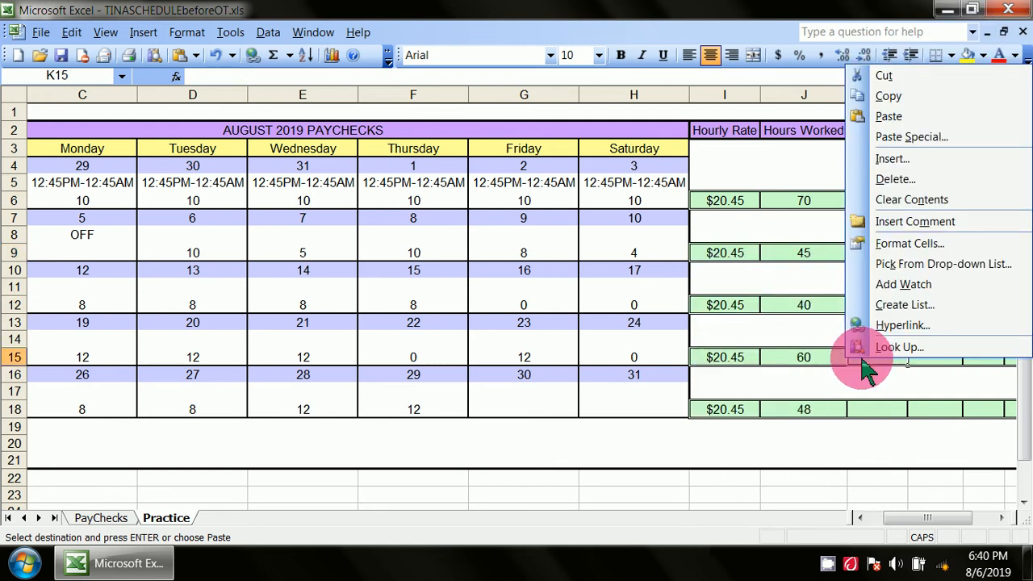
{"action": "left_click", "coordinate": [889, 116]}
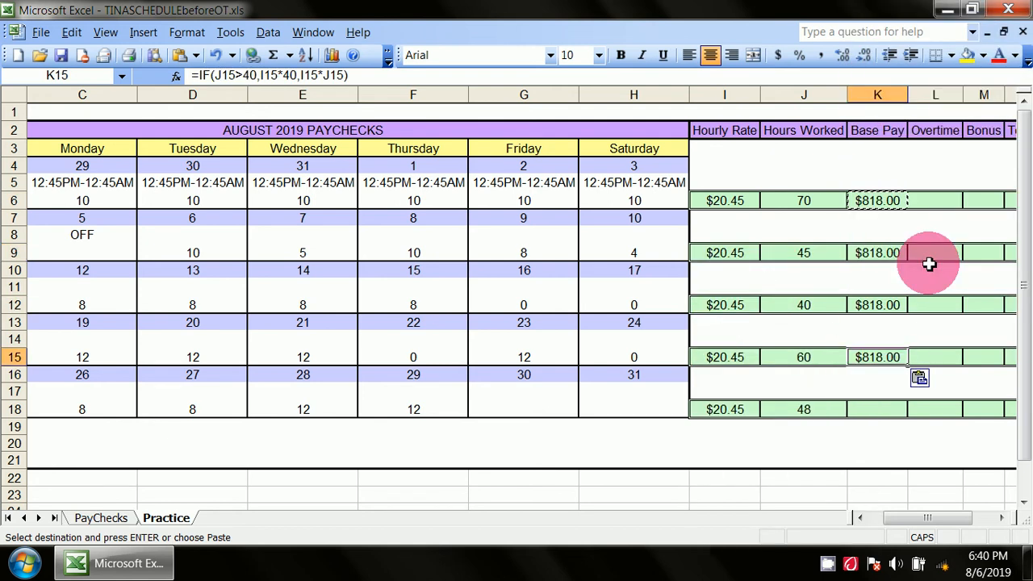
{"action": "right_click", "coordinate": [873, 415]}
{"action": "left_click", "coordinate": [888, 196]}
{"action": "left_click", "coordinate": [858, 461]}
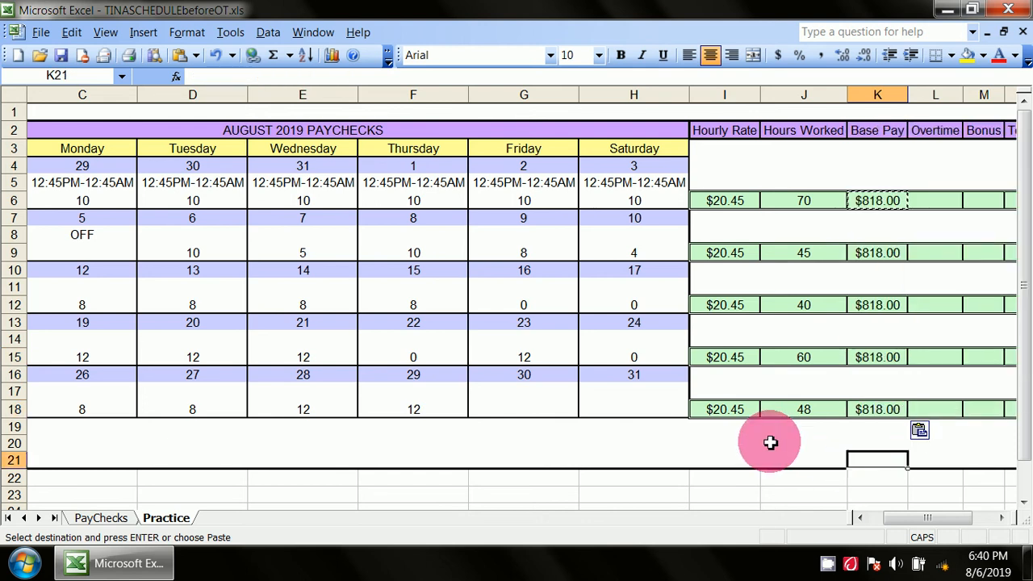
{"action": "left_click", "coordinate": [771, 443]}
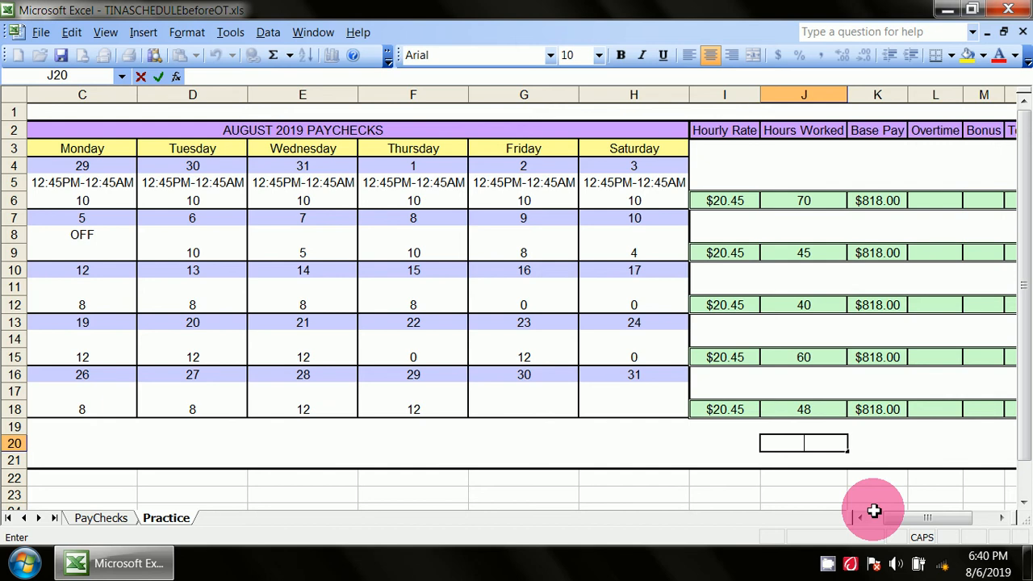
Step: Examine the Overtime formula in cell L6 on the PayChecks sheet as the model for the Practice sheet
{"action": "left_click_drag", "start_coordinate": [874, 511], "coordinate": [920, 531]}
{"action": "left_click", "coordinate": [718, 204]}
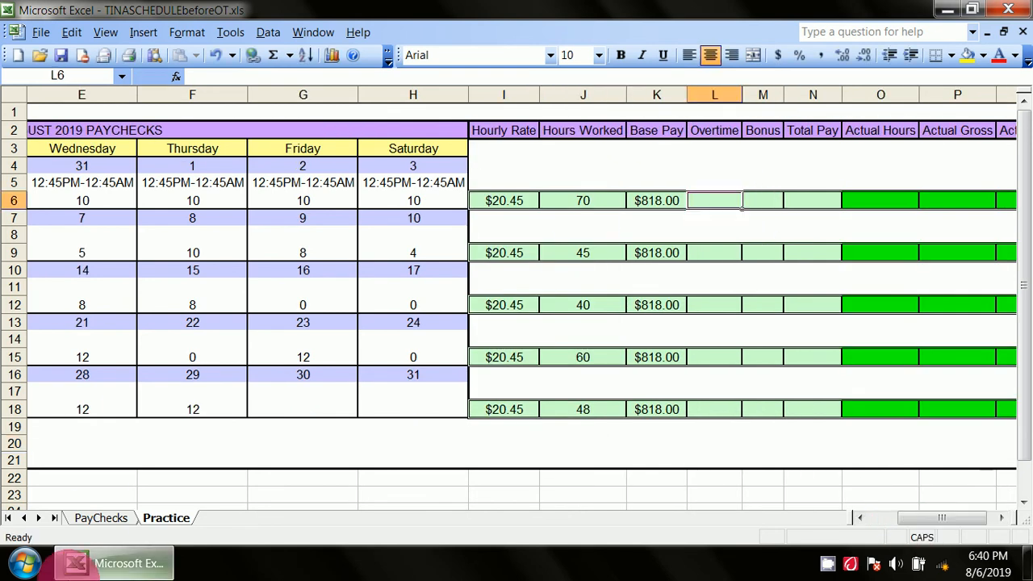
{"action": "left_click", "coordinate": [99, 518]}
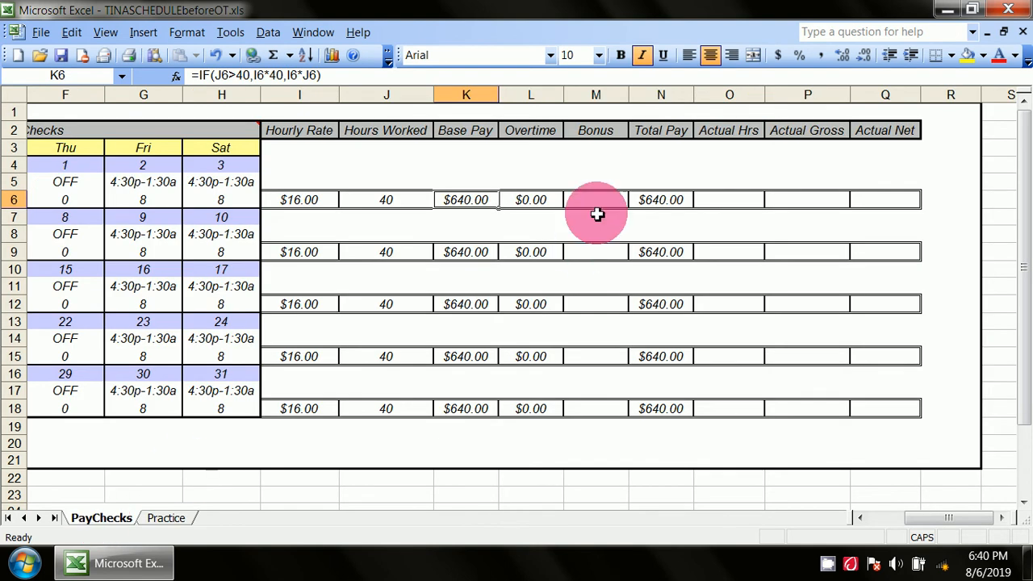
{"action": "left_click", "coordinate": [536, 202]}
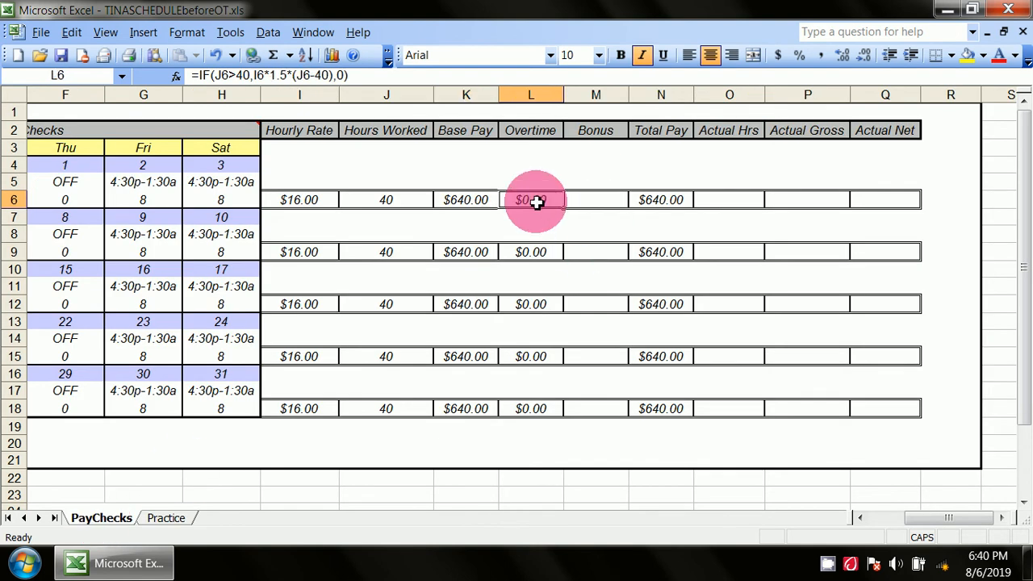
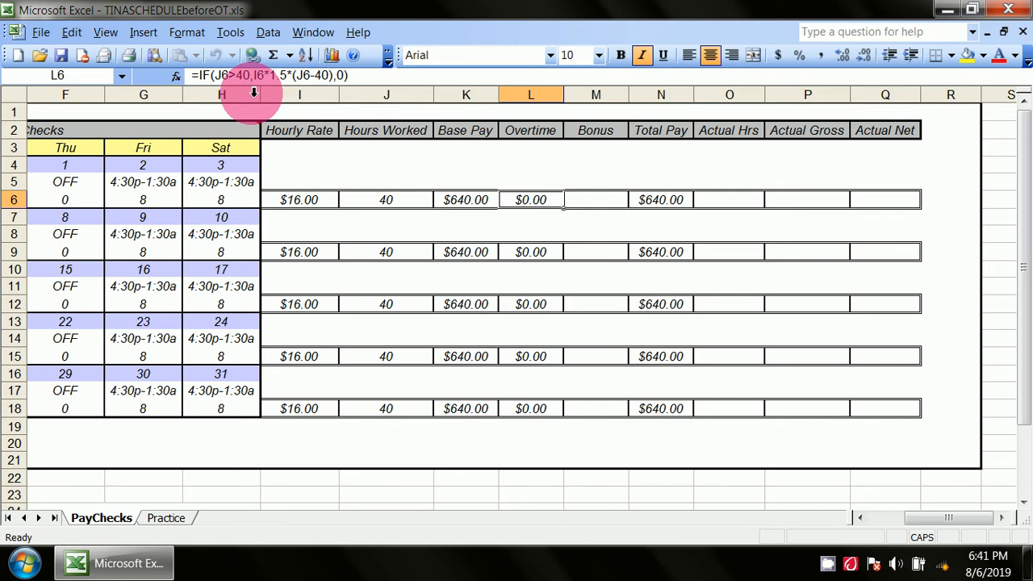
{"action": "left_click", "coordinate": [127, 496]}
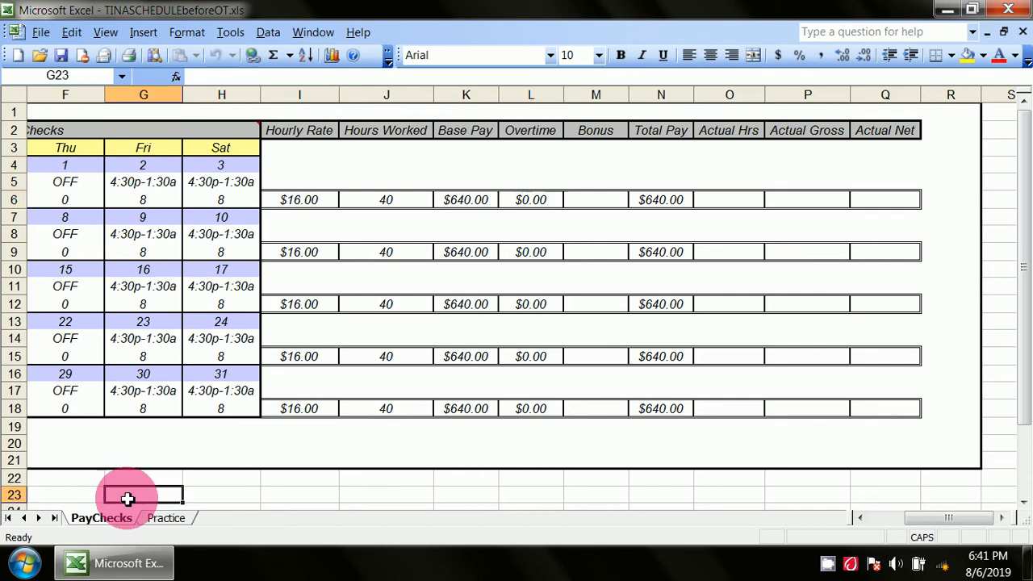
{"action": "left_click", "coordinate": [89, 485]}
{"action": "double_click", "coordinate": [126, 491]}
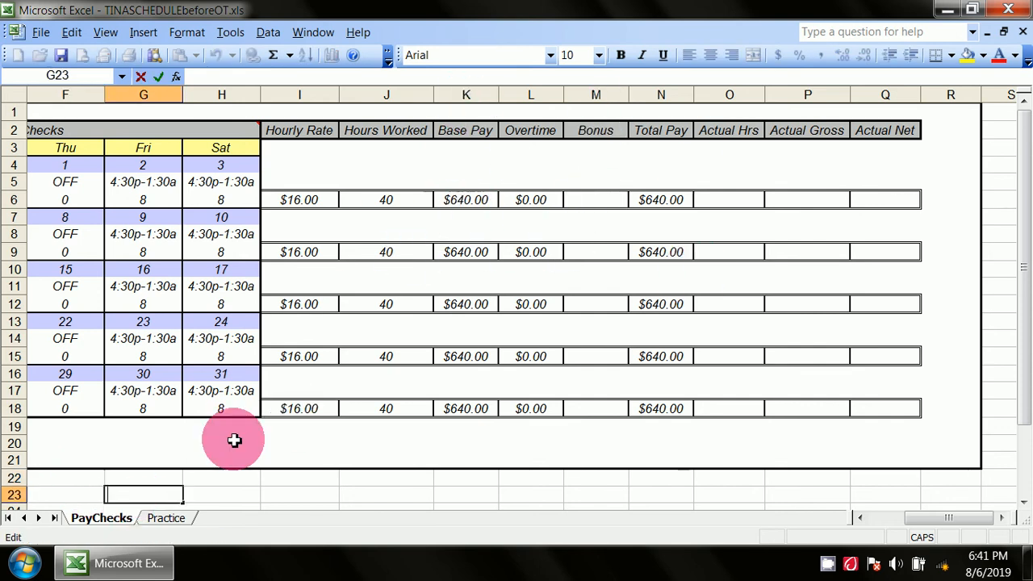
Step: Start an IF formula in Overtime cell L6 on the Practice sheet with the condition J6>40
{"action": "left_click", "coordinate": [166, 519]}
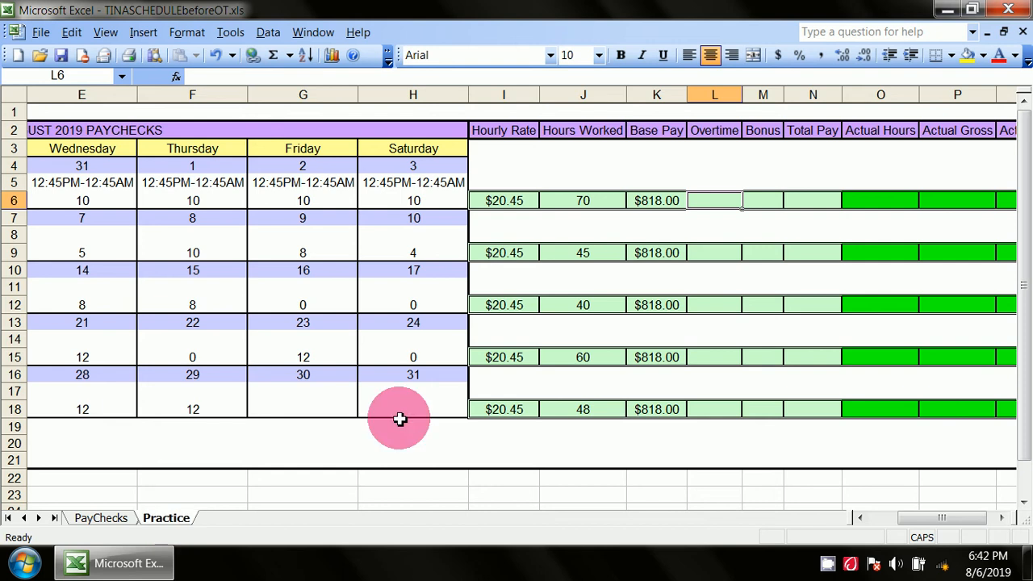
{"action": "left_click", "coordinate": [724, 181]}
{"action": "left_click", "coordinate": [723, 204]}
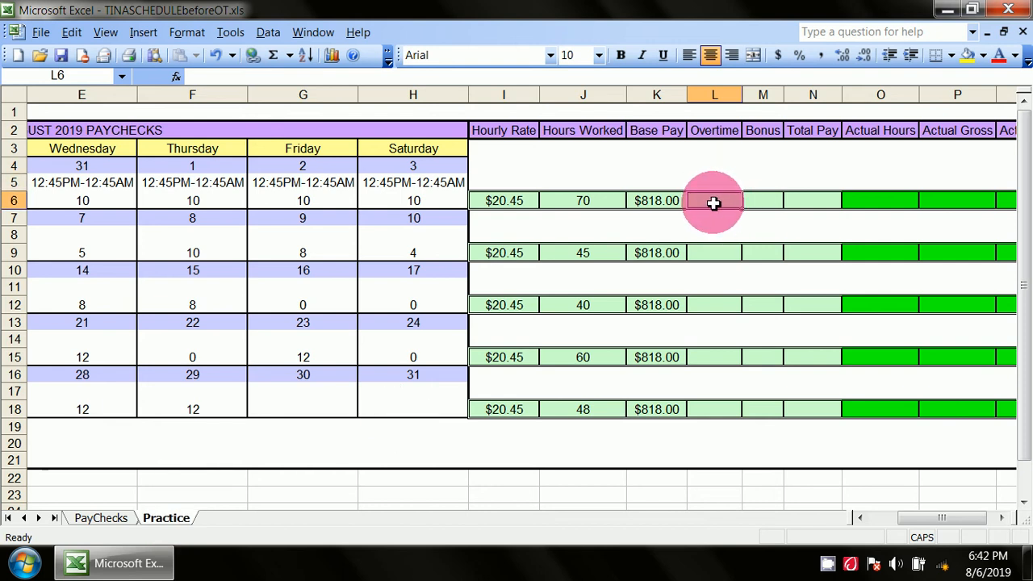
{"action": "double_click", "coordinate": [713, 204]}
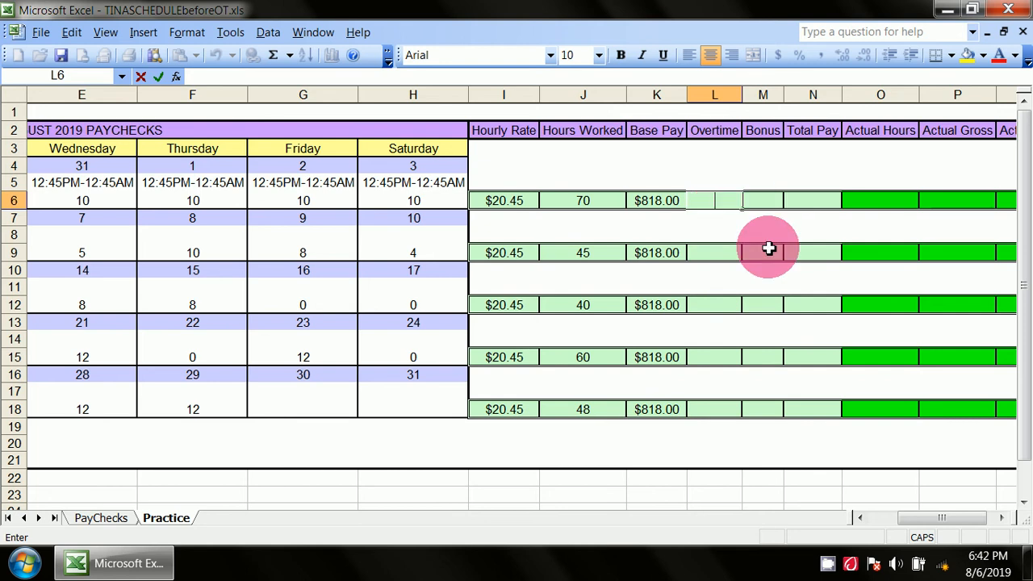
{"action": "type", "text": "=IF("}
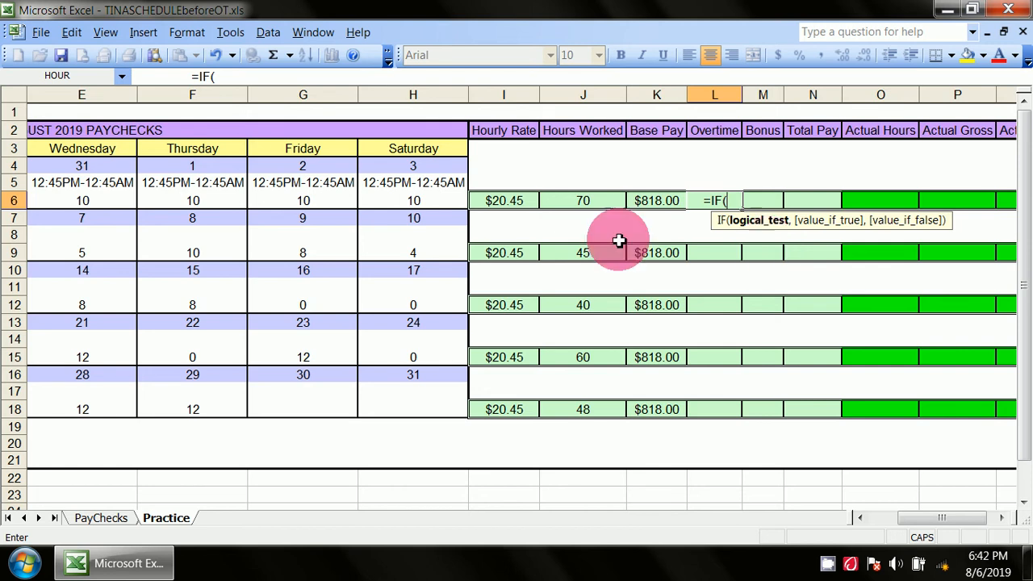
{"action": "left_click", "coordinate": [572, 202]}
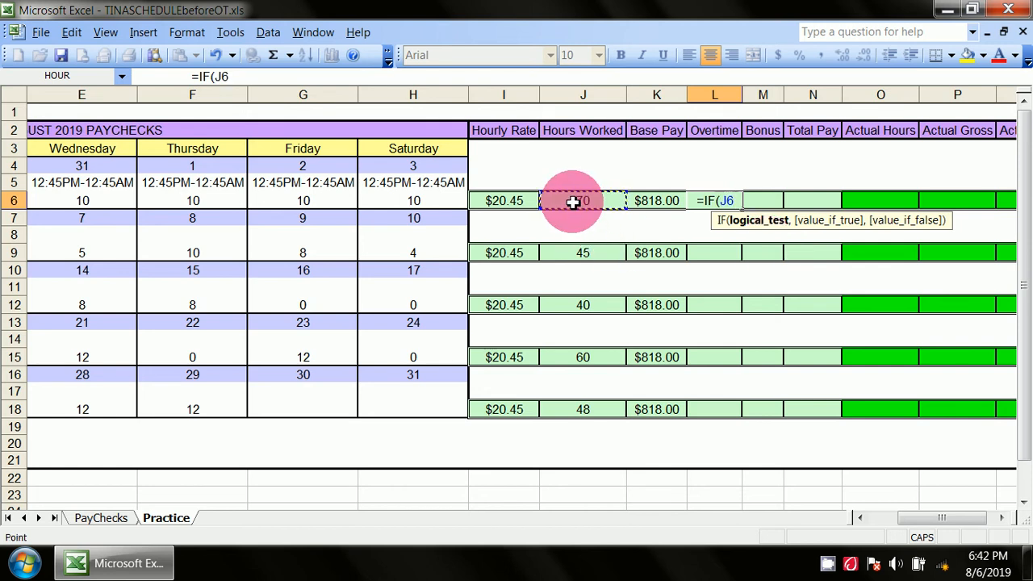
{"action": "left_click", "coordinate": [741, 200]}
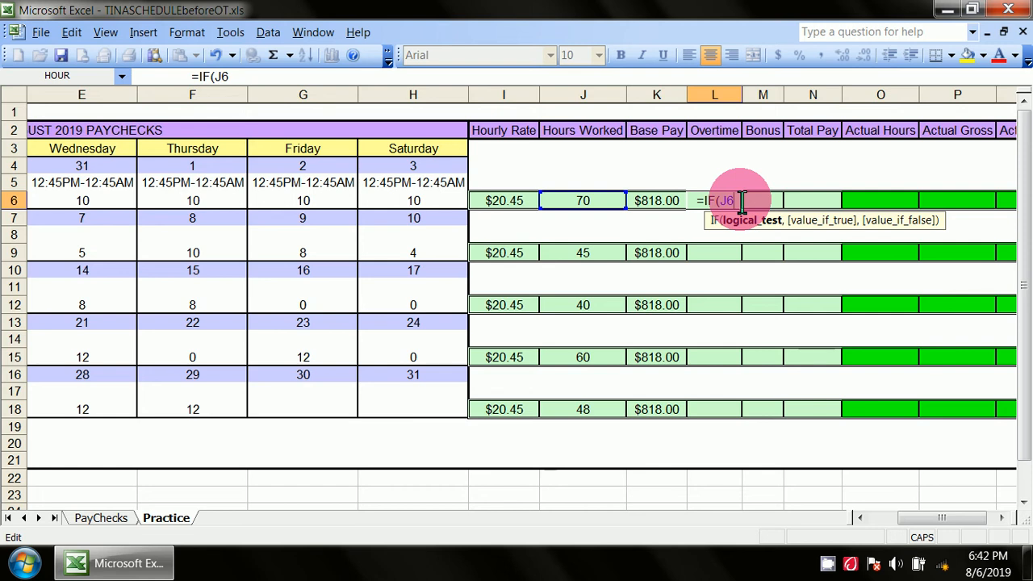
{"action": "type", "text": ">40"}
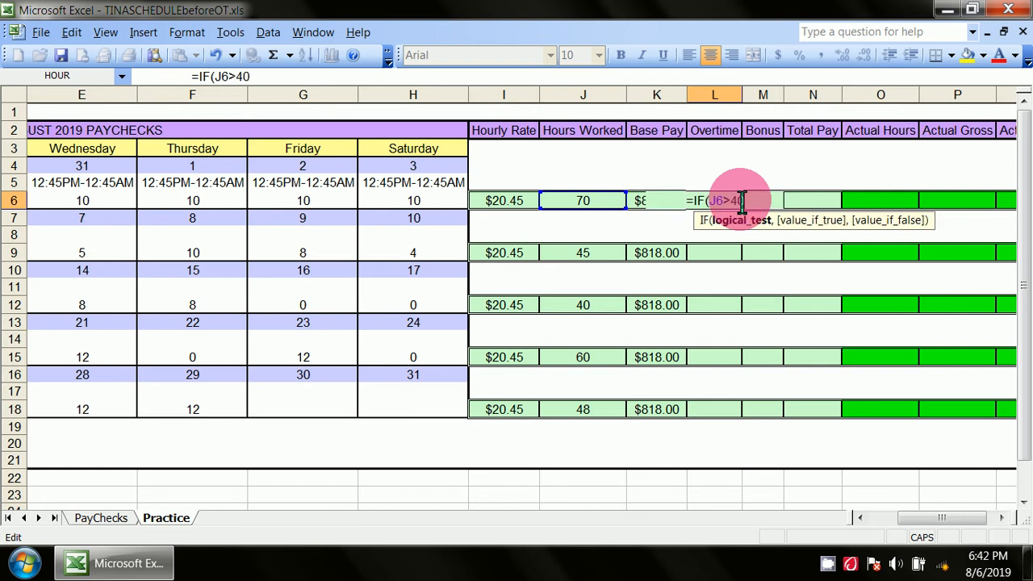
{"action": "type", "text": ","}
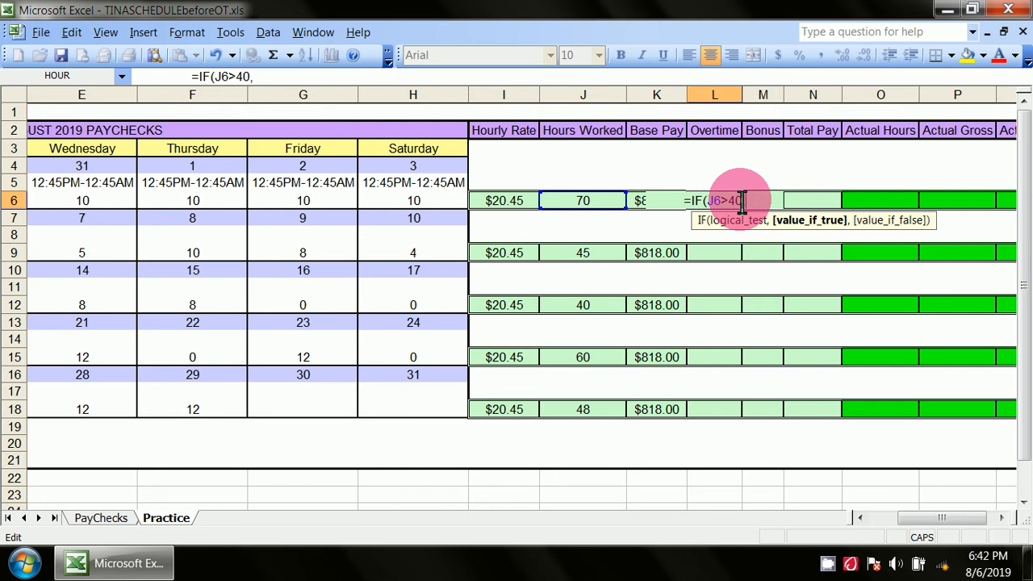
Step: Complete the L6 IF formula with I6*1.5+(J6-40) as the true result and 0 as the false result
{"action": "left_click", "coordinate": [506, 203]}
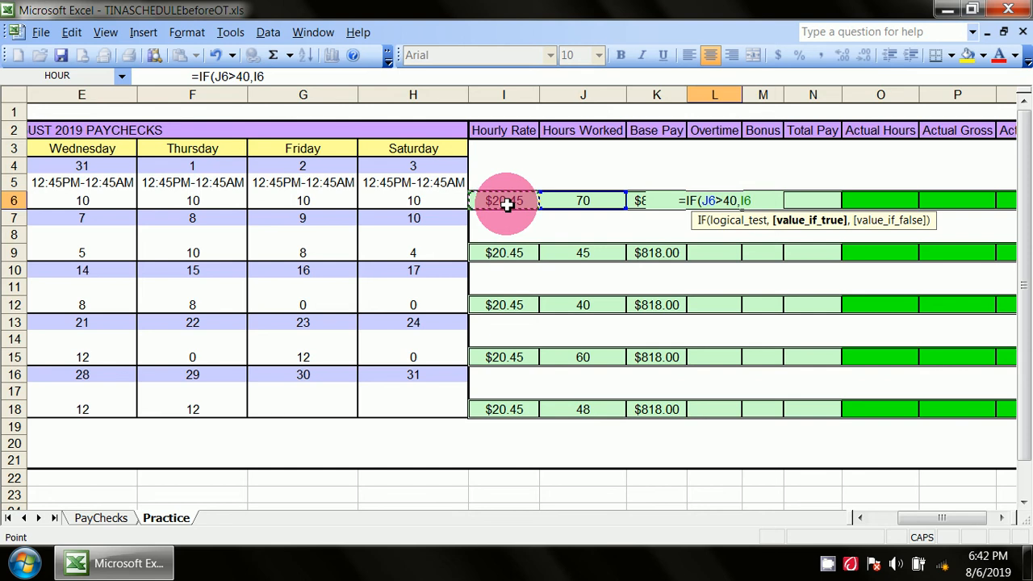
{"action": "type", "text": "*1.5"}
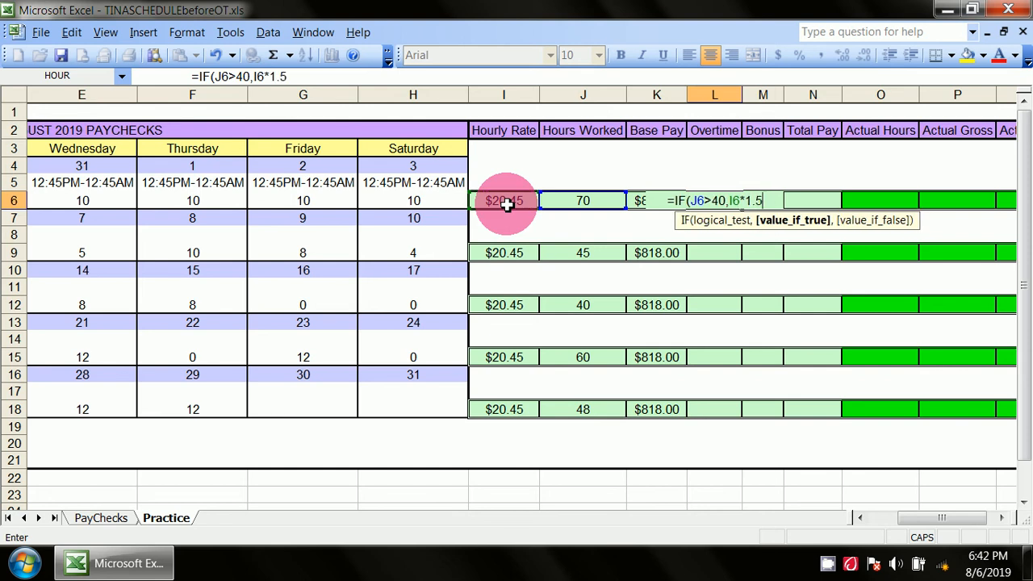
{"action": "type", "text": "+"}
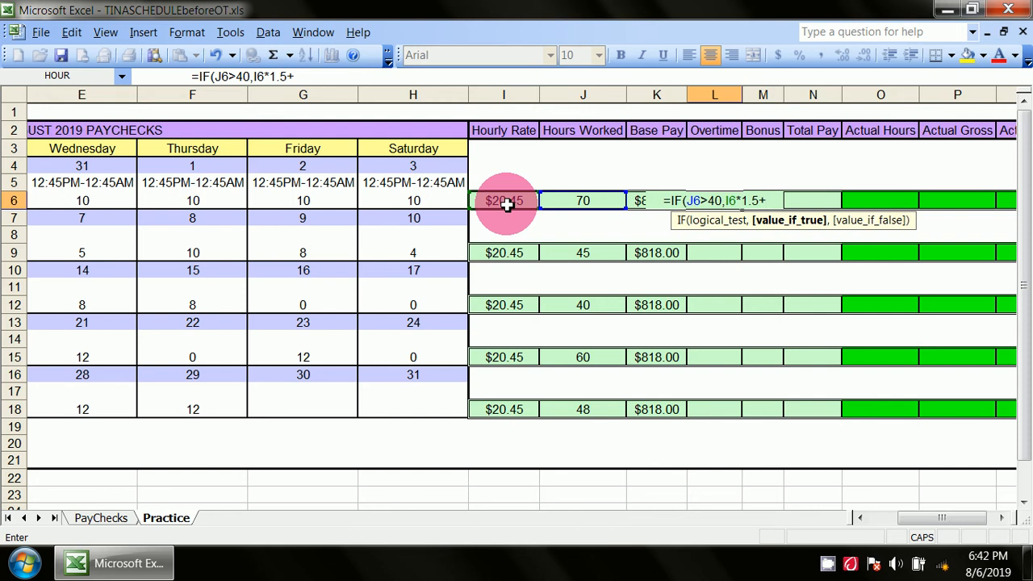
{"action": "type", "text": "("}
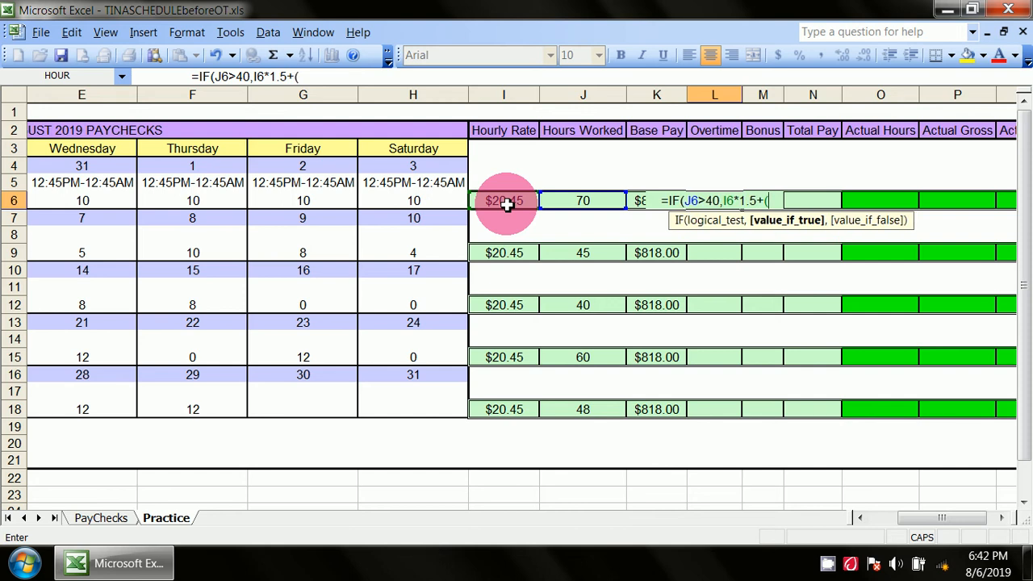
{"action": "left_click", "coordinate": [593, 200]}
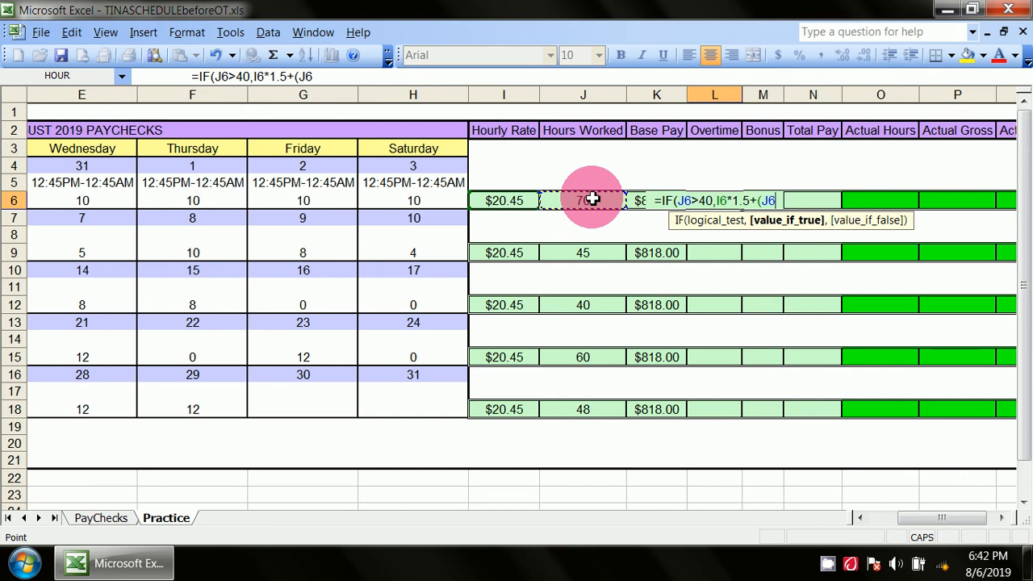
{"action": "type", "text": "-"}
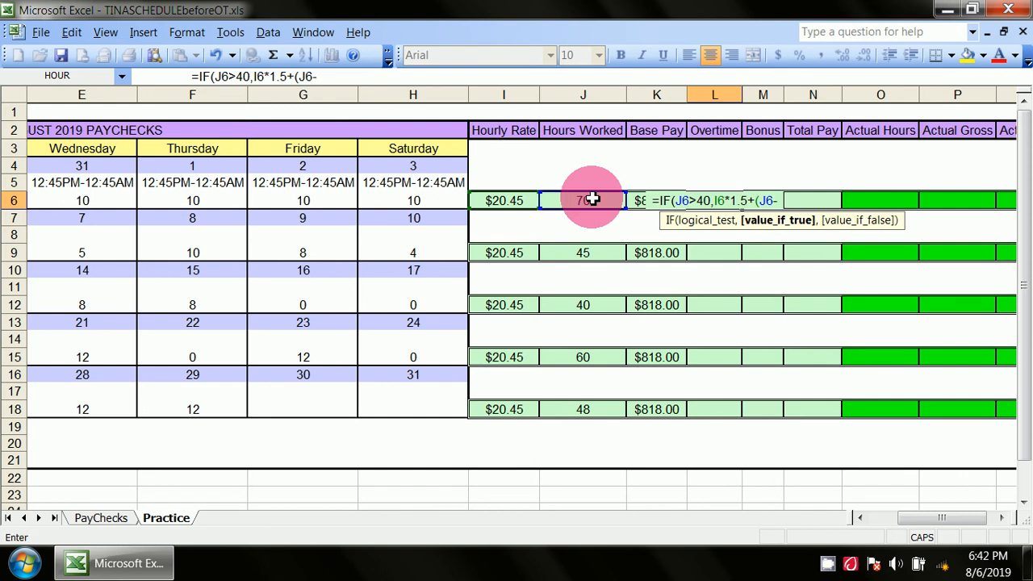
{"action": "type", "text": "40"}
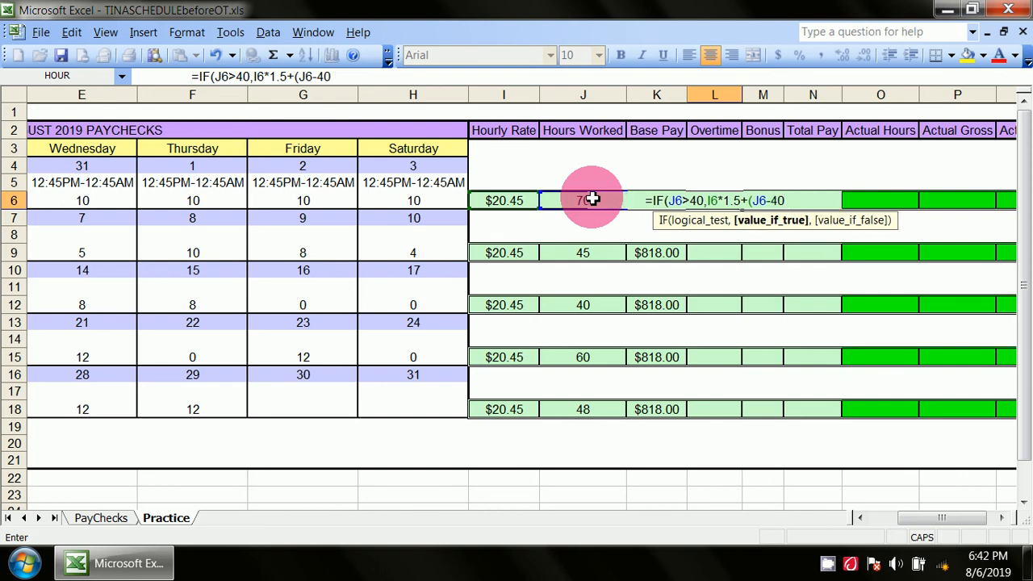
{"action": "type", "text": ")"}
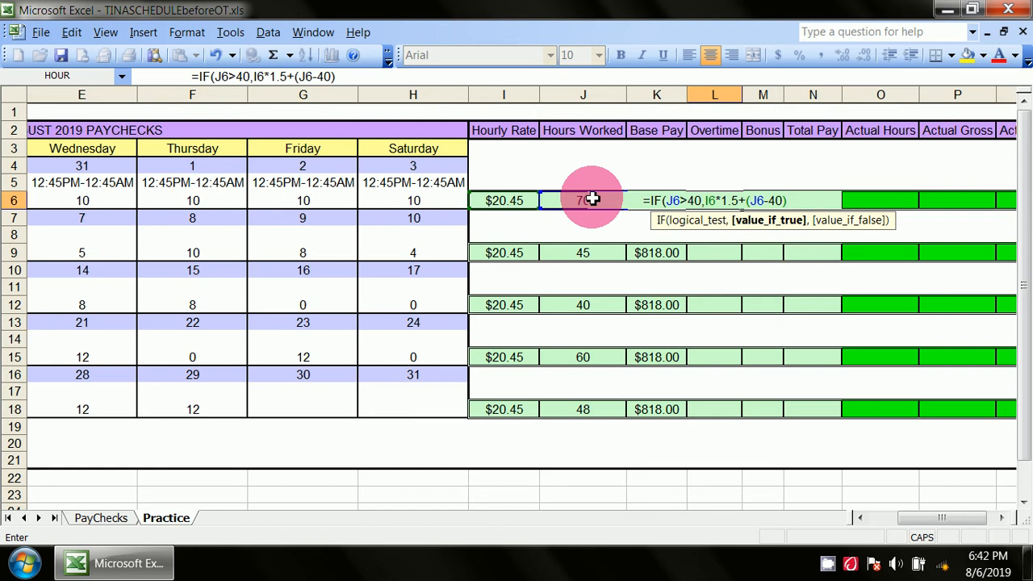
{"action": "type", "text": ",0"}
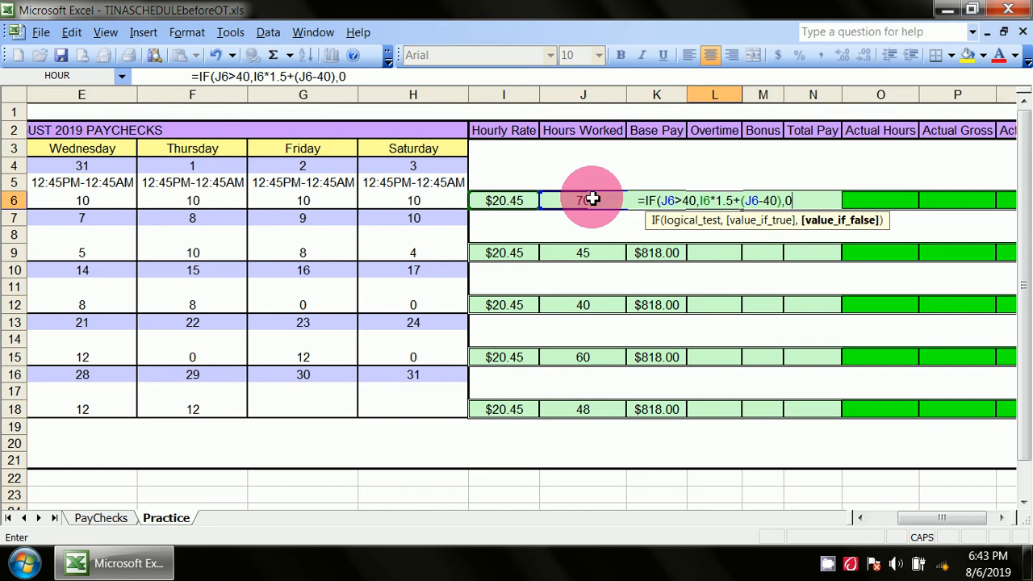
{"action": "type", "text": ")"}
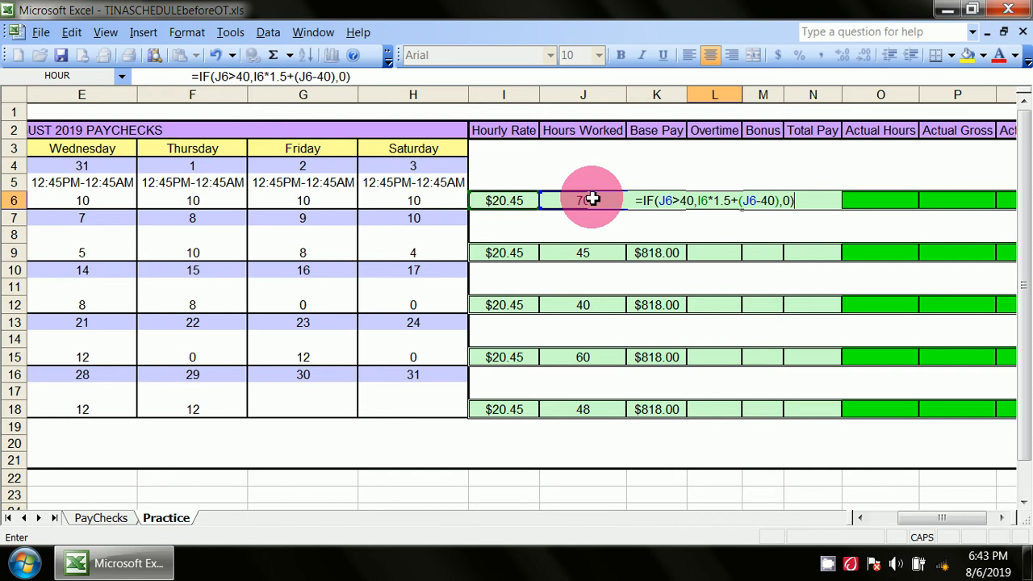
{"action": "key", "text": "Return"}
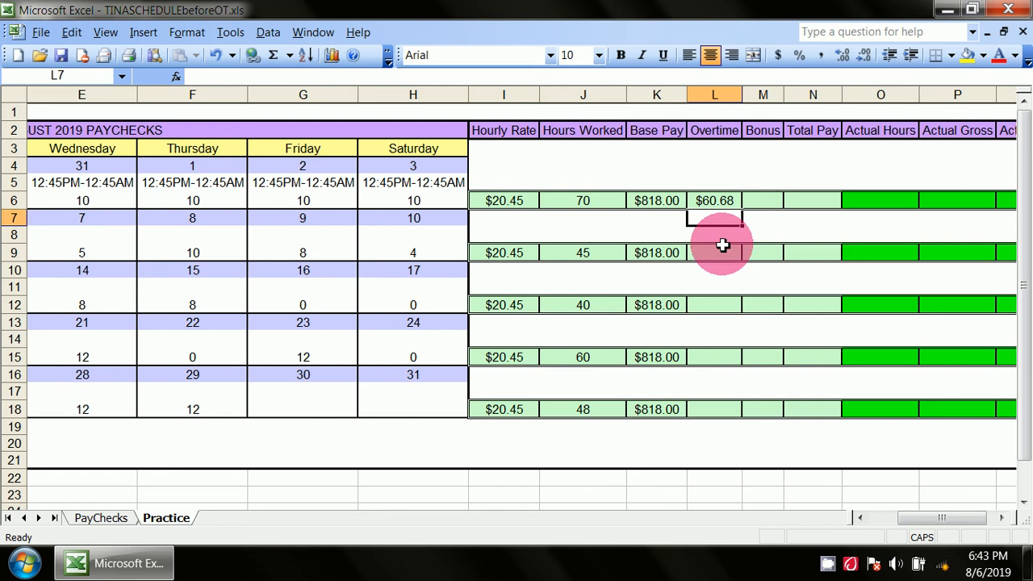
Step: Open Calculator and subtract 40 from 70 to work out the first week's overtime hours
{"action": "left_click", "coordinate": [26, 562]}
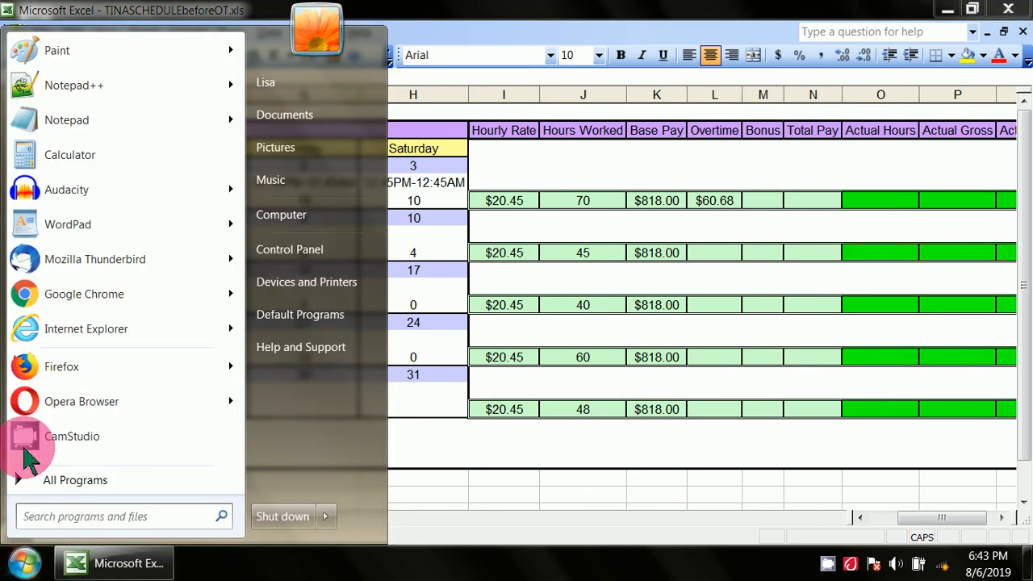
{"action": "left_click", "coordinate": [68, 158]}
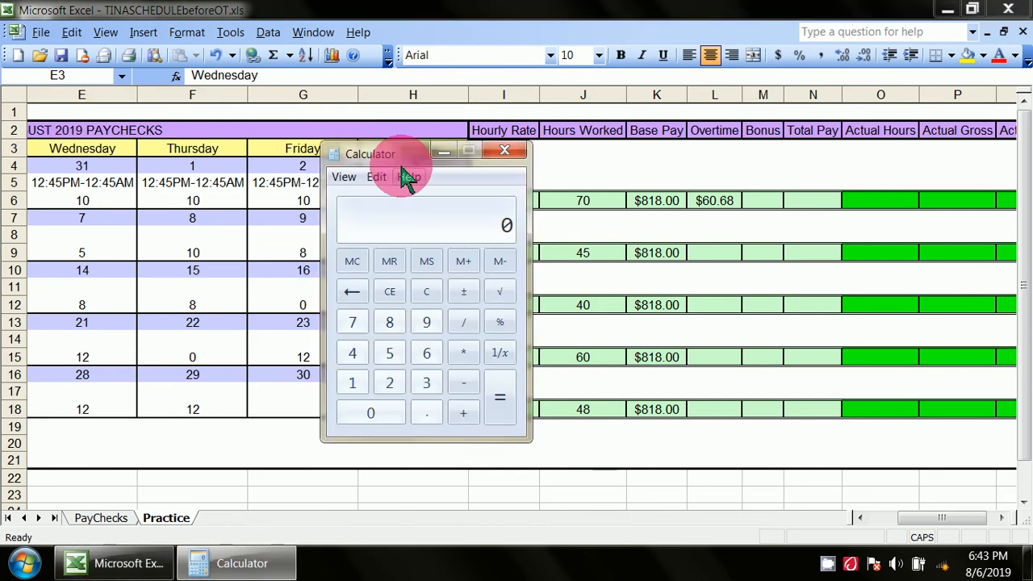
{"action": "left_click_drag", "start_coordinate": [413, 160], "coordinate": [288, 190]}
{"action": "left_click", "coordinate": [228, 355]}
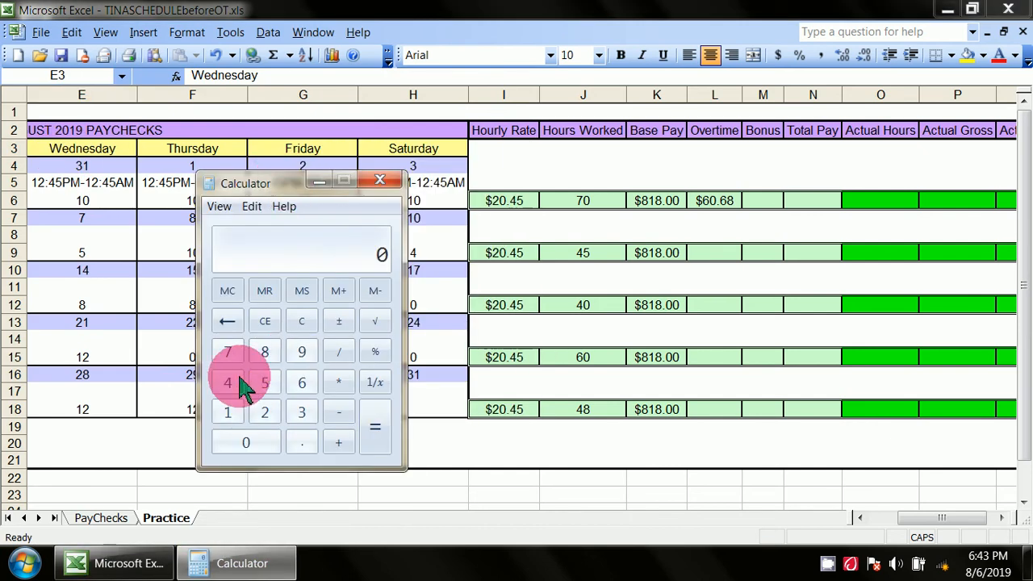
{"action": "left_click", "coordinate": [247, 456]}
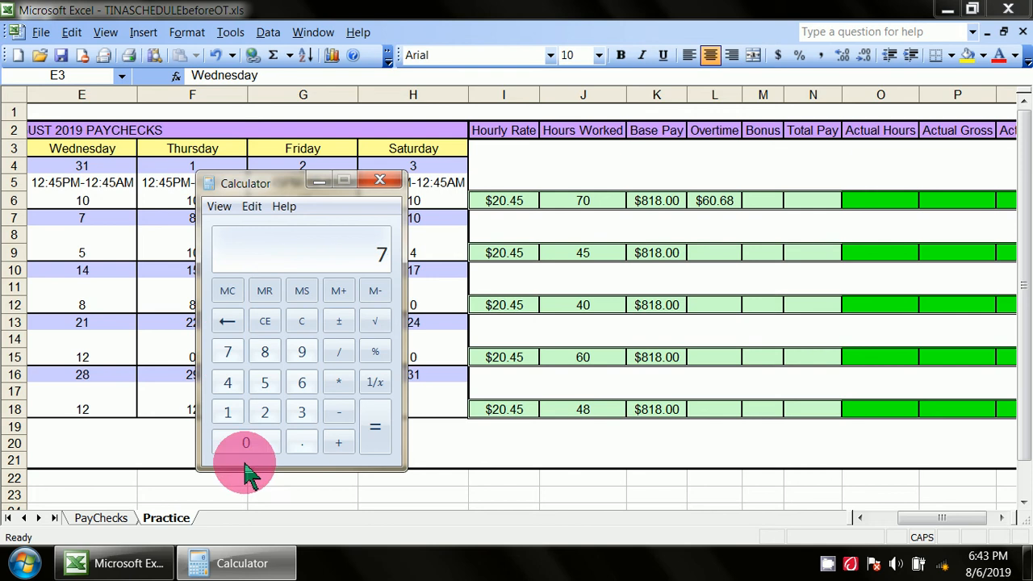
{"action": "left_click", "coordinate": [339, 416]}
{"action": "left_click", "coordinate": [225, 383]}
{"action": "left_click", "coordinate": [250, 449]}
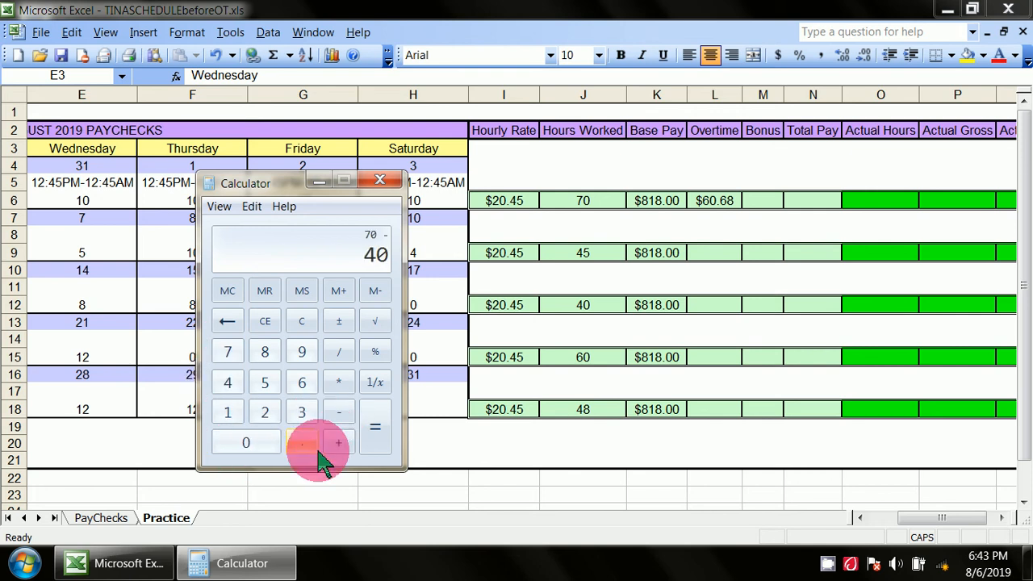
{"action": "left_click", "coordinate": [371, 448]}
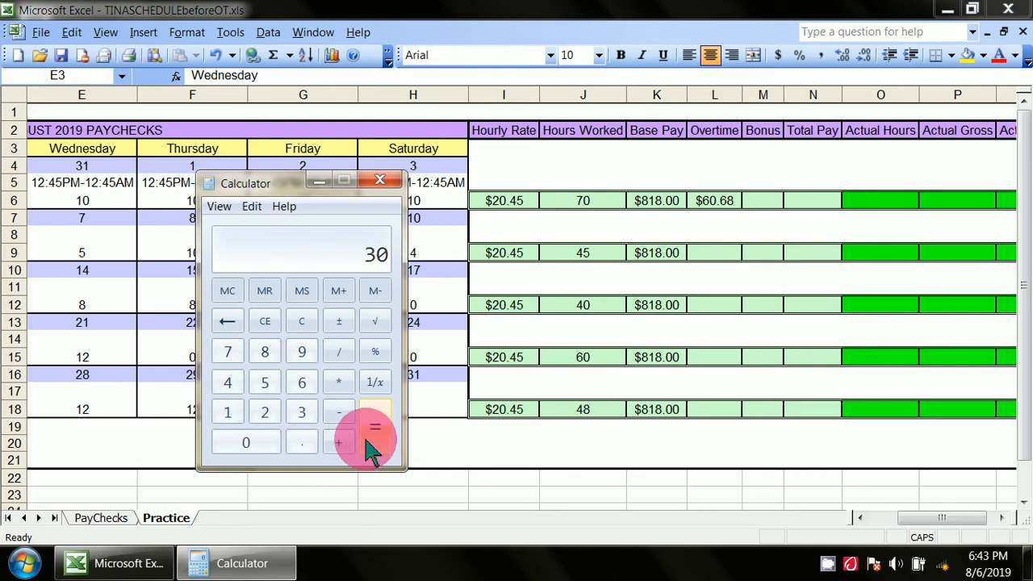
Step: Clear the Calculator and multiply the 20.45 hourly rate by 1.5 to work out the overtime rate
{"action": "left_click", "coordinate": [302, 321]}
{"action": "left_click", "coordinate": [266, 323]}
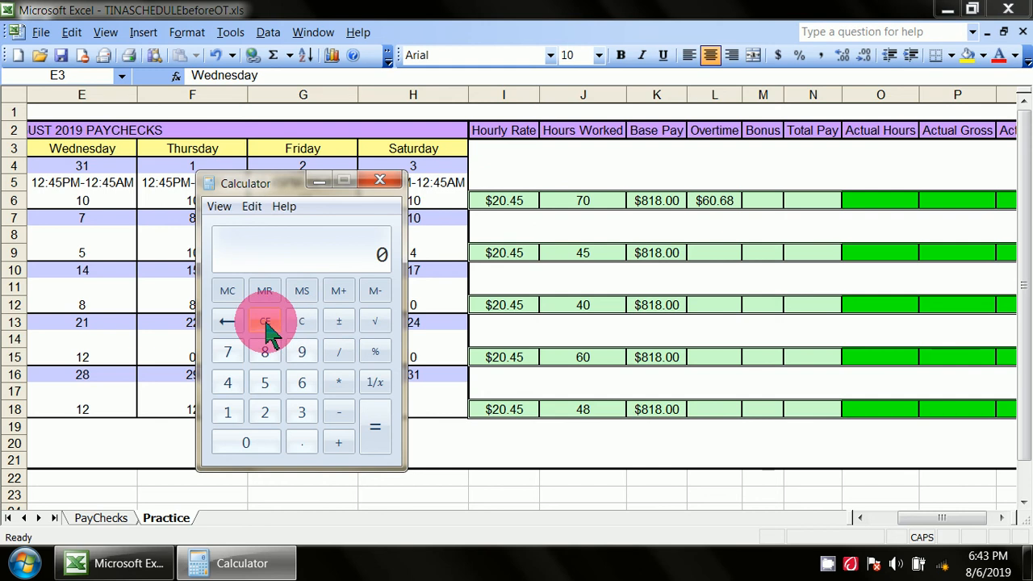
{"action": "left_click", "coordinate": [268, 415]}
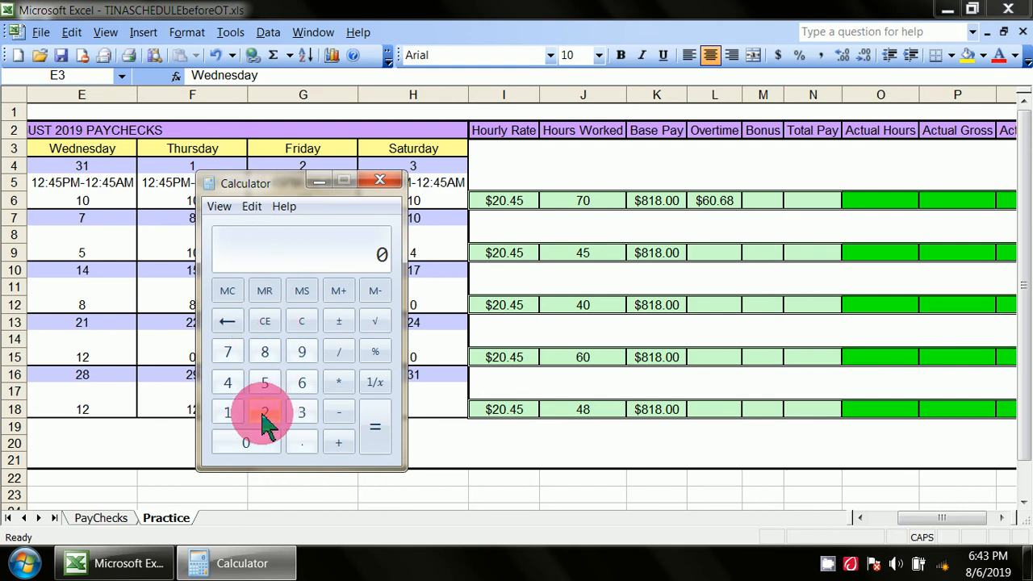
{"action": "left_click", "coordinate": [256, 443]}
{"action": "left_click", "coordinate": [300, 444]}
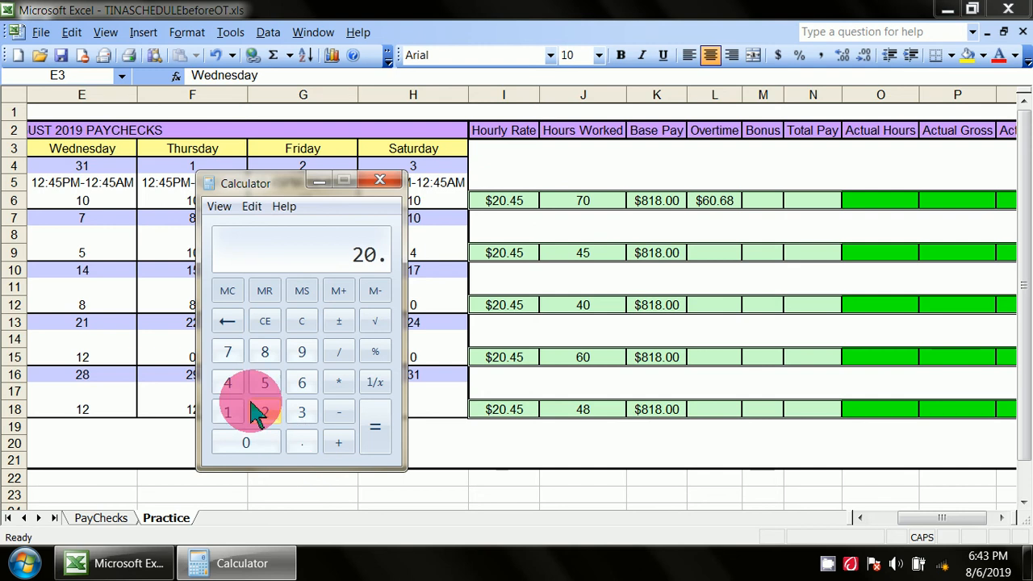
{"action": "left_click", "coordinate": [229, 384]}
{"action": "left_click", "coordinate": [263, 386]}
{"action": "left_click", "coordinate": [339, 384]}
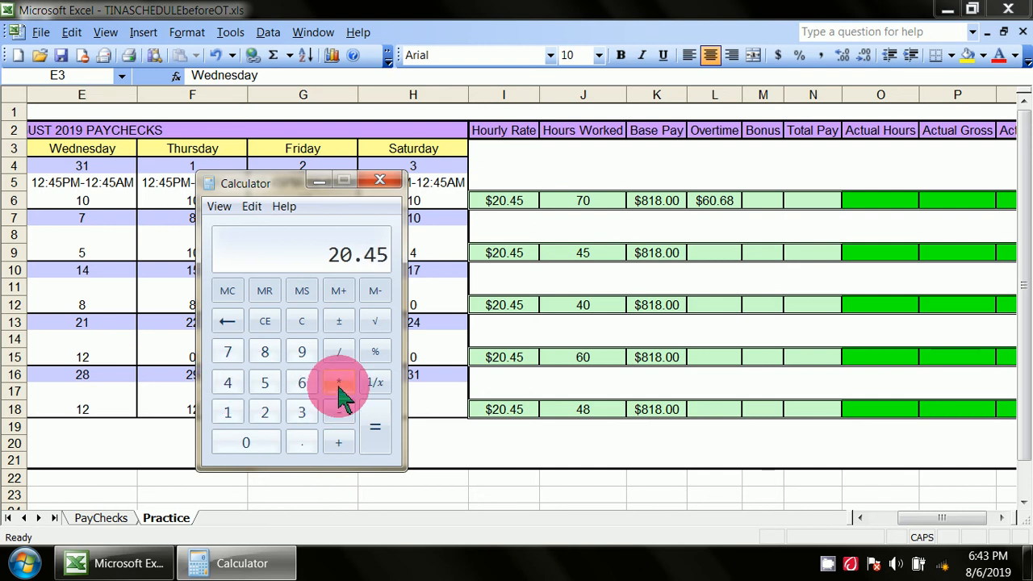
{"action": "left_click", "coordinate": [242, 408]}
{"action": "left_click", "coordinate": [305, 446]}
{"action": "left_click", "coordinate": [265, 386]}
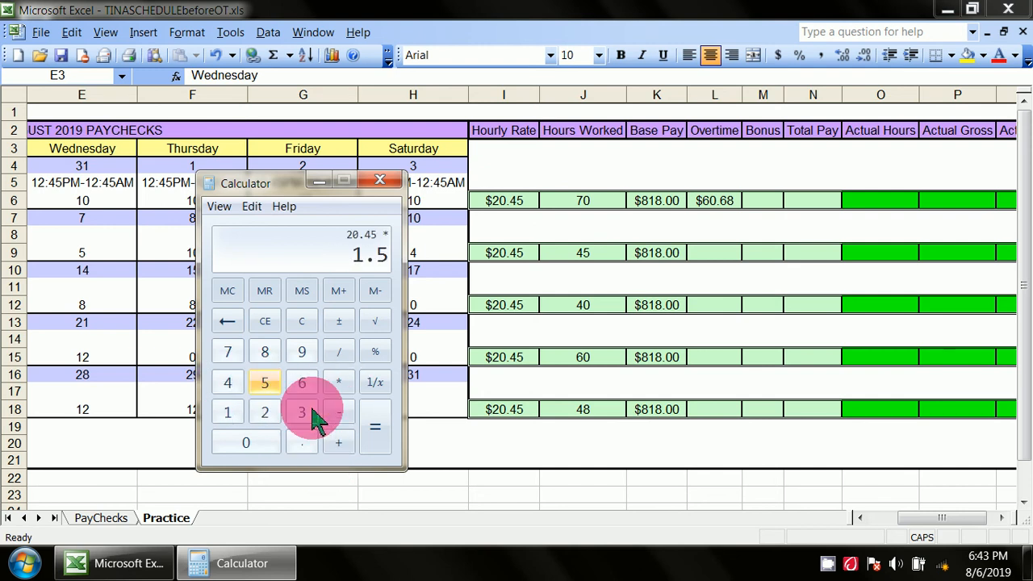
{"action": "left_click", "coordinate": [375, 430]}
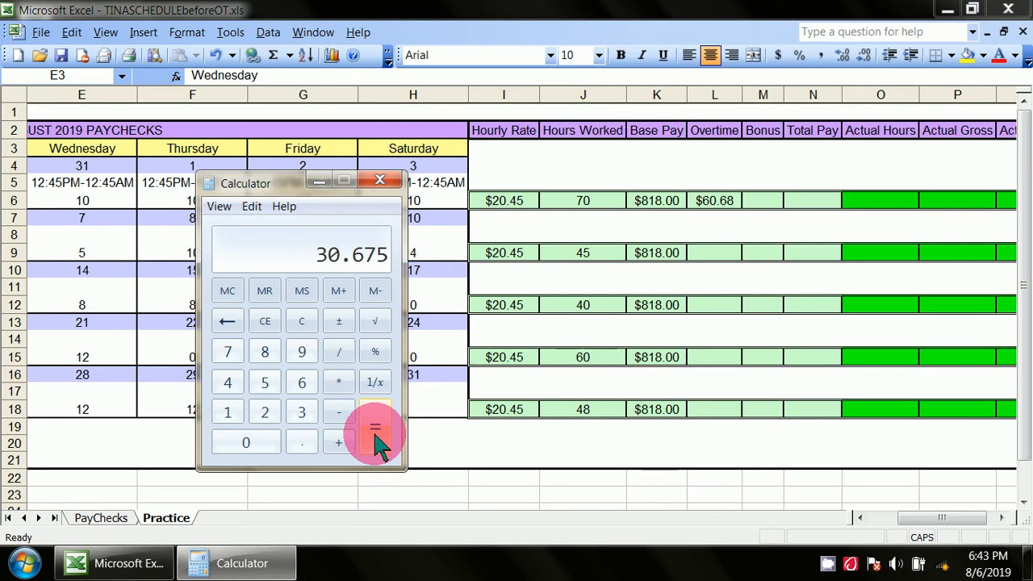
Step: Multiply the calculated overtime rate by 30 hours to check the first week's overtime pay, and close Calculator
{"action": "left_click", "coordinate": [341, 383]}
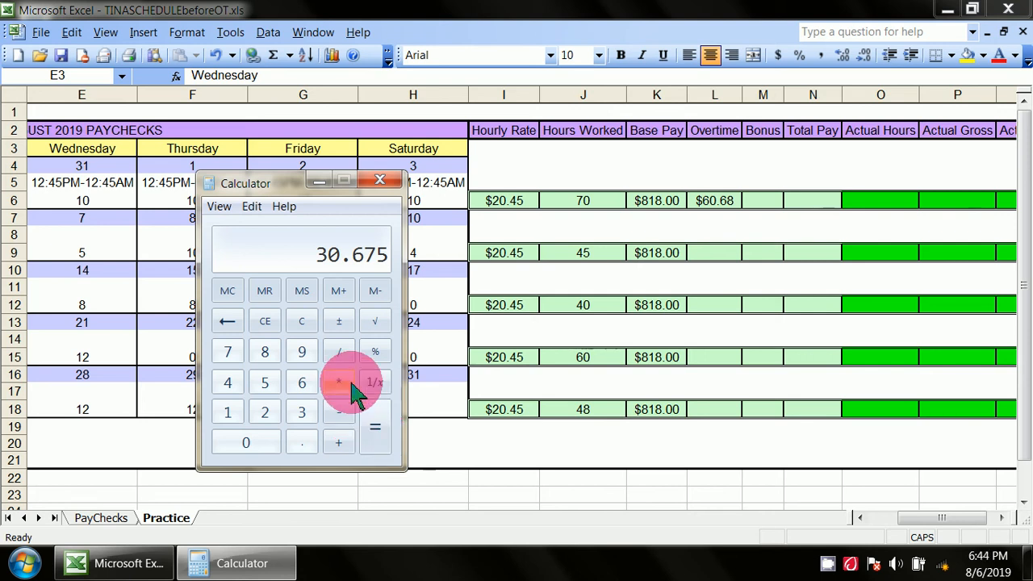
{"action": "left_click", "coordinate": [302, 412]}
{"action": "left_click", "coordinate": [246, 442]}
{"action": "left_click", "coordinate": [372, 442]}
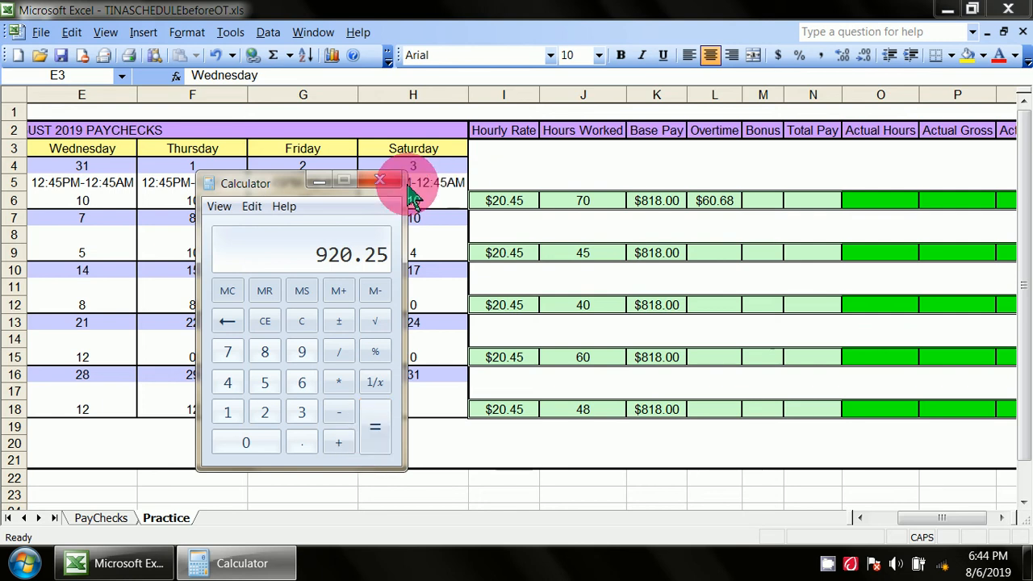
{"action": "left_click", "coordinate": [380, 179]}
Step: Correct the Overtime formula in L6 to =IF(J6>40,I6*1.5*(J6-40),0), replacing the plus sign with multiplication
{"action": "left_click", "coordinate": [705, 201]}
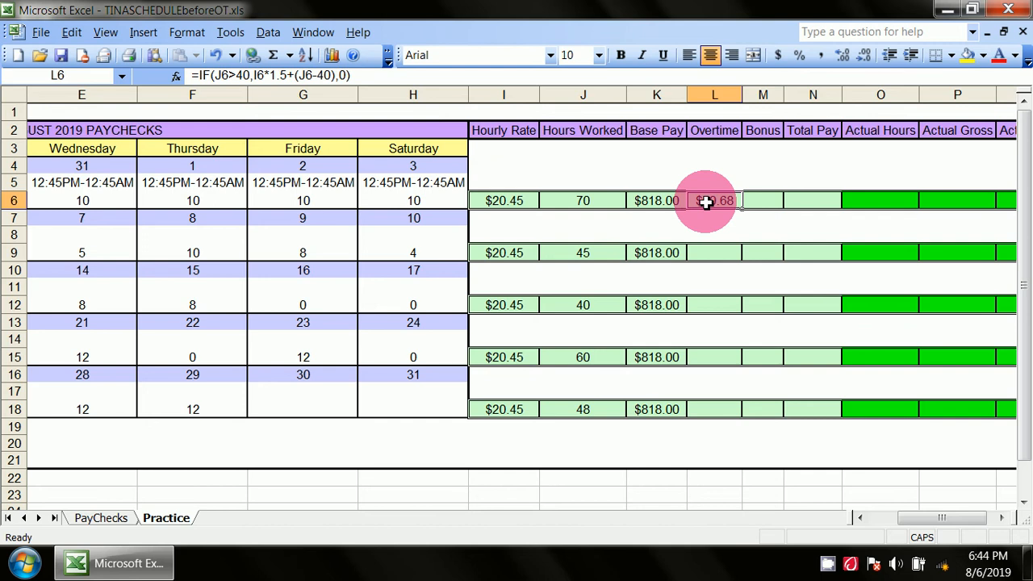
{"action": "left_click", "coordinate": [297, 77]}
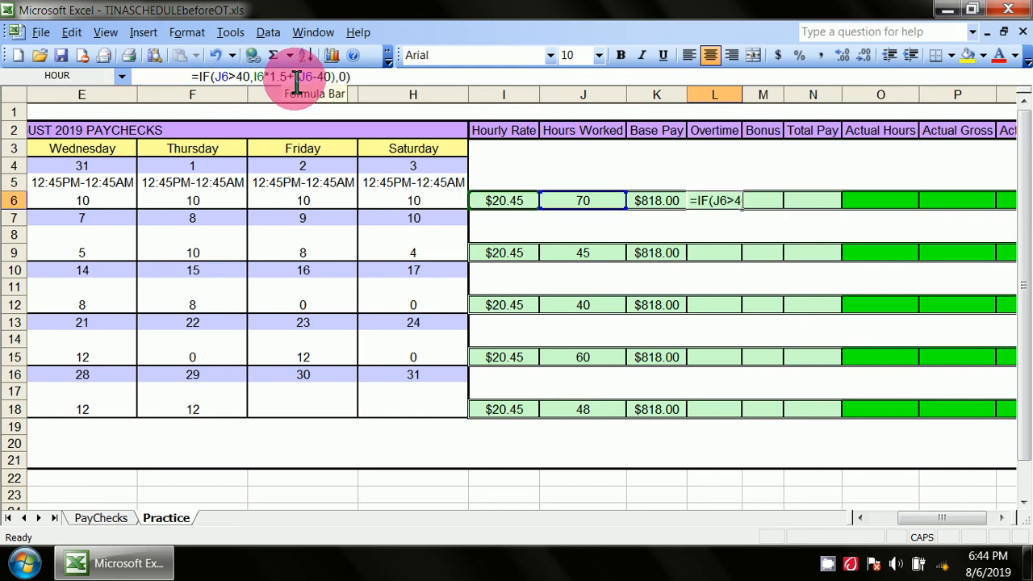
{"action": "left_click_drag", "start_coordinate": [297, 83], "coordinate": [290, 81]}
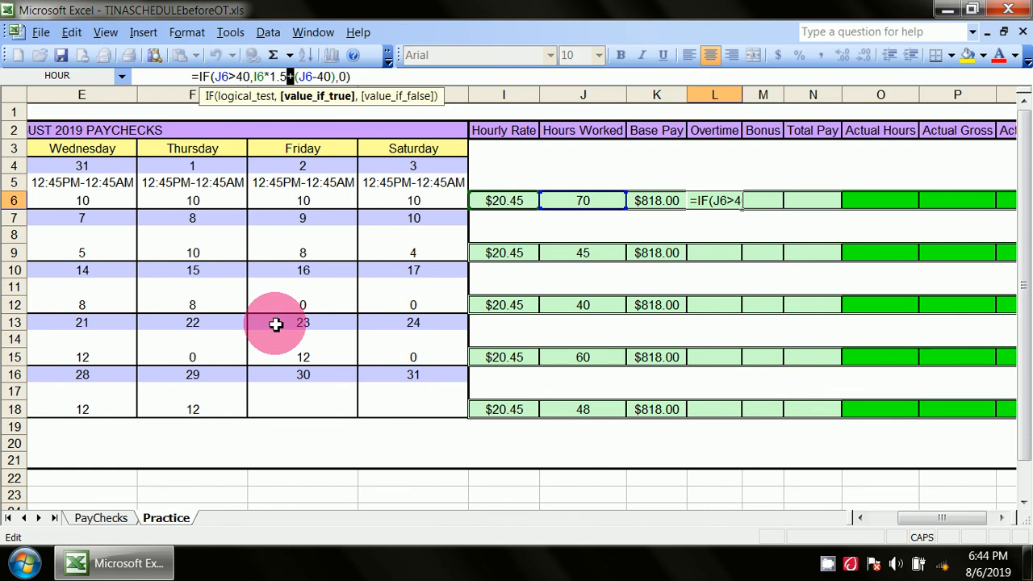
{"action": "type", "text": "*"}
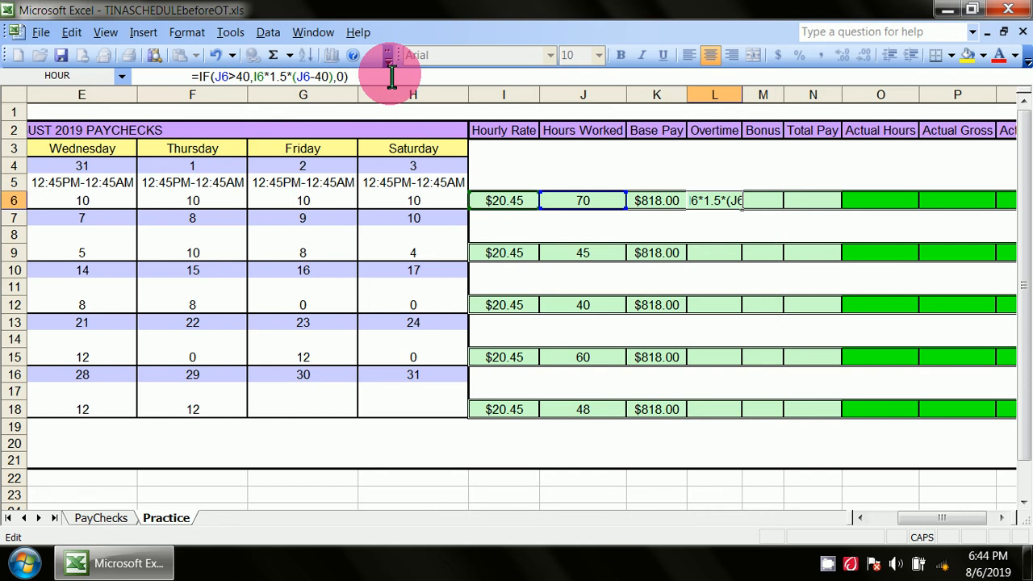
{"action": "left_click", "coordinate": [571, 155]}
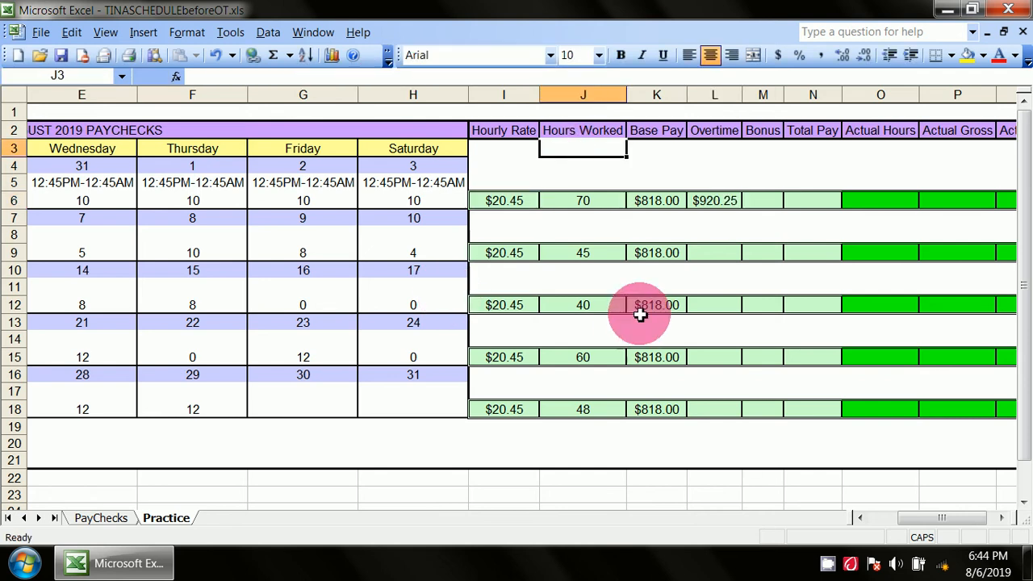
Step: Review the first week's Overtime, Base Pay and Hours Worked formulas and the Bonus and Total Pay cells in row 6
{"action": "left_click", "coordinate": [732, 205]}
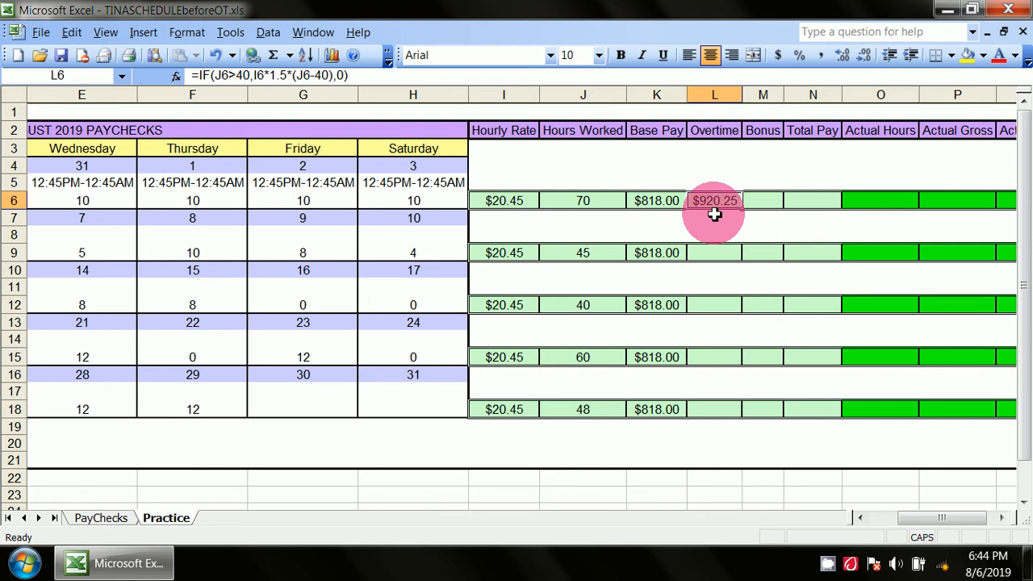
{"action": "left_click", "coordinate": [674, 206]}
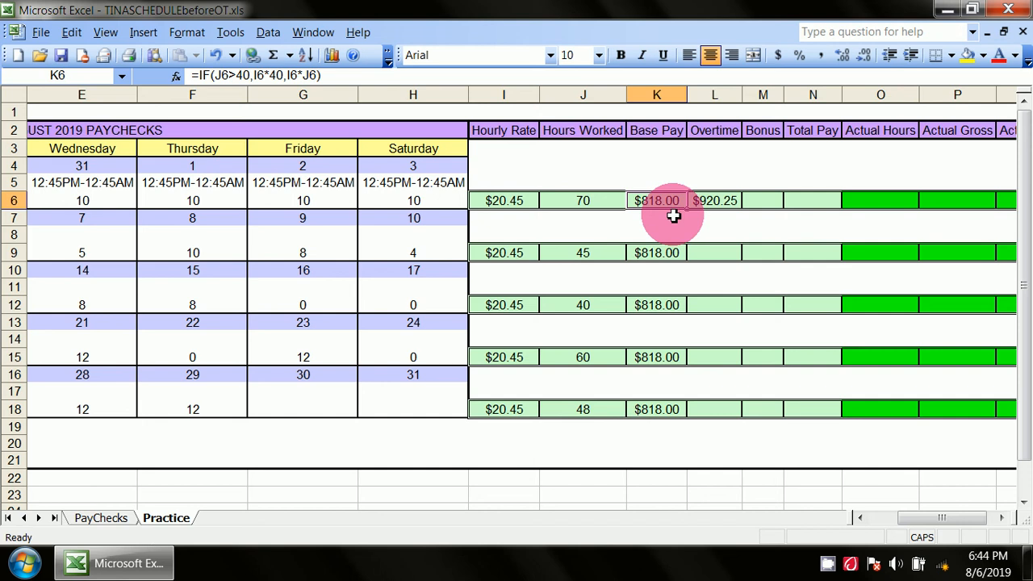
{"action": "left_click", "coordinate": [727, 203]}
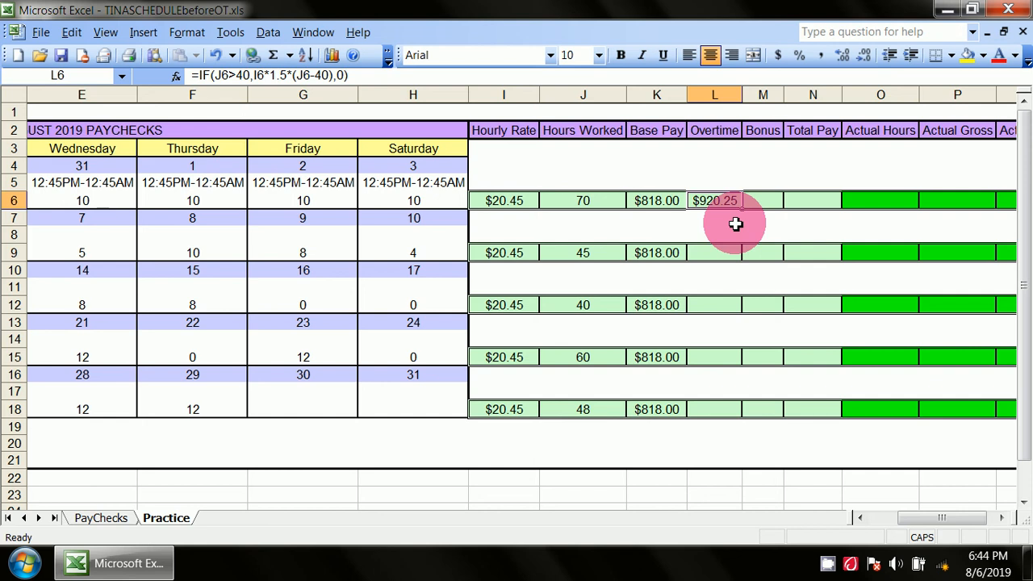
{"action": "left_click", "coordinate": [616, 204]}
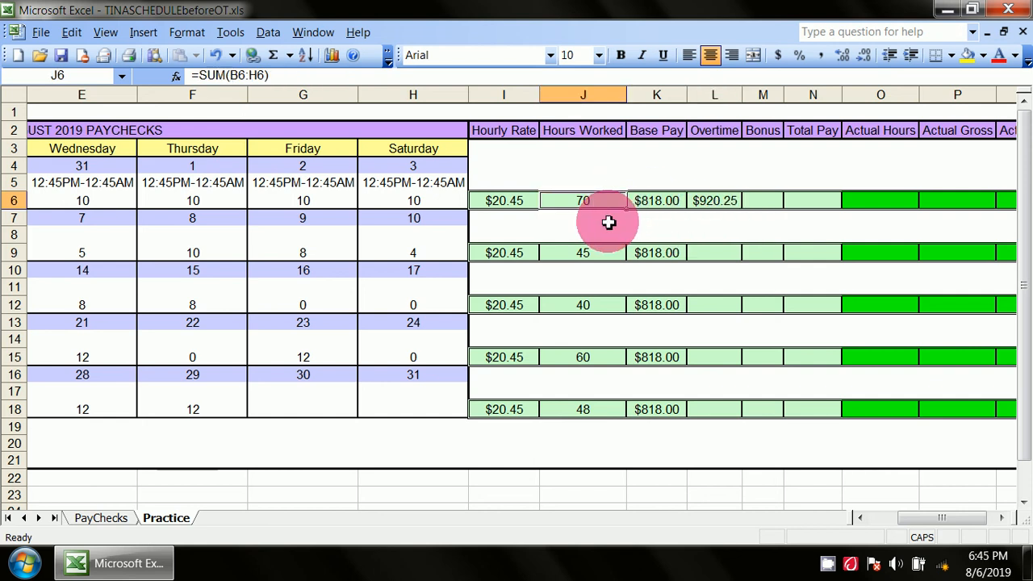
{"action": "left_click", "coordinate": [779, 199]}
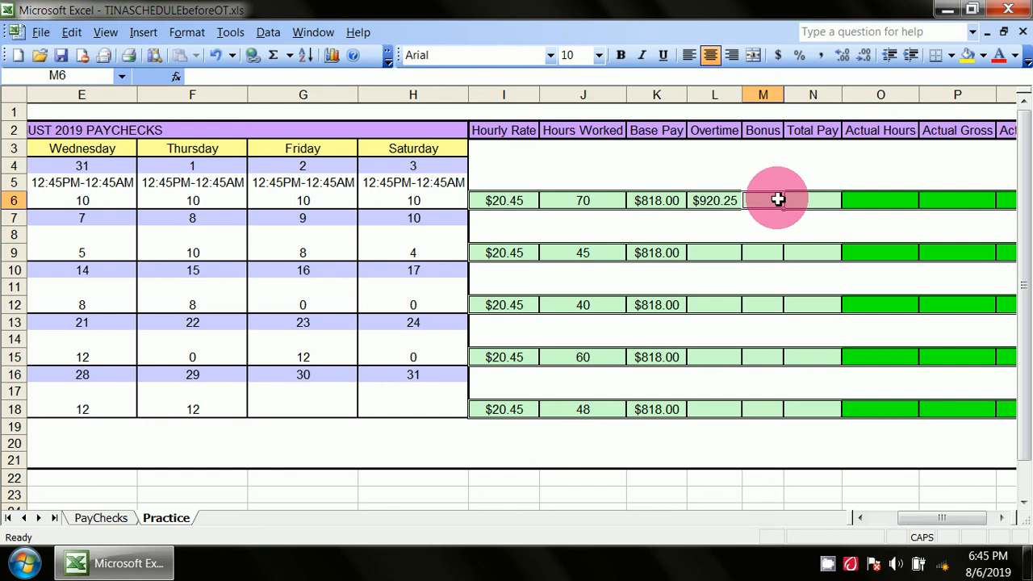
{"action": "left_click", "coordinate": [814, 198]}
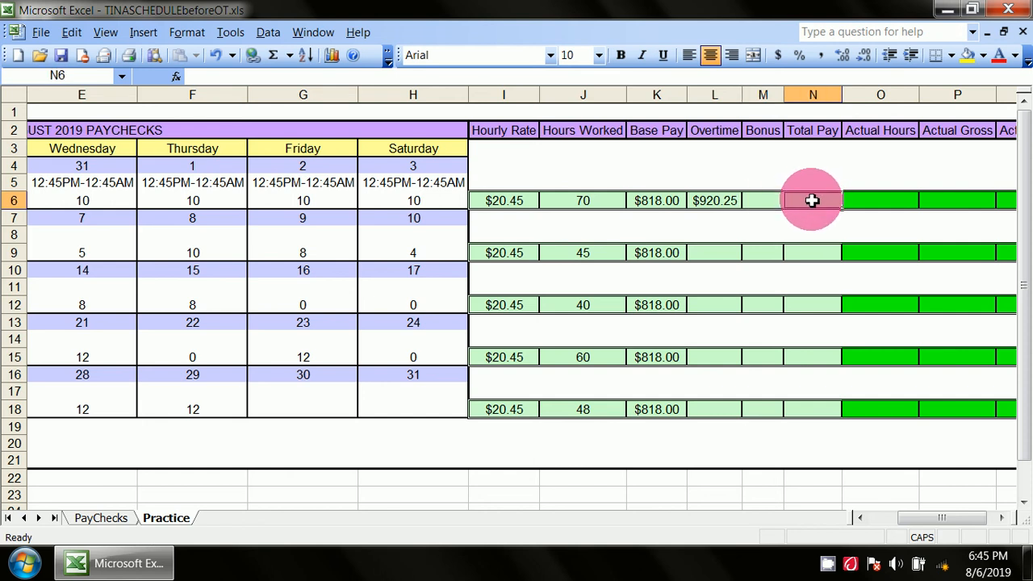
Step: Copy the Overtime formula from L6 into the other weeks' Overtime cells L9, L12, L15 and L18
{"action": "left_click", "coordinate": [708, 207]}
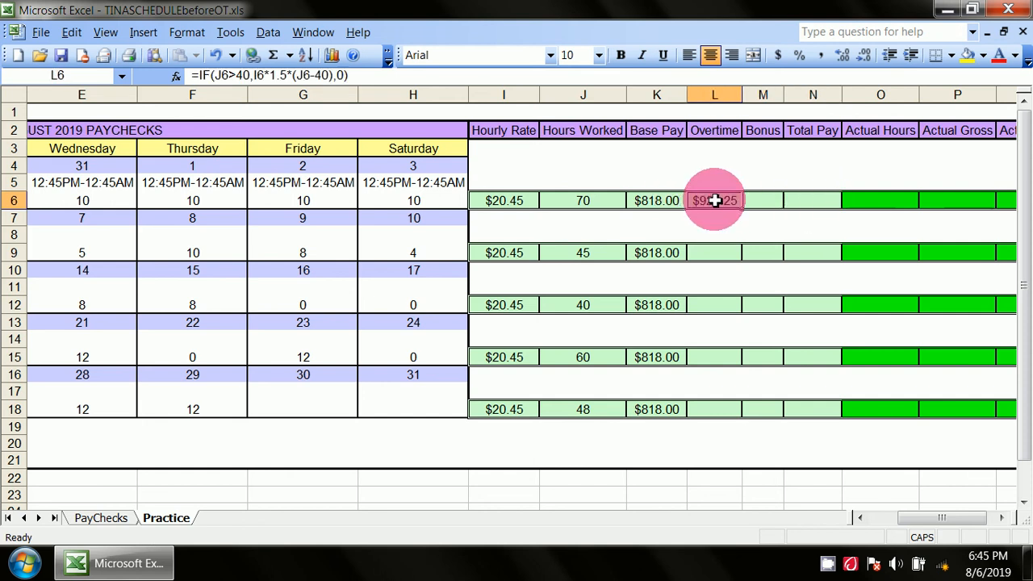
{"action": "right_click", "coordinate": [721, 203]}
{"action": "left_click", "coordinate": [758, 234]}
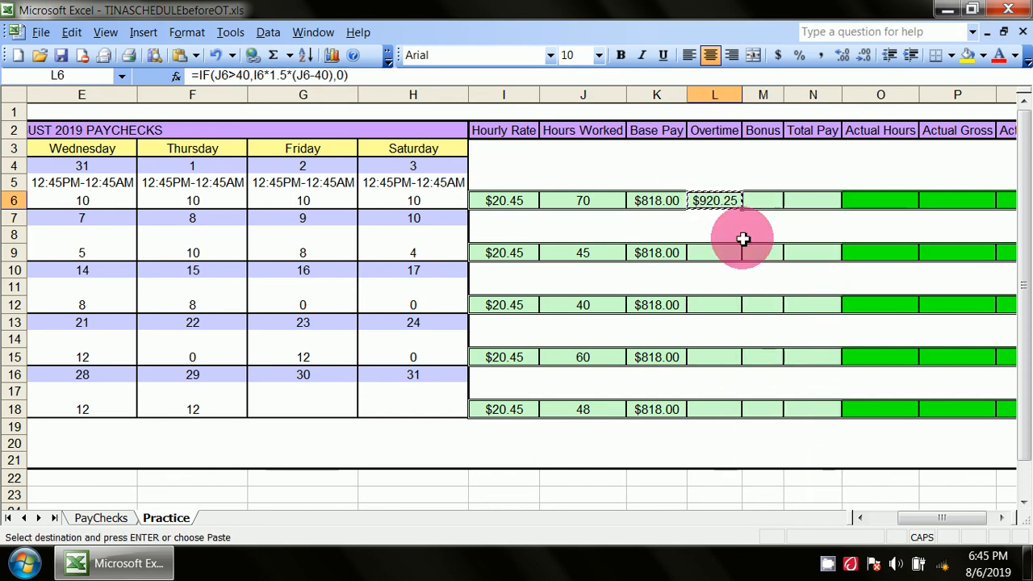
{"action": "left_click", "coordinate": [699, 254]}
{"action": "key", "text": "ctrl+v"}
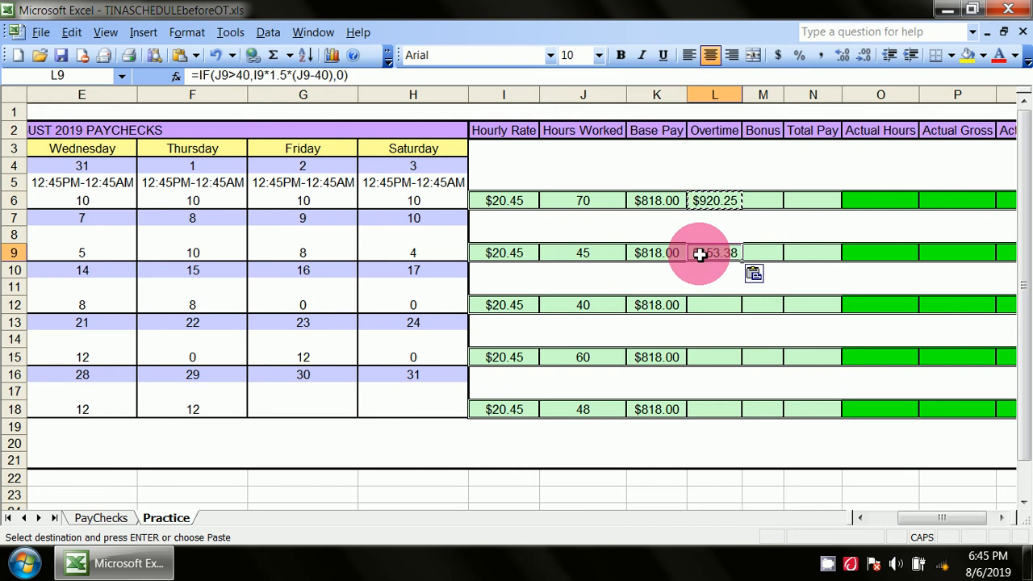
{"action": "left_click", "coordinate": [718, 303]}
{"action": "key", "text": "ctrl+v"}
{"action": "left_click", "coordinate": [718, 357]}
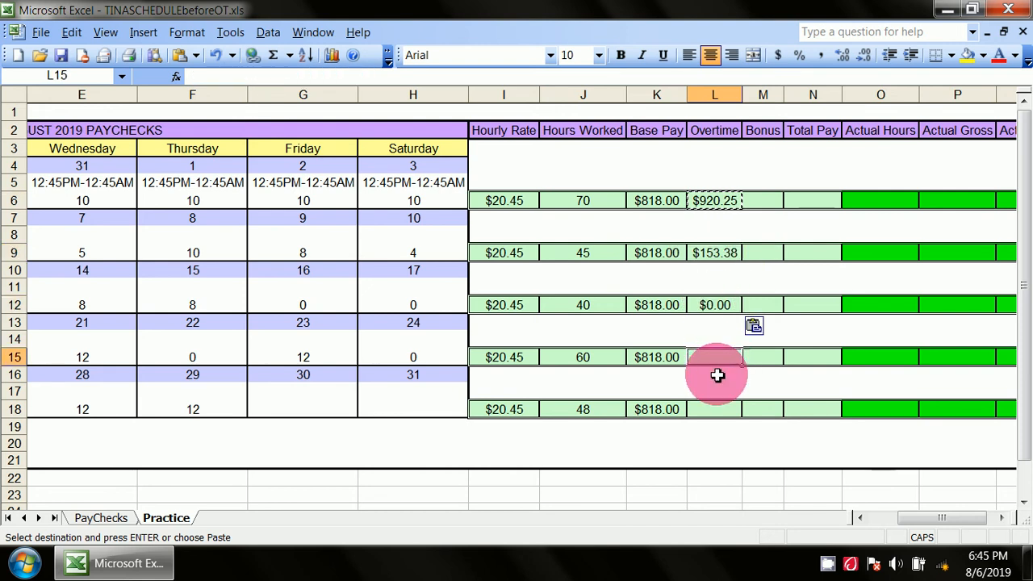
{"action": "key", "text": "ctrl+v"}
{"action": "left_click", "coordinate": [712, 410]}
{"action": "key", "text": "ctrl+v"}
{"action": "left_click", "coordinate": [703, 457]}
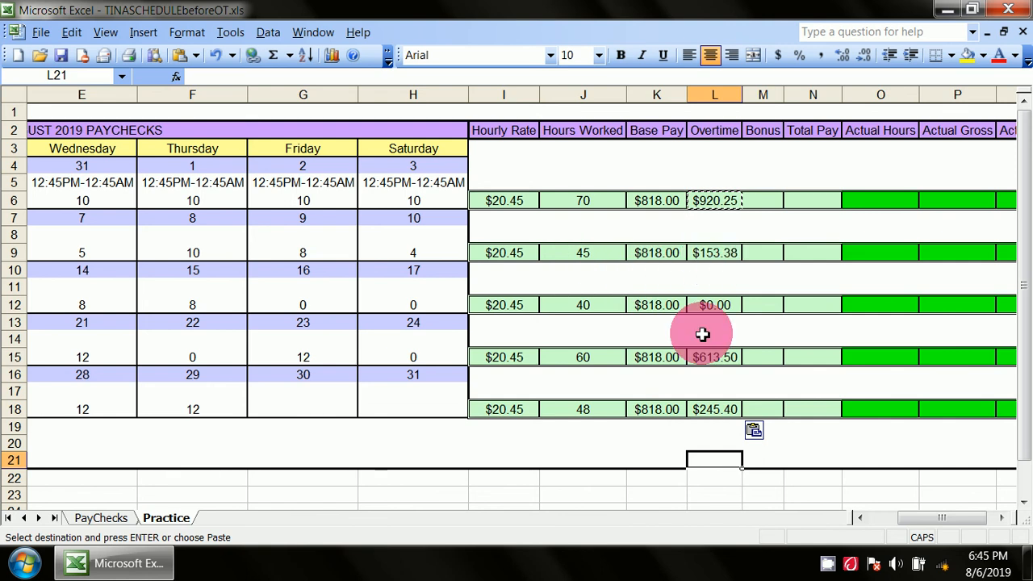
{"action": "left_click", "coordinate": [584, 251]}
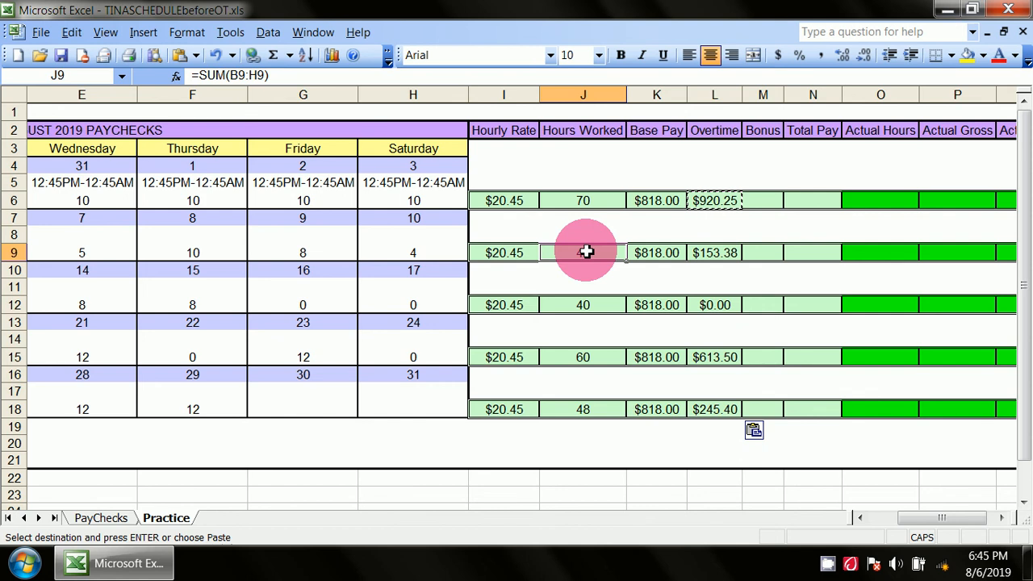
{"action": "double_click", "coordinate": [586, 252]}
{"action": "left_click", "coordinate": [526, 286]}
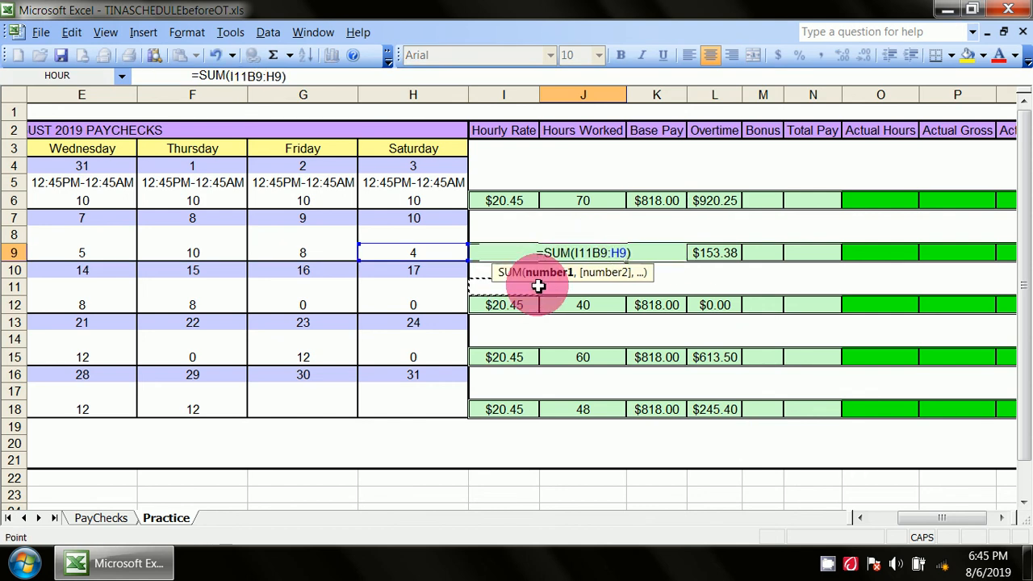
{"action": "left_click", "coordinate": [592, 221]}
{"action": "left_click", "coordinate": [587, 166]}
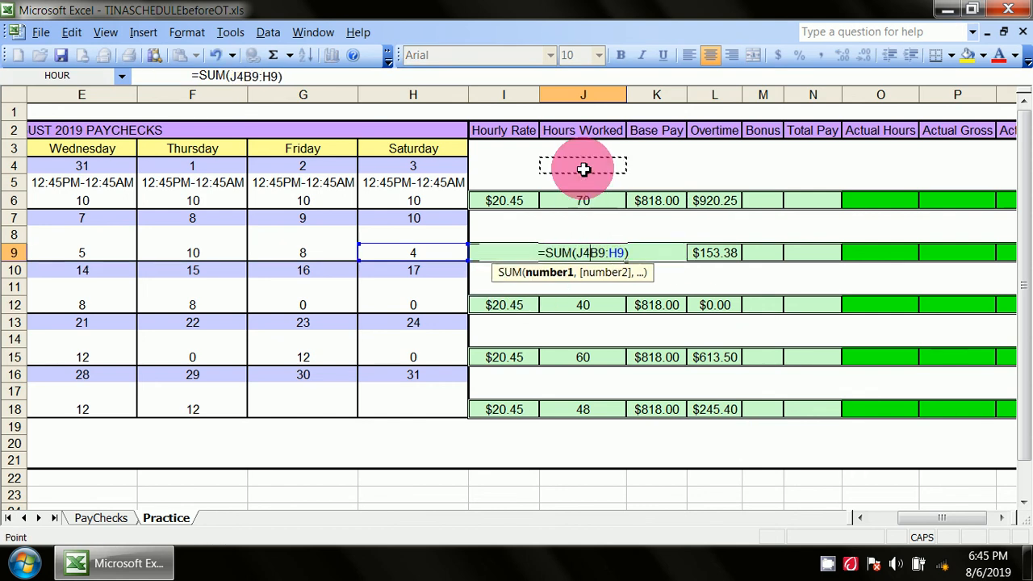
{"action": "left_click", "coordinate": [640, 501]}
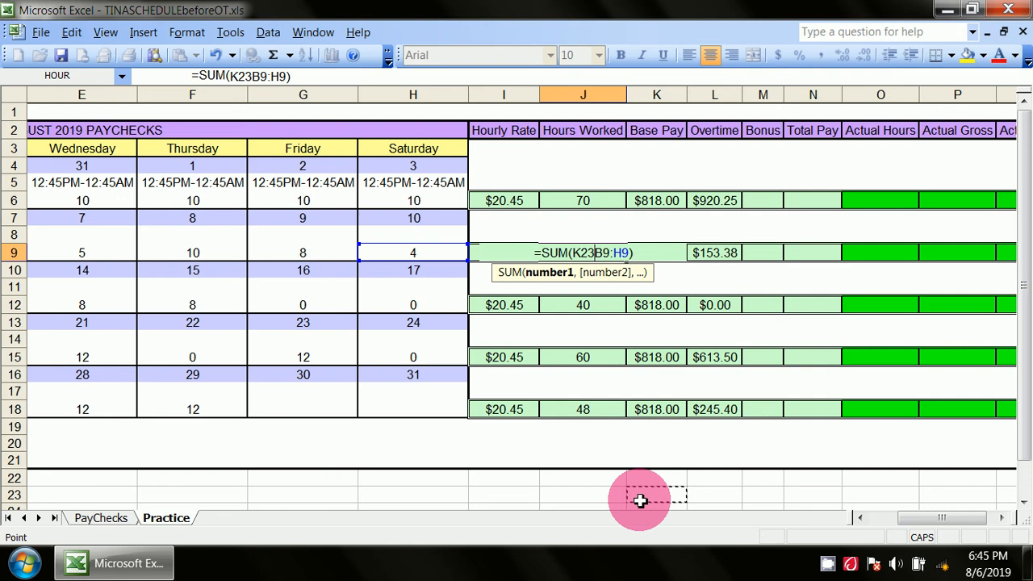
{"action": "left_click", "coordinate": [534, 492]}
{"action": "left_click", "coordinate": [364, 443]}
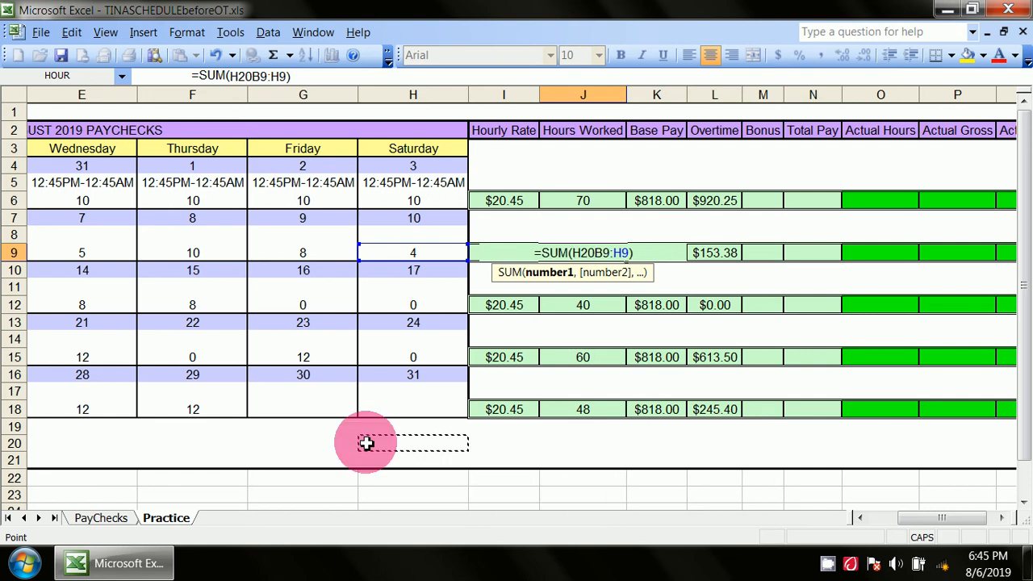
{"action": "left_click", "coordinate": [216, 56]}
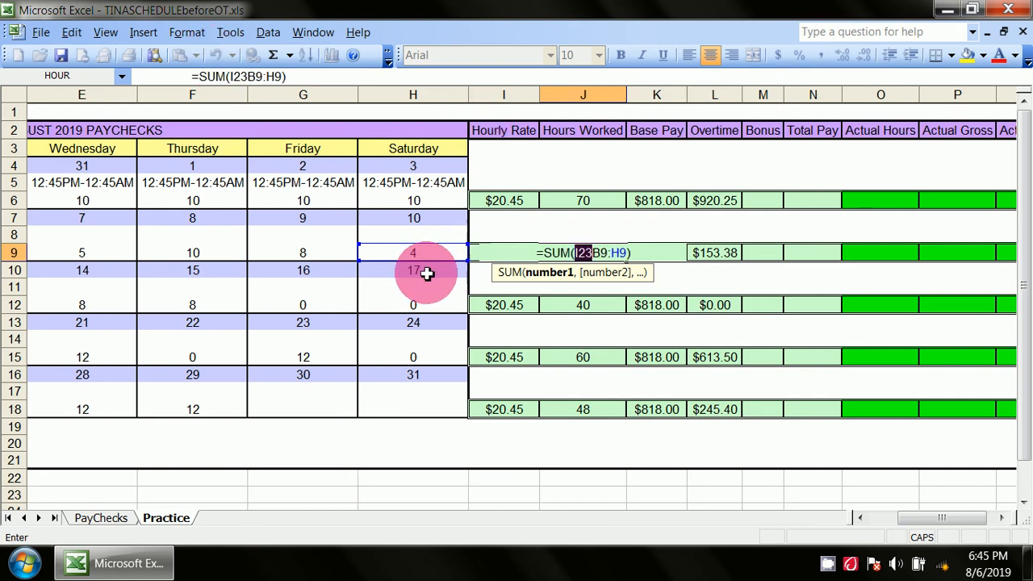
{"action": "left_click", "coordinate": [405, 303]}
{"action": "left_click", "coordinate": [405, 291]}
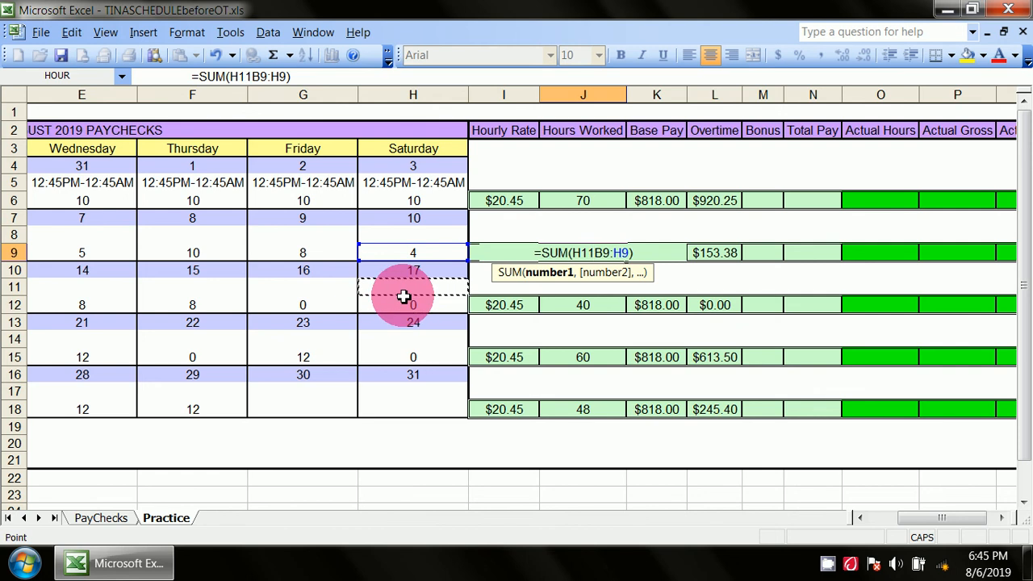
{"action": "key", "text": "Return"}
Step: Copy the Hours Worked formula from J6 into J9 to replace the broken formula for the second week
{"action": "left_click", "coordinate": [598, 203]}
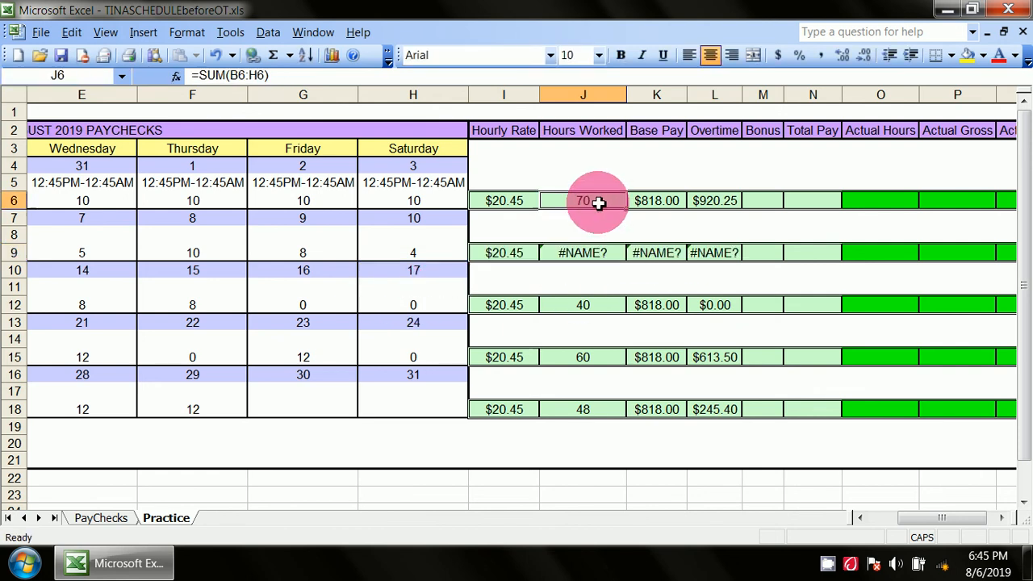
{"action": "right_click", "coordinate": [598, 203]}
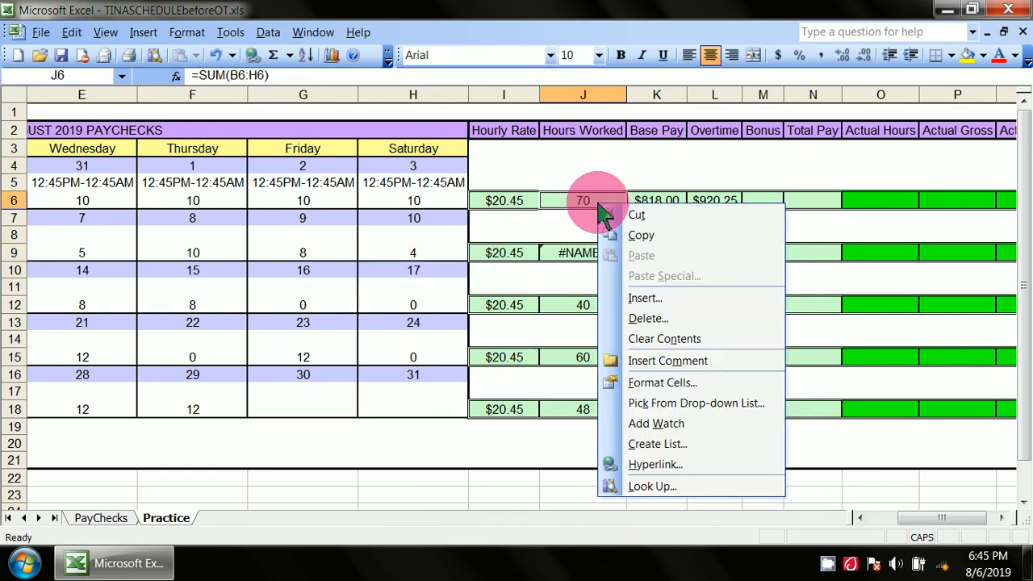
{"action": "left_click", "coordinate": [580, 202]}
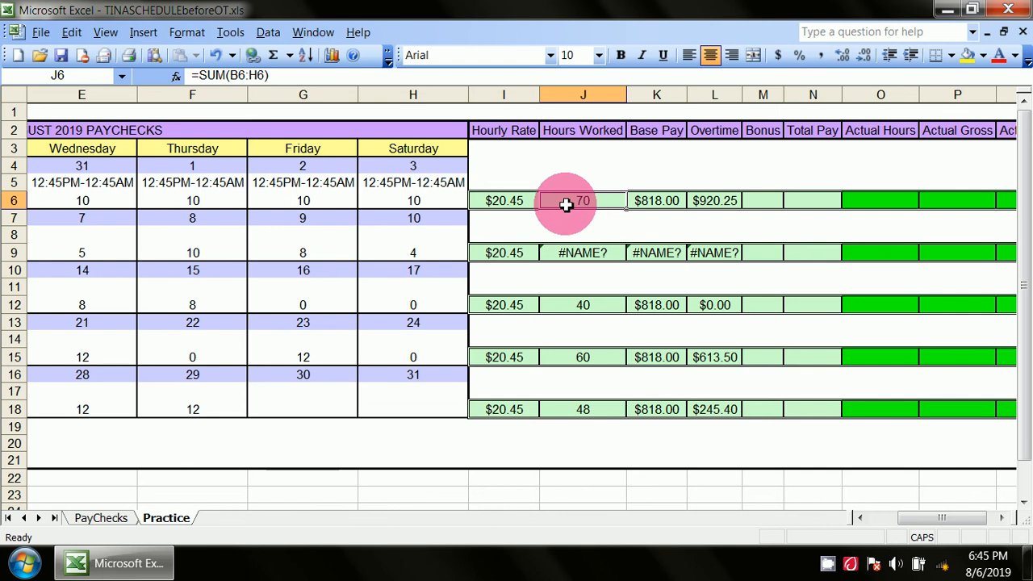
{"action": "right_click", "coordinate": [567, 204]}
{"action": "left_click", "coordinate": [604, 236]}
{"action": "left_click", "coordinate": [585, 253]}
{"action": "right_click", "coordinate": [588, 257]}
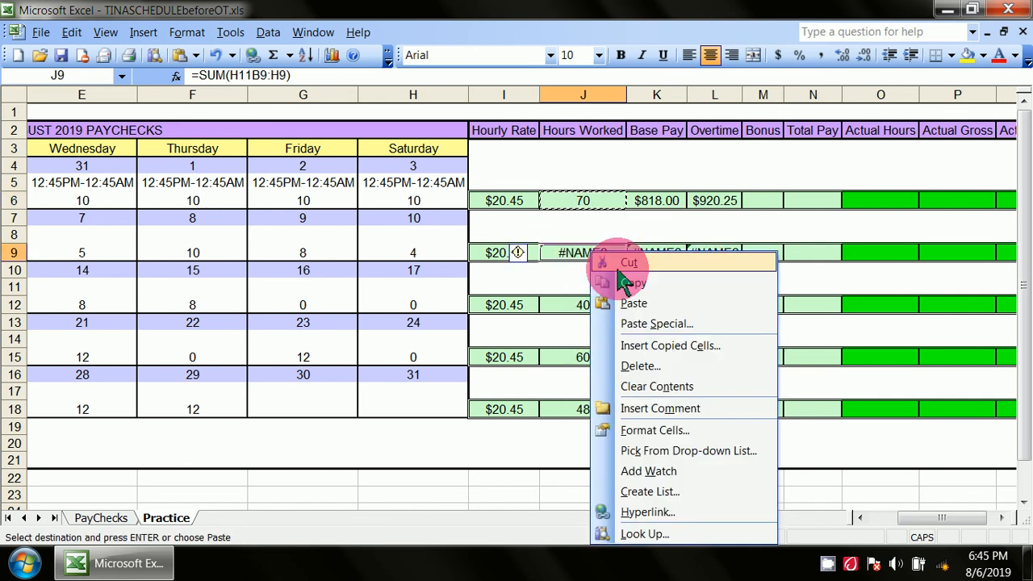
{"action": "left_click", "coordinate": [637, 302]}
{"action": "left_click", "coordinate": [590, 458]}
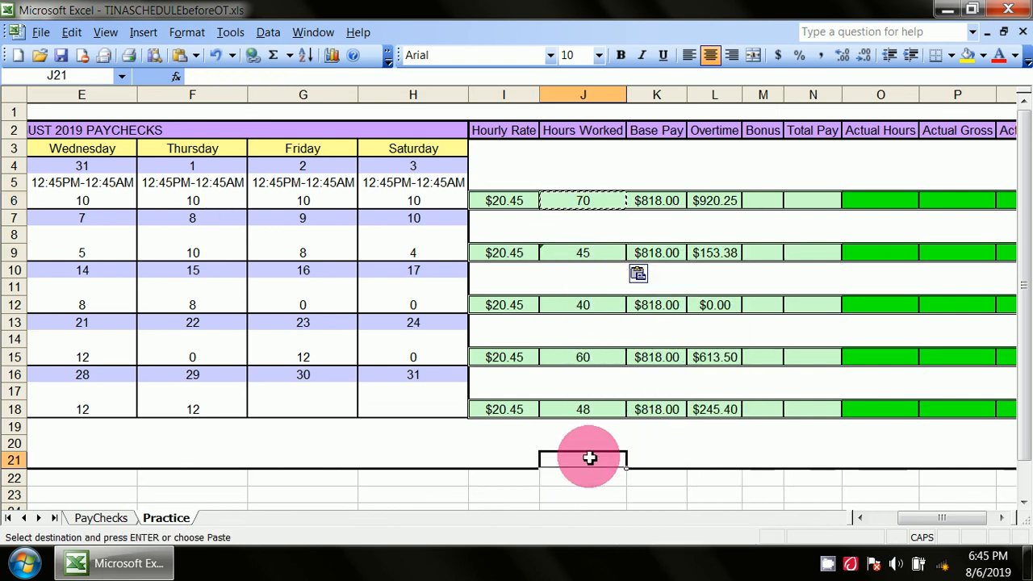
Step: Ignore the formula error flagged on the second week's Hours Worked cell J9
{"action": "left_click", "coordinate": [536, 251]}
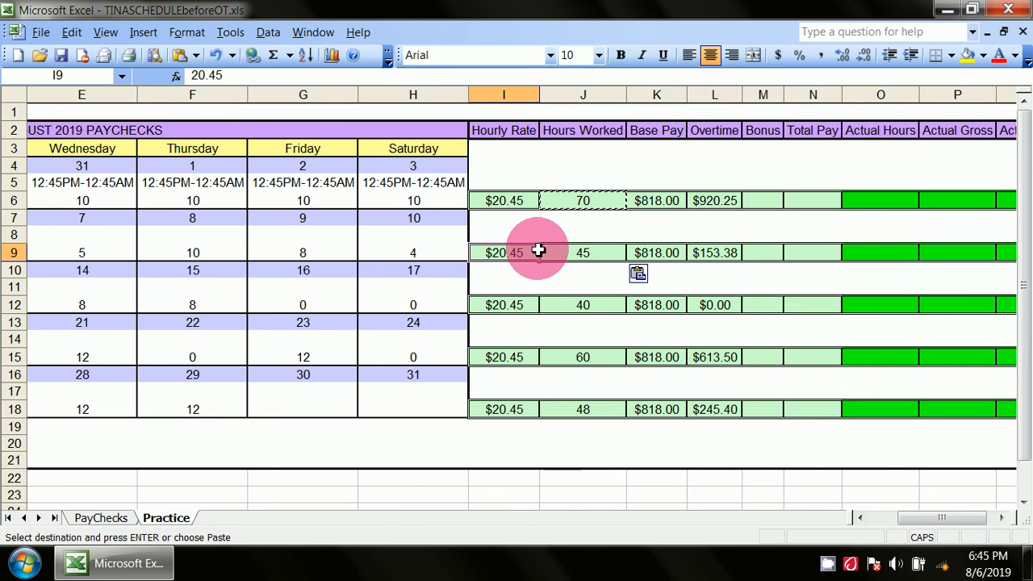
{"action": "double_click", "coordinate": [558, 232]}
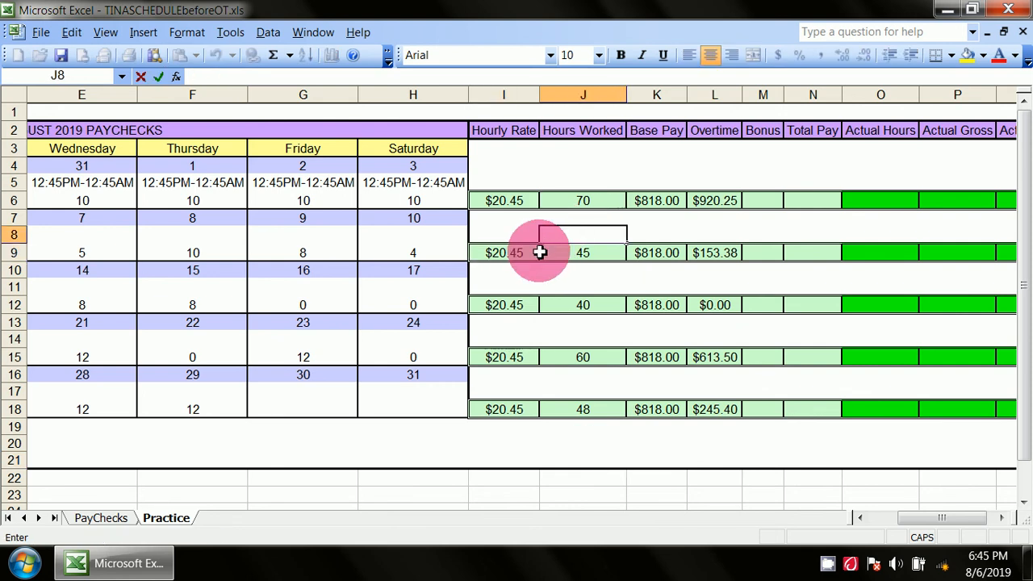
{"action": "left_click", "coordinate": [537, 252]}
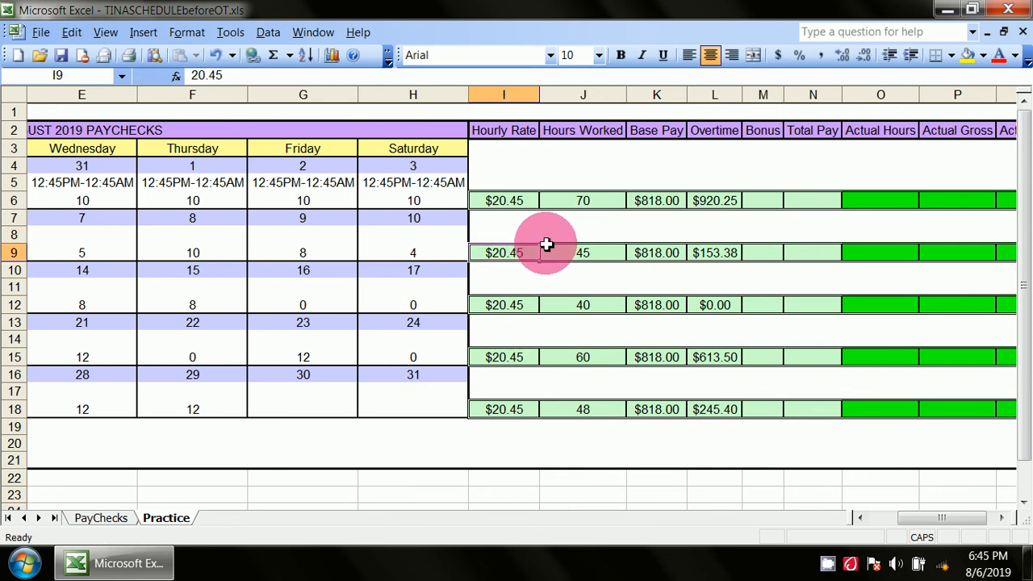
{"action": "key", "text": "Right"}
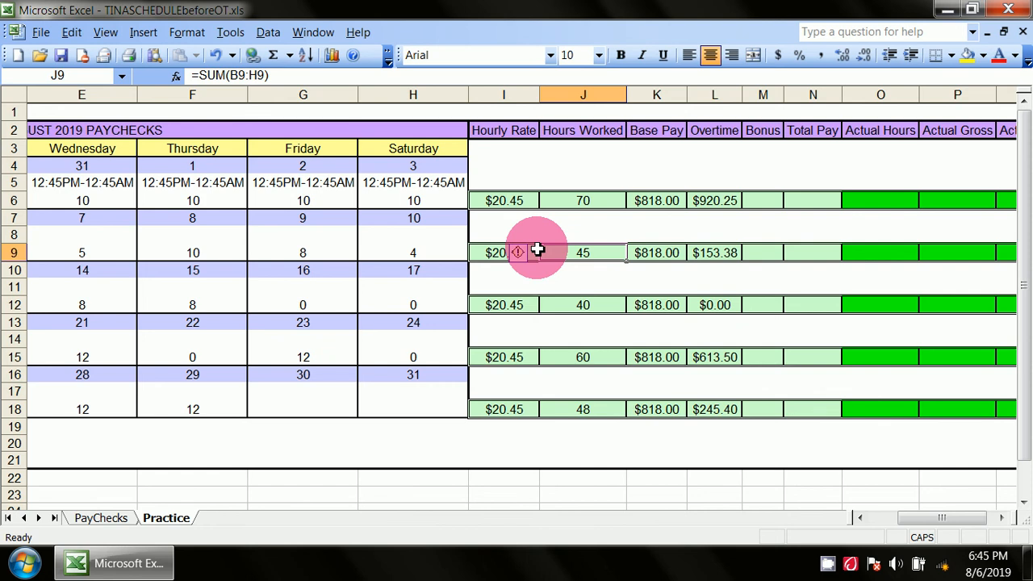
{"action": "left_click", "coordinate": [533, 253]}
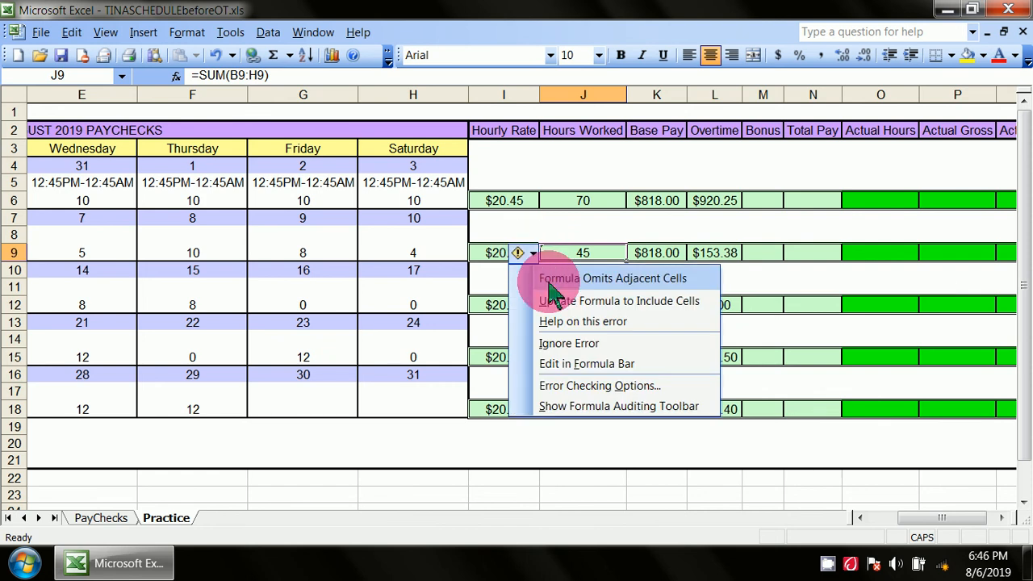
{"action": "left_click", "coordinate": [565, 345]}
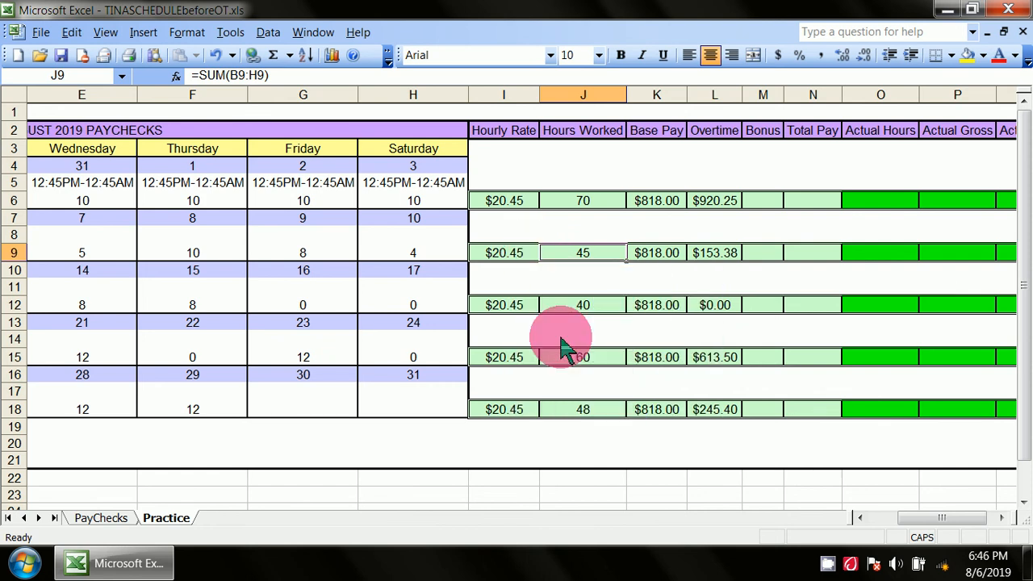
{"action": "left_click", "coordinate": [523, 443]}
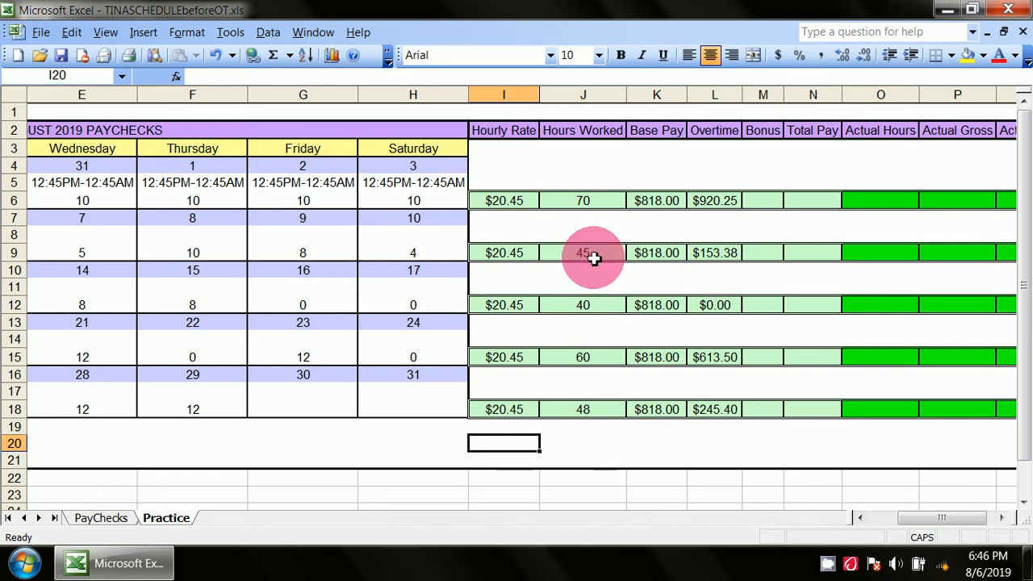
Step: Try 1 hour for Saturday, August 10 in H9 to test the overtime calculation, and change it to 0 hours
{"action": "left_click", "coordinate": [422, 255]}
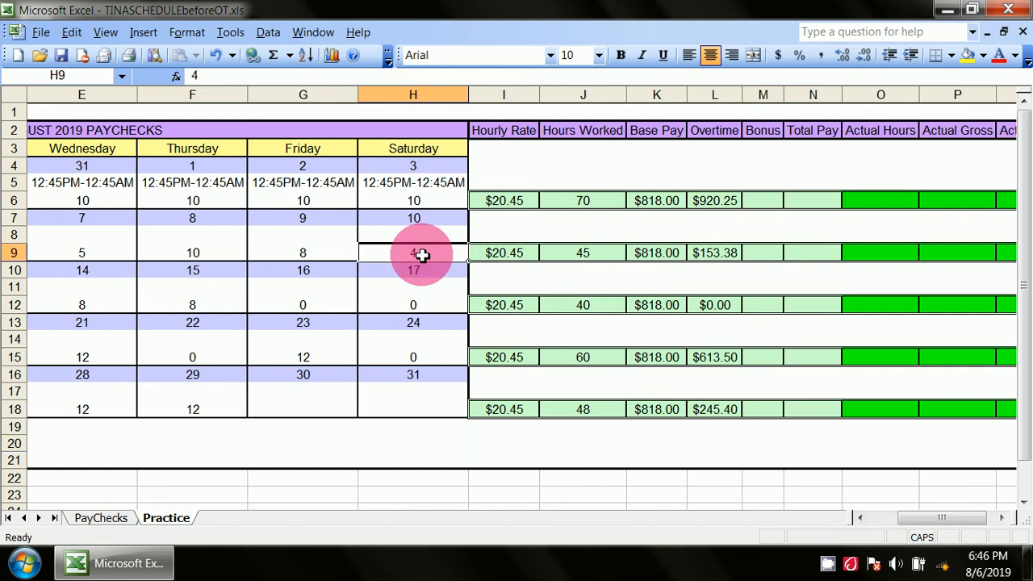
{"action": "type", "text": "1"}
{"action": "left_click", "coordinate": [432, 441]}
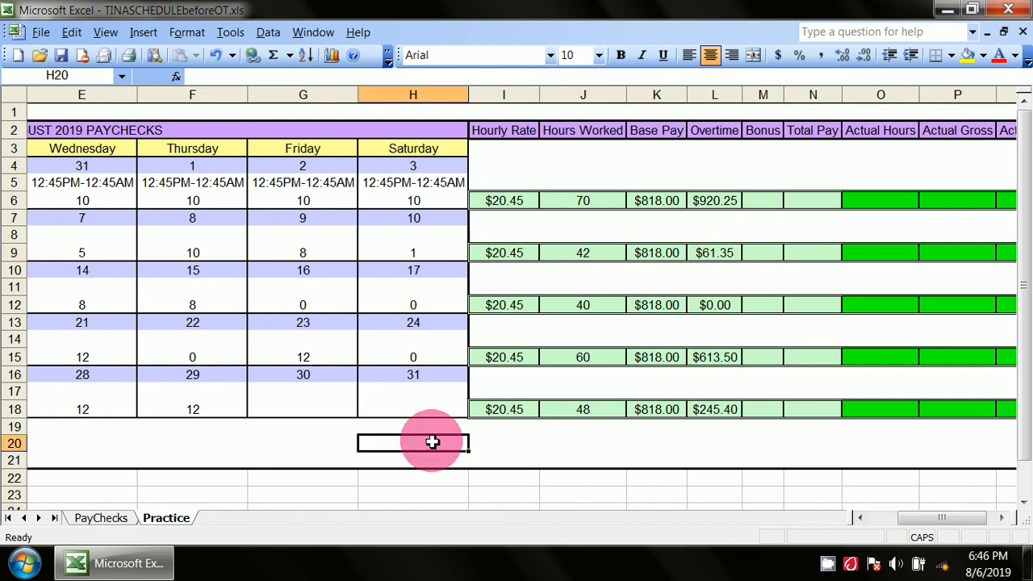
{"action": "left_click", "coordinate": [416, 248]}
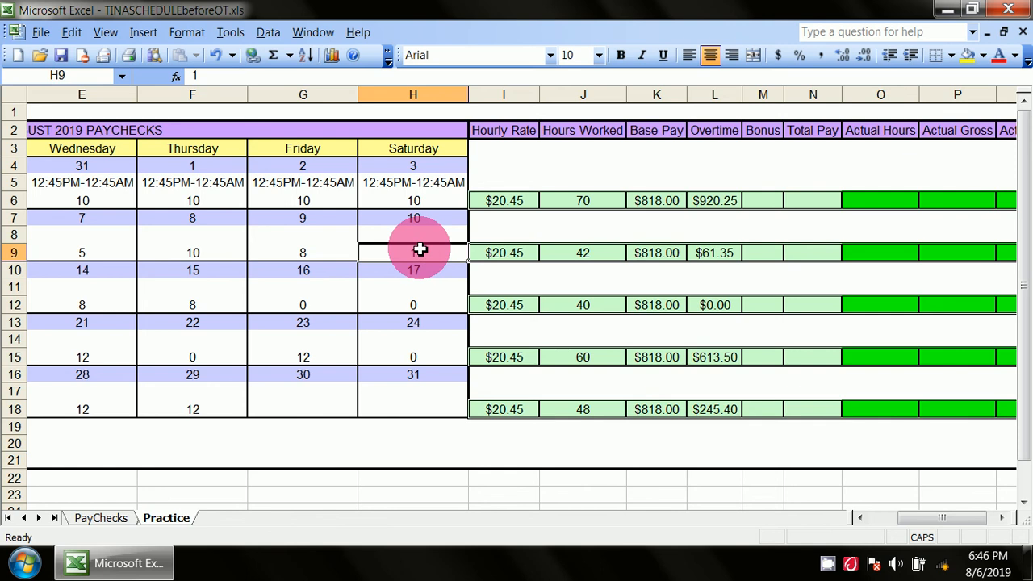
{"action": "type", "text": "0"}
{"action": "left_click", "coordinate": [438, 439]}
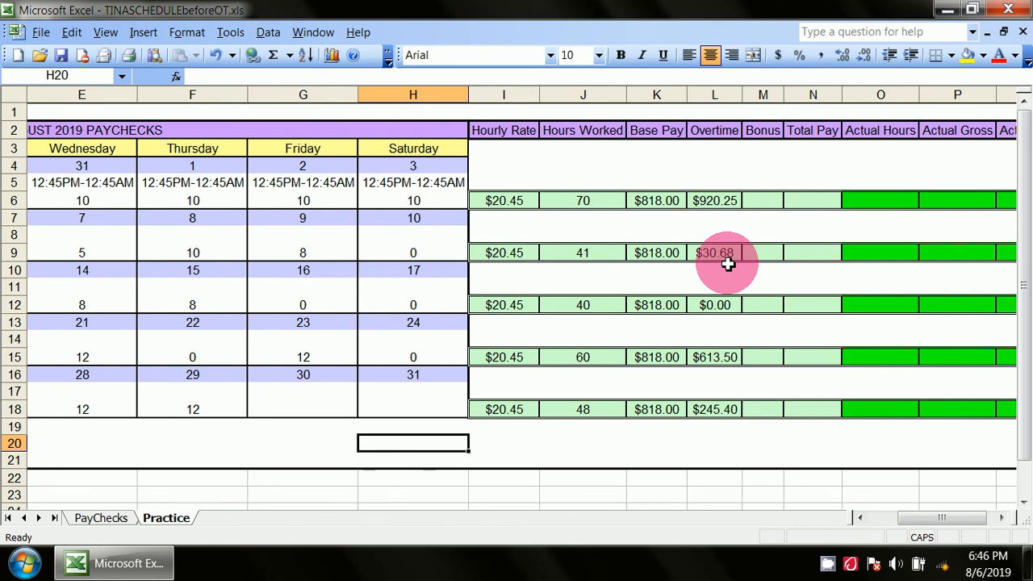
Step: Multiply the hourly rate 20.45 by 1.5 in Calculator to check one hour of overtime pay in L9, and close Calculator
{"action": "key", "text": "super"}
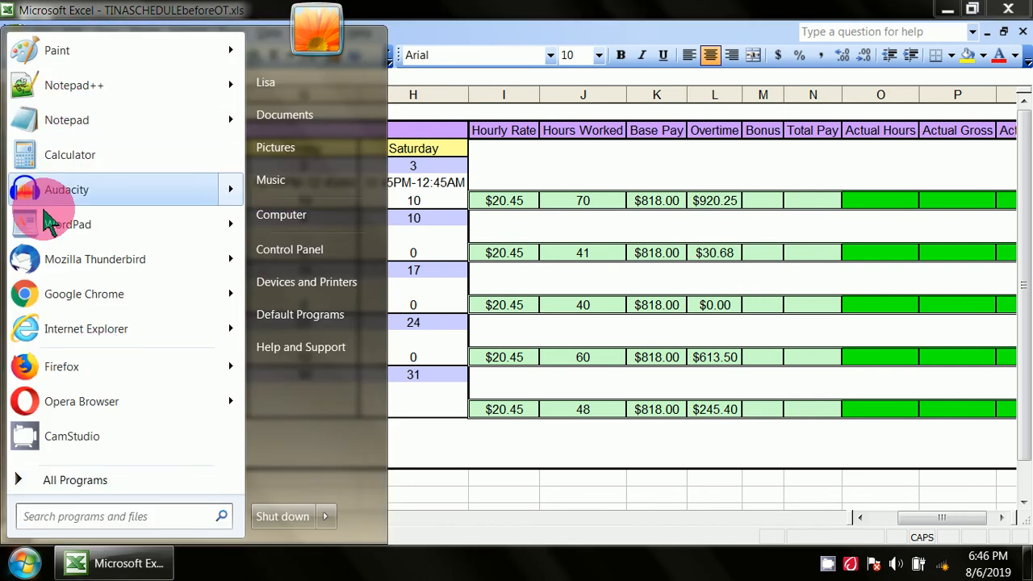
{"action": "left_click", "coordinate": [63, 167]}
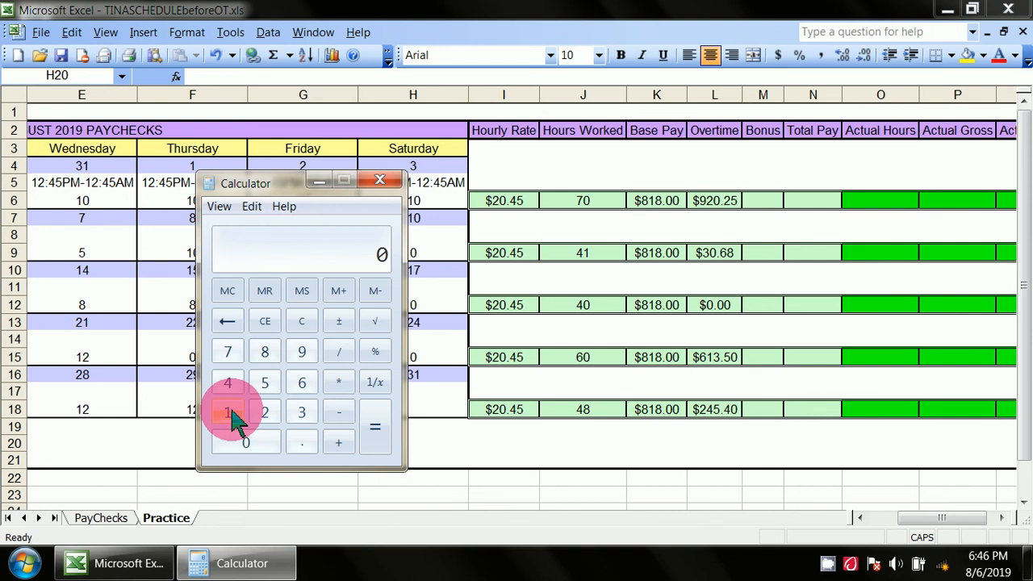
{"action": "left_click", "coordinate": [268, 419]}
{"action": "left_click", "coordinate": [260, 451]}
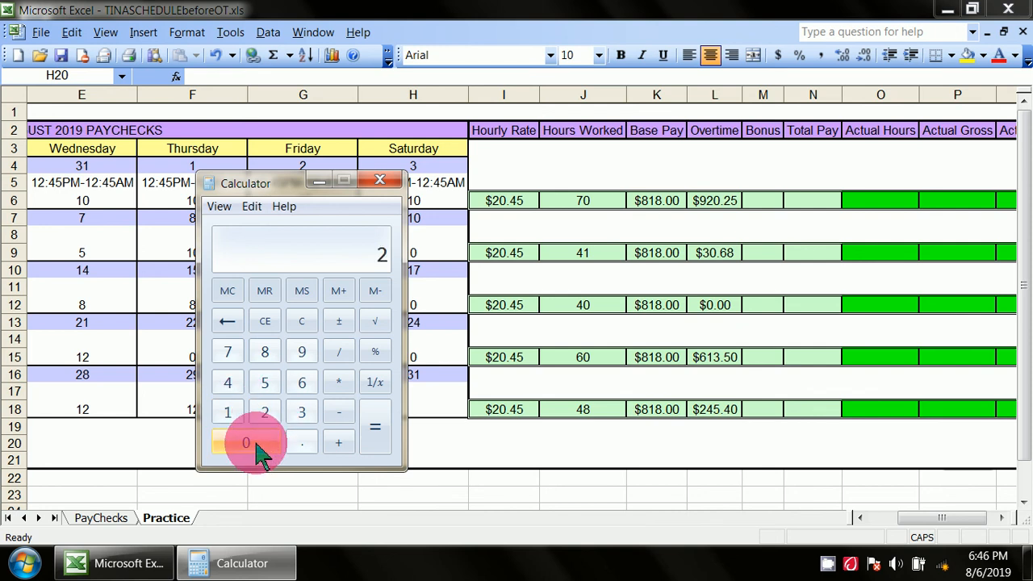
{"action": "left_click", "coordinate": [301, 443]}
{"action": "left_click", "coordinate": [232, 384]}
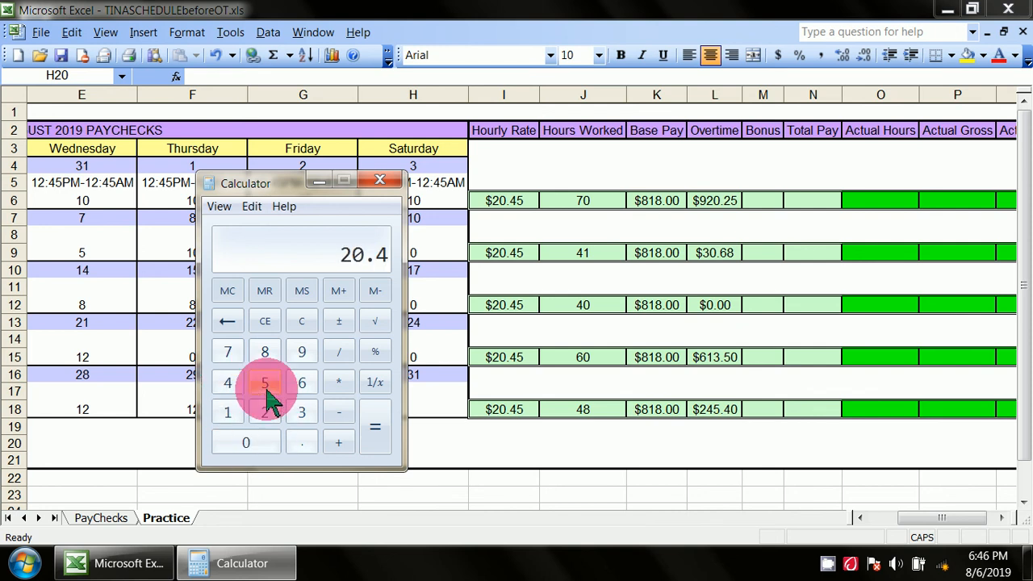
{"action": "left_click", "coordinate": [267, 389]}
{"action": "left_click", "coordinate": [338, 383]}
{"action": "left_click", "coordinate": [228, 413]}
{"action": "left_click", "coordinate": [302, 443]}
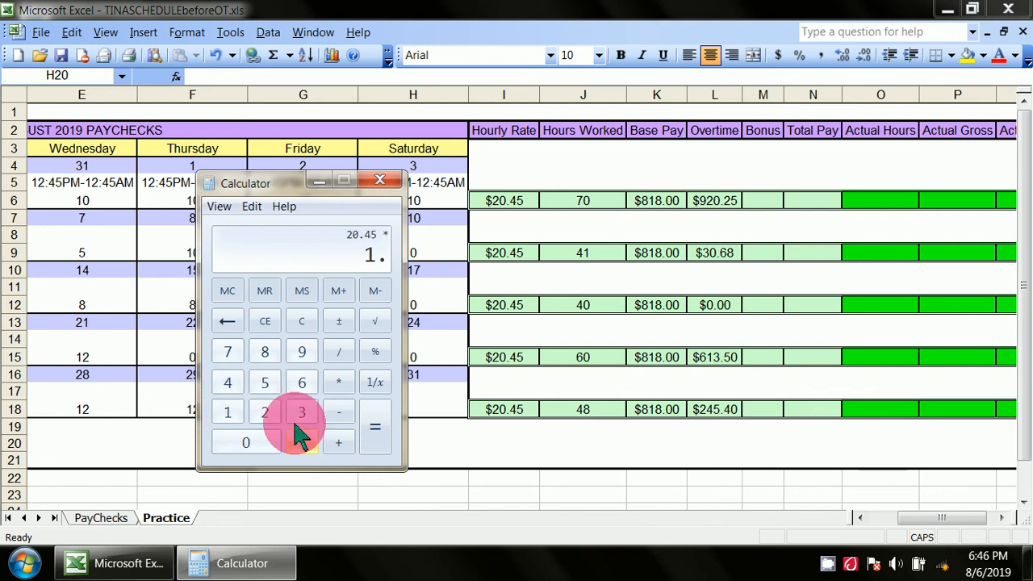
{"action": "left_click", "coordinate": [267, 386]}
{"action": "left_click", "coordinate": [376, 428]}
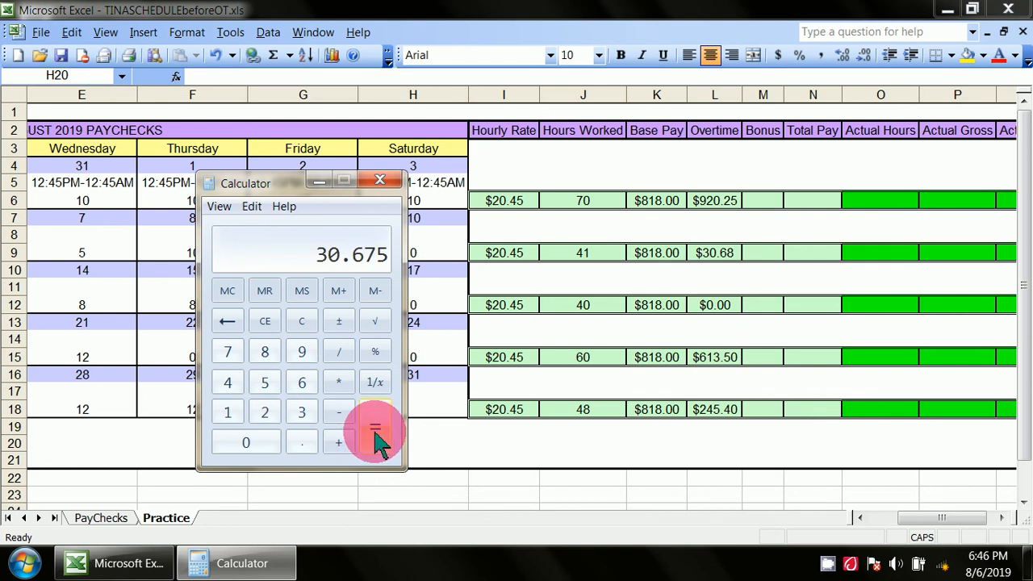
{"action": "left_click", "coordinate": [338, 273]}
{"action": "mouse_move", "coordinate": [338, 274]}
{"action": "left_mouse_down"}
{"action": "mouse_move", "coordinate": [386, 274]}
{"action": "mouse_move", "coordinate": [359, 269]}
{"action": "left_mouse_up"}
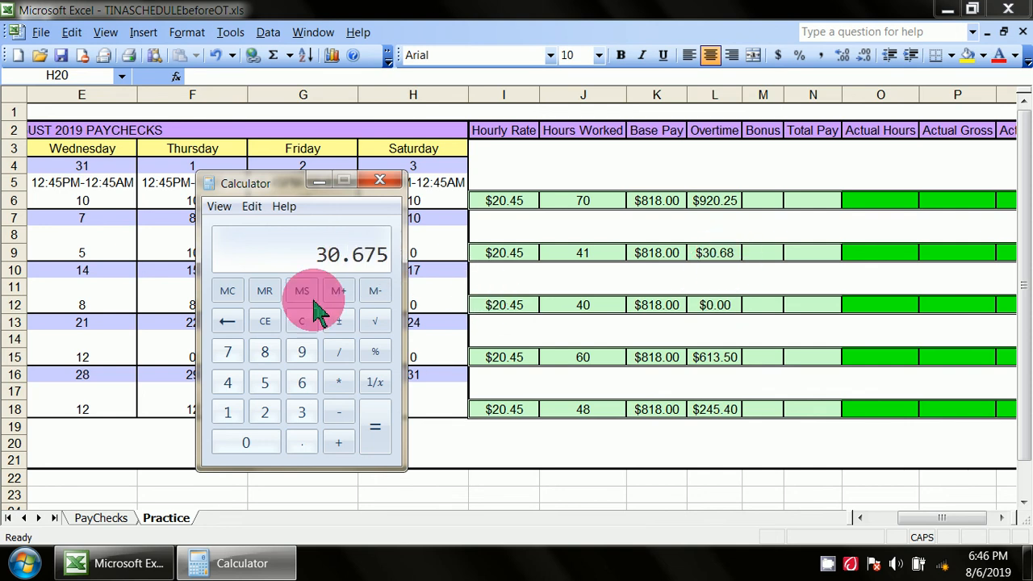
{"action": "left_click", "coordinate": [379, 179]}
{"action": "left_click", "coordinate": [666, 457]}
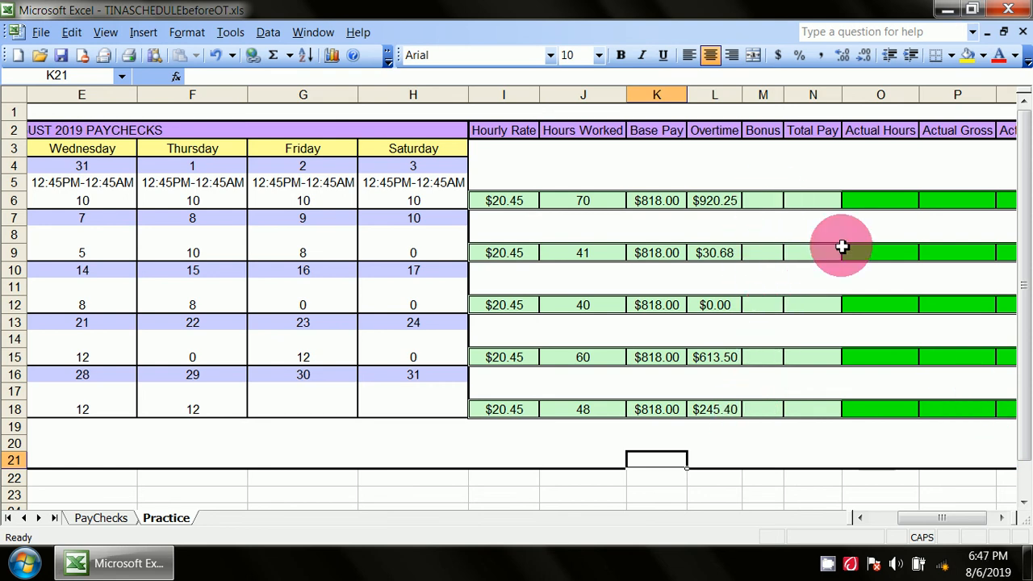
Step: Enter the first week's Total Pay formula =SUM(K6:M6) in N6, adding Base Pay, Overtime and Bonus
{"action": "left_click", "coordinate": [814, 203]}
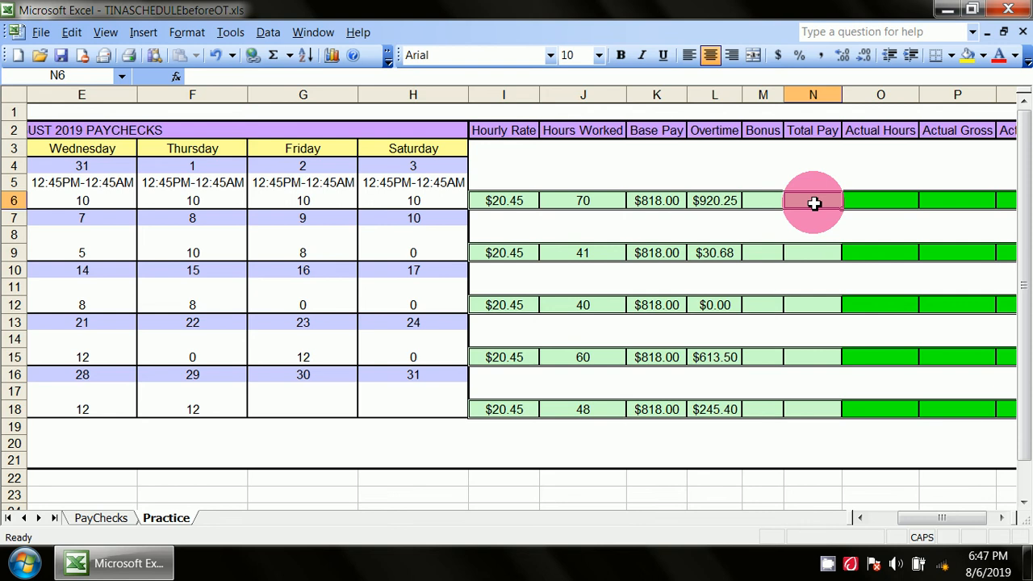
{"action": "type", "text": "="}
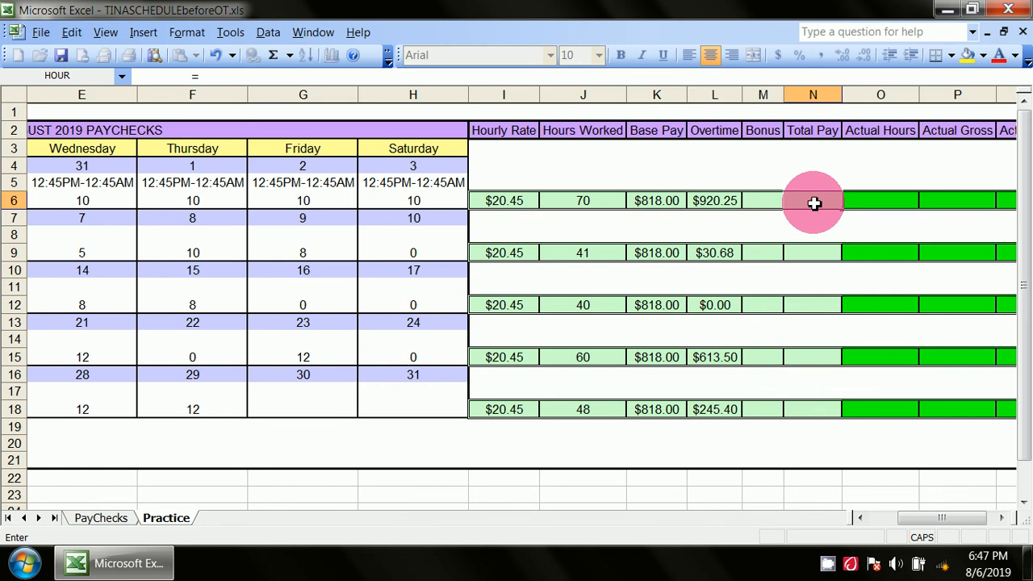
{"action": "type", "text": "SUM("}
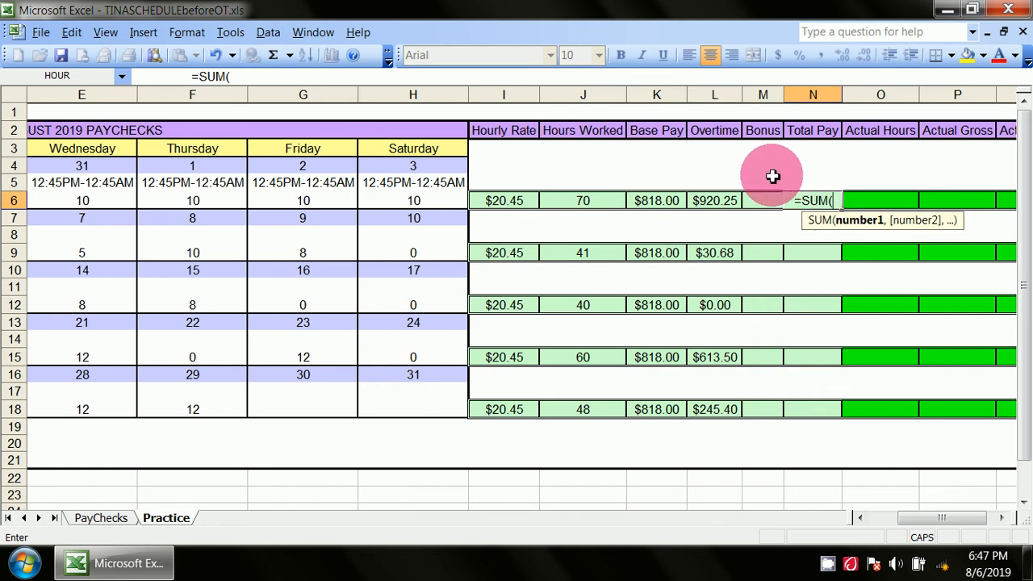
{"action": "left_click_drag", "start_coordinate": [654, 205], "coordinate": [752, 204]}
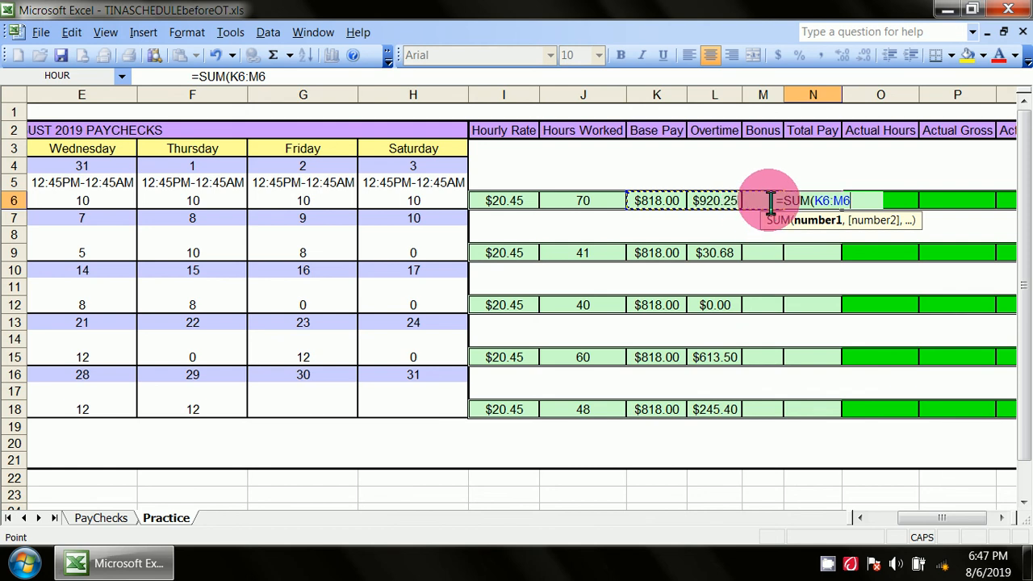
{"action": "left_click", "coordinate": [861, 201]}
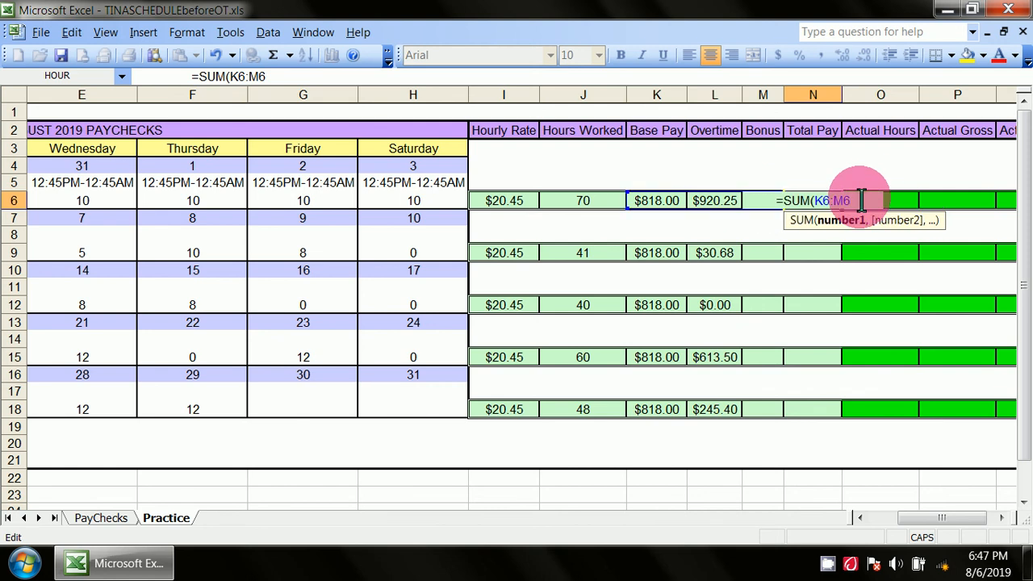
{"action": "type", "text": ")"}
{"action": "key", "text": "Return"}
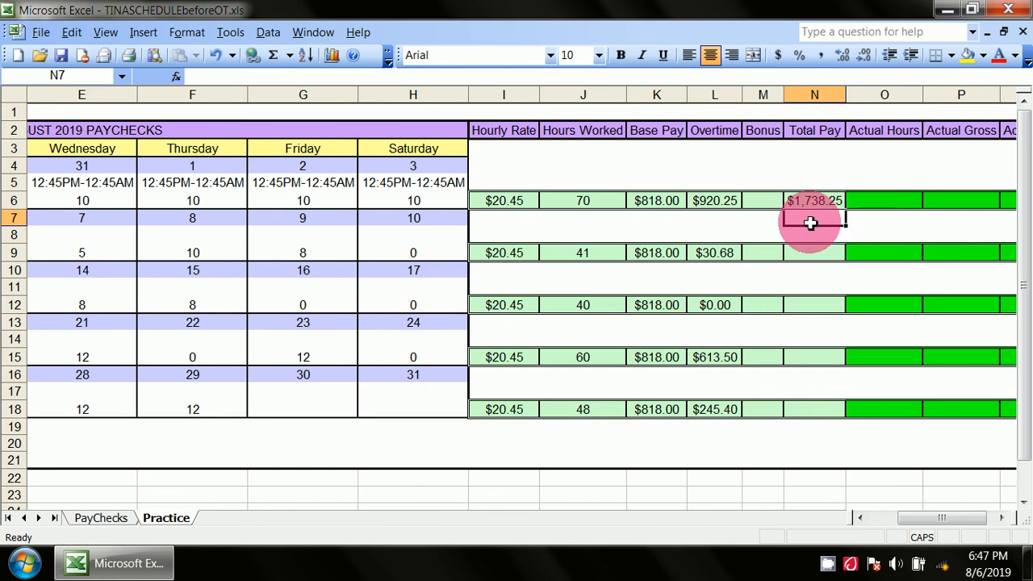
Step: Enter DVD PLAYER as the first week's Bonus in M6 and autofit column M to its contents
{"action": "left_click", "coordinate": [750, 198]}
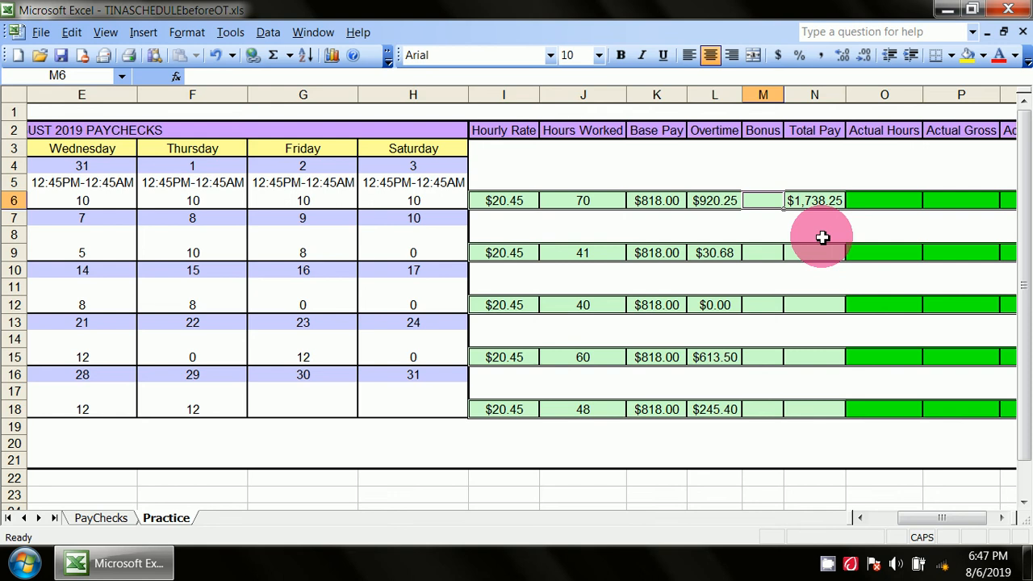
{"action": "type", "text": "DVD"}
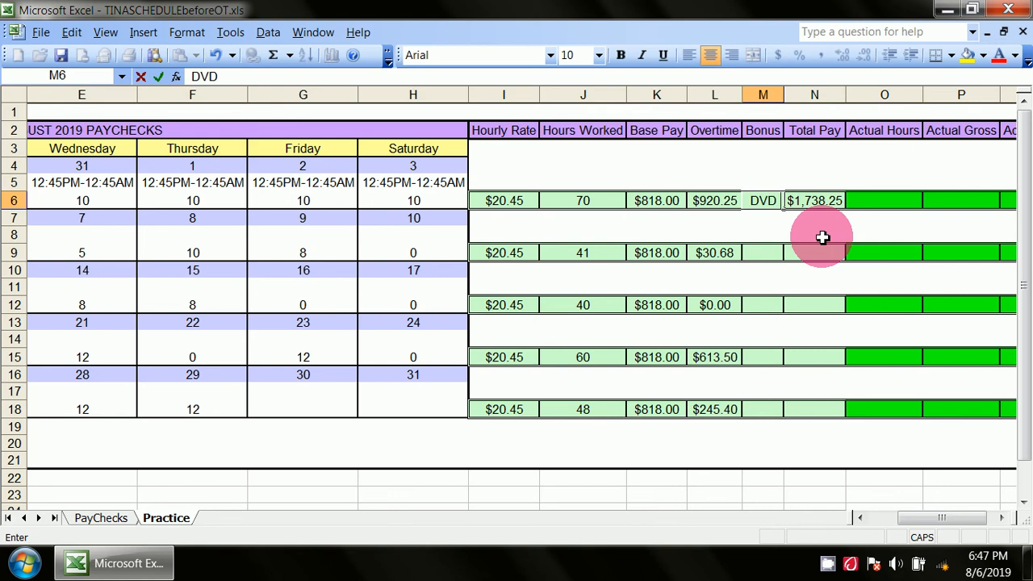
{"action": "type", "text": " PLAYER"}
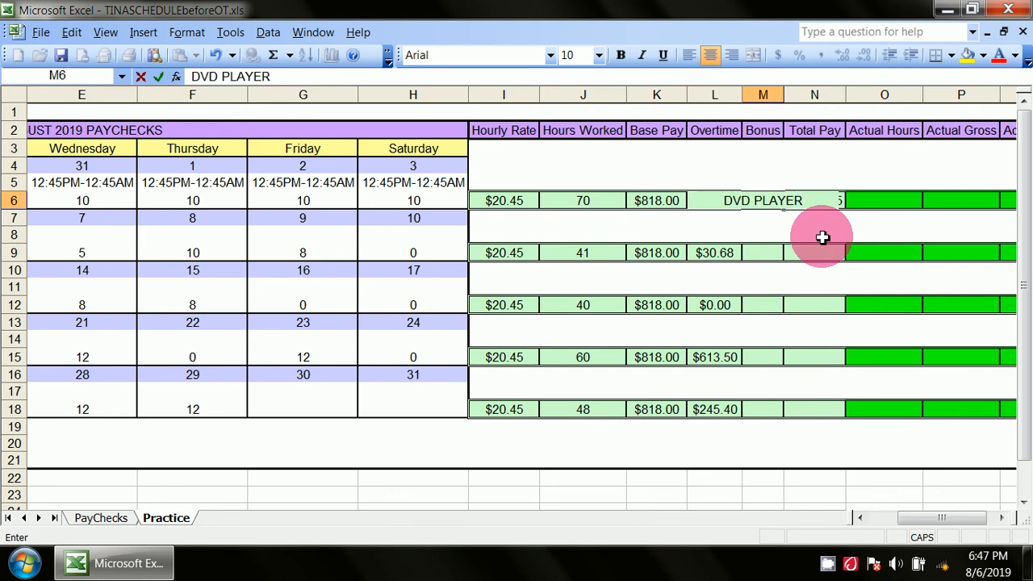
{"action": "left_click", "coordinate": [895, 152]}
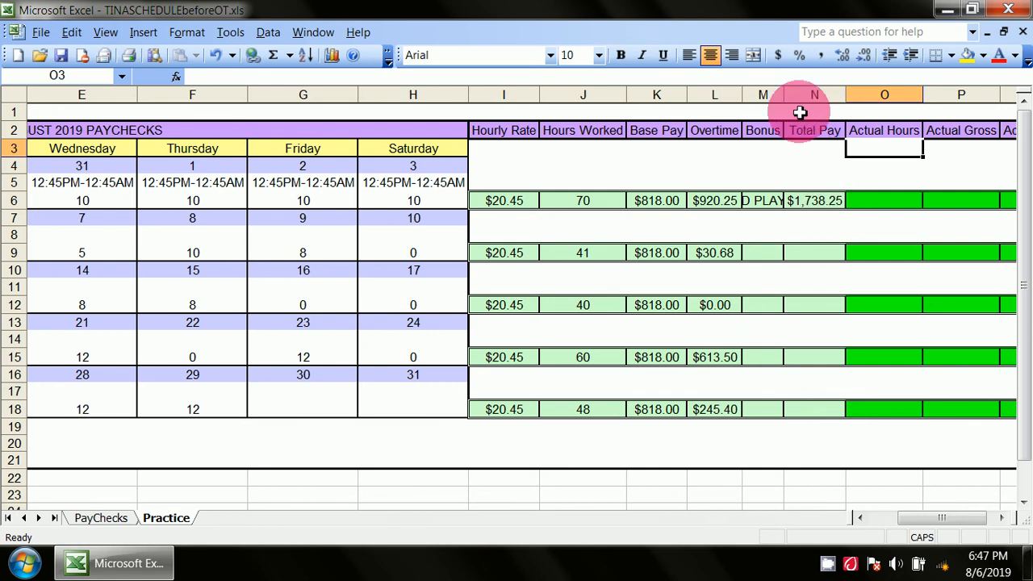
{"action": "left_click", "coordinate": [770, 95]}
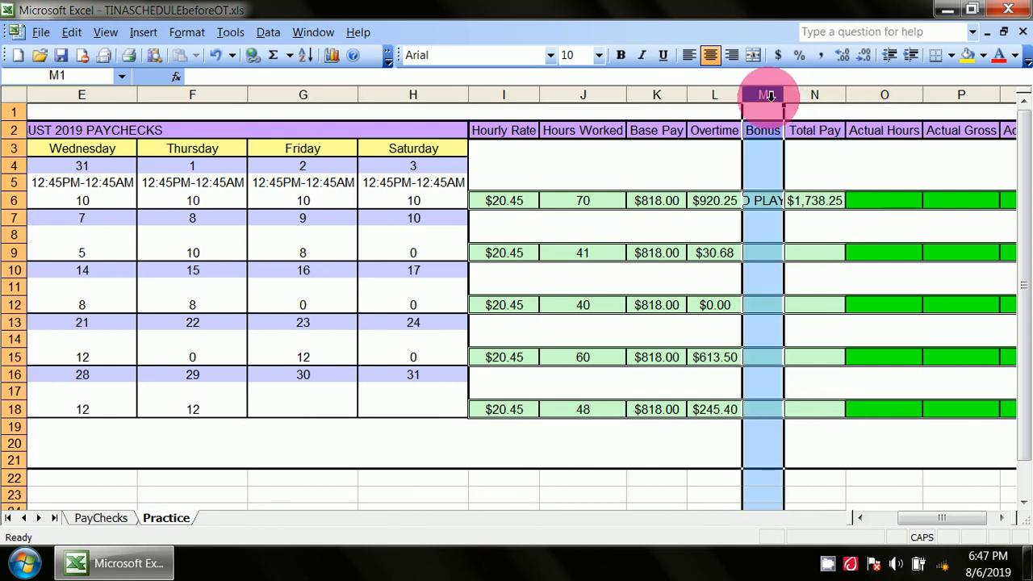
{"action": "double_click", "coordinate": [786, 97]}
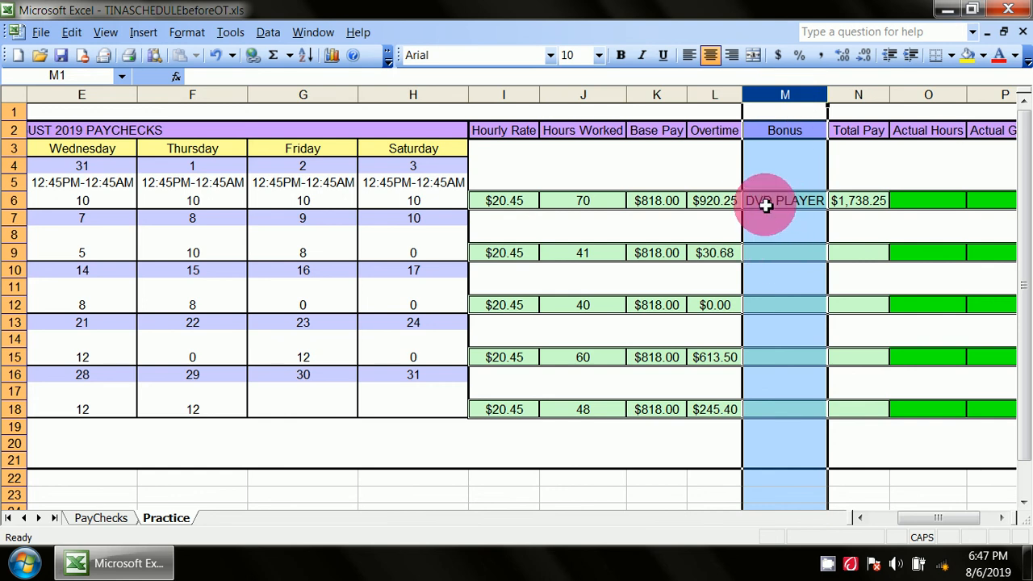
{"action": "left_click", "coordinate": [861, 288]}
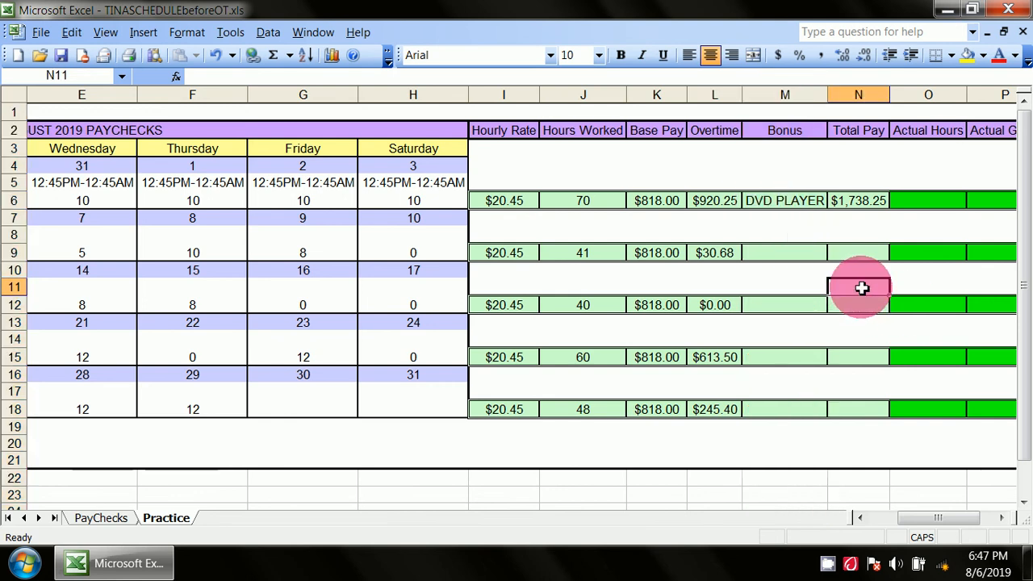
Step: Try 100 as the first week's Bonus in M6 to test the Total Pay formula with a number
{"action": "left_click", "coordinate": [784, 201]}
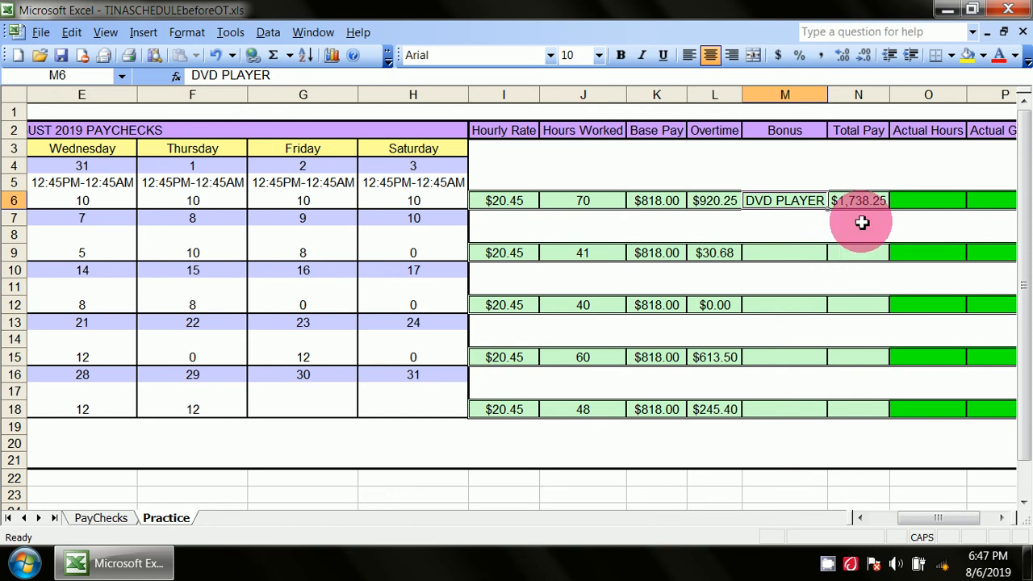
{"action": "double_click", "coordinate": [779, 205]}
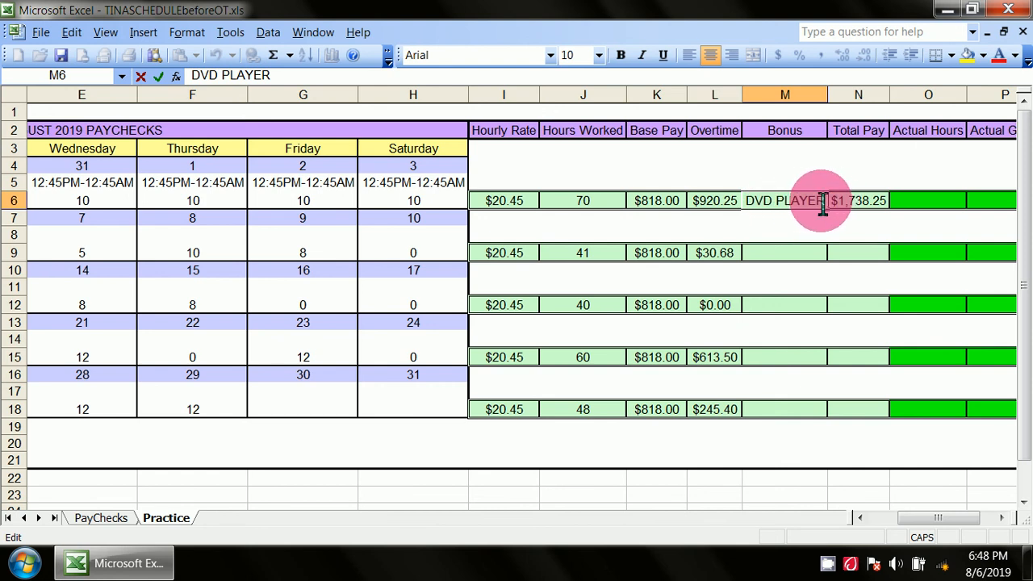
{"action": "left_click_drag", "start_coordinate": [824, 204], "coordinate": [738, 200]}
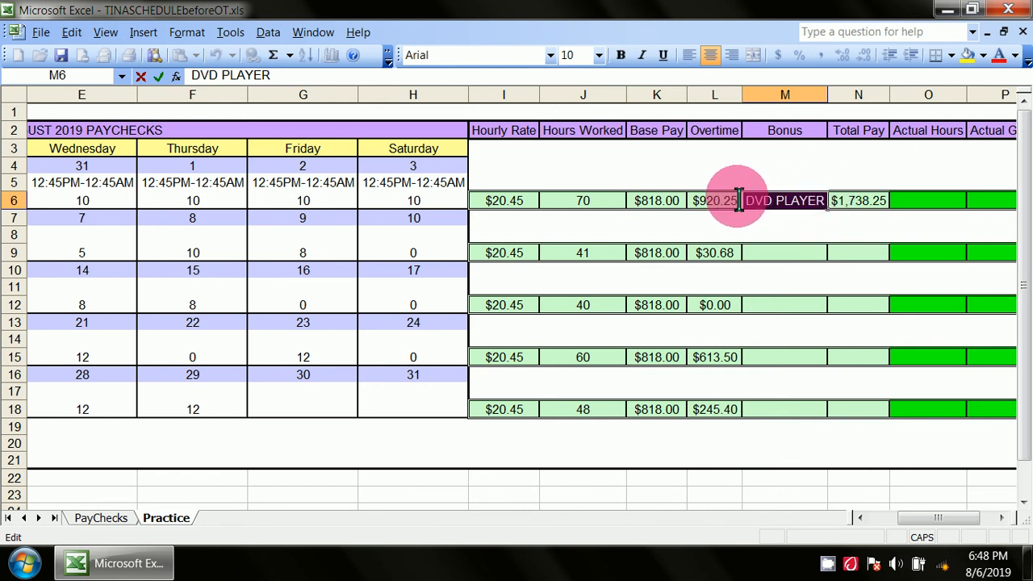
{"action": "type", "text": "100"}
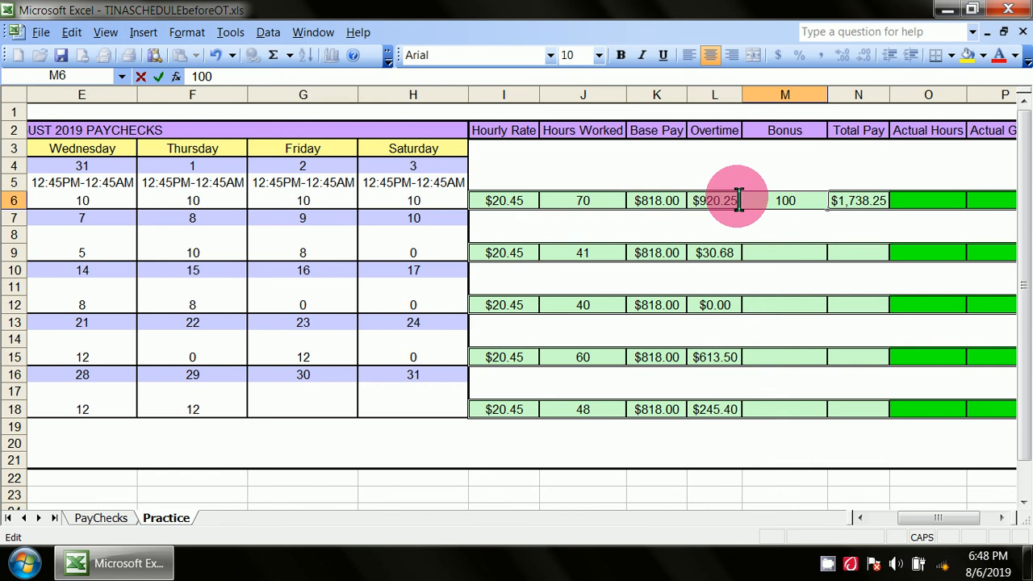
{"action": "left_click", "coordinate": [853, 233]}
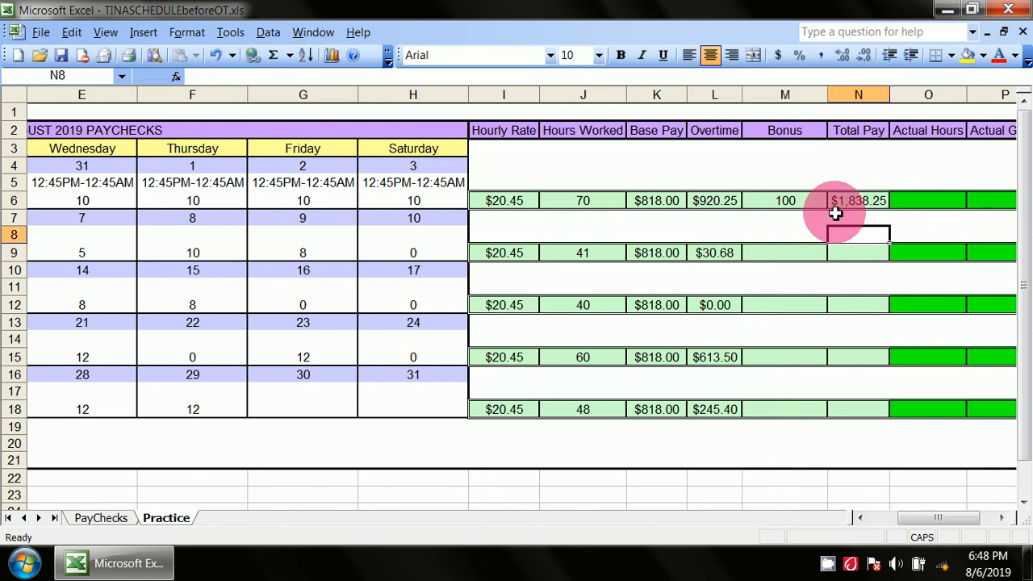
Step: Replace the first week's Bonus in M6 with the text COOKIE
{"action": "left_click", "coordinate": [791, 198]}
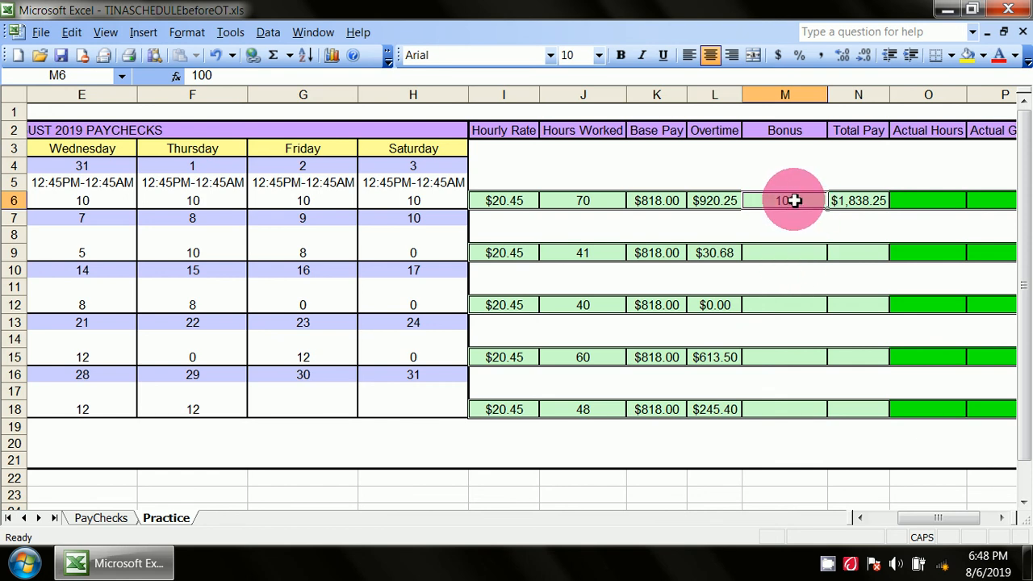
{"action": "double_click", "coordinate": [795, 200]}
{"action": "double_click", "coordinate": [779, 202]}
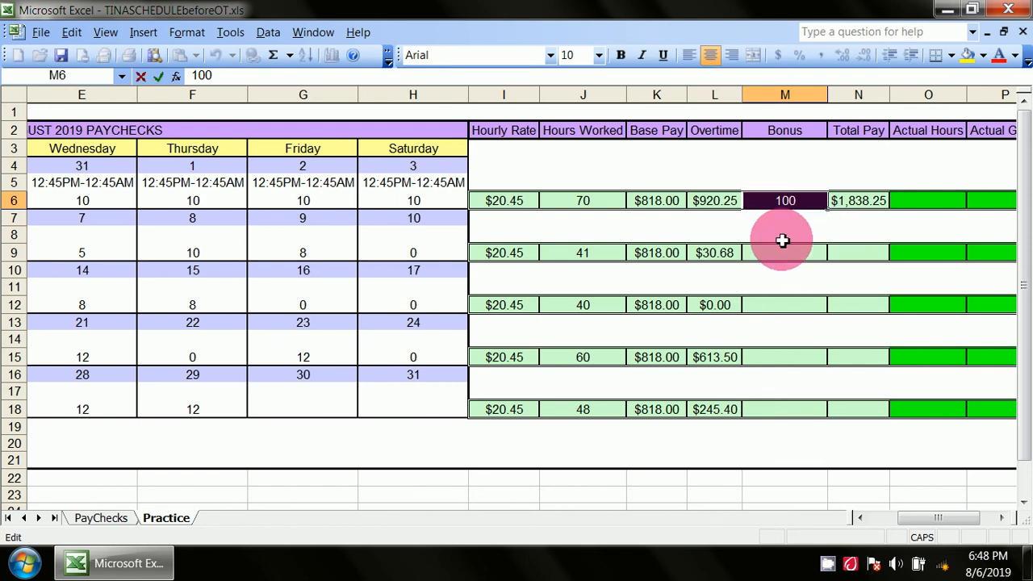
{"action": "type", "text": "C"}
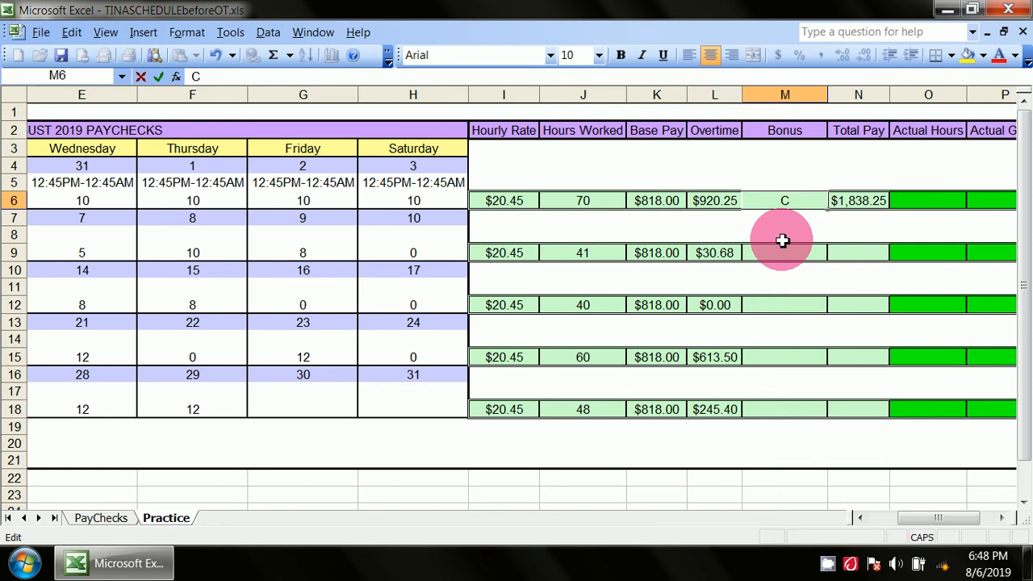
{"action": "type", "text": "OOKIE"}
{"action": "left_click", "coordinate": [782, 237]}
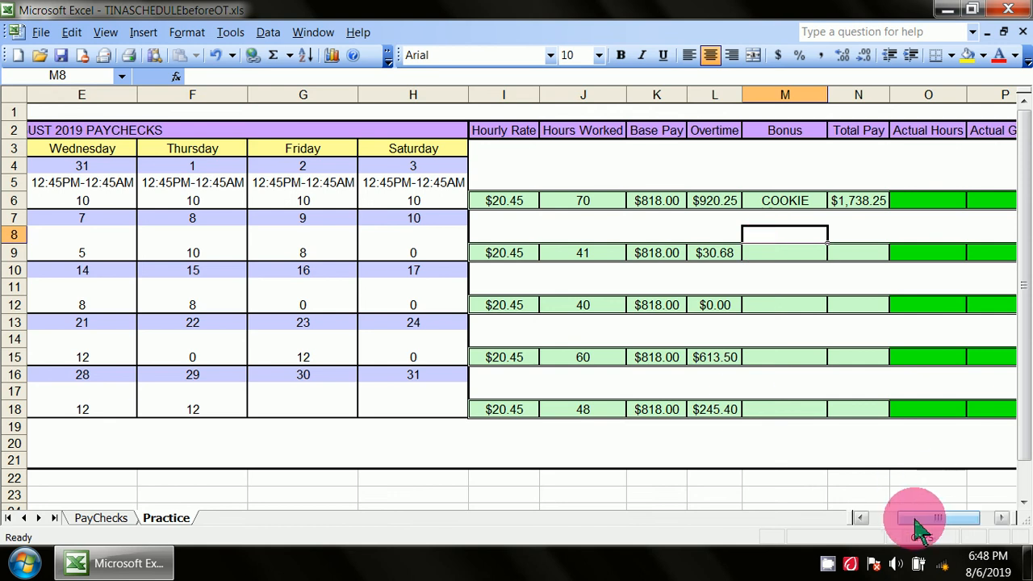
Step: Review the Actual Hours, Actual Gross and Actual Net columns by highlighting O2:Q18, and clear the highlight
{"action": "left_click_drag", "start_coordinate": [924, 529], "coordinate": [957, 525]}
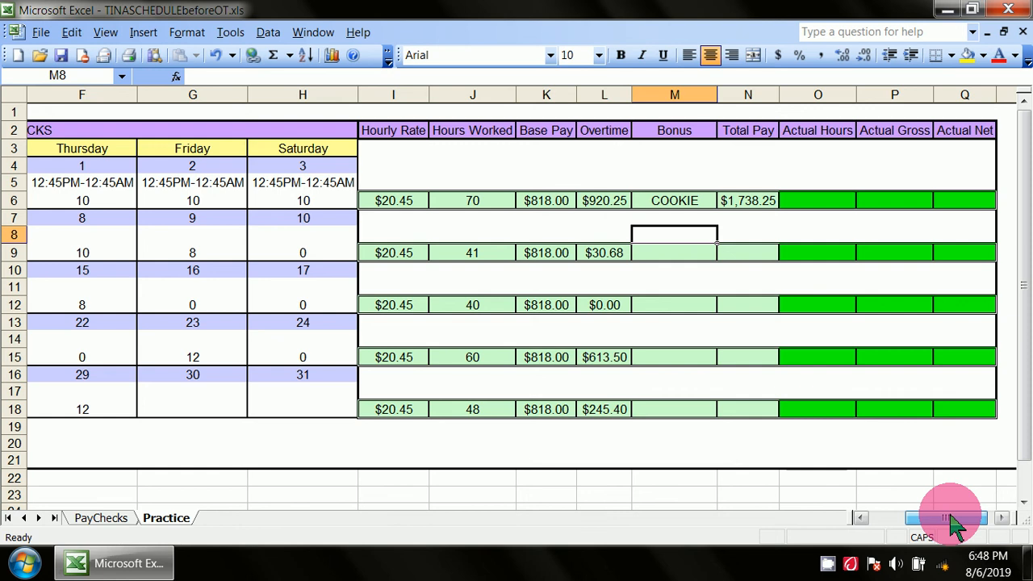
{"action": "mouse_move", "coordinate": [957, 524]}
{"action": "left_mouse_down"}
{"action": "mouse_move", "coordinate": [943, 530]}
{"action": "mouse_move", "coordinate": [954, 523]}
{"action": "left_mouse_up"}
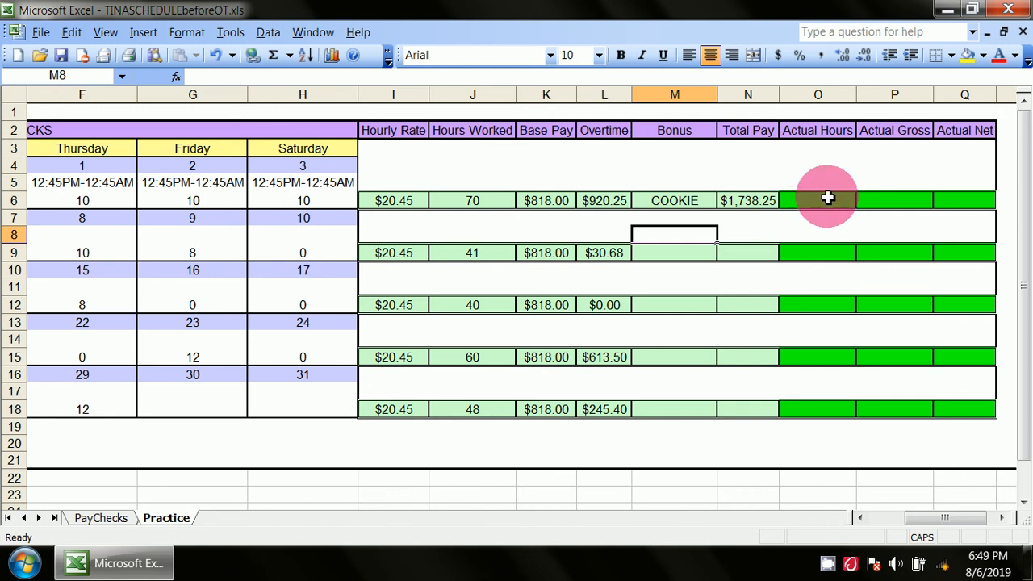
{"action": "left_click_drag", "start_coordinate": [807, 131], "coordinate": [964, 409]}
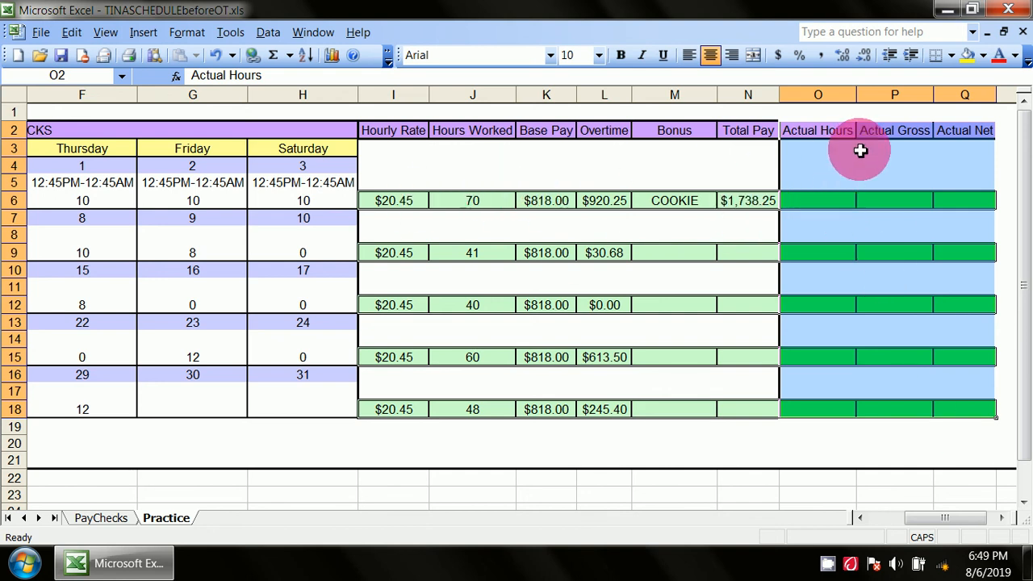
{"action": "left_click", "coordinate": [569, 467]}
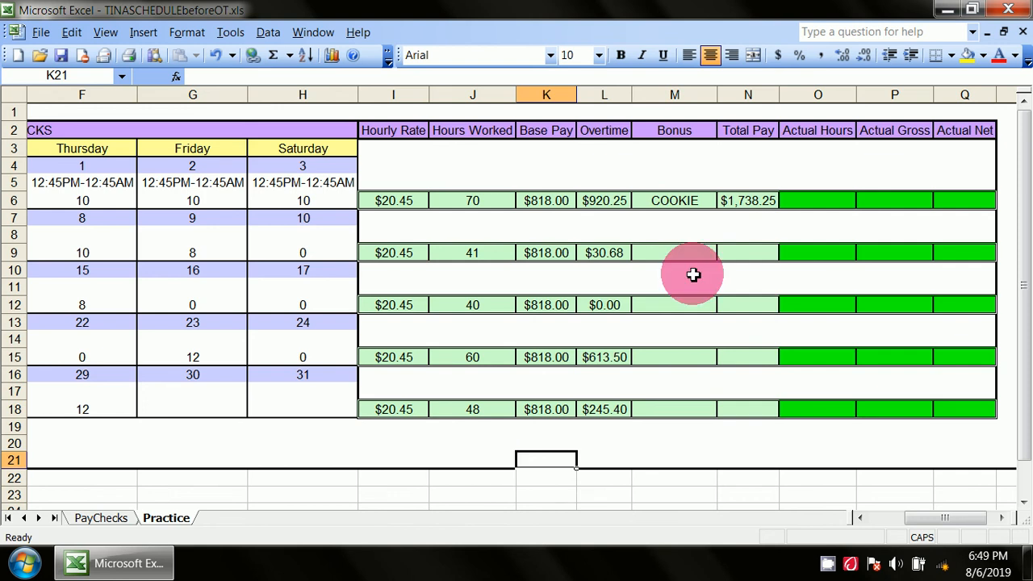
Step: Copy the first week's Total Pay formula from N6 to the other weeks in N9, N12, N15 and N18
{"action": "right_click", "coordinate": [748, 203]}
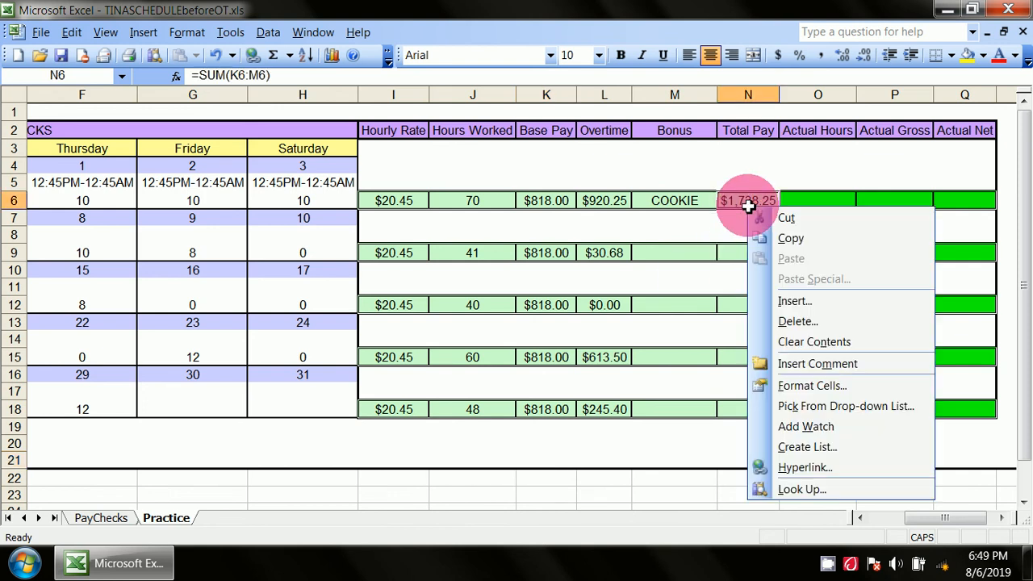
{"action": "left_click", "coordinate": [791, 238]}
{"action": "left_click", "coordinate": [764, 255]}
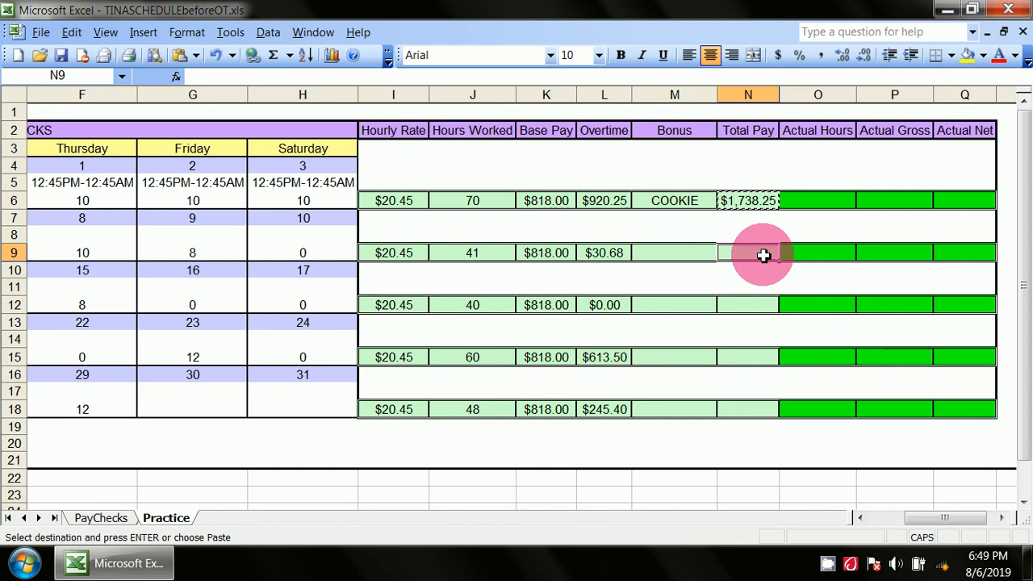
{"action": "key", "text": "ctrl+v"}
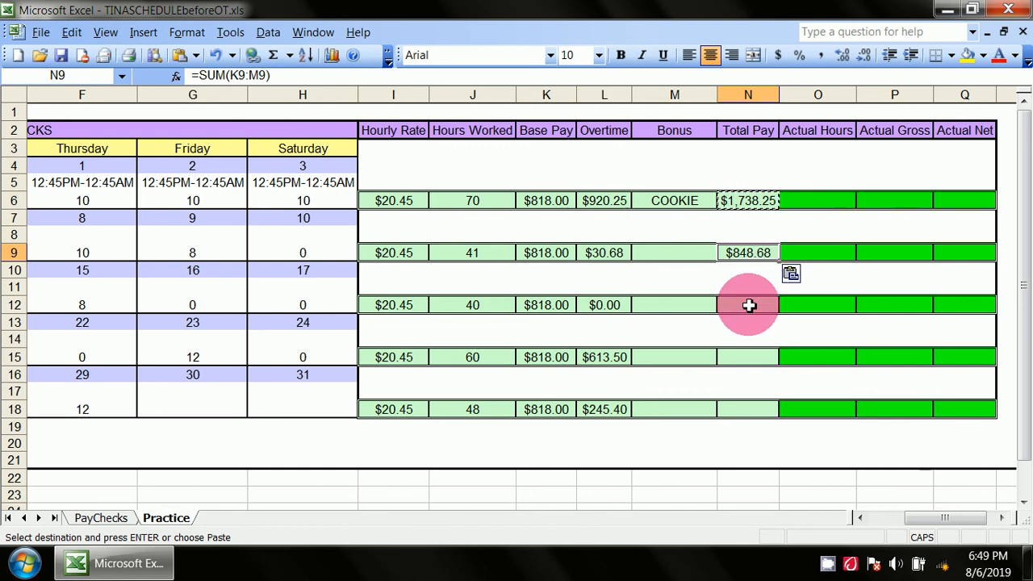
{"action": "left_click", "coordinate": [750, 304]}
{"action": "key", "text": "ctrl+v"}
{"action": "left_click", "coordinate": [753, 357]}
{"action": "key", "text": "ctrl+v"}
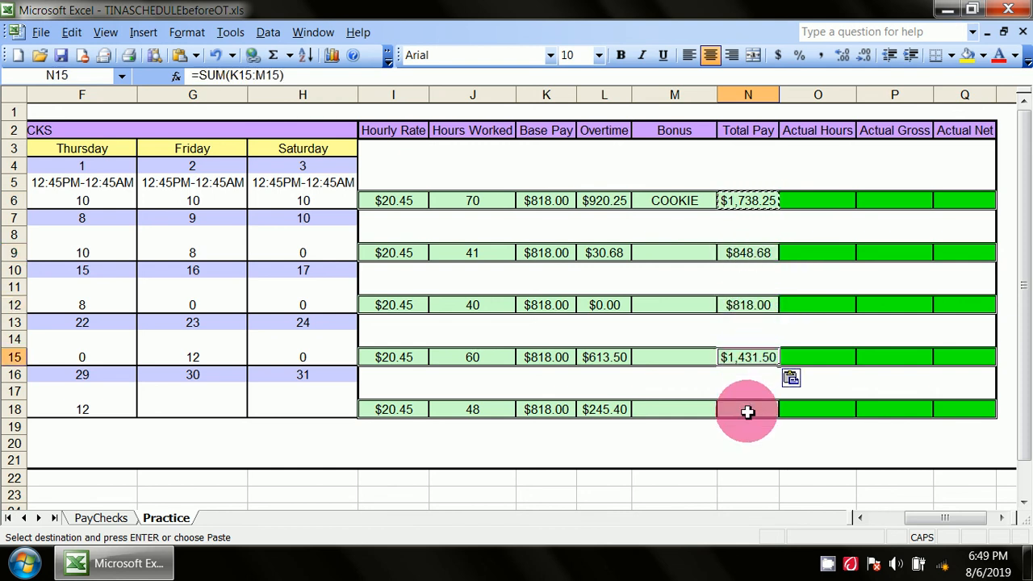
{"action": "left_click", "coordinate": [748, 409]}
{"action": "key", "text": "ctrl+v"}
{"action": "left_click", "coordinate": [702, 460]}
{"action": "left_click", "coordinate": [619, 461]}
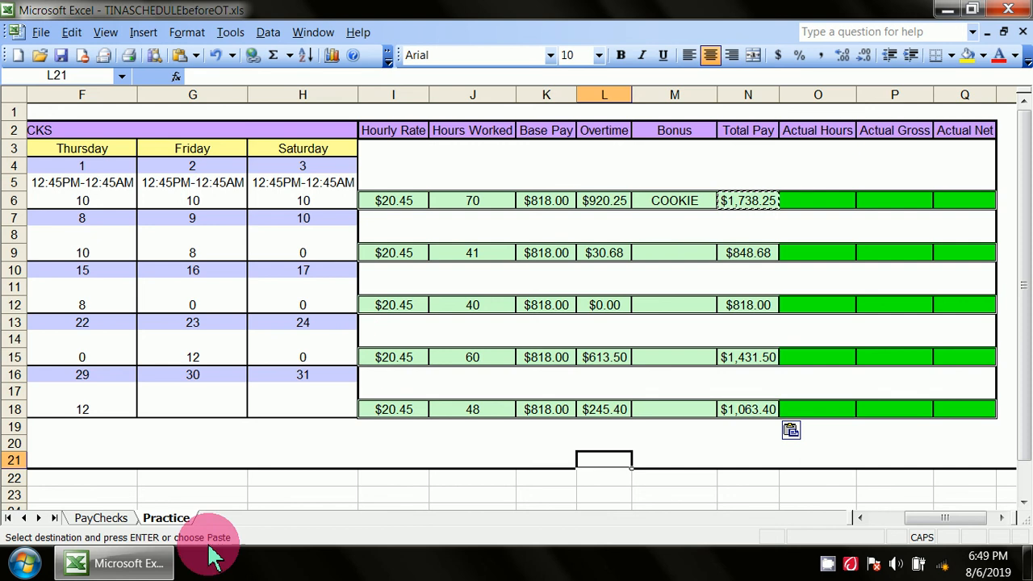
{"action": "left_click", "coordinate": [294, 450]}
{"action": "left_click", "coordinate": [309, 496]}
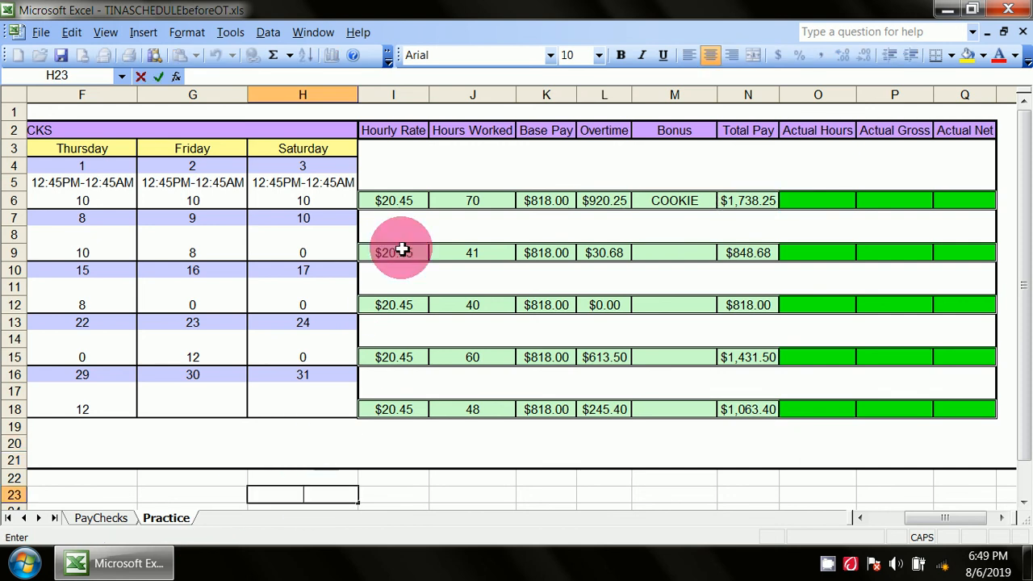
Step: Try an hourly rate of 10 for the first week in I6 to test the pay formulas
{"action": "left_click", "coordinate": [411, 202]}
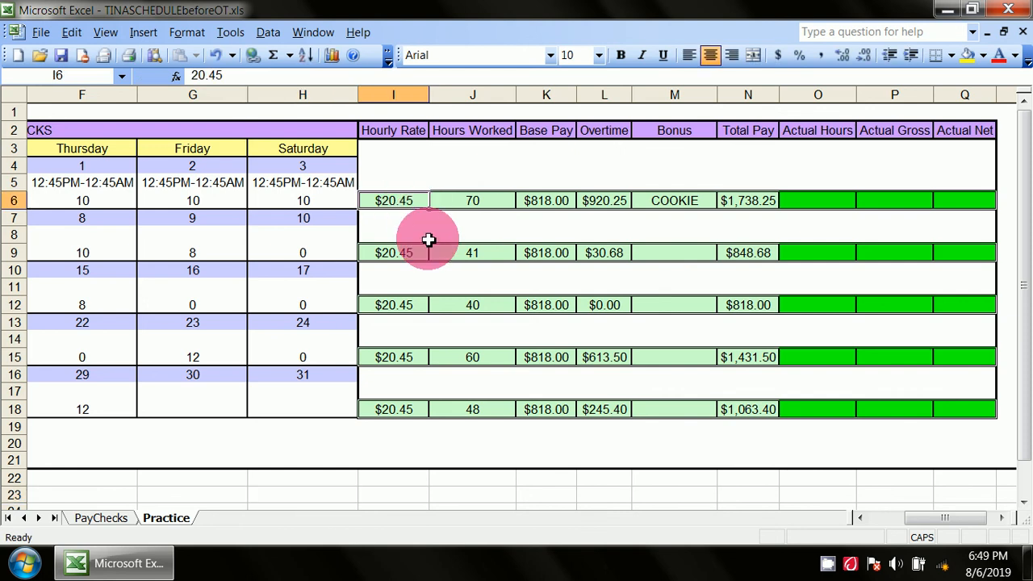
{"action": "double_click", "coordinate": [417, 201]}
{"action": "left_click_drag", "start_coordinate": [415, 200], "coordinate": [339, 200]}
{"action": "type", "text": "1"}
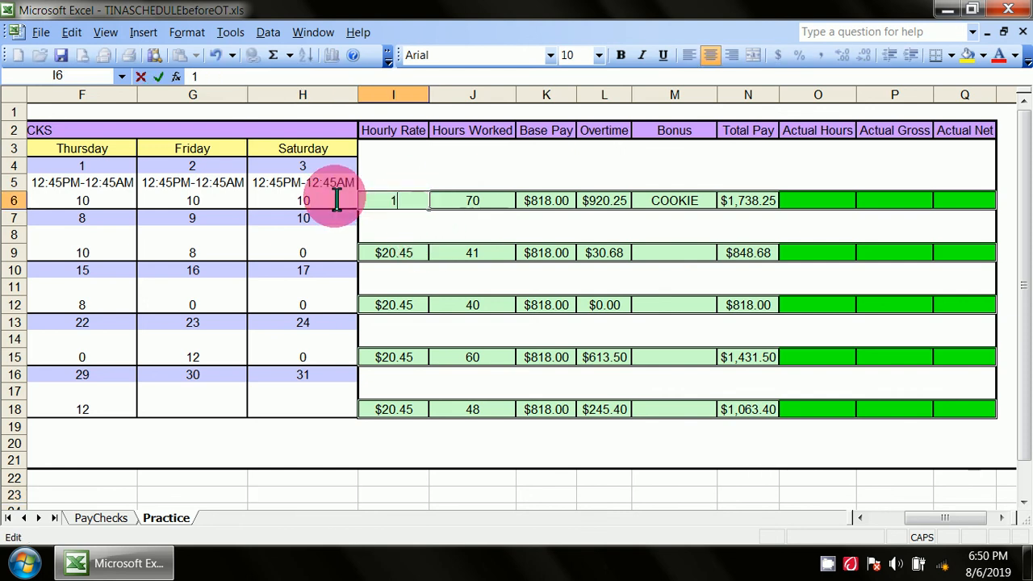
{"action": "type", "text": "0"}
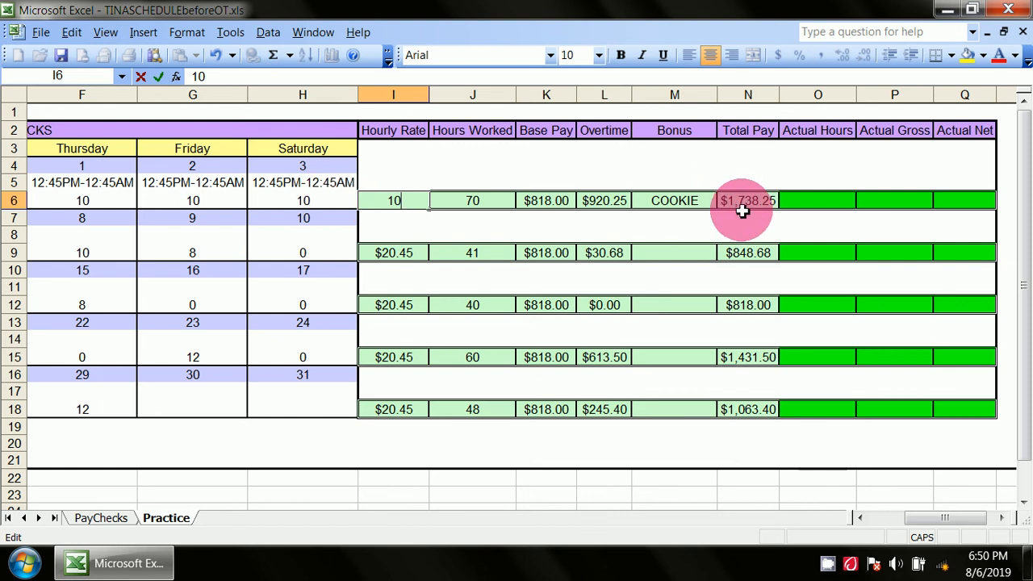
{"action": "left_click", "coordinate": [662, 460]}
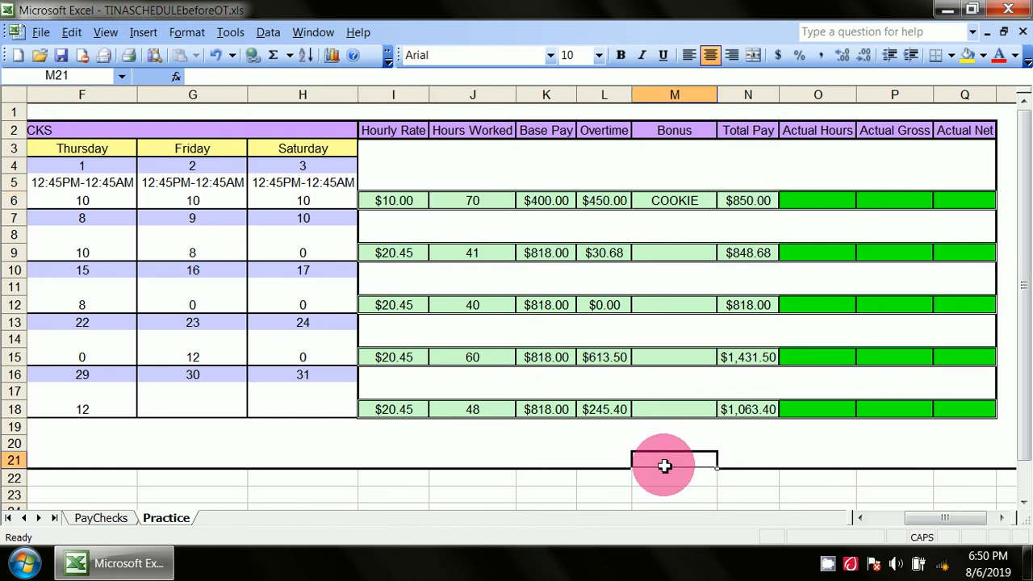
Step: Set the first week's Hourly Rate in I6 to 8.55
{"action": "double_click", "coordinate": [393, 202]}
{"action": "left_click_drag", "start_coordinate": [423, 205], "coordinate": [387, 211]}
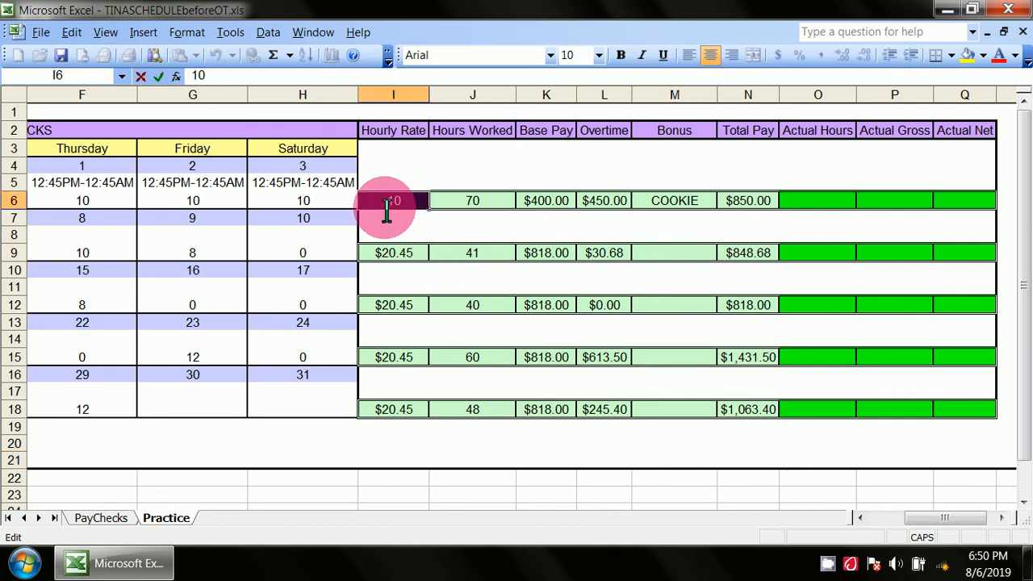
{"action": "type", "text": "8."}
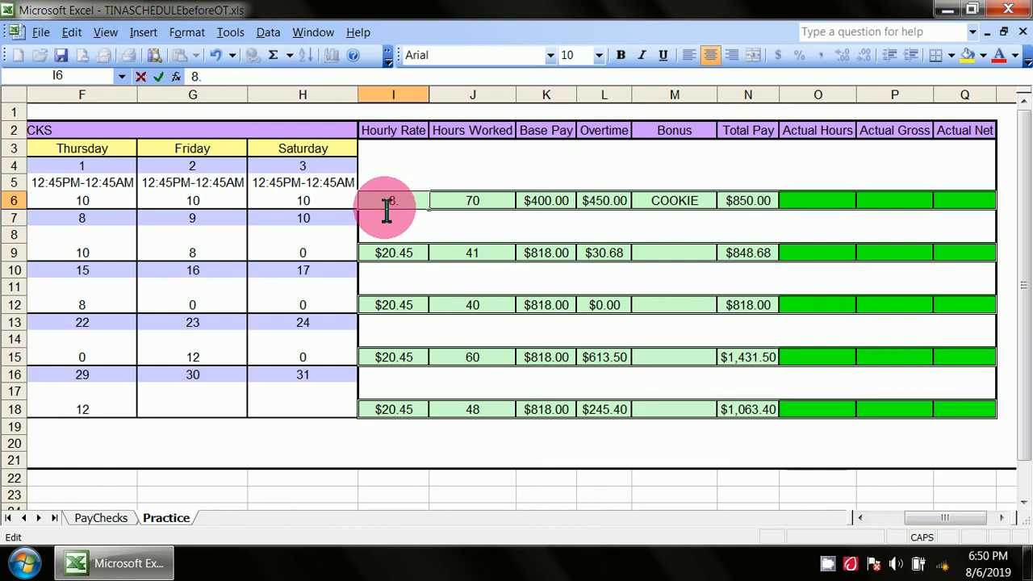
{"action": "type", "text": "55"}
{"action": "left_click", "coordinate": [333, 442]}
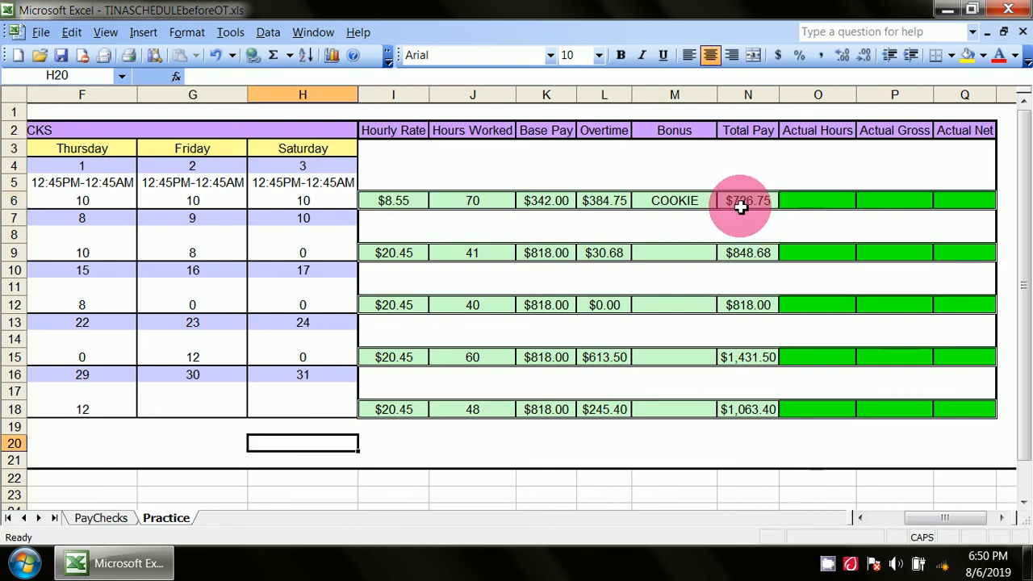
Step: Try 40 hours worked for the first week in J6 to test the overtime and total pay formulas
{"action": "left_click", "coordinate": [482, 202]}
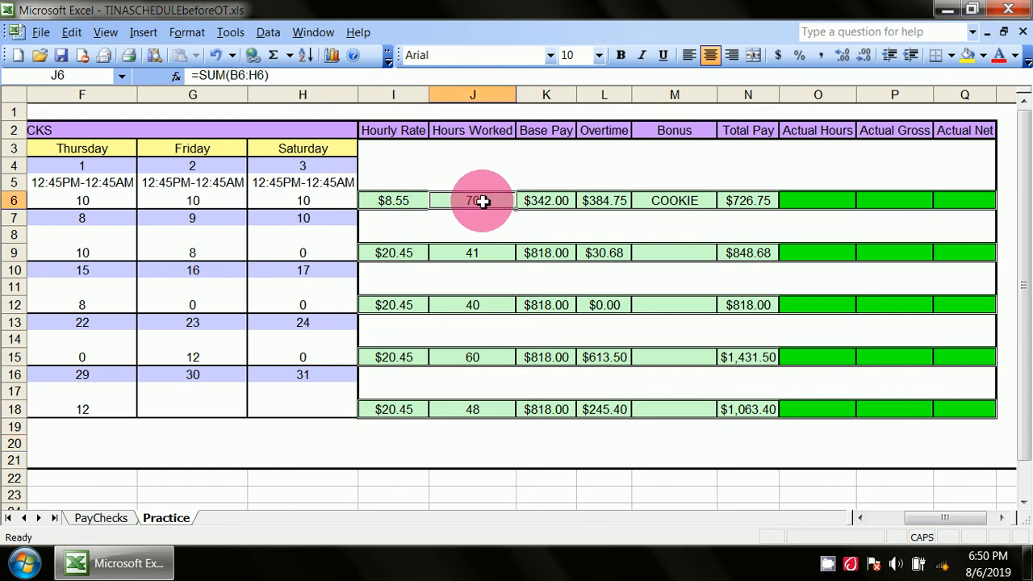
{"action": "type", "text": "40"}
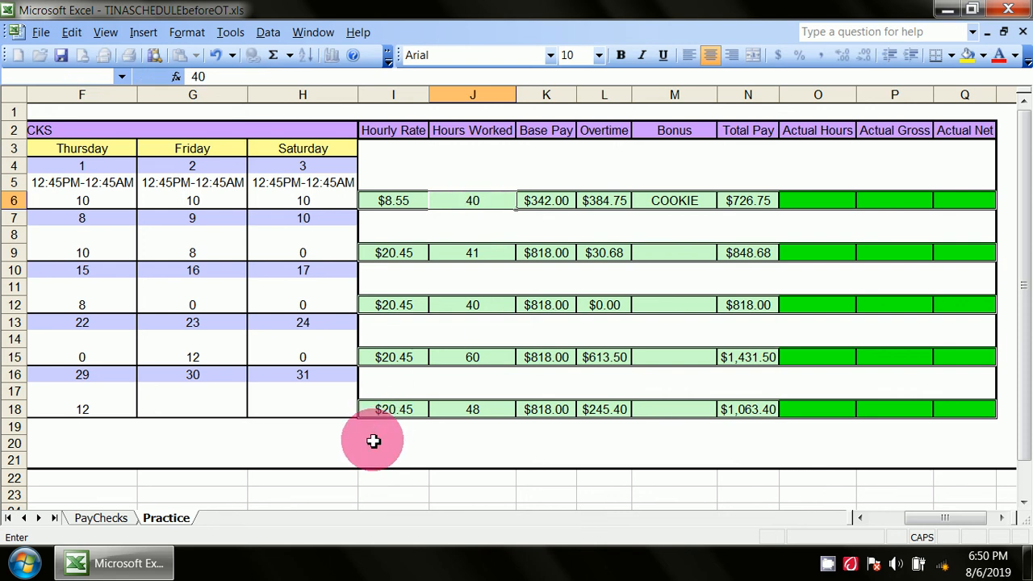
{"action": "left_click", "coordinate": [374, 440]}
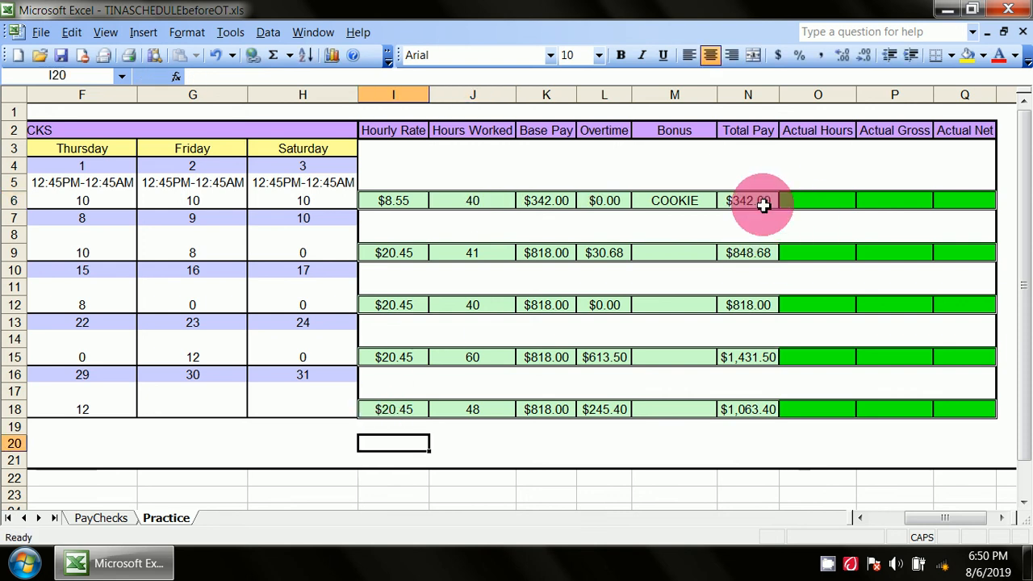
Step: Set the first week's Hours Worked in J6 to 20
{"action": "left_click", "coordinate": [485, 198]}
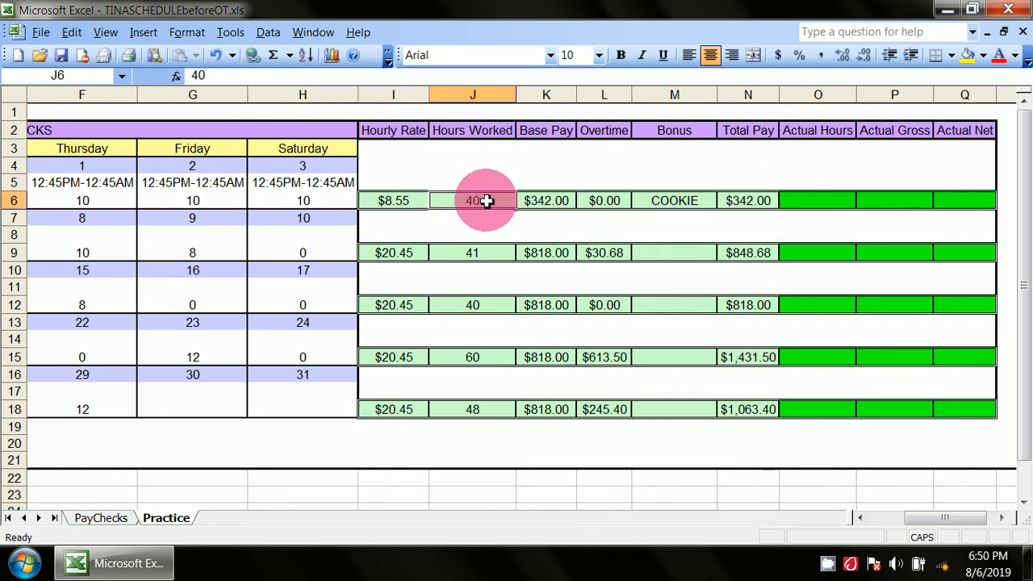
{"action": "double_click", "coordinate": [486, 200]}
{"action": "left_click_drag", "start_coordinate": [488, 202], "coordinate": [465, 203]}
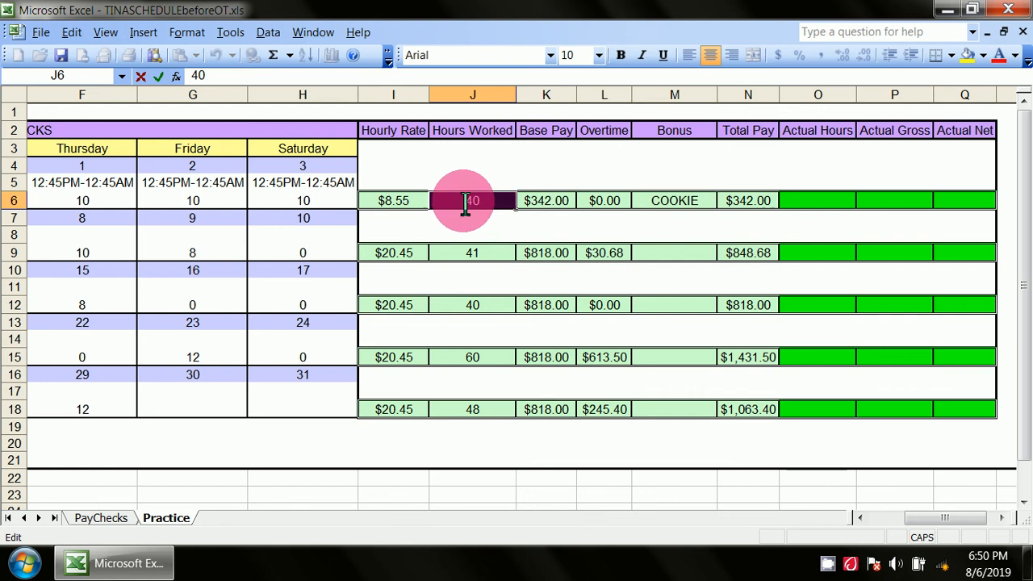
{"action": "type", "text": "20"}
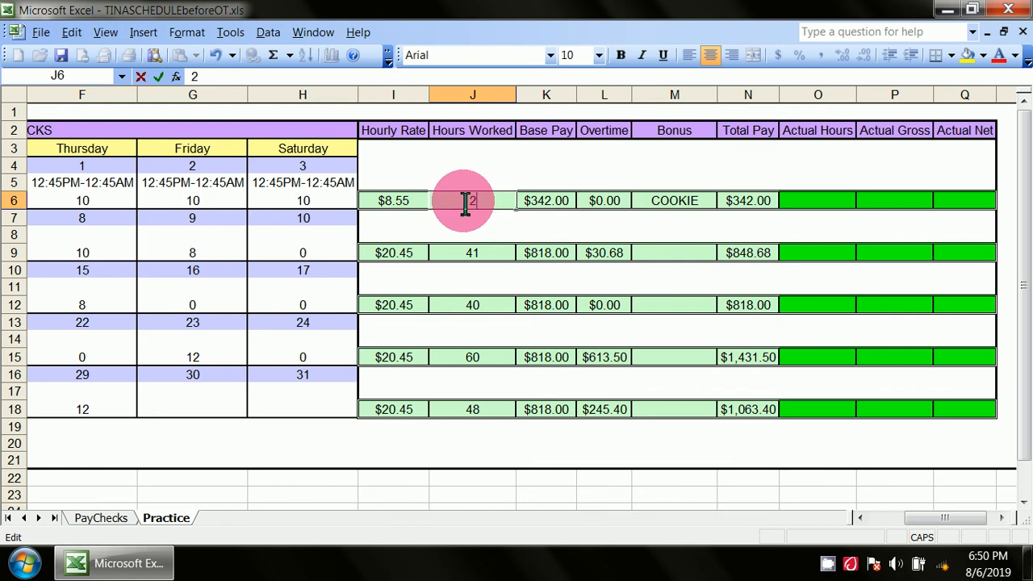
{"action": "left_click", "coordinate": [456, 443]}
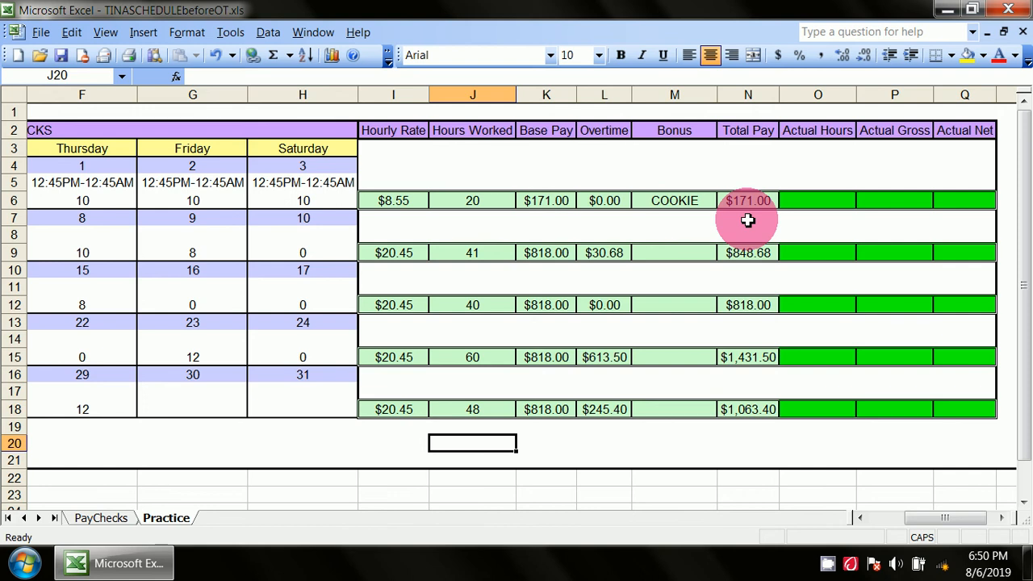
Step: Multiply the first week's total pay of 171 by 4 in Calculator, close it and return to the Practice sheet
{"action": "left_click", "coordinate": [33, 562]}
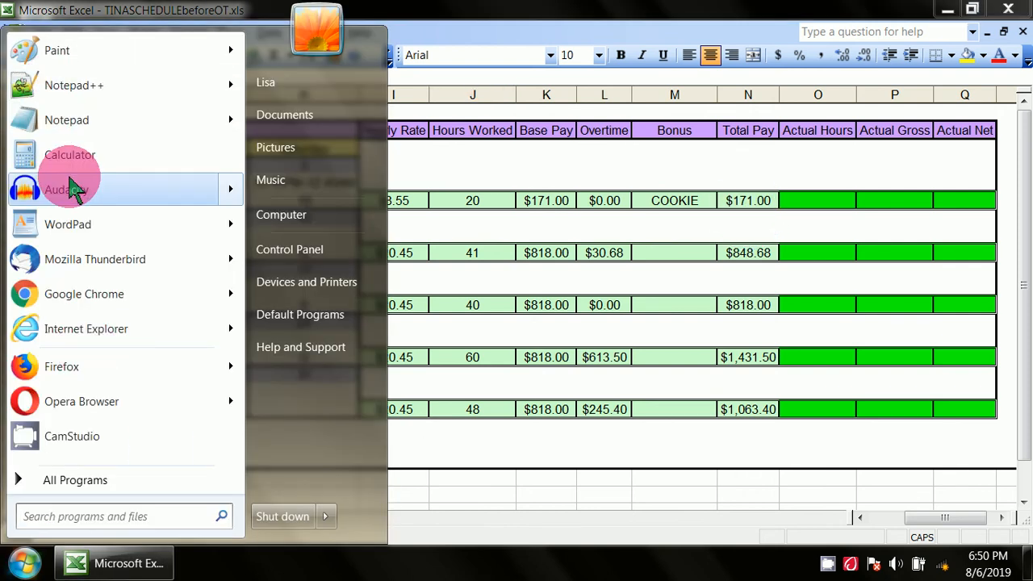
{"action": "left_click", "coordinate": [64, 157]}
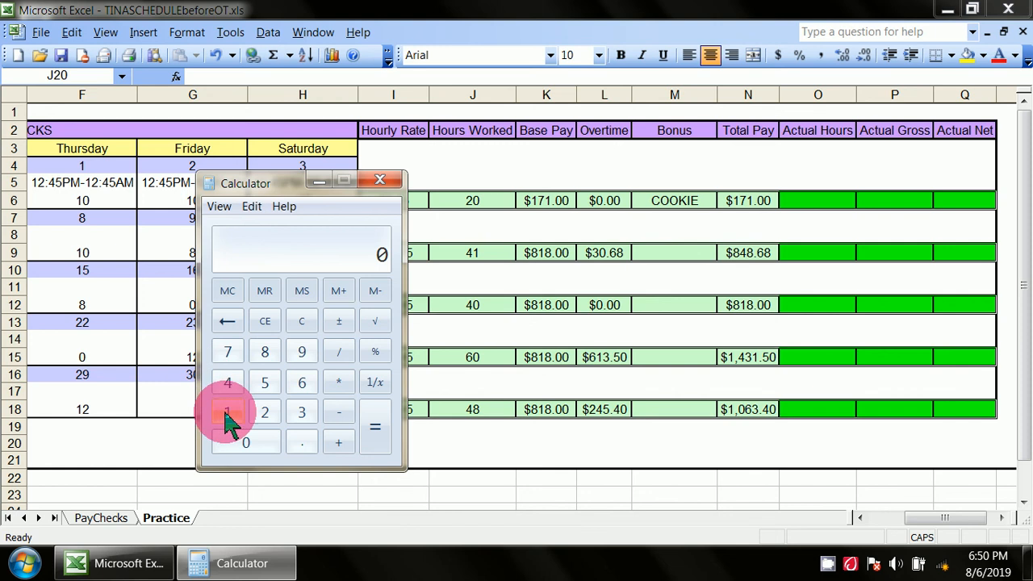
{"action": "left_click", "coordinate": [228, 414]}
{"action": "left_click", "coordinate": [234, 354]}
{"action": "left_click", "coordinate": [228, 413]}
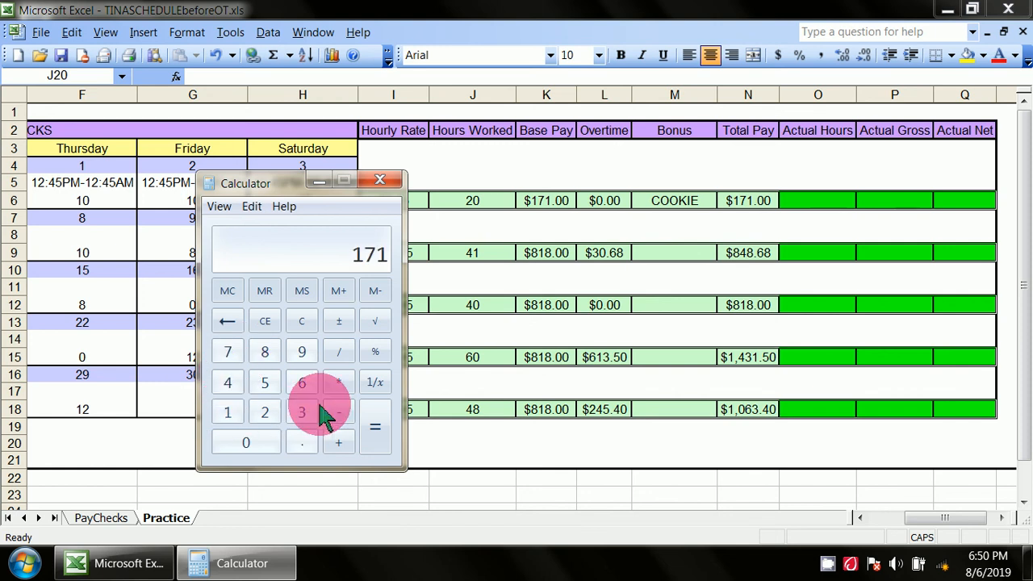
{"action": "left_click", "coordinate": [339, 382]}
{"action": "left_click", "coordinate": [229, 385]}
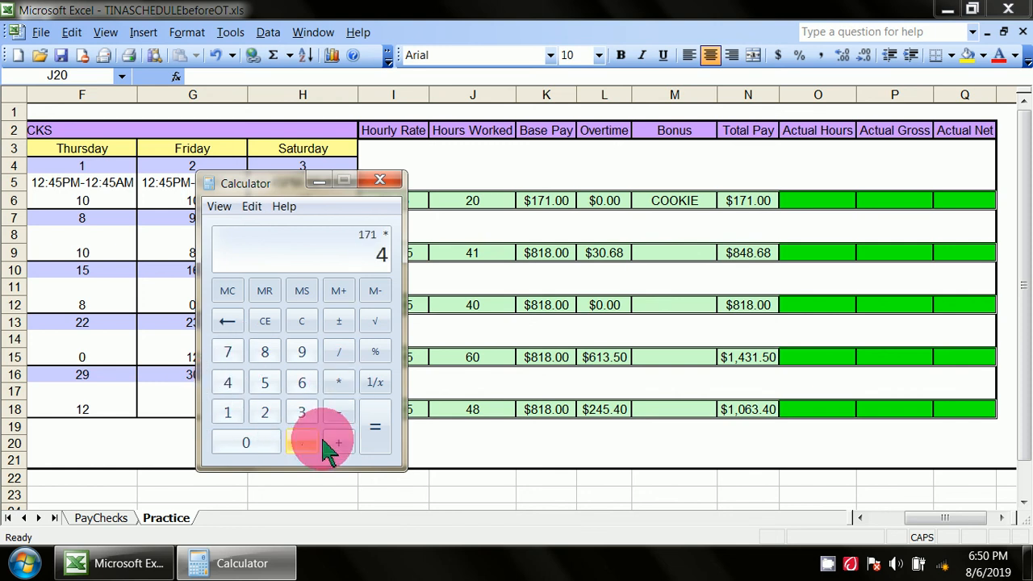
{"action": "left_click", "coordinate": [373, 440]}
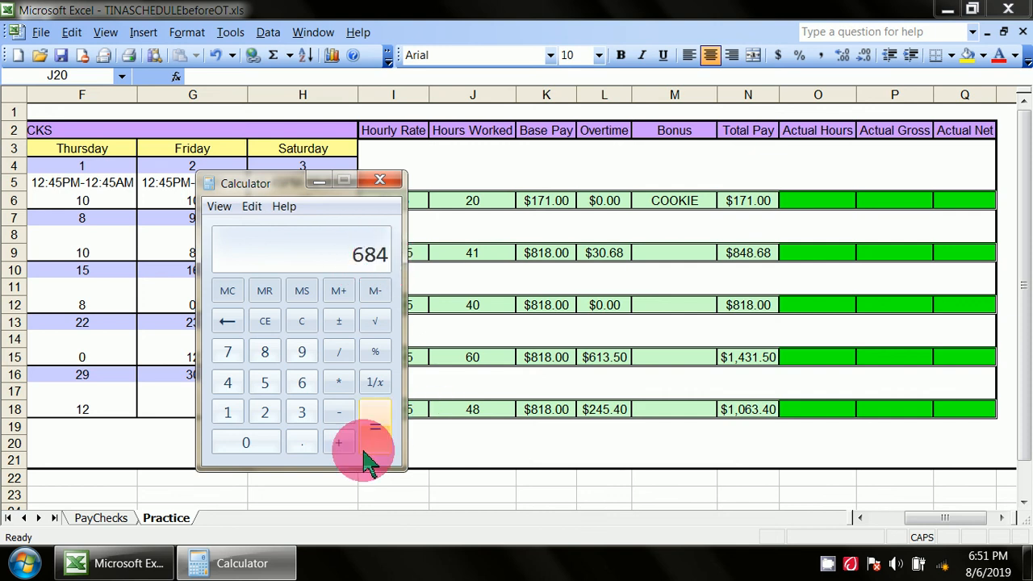
{"action": "left_click", "coordinate": [379, 180]}
{"action": "left_click", "coordinate": [315, 456]}
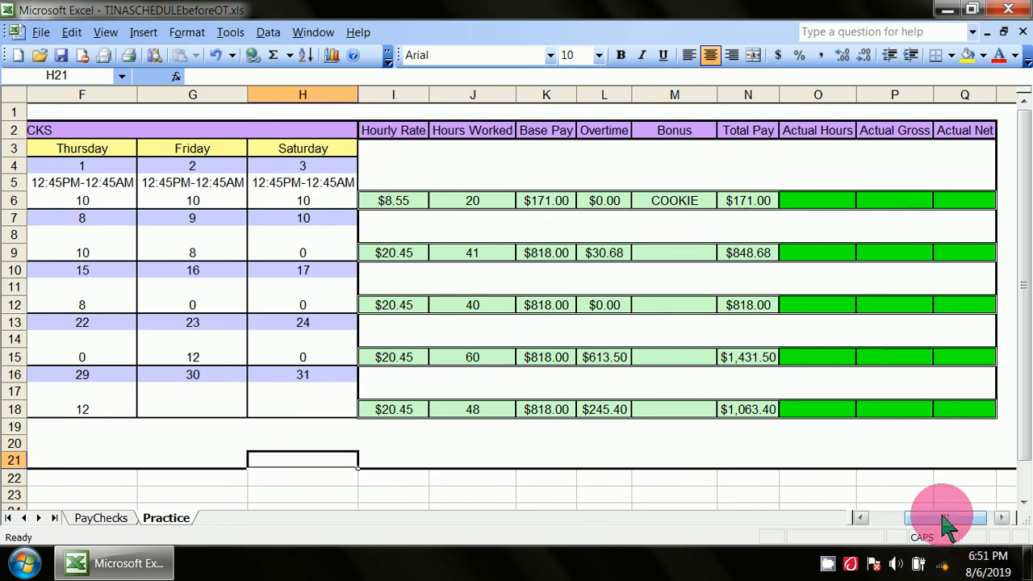
{"action": "left_click_drag", "start_coordinate": [946, 519], "coordinate": [888, 537]}
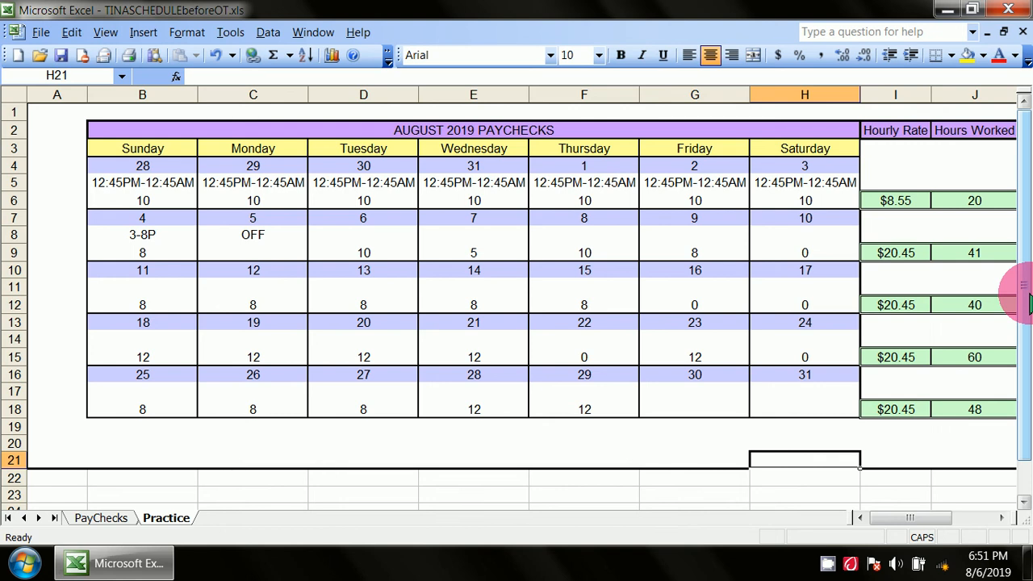
{"action": "left_click", "coordinate": [915, 491]}
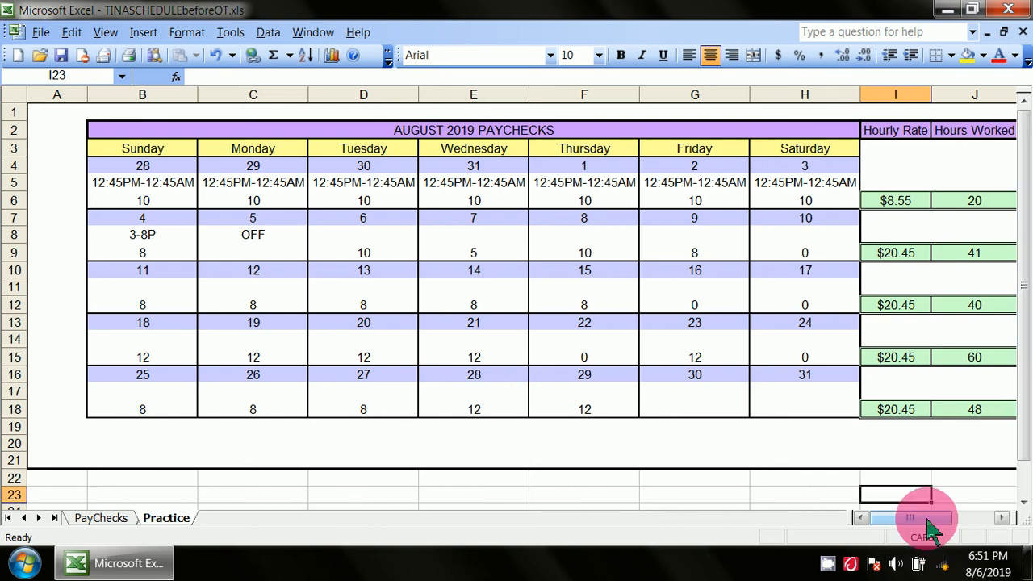
{"action": "left_click", "coordinate": [827, 563]}
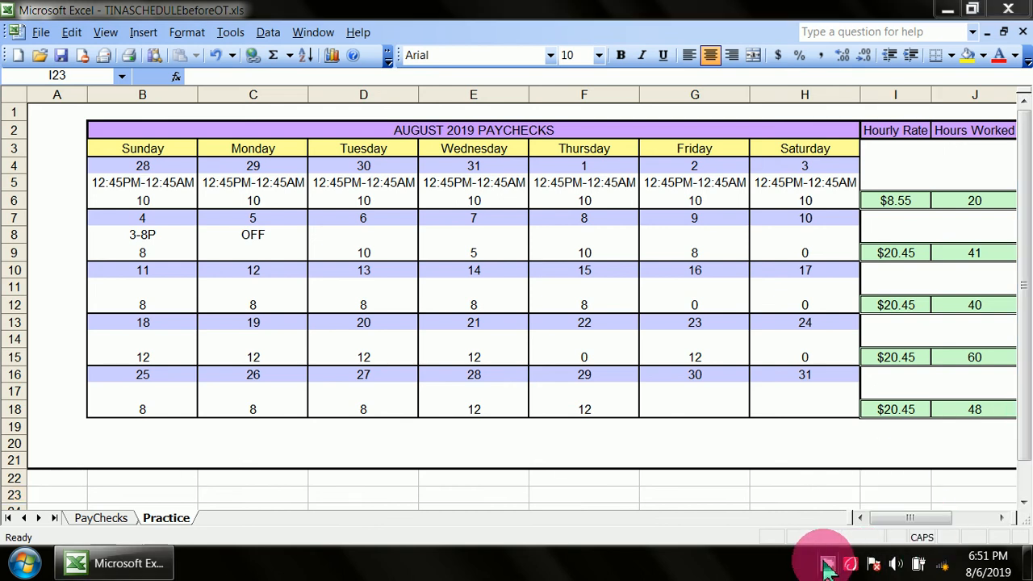